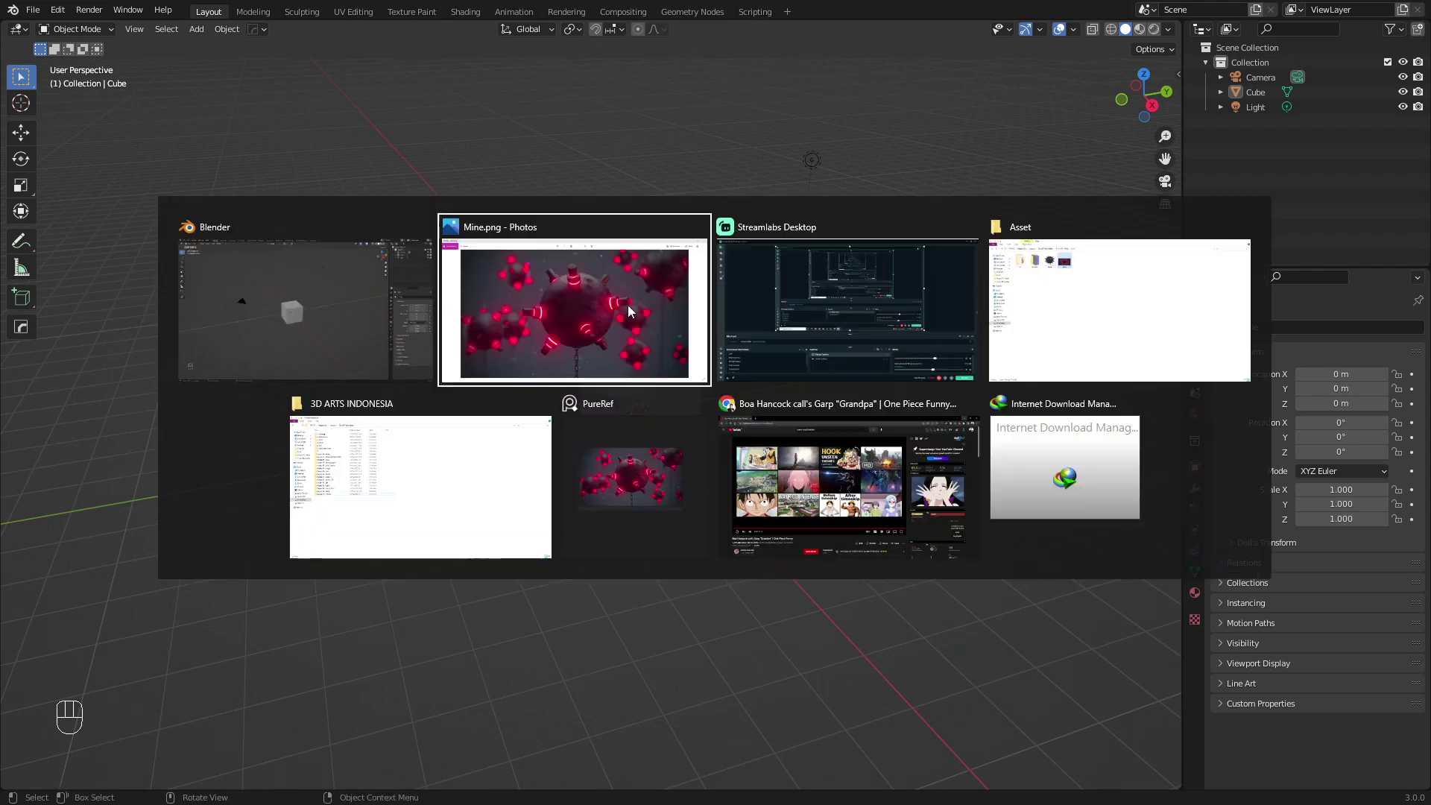
Switch to PureRef, keep the mine reference always on top, and shrink it into the viewport's upper-left corner
{"action": "left_click", "coordinate": [656, 444]}
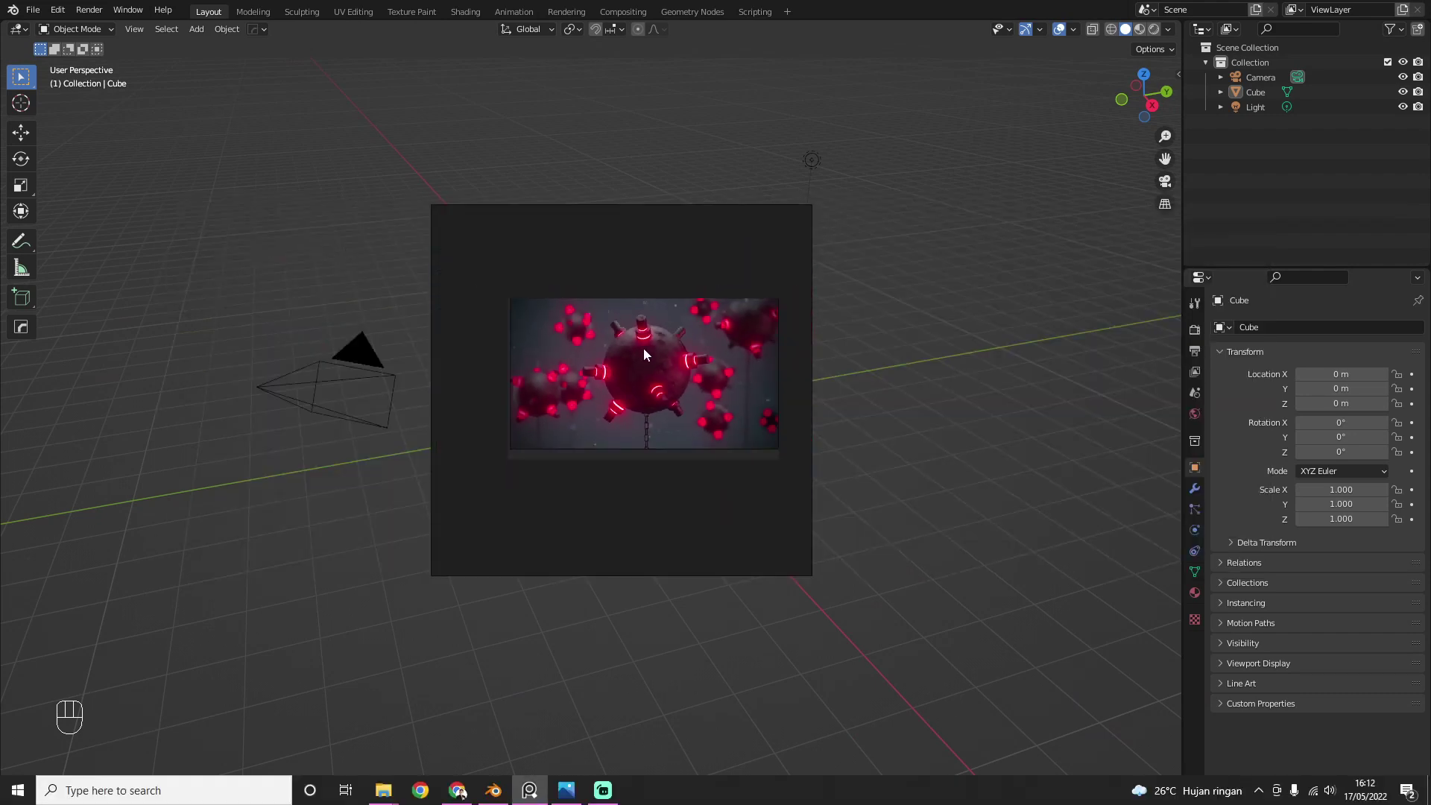
{"action": "key", "text": "ctrl+shift+a"}
{"action": "left_click_drag", "start_coordinate": [713, 370], "coordinate": [333, 230]}
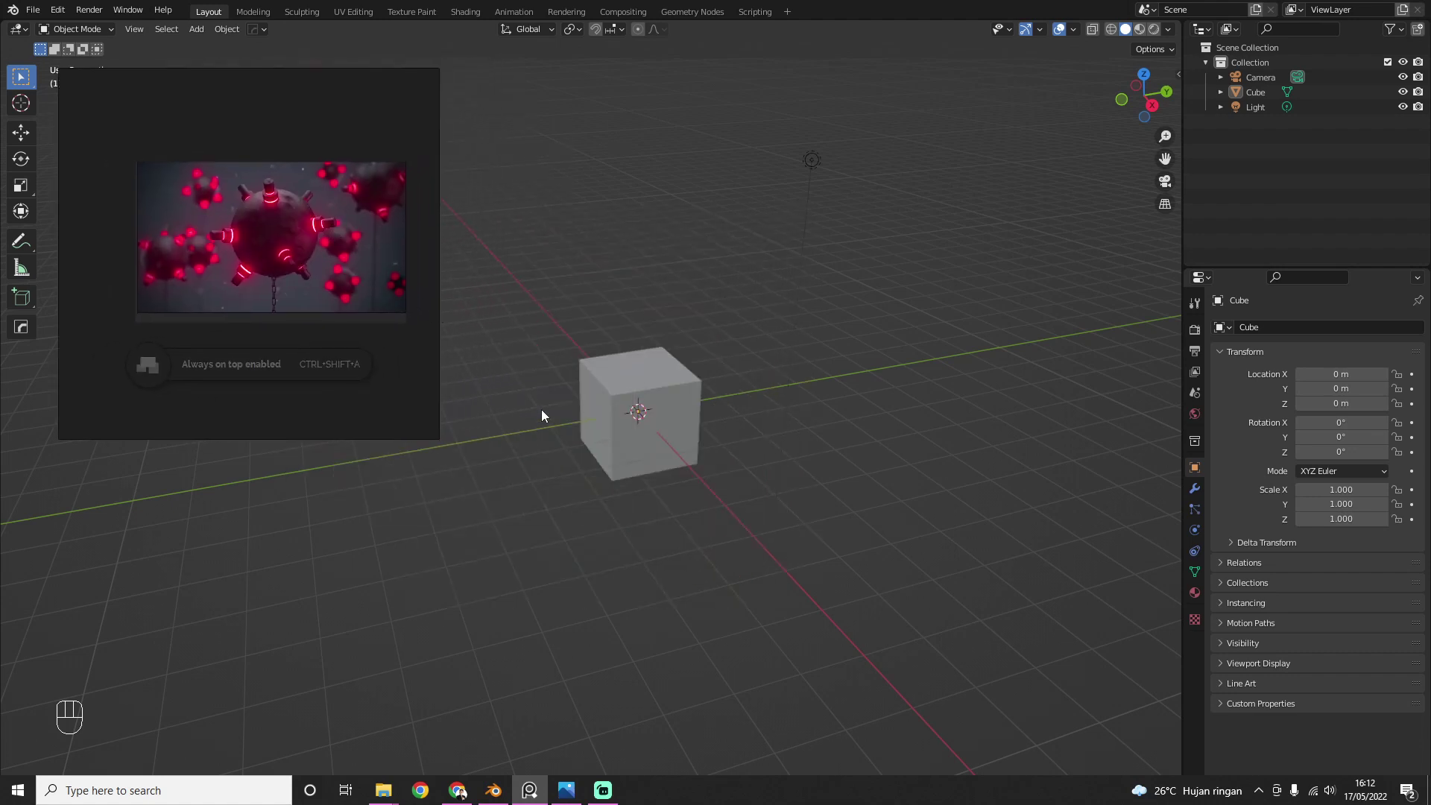
{"action": "left_click_drag", "start_coordinate": [437, 436], "coordinate": [200, 206]}
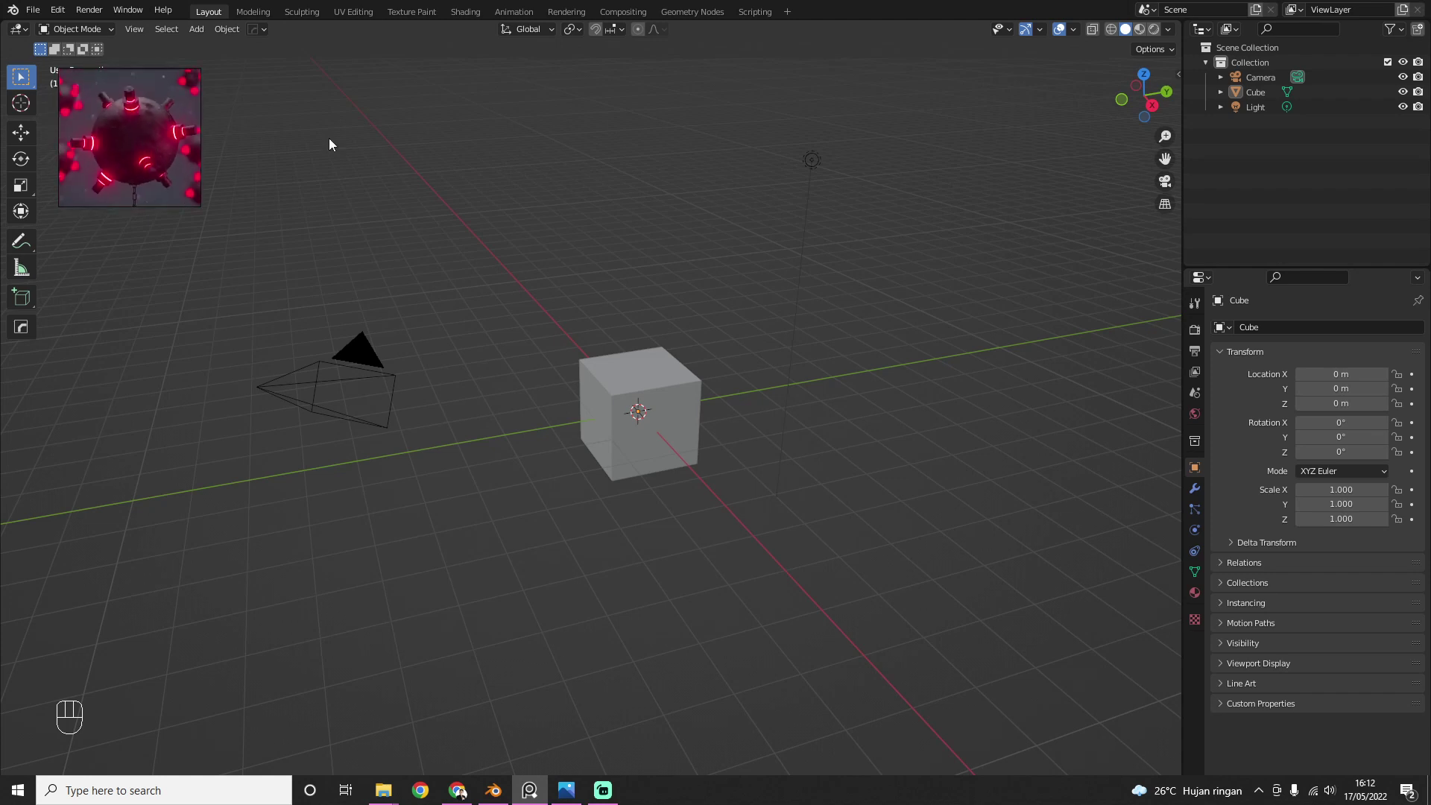
Delete the default light, camera and cube from the scene
{"action": "left_click", "coordinate": [812, 160]}
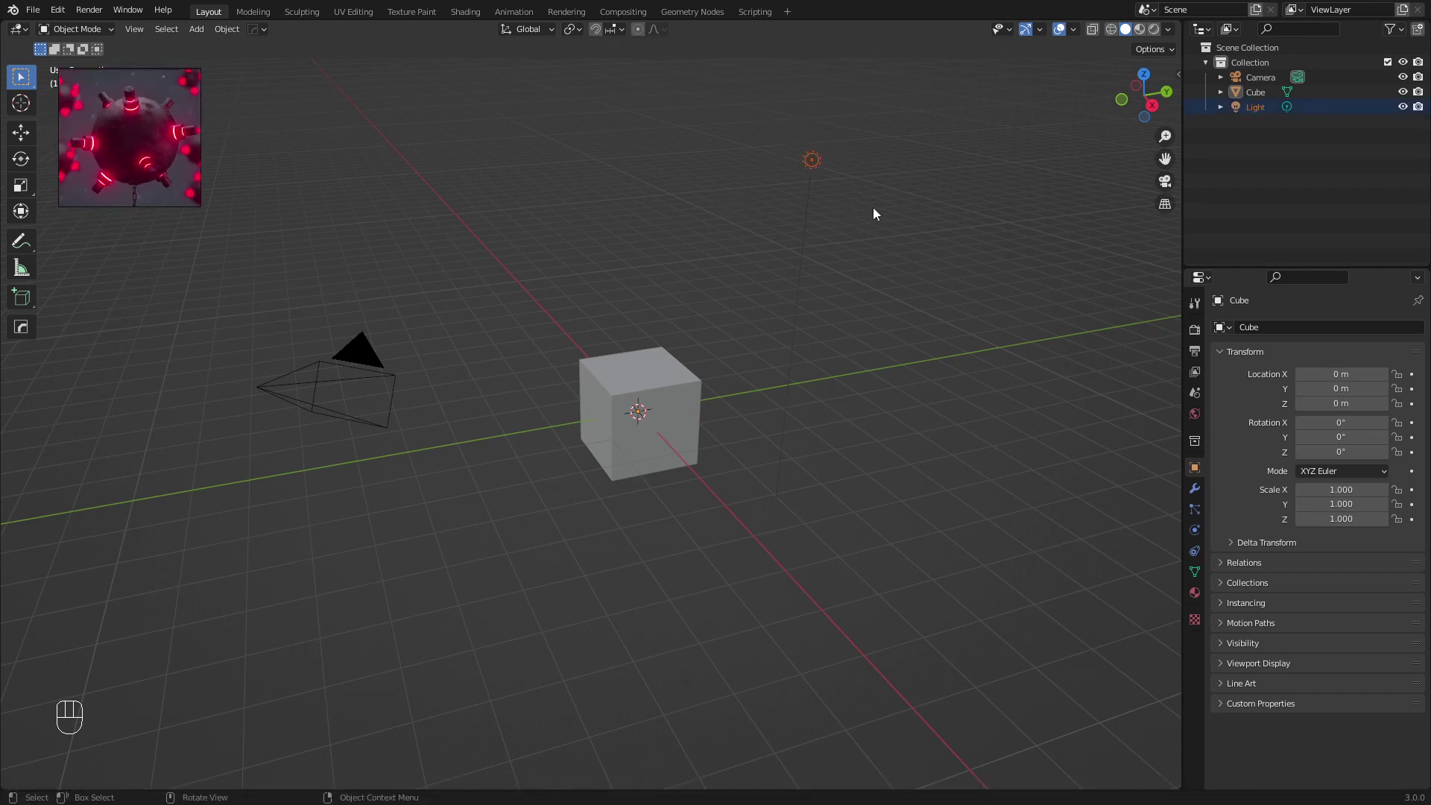
{"action": "left_click", "coordinate": [359, 347], "text": "shift"}
{"action": "key", "text": "x"}
{"action": "left_click", "coordinate": [706, 220]}
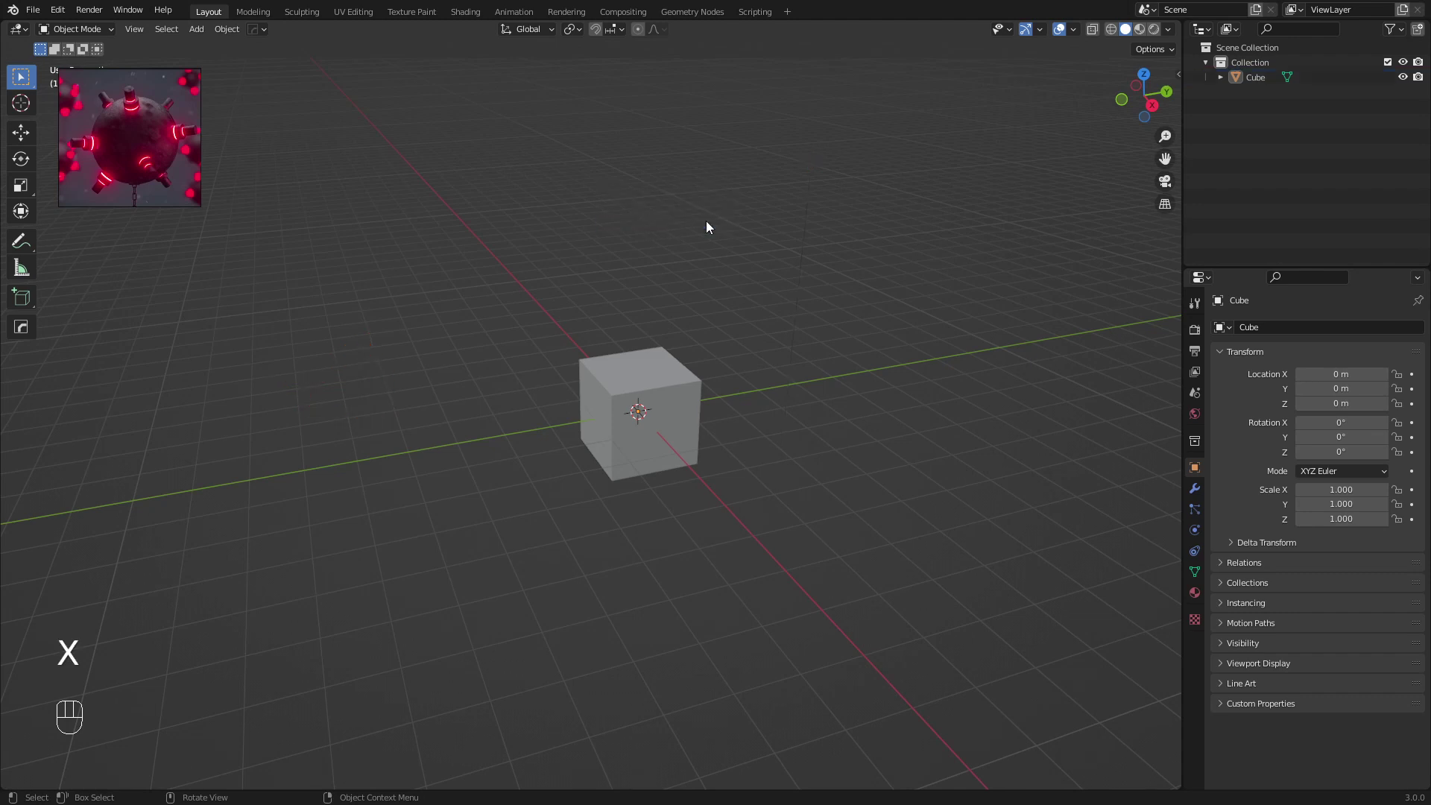
{"action": "left_click", "coordinate": [647, 366]}
{"action": "key", "text": "x"}
{"action": "left_click", "coordinate": [736, 276]}
Add a UV sphere at the world origin
{"action": "key", "text": "shift+a"}
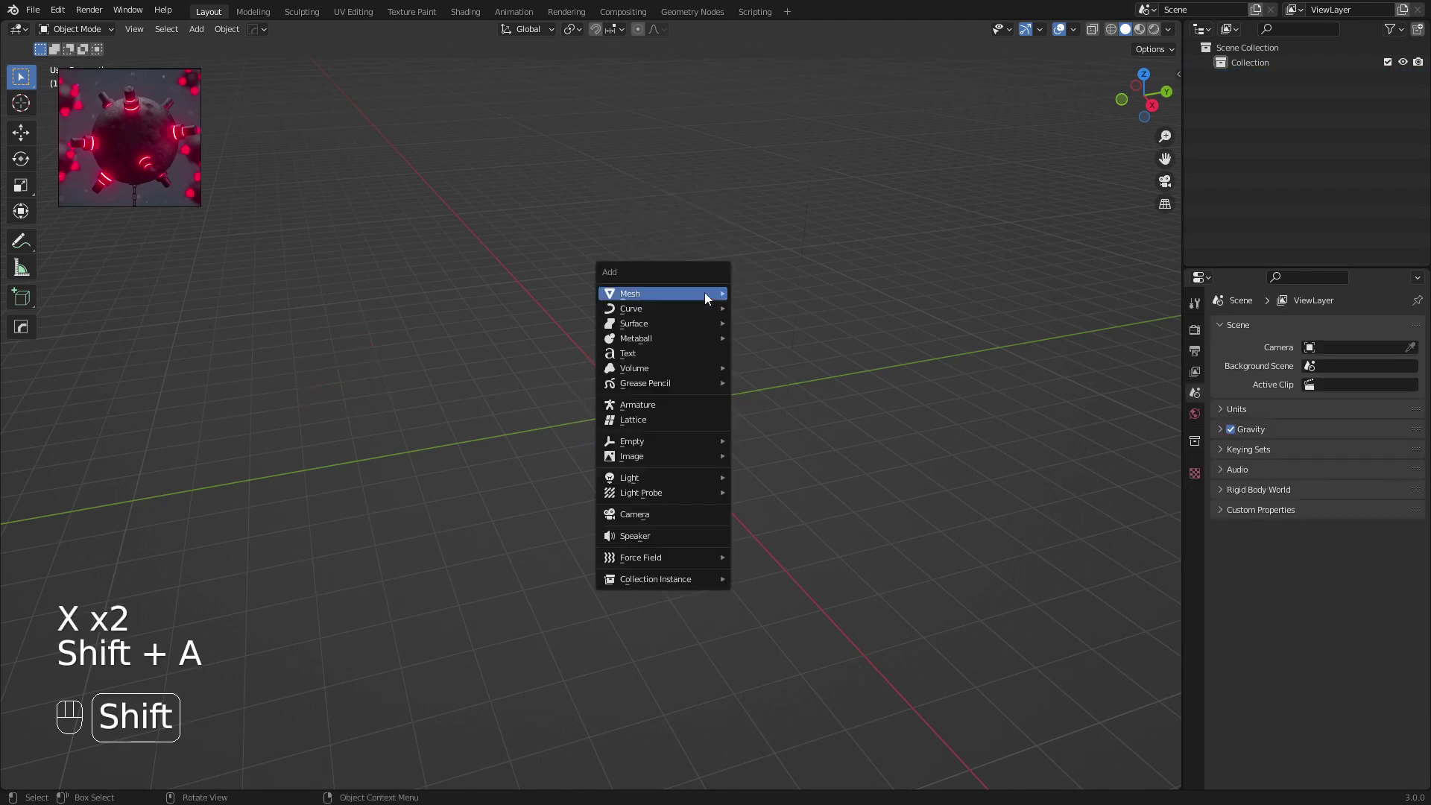
{"action": "mouse_move", "coordinate": [705, 293]}
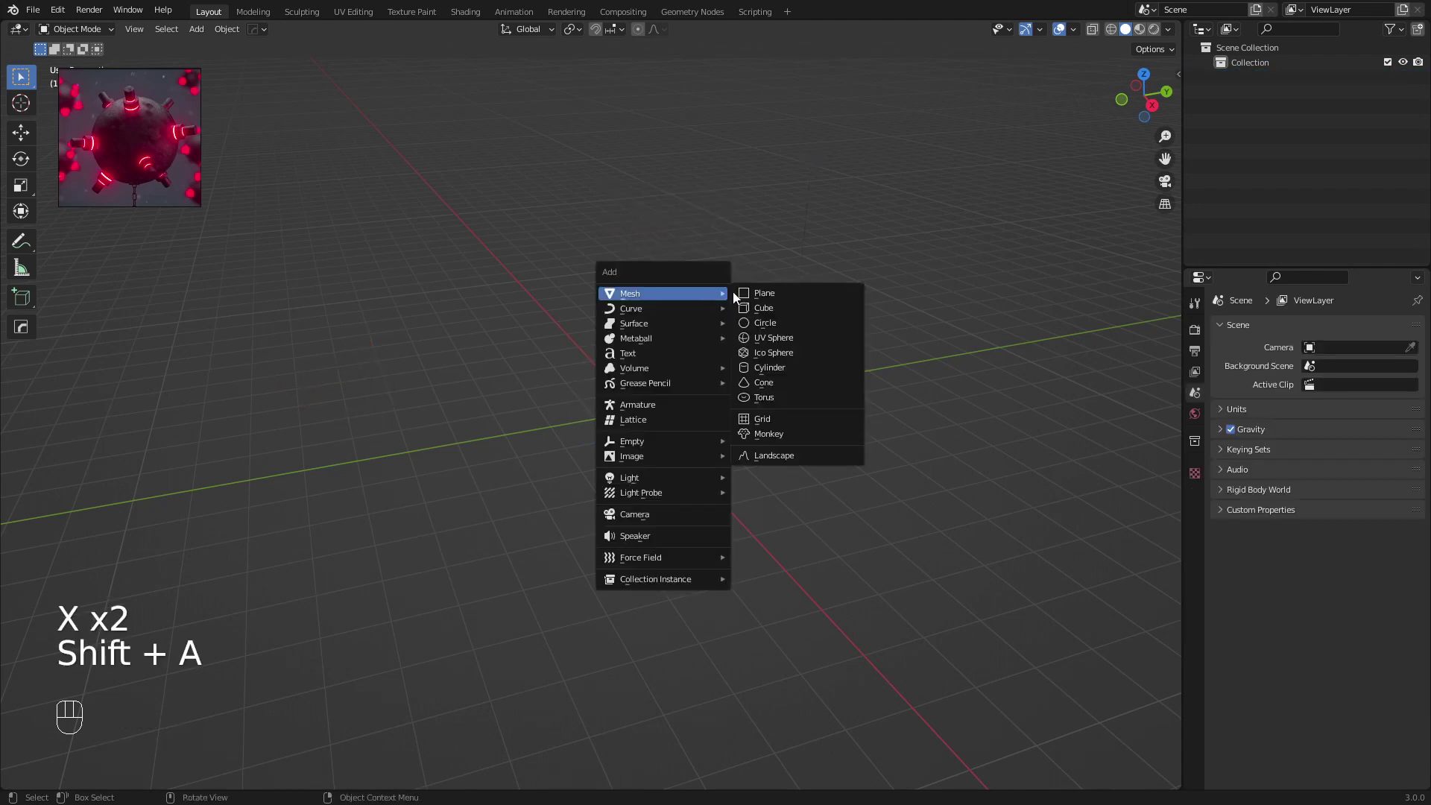
{"action": "left_click", "coordinate": [772, 338]}
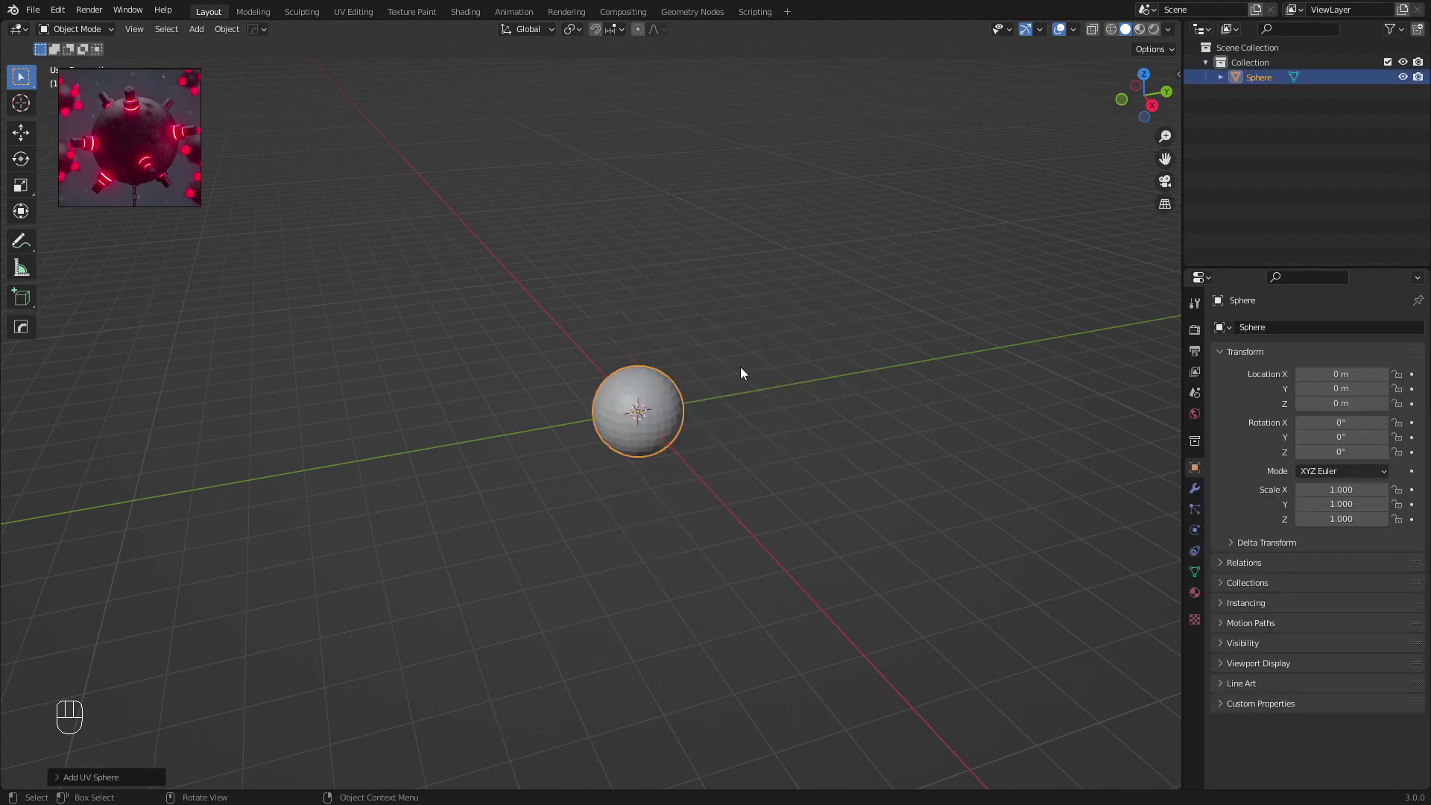
Shade the sphere smooth and enable Auto Smooth for its normals
{"action": "scroll", "coordinate": [741, 367], "scroll_direction": "up", "scroll_amount": 6}
{"action": "middle_click_drag", "start_coordinate": [865, 377], "coordinate": [726, 347], "text": "shift"}
{"action": "mouse_move", "coordinate": [608, 359]}
{"action": "middle_mouse_down"}
{"action": "mouse_move", "coordinate": [646, 307]}
{"action": "mouse_move", "coordinate": [626, 367]}
{"action": "mouse_move", "coordinate": [624, 349]}
{"action": "middle_mouse_up"}
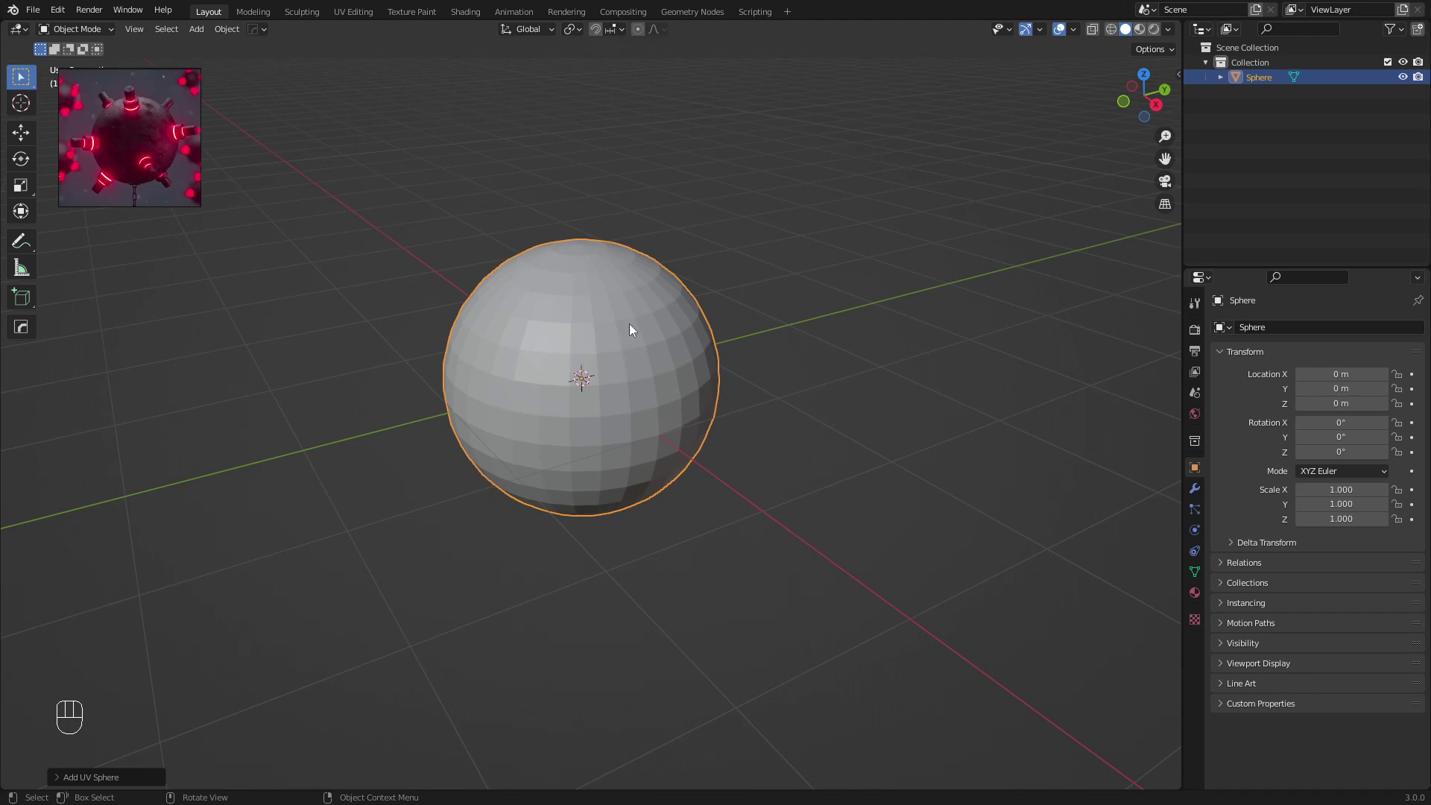
{"action": "right_click", "coordinate": [649, 311]}
{"action": "left_click", "coordinate": [648, 311]}
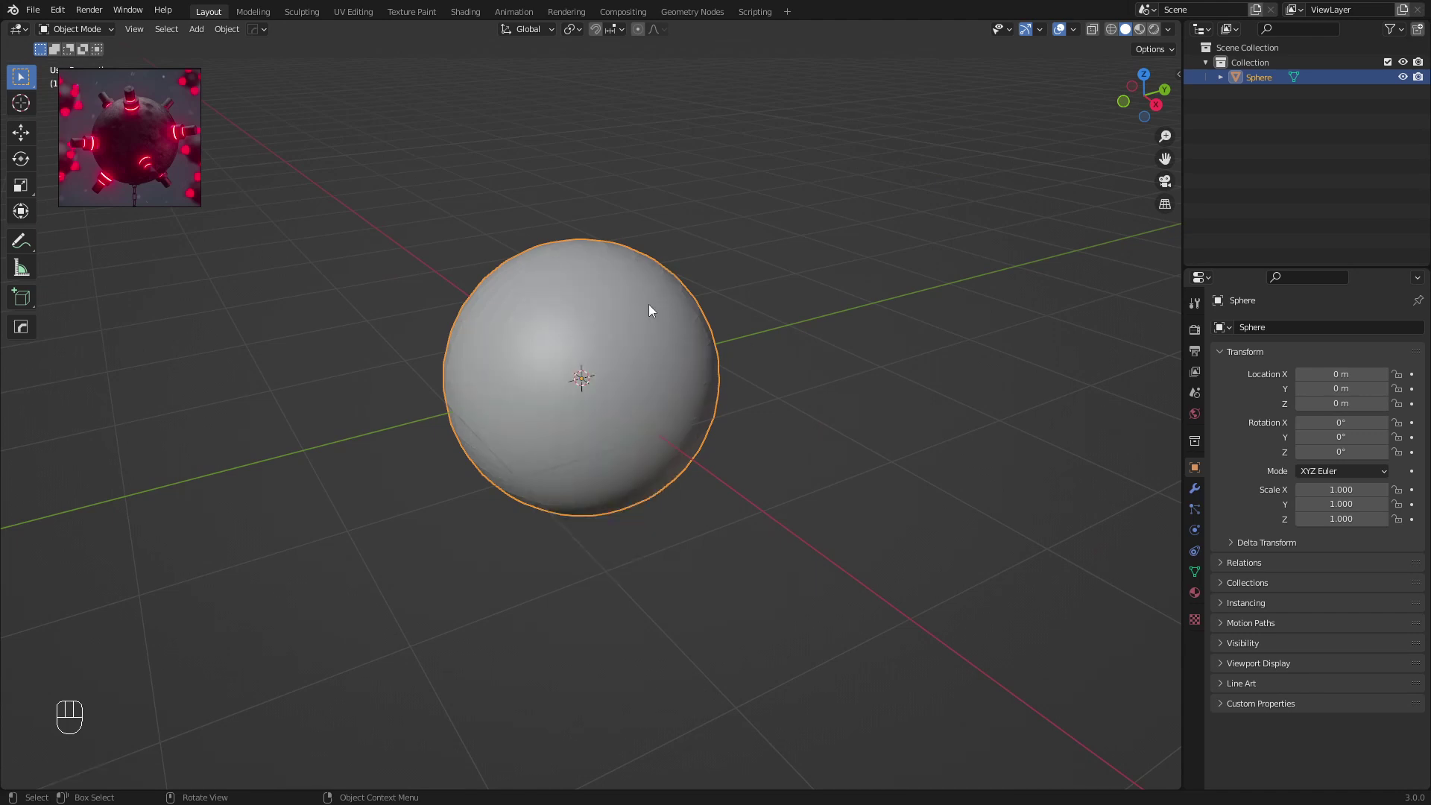
{"action": "left_click", "coordinate": [1194, 571]}
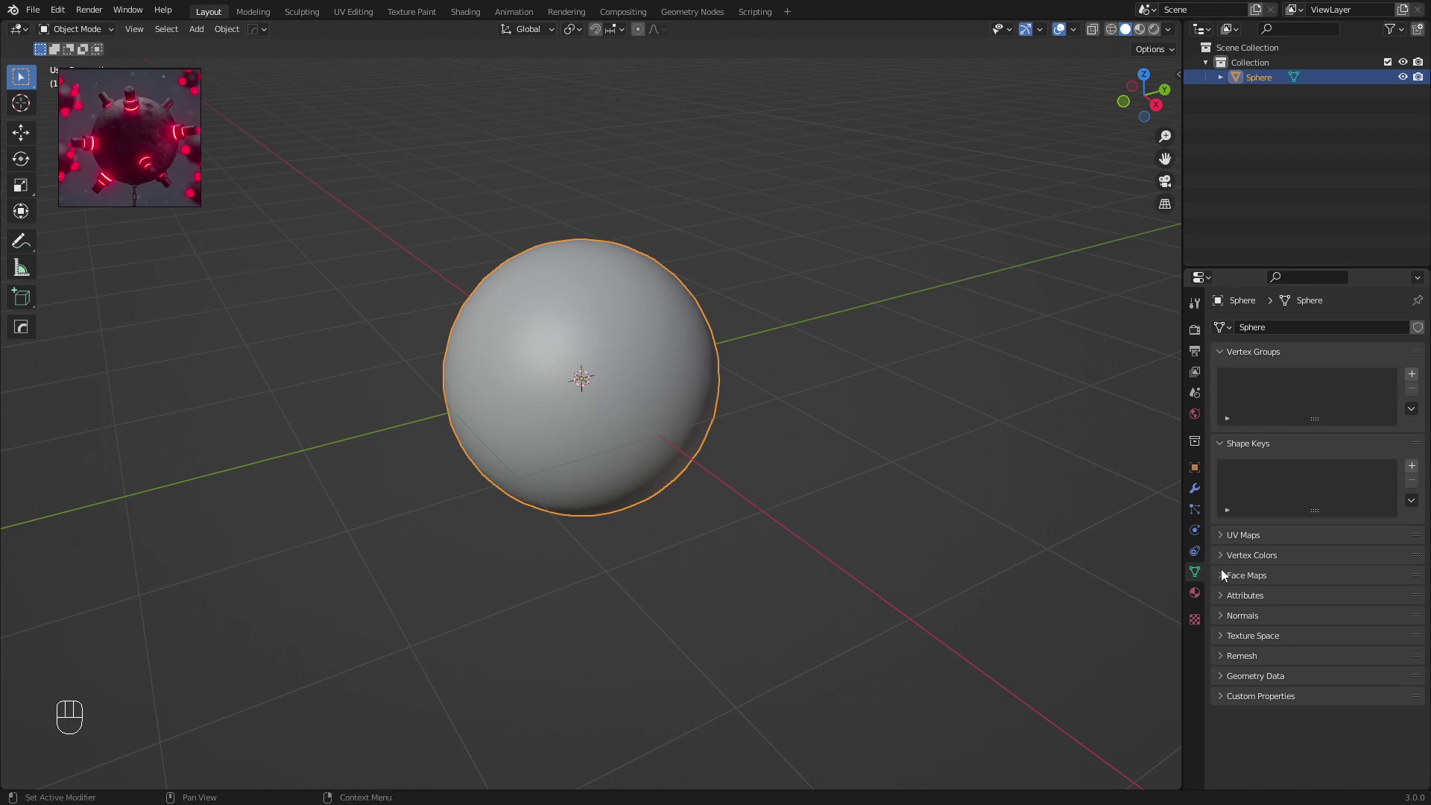
{"action": "left_click", "coordinate": [1232, 615]}
{"action": "left_click", "coordinate": [1300, 638]}
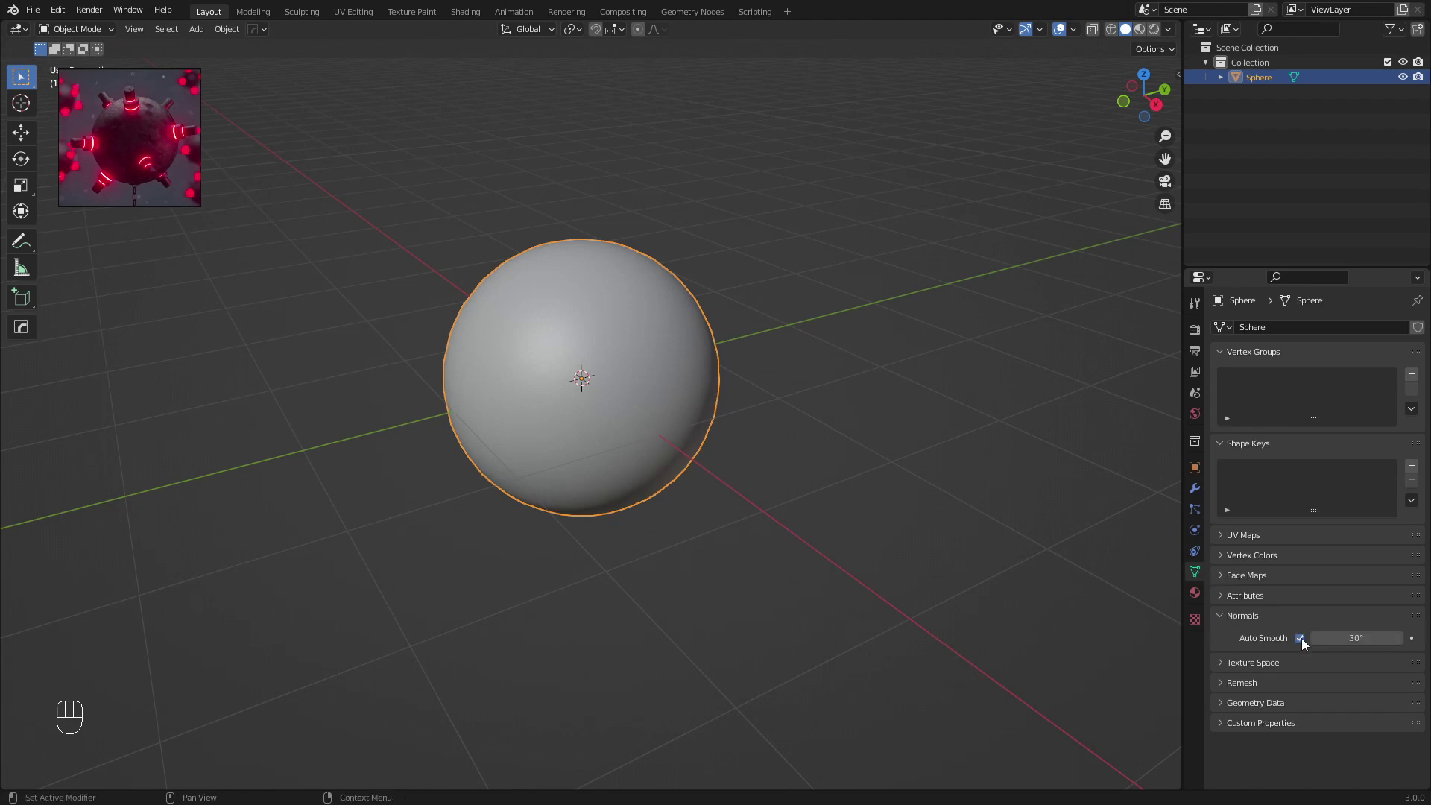
Switch to the Shading workspace and create a new material for the sphere
{"action": "middle_click_drag", "start_coordinate": [789, 353], "coordinate": [767, 331]}
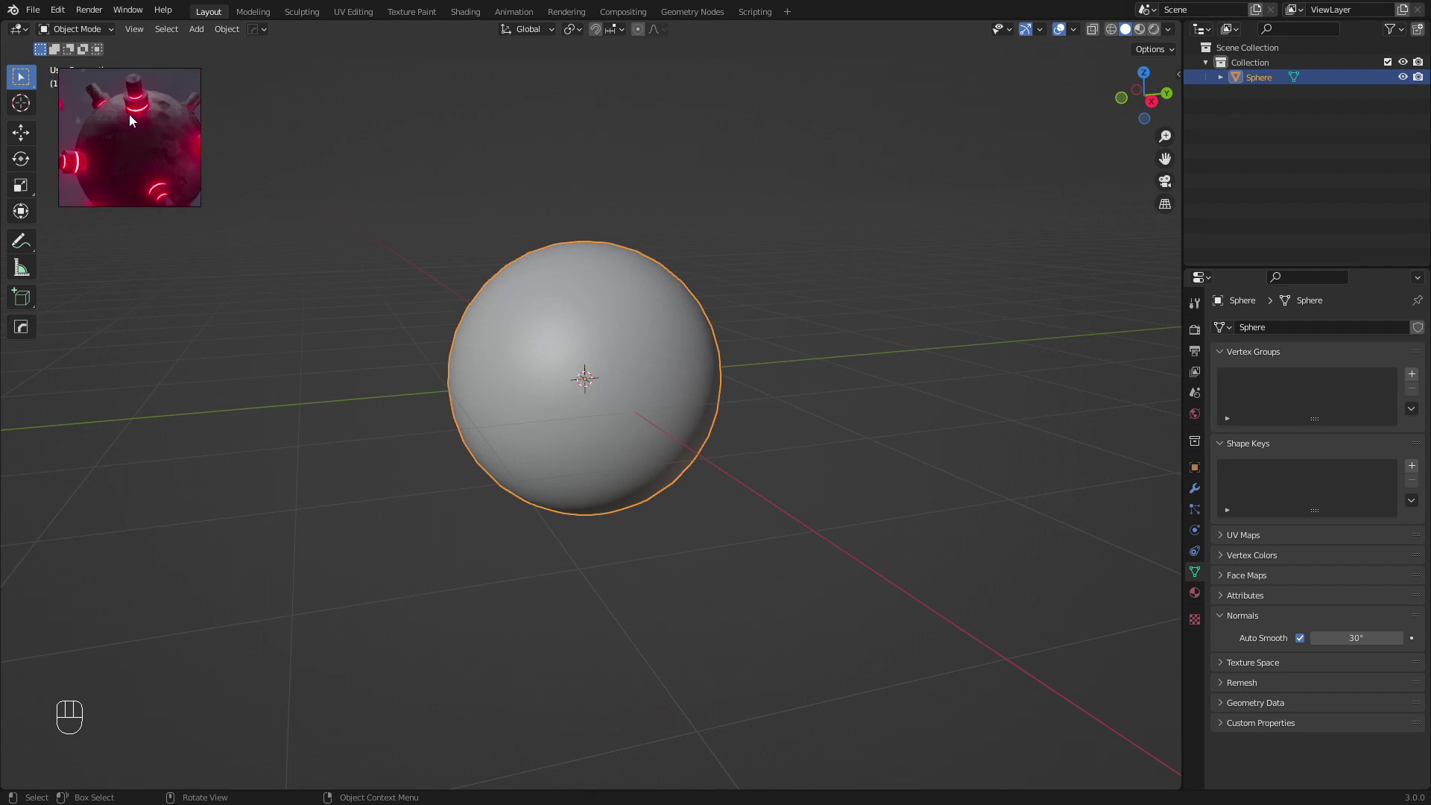
{"action": "left_click", "coordinate": [464, 12]}
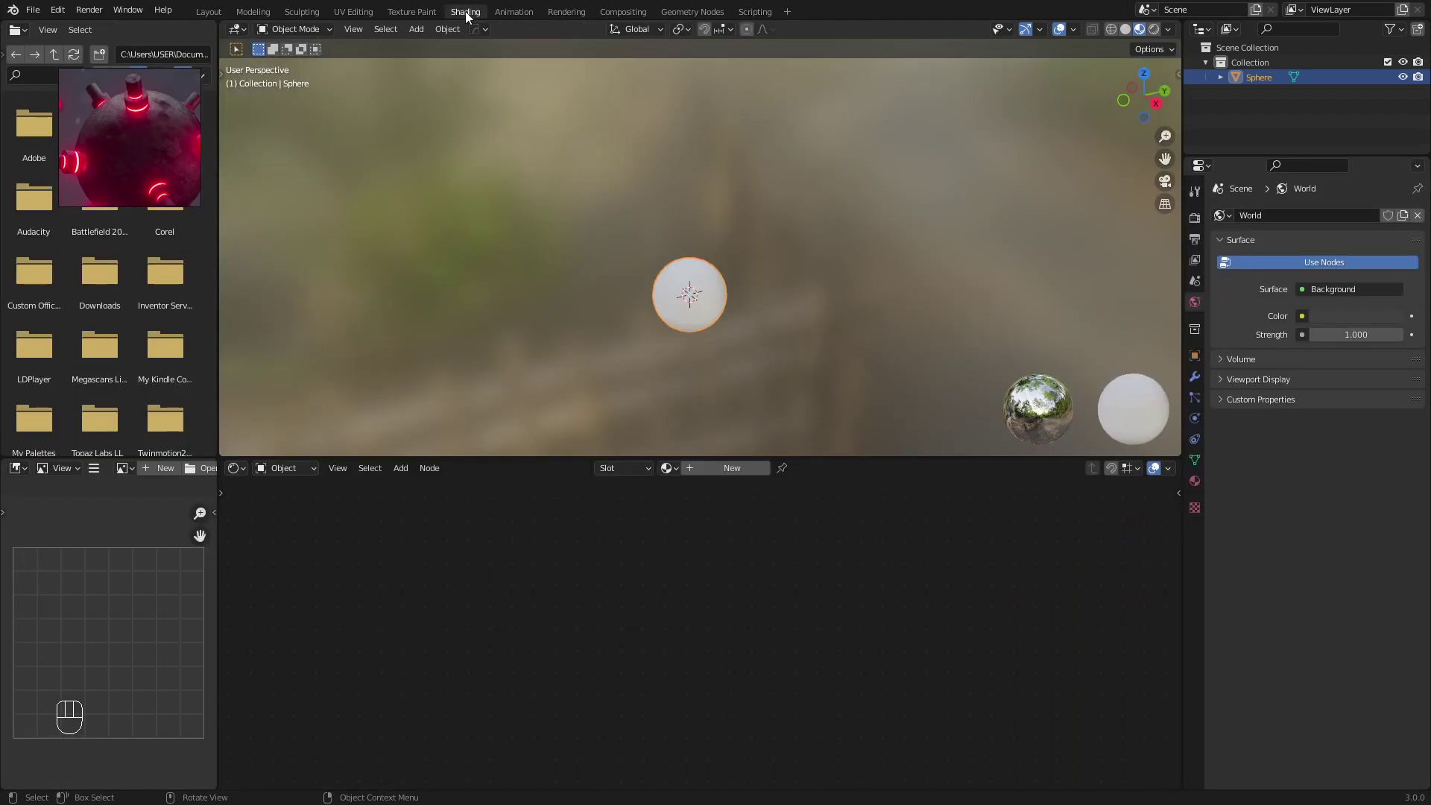
{"action": "scroll", "coordinate": [727, 214], "scroll_direction": "up", "scroll_amount": 5}
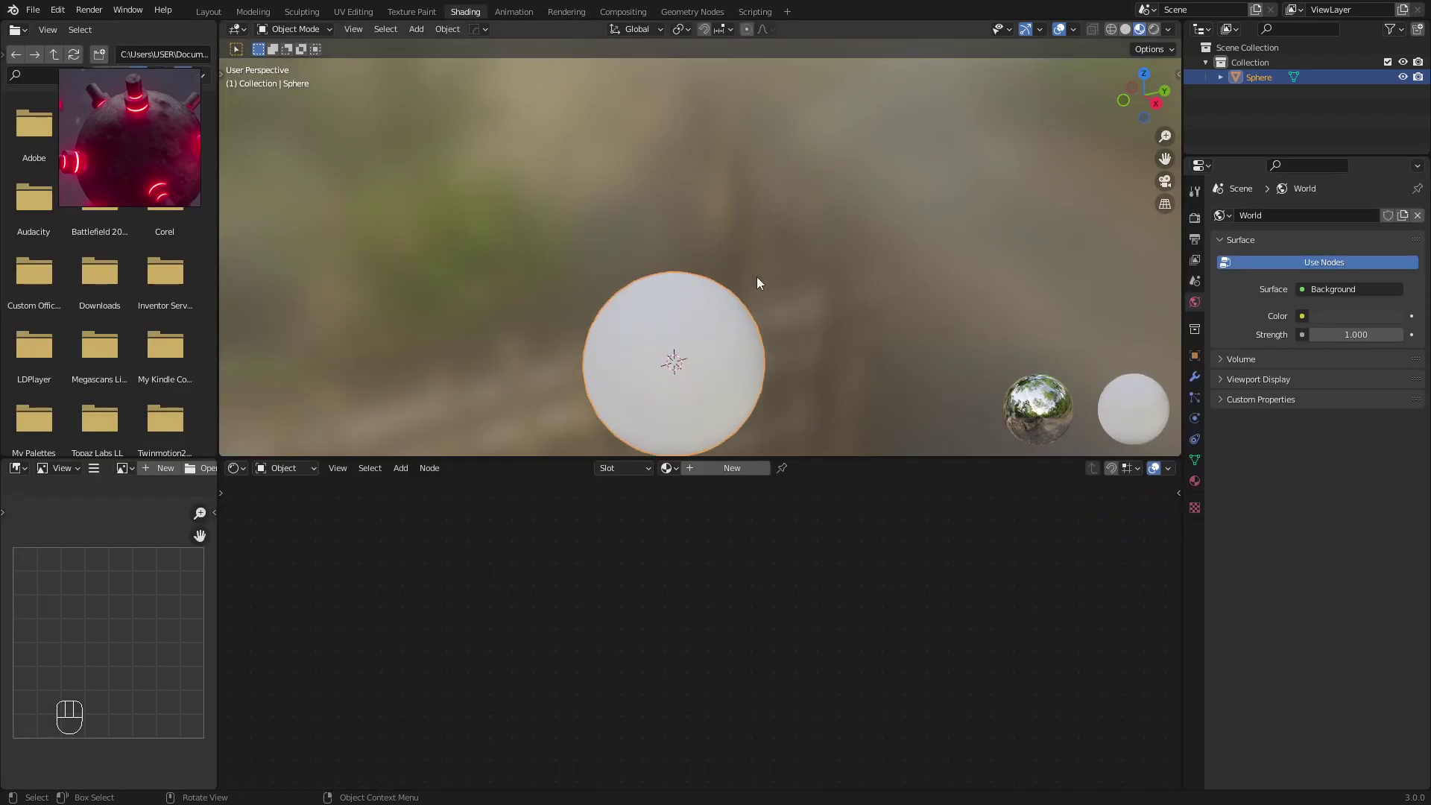
{"action": "key", "text": "z"}
{"action": "middle_click_drag", "start_coordinate": [723, 304], "coordinate": [693, 235], "text": "shift"}
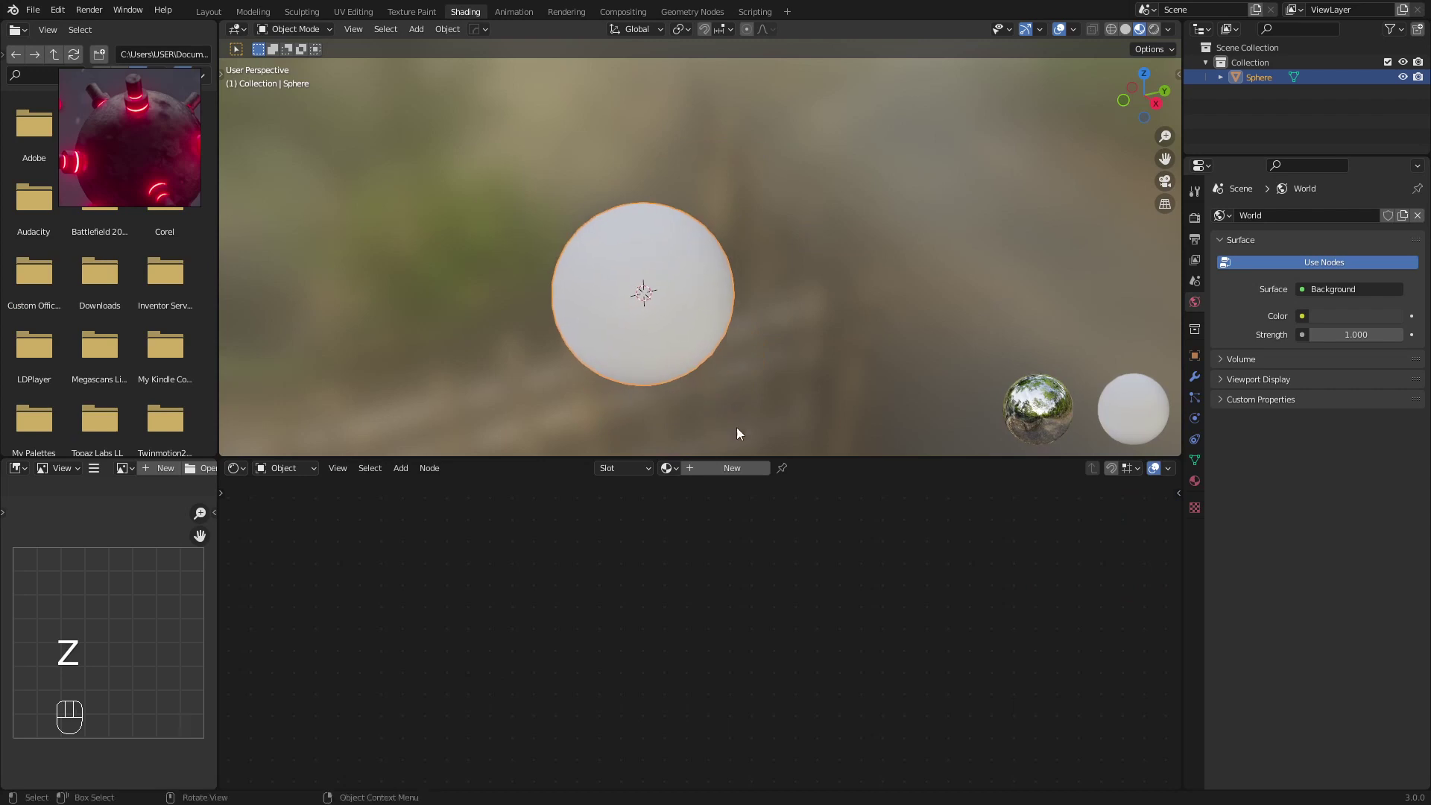
{"action": "left_click", "coordinate": [728, 468]}
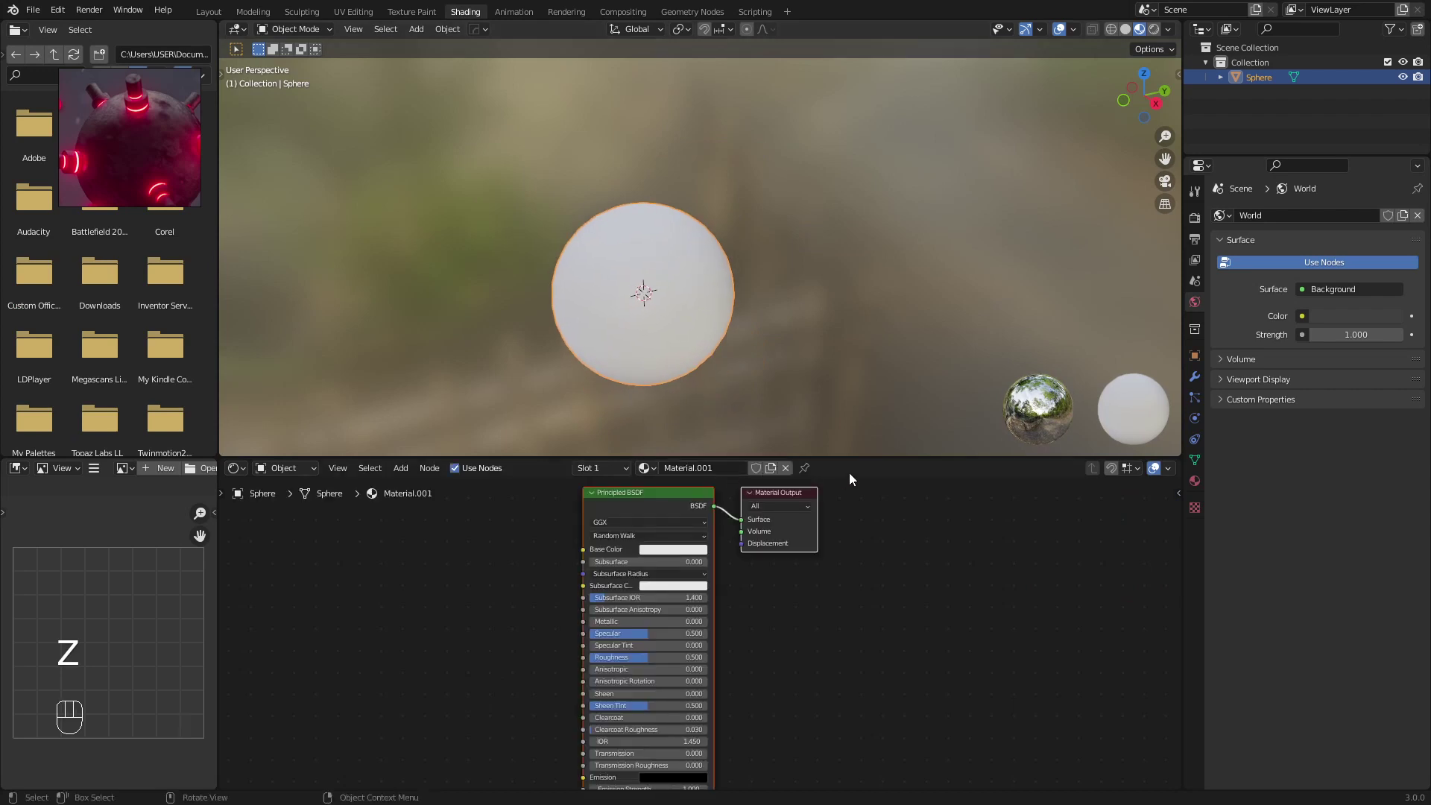
Rename the sphere's material to Rust
{"action": "left_click", "coordinate": [1195, 481]}
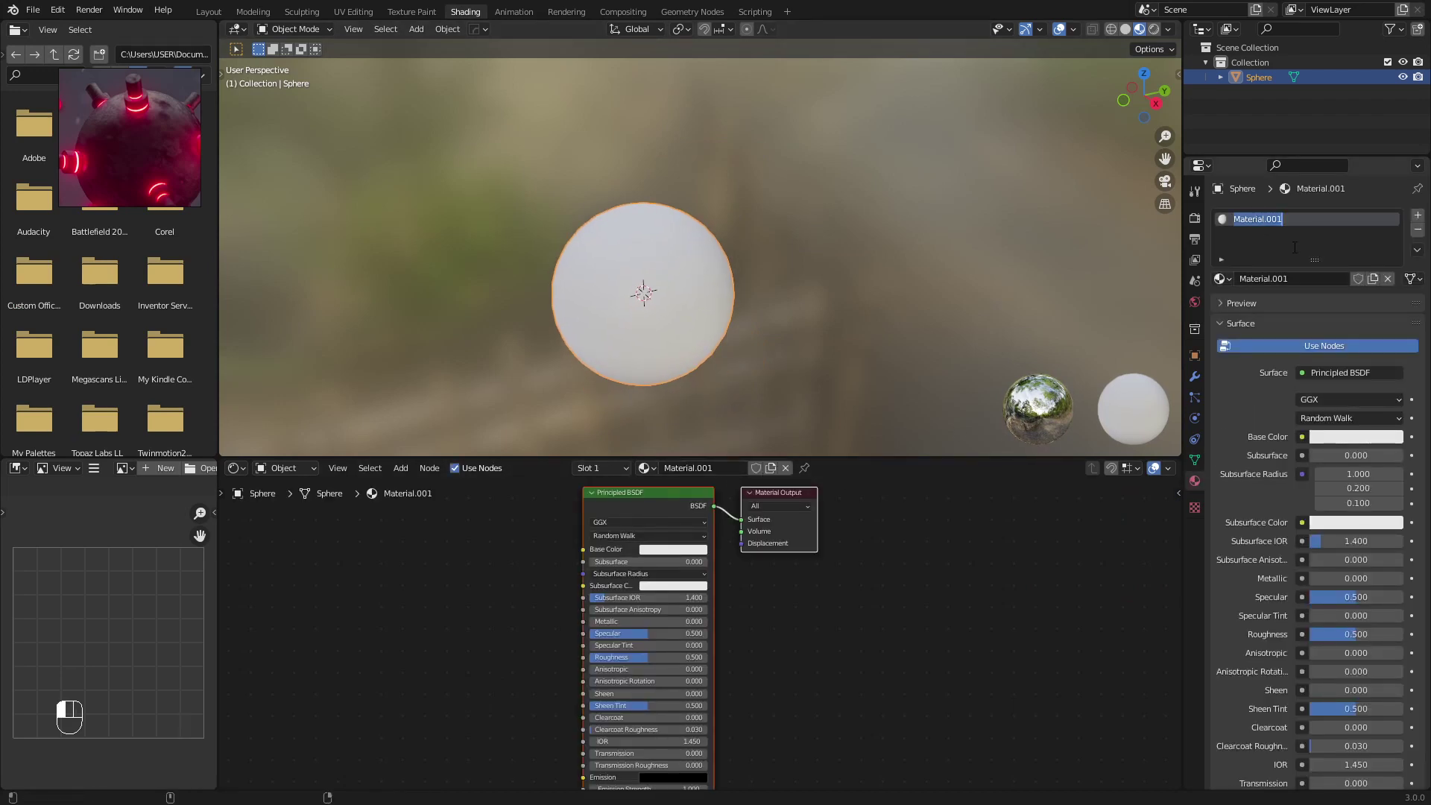
{"action": "key", "text": "shift"}
{"action": "type", "text": "Rust"}
{"action": "key", "text": "Return"}
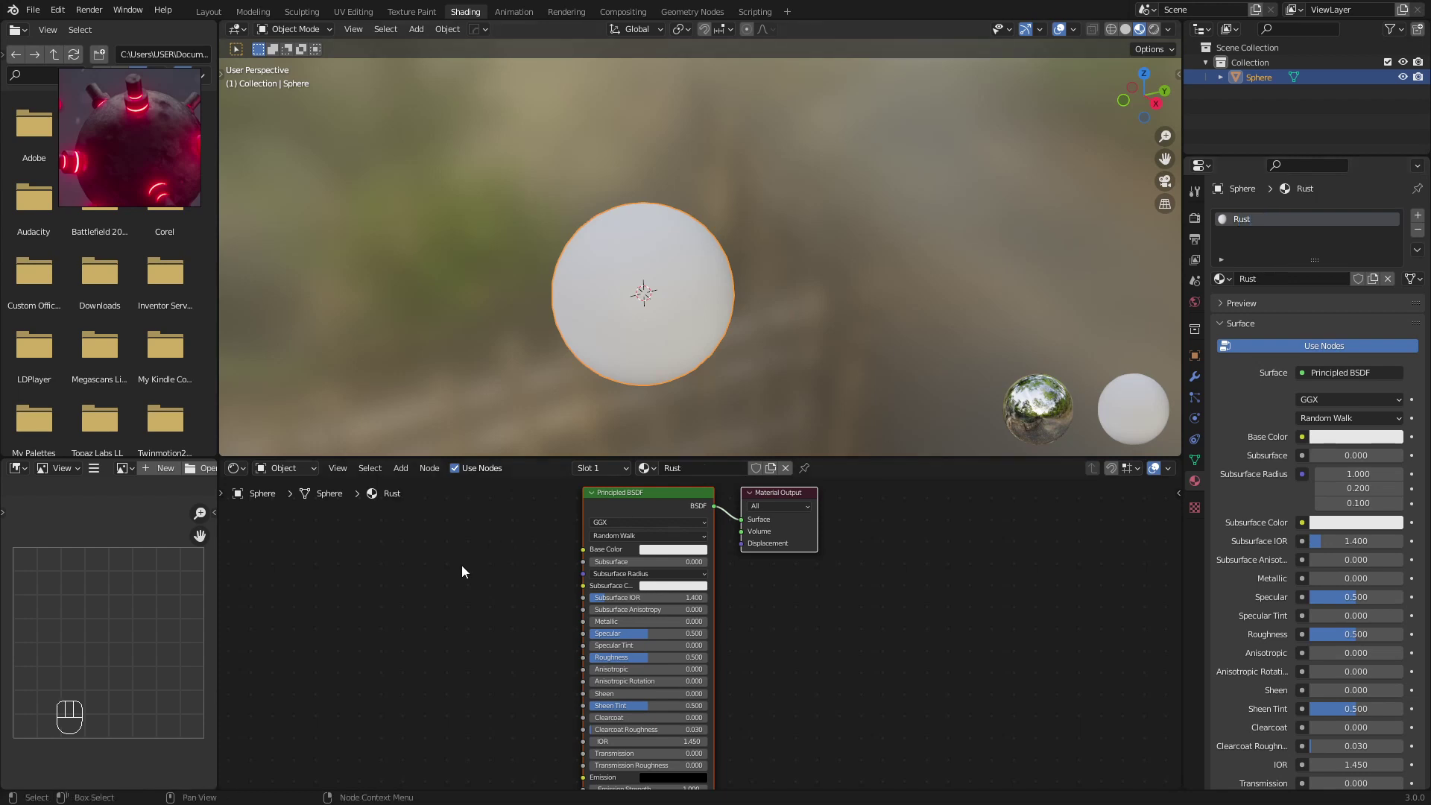
Switch to File Explorer, move the reference image aside and open the Material folder inside Asset
{"action": "key", "text": "alt+Tab"}
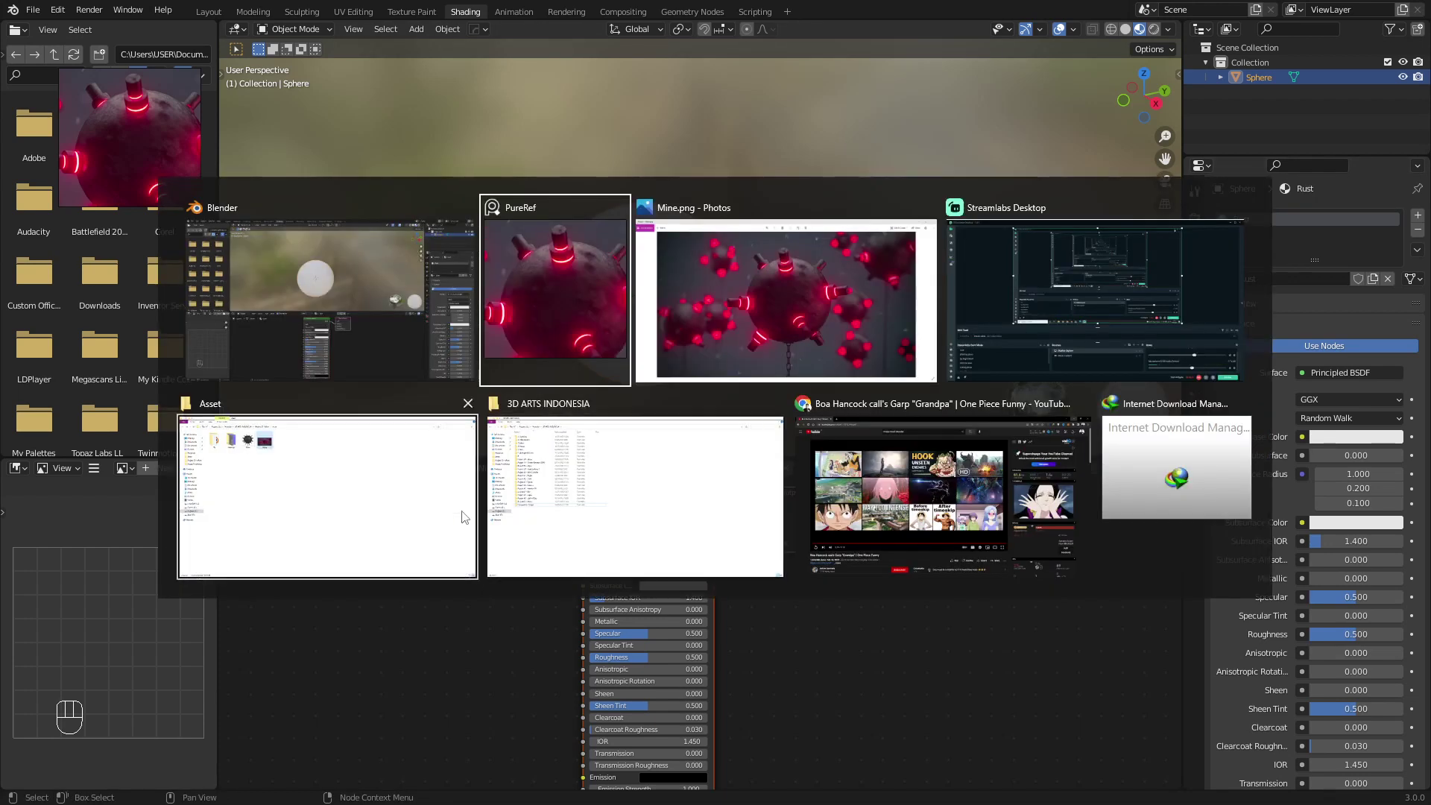
{"action": "left_click", "coordinate": [311, 512]}
{"action": "right_click_drag", "start_coordinate": [121, 116], "coordinate": [572, 130]}
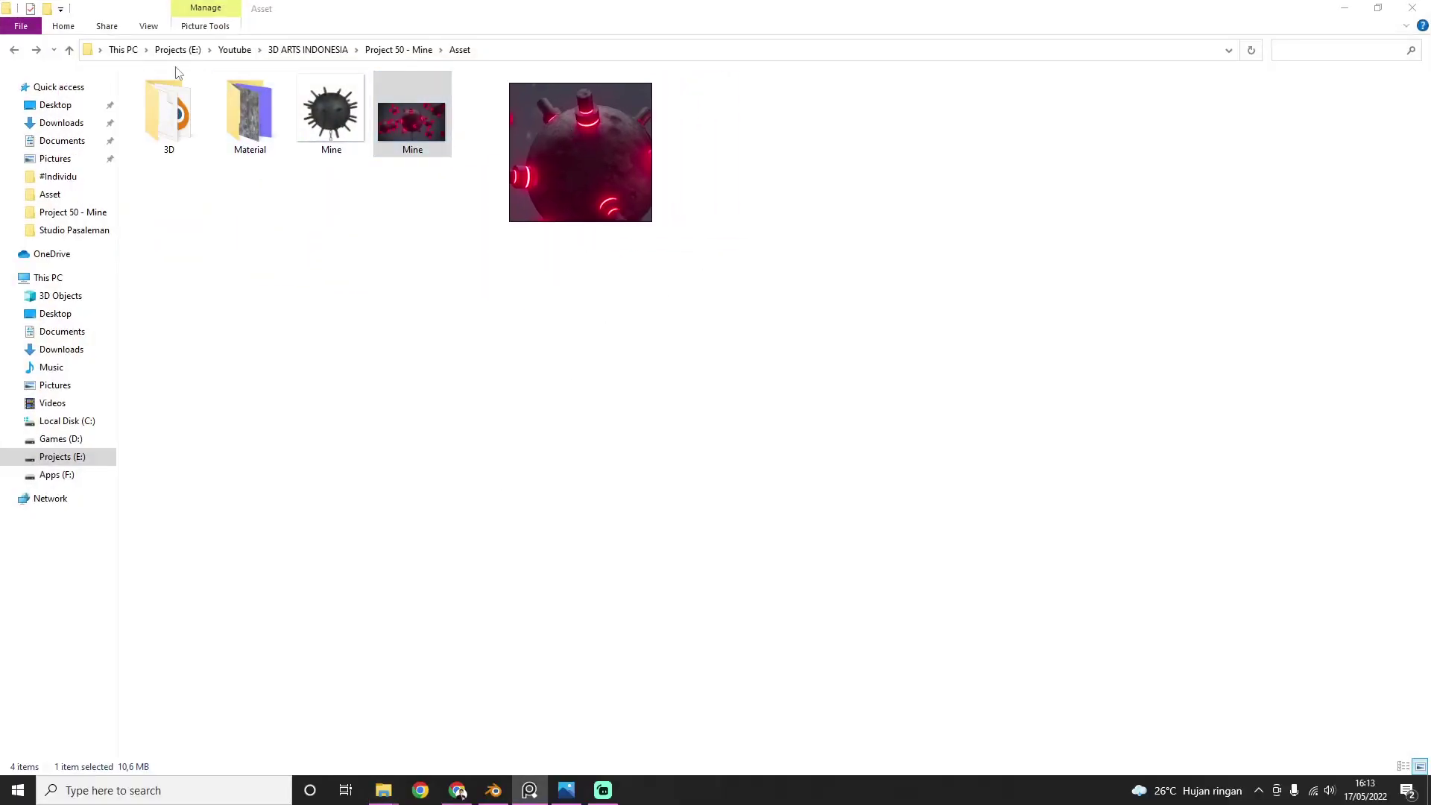
{"action": "left_click", "coordinate": [17, 50]}
{"action": "double_click", "coordinate": [177, 121]}
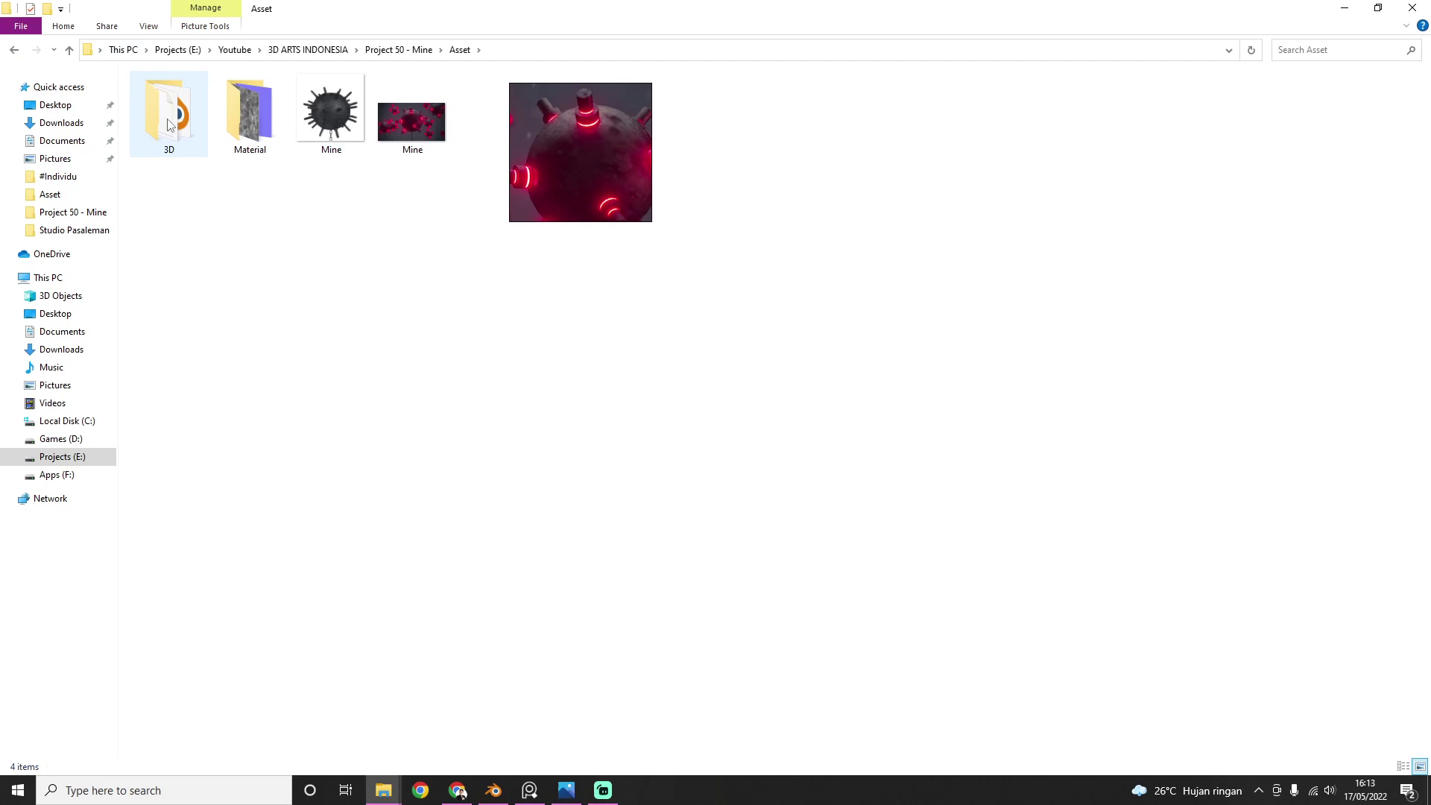
{"action": "left_click", "coordinate": [257, 120]}
{"action": "double_click", "coordinate": [256, 119]}
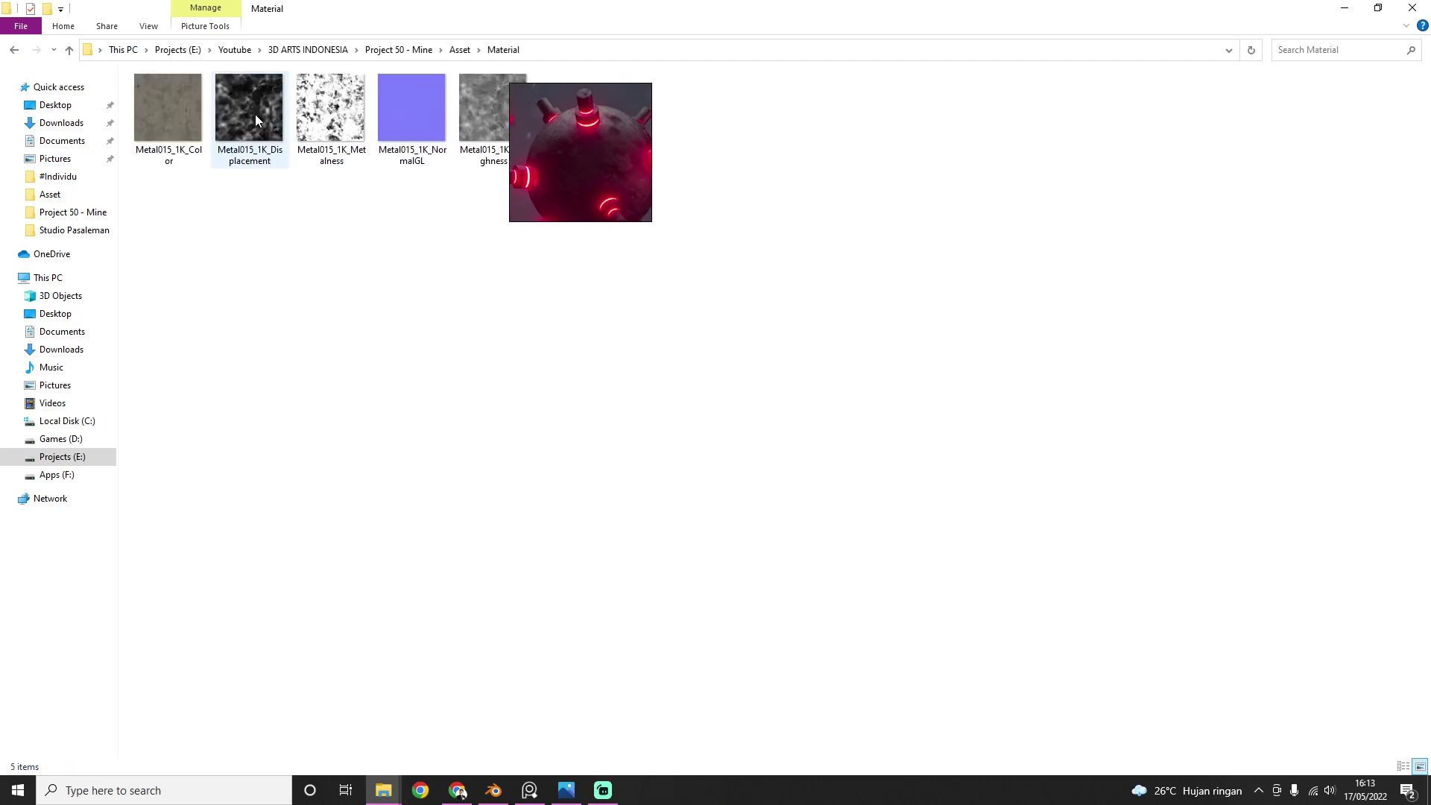
Place the folder window over Blender, add Metal015_1K_Color to the Rust nodes and connect its Color output to Base Color
{"action": "left_click", "coordinate": [1379, 7]}
{"action": "left_click_drag", "start_coordinate": [541, 328], "coordinate": [1045, 109]}
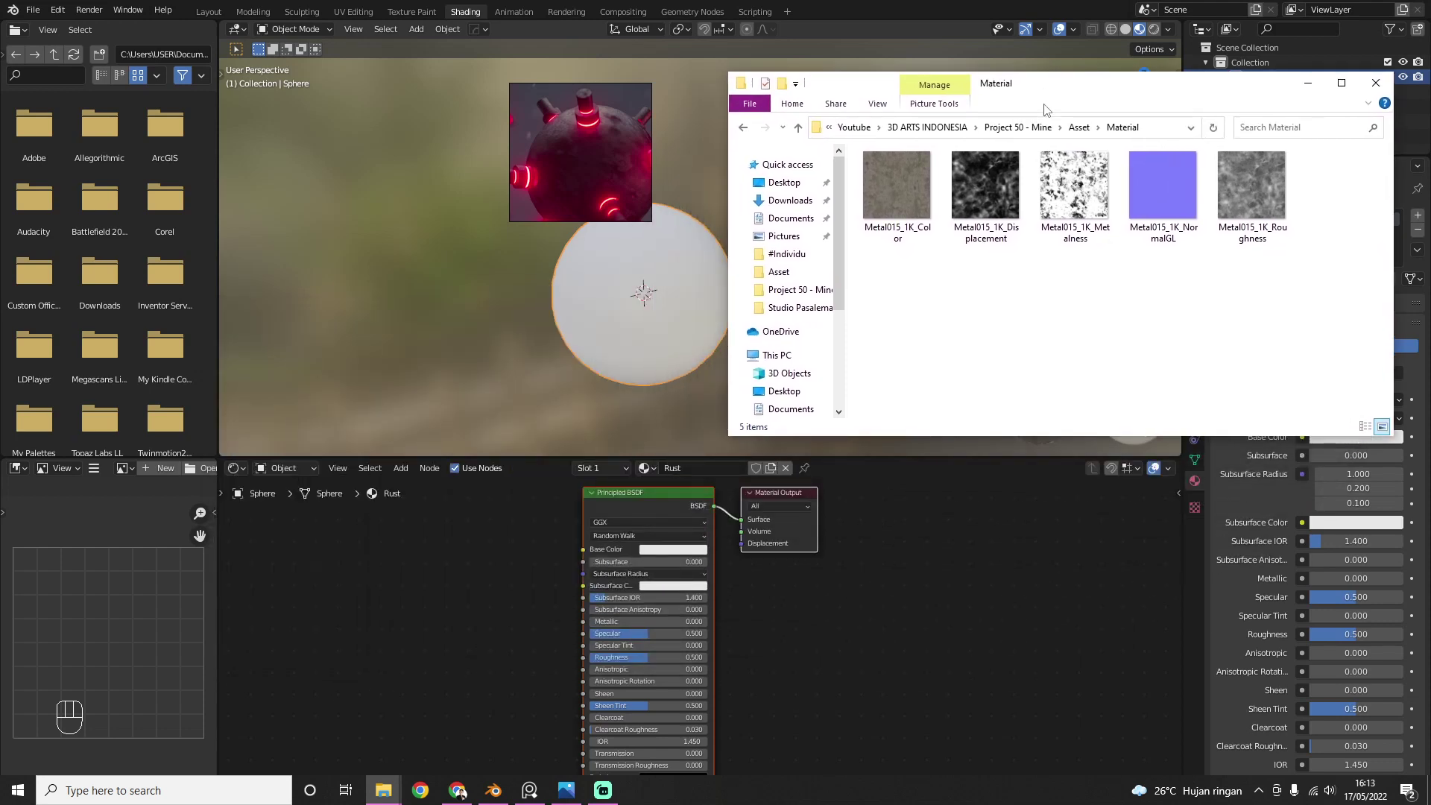
{"action": "left_click", "coordinate": [896, 191]}
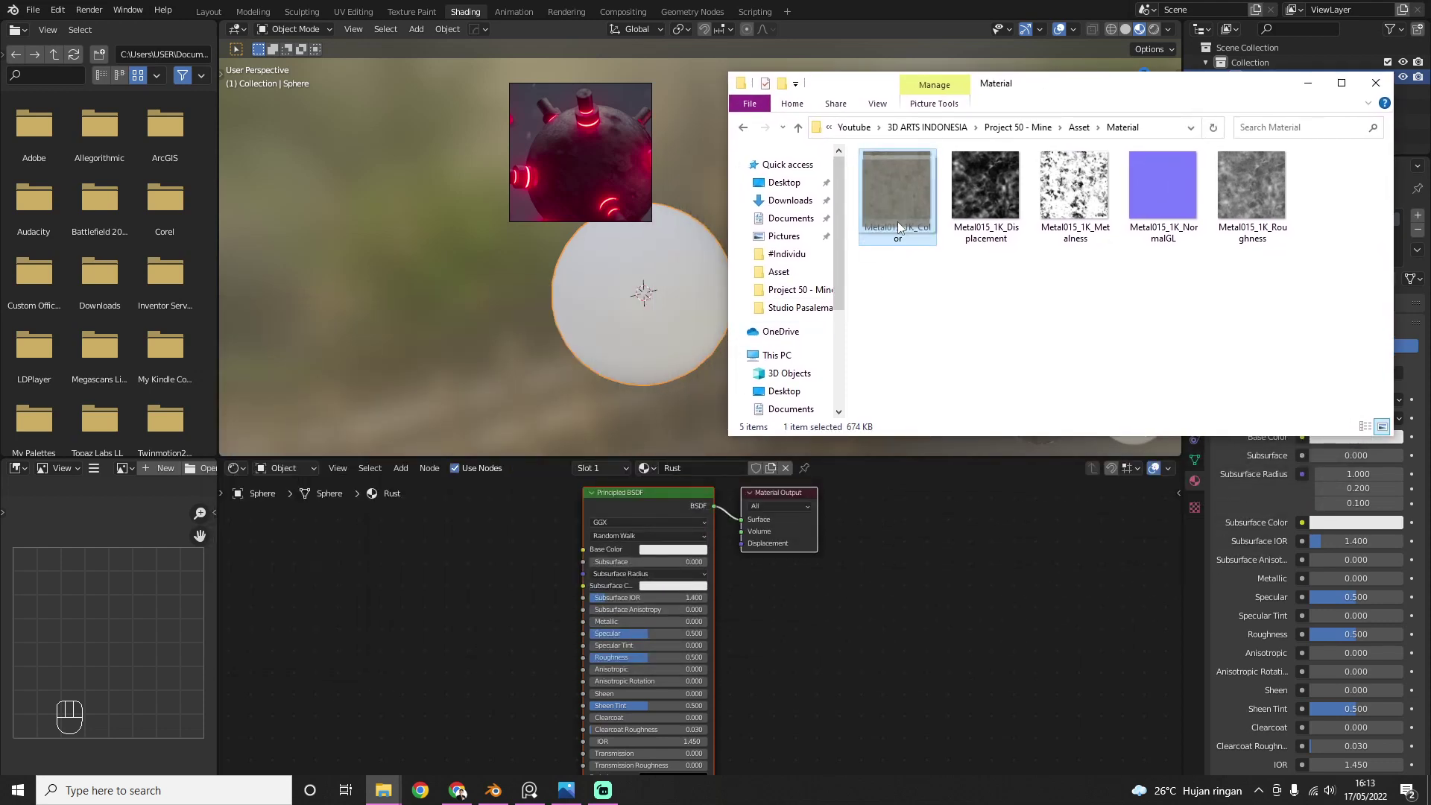
{"action": "left_click_drag", "start_coordinate": [427, 550], "coordinate": [453, 519]}
Add the Metal015_1K Metalness, Roughness and NormalGL images as texture nodes in the Rust material
{"action": "key", "text": "alt+Tab"}
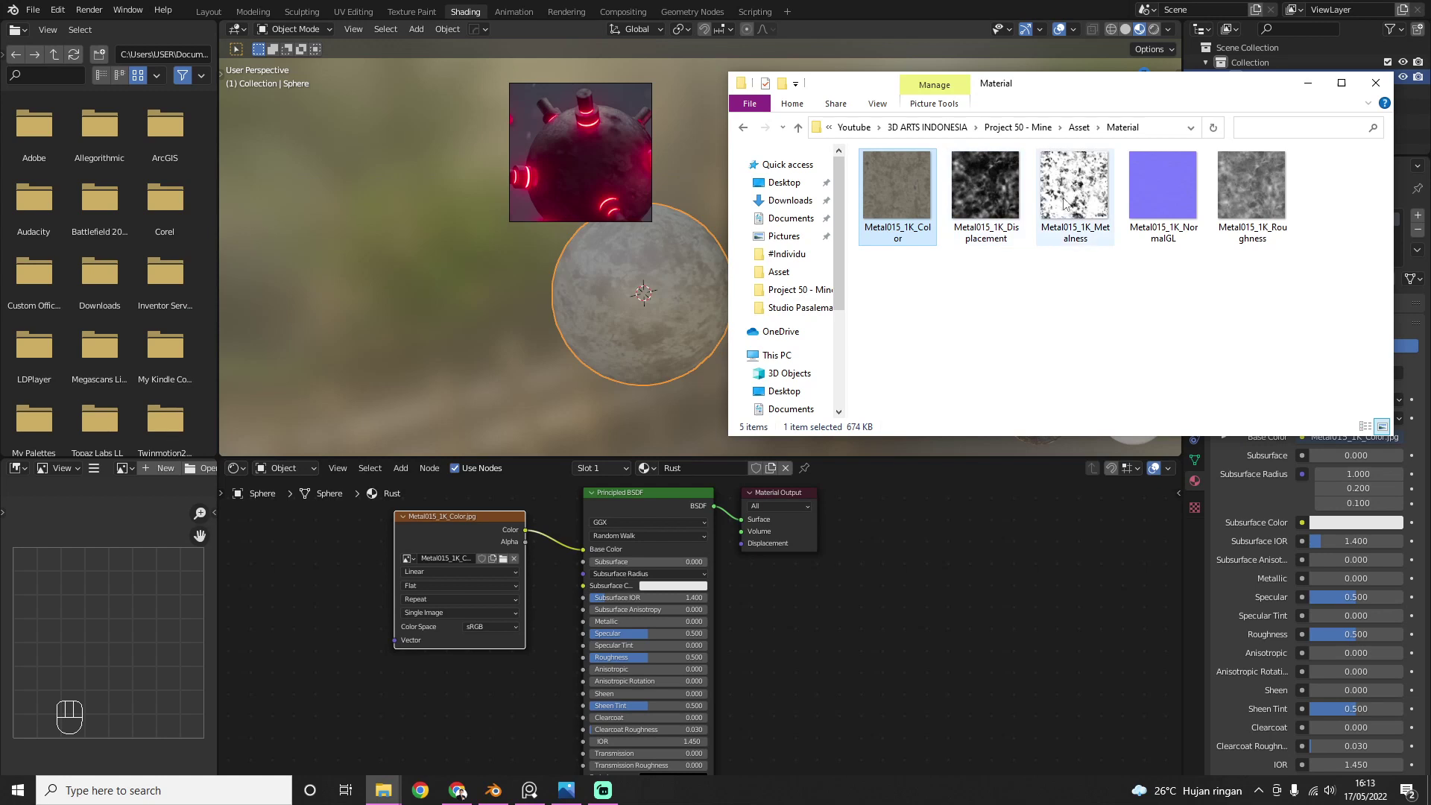
{"action": "left_click_drag", "start_coordinate": [1073, 194], "coordinate": [348, 577]}
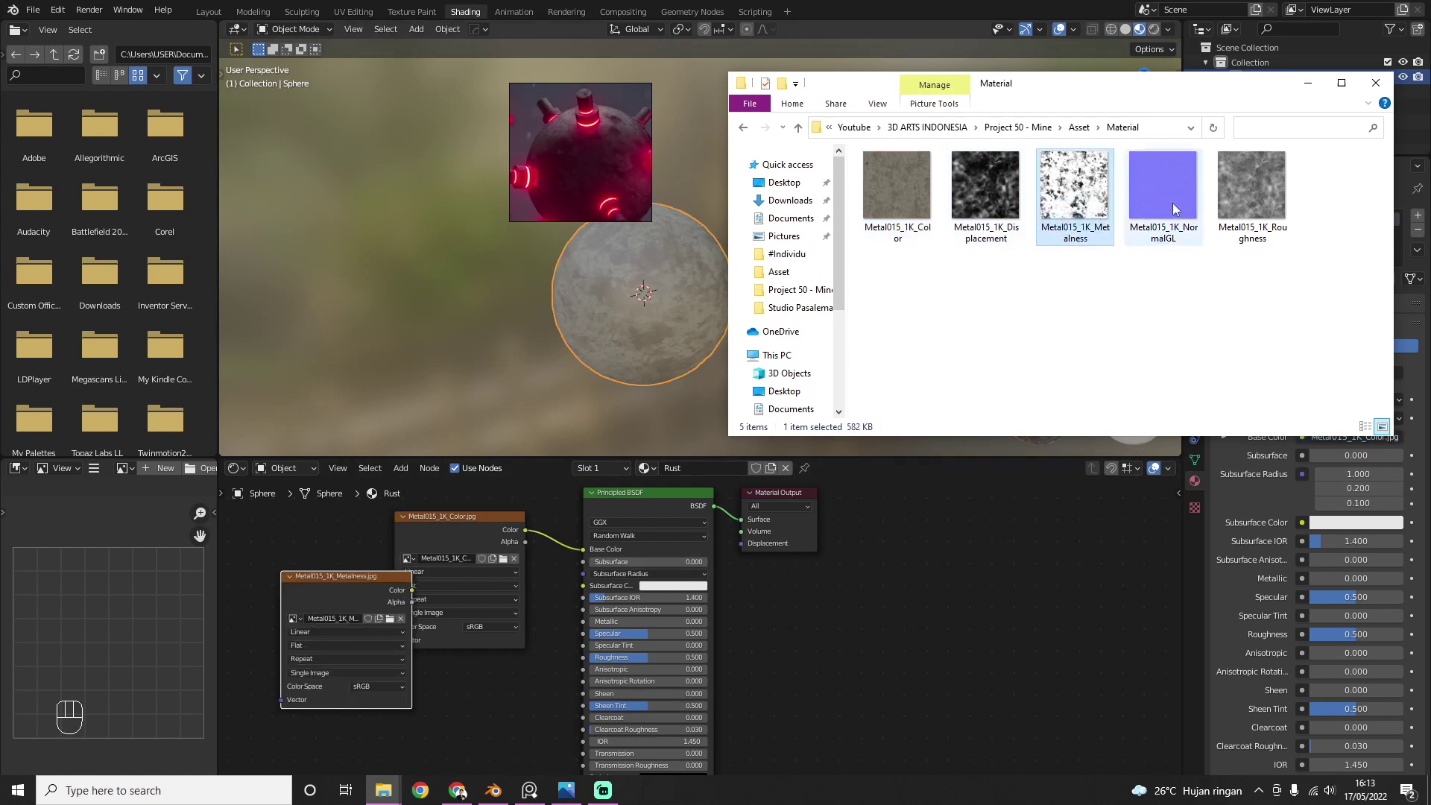
{"action": "left_click_drag", "start_coordinate": [1263, 216], "coordinate": [325, 714]}
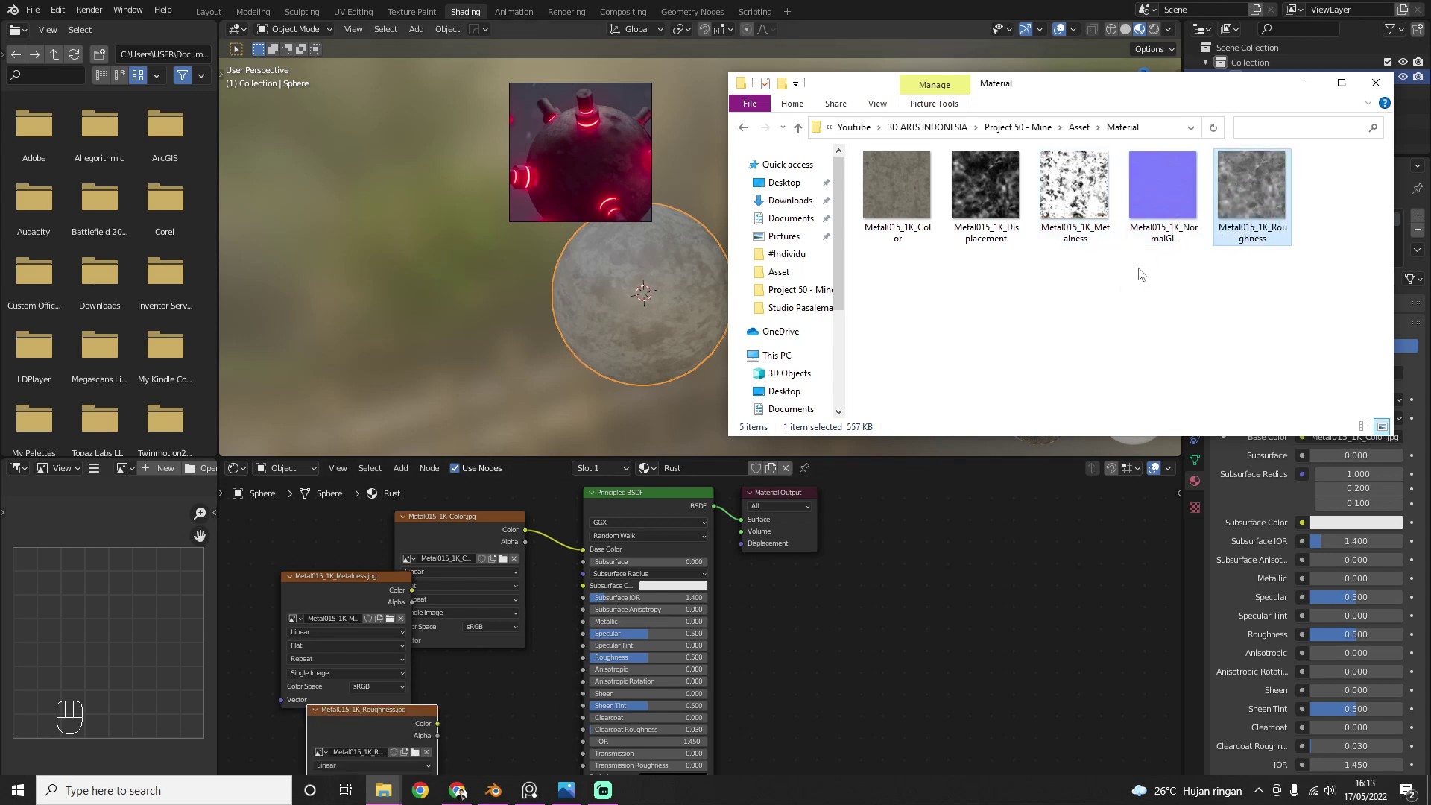
{"action": "left_click_drag", "start_coordinate": [1161, 217], "coordinate": [358, 753]}
{"action": "left_click", "coordinate": [1307, 83]}
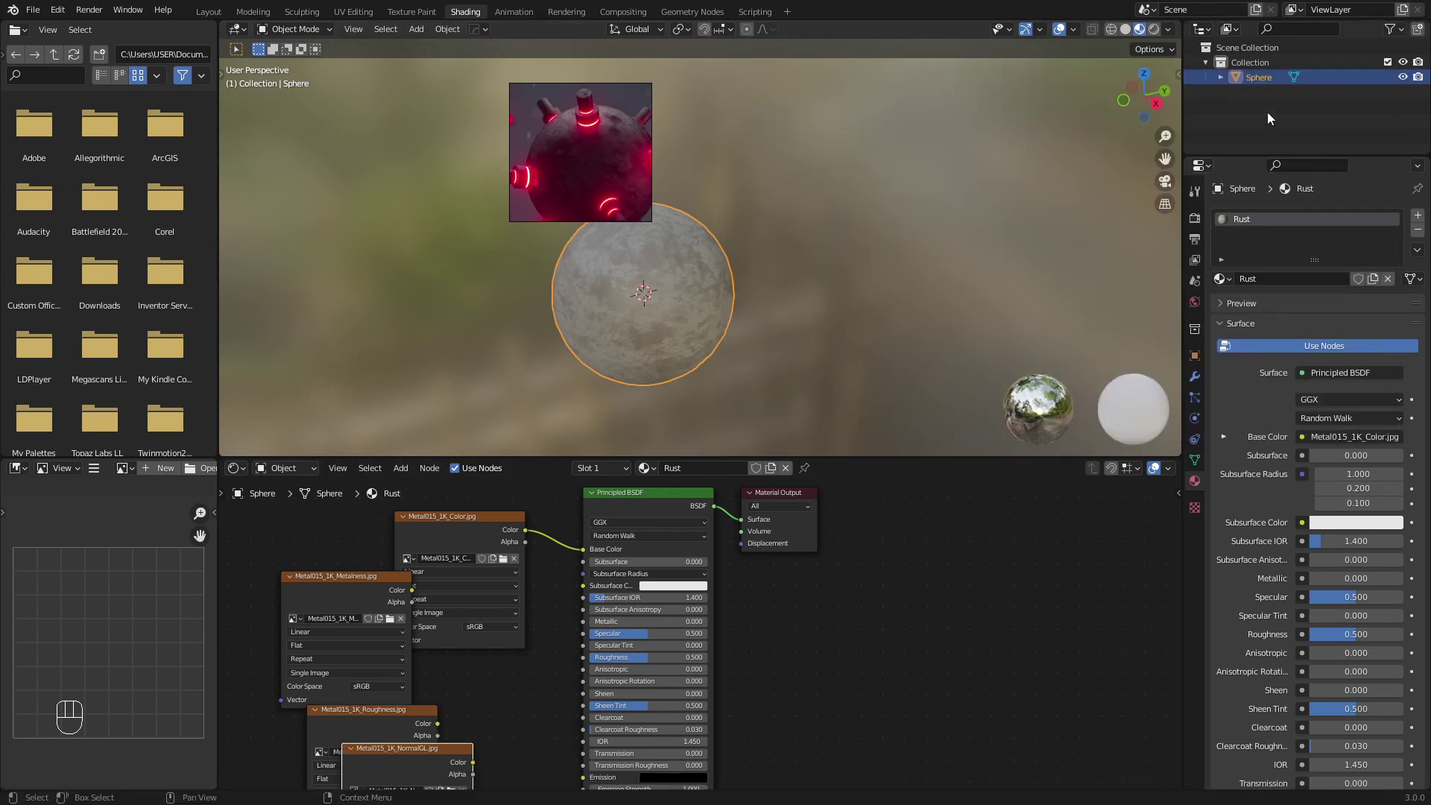
Move the Roughness and NormalGL texture nodes below the Metalness node and collapse the Color texture node
{"action": "middle_click_drag", "start_coordinate": [762, 709], "coordinate": [851, 579]}
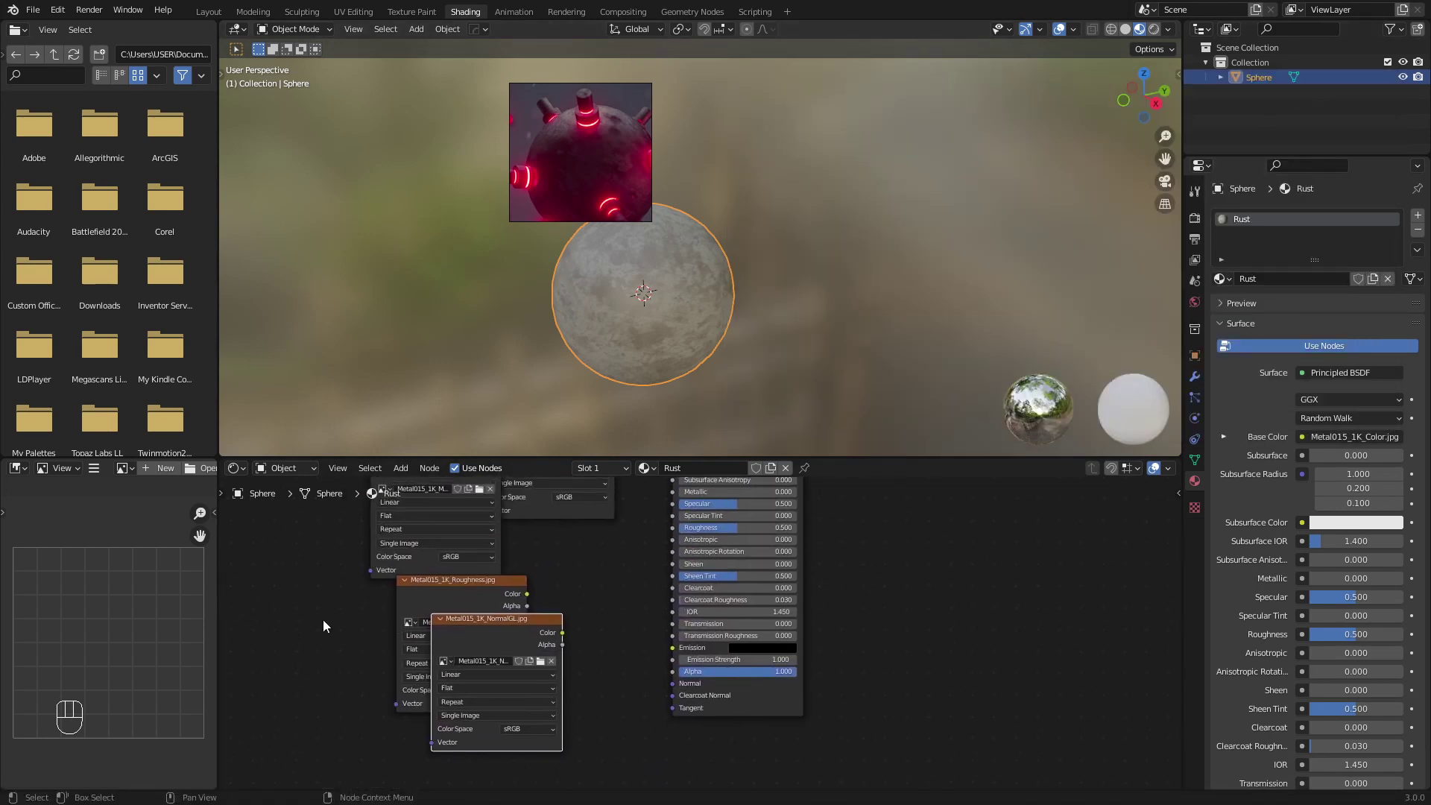
{"action": "left_click_drag", "start_coordinate": [323, 625], "coordinate": [467, 730]}
{"action": "scroll", "coordinate": [538, 624], "scroll_direction": "up", "scroll_amount": 3}
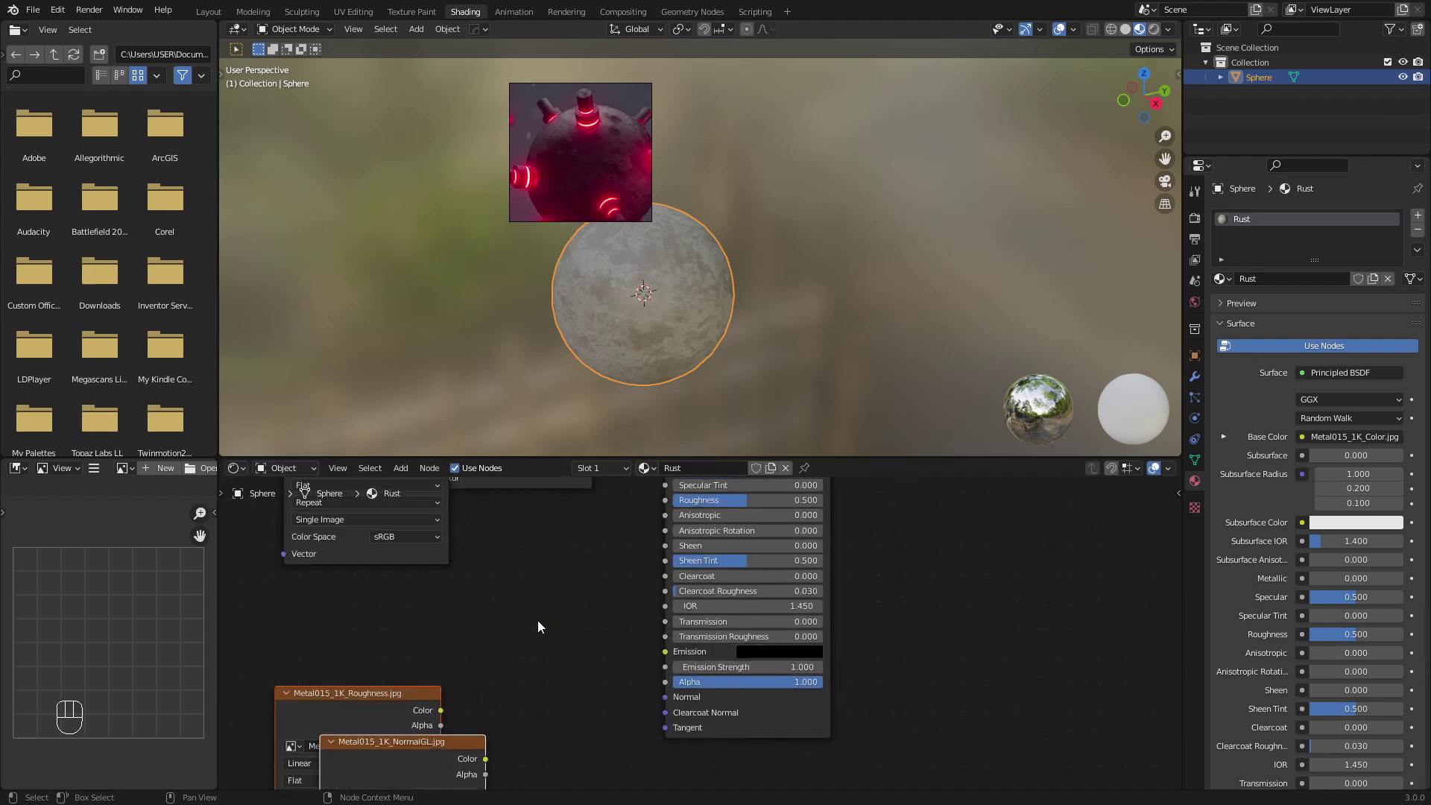
{"action": "middle_click_drag", "start_coordinate": [542, 571], "coordinate": [605, 751]}
{"action": "left_click", "coordinate": [503, 506]}
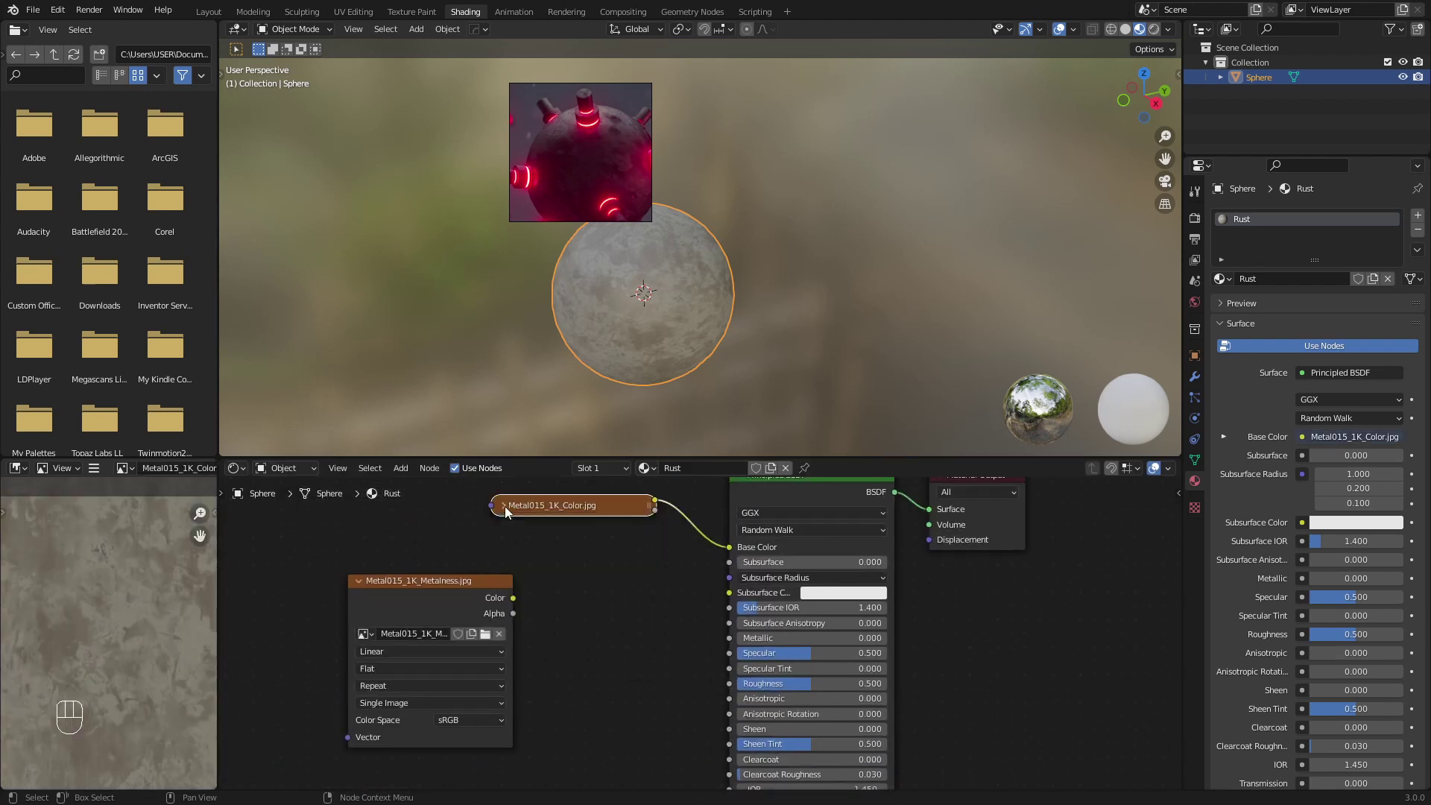
Set the Metalness texture's color space to Non-Color and connect its Color output to the Principled BSDF's Metallic input
{"action": "scroll", "coordinate": [526, 536], "scroll_direction": "down", "scroll_amount": 3}
{"action": "middle_click_drag", "start_coordinate": [575, 634], "coordinate": [565, 590]}
{"action": "scroll", "coordinate": [513, 574], "scroll_direction": "up", "scroll_amount": 2}
{"action": "left_click", "coordinate": [445, 537]}
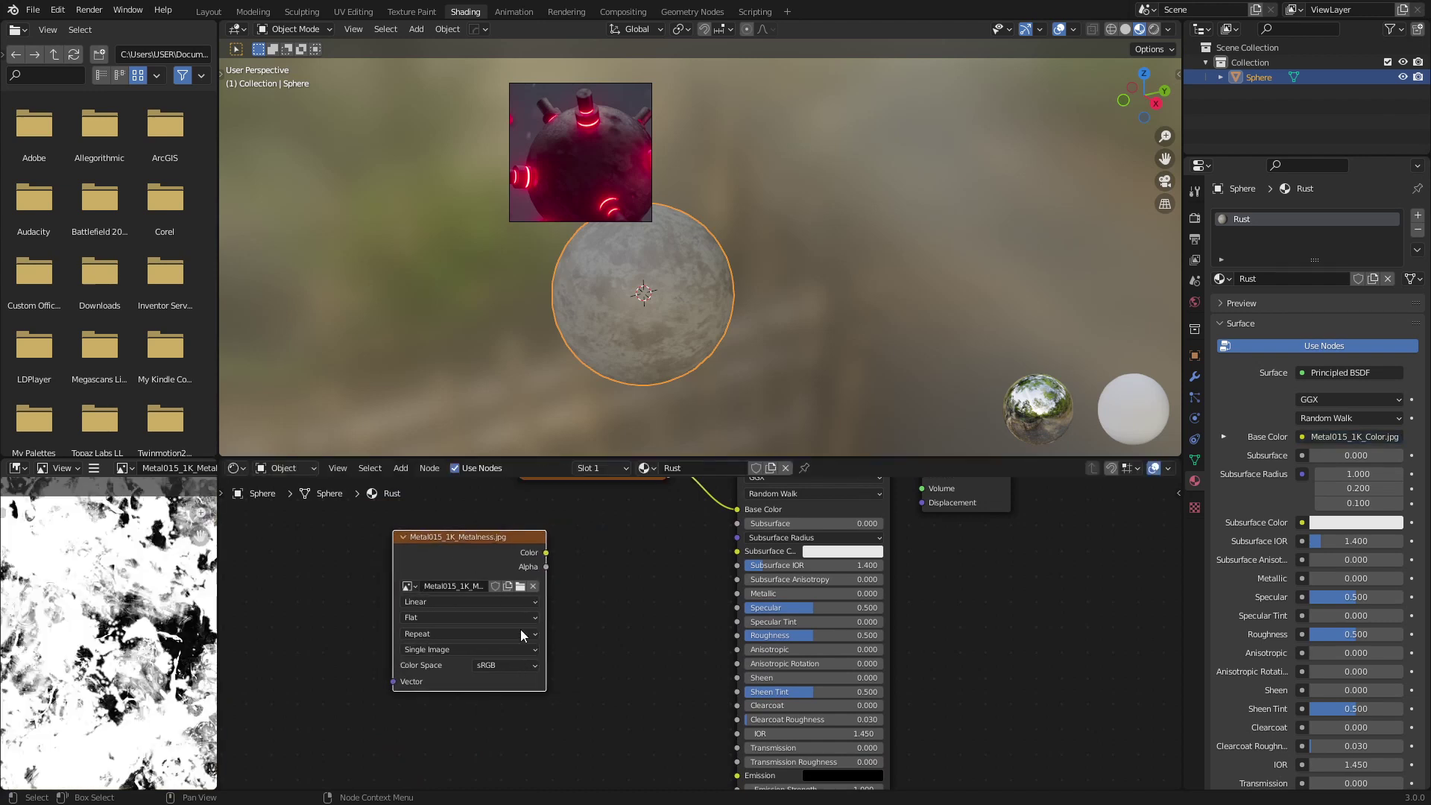
{"action": "left_click", "coordinate": [492, 666]}
{"action": "left_click", "coordinate": [504, 722]}
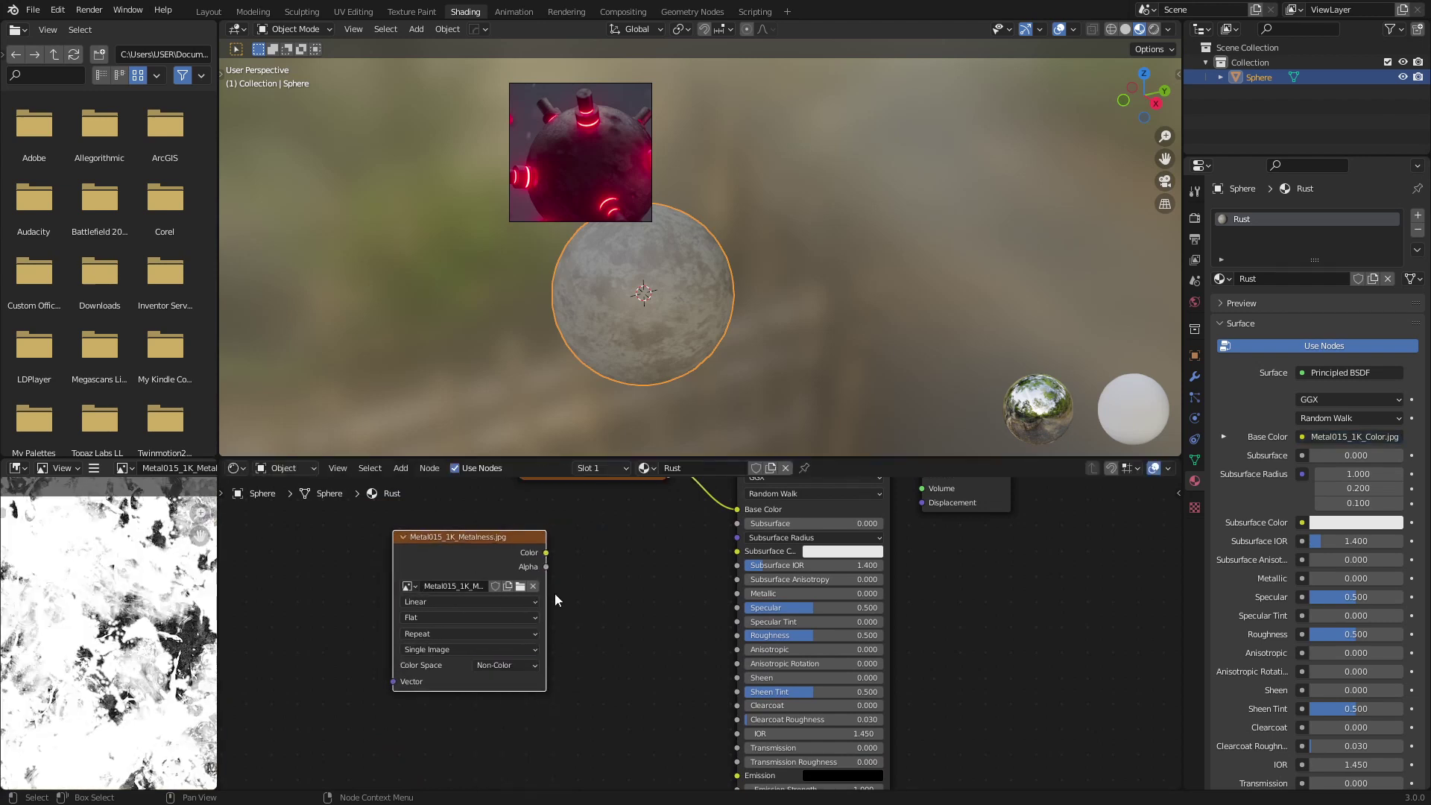
{"action": "left_click_drag", "start_coordinate": [546, 553], "coordinate": [738, 596]}
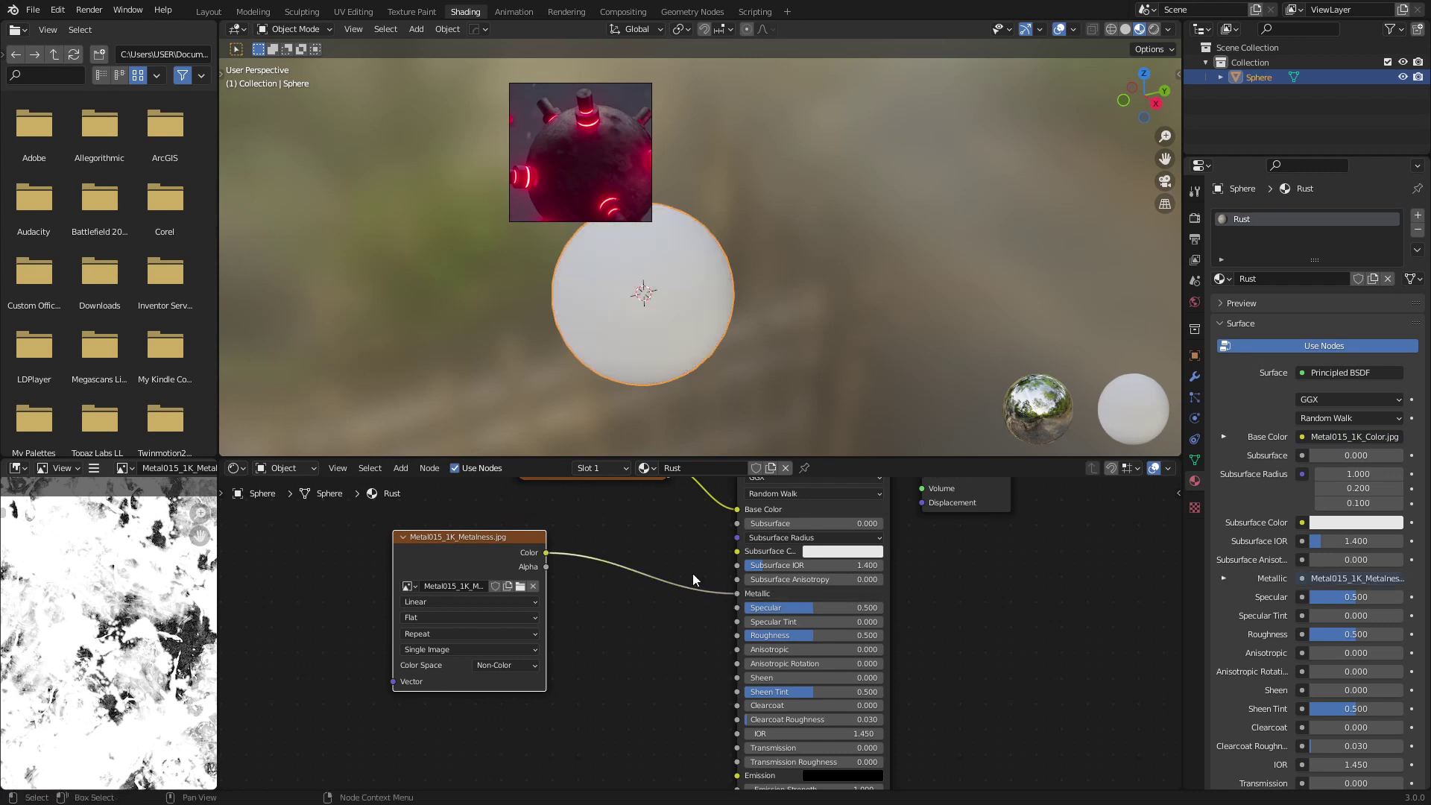
Collapse the Metalness texture node and move it up beside the Principled BSDF's Base Color inputs
{"action": "left_click", "coordinate": [402, 536]}
{"action": "mouse_move", "coordinate": [428, 543]}
{"action": "left_mouse_down"}
{"action": "mouse_move", "coordinate": [578, 523]}
{"action": "mouse_move", "coordinate": [566, 527]}
{"action": "left_mouse_up"}
{"action": "scroll", "coordinate": [556, 656], "scroll_direction": "down", "scroll_amount": 2}
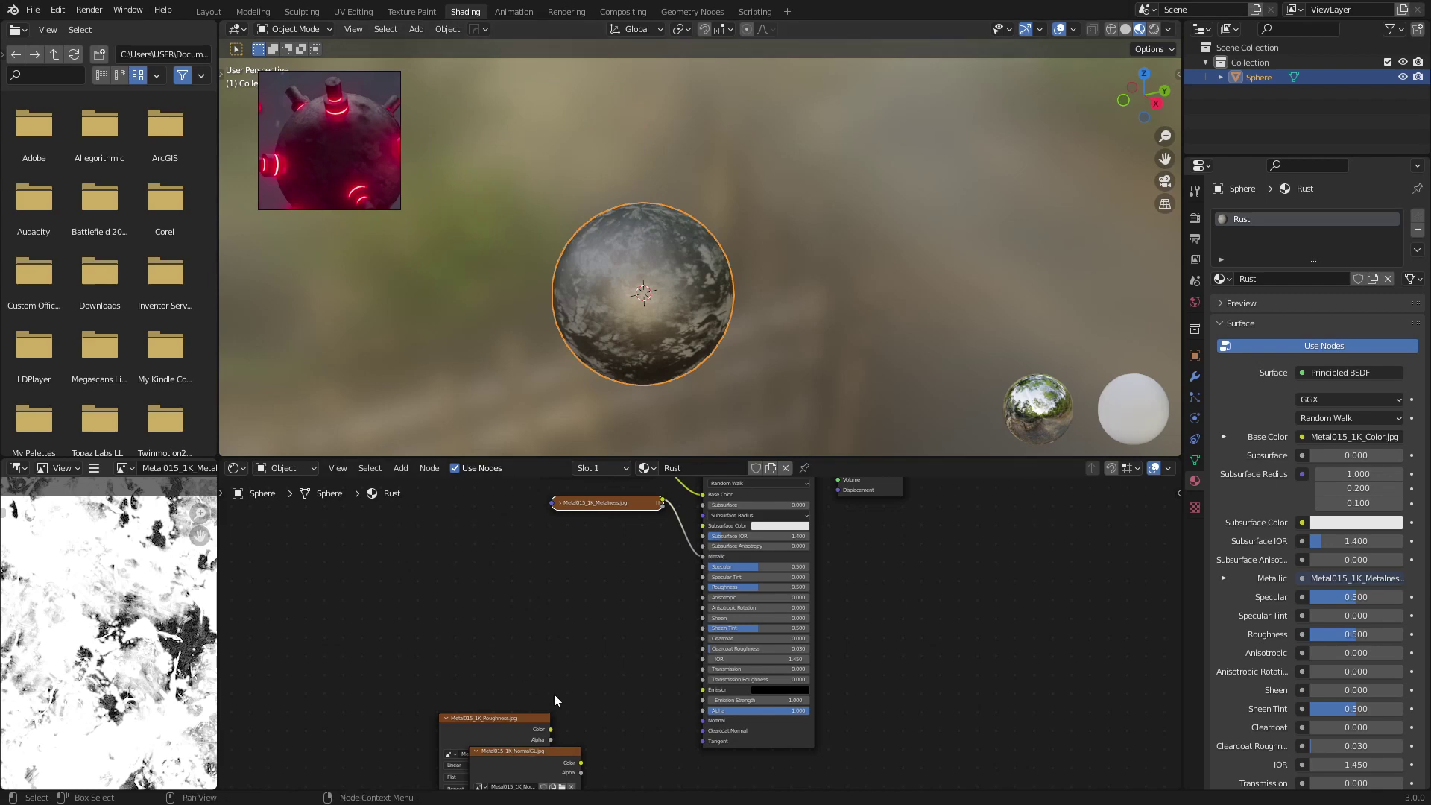
Move the Roughness texture node away from the NormalGL node and set its color space to Non-Color
{"action": "middle_click_drag", "start_coordinate": [553, 694], "coordinate": [526, 621]}
{"action": "left_click_drag", "start_coordinate": [456, 648], "coordinate": [454, 535]}
{"action": "scroll", "coordinate": [516, 549], "scroll_direction": "up", "scroll_amount": 2}
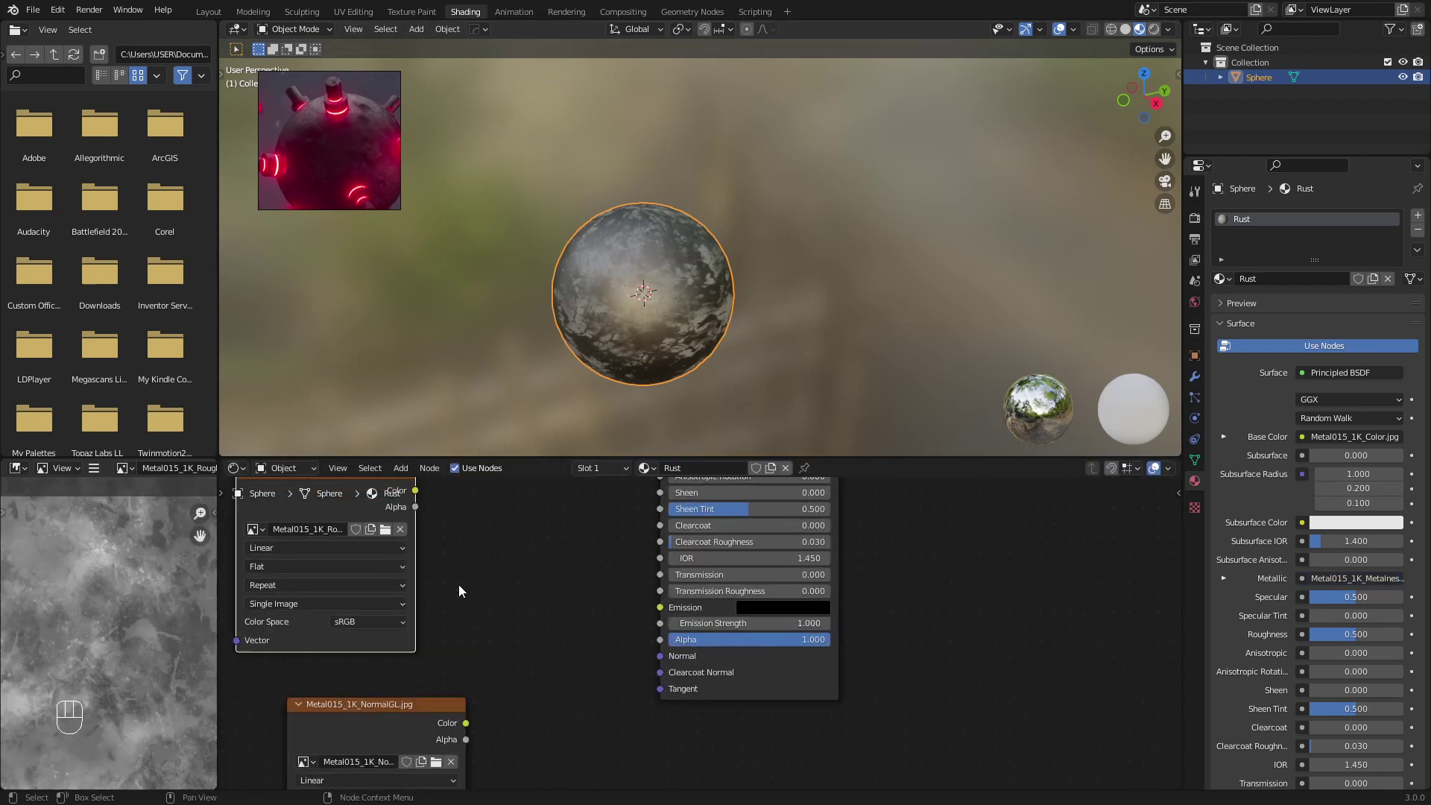
{"action": "left_click", "coordinate": [370, 622]}
{"action": "left_click", "coordinate": [385, 687]}
{"action": "middle_click_drag", "start_coordinate": [486, 555], "coordinate": [544, 655]}
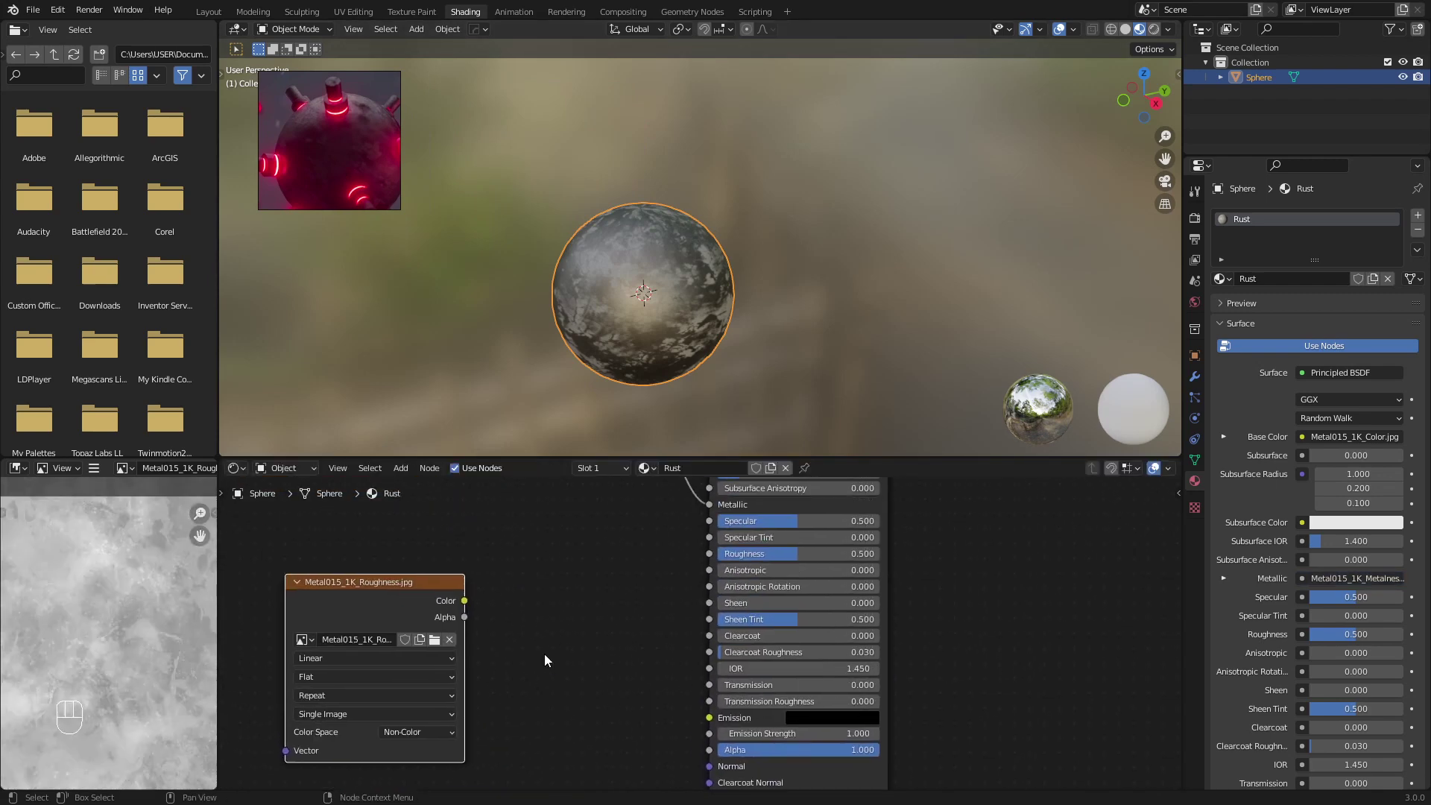
Connect the Roughness texture's Color output to the Principled BSDF's Roughness input and tuck the collapsed node below the Metalness node
{"action": "left_click_drag", "start_coordinate": [462, 604], "coordinate": [710, 554]}
{"action": "left_click_drag", "start_coordinate": [284, 591], "coordinate": [441, 507]}
{"action": "left_click", "coordinate": [453, 497]}
{"action": "scroll", "coordinate": [508, 637], "scroll_direction": "down", "scroll_amount": 2}
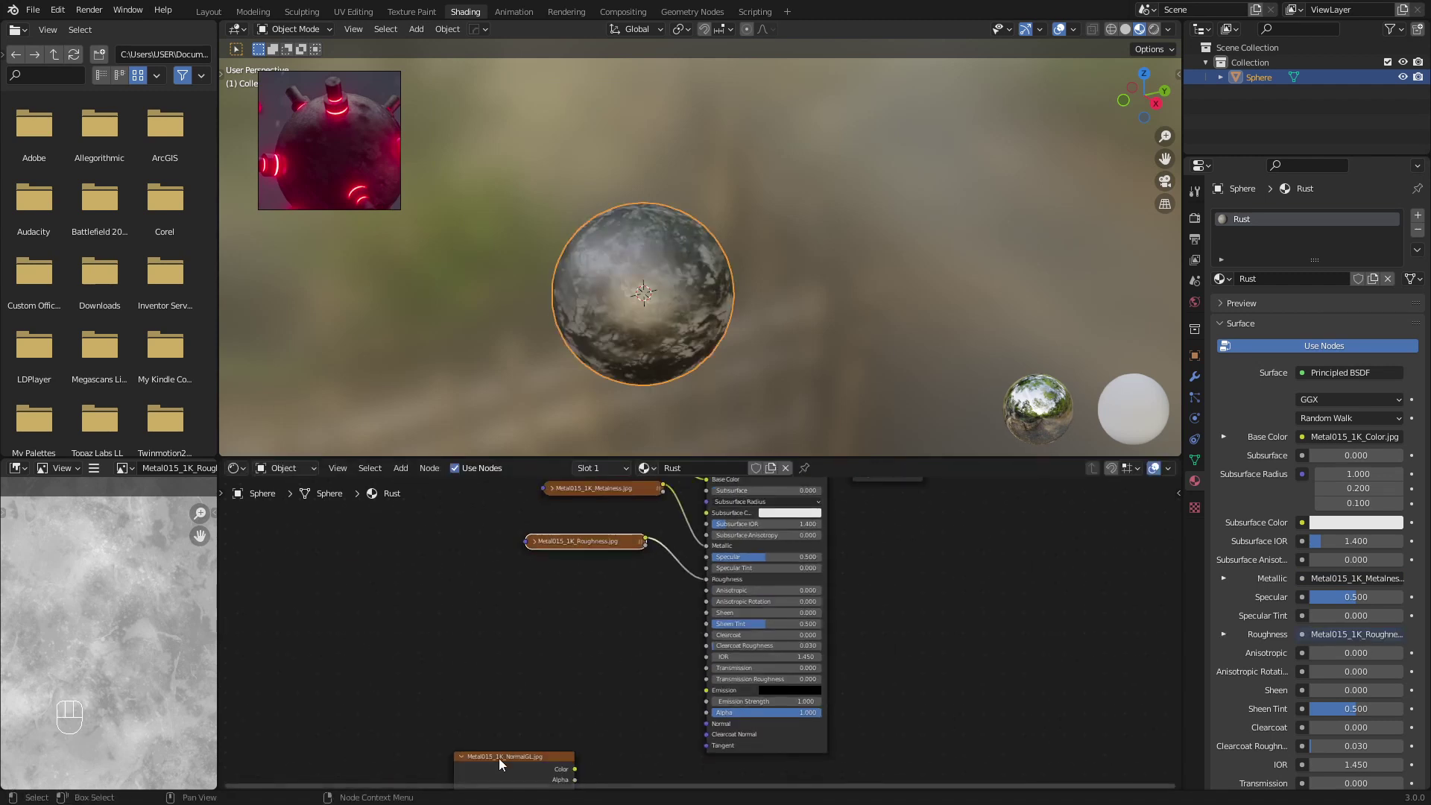
Move the NormalGL texture node below the Roughness node, set its color space to Non-Color and collapse it
{"action": "left_click_drag", "start_coordinate": [499, 760], "coordinate": [486, 593]}
{"action": "scroll", "coordinate": [516, 662], "scroll_direction": "up", "scroll_amount": 2}
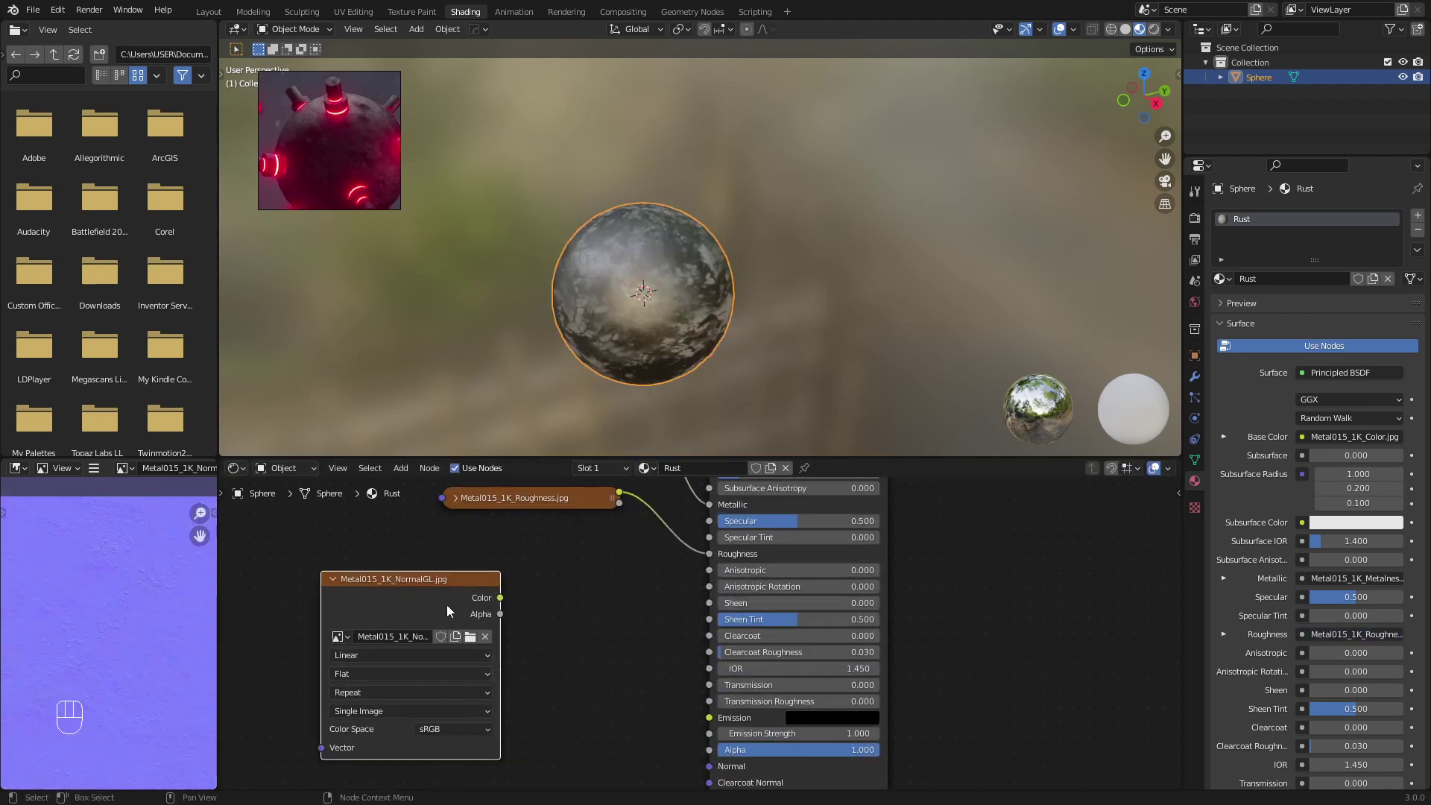
{"action": "left_click", "coordinate": [449, 727]}
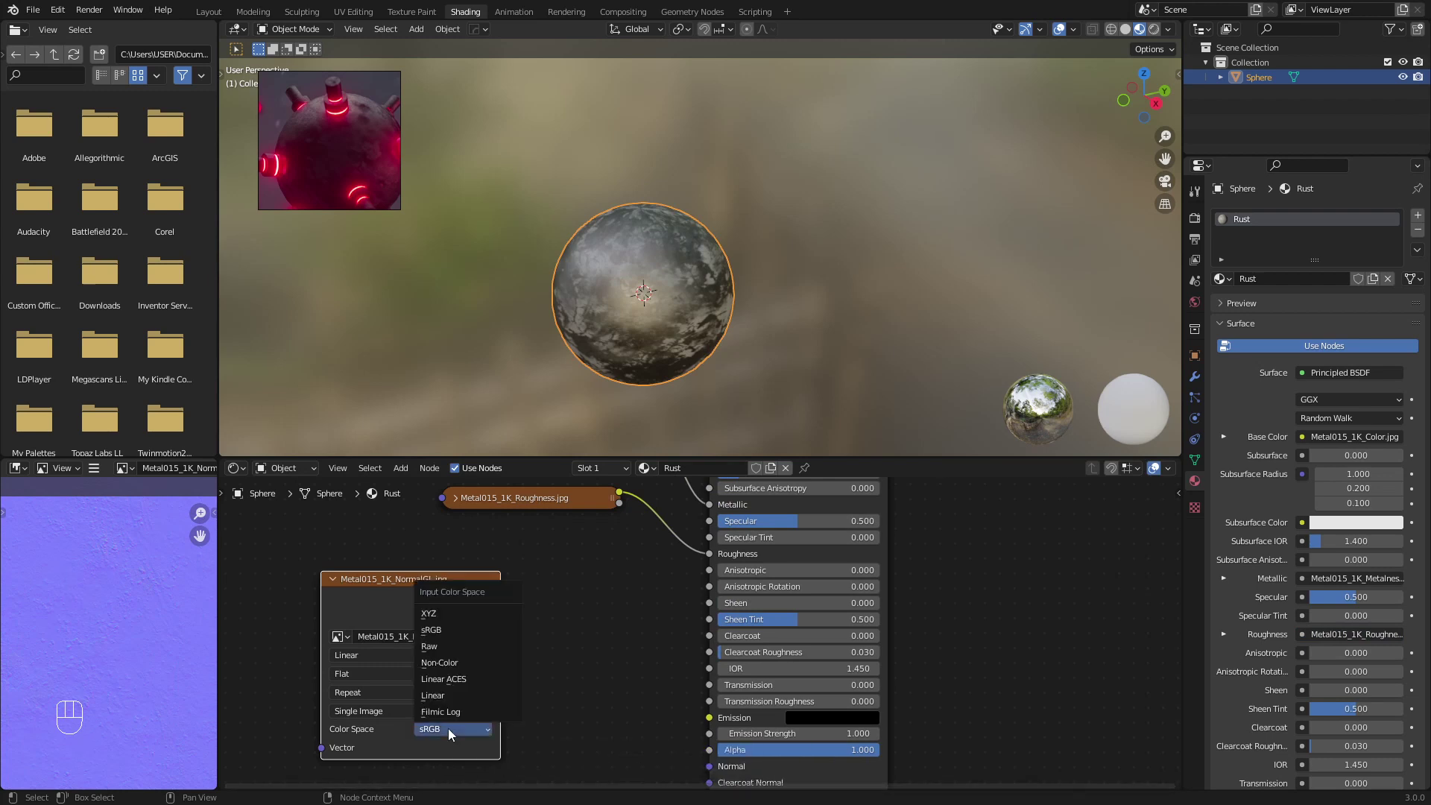
{"action": "left_click", "coordinate": [471, 663]}
{"action": "left_click", "coordinate": [333, 580]}
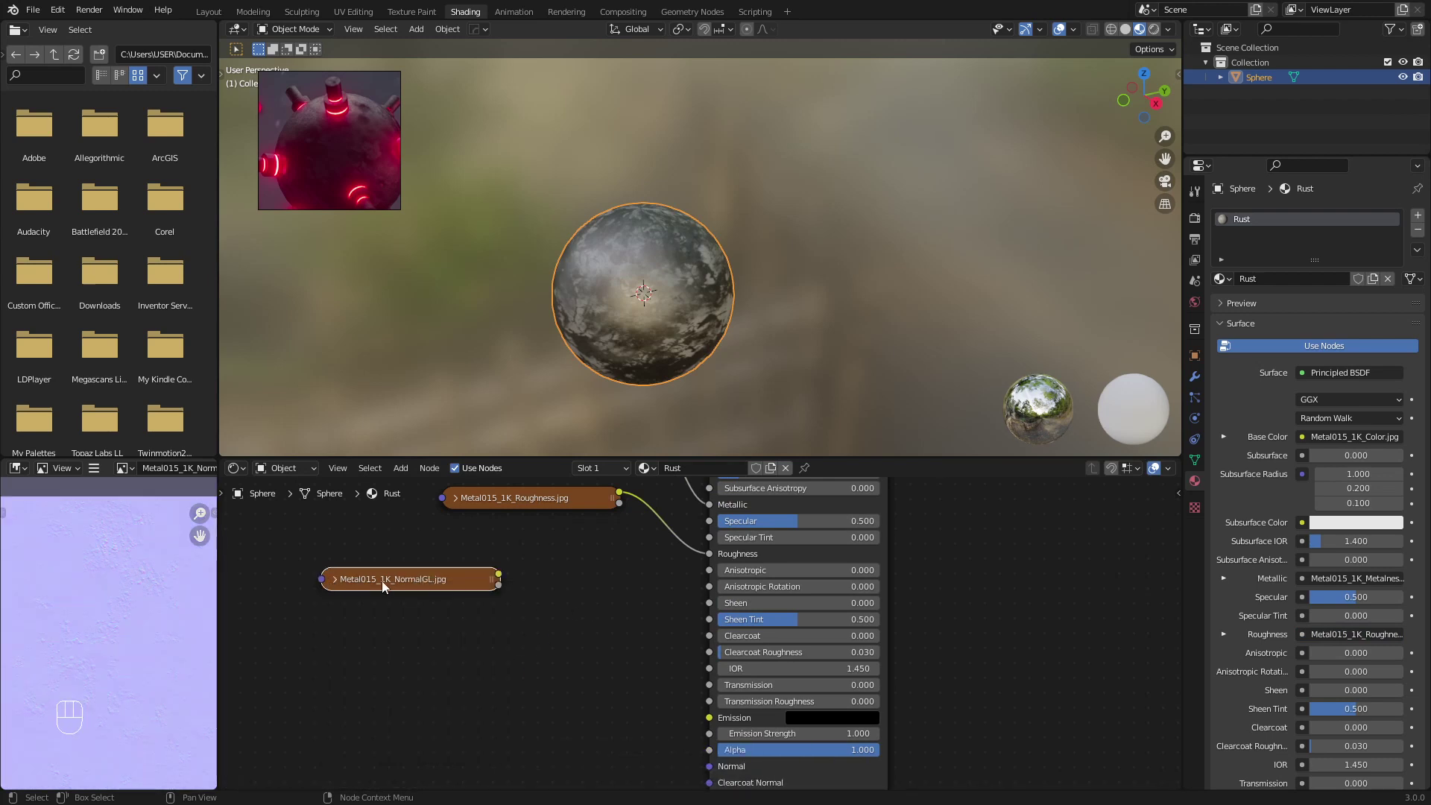
Add a Normal Map node between the NormalGL texture node and the Principled BSDF
{"action": "key", "text": "shift+a"}
{"action": "left_click", "coordinate": [594, 591]}
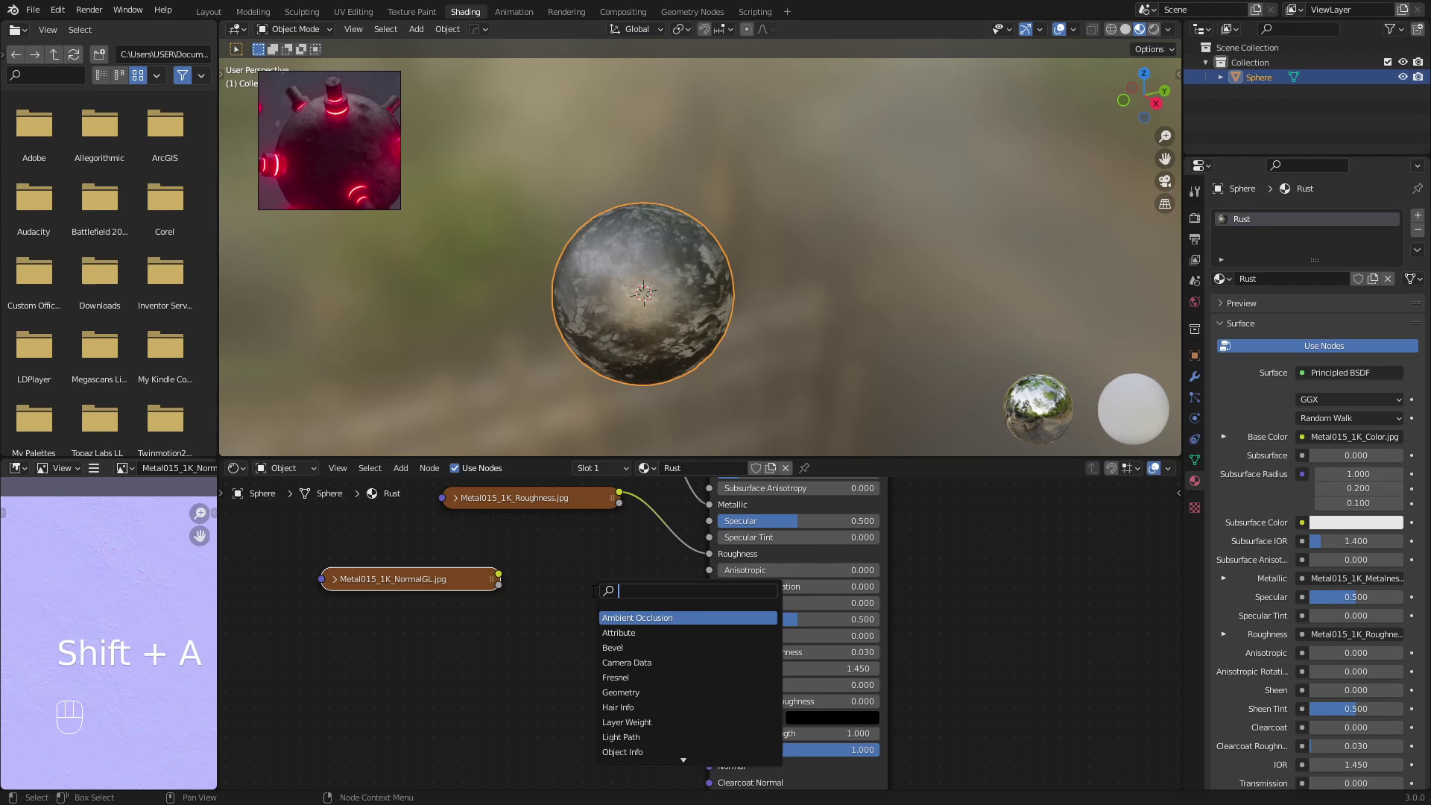
{"action": "type", "text": "norma"}
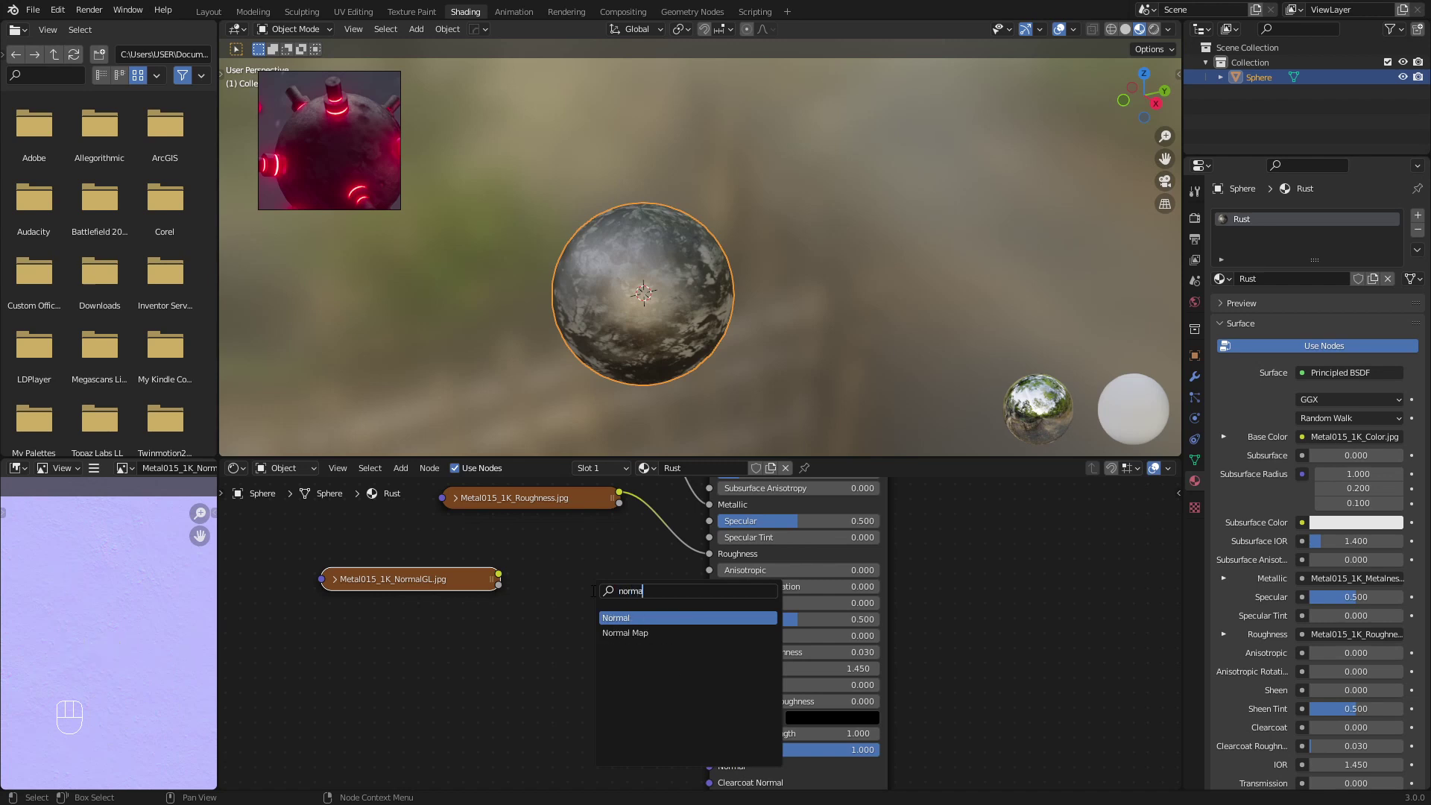
{"action": "left_click", "coordinate": [625, 633]}
{"action": "left_click", "coordinate": [579, 615]}
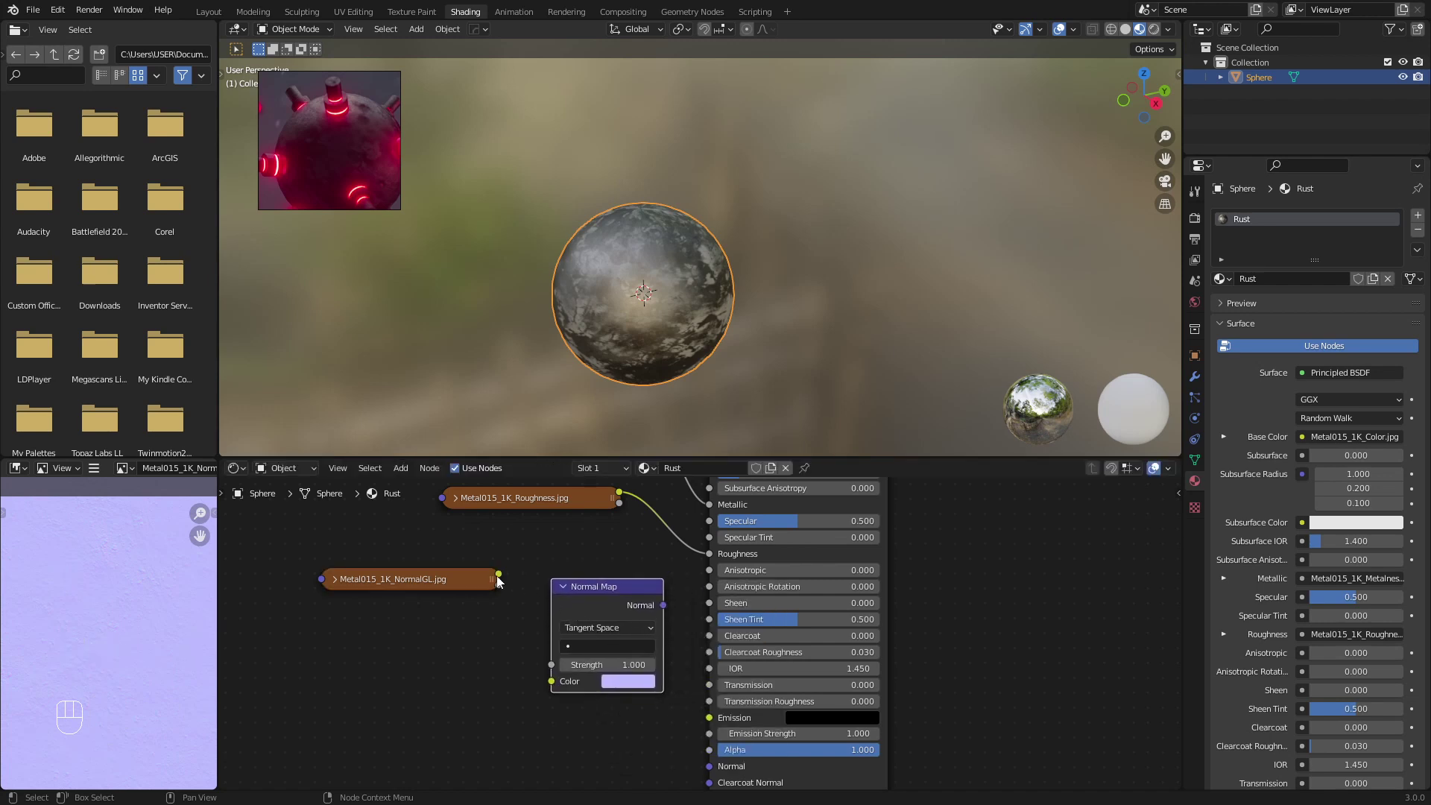
Connect the NormalGL Color output to the Normal Map's Color input and the Normal Map's output to the Principled BSDF's Normal input
{"action": "left_click_drag", "start_coordinate": [498, 574], "coordinate": [548, 681]}
{"action": "left_click_drag", "start_coordinate": [664, 605], "coordinate": [709, 701]}
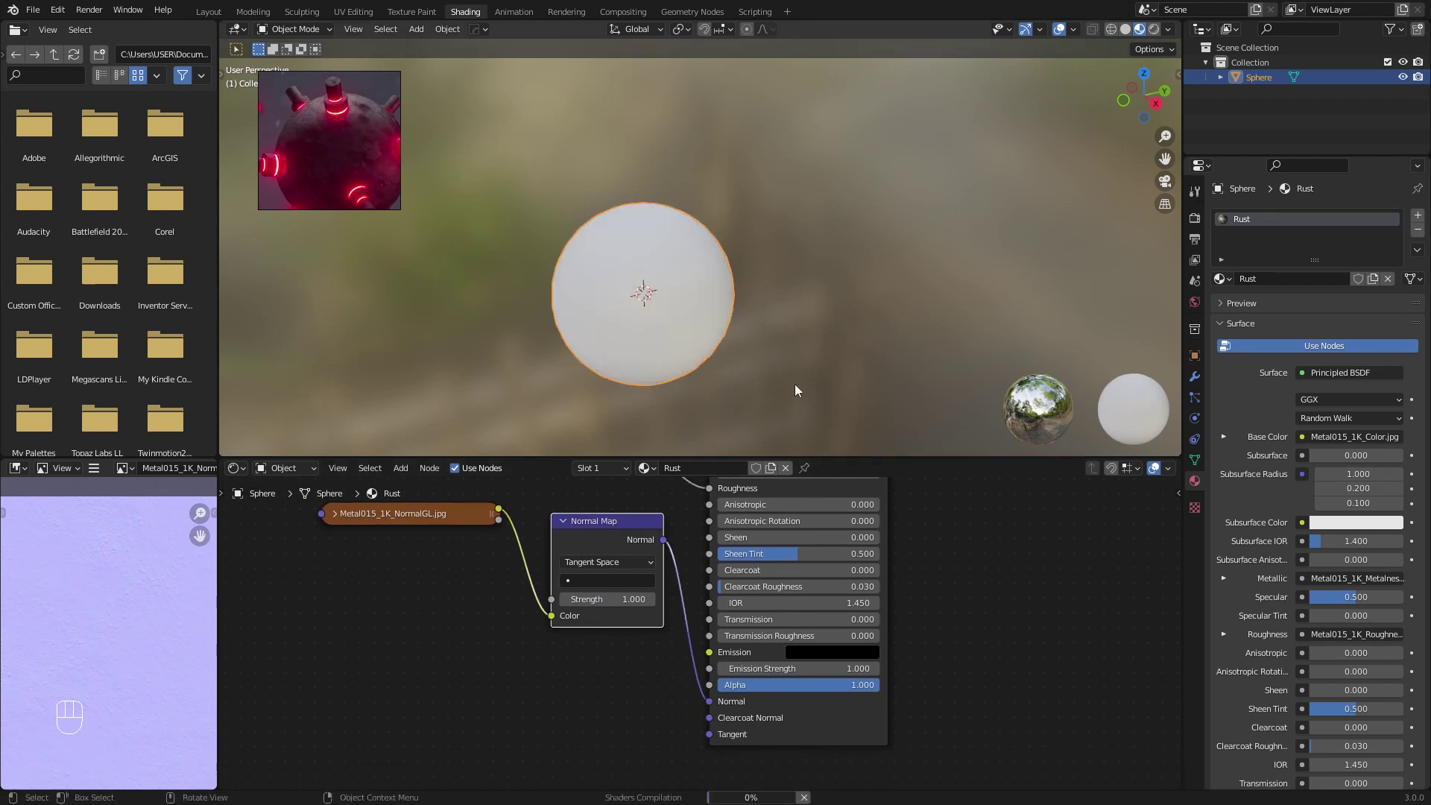
{"action": "scroll", "coordinate": [625, 629], "scroll_direction": "down", "scroll_amount": 3}
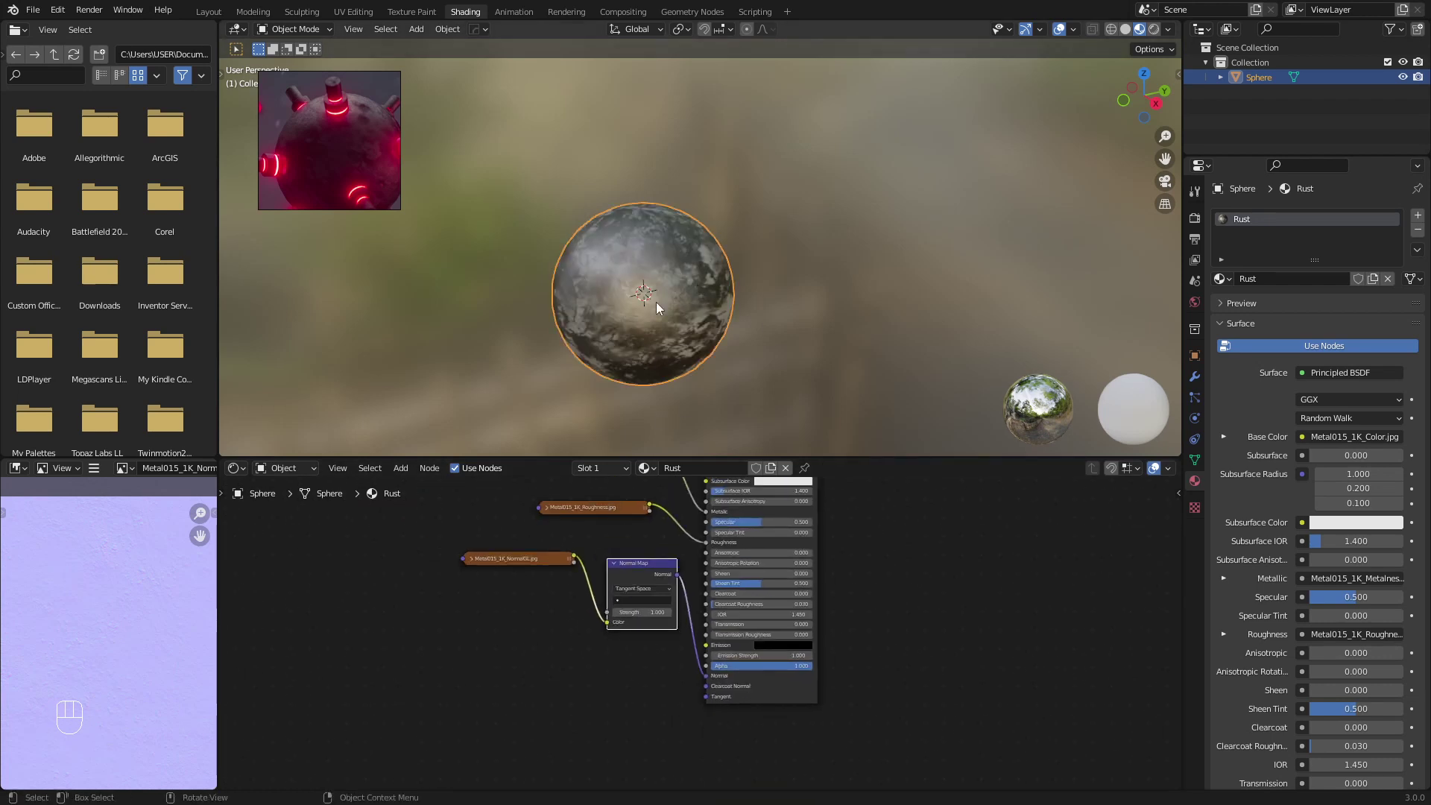
Inspect the textured sphere up close and enlarge the 3D viewport slightly over the node editor
{"action": "middle_click_drag", "start_coordinate": [656, 302], "coordinate": [708, 257]}
{"action": "scroll", "coordinate": [693, 311], "scroll_direction": "up", "scroll_amount": 2}
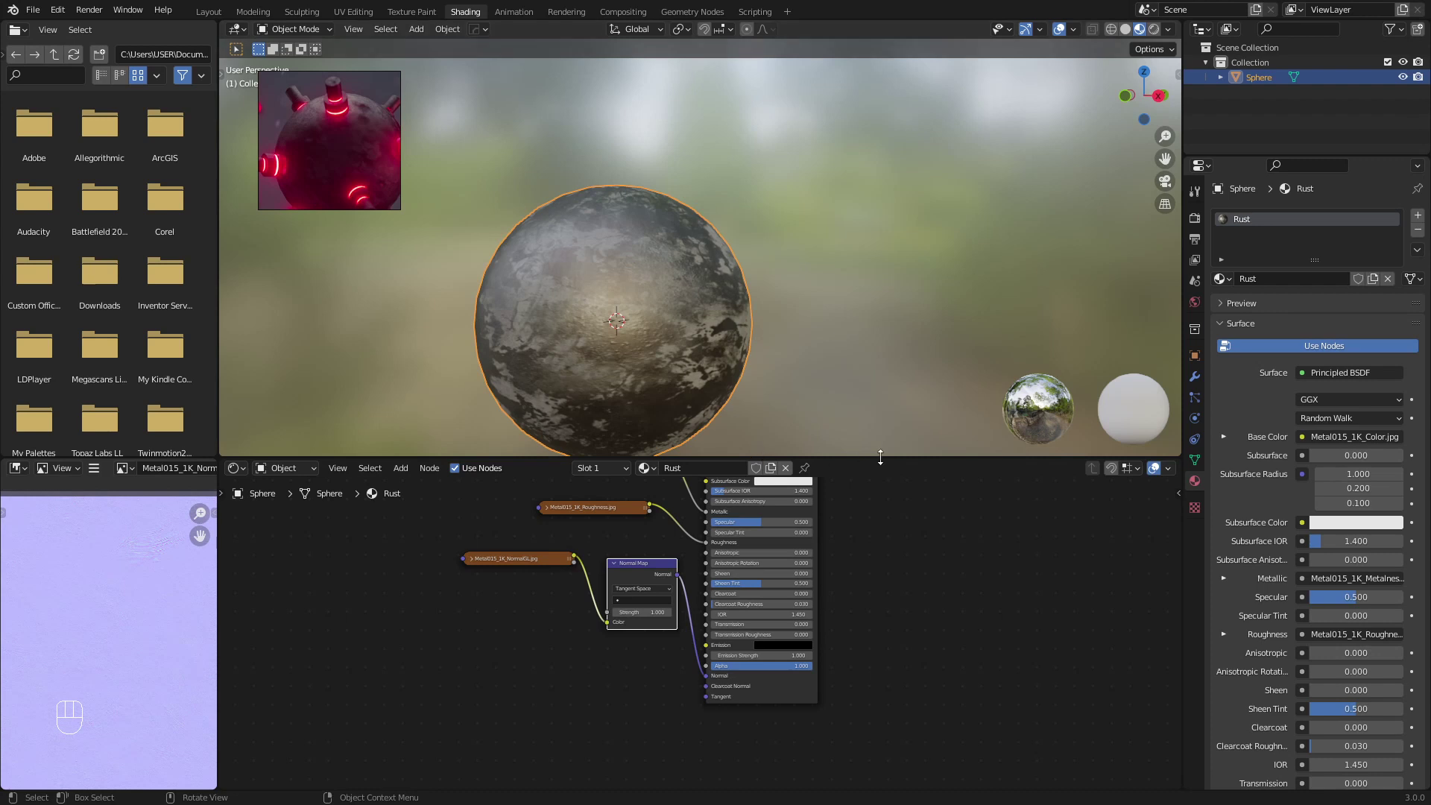
{"action": "left_click_drag", "start_coordinate": [880, 457], "coordinate": [901, 489]}
{"action": "scroll", "coordinate": [807, 575], "scroll_direction": "down", "scroll_amount": 6}
{"action": "middle_click_drag", "start_coordinate": [825, 550], "coordinate": [800, 637]}
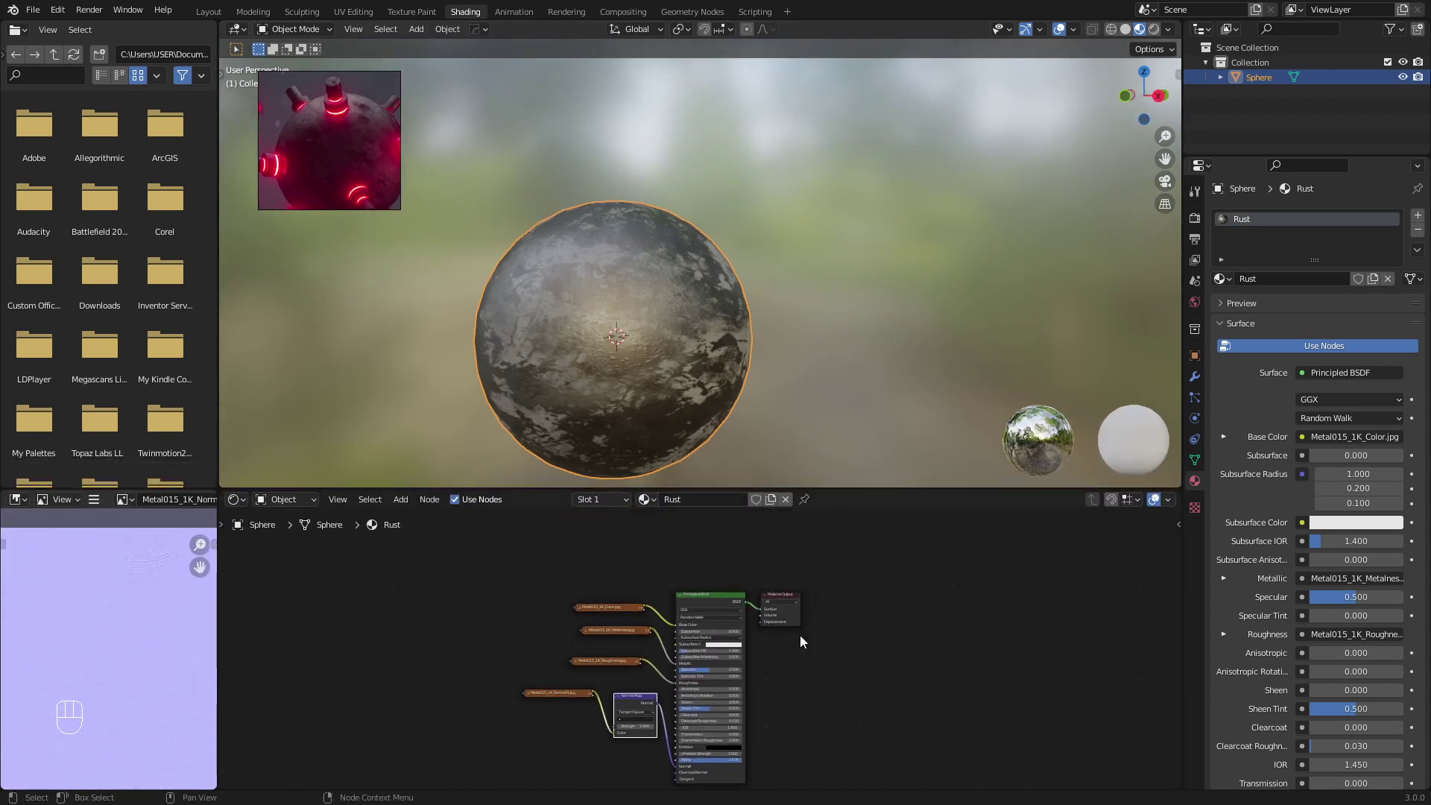
Add a second material slot to the sphere with a new material named Light
{"action": "left_click", "coordinate": [1419, 216]}
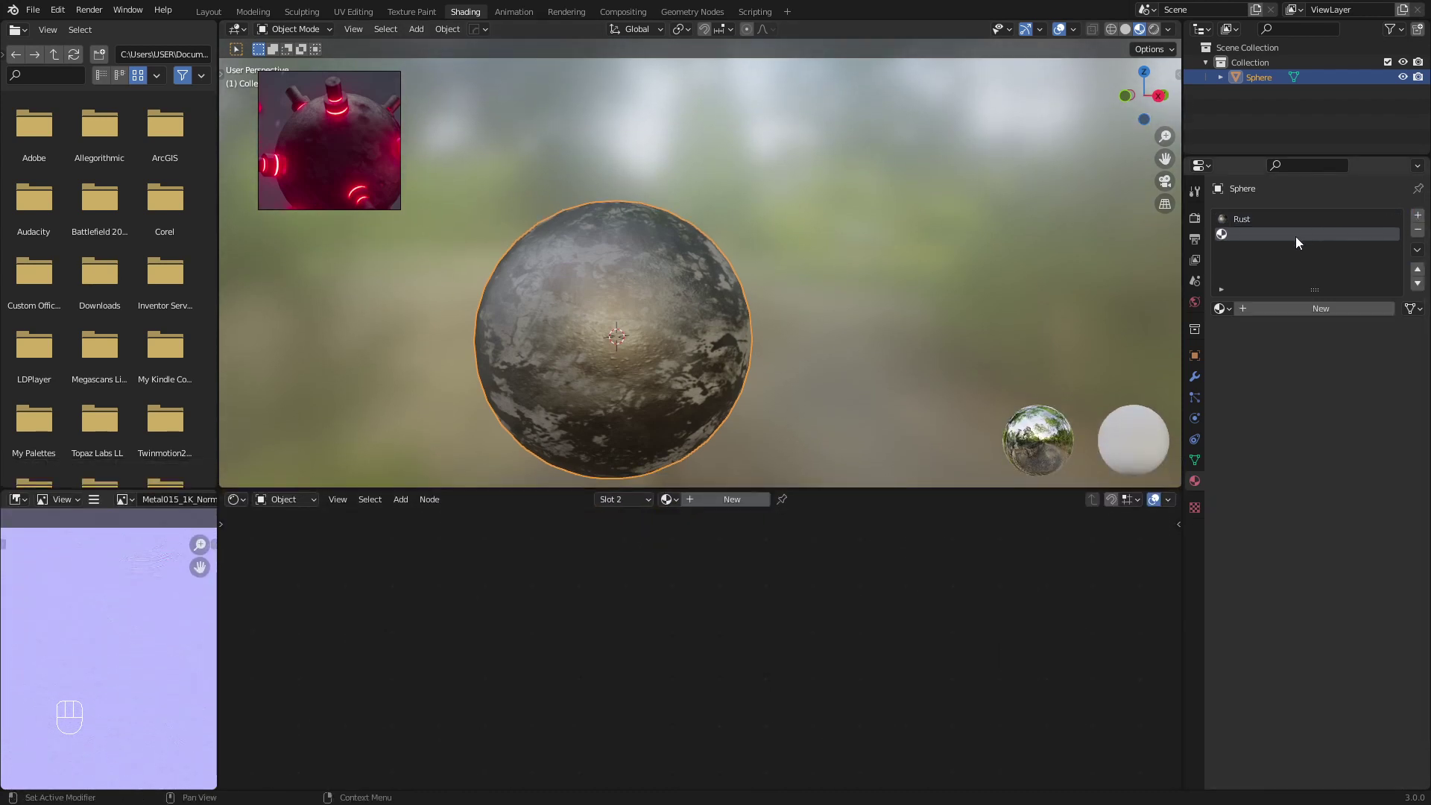
{"action": "left_click", "coordinate": [1271, 306]}
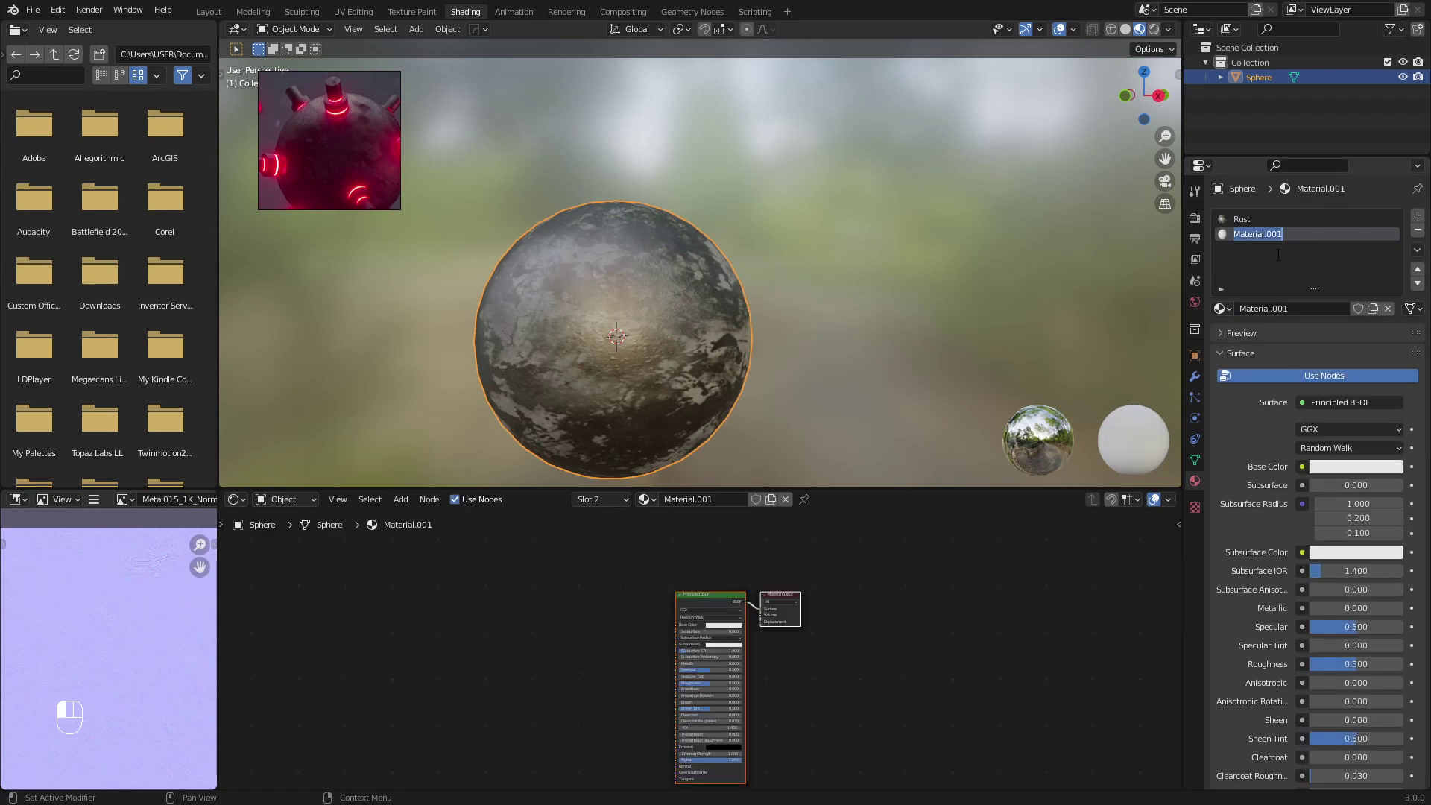
{"action": "type", "text": "Light"}
{"action": "key", "text": "Return"}
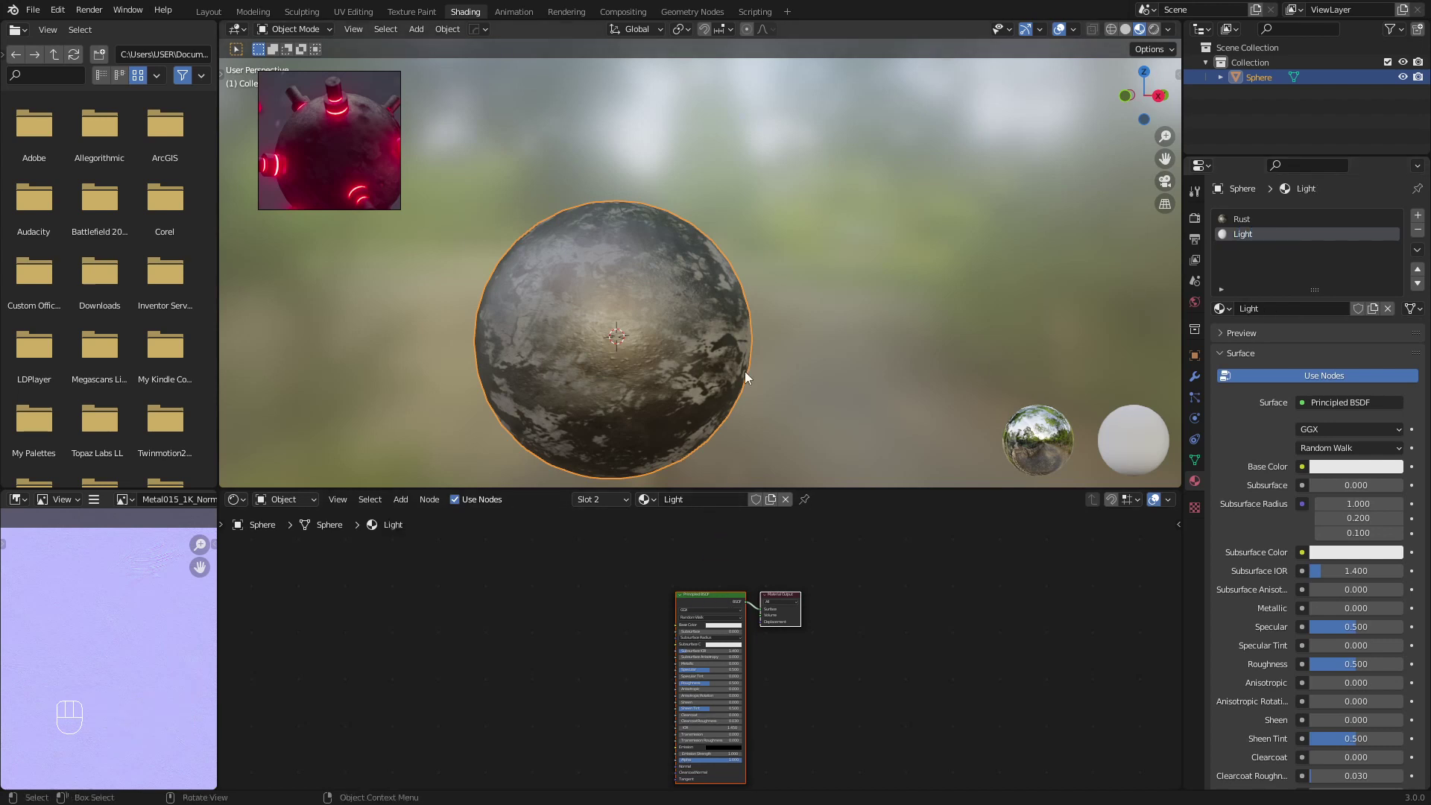
Switch to the Layout workspace and add a mesh cylinder at the sphere's center
{"action": "left_click", "coordinate": [209, 12]}
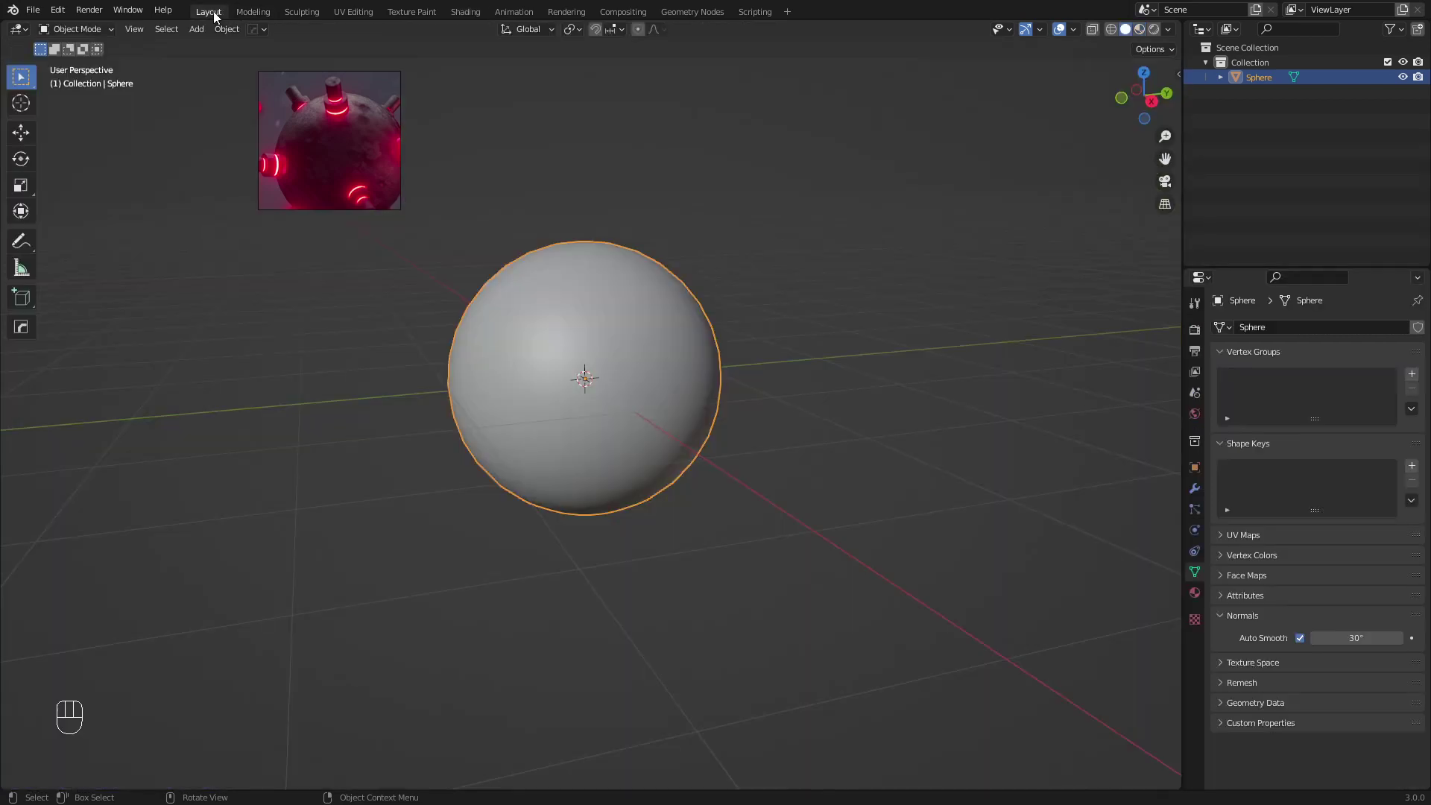
{"action": "key", "text": "z"}
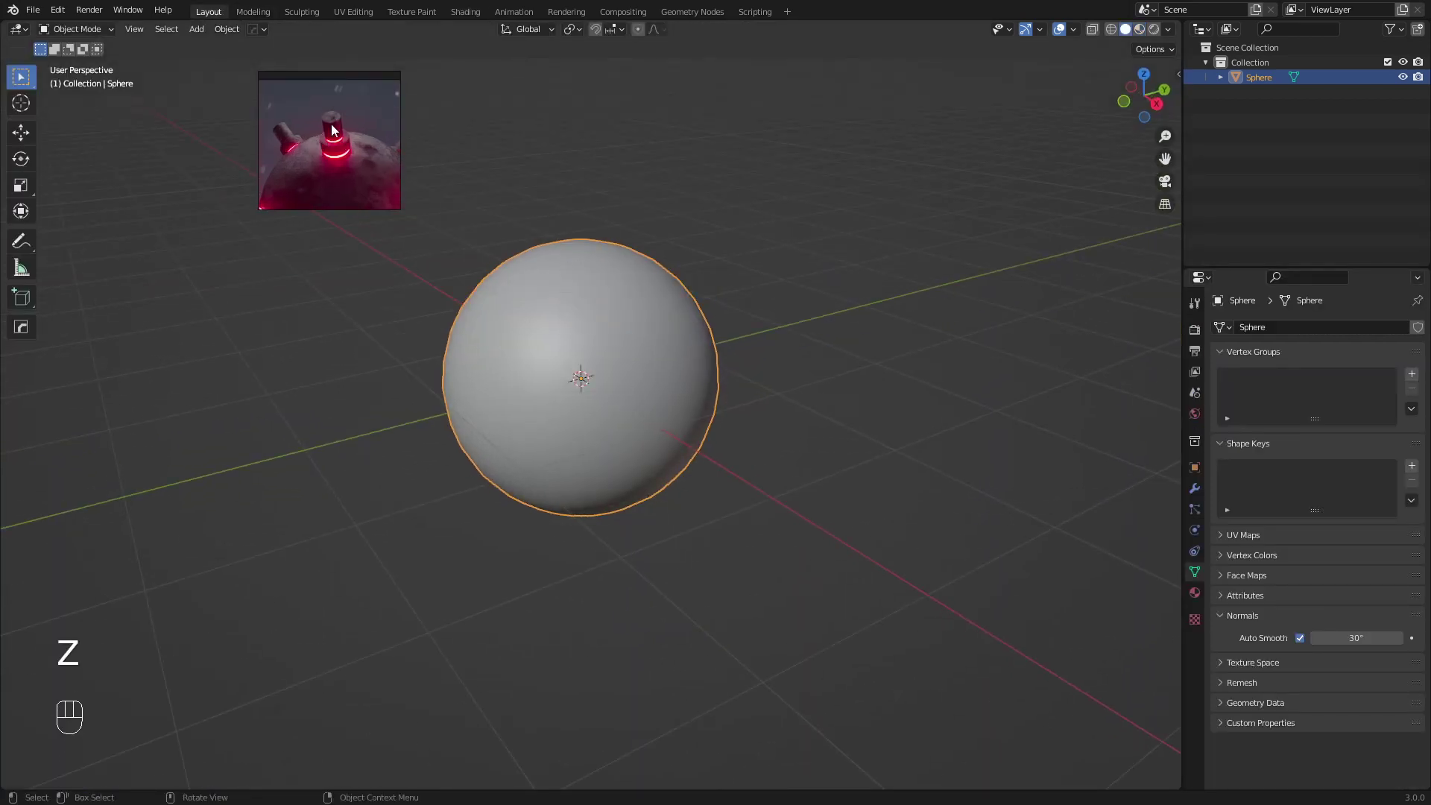
{"action": "middle_click_drag", "start_coordinate": [802, 383], "coordinate": [719, 378]}
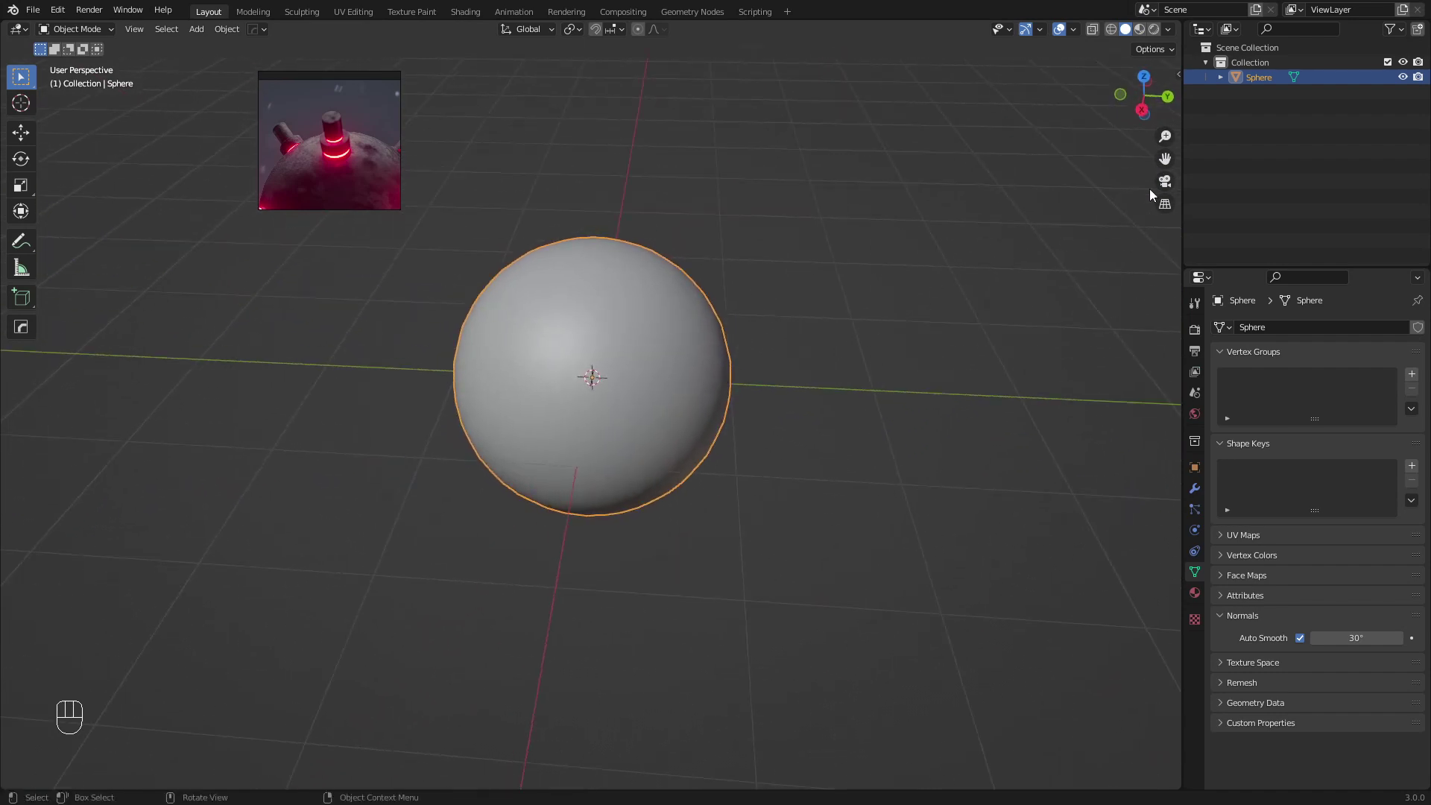
{"action": "key", "text": "shift+a"}
{"action": "mouse_move", "coordinate": [775, 332]}
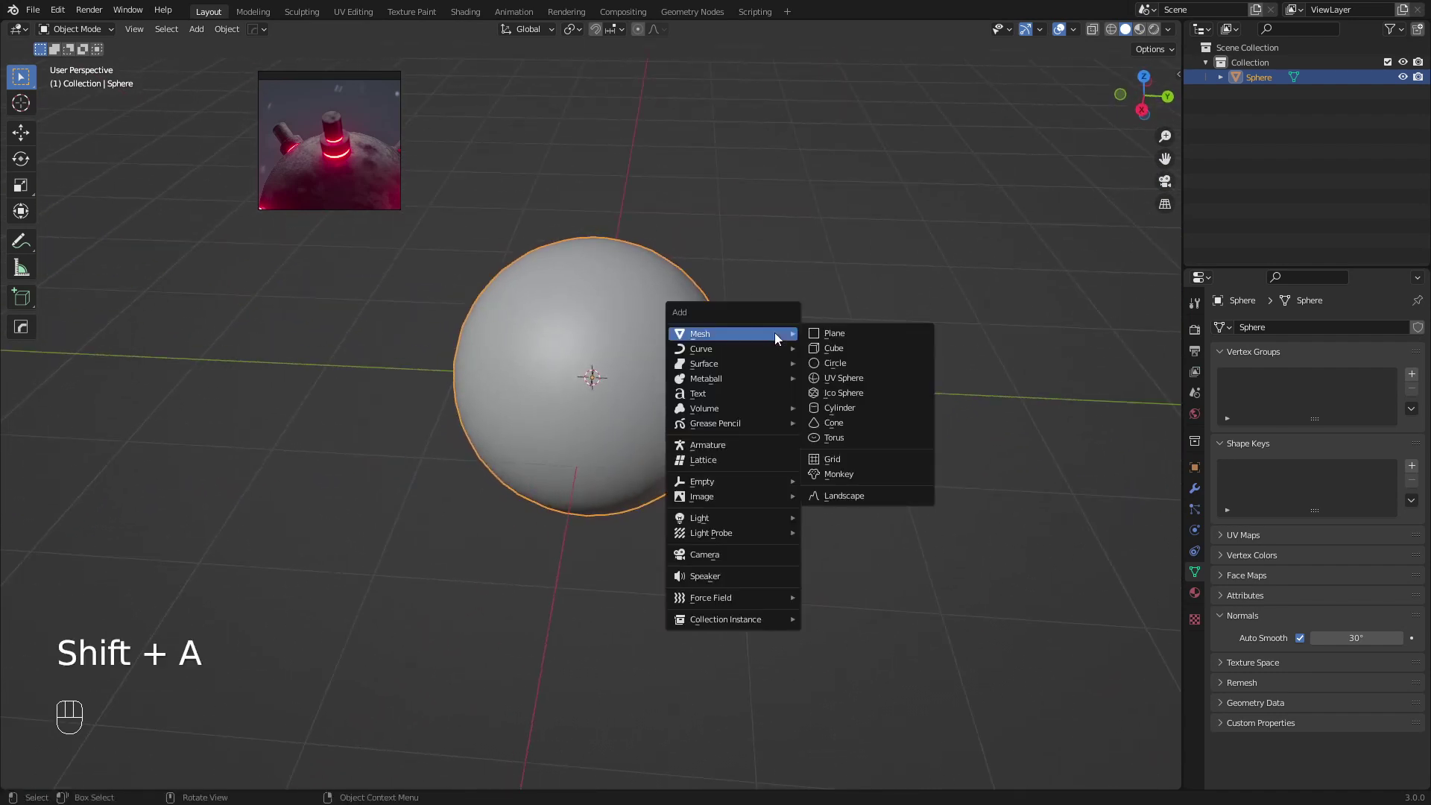
{"action": "left_click", "coordinate": [845, 409]}
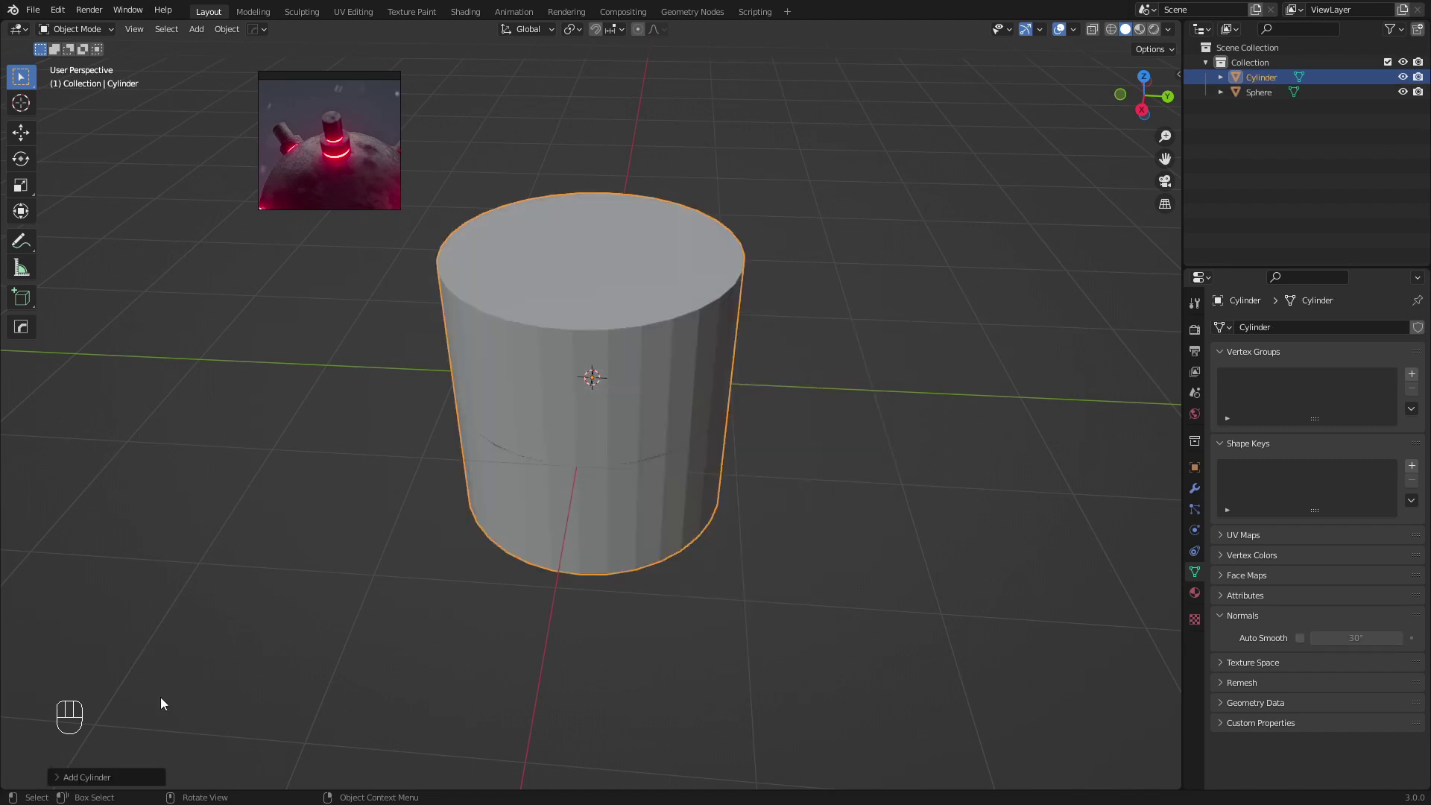
Set the new cylinder's vertex count to 16
{"action": "left_click", "coordinate": [89, 779]}
{"action": "left_click", "coordinate": [192, 598]}
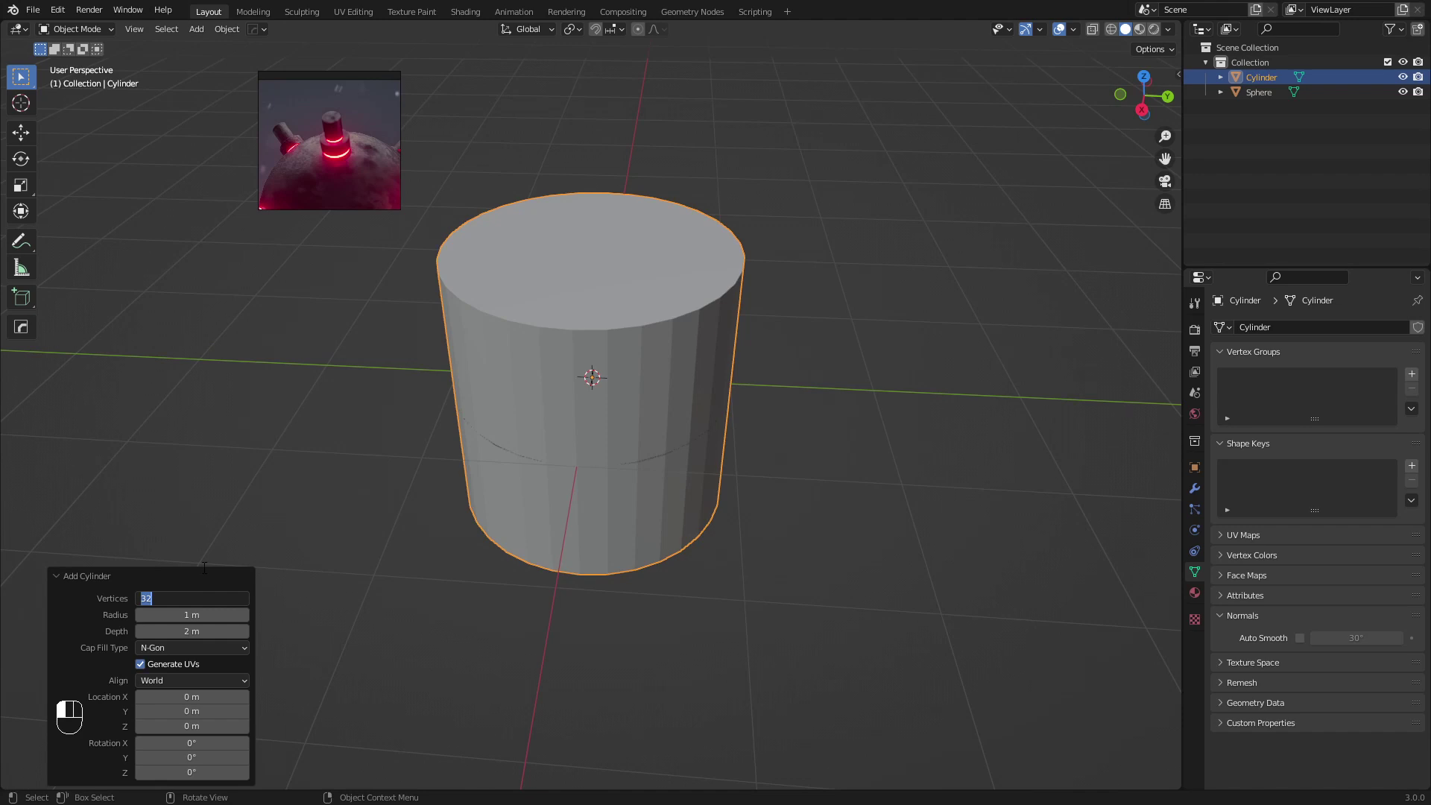
{"action": "type", "text": "16"}
{"action": "key", "text": "Return"}
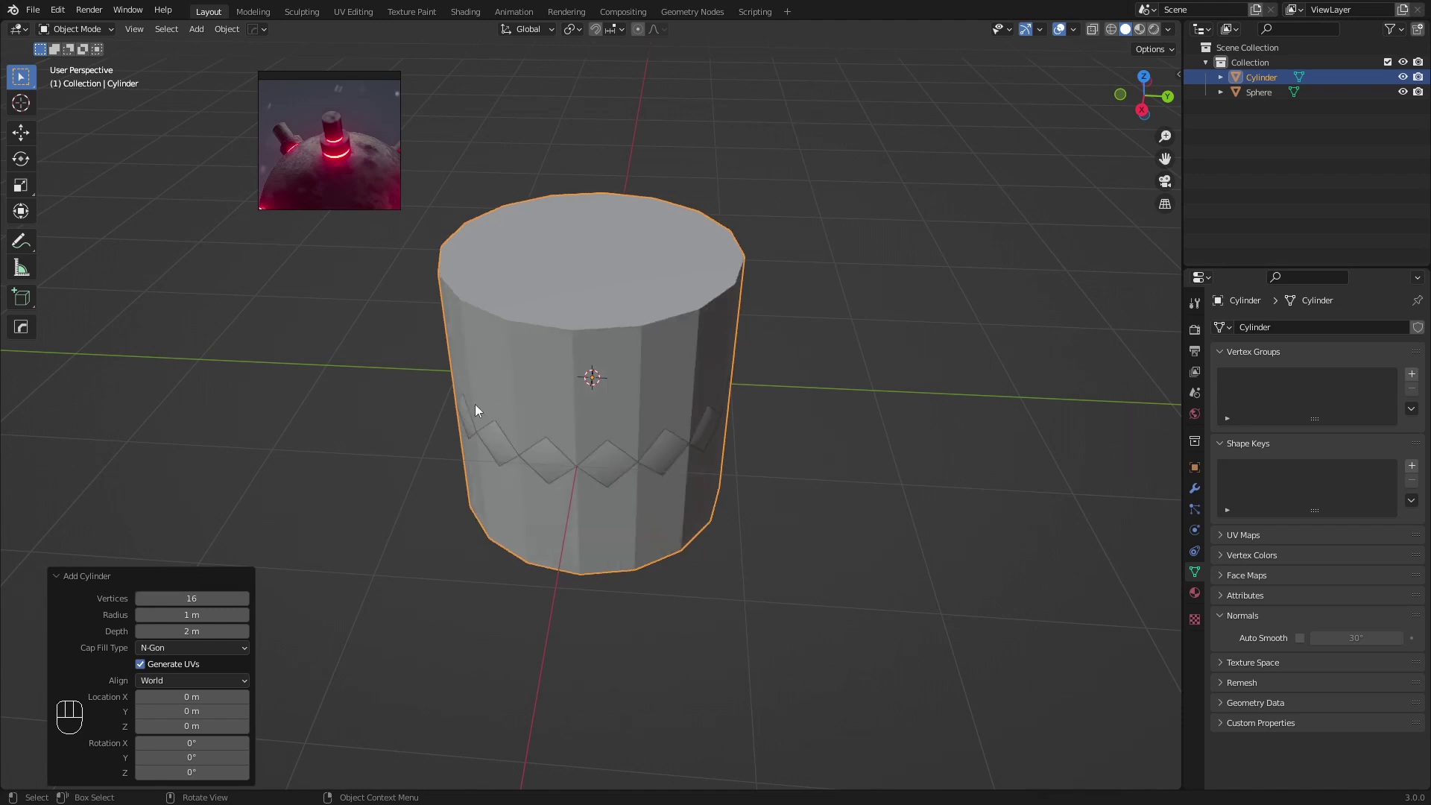
{"action": "left_click", "coordinate": [83, 576]}
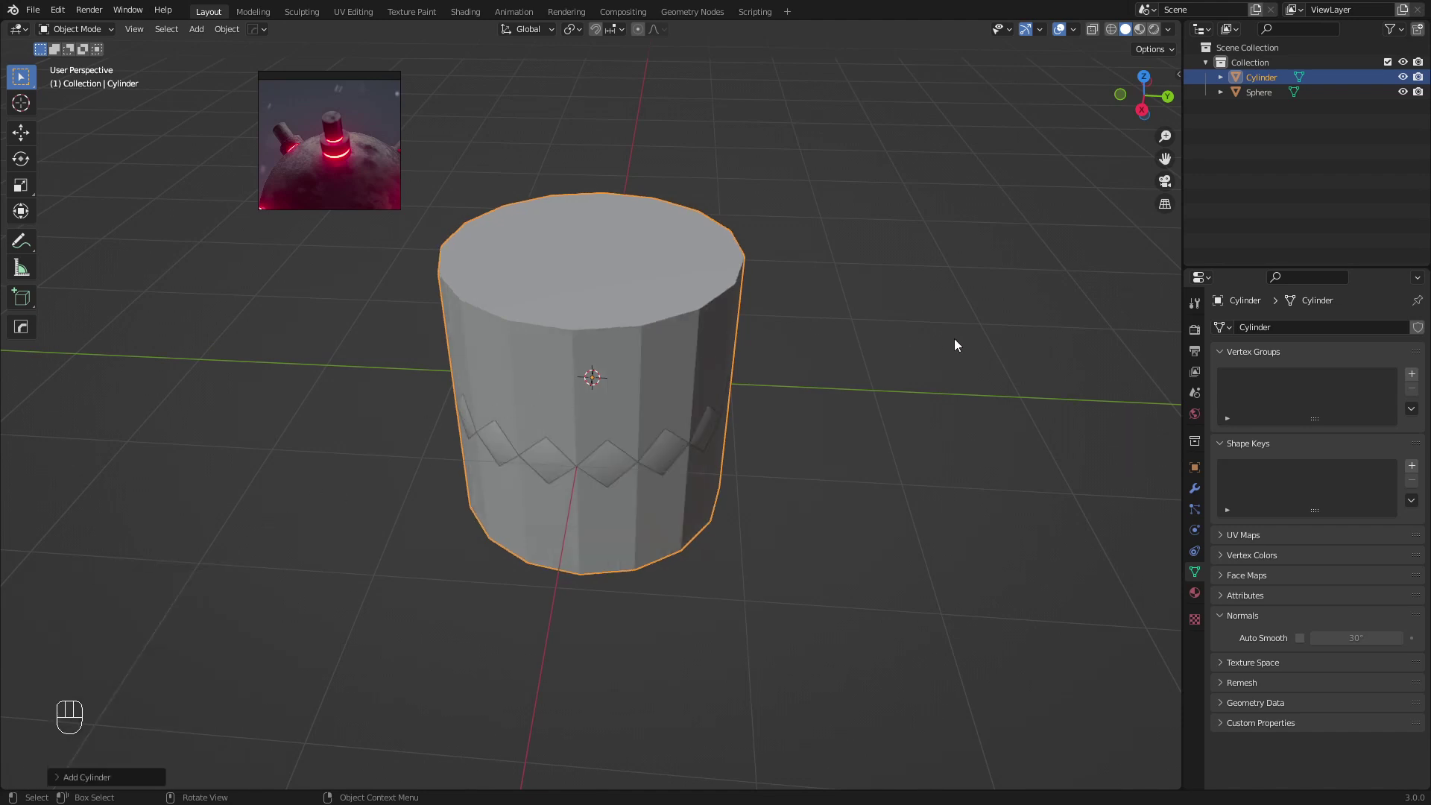
Scale the cylinder down to a small fraction of the sphere and move it beside the sphere along the green Y axis
{"action": "key", "text": "z"}
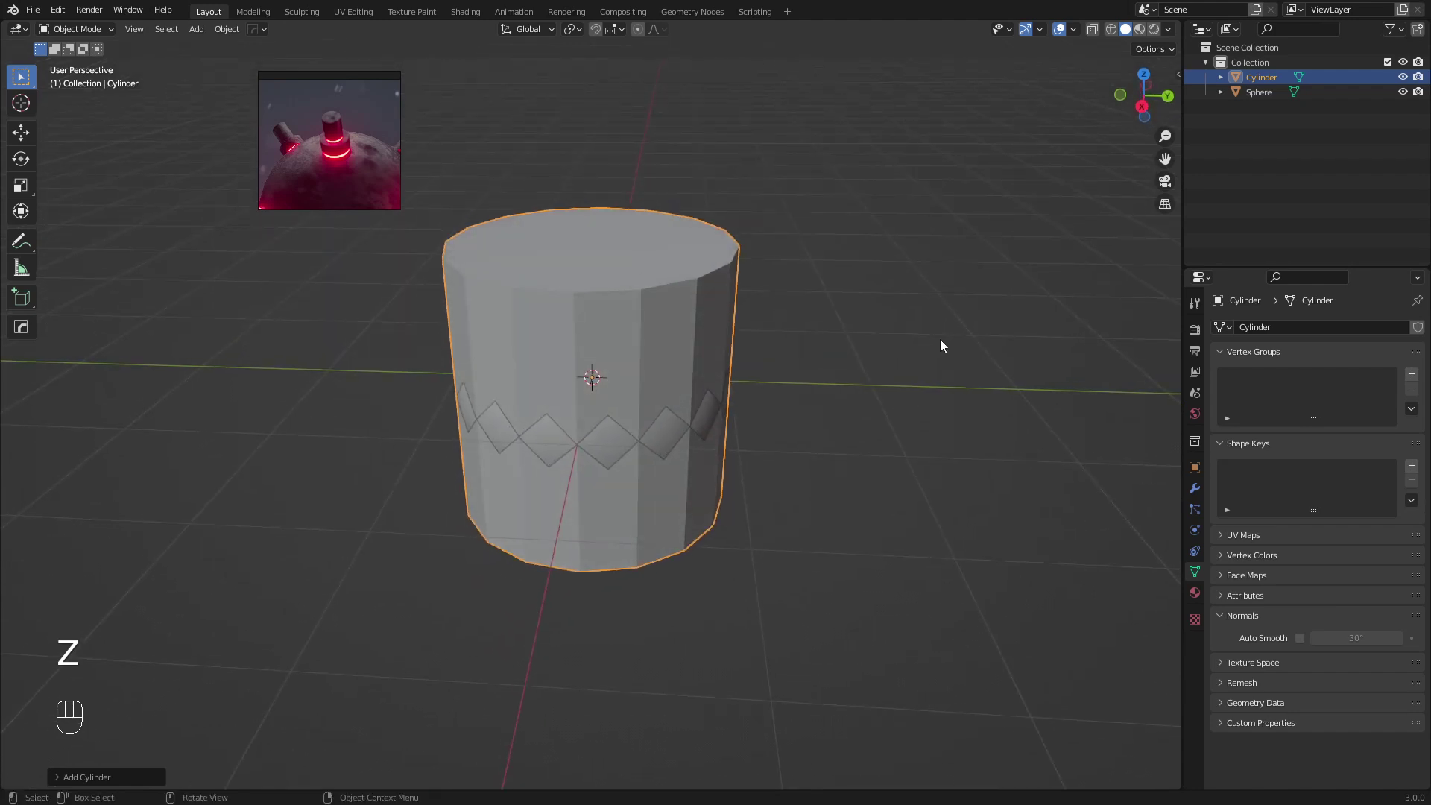
{"action": "key", "text": "s"}
{"action": "left_click", "coordinate": [635, 376]}
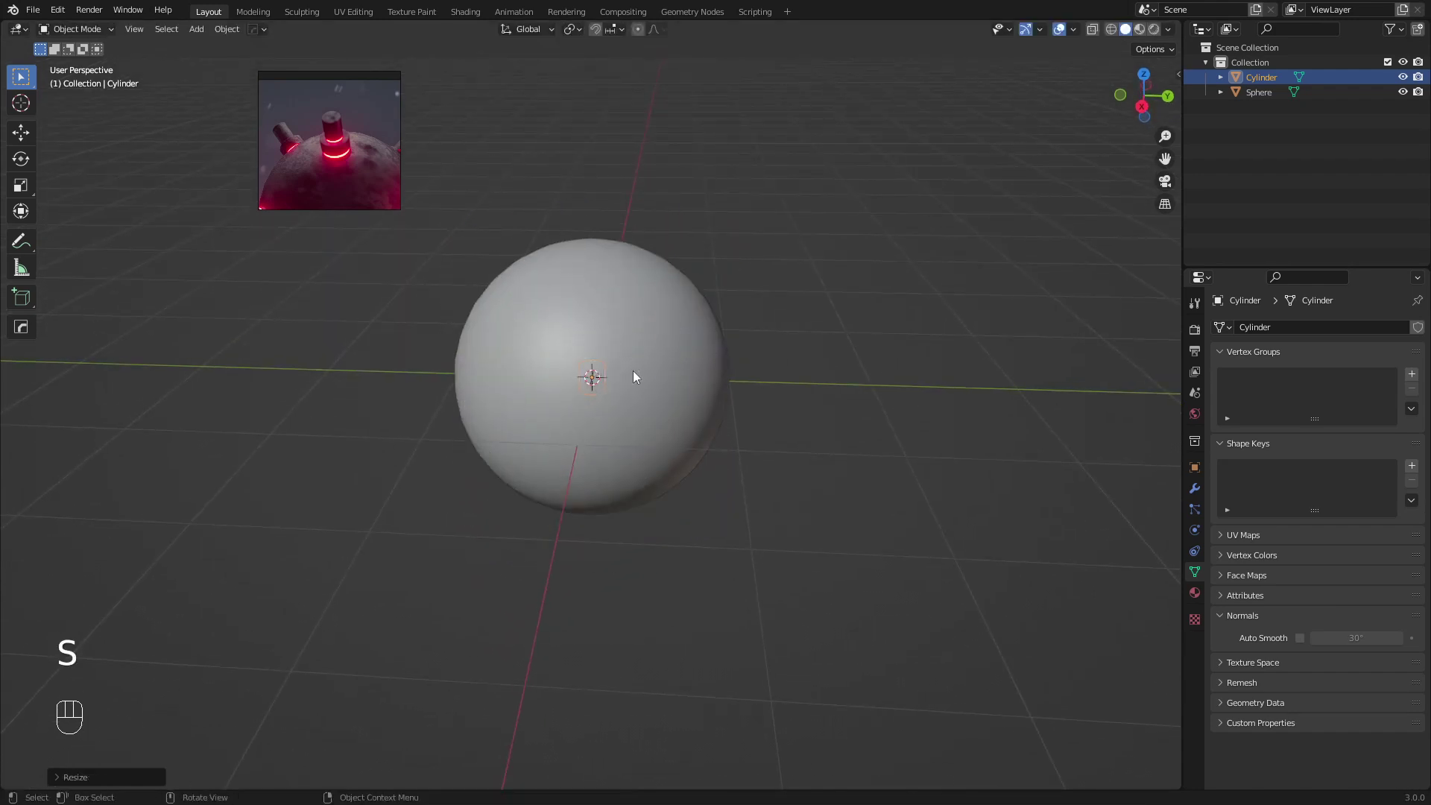
{"action": "key", "text": "g"}
{"action": "left_click", "coordinate": [904, 370]}
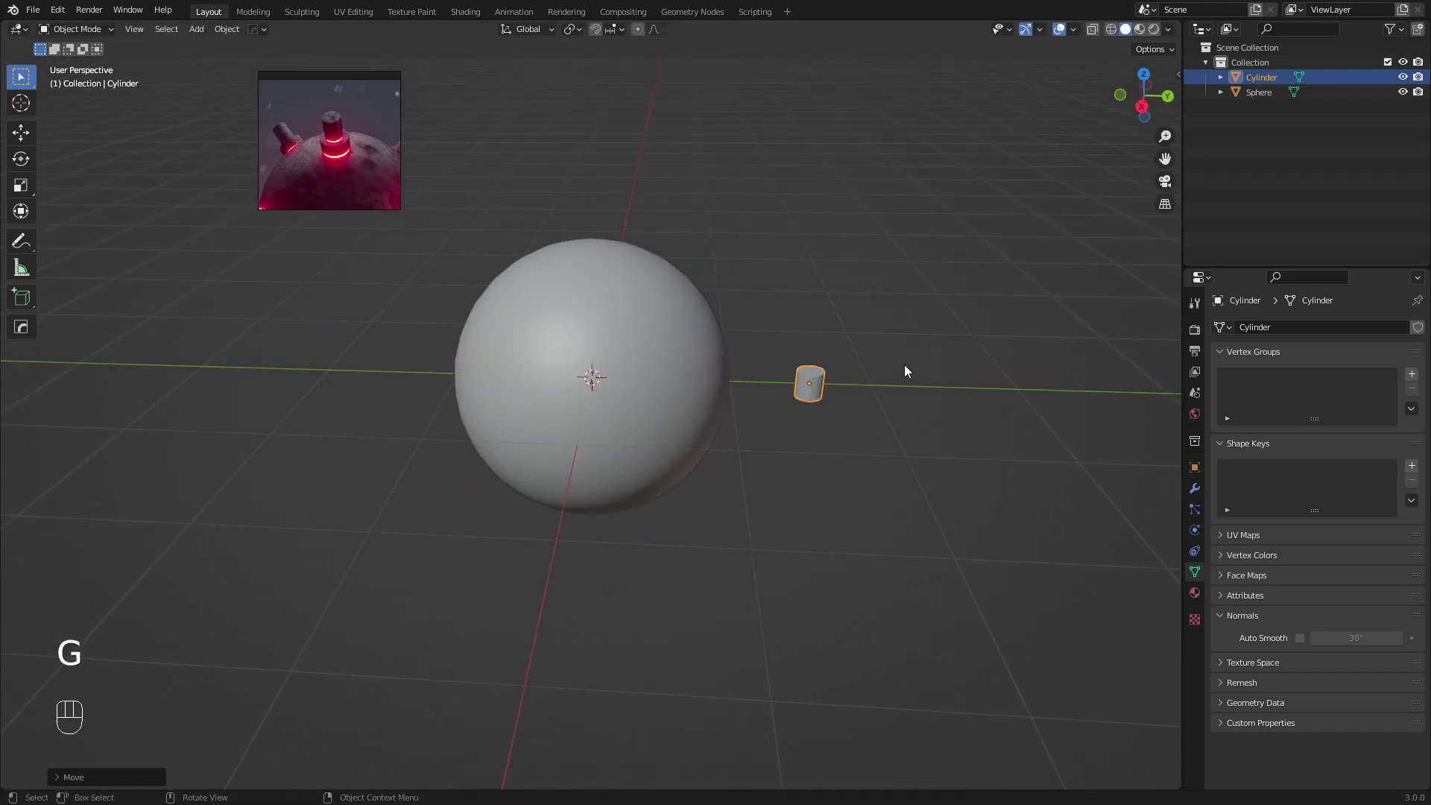
Enlarge the small cylinder beside the sphere in two slight uniform scaling passes
{"action": "middle_click_drag", "start_coordinate": [904, 371], "coordinate": [770, 380]}
{"action": "scroll", "coordinate": [865, 360], "scroll_direction": "up", "scroll_amount": 4}
{"action": "scroll", "coordinate": [866, 360], "scroll_direction": "down", "scroll_amount": 2}
{"action": "key", "text": "s"}
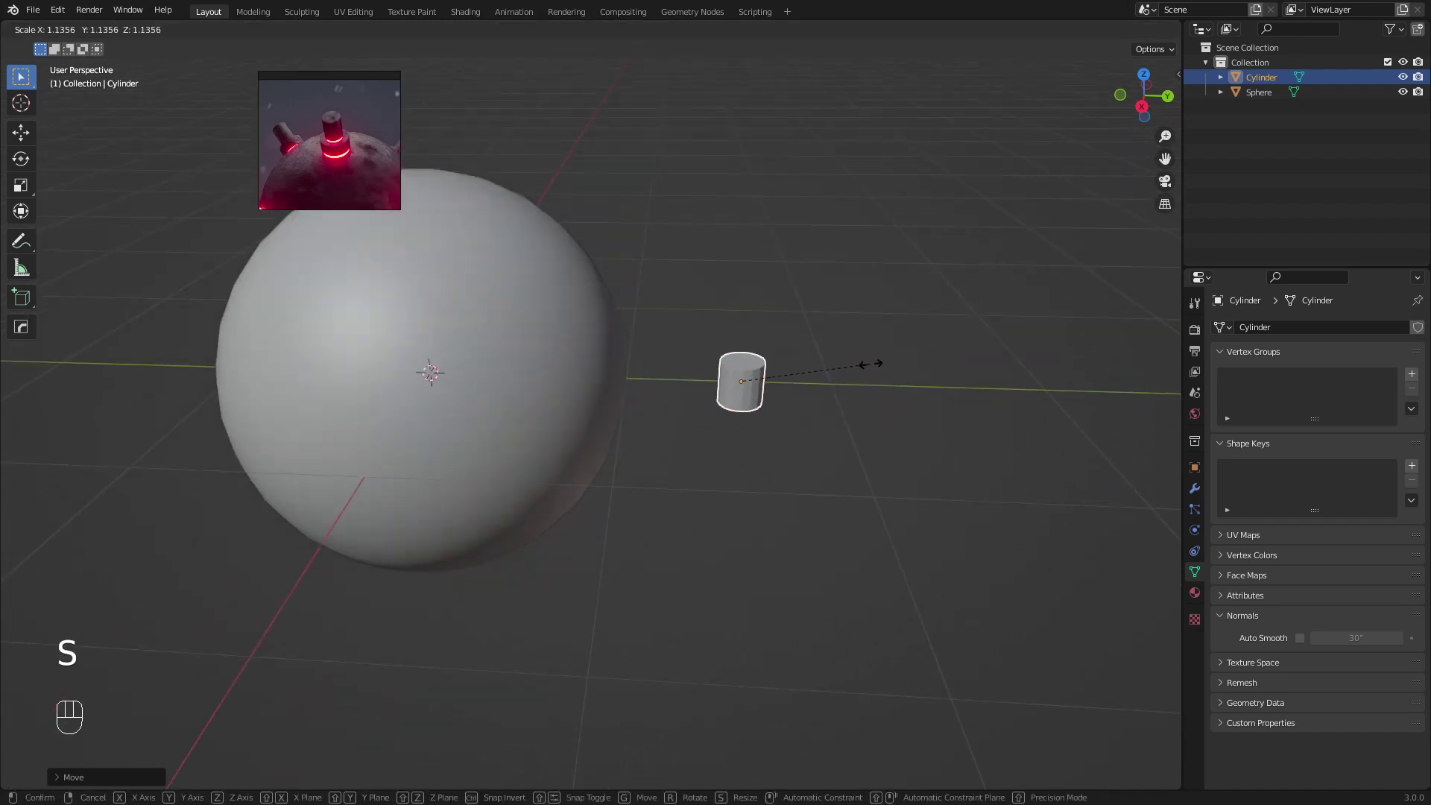
{"action": "left_click", "coordinate": [898, 364]}
{"action": "scroll", "coordinate": [737, 381], "scroll_direction": "down", "scroll_amount": 3}
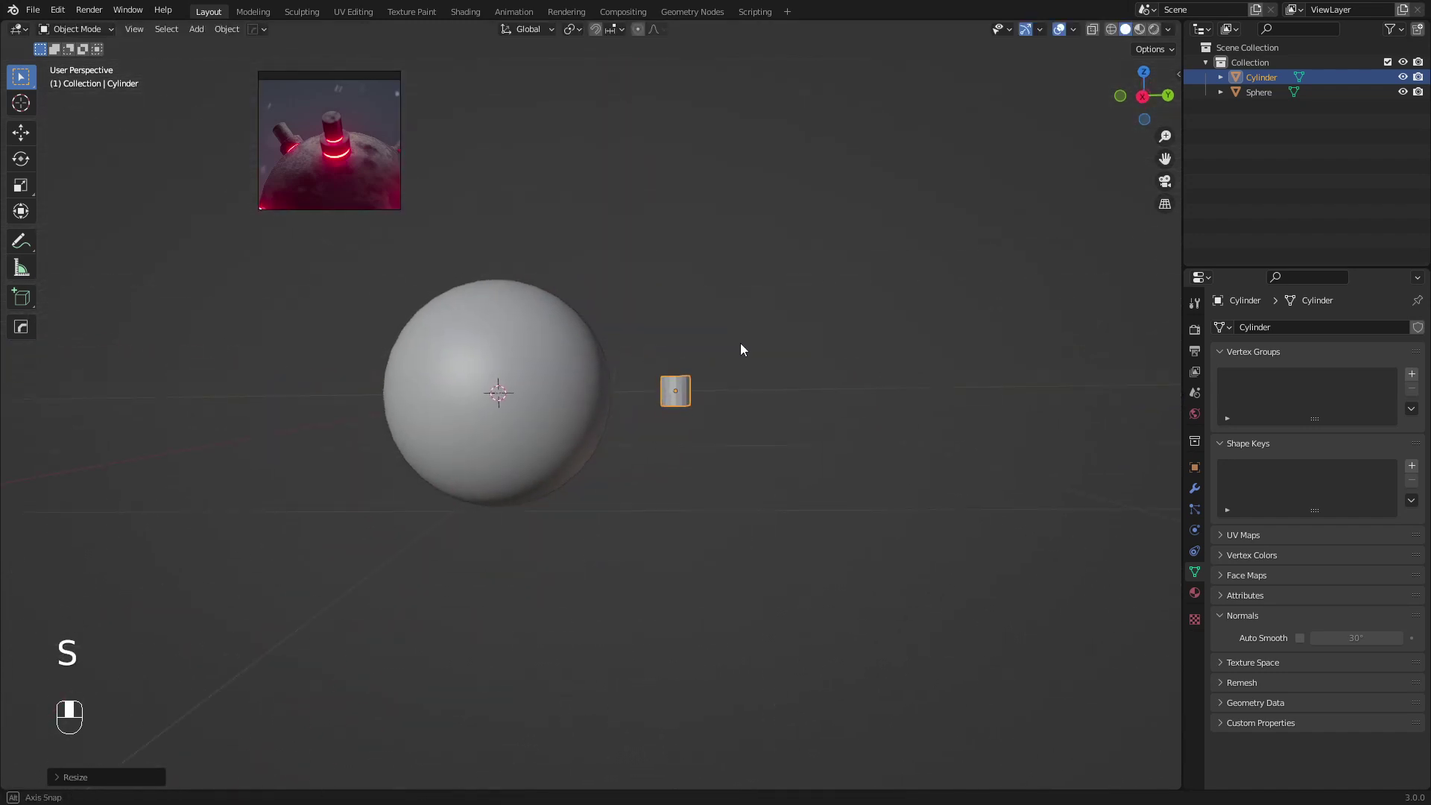
{"action": "scroll", "coordinate": [817, 376], "scroll_direction": "up", "scroll_amount": 3}
{"action": "key", "text": "s"}
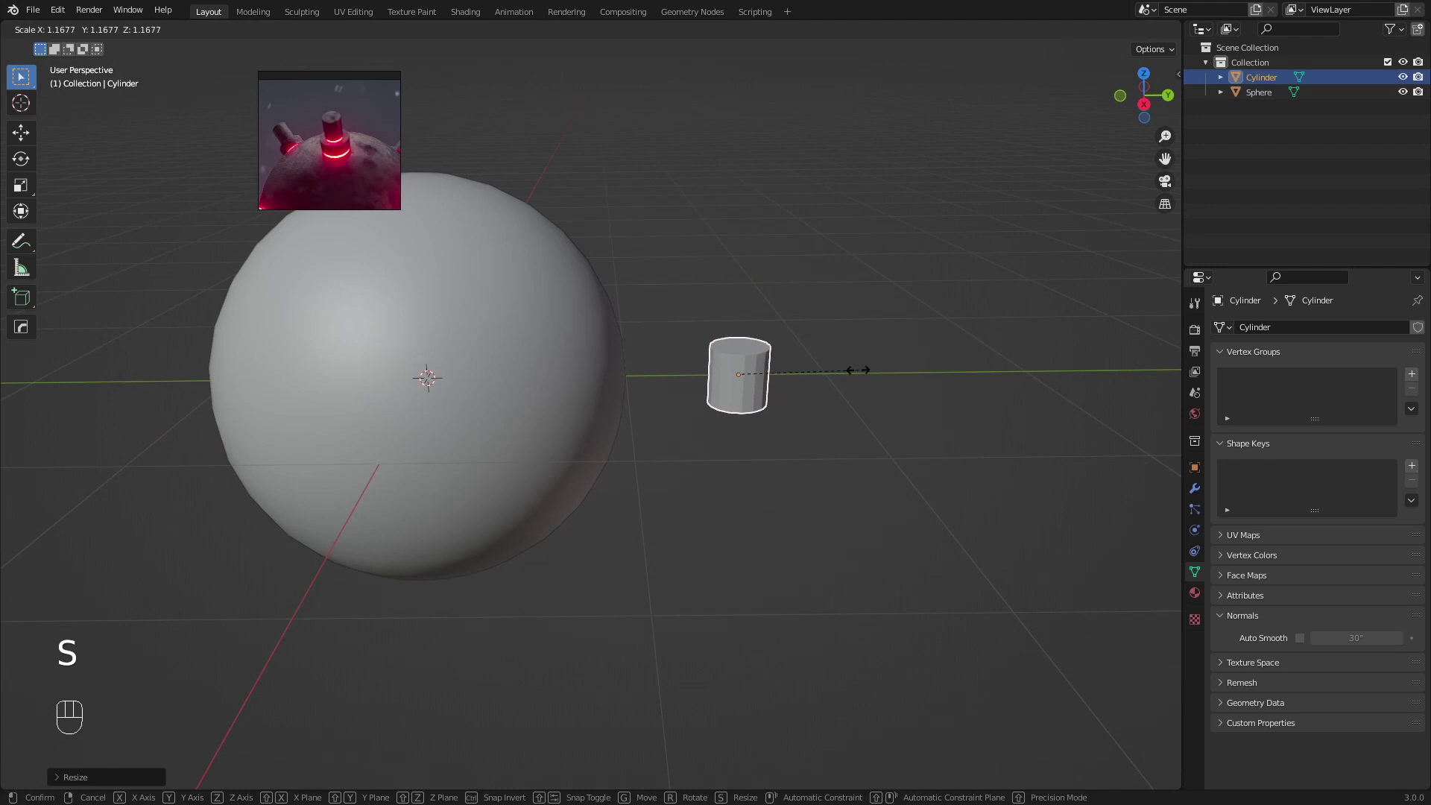
{"action": "left_click", "coordinate": [863, 368]}
{"action": "mouse_move", "coordinate": [807, 348]}
{"action": "middle_mouse_down"}
{"action": "mouse_move", "coordinate": [800, 312]}
{"action": "mouse_move", "coordinate": [800, 342]}
{"action": "middle_mouse_up"}
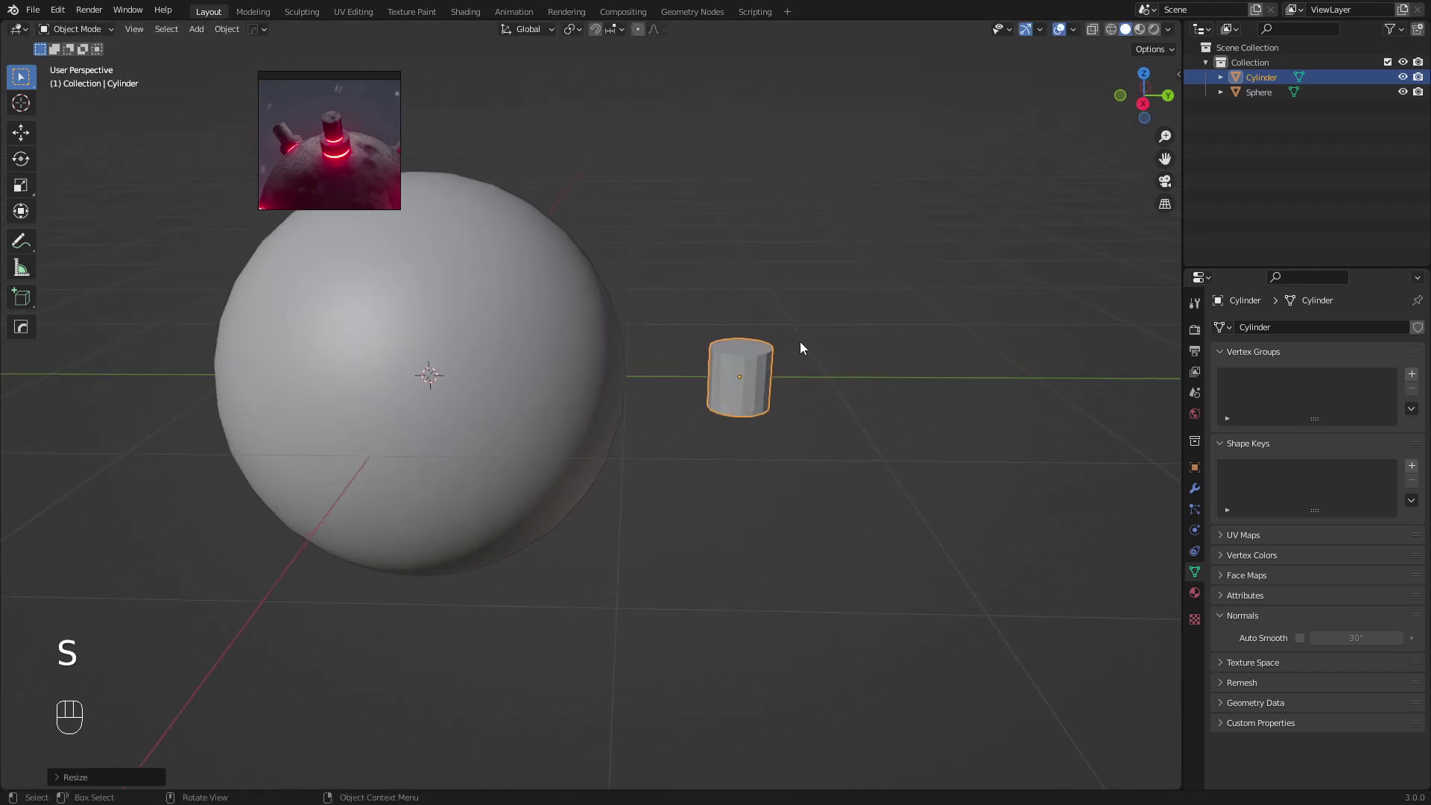
In Edit Mode, shorten the cylinder's mesh along Z to about two thirds of its width and show it in right orthographic view
{"action": "key", "text": "KP_Decimal"}
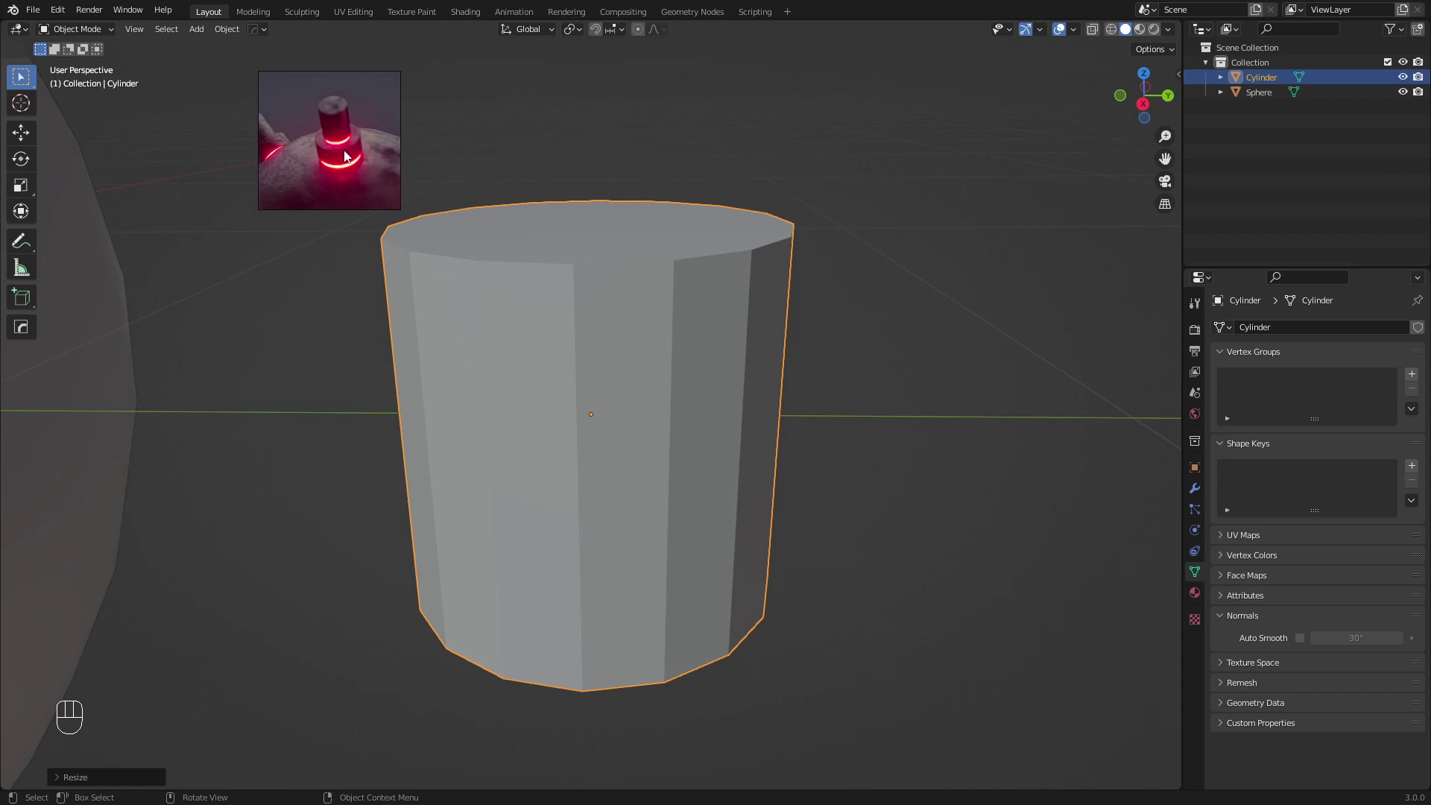
{"action": "scroll", "coordinate": [802, 267], "scroll_direction": "down", "scroll_amount": 2}
{"action": "key", "text": "z"}
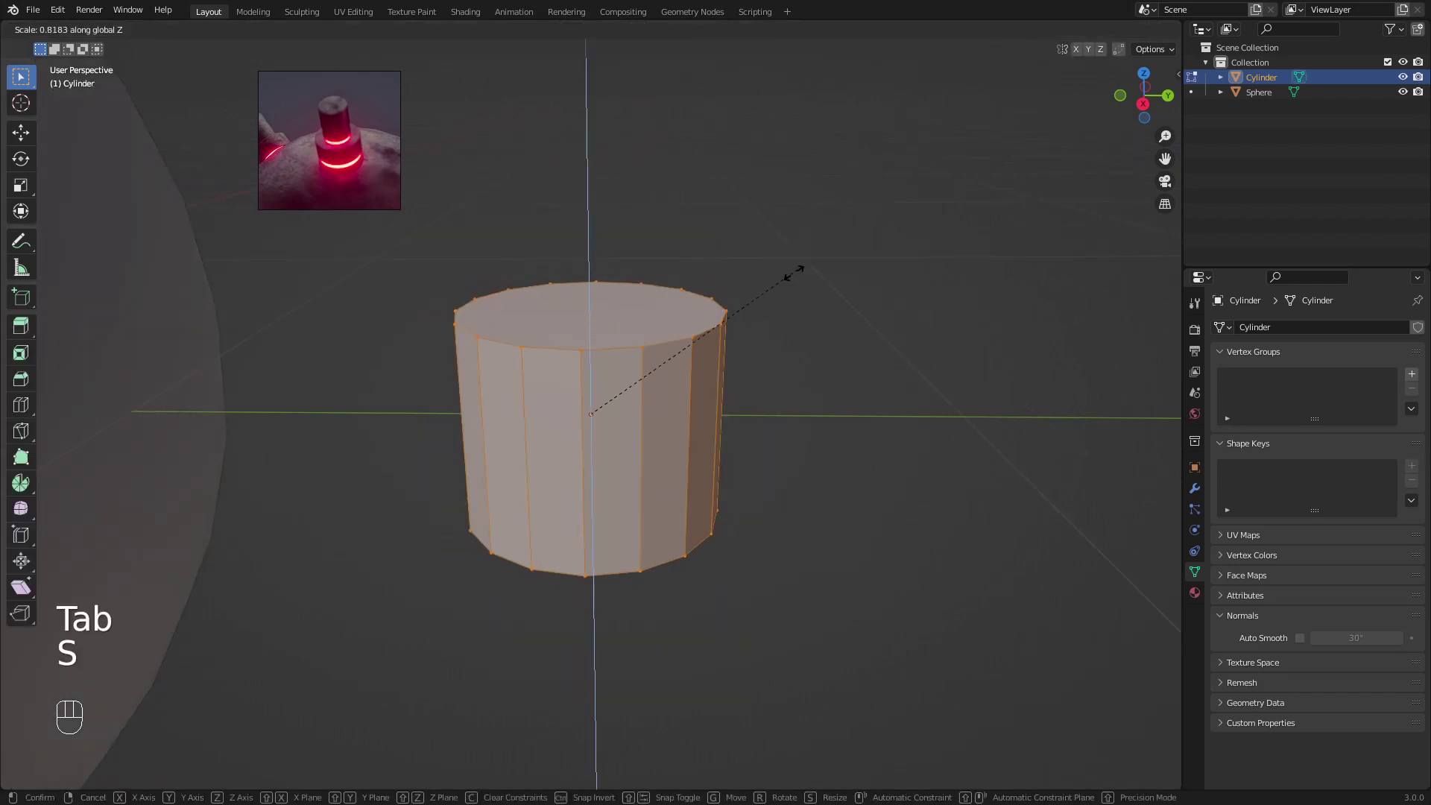
{"action": "left_click", "coordinate": [753, 299]}
{"action": "key", "text": "KP_3"}
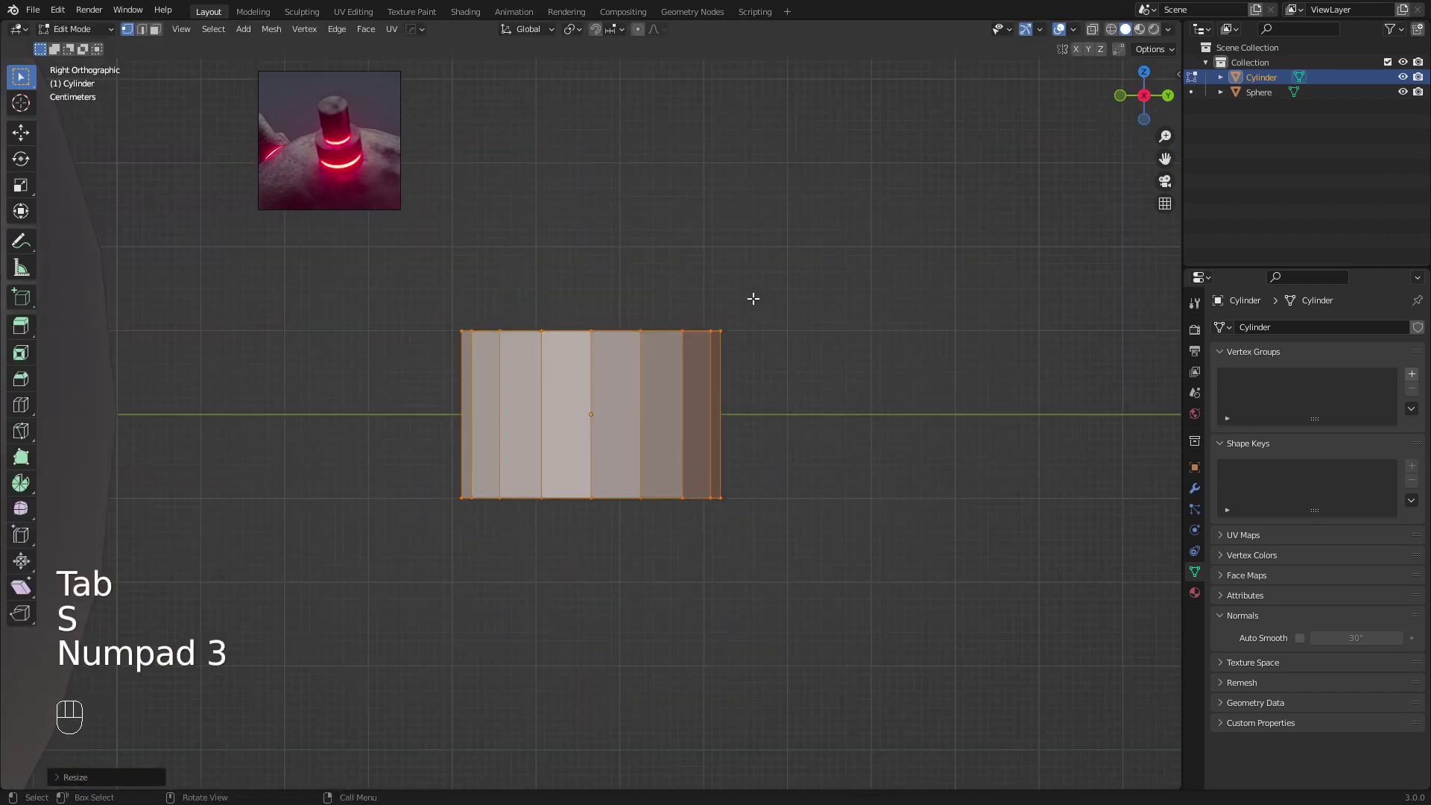
Flatten the selected cylinder mesh along Z to about 0.89 of its height
{"action": "key", "text": "s"}
{"action": "key", "text": "z"}
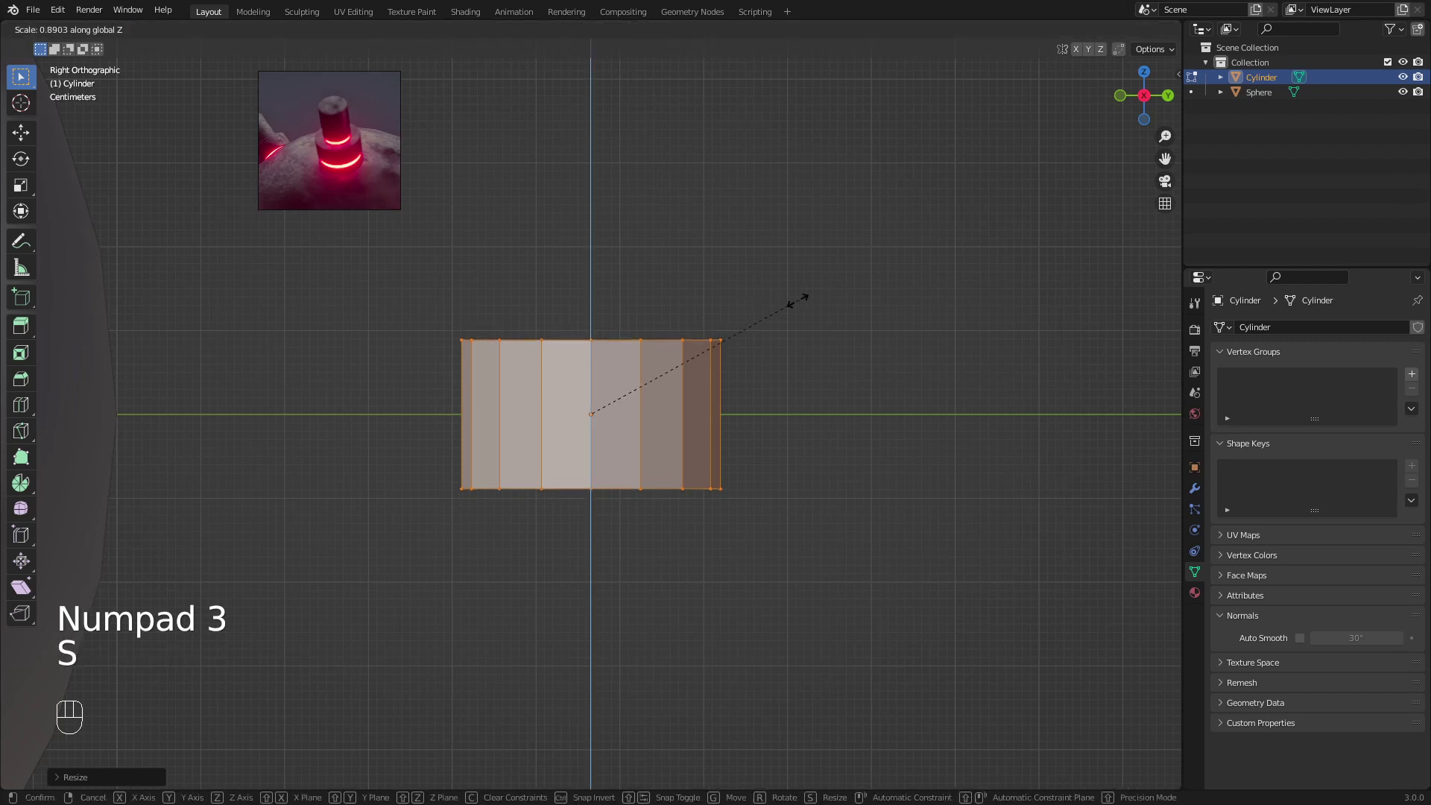
{"action": "left_click", "coordinate": [786, 303]}
Select the cylinder's top face and inset it by about 0.35 m
{"action": "middle_click_drag", "start_coordinate": [784, 304], "coordinate": [722, 344]}
{"action": "key", "text": "3"}
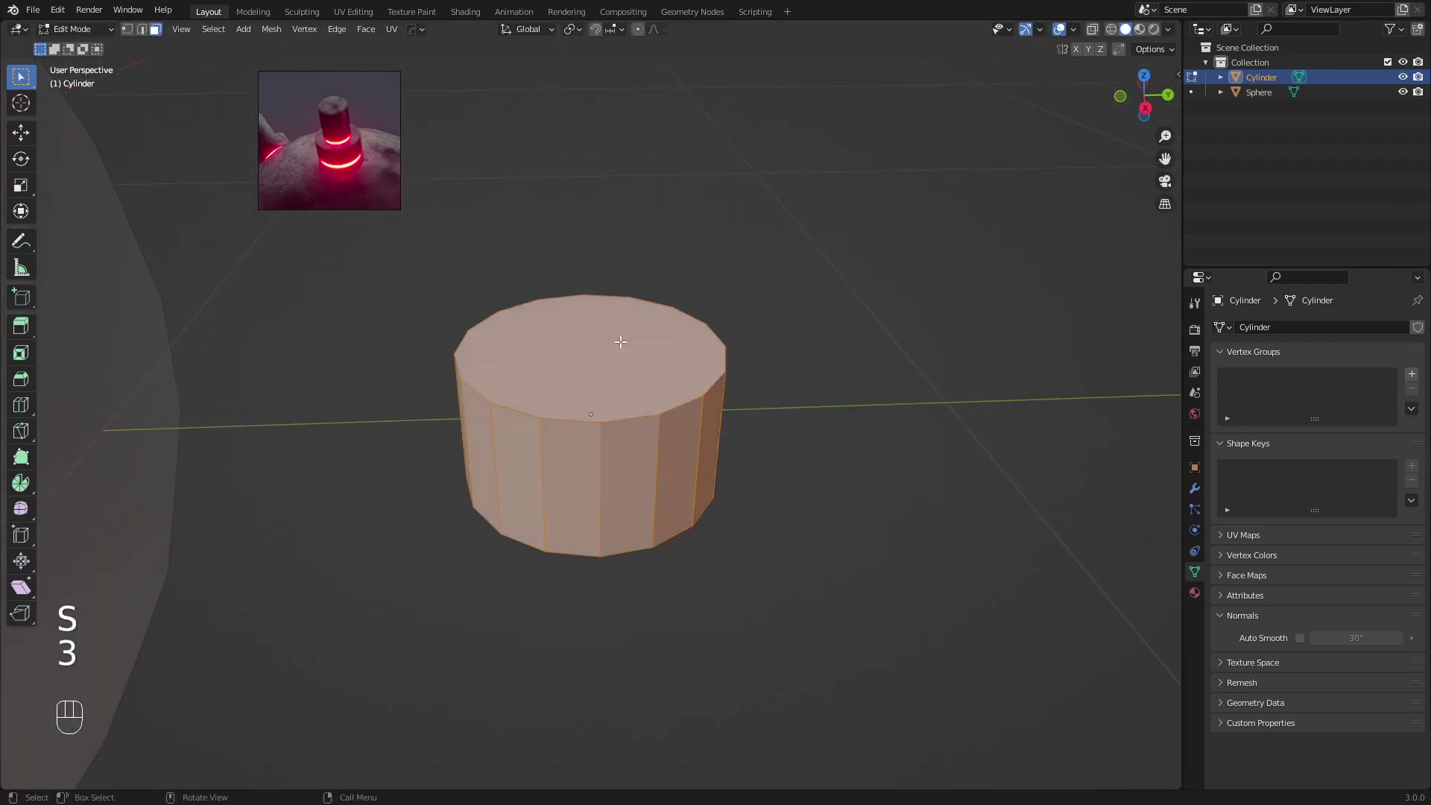
{"action": "left_click", "coordinate": [620, 342]}
{"action": "key", "text": "i"}
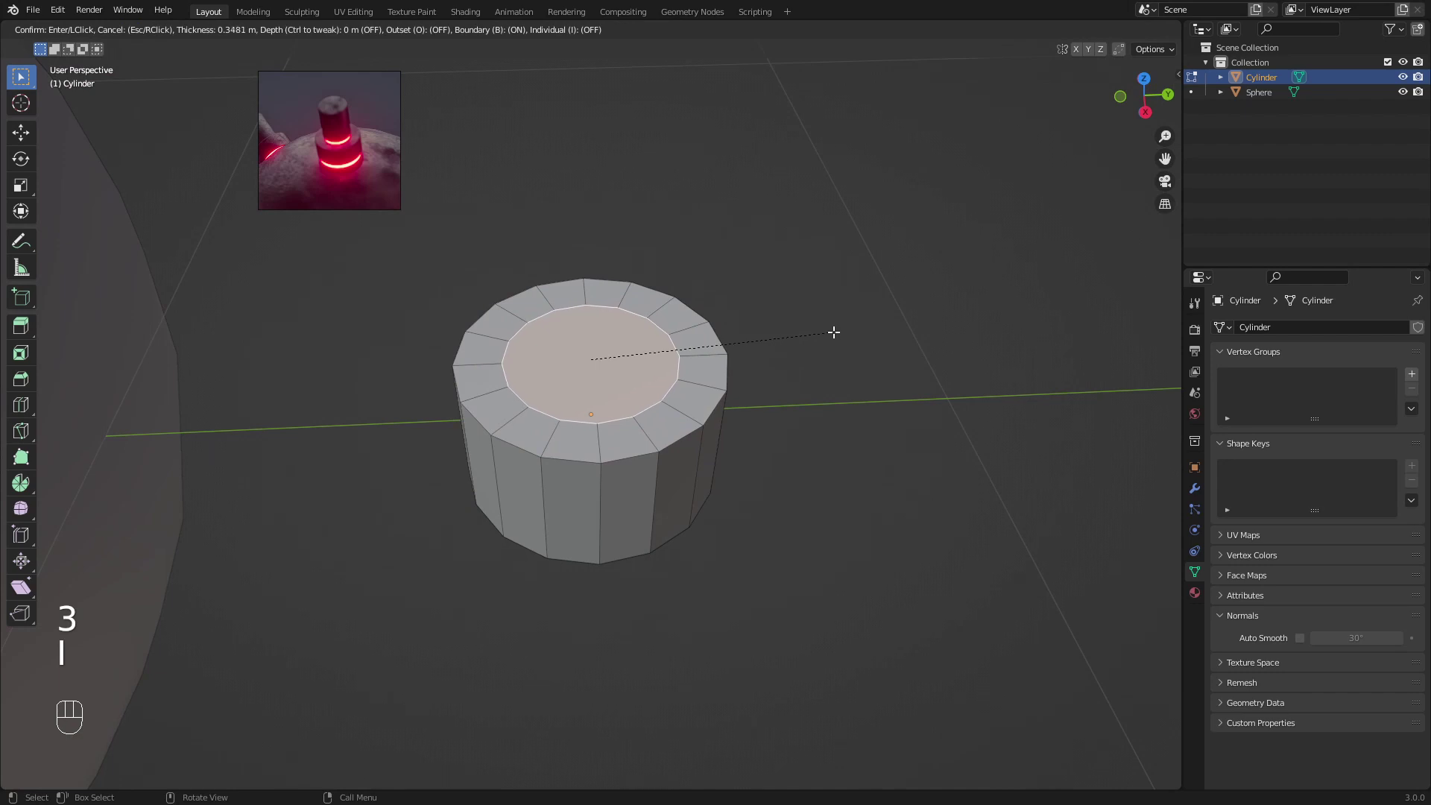
{"action": "left_click", "coordinate": [828, 330]}
Extrude the inset face upward about 0.3 m to form a narrower stem and return to Object Mode
{"action": "scroll", "coordinate": [782, 339], "scroll_direction": "down", "scroll_amount": 4}
{"action": "key", "text": "e"}
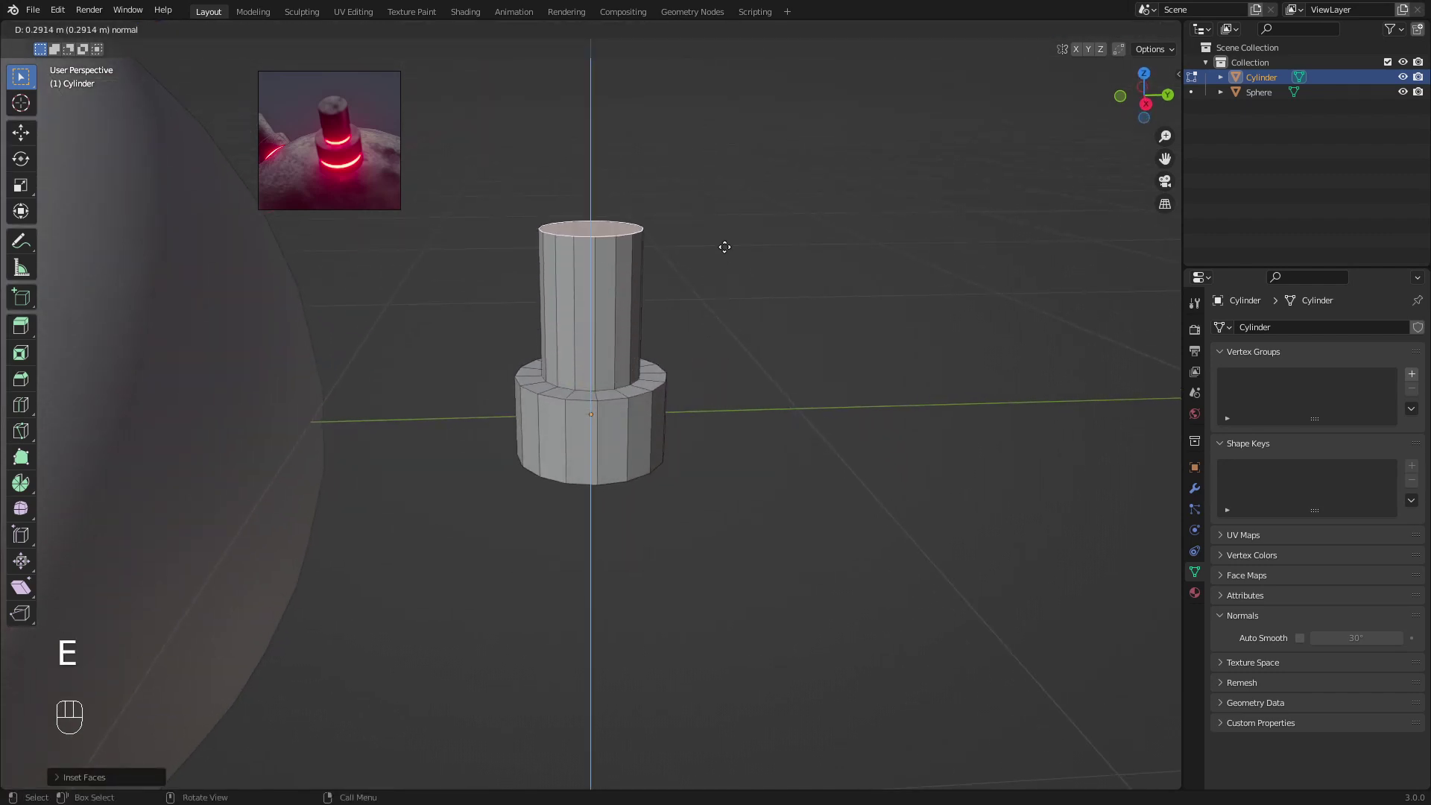
{"action": "left_click", "coordinate": [726, 226]}
{"action": "key", "text": "Tab"}
{"action": "scroll", "coordinate": [639, 288], "scroll_direction": "down", "scroll_amount": 4}
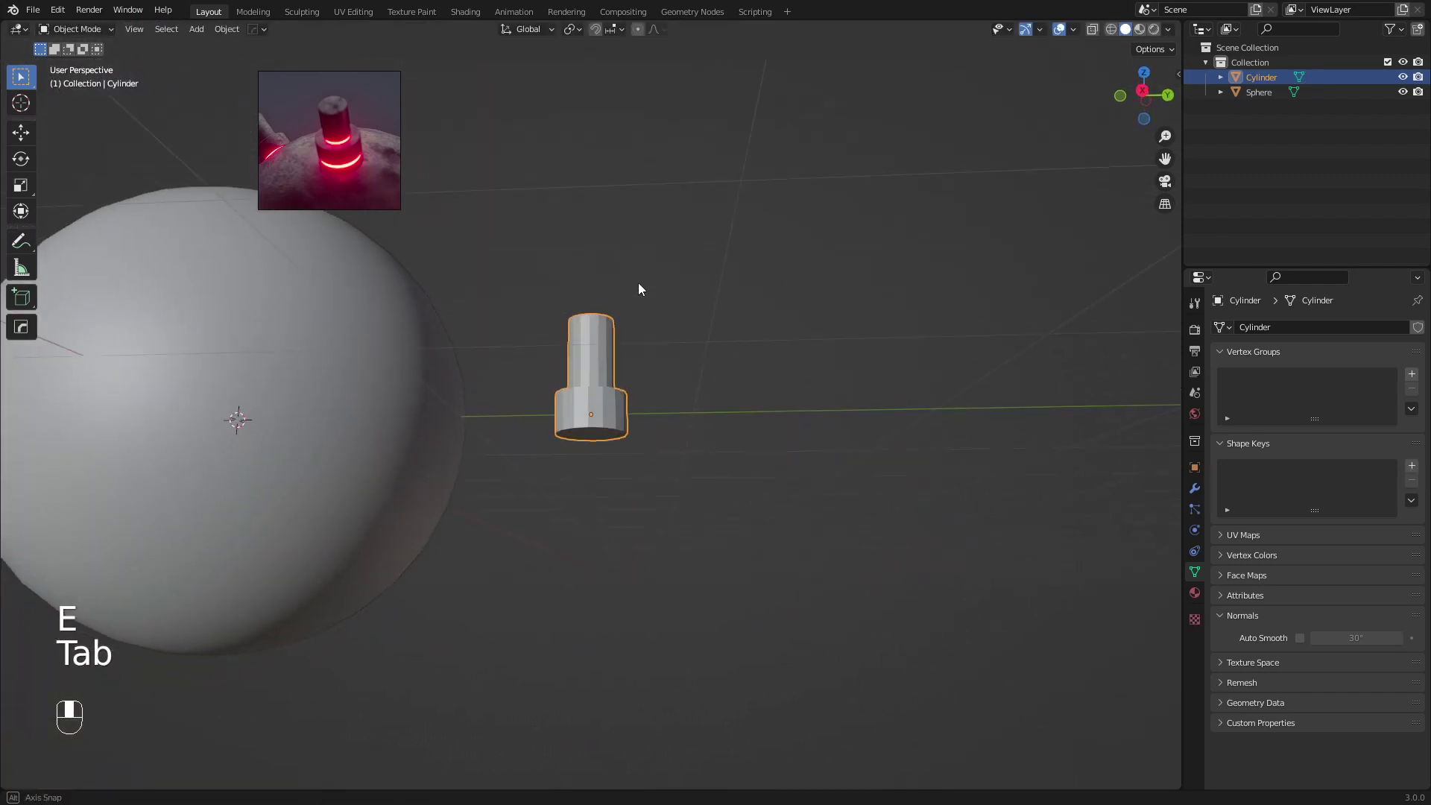
{"action": "scroll", "coordinate": [648, 345], "scroll_direction": "up", "scroll_amount": 4}
Shade the spike smooth and enable Auto Smooth at 30°
{"action": "right_click", "coordinate": [580, 267]}
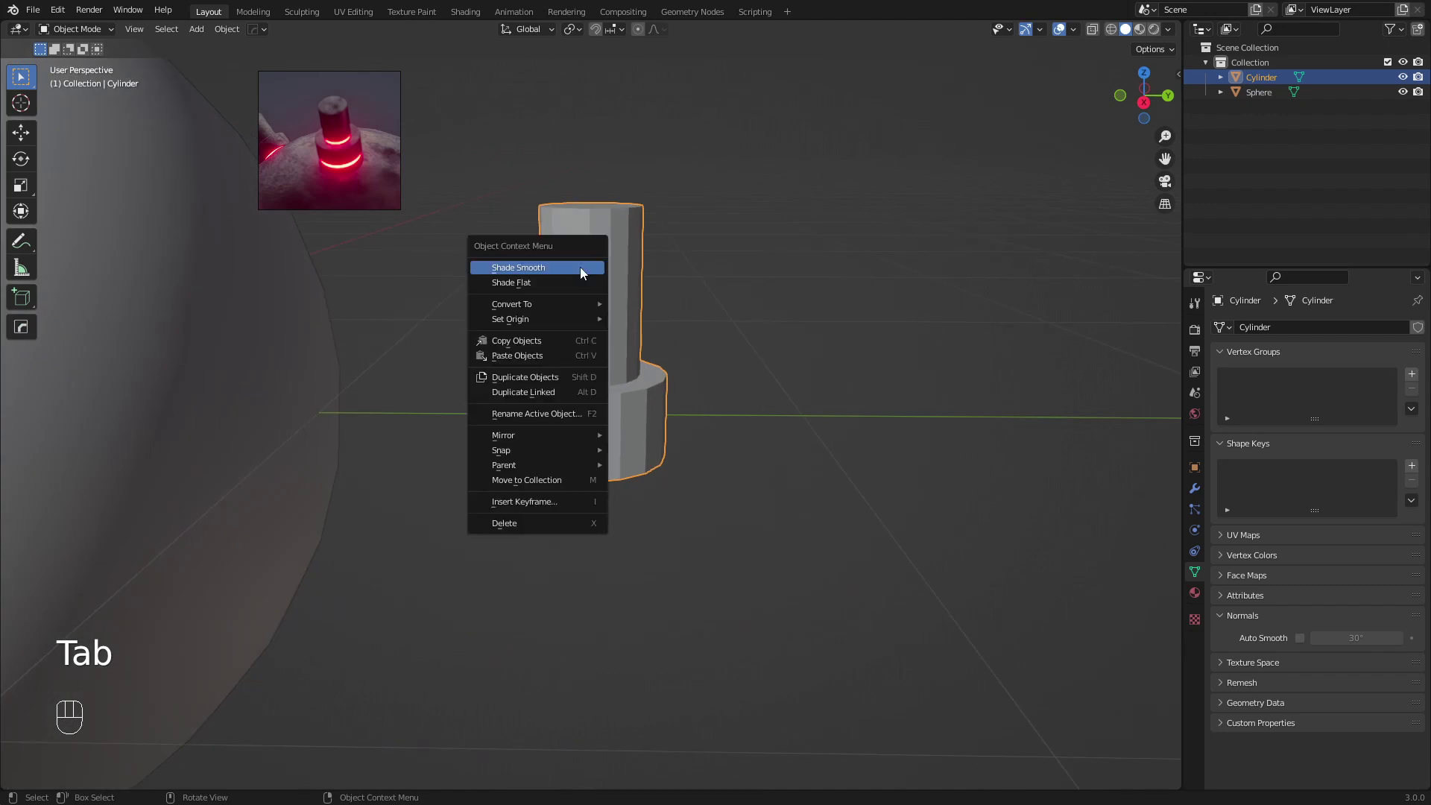
{"action": "left_click", "coordinate": [580, 267]}
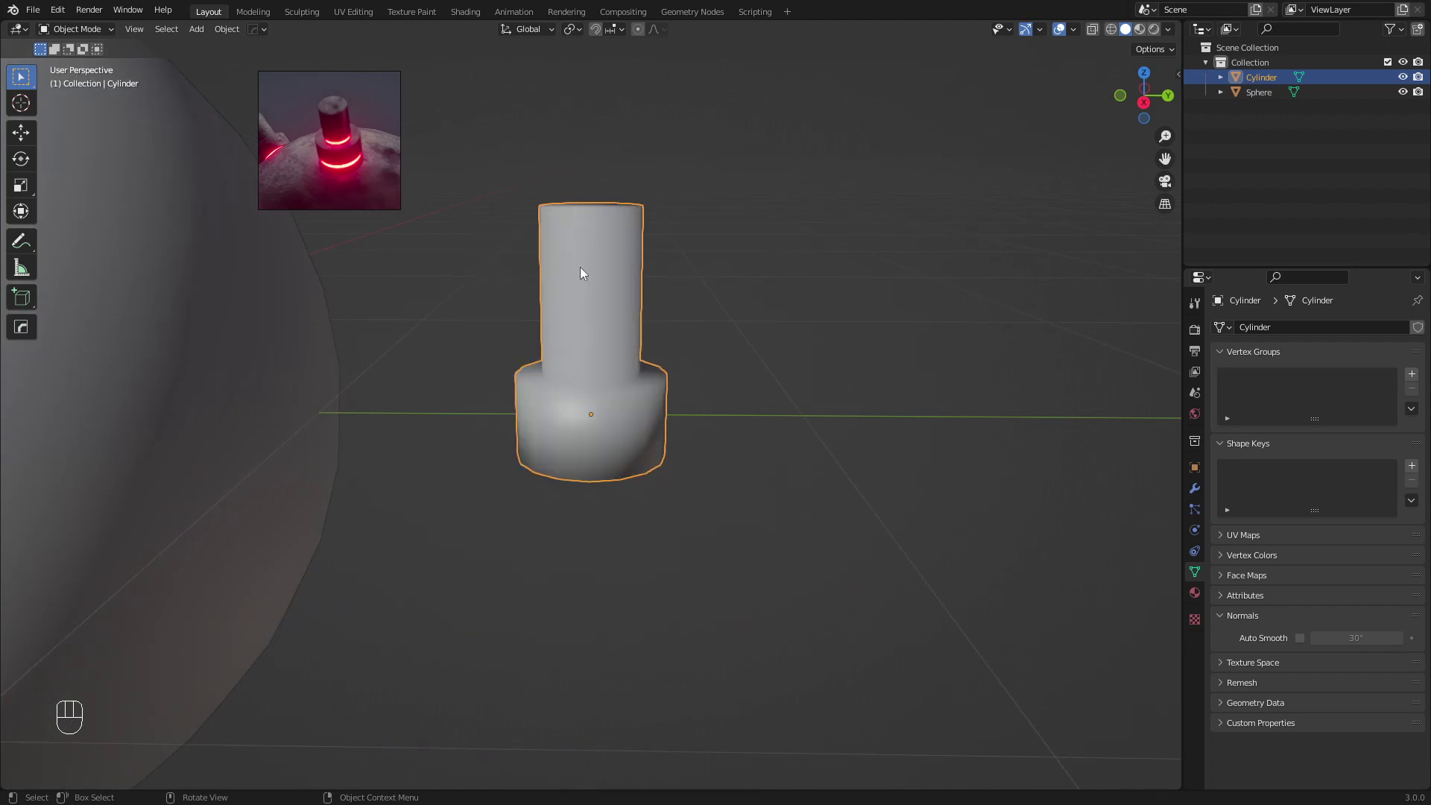
{"action": "left_click", "coordinate": [1297, 638]}
{"action": "middle_click_drag", "start_coordinate": [843, 377], "coordinate": [601, 271]}
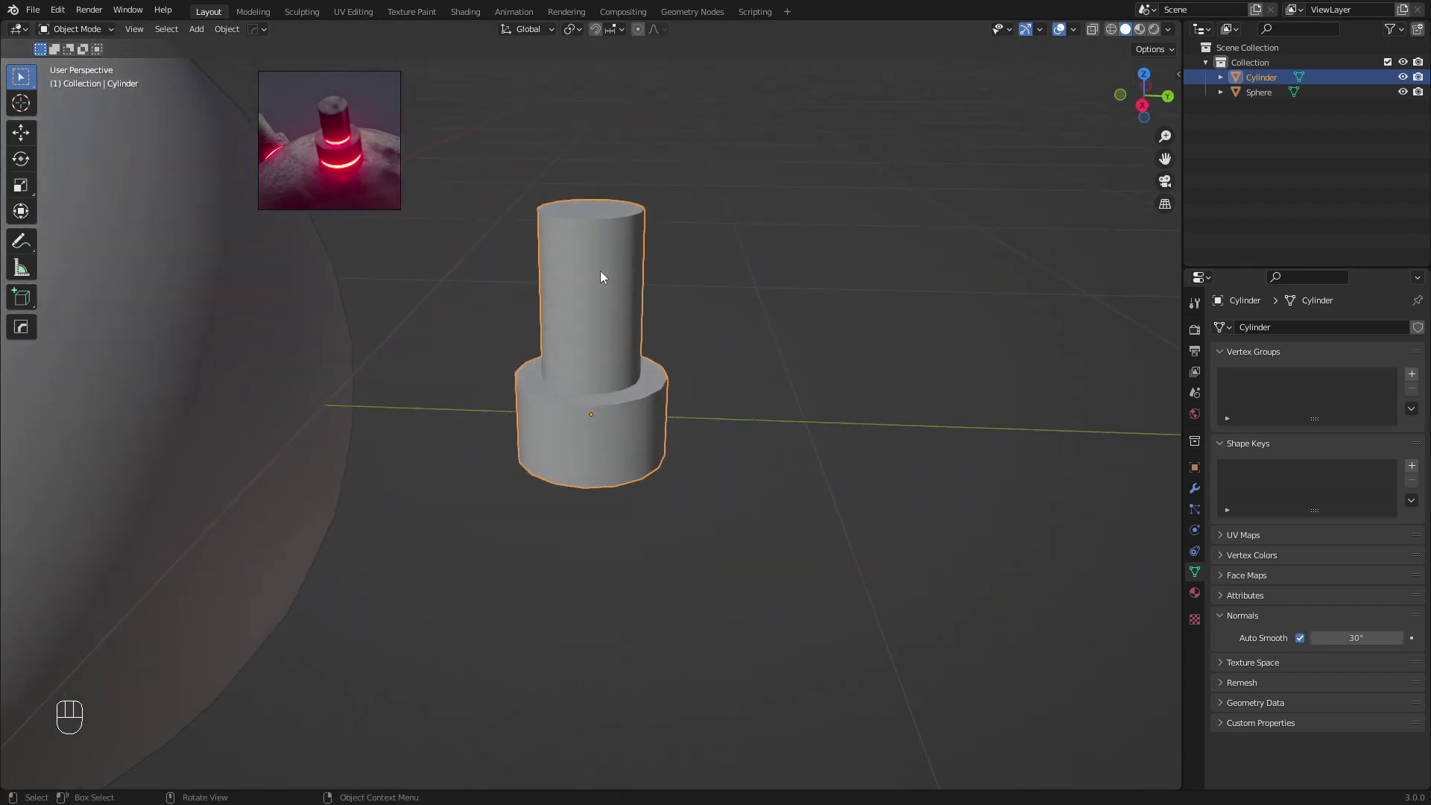
Enter Edit Mode on the spike, clear the selection and move the reference image clear of the model
{"action": "scroll", "coordinate": [584, 265], "scroll_direction": "up", "scroll_amount": 2}
{"action": "middle_click_drag", "start_coordinate": [579, 188], "coordinate": [615, 297]}
{"action": "scroll", "coordinate": [620, 186], "scroll_direction": "up", "scroll_amount": 2}
{"action": "key", "text": "Tab"}
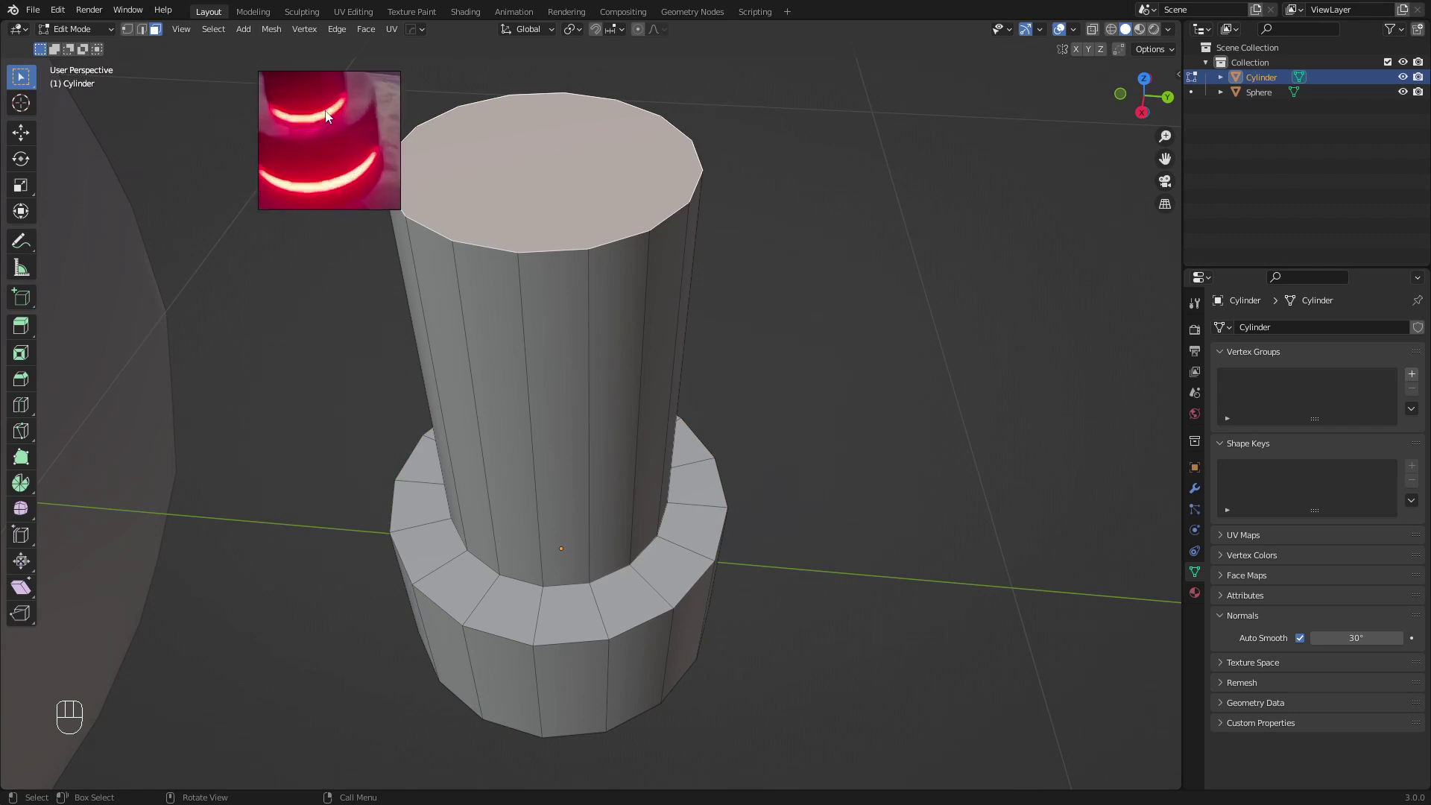
{"action": "right_click", "coordinate": [725, 232]}
{"action": "key", "text": "a"}
{"action": "key", "text": "a"}
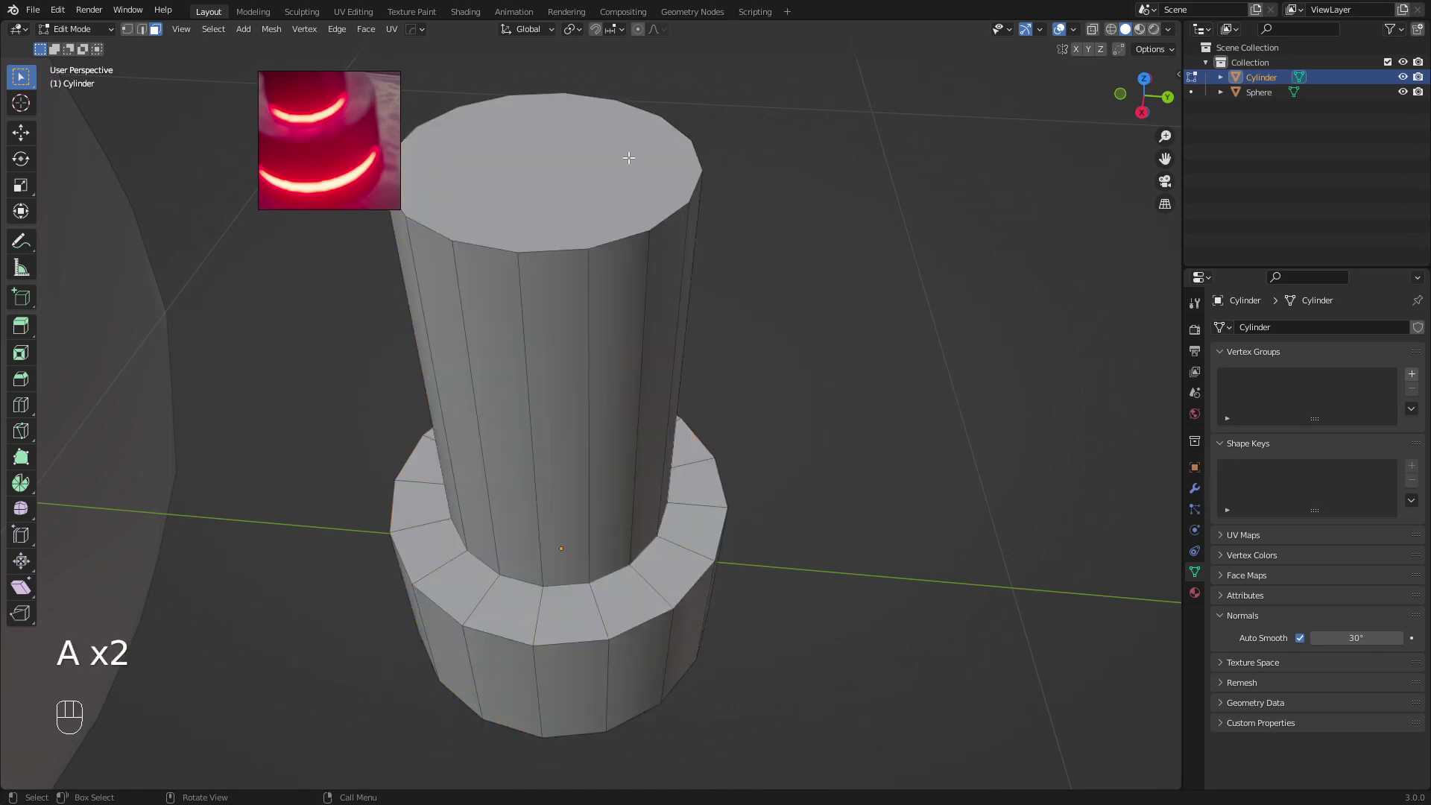
{"action": "middle_click_drag", "start_coordinate": [628, 158], "coordinate": [681, 262]}
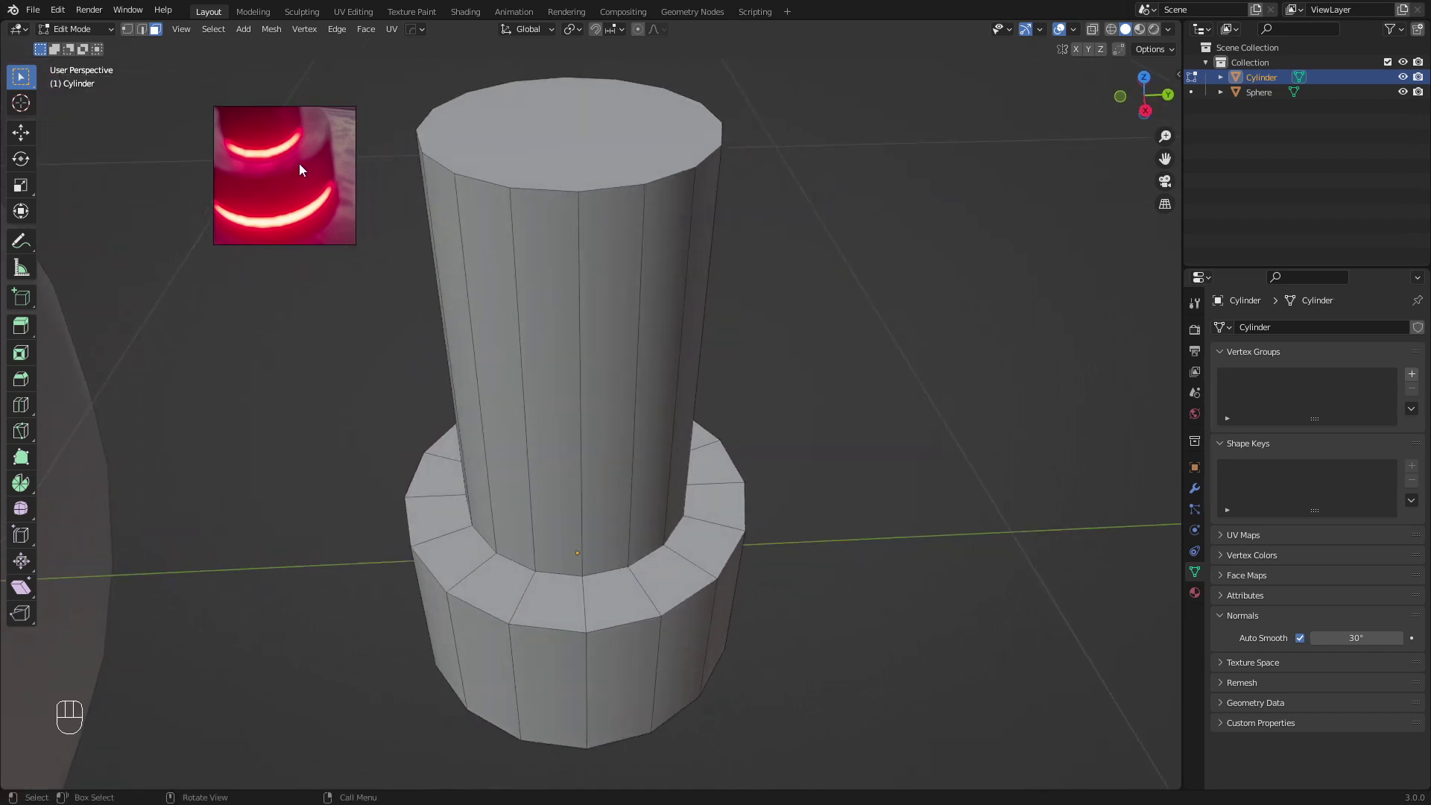
{"action": "left_click_drag", "start_coordinate": [299, 164], "coordinate": [140, 118]}
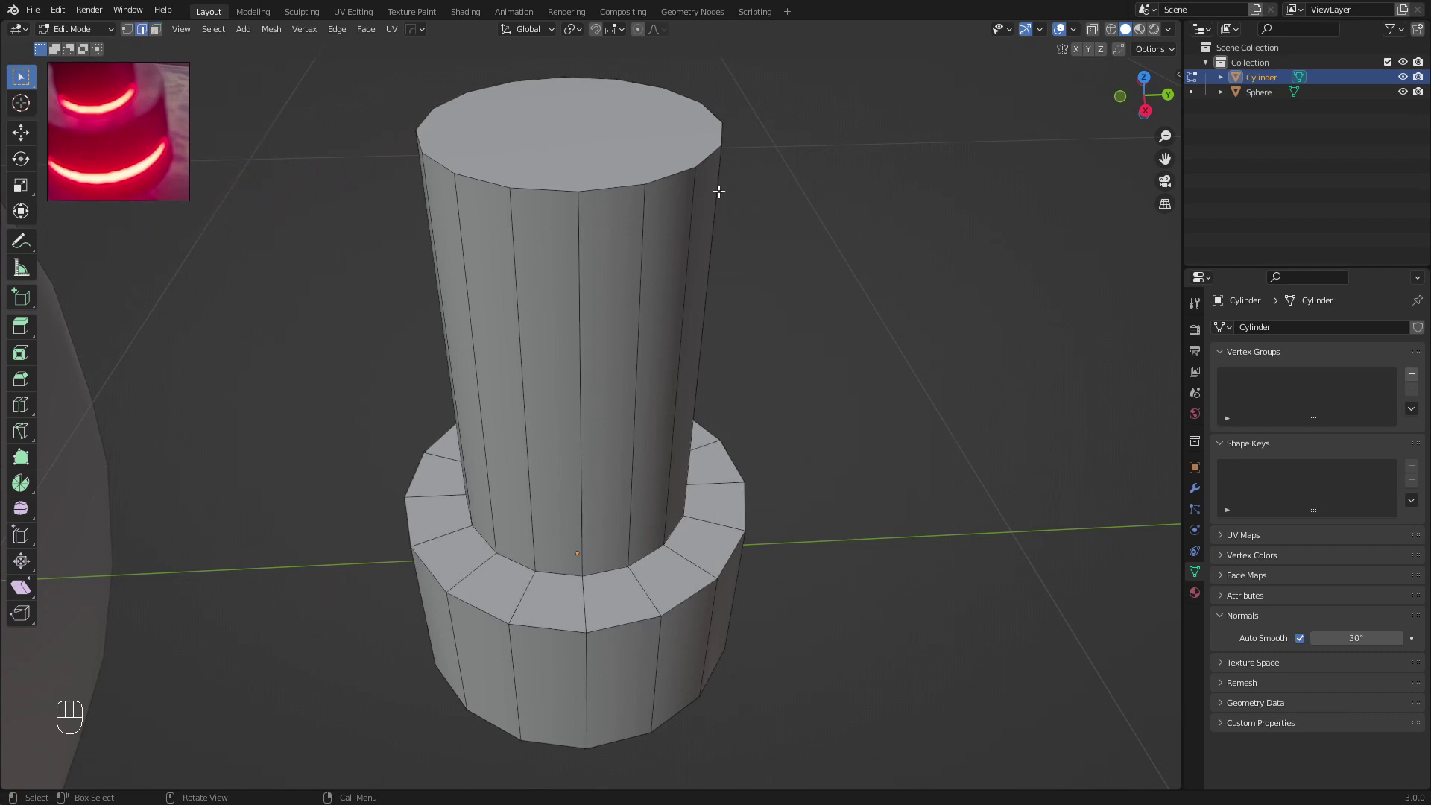
Bevel the stem's top rim and the base's upper rim about 0.027 m wide with three segments, then return to Object Mode
{"action": "left_click", "coordinate": [705, 155], "text": "alt+shift"}
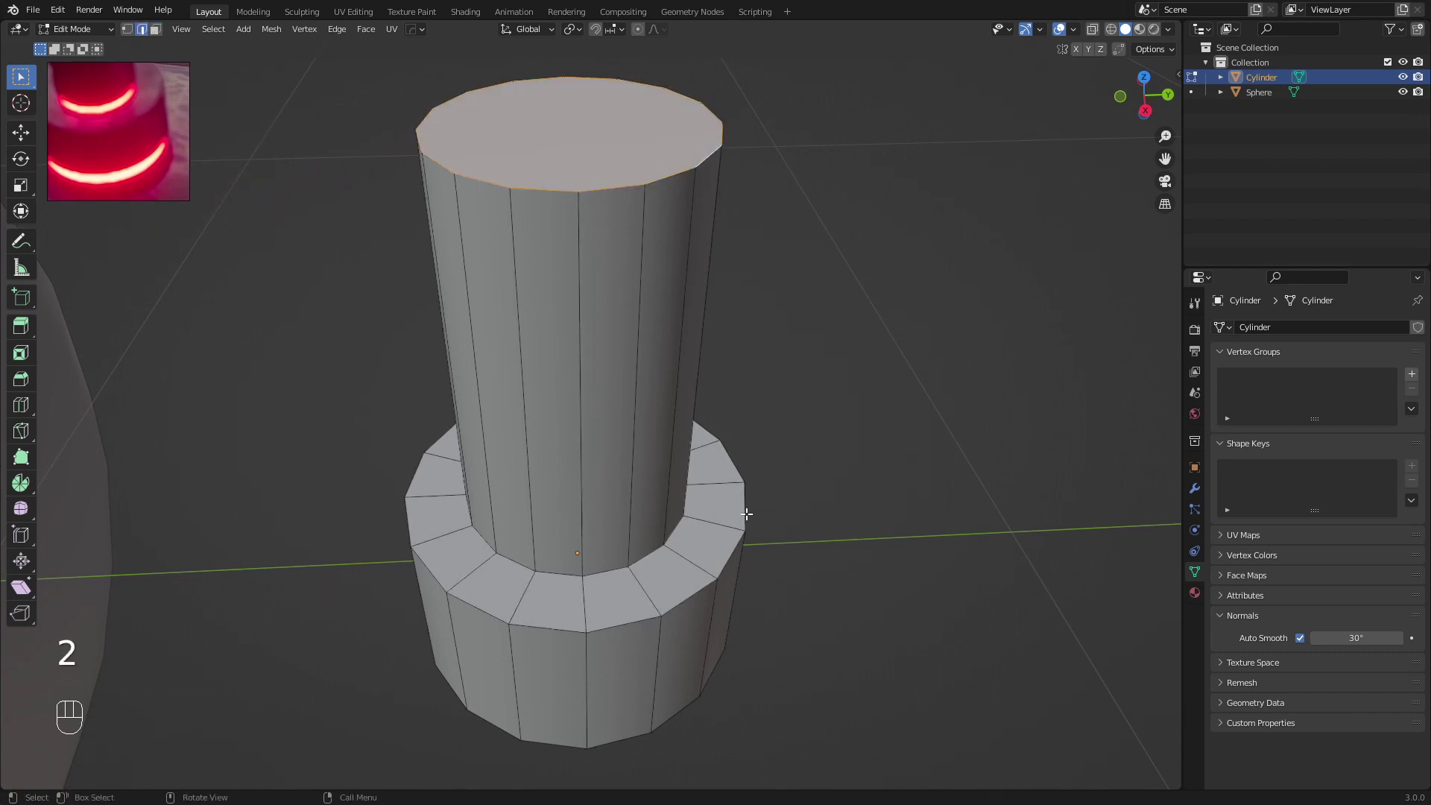
{"action": "left_click", "coordinate": [726, 550], "text": "alt+shift"}
{"action": "middle_click_drag", "start_coordinate": [624, 358], "coordinate": [612, 371]}
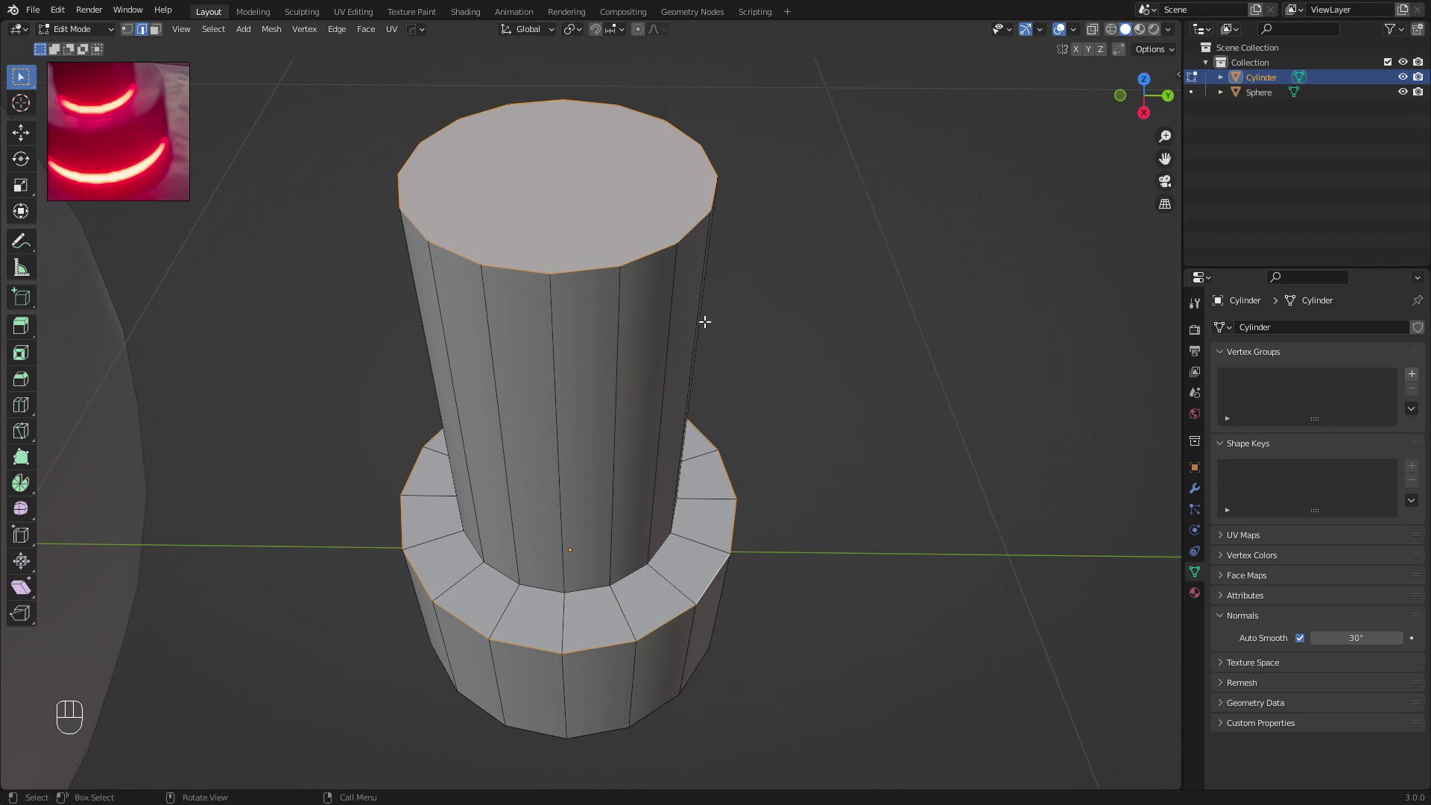
{"action": "key", "text": "ctrl+b"}
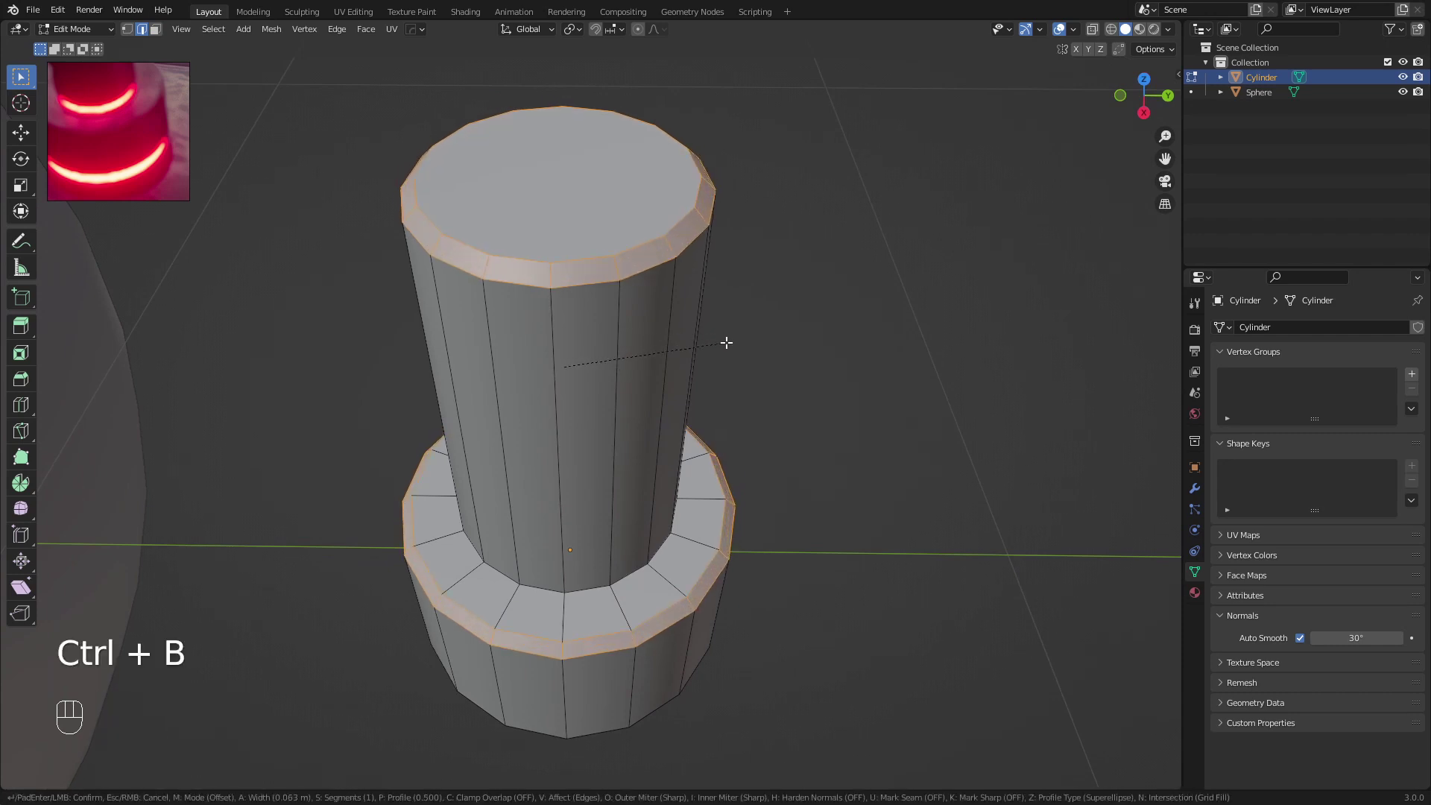
{"action": "scroll", "coordinate": [727, 342], "scroll_direction": "up", "scroll_amount": 2}
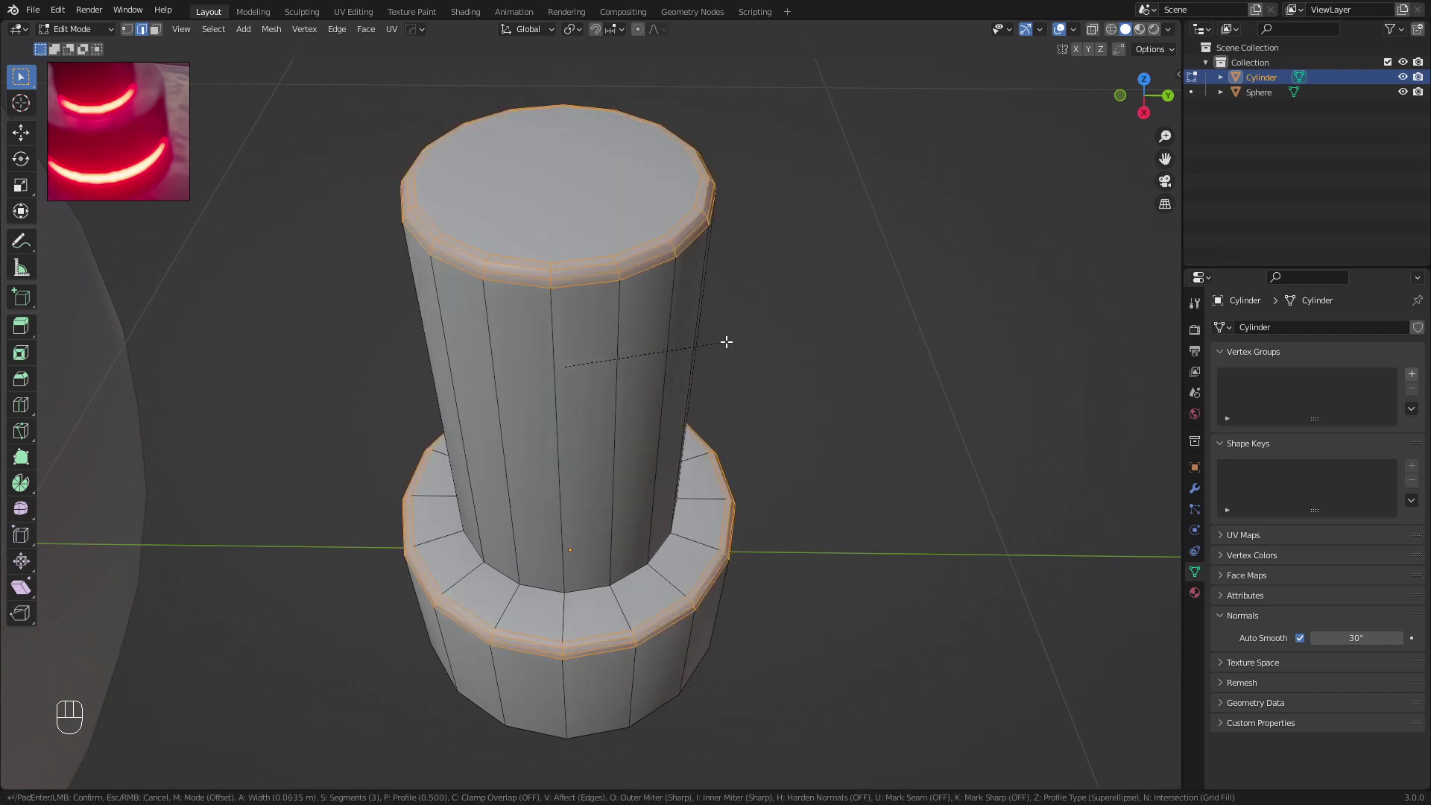
{"action": "scroll", "coordinate": [727, 342], "scroll_direction": "up", "scroll_amount": 1}
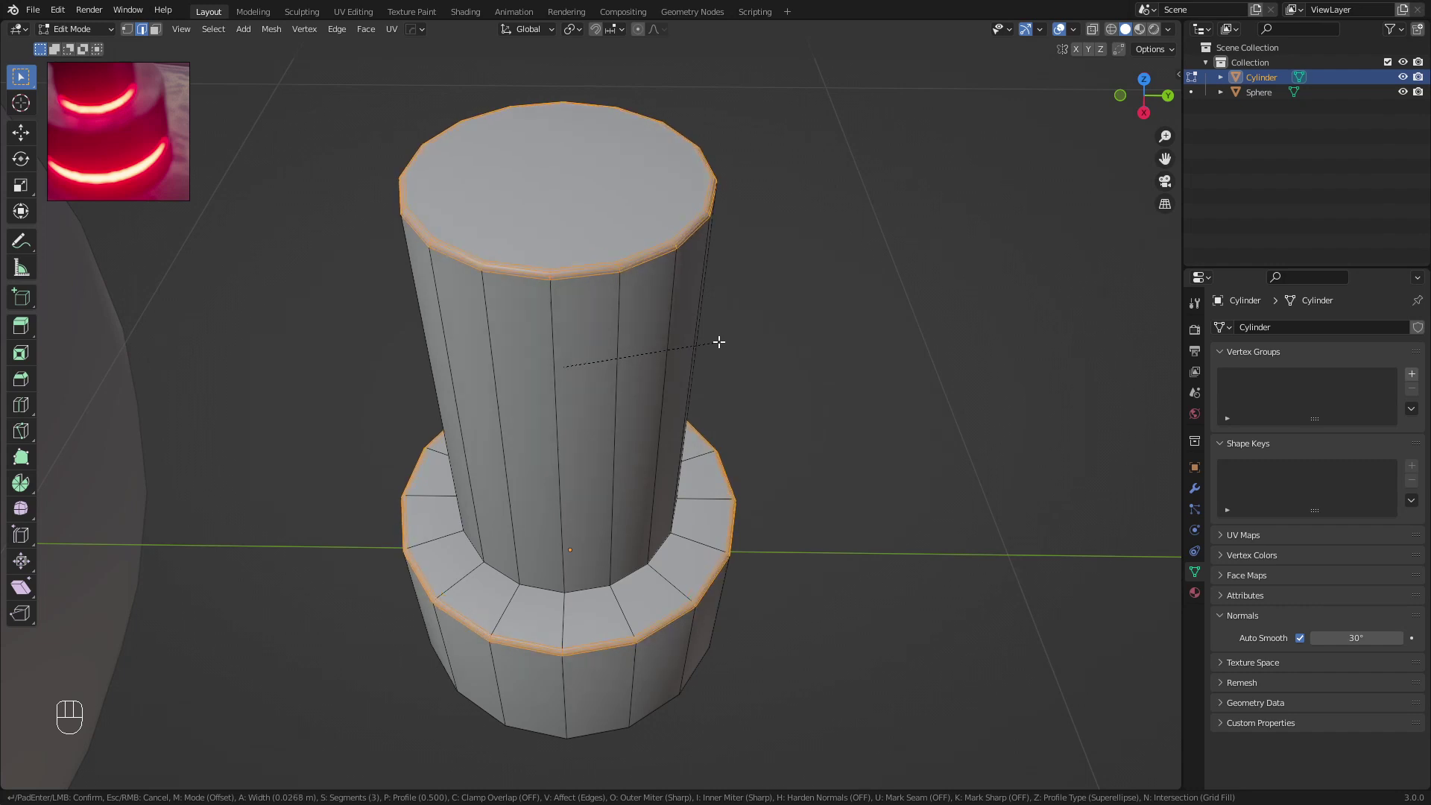
{"action": "left_click", "coordinate": [719, 342]}
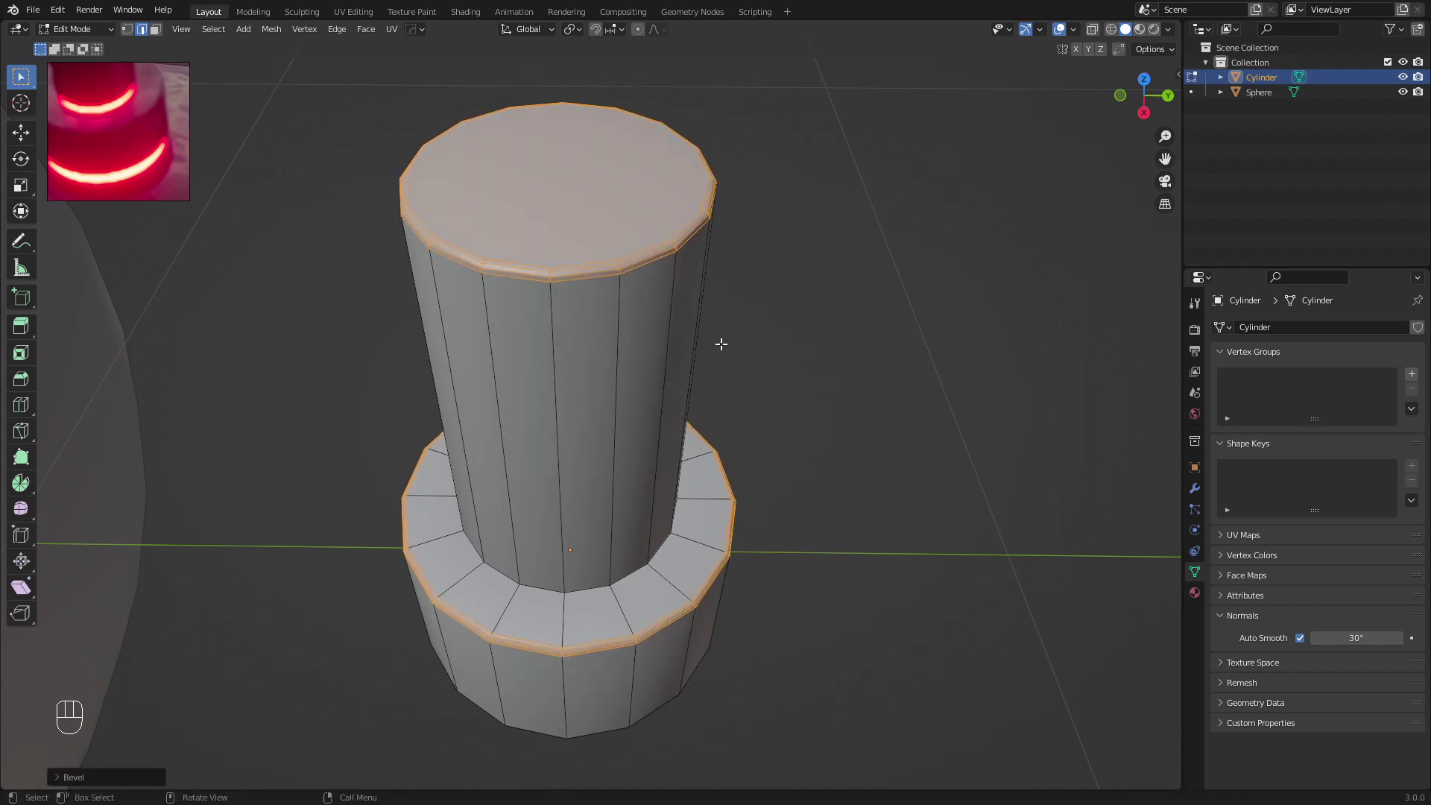
{"action": "key", "text": "Tab"}
Apply the spike object's scale
{"action": "scroll", "coordinate": [722, 344], "scroll_direction": "down", "scroll_amount": 3}
{"action": "middle_click_drag", "start_coordinate": [721, 343], "coordinate": [624, 344]}
{"action": "scroll", "coordinate": [589, 389], "scroll_direction": "up", "scroll_amount": 2}
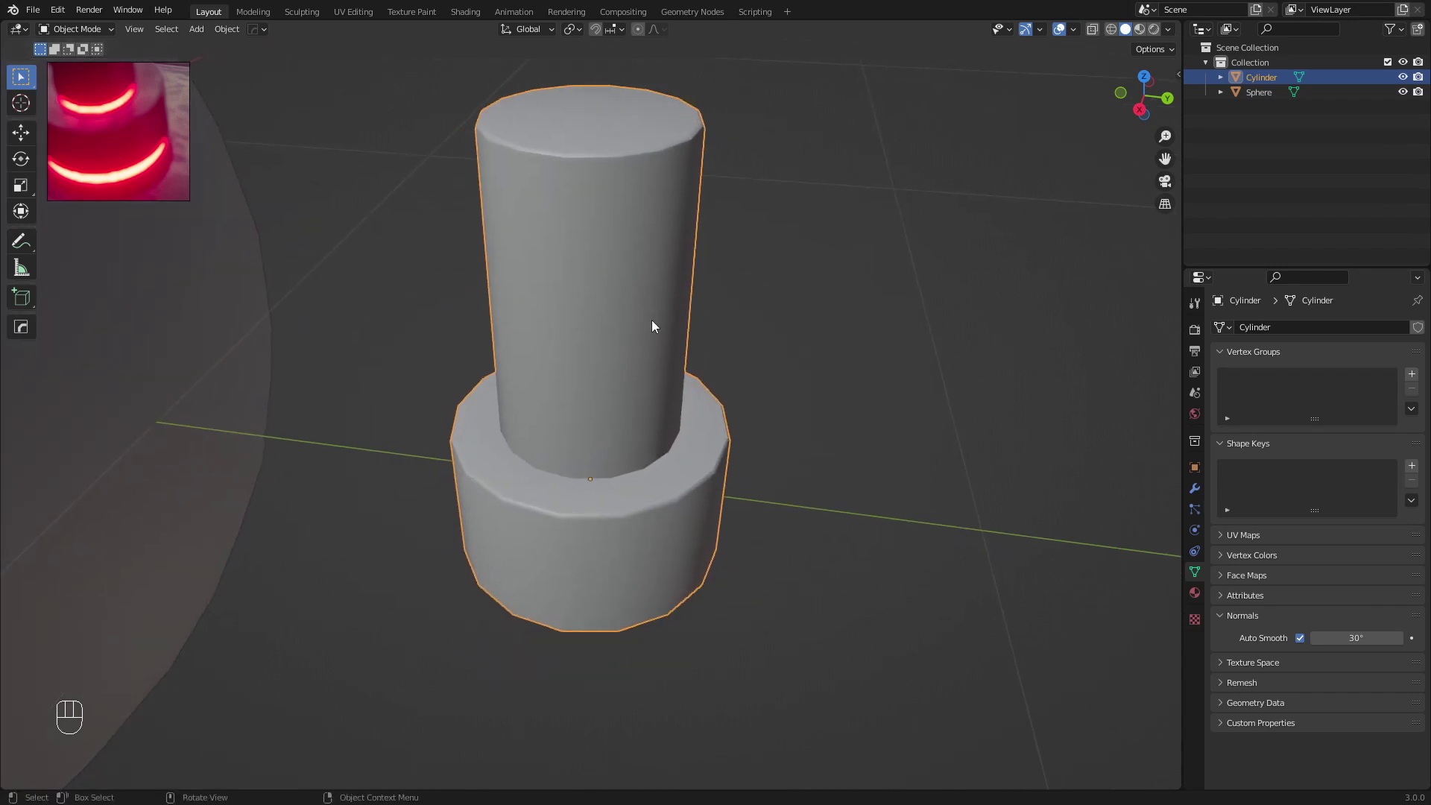
{"action": "key", "text": "ctrl+a"}
{"action": "left_click", "coordinate": [654, 381]}
{"action": "mouse_move", "coordinate": [574, 341]}
{"action": "middle_mouse_down"}
{"action": "mouse_move", "coordinate": [634, 322]}
{"action": "mouse_move", "coordinate": [579, 317]}
{"action": "middle_mouse_up"}
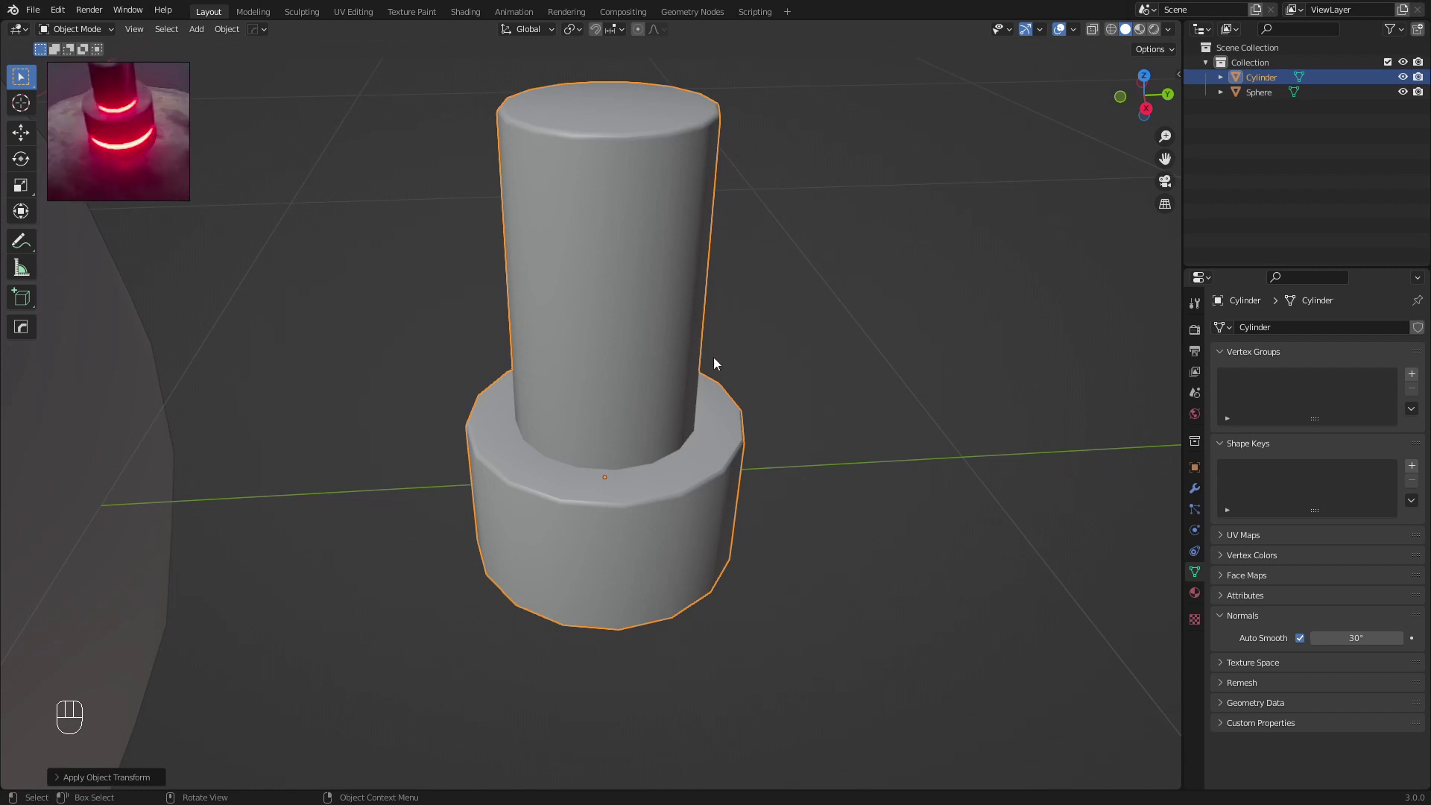
In Edit Mode, add a single loop cut around the spike's wide base and slide it below mid-height
{"action": "middle_click_drag", "start_coordinate": [714, 359], "coordinate": [696, 485]}
{"action": "key", "text": "Tab"}
{"action": "key", "text": "a"}
{"action": "key", "text": "a"}
{"action": "key", "text": "ctrl+r"}
{"action": "left_click", "coordinate": [705, 484]}
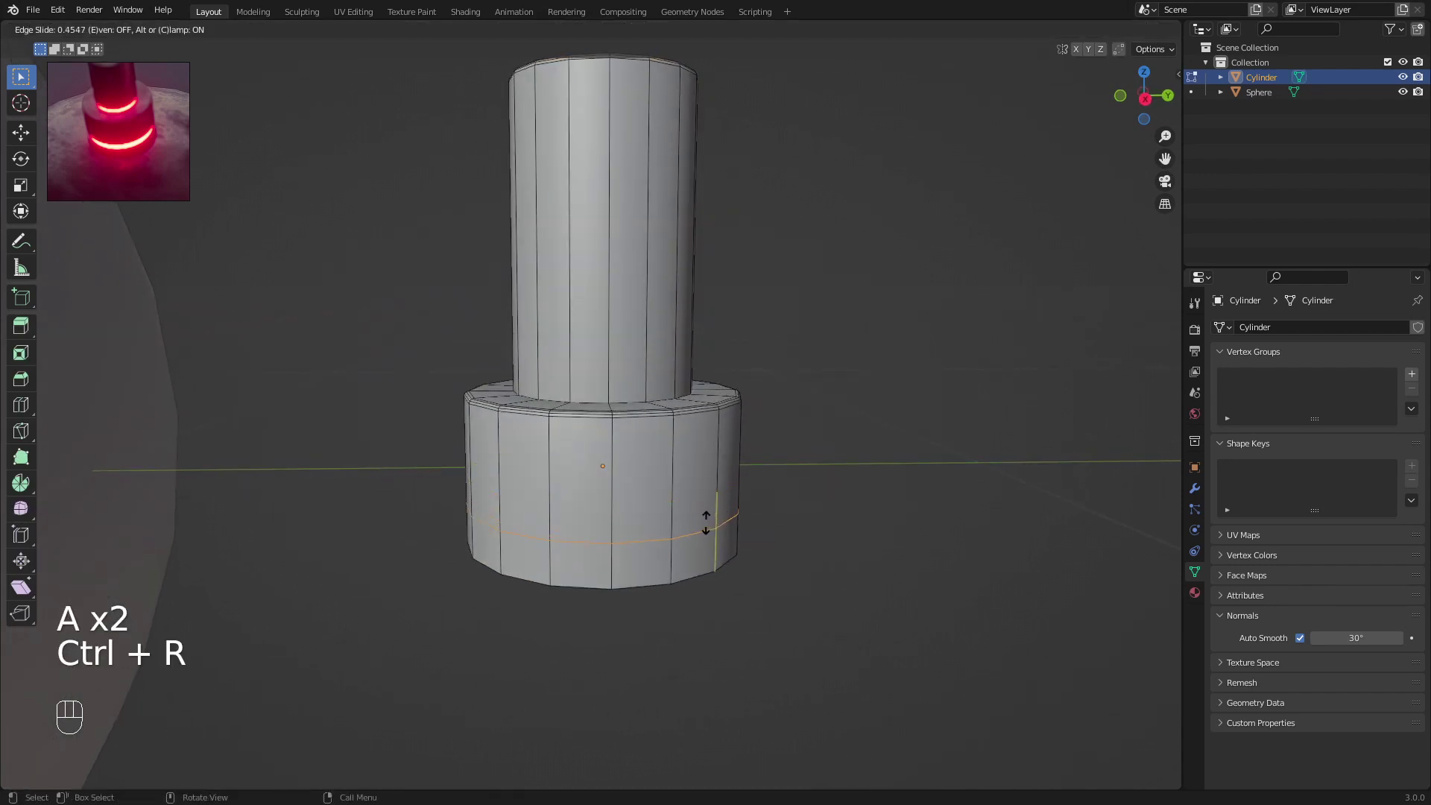
{"action": "left_click", "coordinate": [708, 524]}
In right orthographic view, bevel the new base loop into a band about 0.026 m wide with one segment
{"action": "middle_click_drag", "start_coordinate": [704, 525], "coordinate": [652, 468], "text": "shift"}
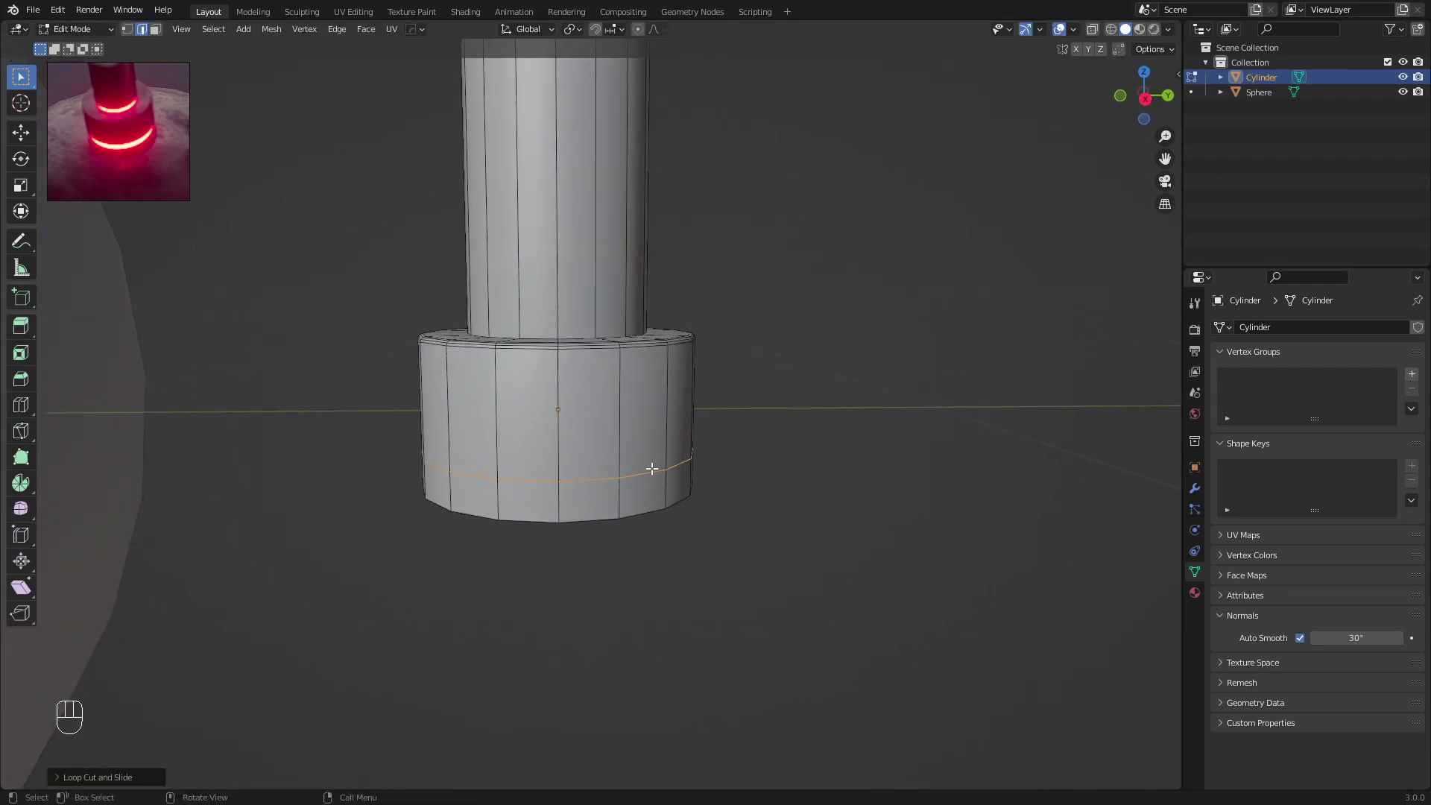
{"action": "scroll", "coordinate": [652, 468], "scroll_direction": "up", "scroll_amount": 3}
{"action": "key", "text": "KP_3"}
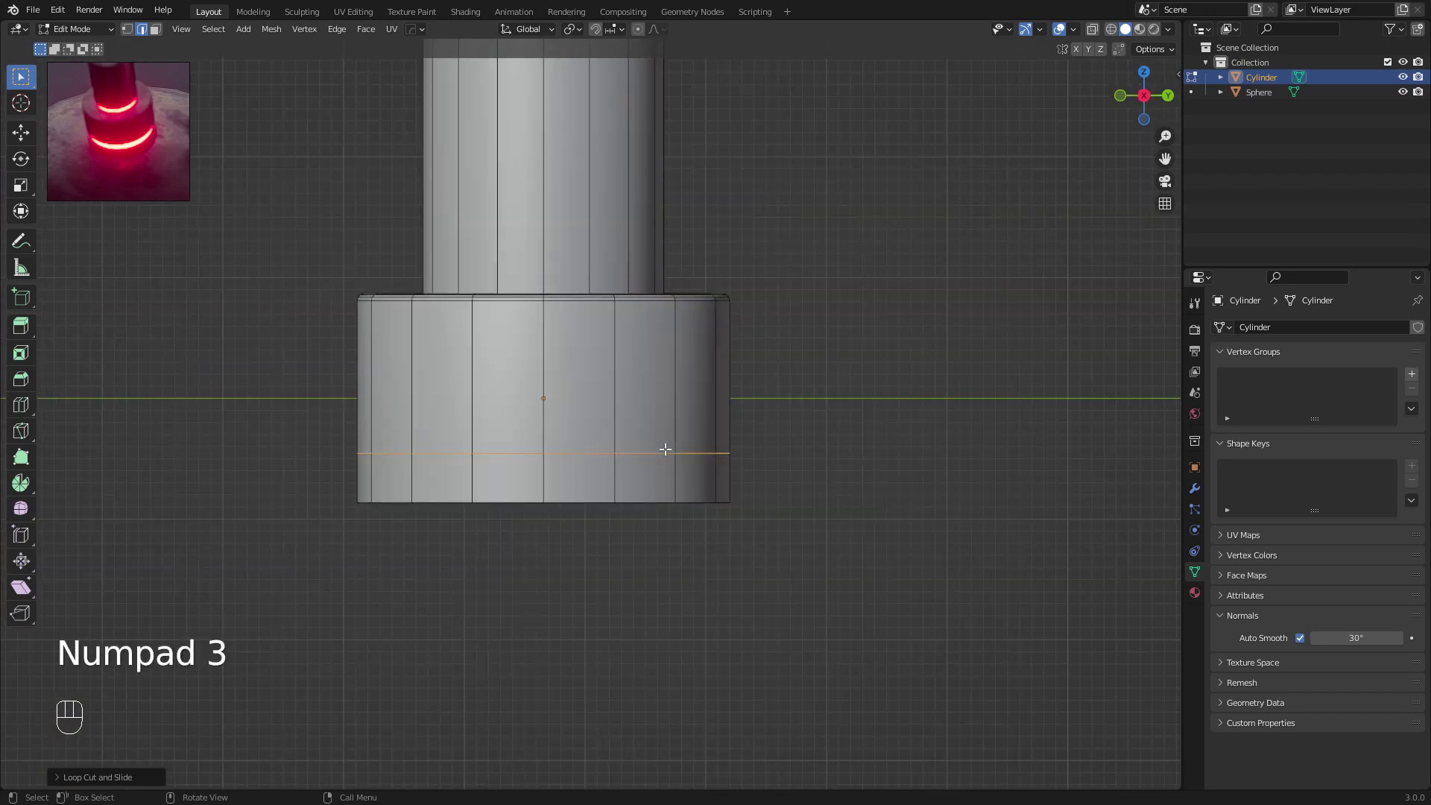
{"action": "key", "text": "ctrl+b"}
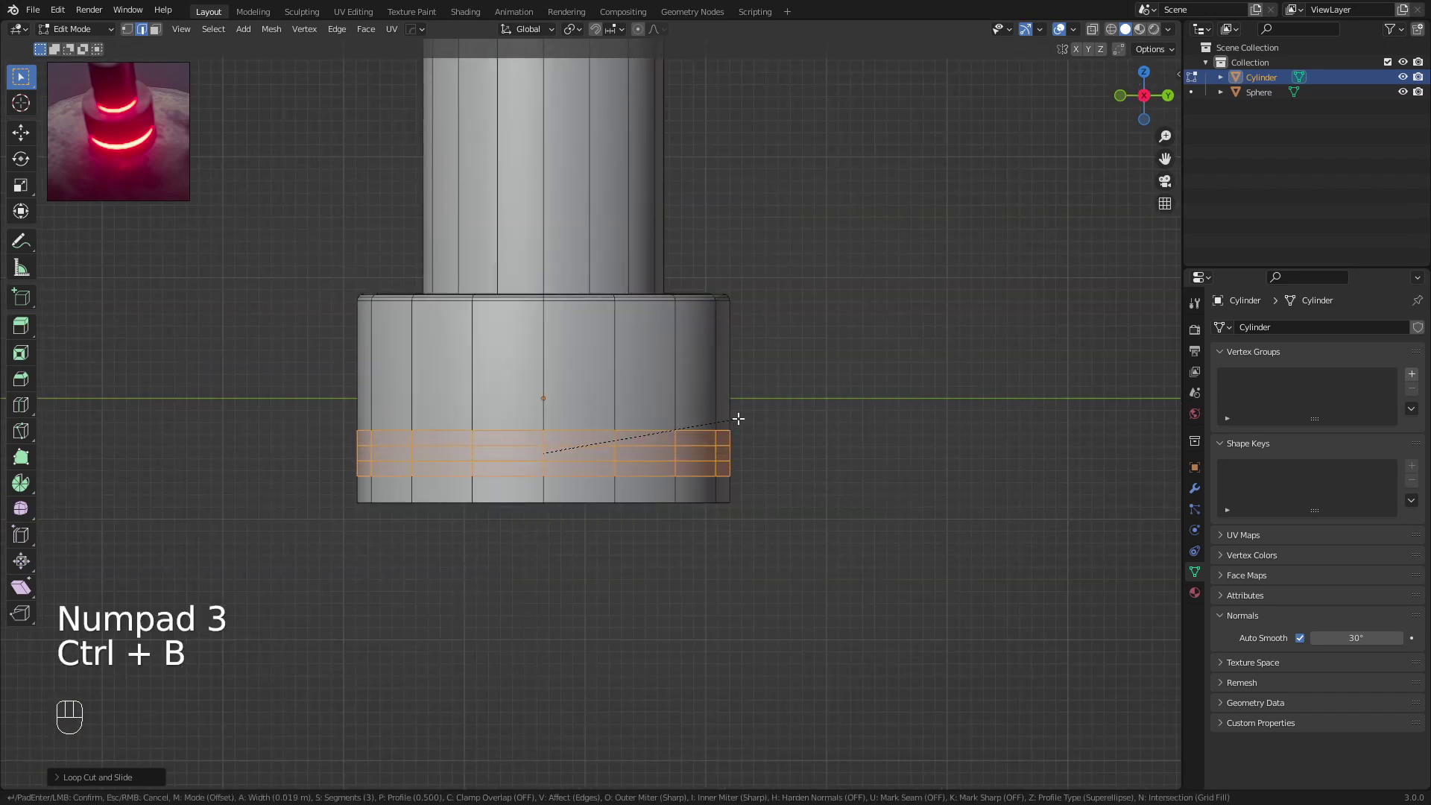
{"action": "scroll", "coordinate": [738, 419], "scroll_direction": "down", "scroll_amount": 2}
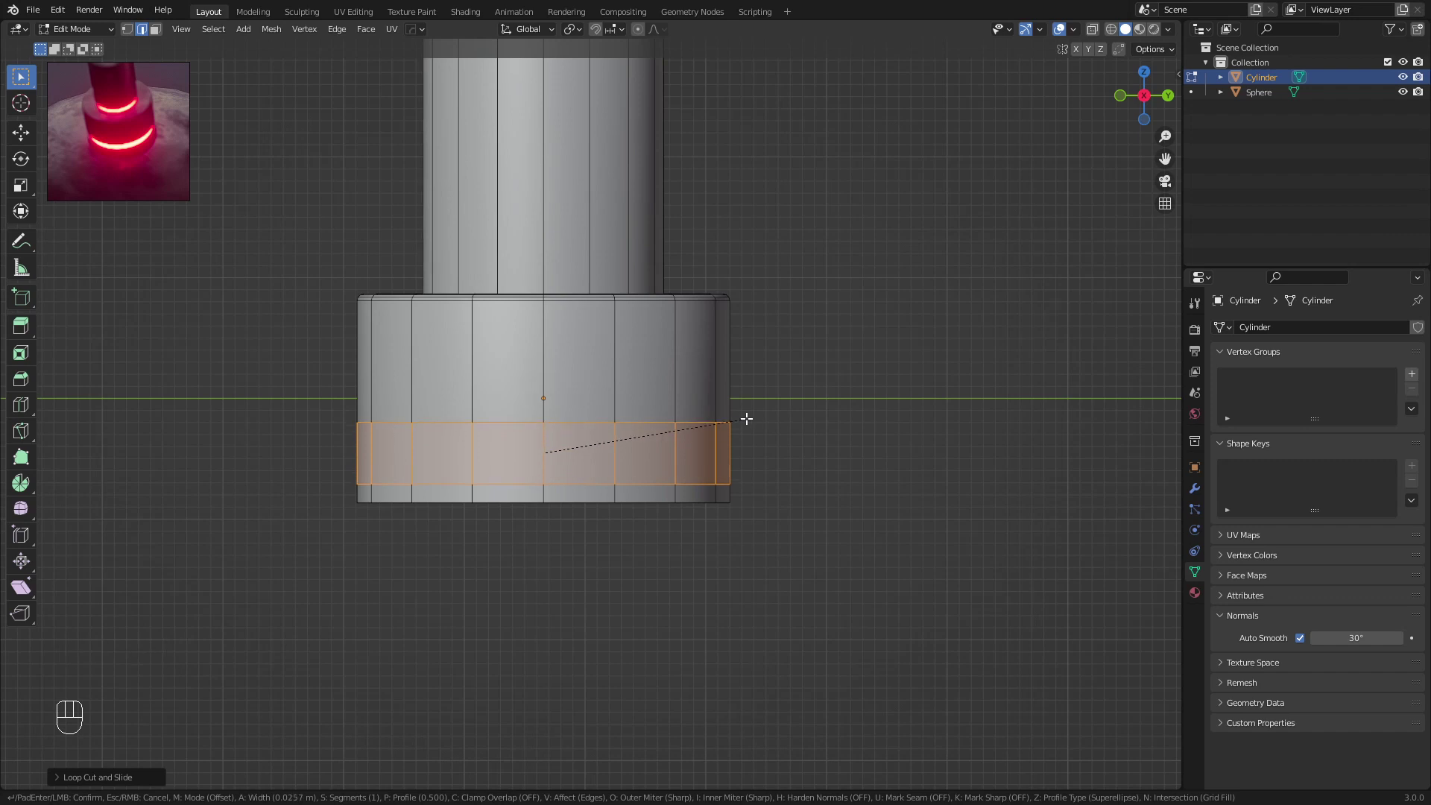
{"action": "left_click", "coordinate": [746, 421]}
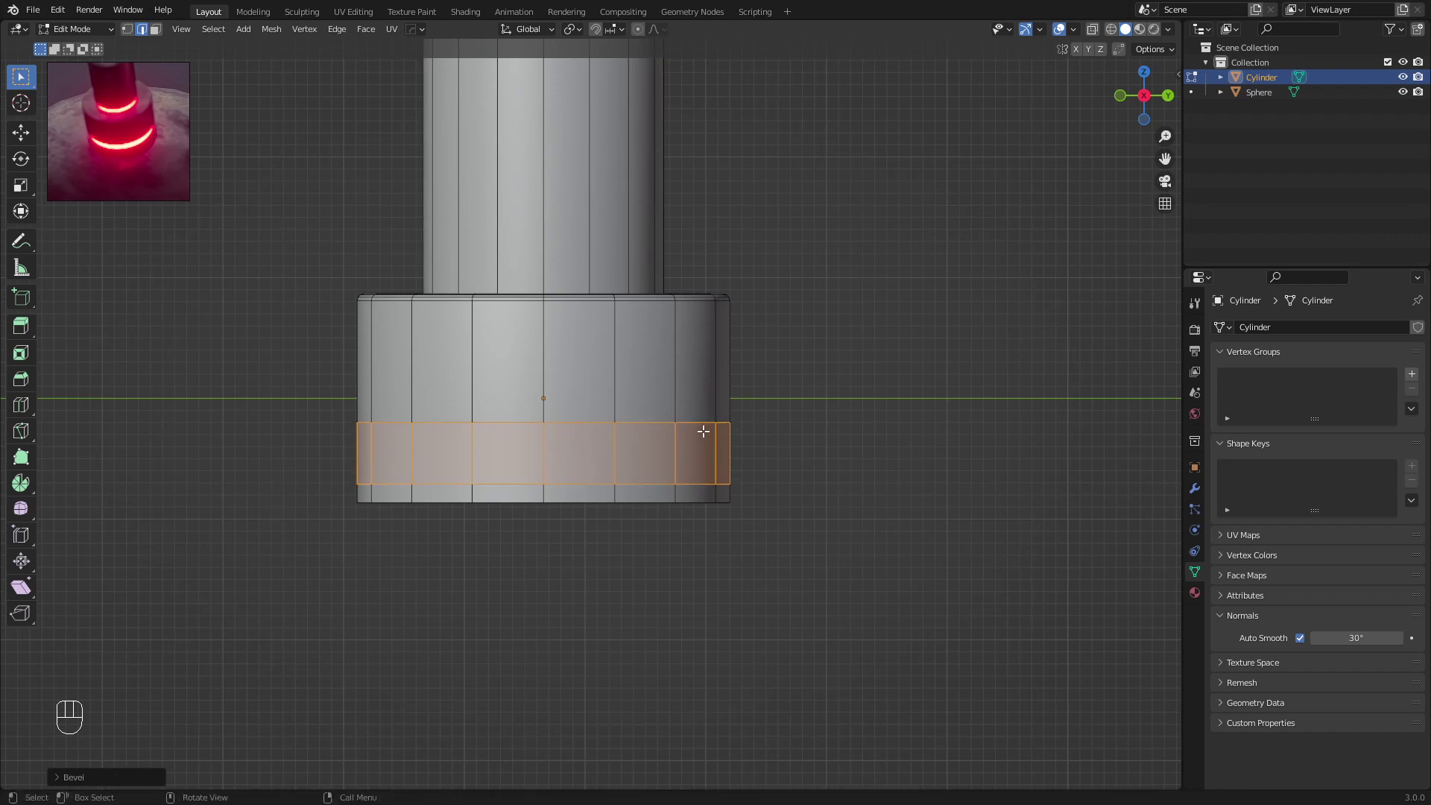
Move the selected band up along Z until it sits just below the middle of the base
{"action": "key", "text": "g"}
{"action": "key", "text": "z"}
{"action": "left_click", "coordinate": [707, 405]}
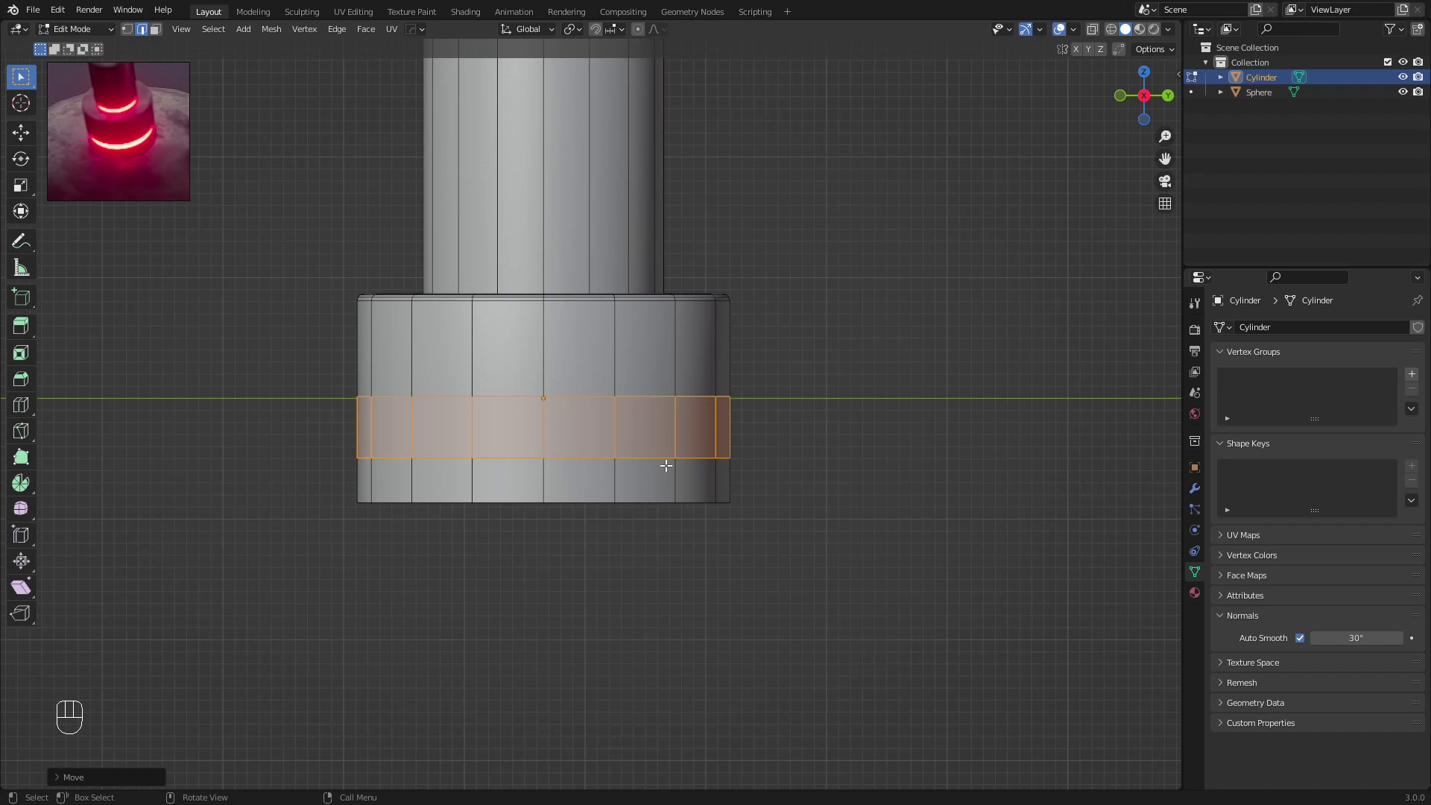
{"action": "key", "text": "g"}
{"action": "key", "text": "z"}
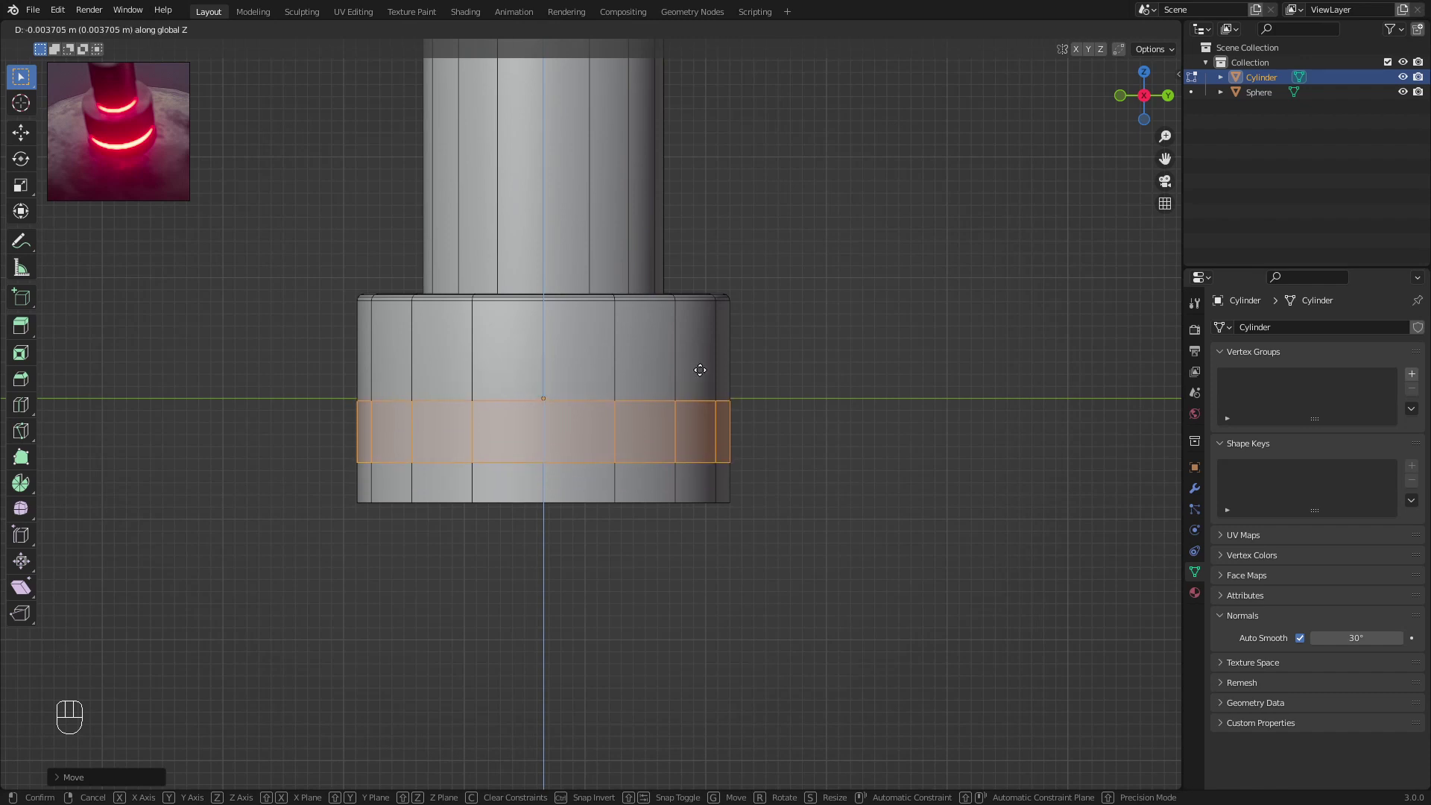
{"action": "left_click", "coordinate": [700, 366]}
Nudge the band slightly higher so its upper edge lies level with the object's origin
{"action": "middle_click_drag", "start_coordinate": [700, 368], "coordinate": [691, 324]}
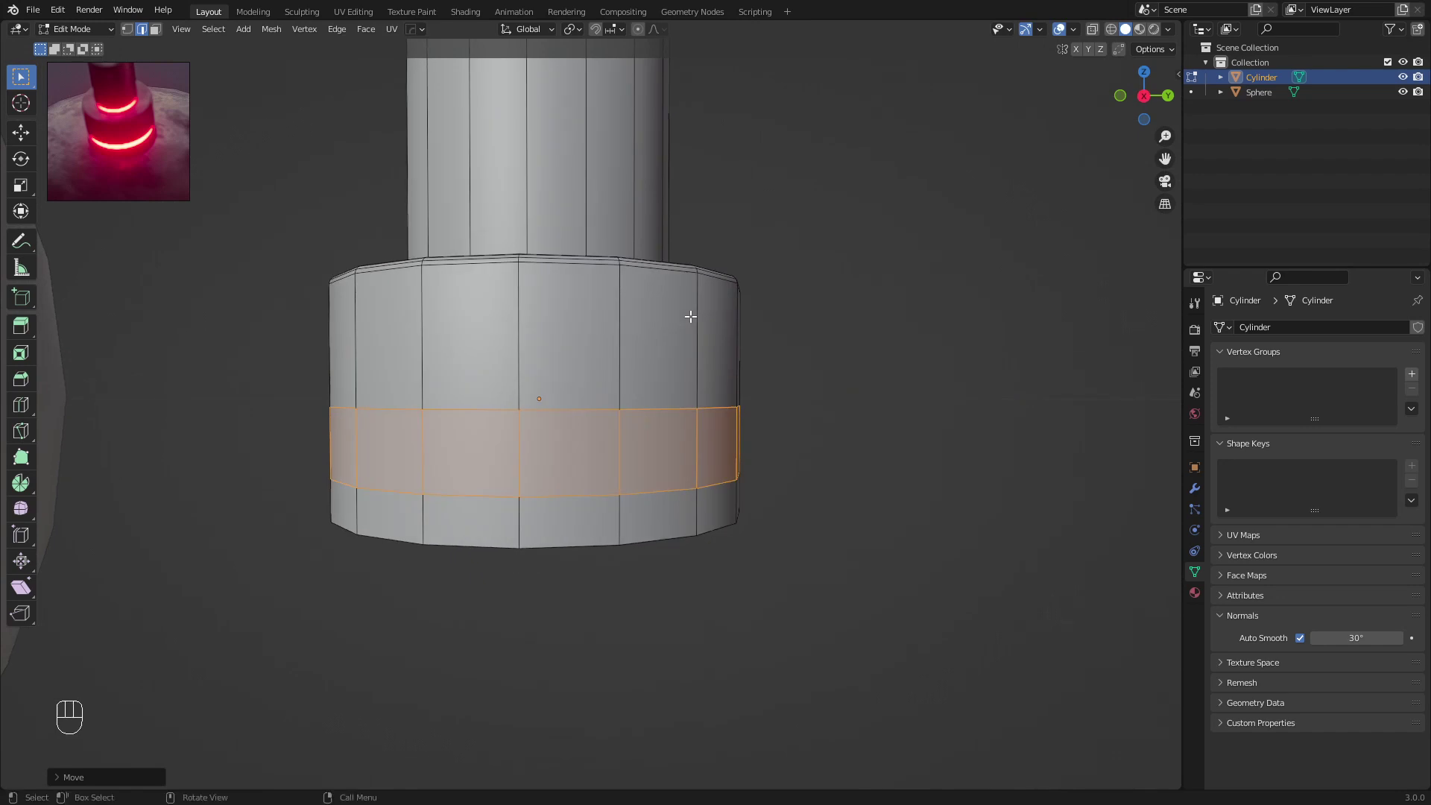
{"action": "key", "text": "KP_3"}
{"action": "key", "text": "g"}
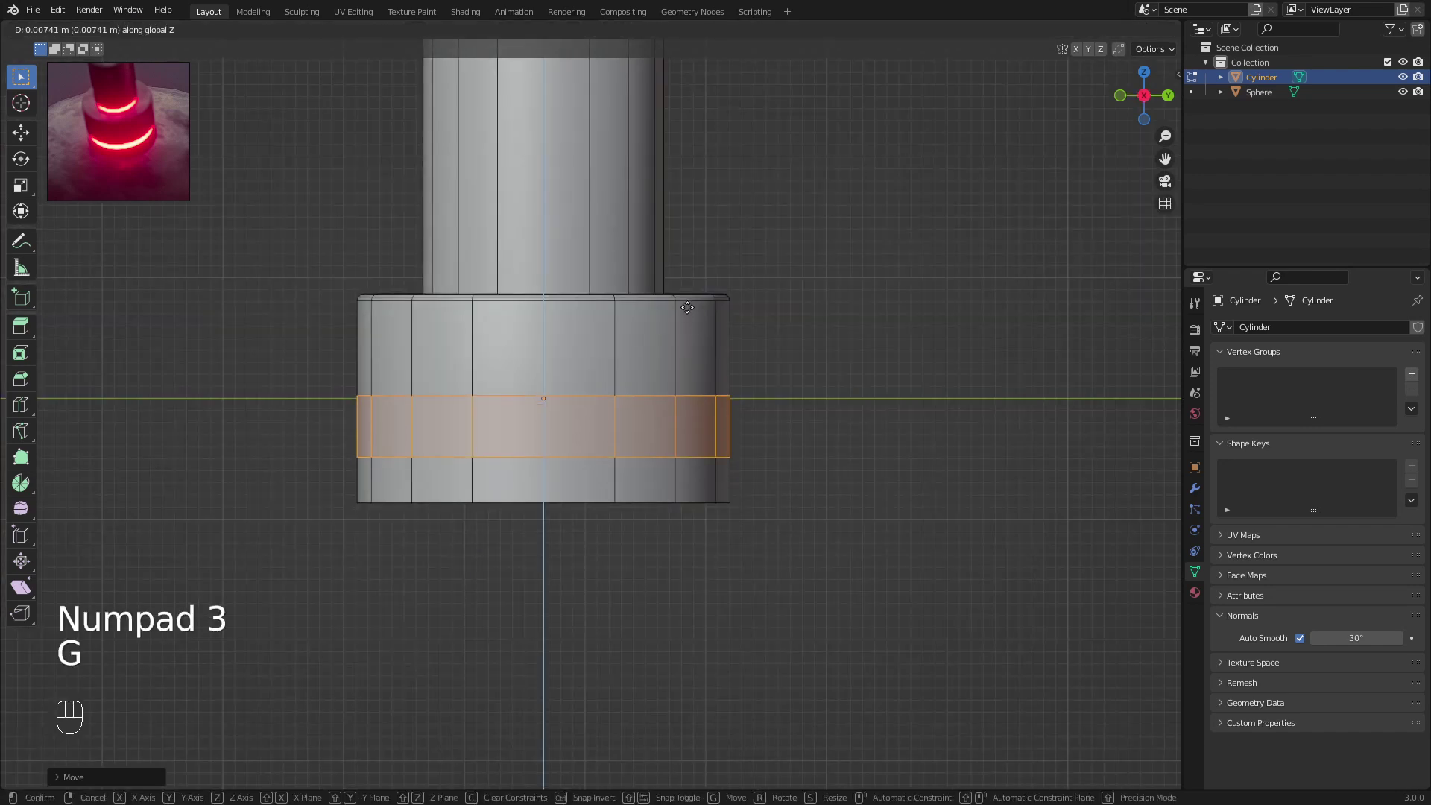
{"action": "key", "text": "g"}
{"action": "left_click", "coordinate": [688, 307]}
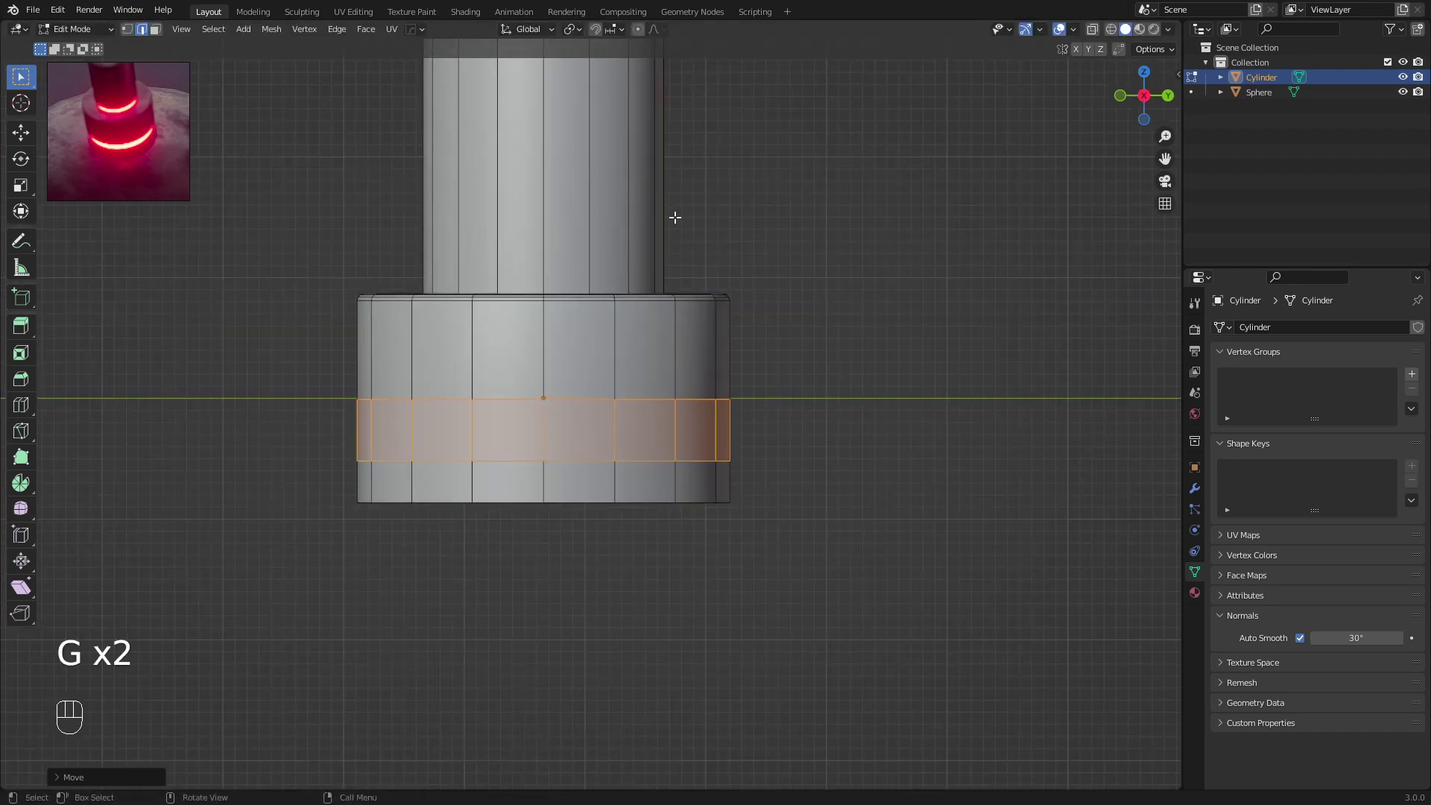
{"action": "middle_click_drag", "start_coordinate": [675, 218], "coordinate": [631, 303]}
{"action": "scroll", "coordinate": [637, 224], "scroll_direction": "up", "scroll_amount": 2}
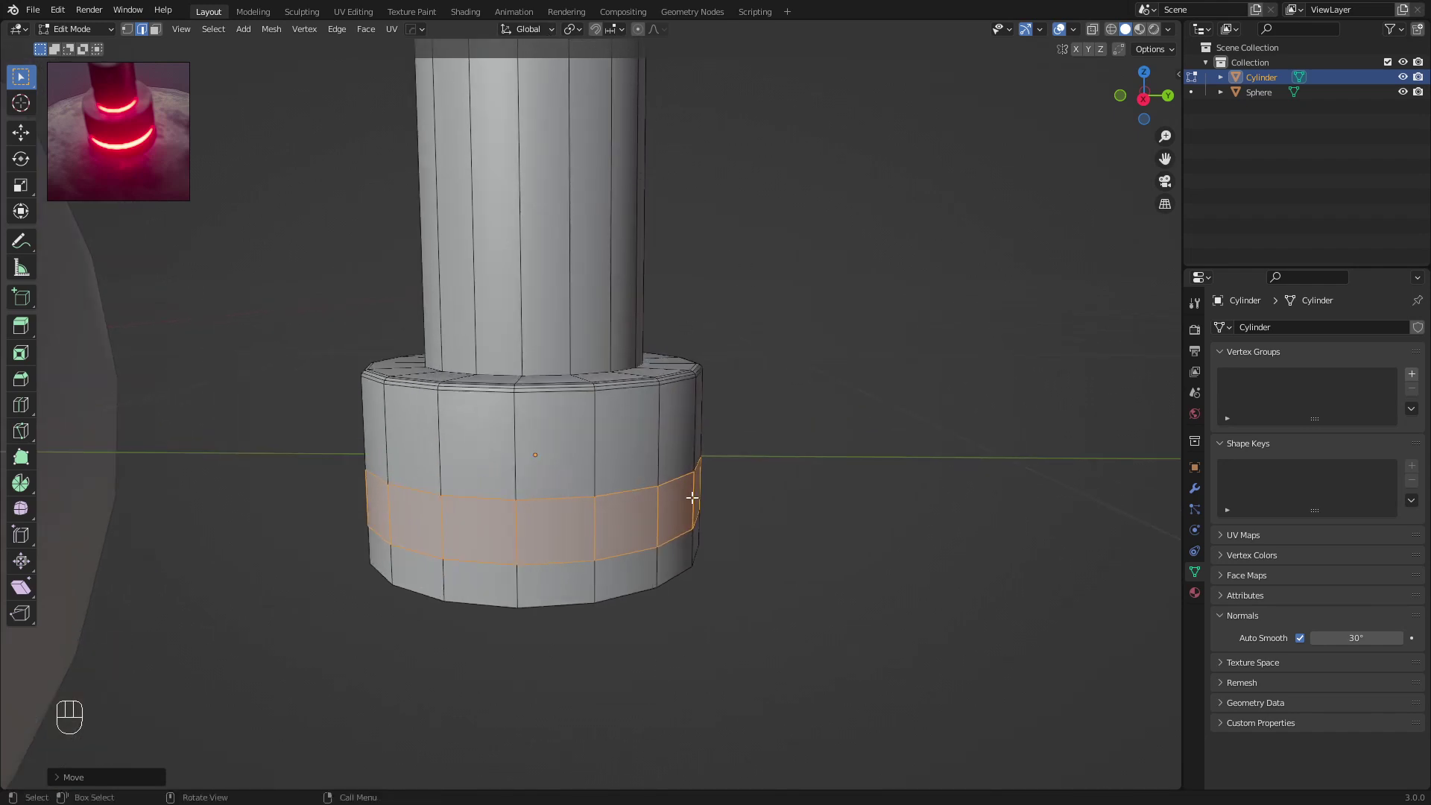
Set the transform orientation to Normal
{"action": "left_click", "coordinate": [520, 28]}
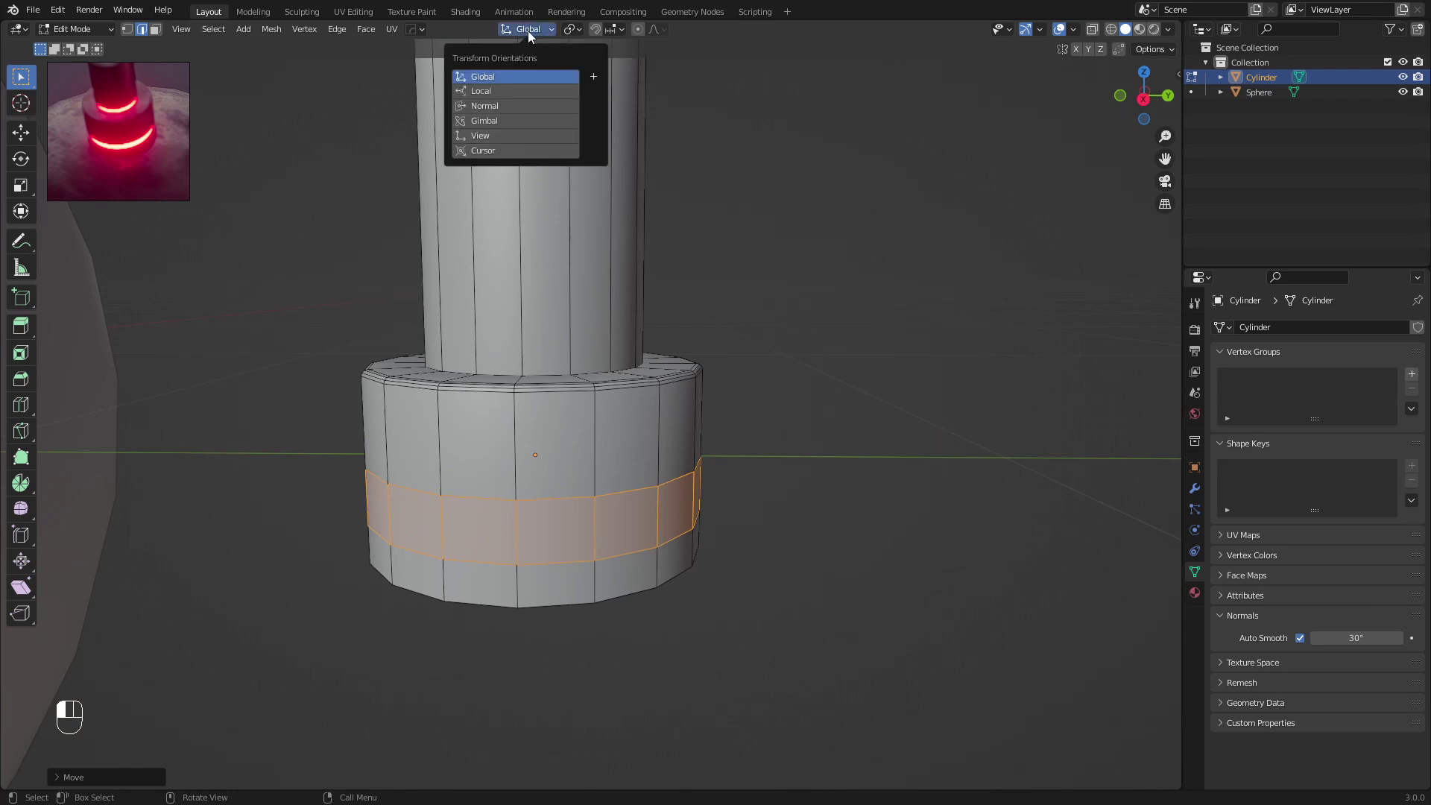
{"action": "left_click", "coordinate": [477, 106]}
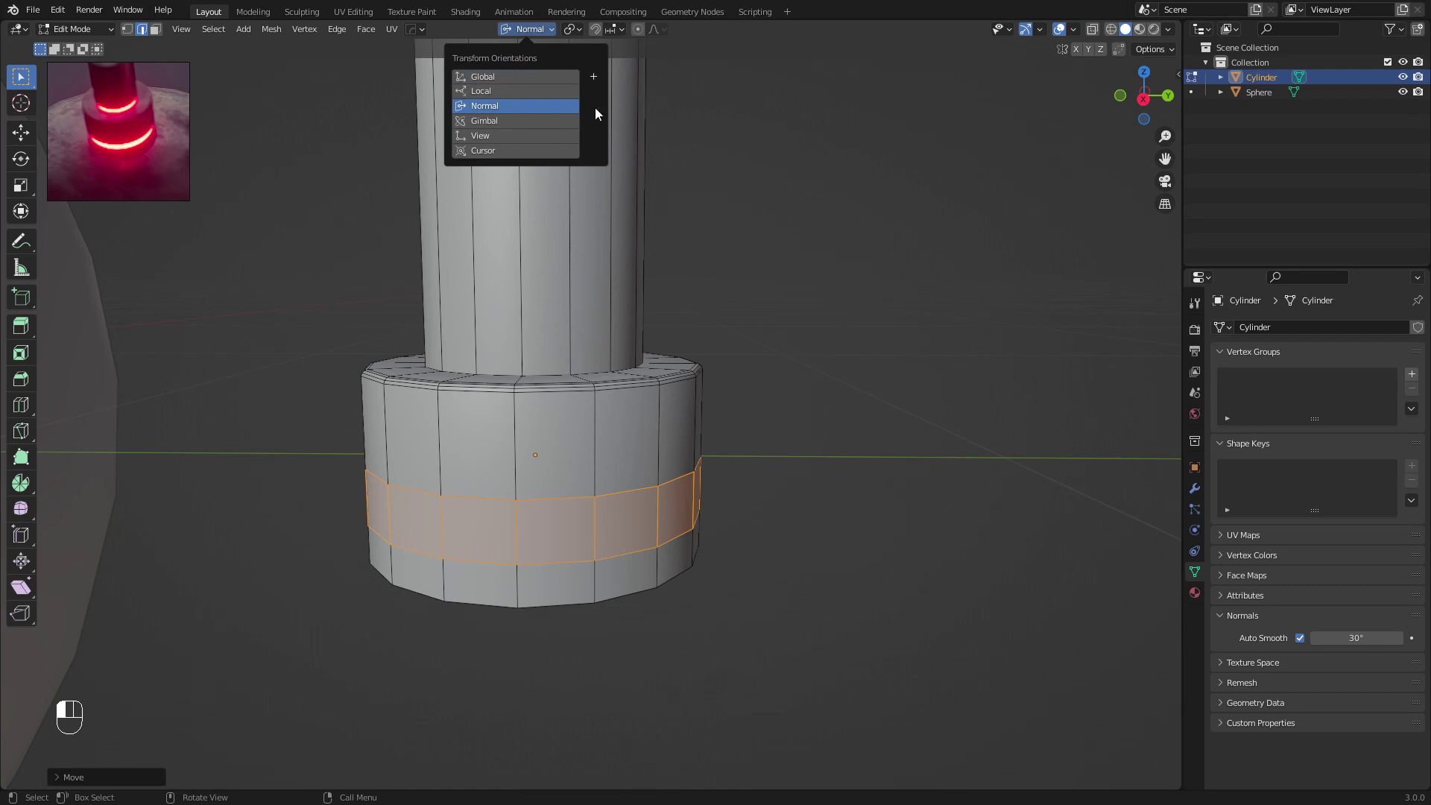
{"action": "middle_click_drag", "start_coordinate": [813, 431], "coordinate": [878, 435]}
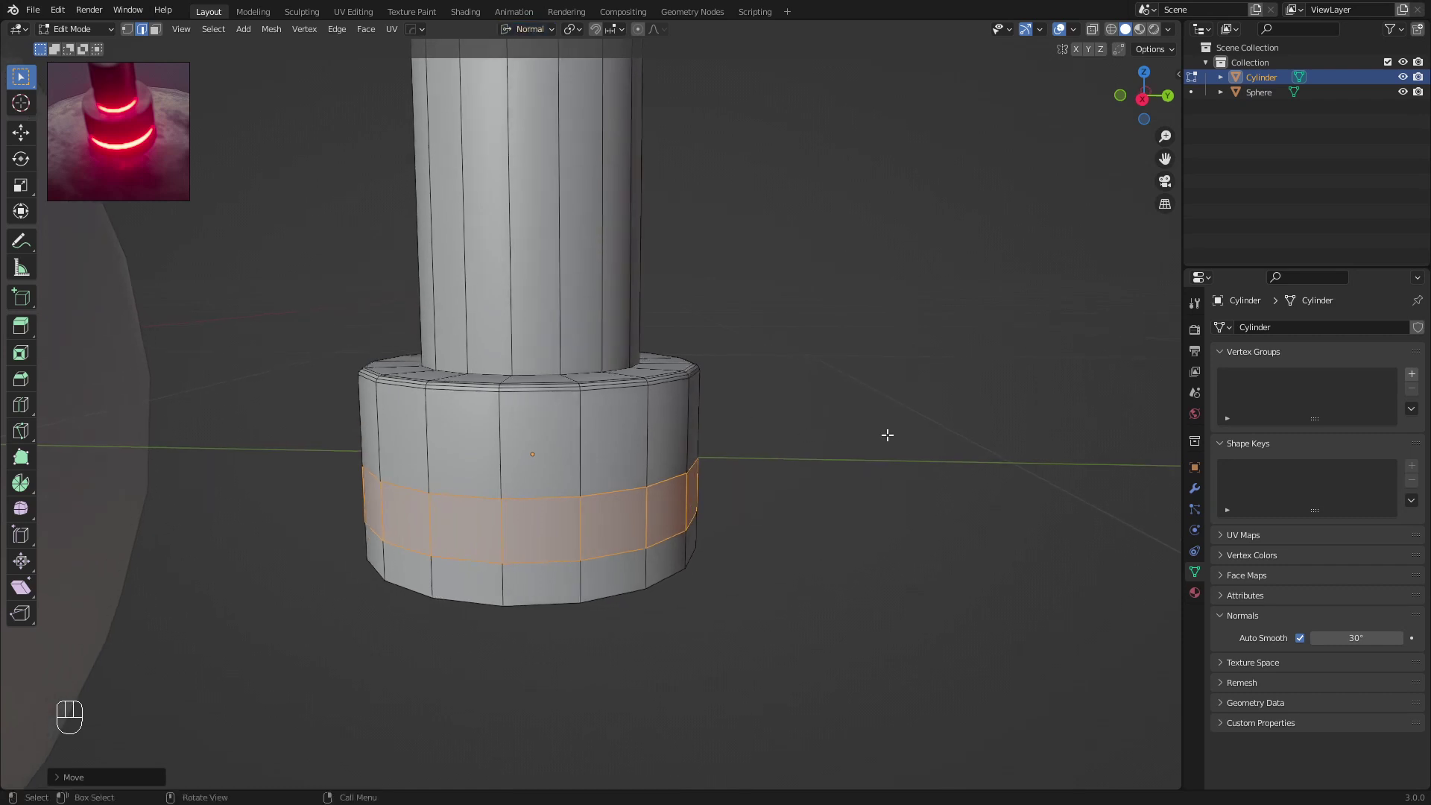
Extrude the selected band and scale it inward to about 0.93, forming a recessed groove around the base
{"action": "key", "text": "e"}
{"action": "key", "text": "s"}
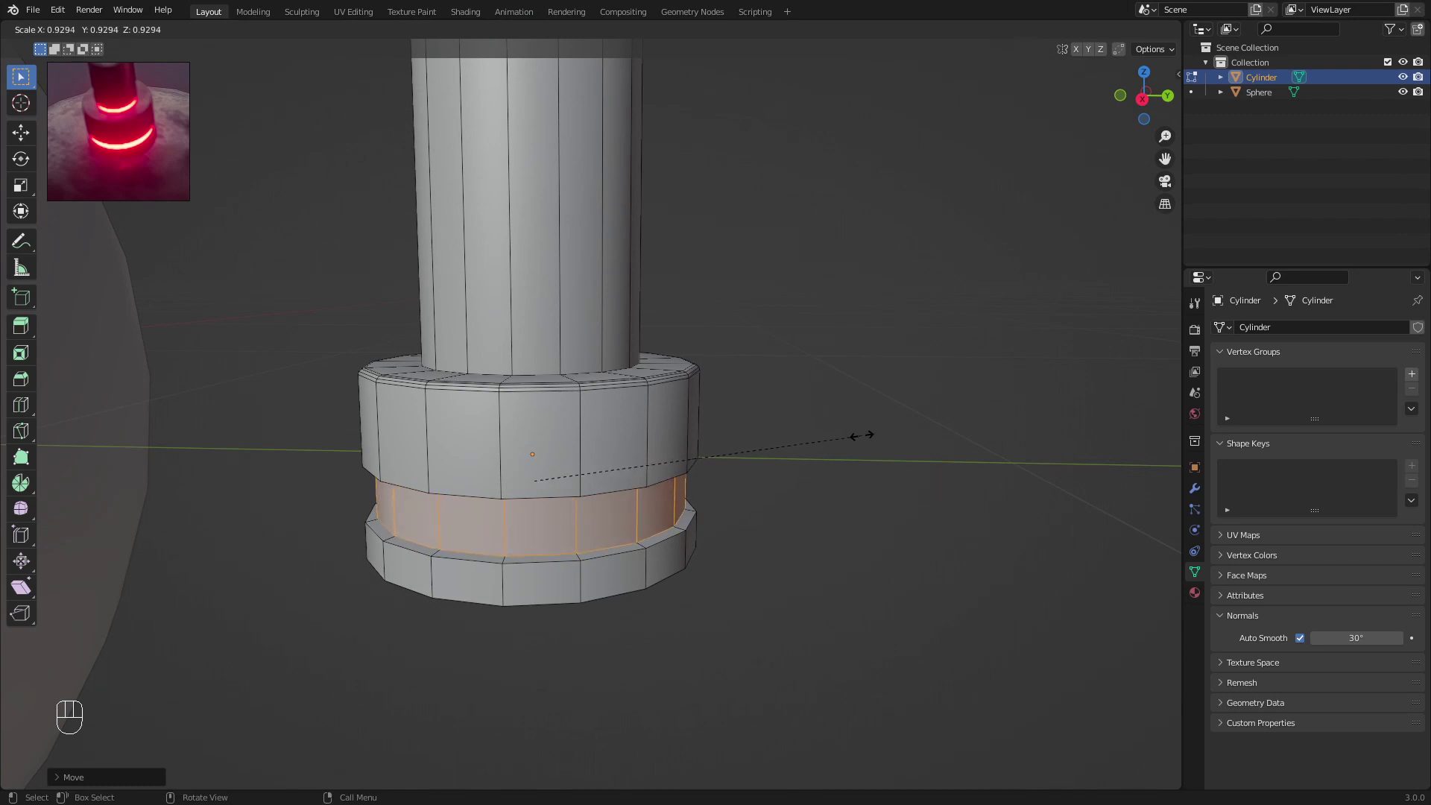
{"action": "left_click", "coordinate": [862, 435]}
{"action": "key", "text": "Tab"}
{"action": "scroll", "coordinate": [668, 377], "scroll_direction": "down", "scroll_amount": 4}
{"action": "scroll", "coordinate": [637, 445], "scroll_direction": "up", "scroll_amount": 2}
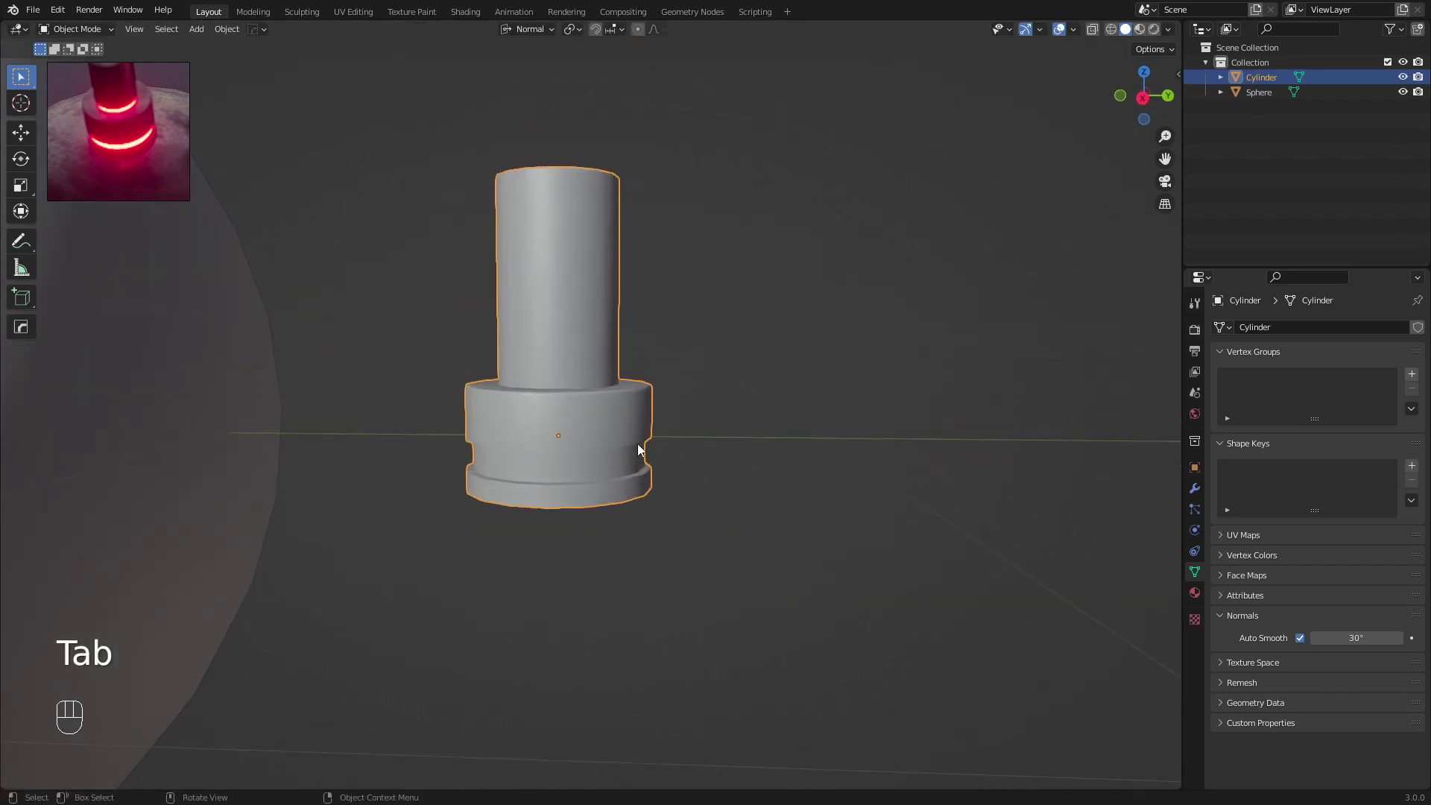
{"action": "middle_click_drag", "start_coordinate": [601, 463], "coordinate": [655, 415]}
{"action": "scroll", "coordinate": [660, 445], "scroll_direction": "up", "scroll_amount": 3}
{"action": "key", "text": "Tab"}
{"action": "key", "text": "s"}
{"action": "right_click", "coordinate": [755, 405]}
Deselect everything and, in right orthographic view, add an edge loop around the shaft just above the base
{"action": "middle_click_drag", "start_coordinate": [758, 403], "coordinate": [678, 356]}
{"action": "key", "text": "a"}
{"action": "key", "text": "a"}
{"action": "middle_click_drag", "start_coordinate": [686, 404], "coordinate": [673, 383]}
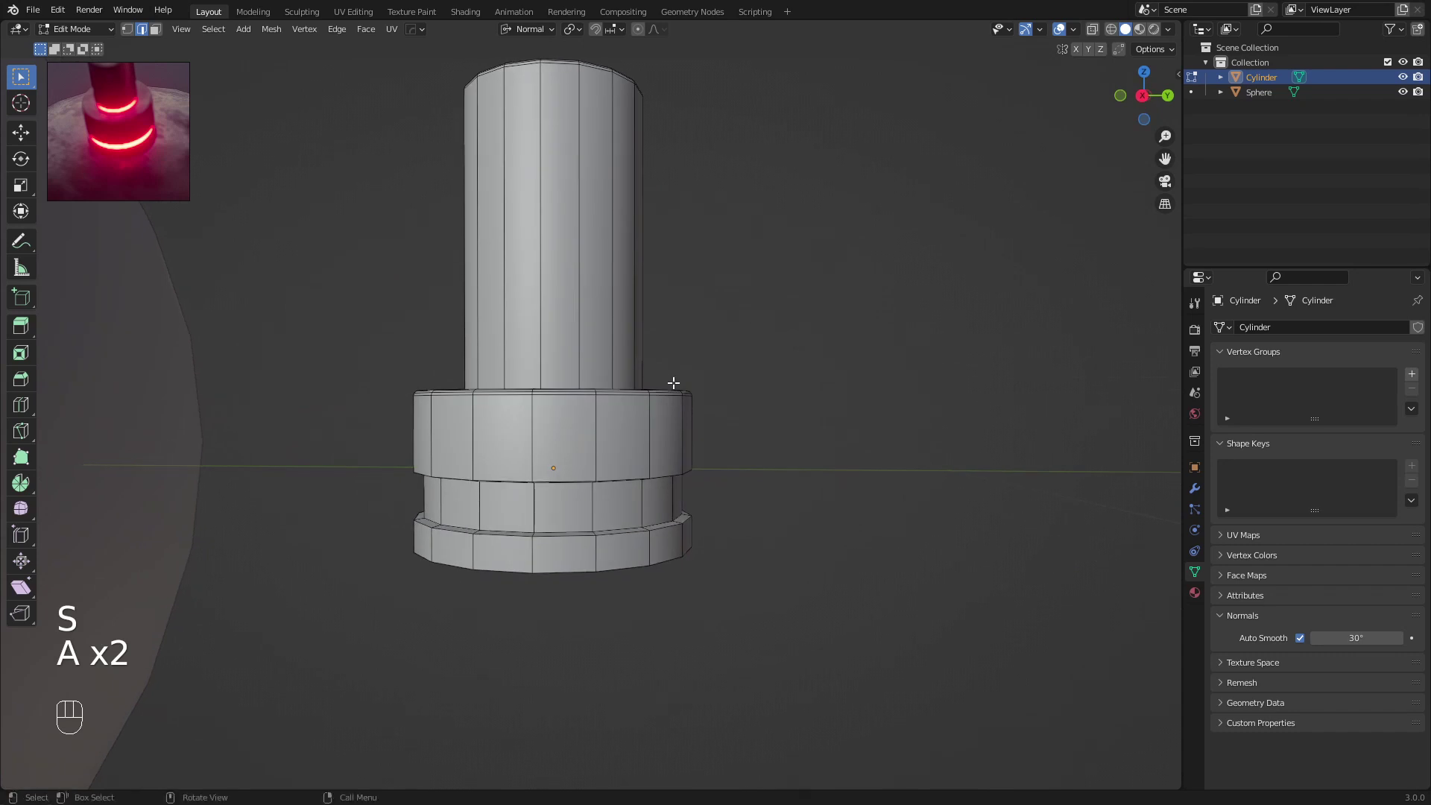
{"action": "key", "text": "KP_1"}
{"action": "key", "text": "KP_3"}
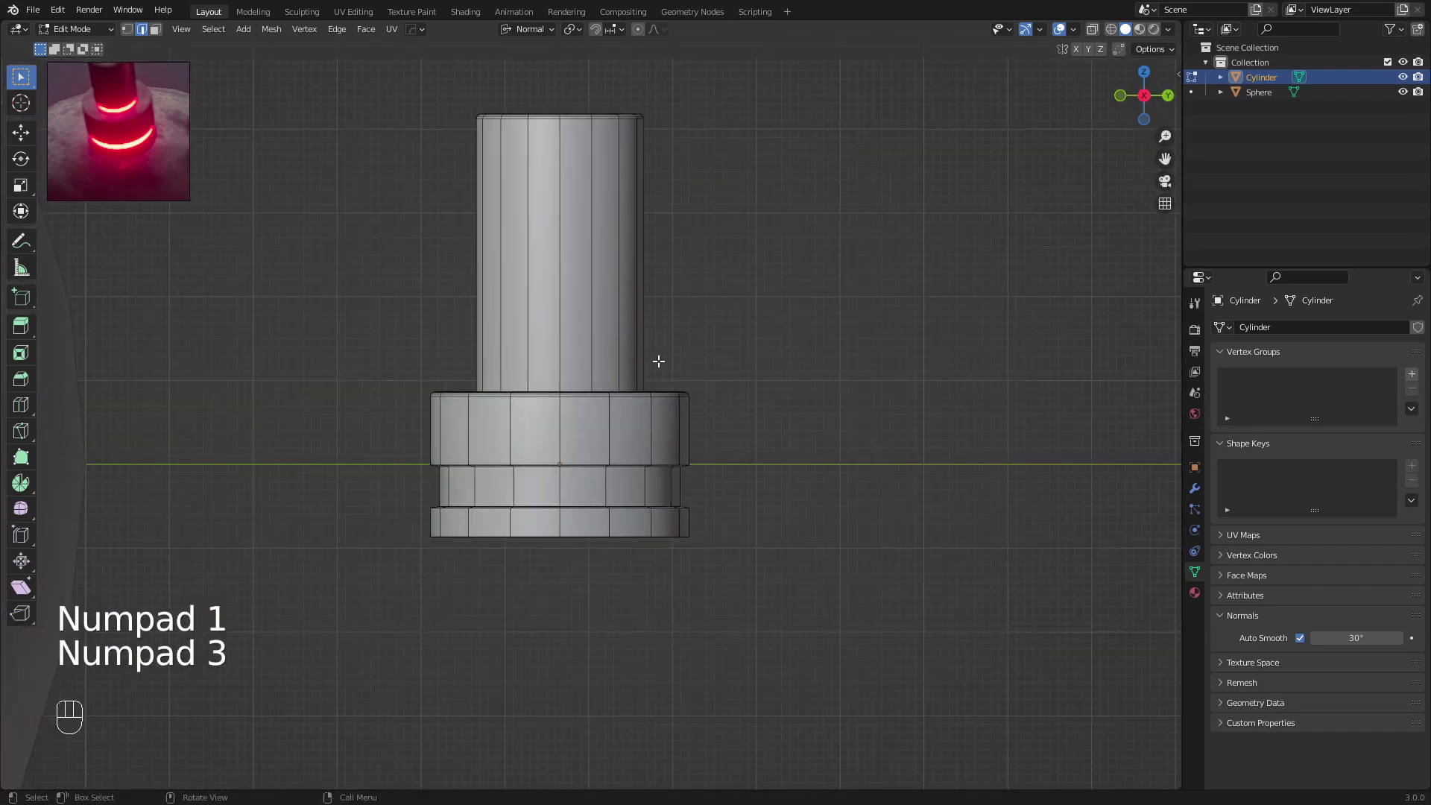
{"action": "key", "text": "ctrl+r"}
{"action": "left_click", "coordinate": [605, 277]}
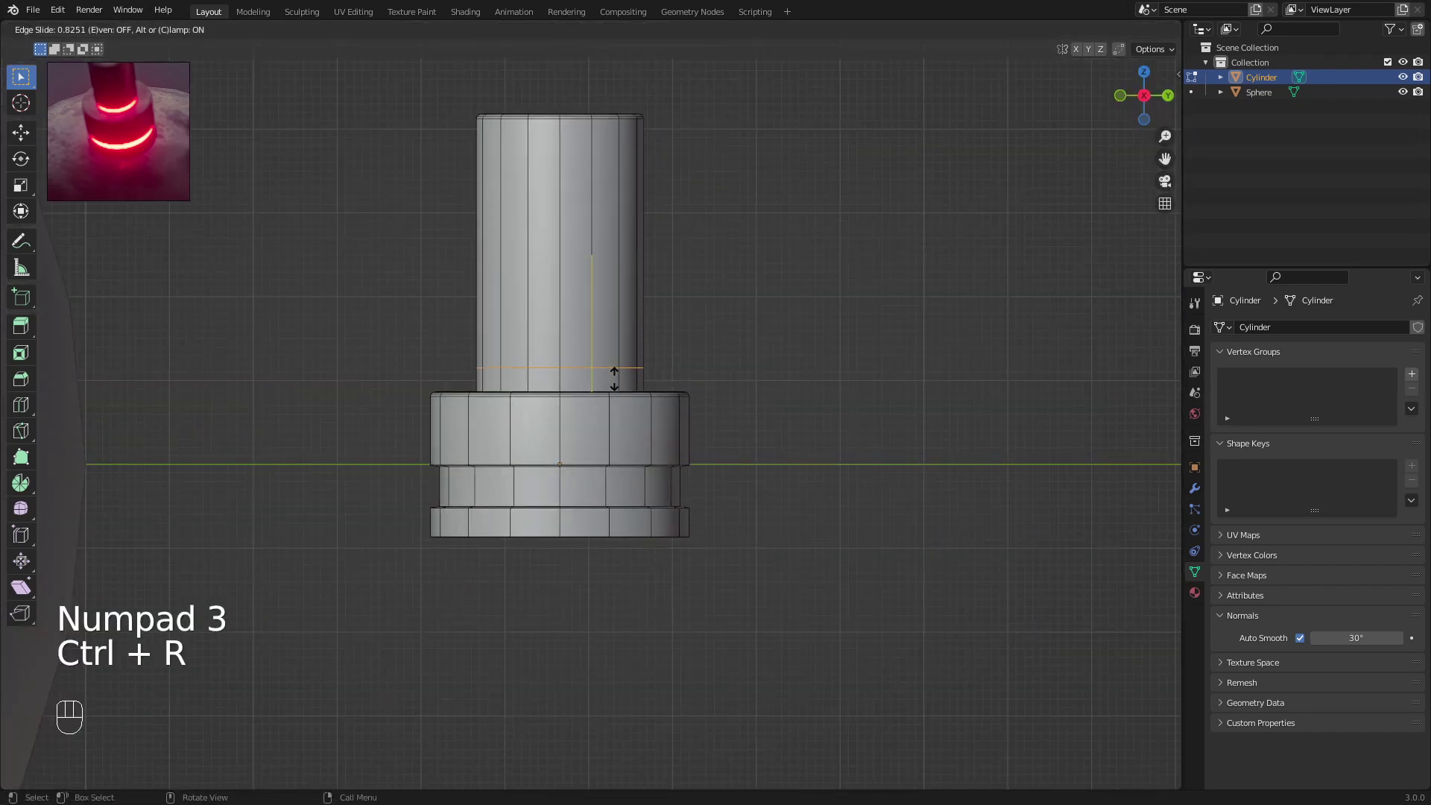
{"action": "left_click", "coordinate": [614, 376]}
Switch to wireframe shading and select all vertices of the base's recessed groove
{"action": "key", "text": "z"}
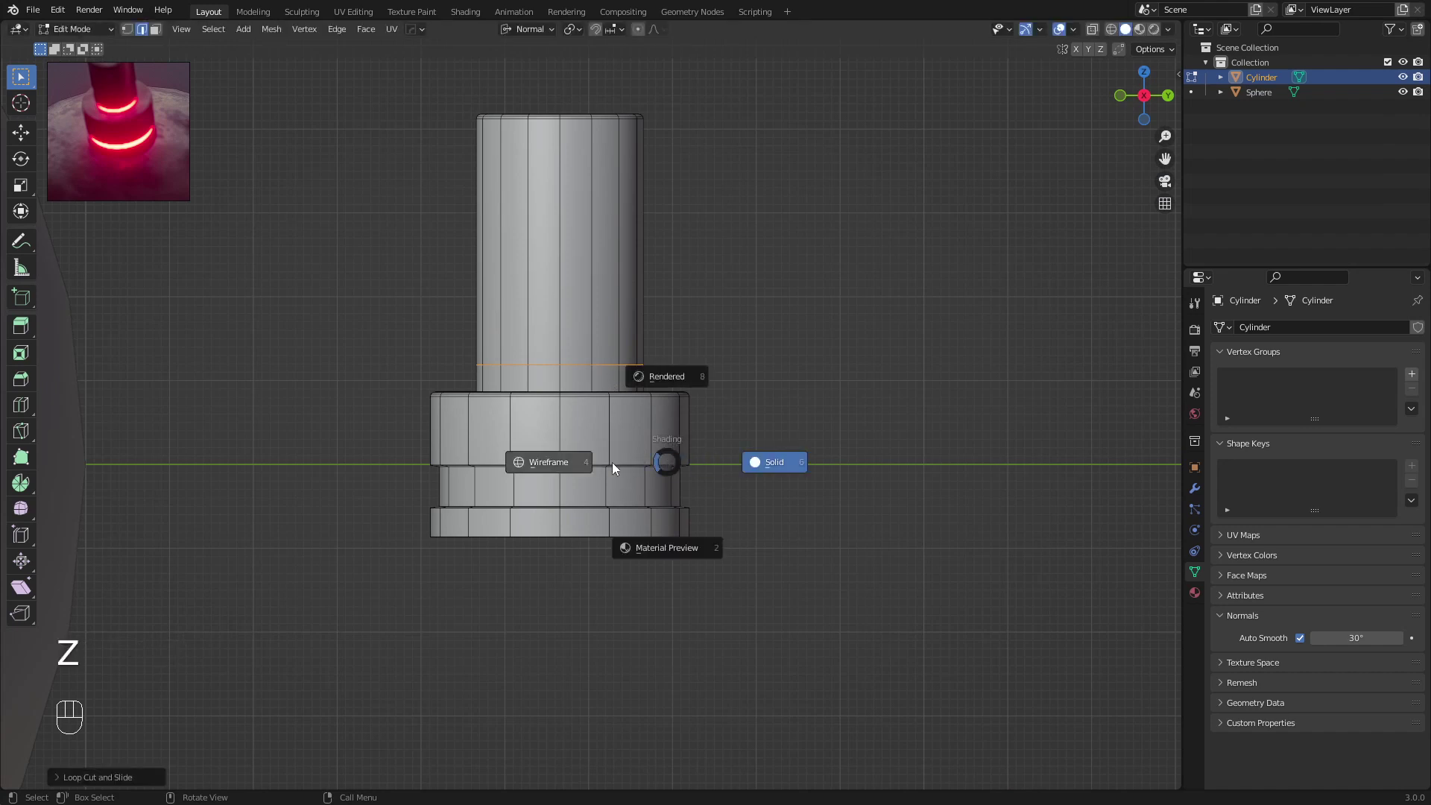
{"action": "left_click", "coordinate": [553, 468]}
{"action": "key", "text": "1"}
{"action": "left_click_drag", "start_coordinate": [376, 446], "coordinate": [723, 513]}
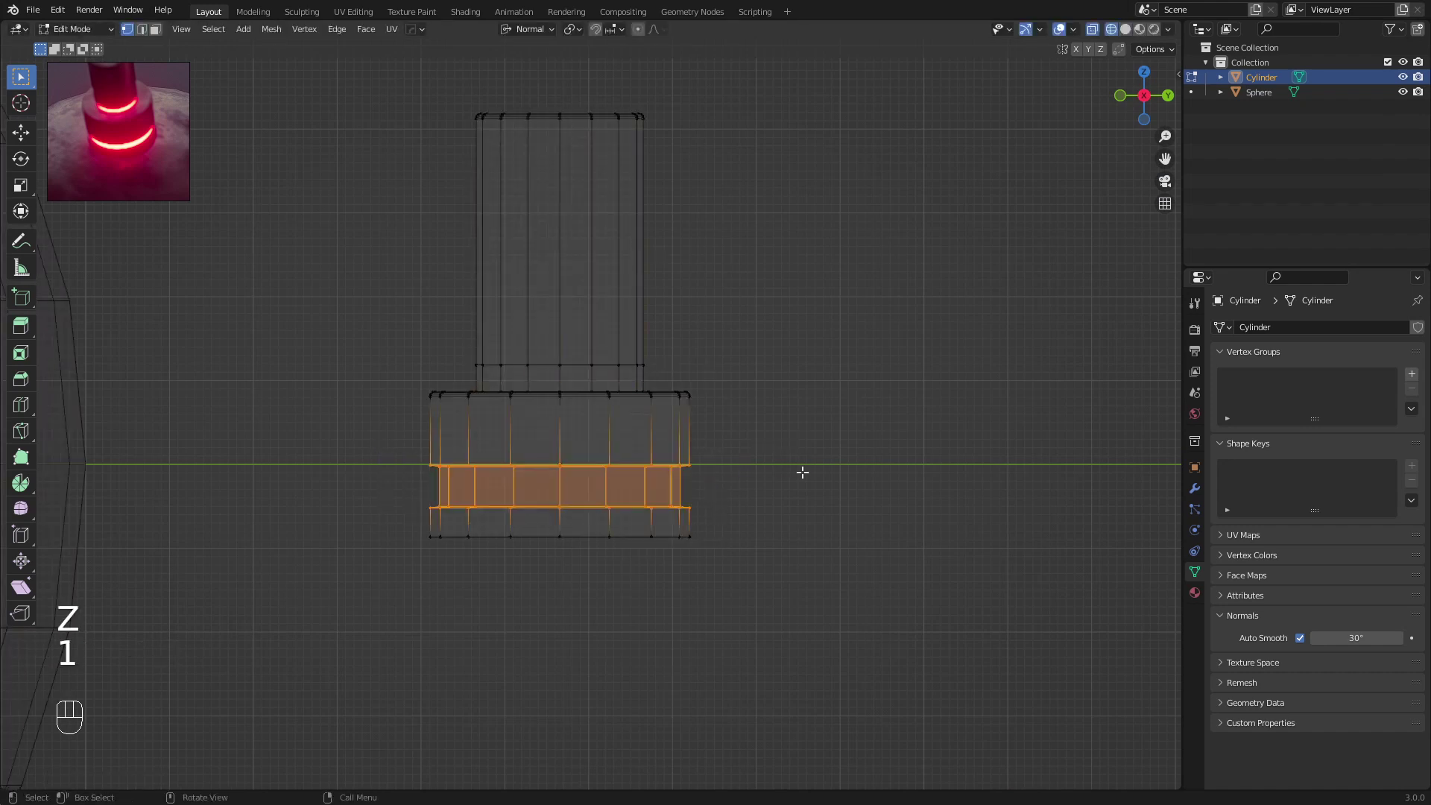
{"action": "key", "text": "s"}
{"action": "key", "text": "z"}
{"action": "right_click", "coordinate": [852, 441]}
Narrow the base groove by scaling it to about 0.77 along global Z, and return to solid shading
{"action": "key", "text": "s"}
{"action": "key", "text": "z"}
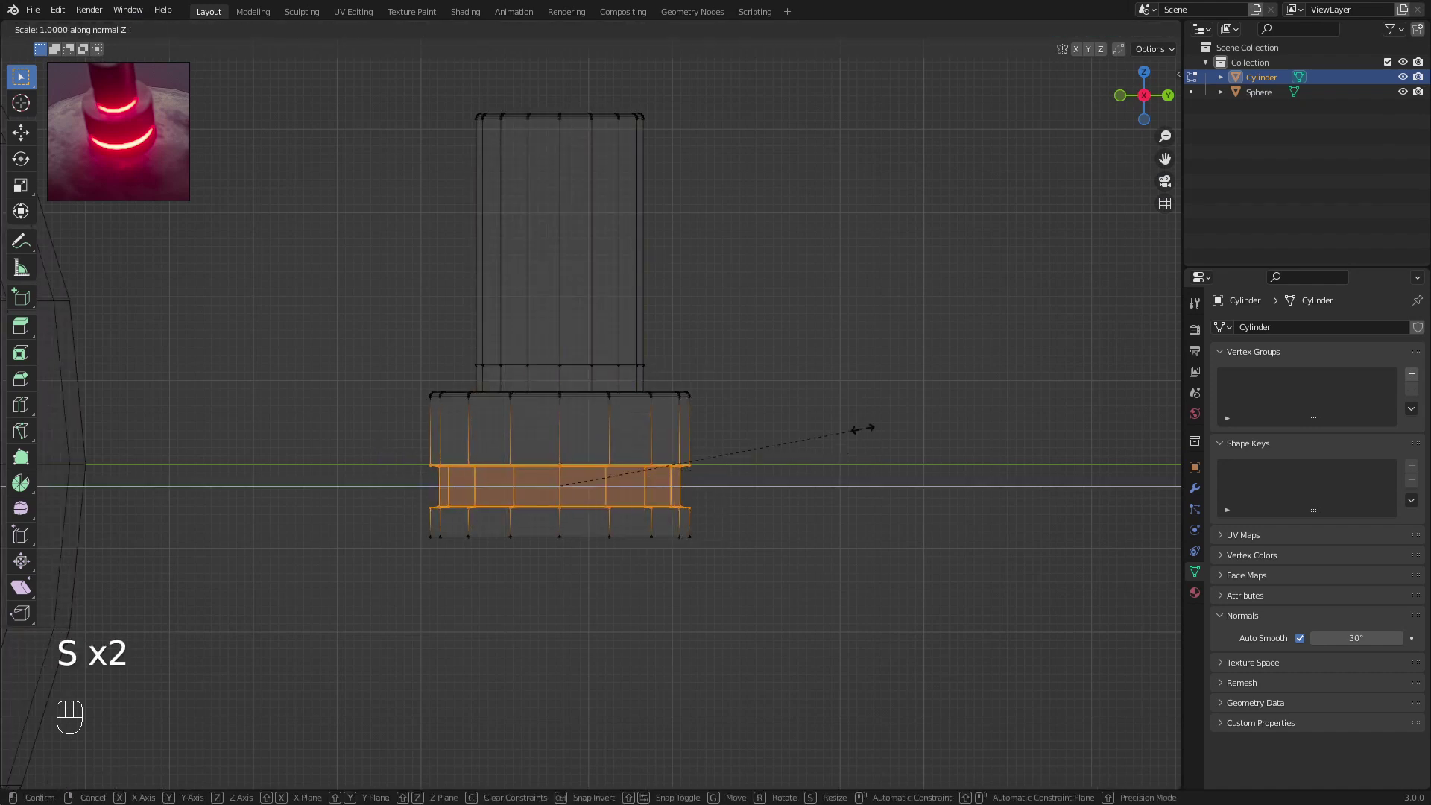
{"action": "key", "text": "z"}
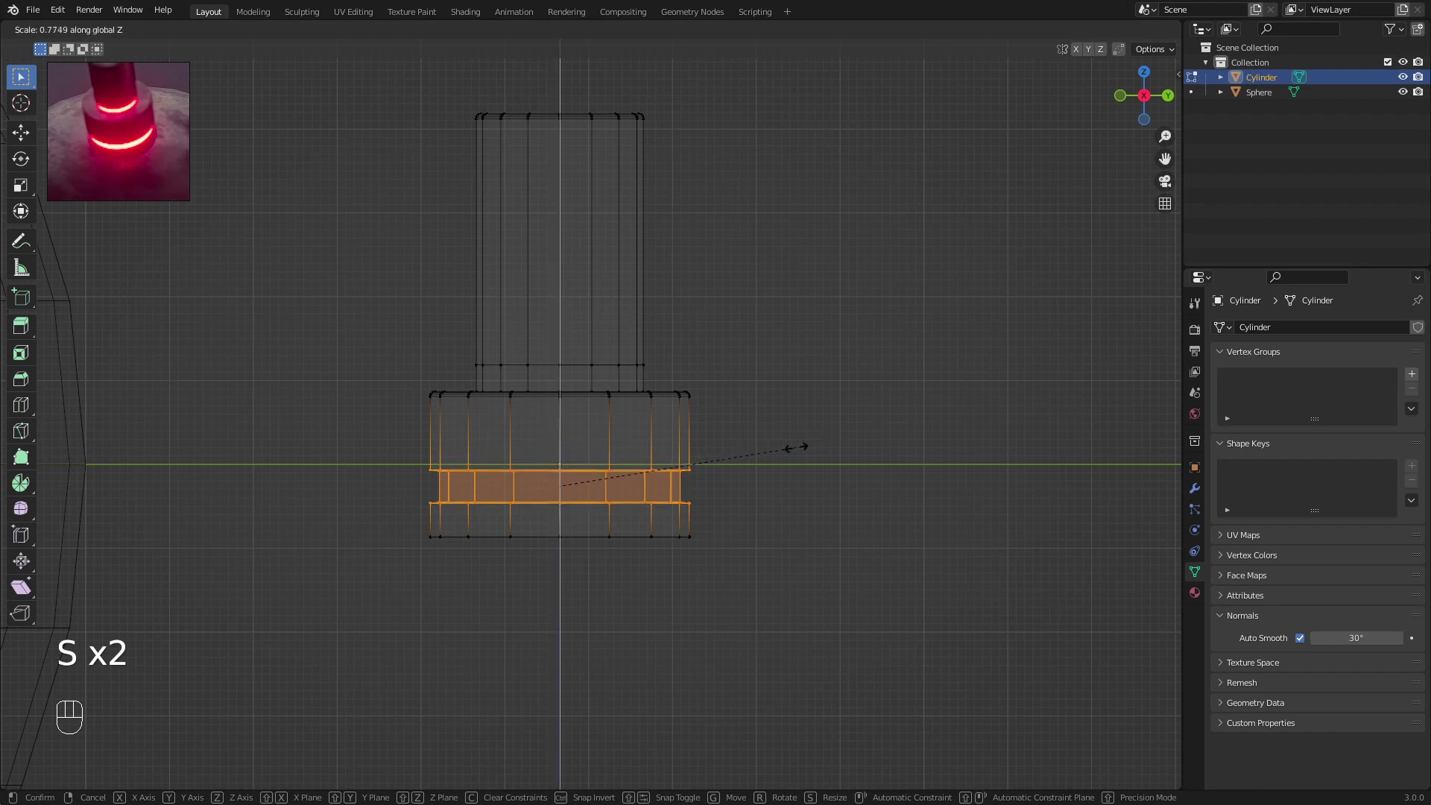
{"action": "left_click", "coordinate": [784, 445]}
{"action": "key", "text": "z"}
{"action": "left_click", "coordinate": [858, 443]}
{"action": "middle_click_drag", "start_coordinate": [693, 377], "coordinate": [688, 393]}
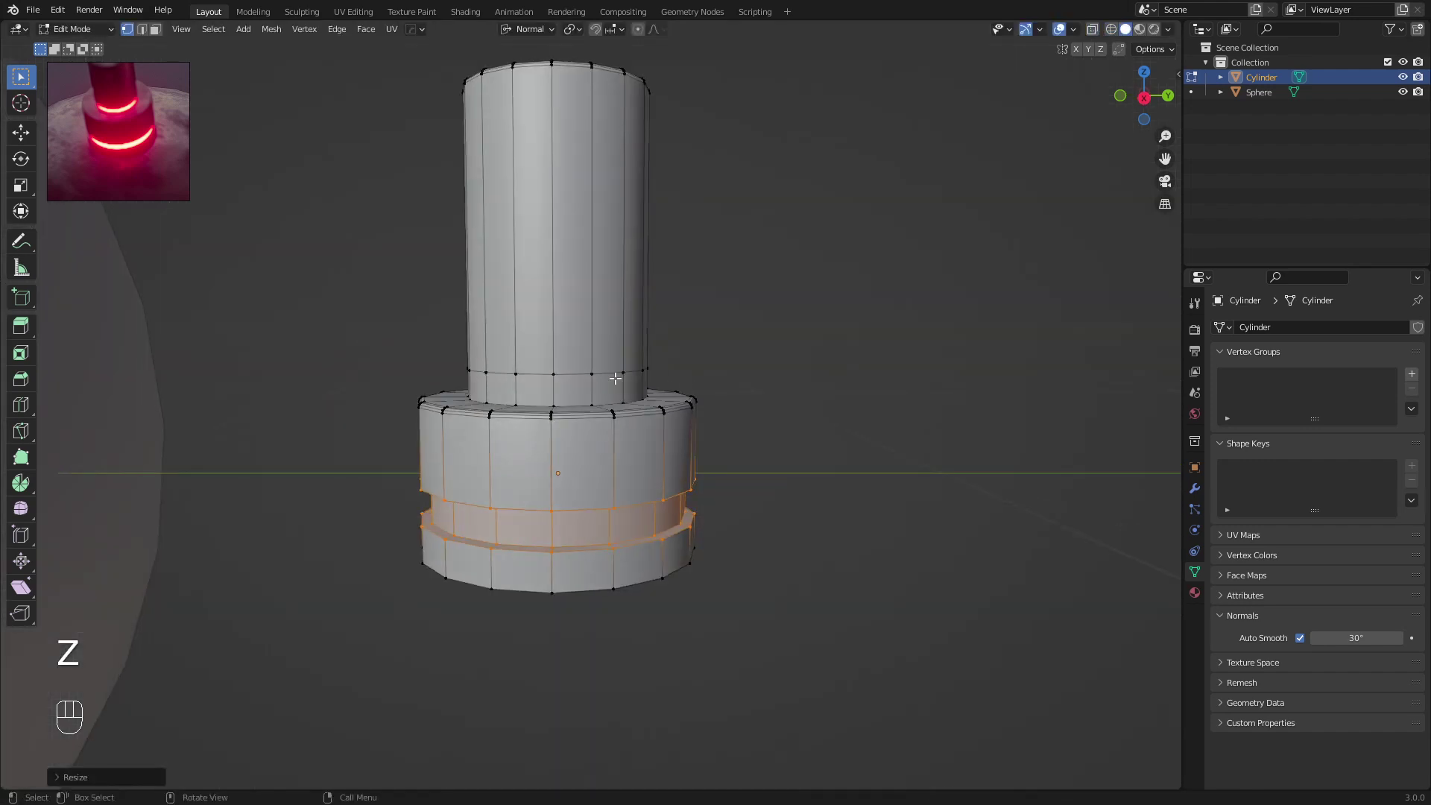
Select only the edge loop at the lower end of the shaft and bevel it into a narrow one-segment band
{"action": "key", "text": "3"}
{"action": "scroll", "coordinate": [595, 378], "scroll_direction": "up", "scroll_amount": 2}
{"action": "key", "text": "a"}
{"action": "key", "text": "a"}
{"action": "key", "text": "2"}
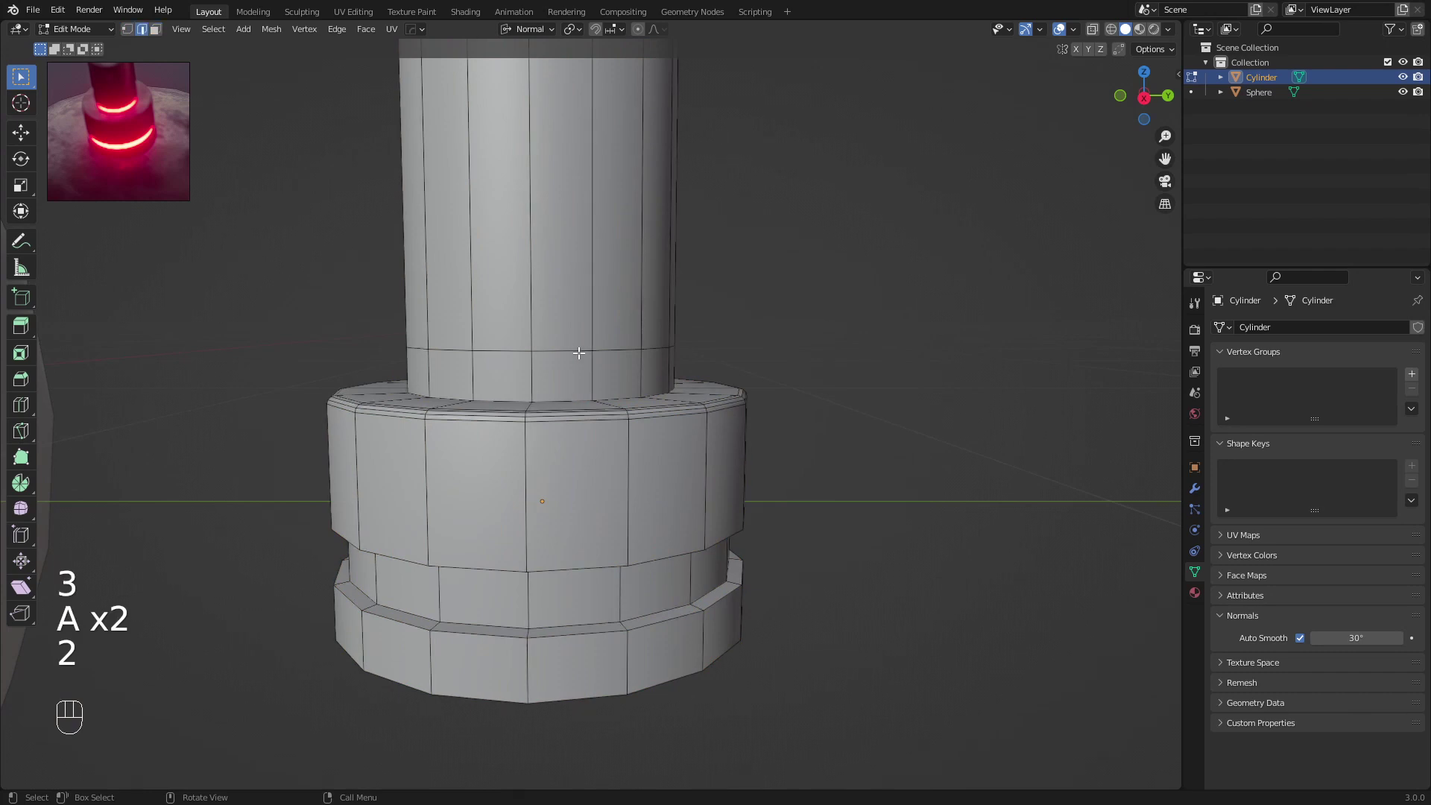
{"action": "left_click", "coordinate": [662, 345], "text": "alt+shift"}
{"action": "middle_click_drag", "start_coordinate": [662, 344], "coordinate": [697, 332]}
{"action": "key", "text": "ctrl+b"}
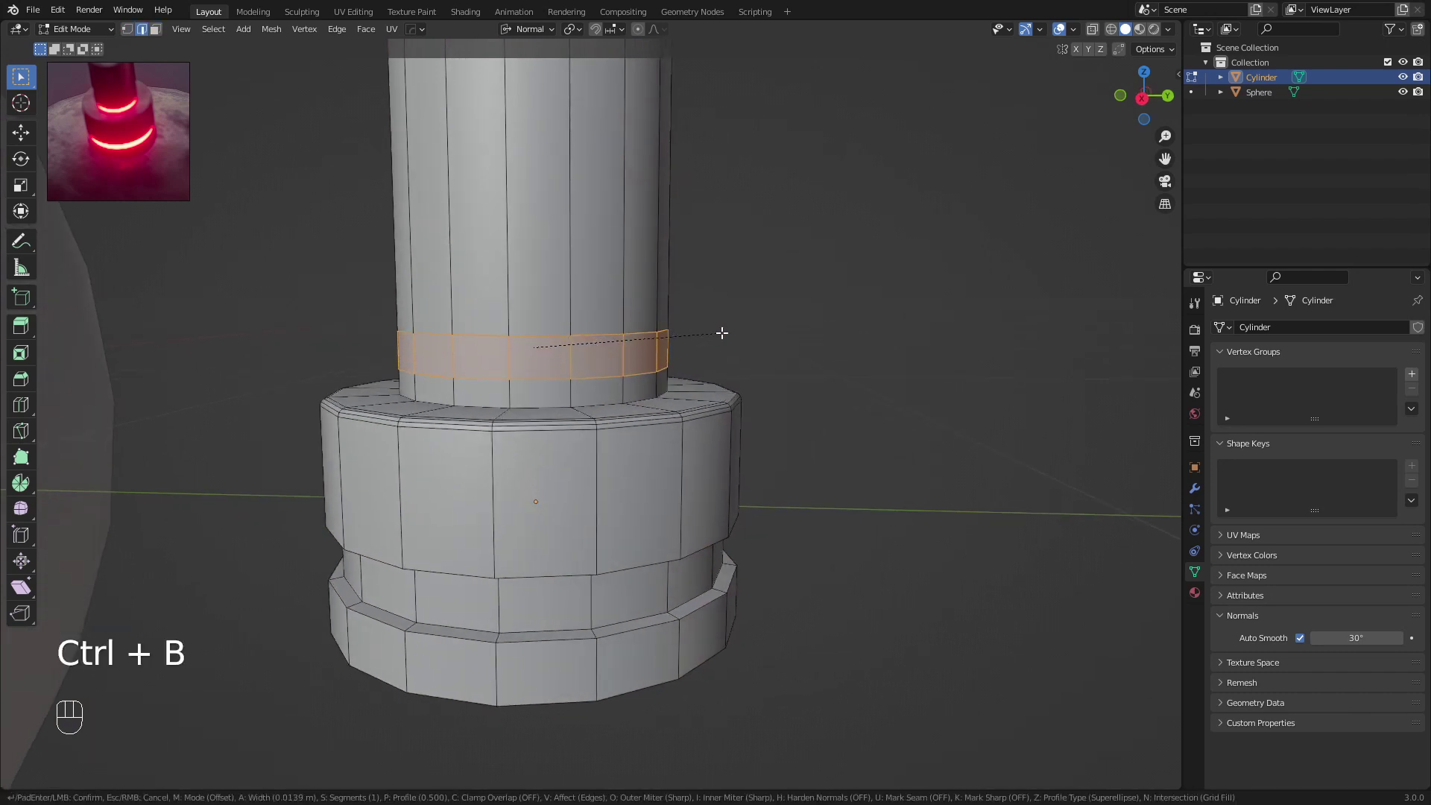
{"action": "left_click", "coordinate": [715, 333]}
{"action": "scroll", "coordinate": [750, 343], "scroll_direction": "up", "scroll_amount": 3}
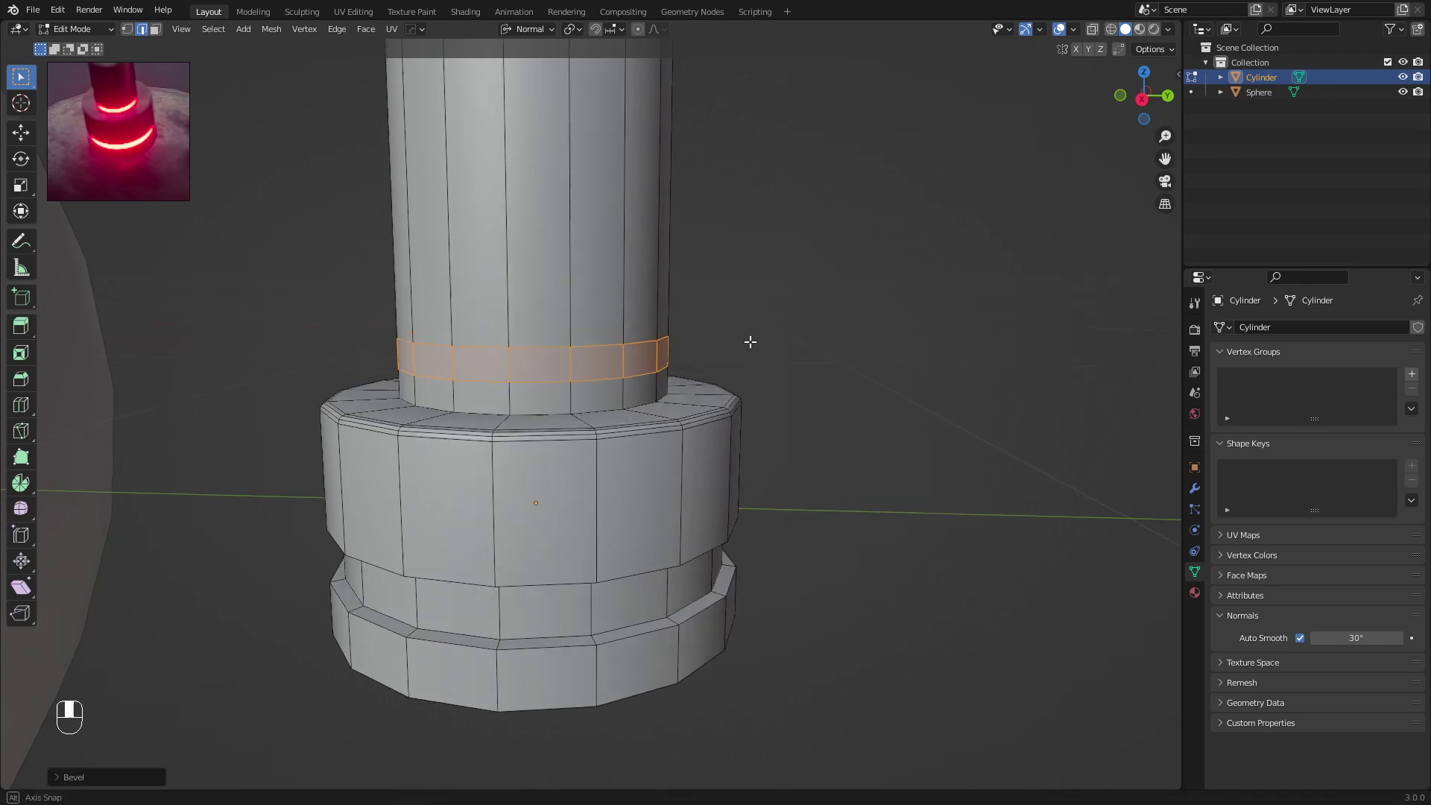
Extrude the shaft band and scale it inward to about 0.95, forming a second groove
{"action": "key", "text": "e"}
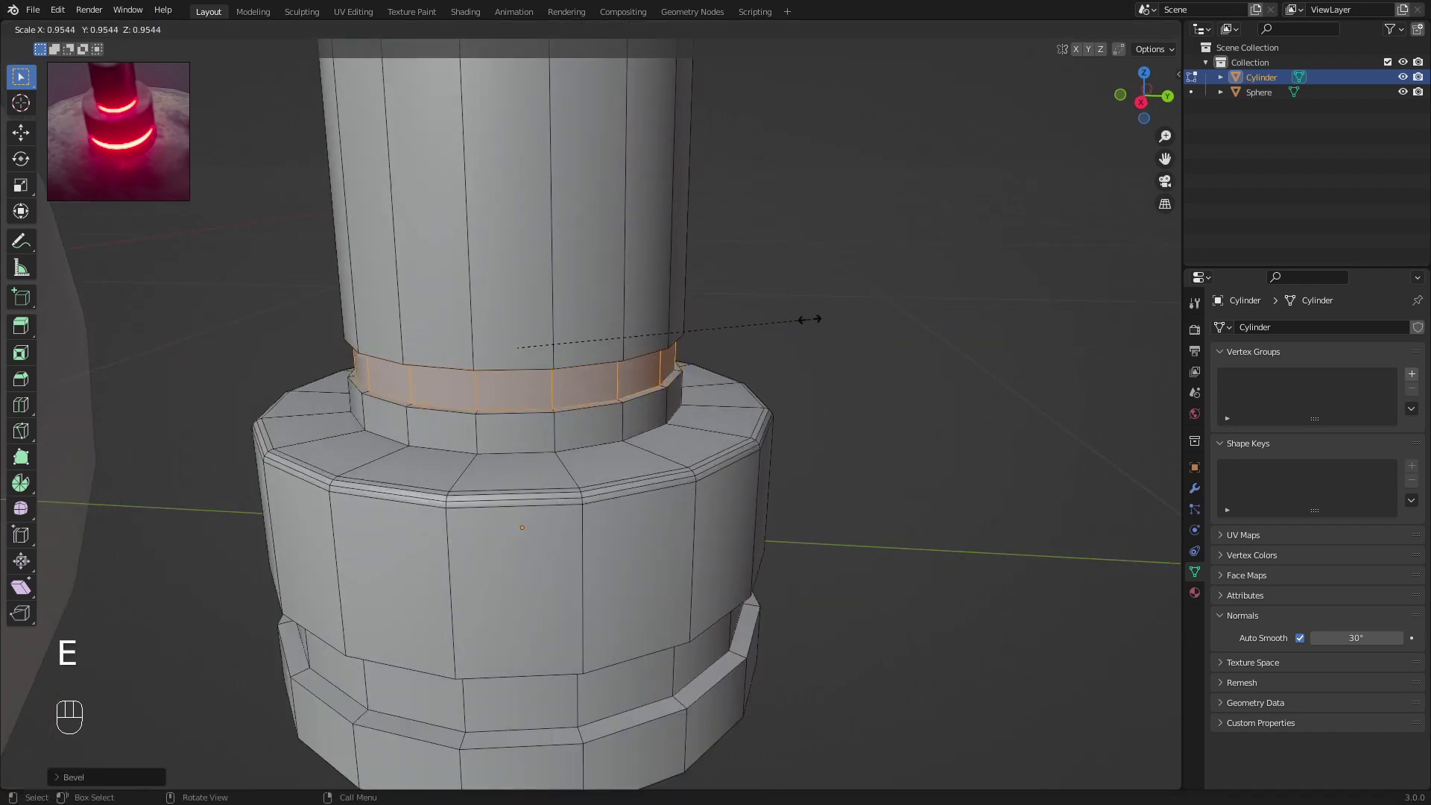
{"action": "left_click", "coordinate": [802, 324]}
{"action": "key", "text": "Tab"}
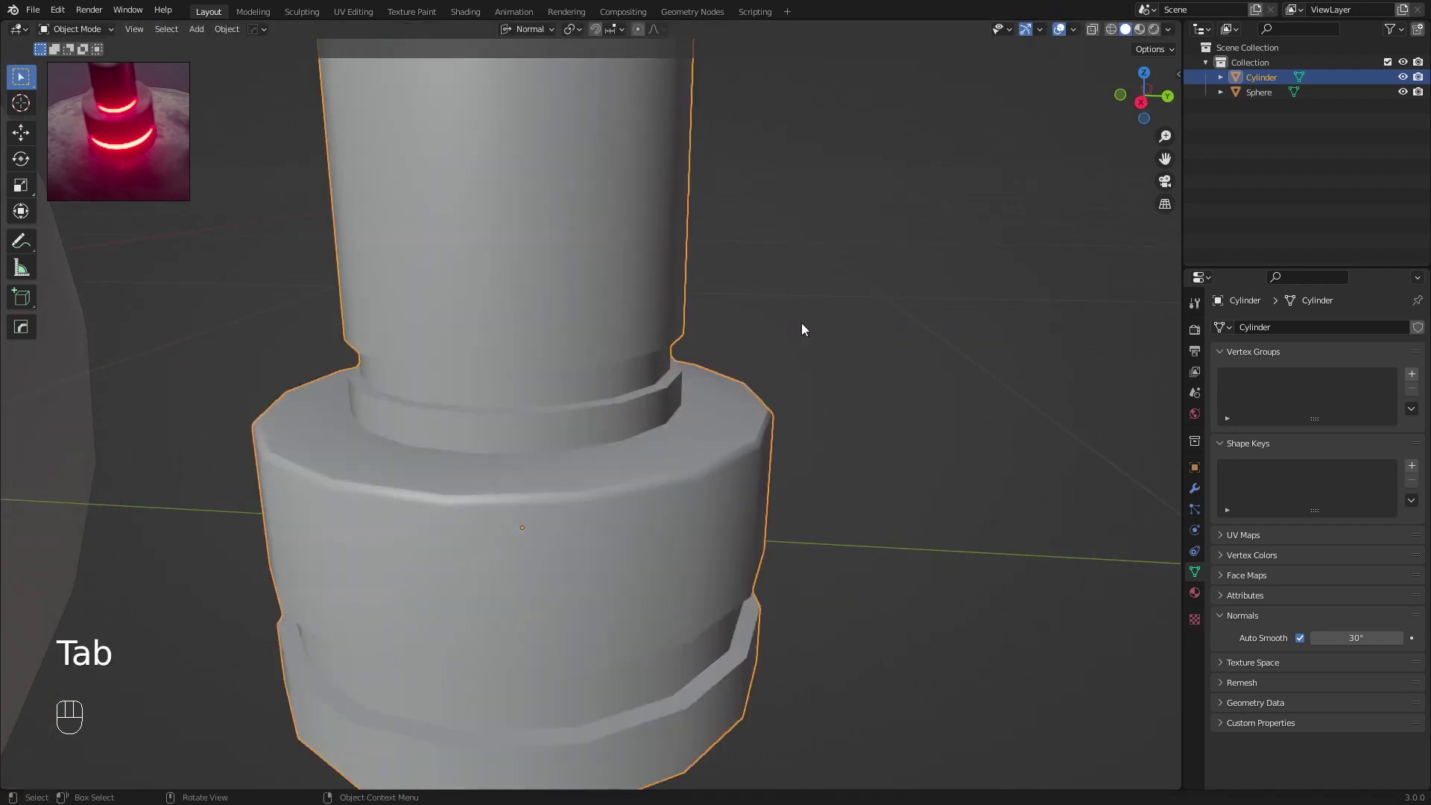
{"action": "scroll", "coordinate": [802, 324], "scroll_direction": "down", "scroll_amount": 5}
{"action": "middle_click_drag", "start_coordinate": [709, 382], "coordinate": [694, 363]}
Deepen the shaft groove by scaling its inner band slightly further inward, and check the smooth-shaded shape in Object Mode
{"action": "key", "text": "Tab"}
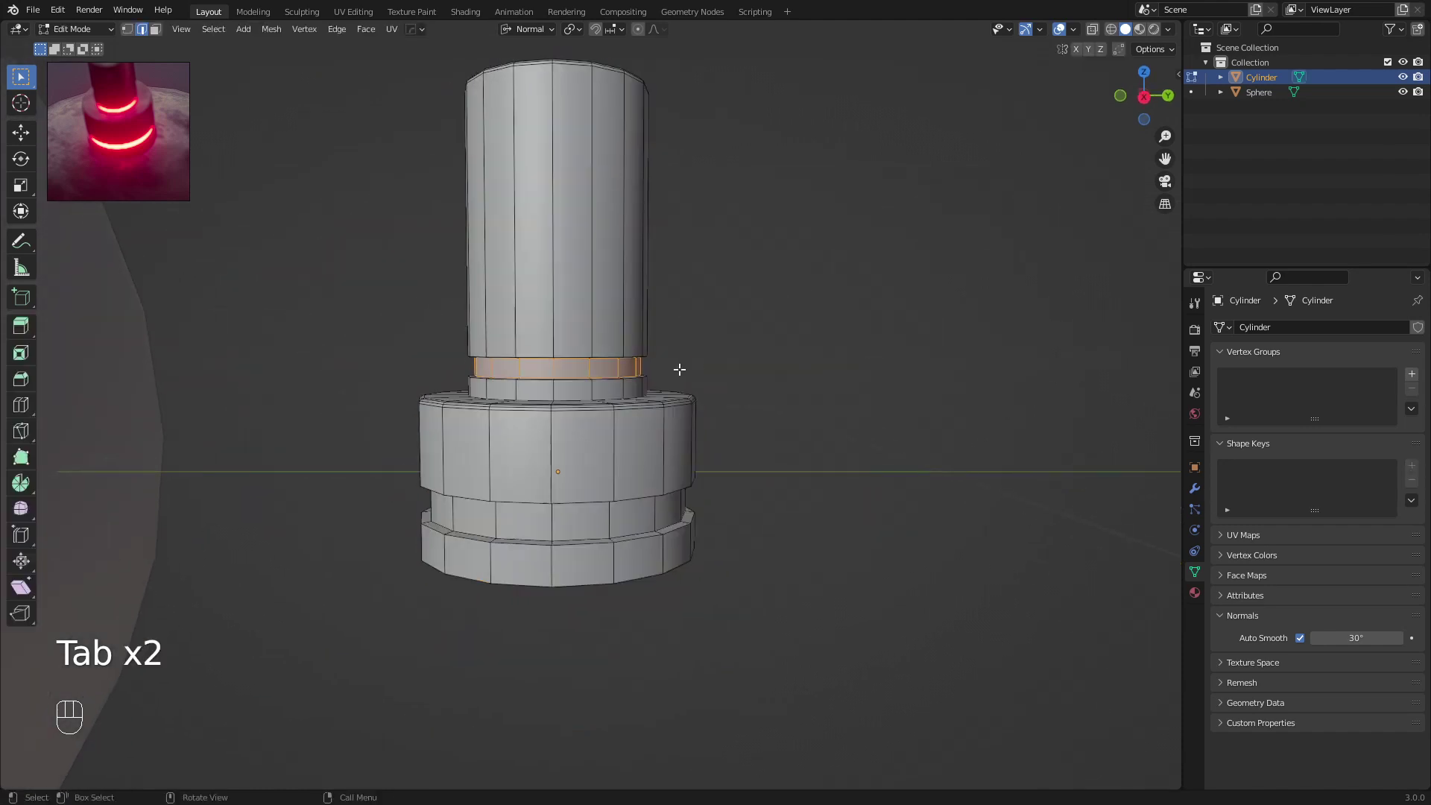
{"action": "scroll", "coordinate": [676, 367], "scroll_direction": "up", "scroll_amount": 2}
{"action": "key", "text": "s"}
{"action": "left_click", "coordinate": [820, 328]}
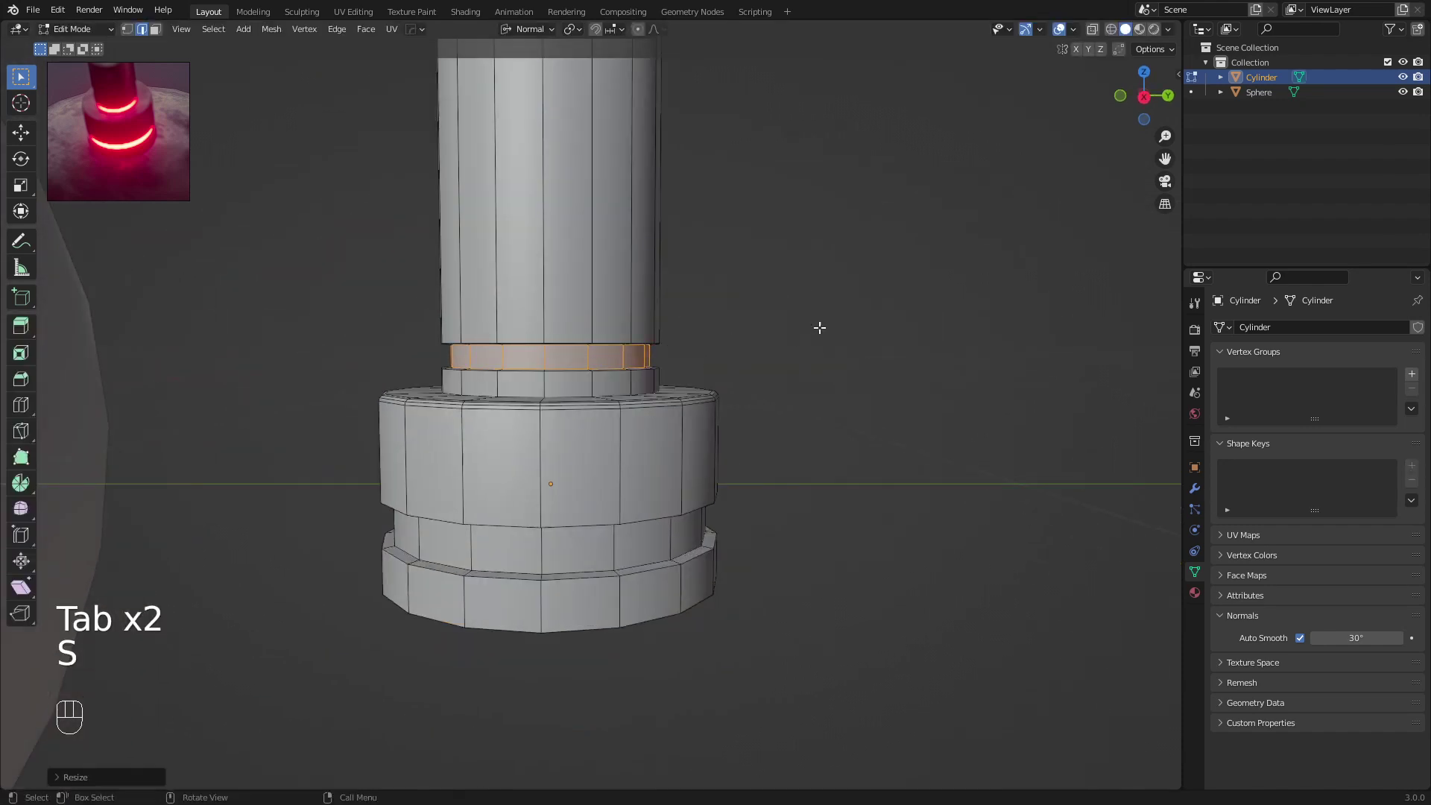
{"action": "key", "text": "Tab"}
{"action": "scroll", "coordinate": [820, 328], "scroll_direction": "down", "scroll_amount": 2}
{"action": "middle_click_drag", "start_coordinate": [820, 328], "coordinate": [582, 334]}
{"action": "scroll", "coordinate": [597, 356], "scroll_direction": "up", "scroll_amount": 4}
{"action": "scroll", "coordinate": [581, 334], "scroll_direction": "down", "scroll_amount": 3}
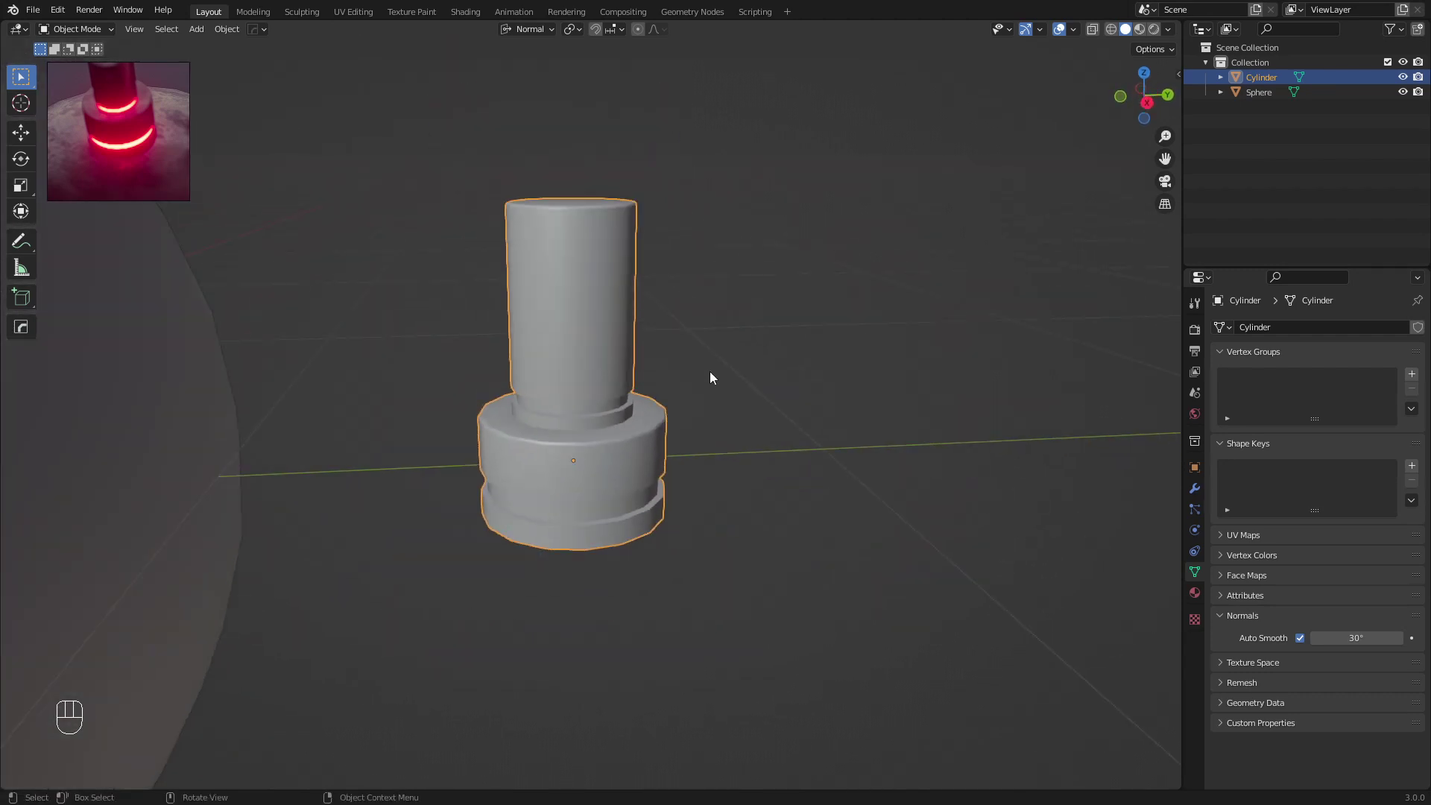
Apply the spike's object transform
{"action": "key", "text": "ctrl+a"}
{"action": "left_click", "coordinate": [723, 374]}
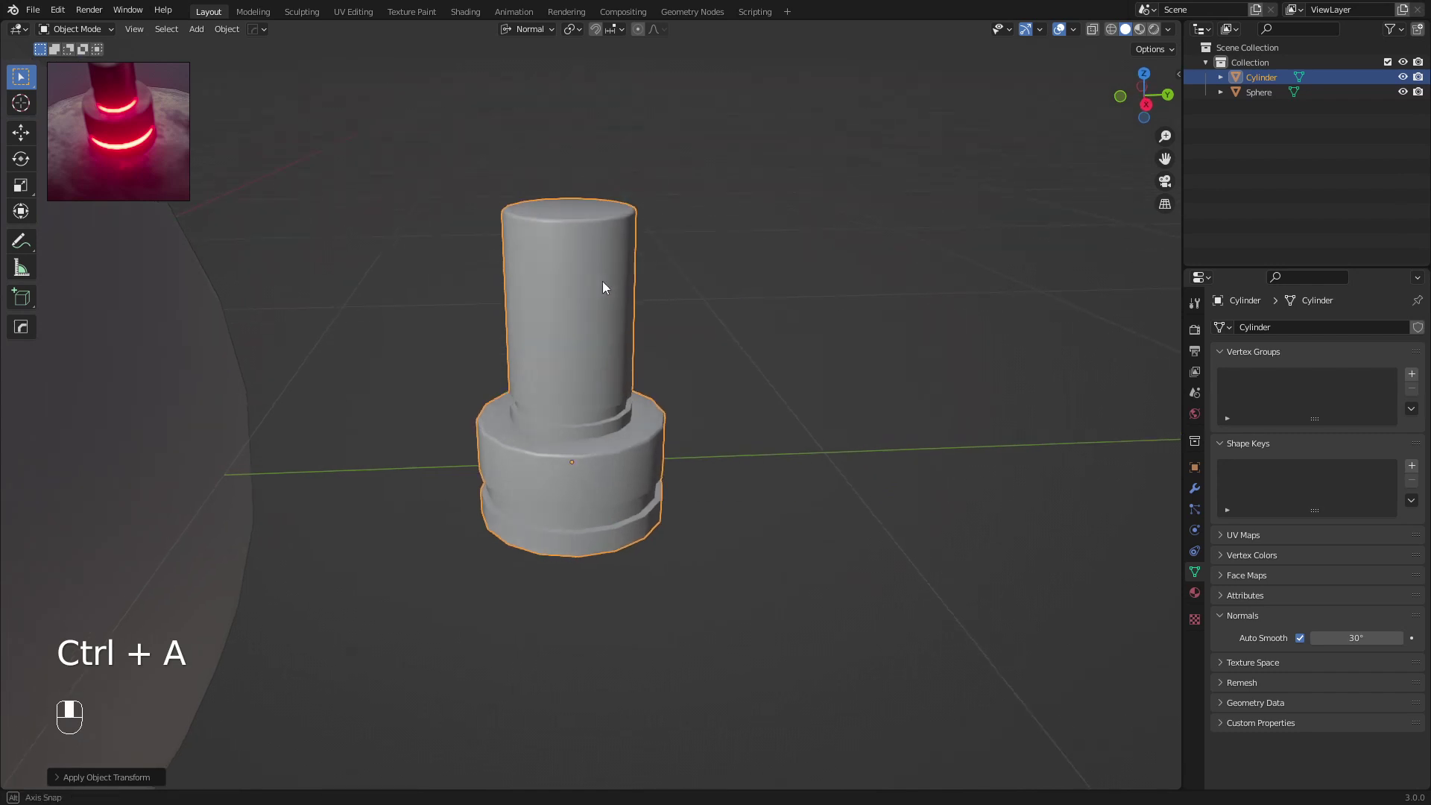
{"action": "middle_click_drag", "start_coordinate": [604, 291], "coordinate": [610, 268]}
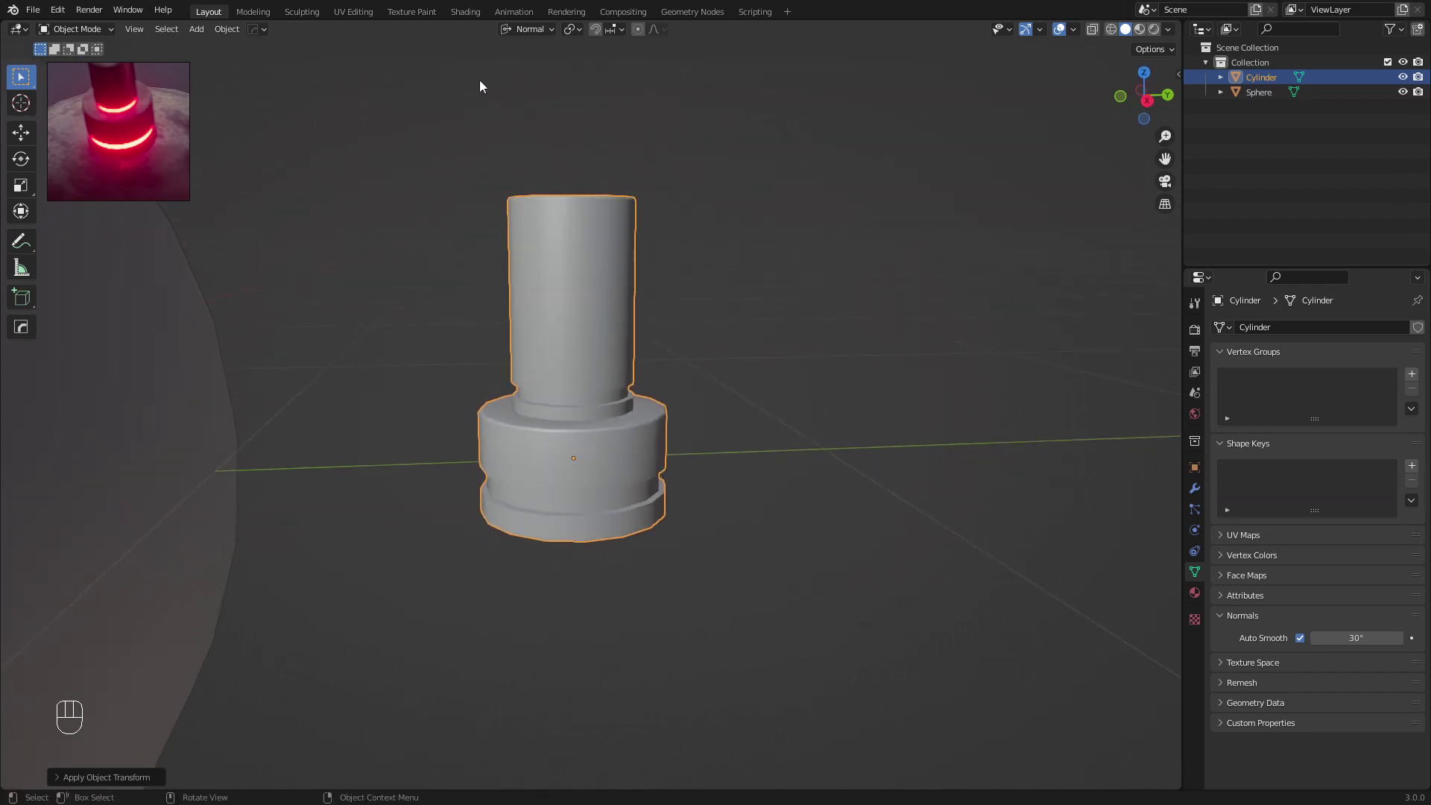
Switch to the UV Editing workspace, frame the spike in the 3D view and enter Edit Mode with nothing selected
{"action": "left_click", "coordinate": [342, 13]}
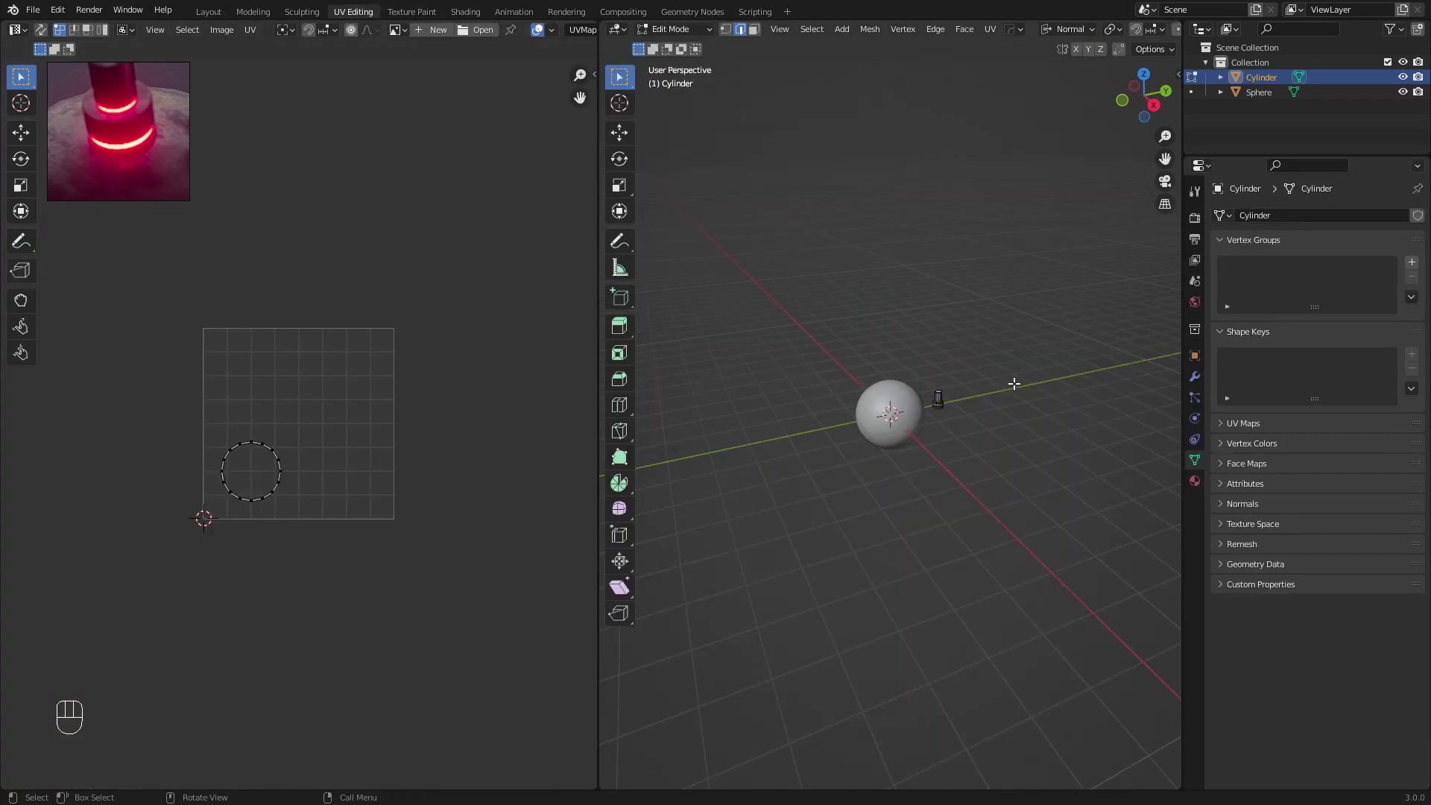
{"action": "scroll", "coordinate": [971, 419], "scroll_direction": "up", "scroll_amount": 4}
{"action": "key", "text": "Tab"}
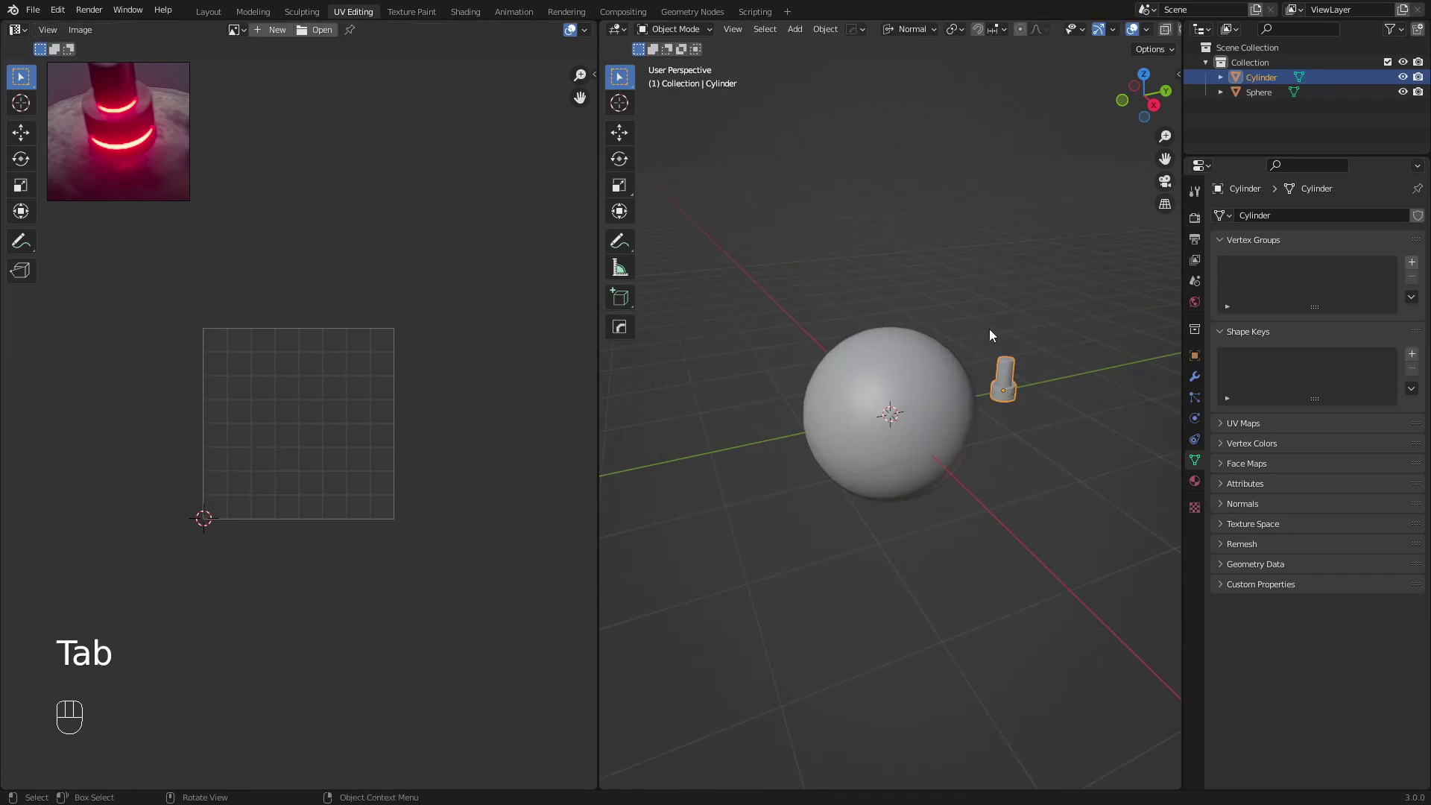
{"action": "key", "text": "KP_Decimal"}
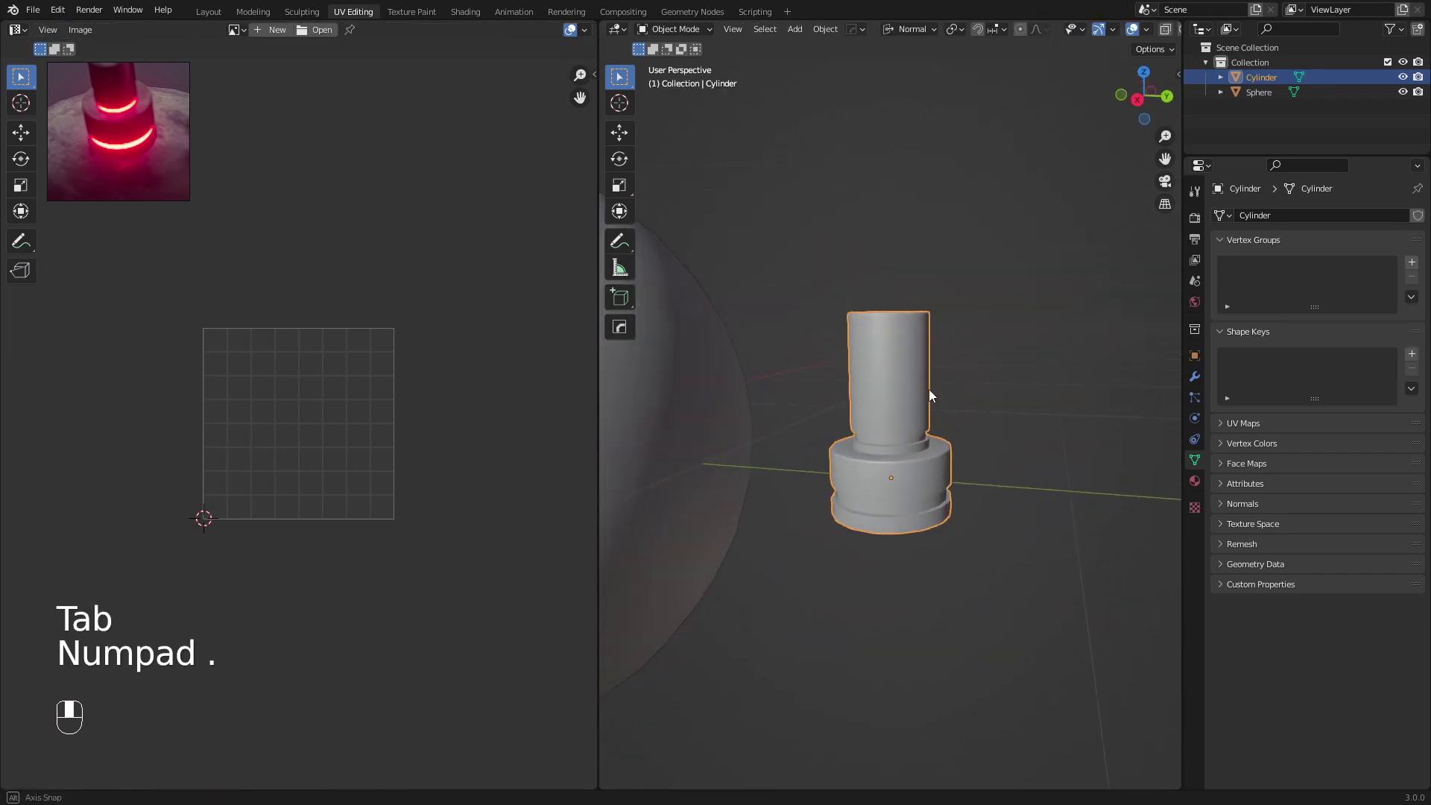
{"action": "scroll", "coordinate": [276, 412], "scroll_direction": "up", "scroll_amount": 3}
{"action": "key", "text": "Tab"}
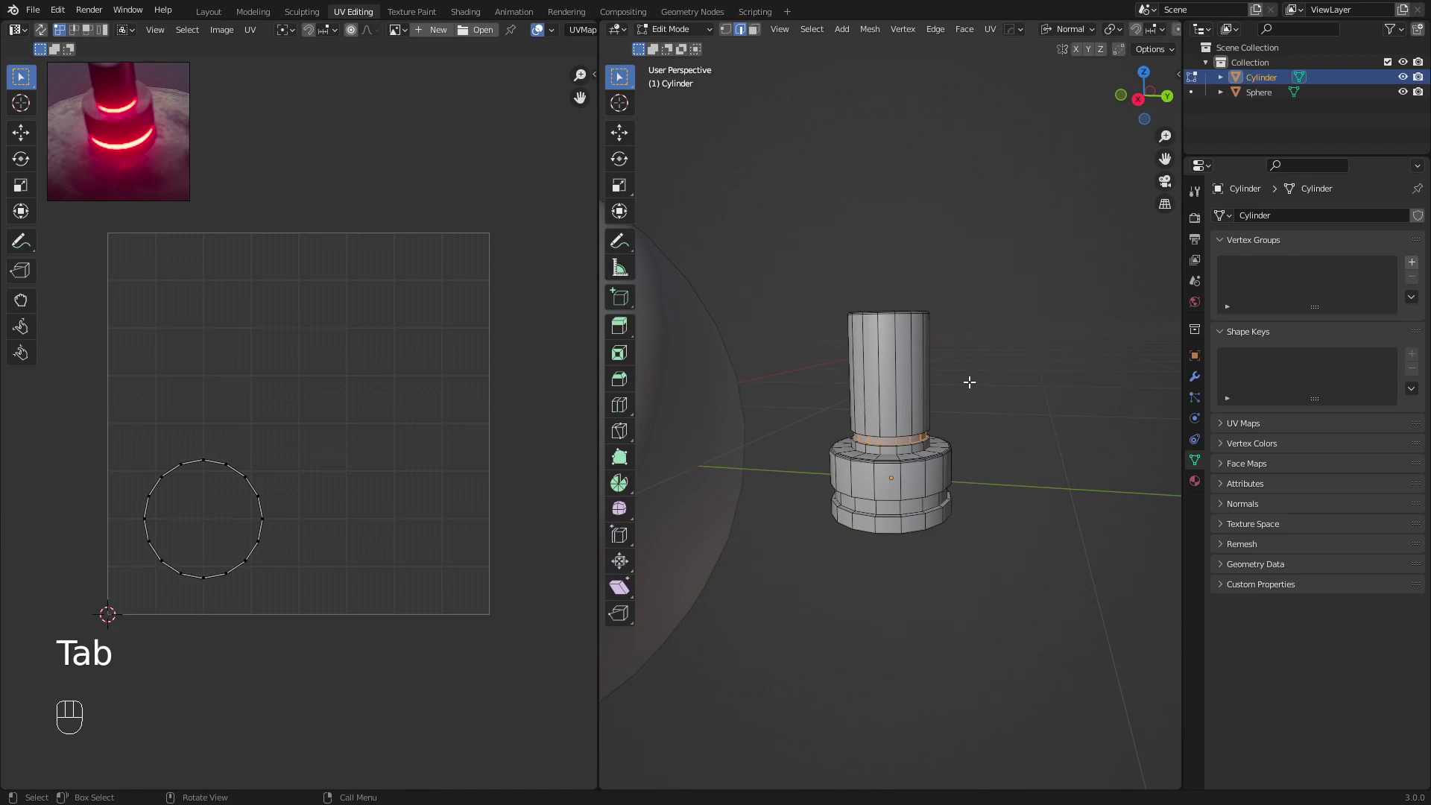
{"action": "key", "text": "a"}
{"action": "key", "text": "a"}
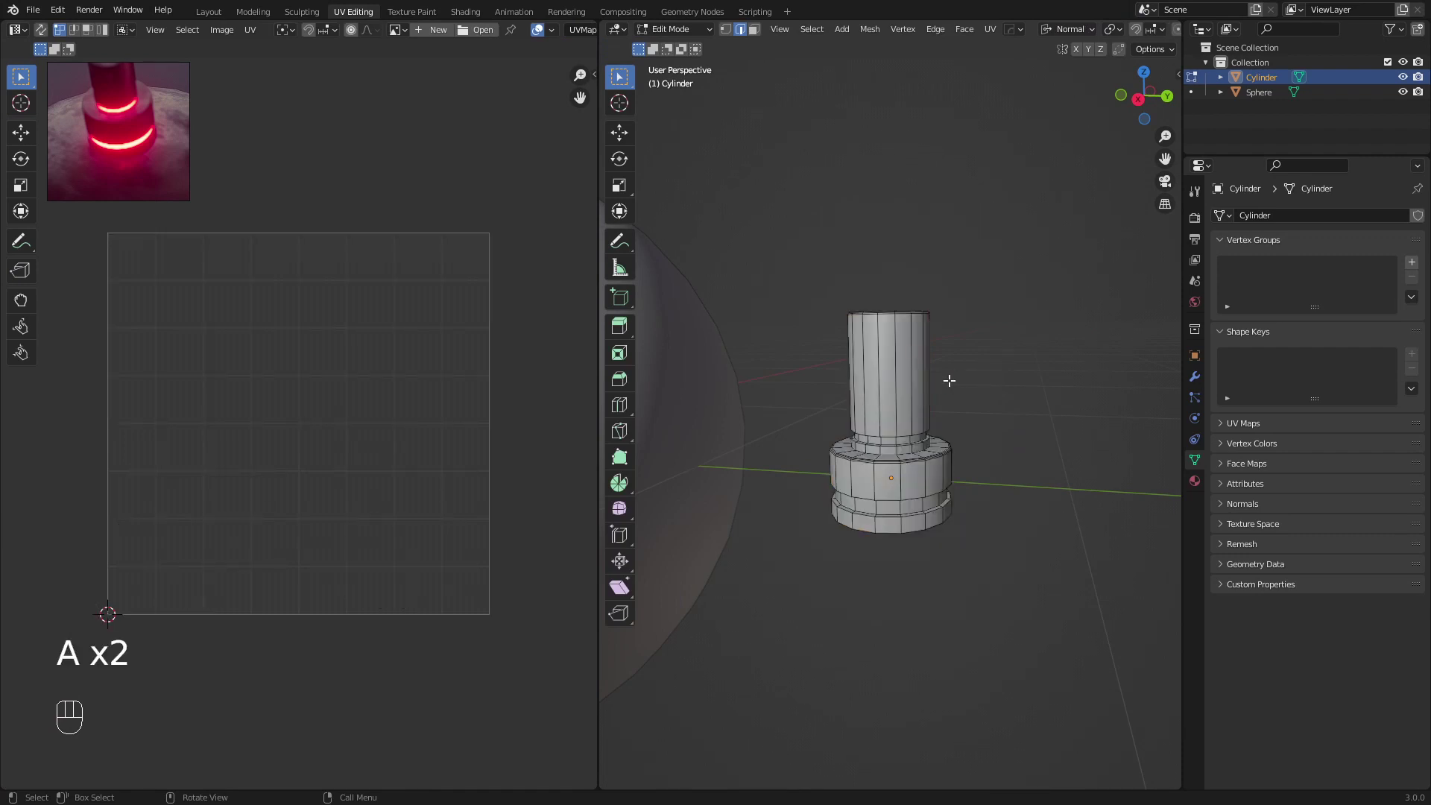
Check the spike's transform values in Object Mode and apply its rotation and scale
{"action": "key", "text": "n"}
{"action": "key", "text": "Tab"}
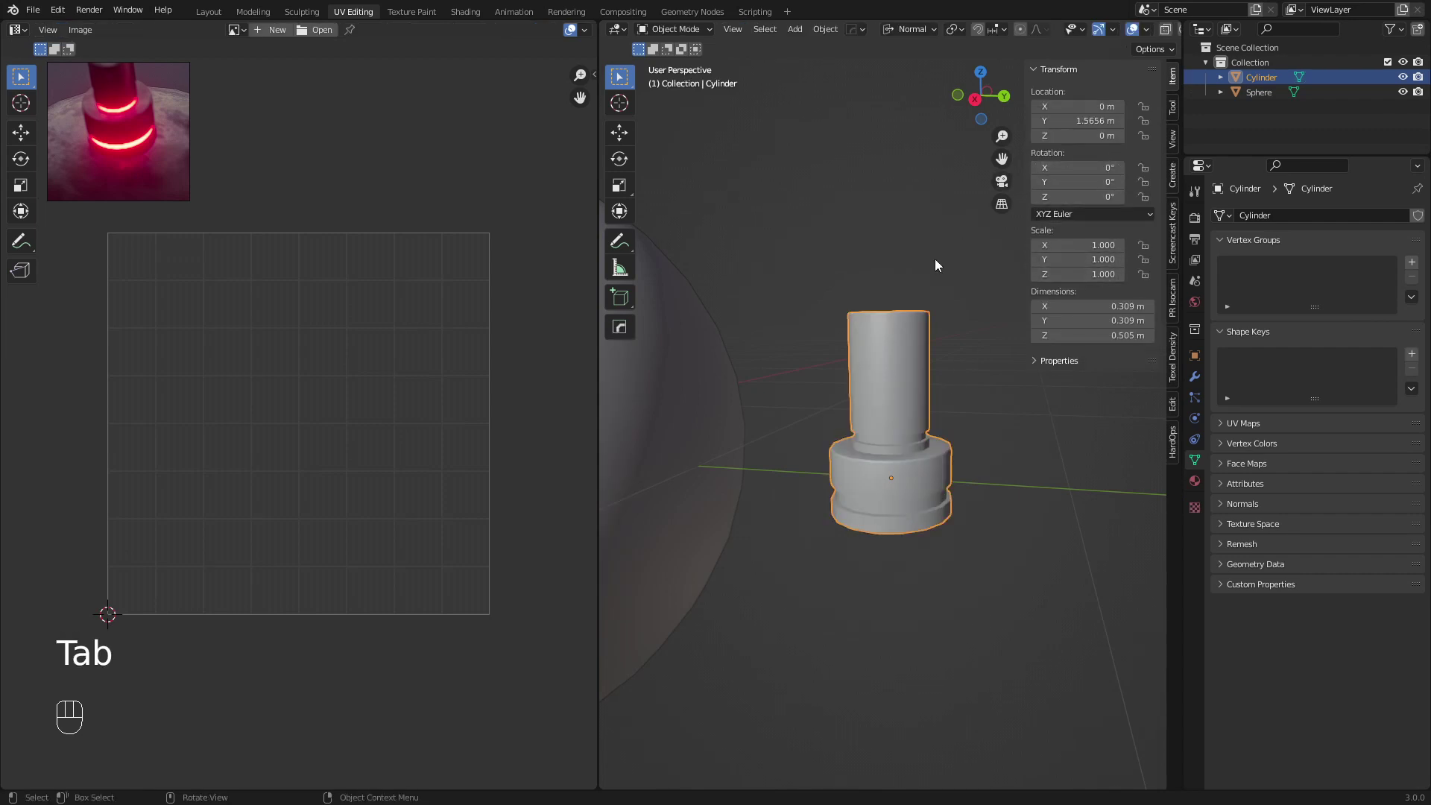
{"action": "key", "text": "ctrl+a"}
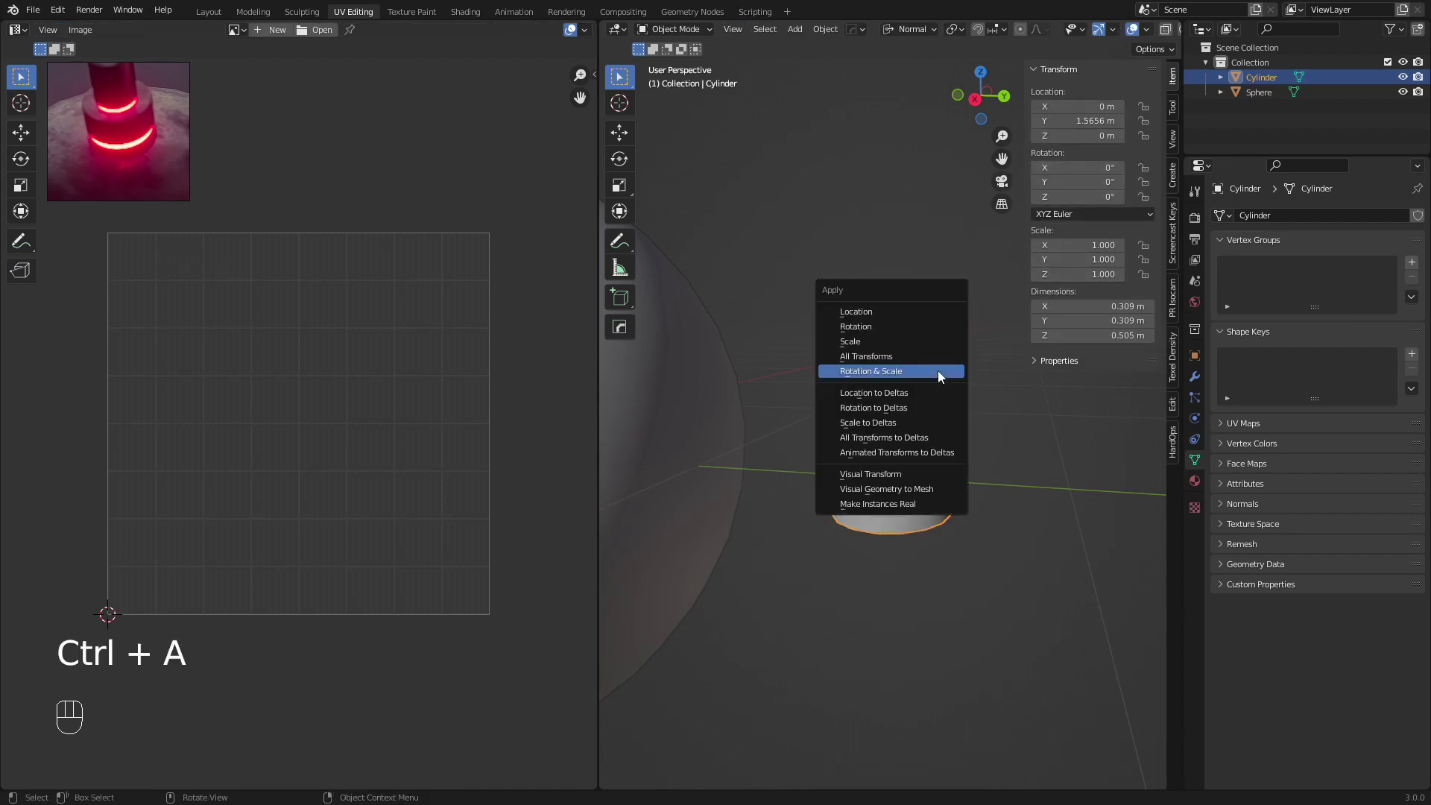
{"action": "left_click", "coordinate": [913, 369]}
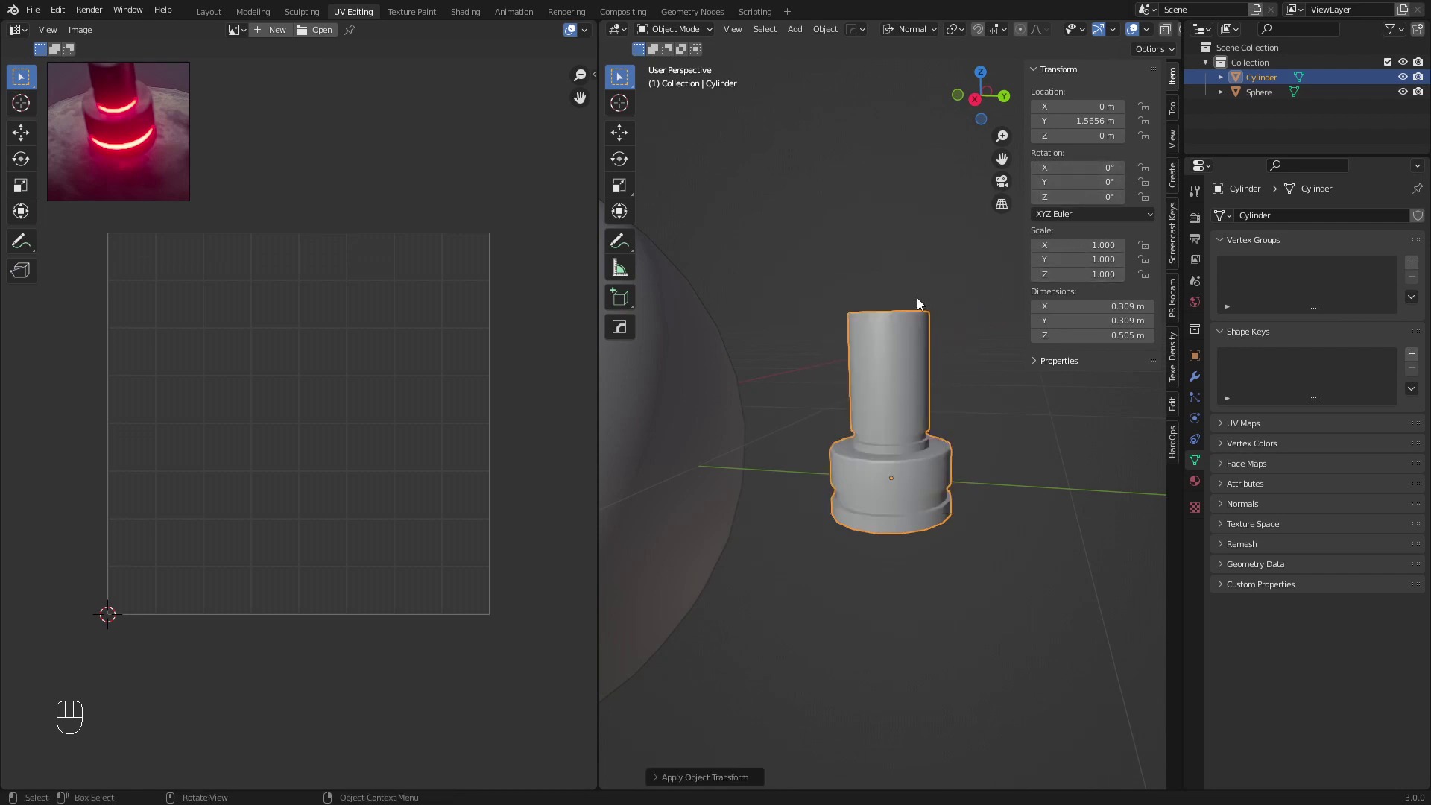
{"action": "key", "text": "n"}
{"action": "middle_click_drag", "start_coordinate": [965, 389], "coordinate": [978, 394]}
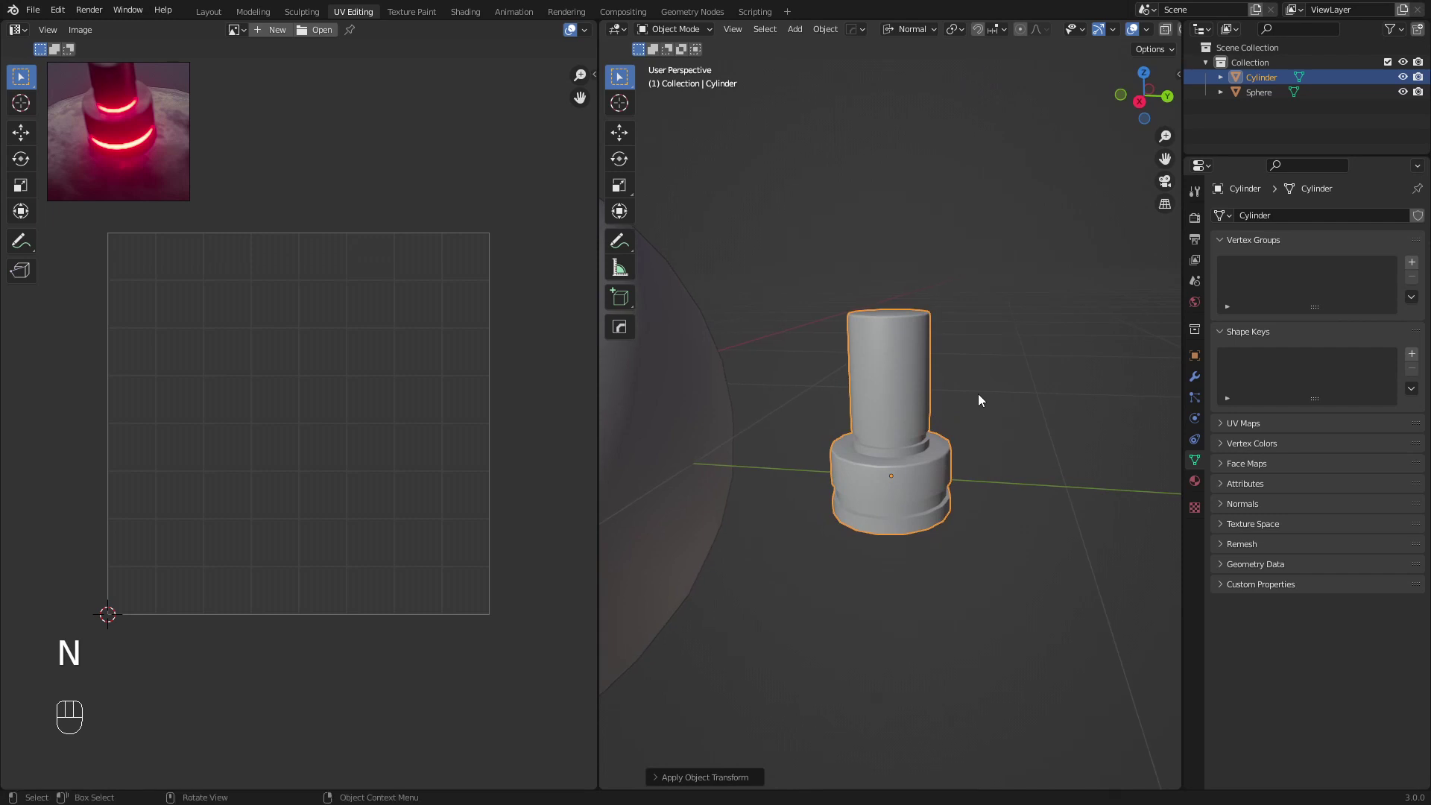
Unwrap the spike's entire mesh with Smart UV Project at a 66° angle limit and zero island margin
{"action": "key", "text": "Tab"}
{"action": "key", "text": "a"}
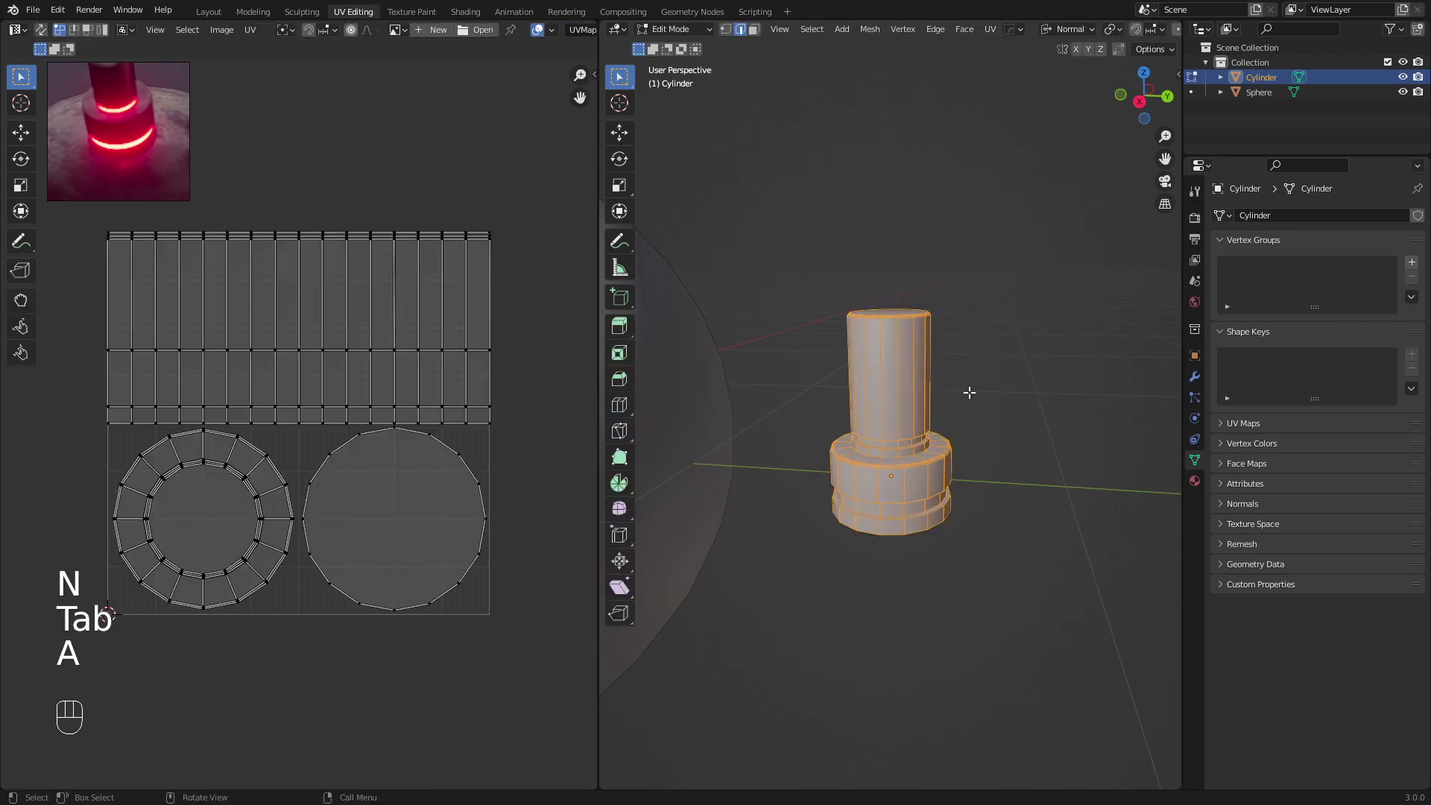
{"action": "left_click", "coordinate": [990, 29]}
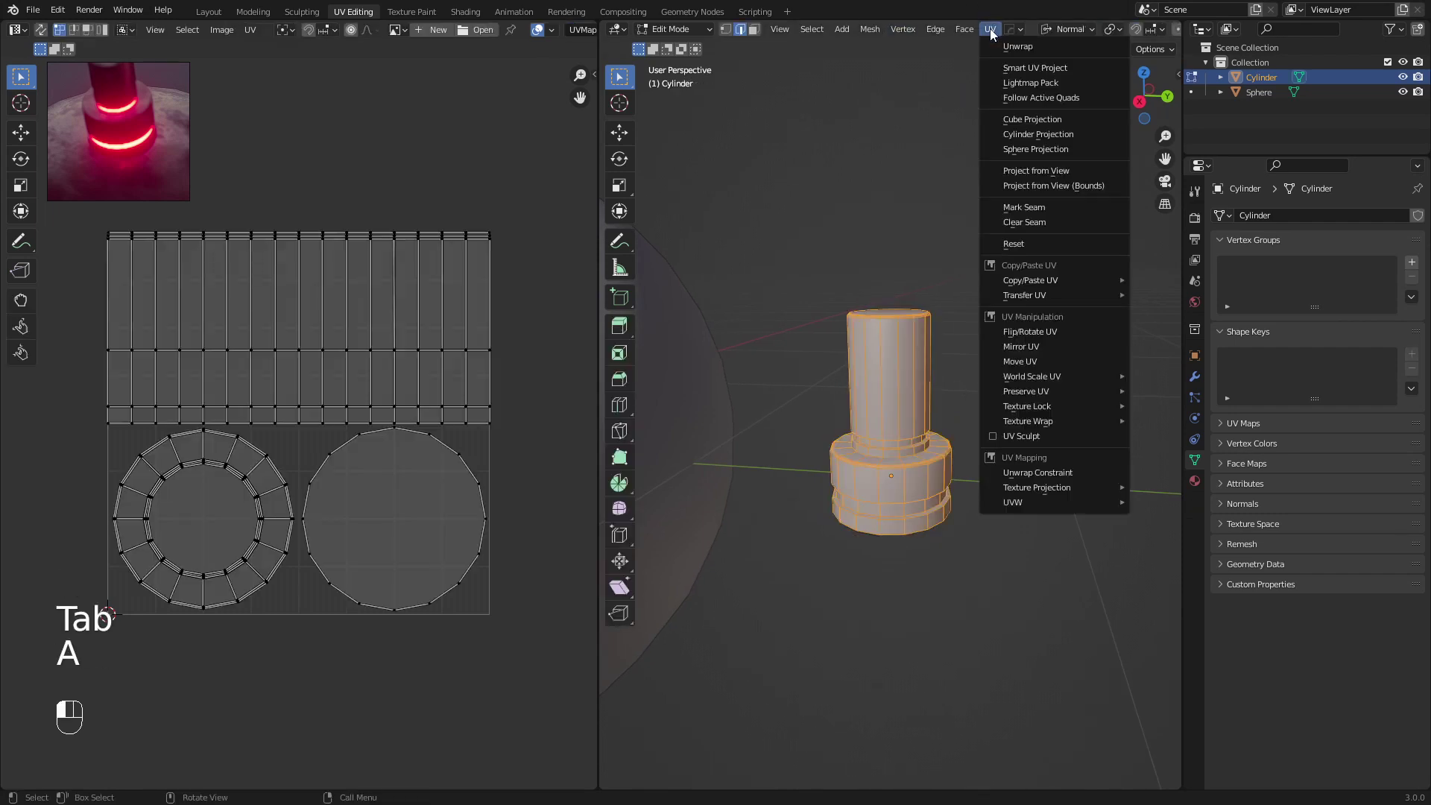
{"action": "left_click", "coordinate": [1012, 68]}
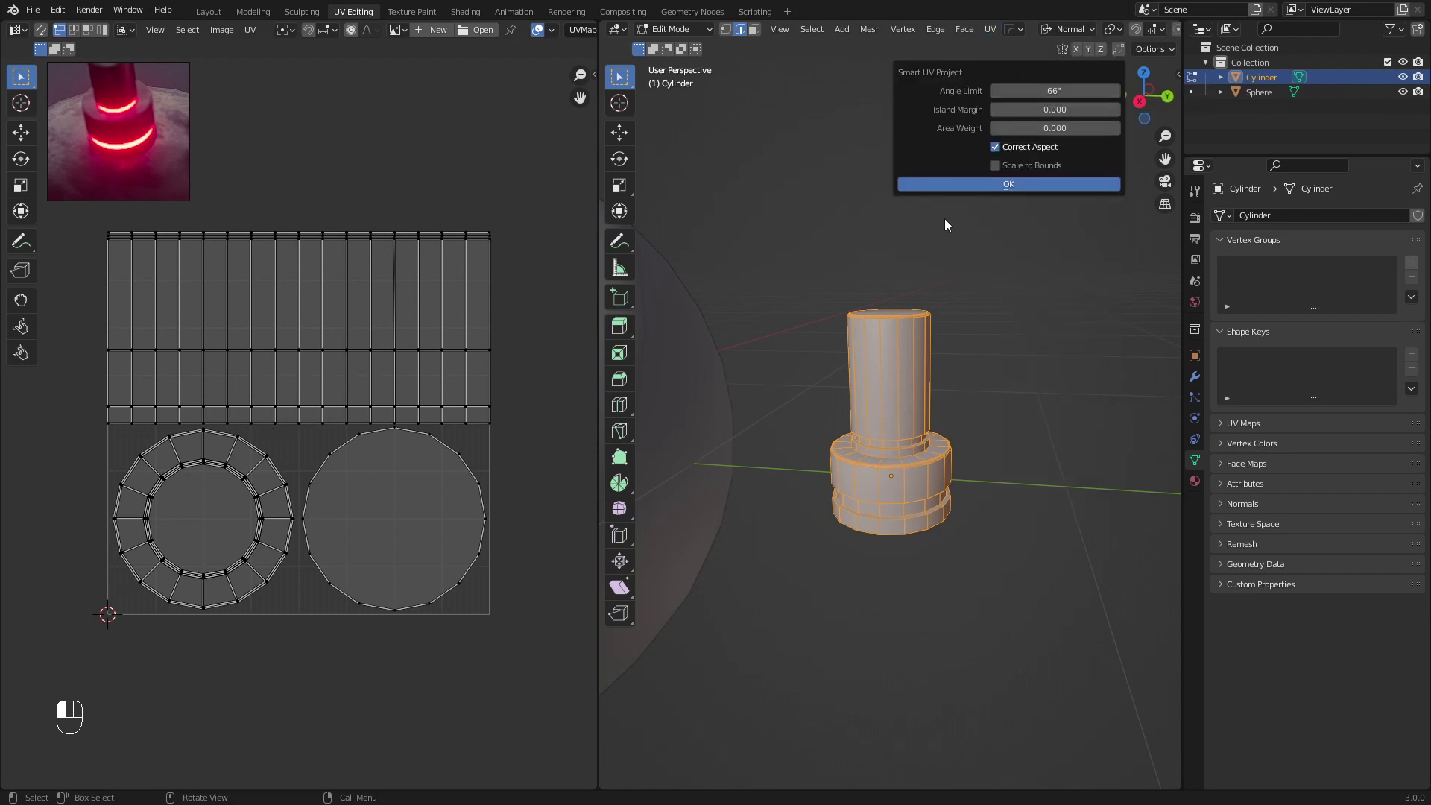
{"action": "left_click", "coordinate": [963, 185]}
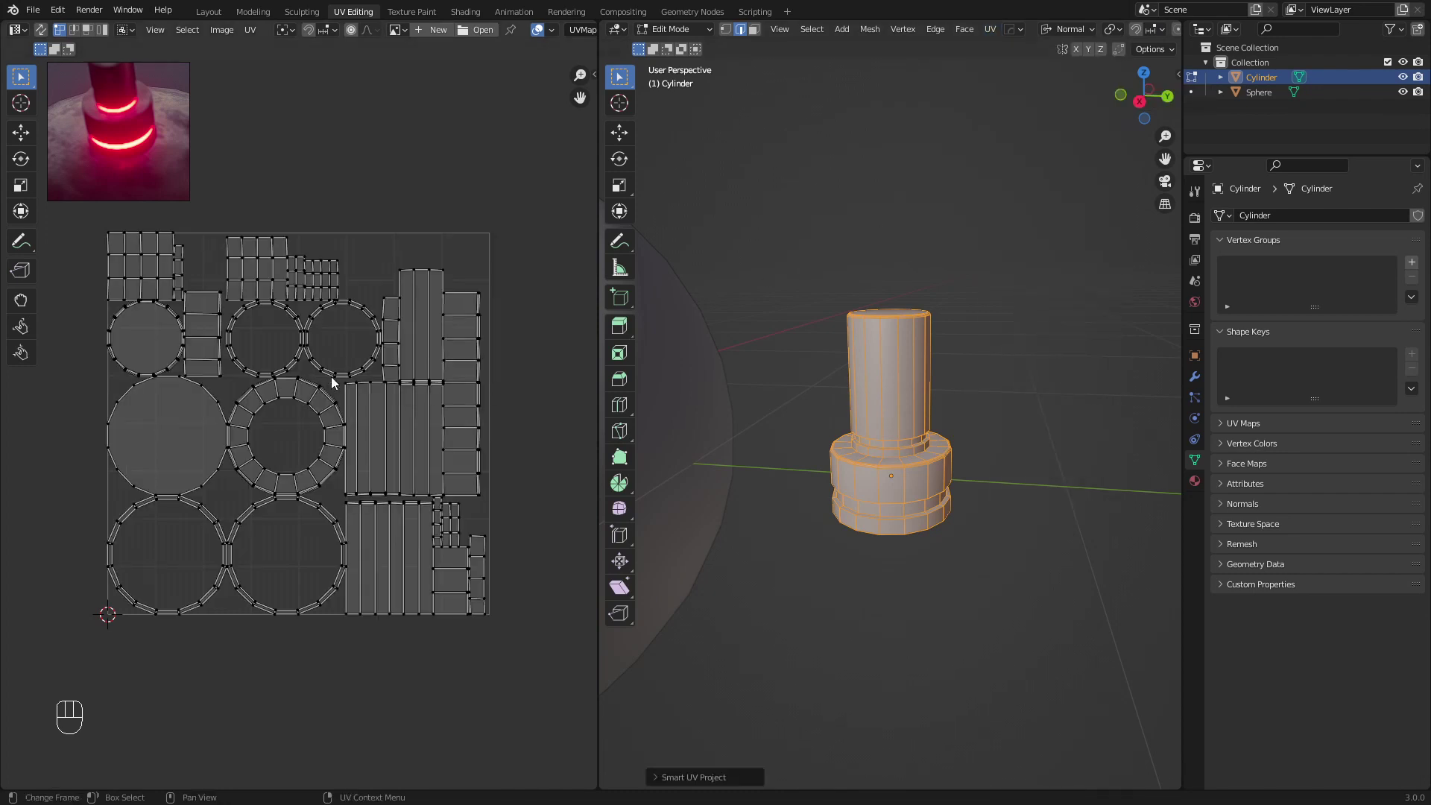
{"action": "key", "text": "Tab"}
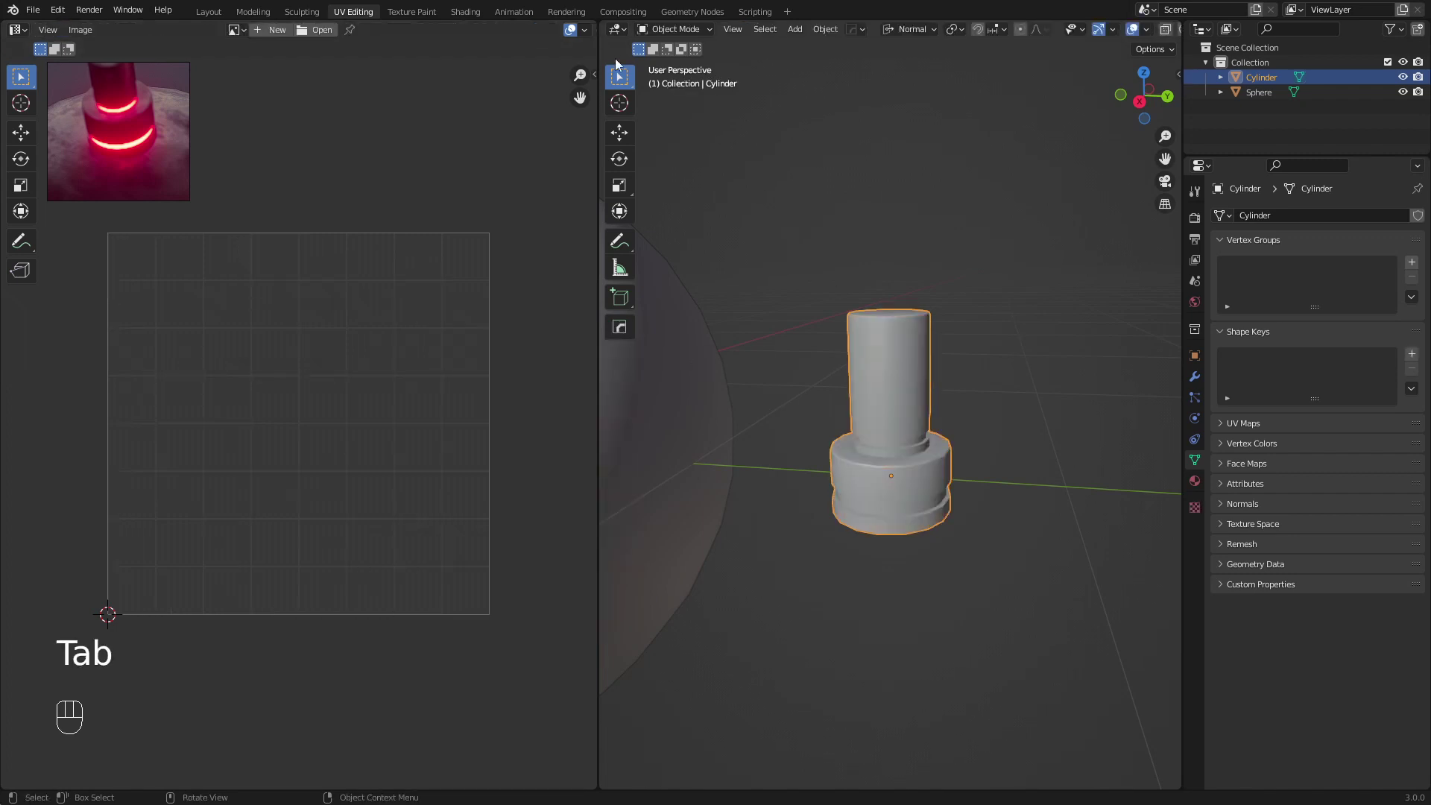
Open the Shading workspace with the spike selected
{"action": "left_click", "coordinate": [216, 10]}
{"action": "middle_click_drag", "start_coordinate": [747, 281], "coordinate": [718, 271]}
{"action": "left_click", "coordinate": [463, 12]}
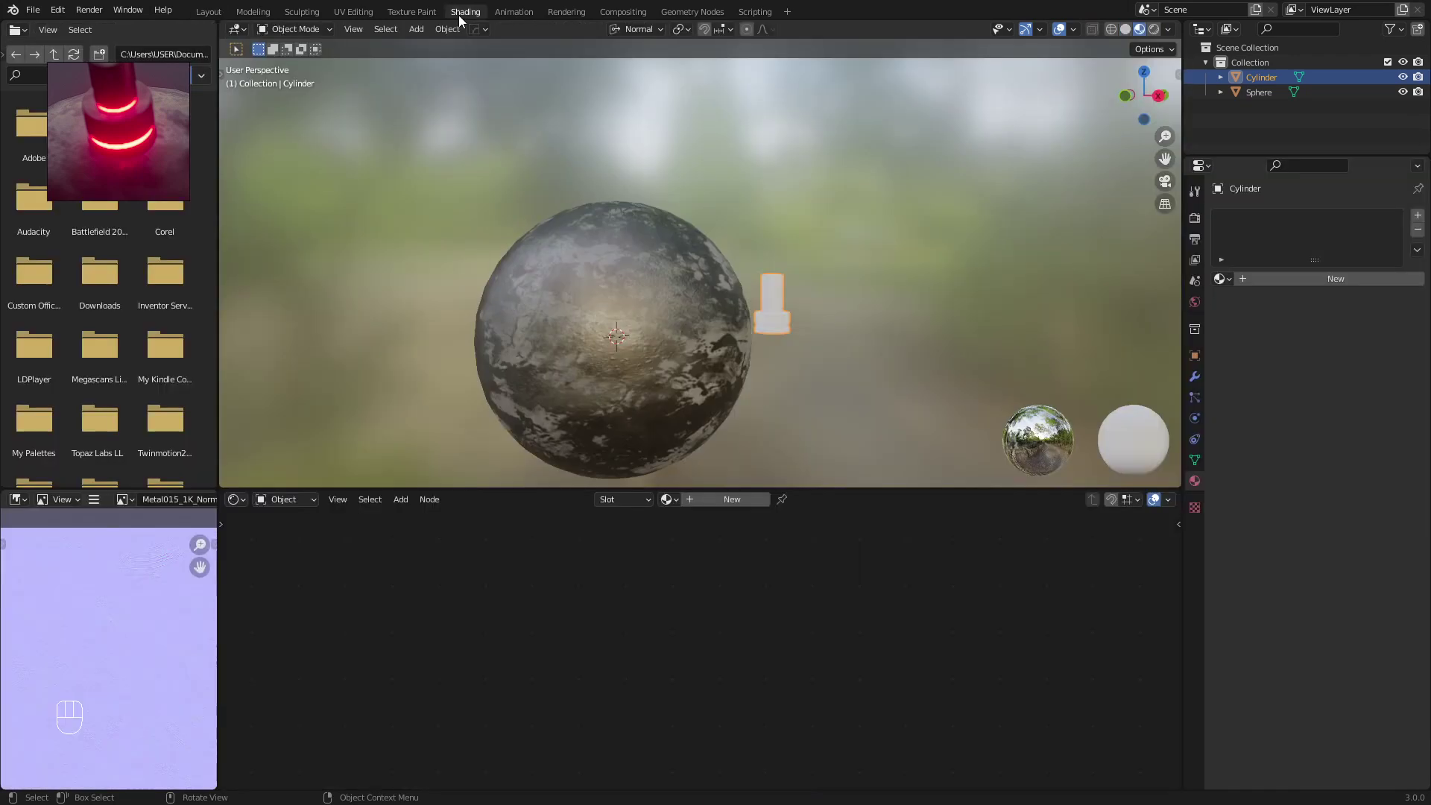
Frame the spike, enter Edit Mode and give it the existing Rust material
{"action": "key", "text": "KP_Decimal"}
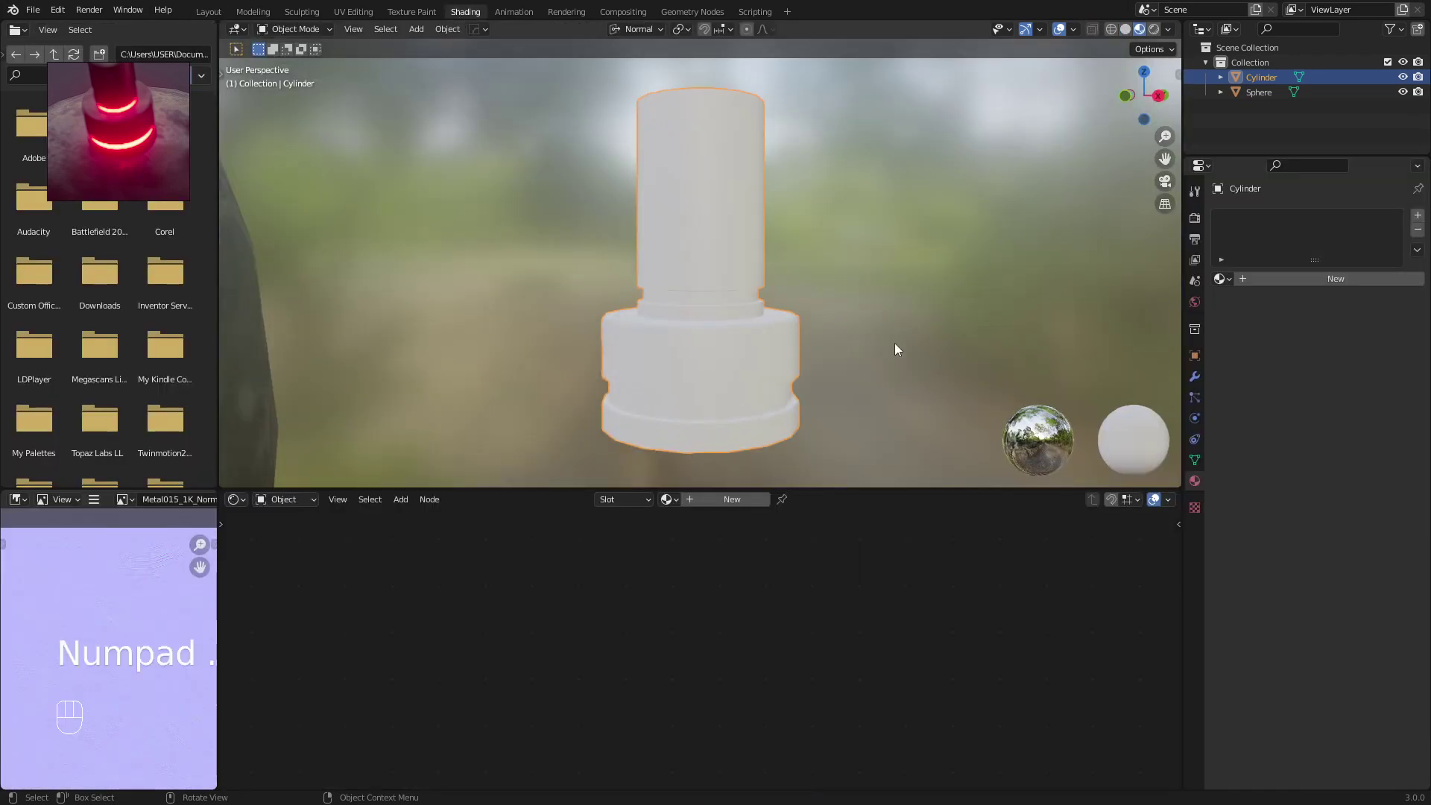
{"action": "middle_click_drag", "start_coordinate": [894, 342], "coordinate": [792, 335]}
{"action": "scroll", "coordinate": [807, 347], "scroll_direction": "down", "scroll_amount": 1}
{"action": "key", "text": "Tab"}
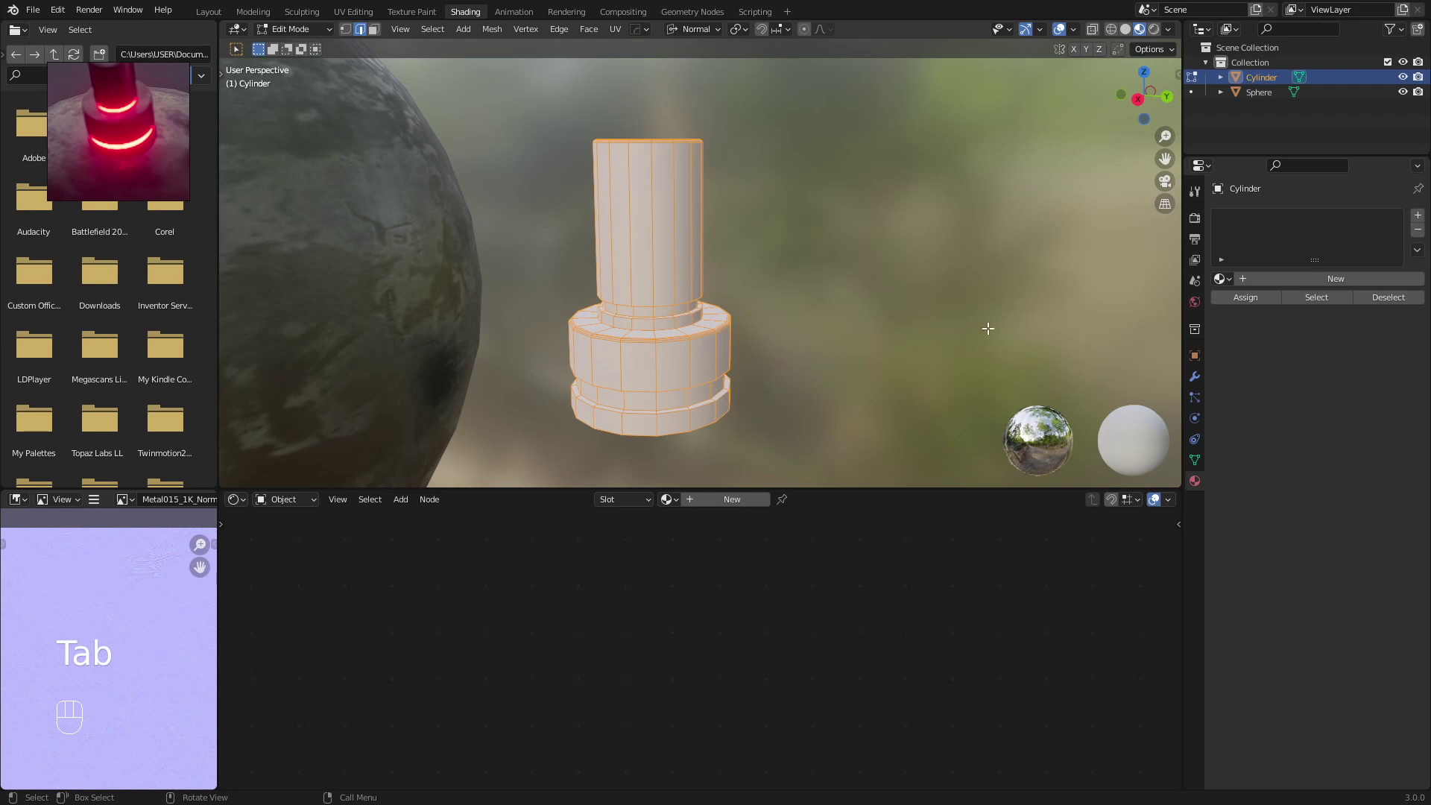
{"action": "left_click", "coordinate": [1220, 279]}
{"action": "left_click", "coordinate": [1246, 330]}
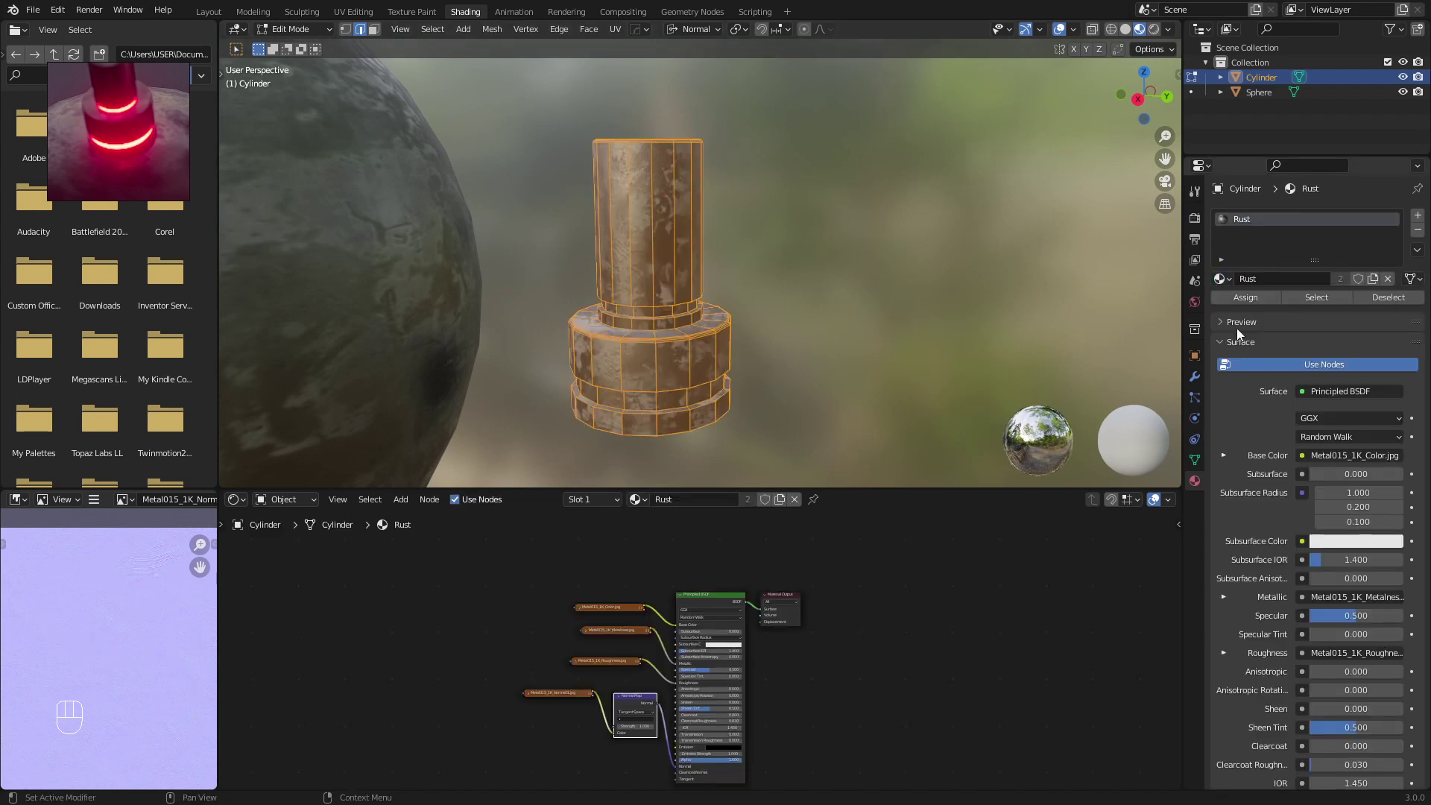
Add a second material slot to the spike holding the existing Light material, and return to Object Mode
{"action": "left_click", "coordinate": [1416, 216]}
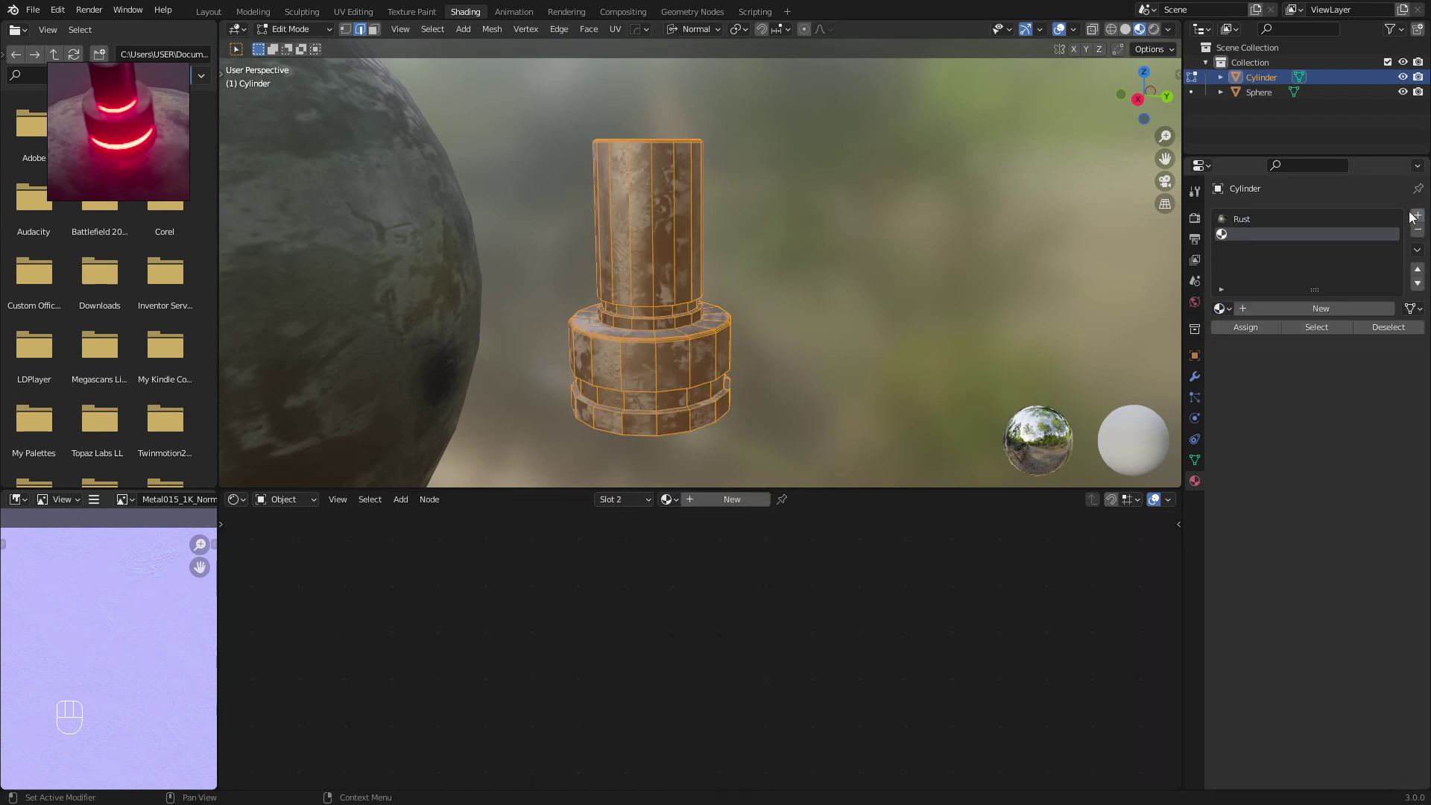
{"action": "left_click", "coordinate": [1221, 308]}
{"action": "left_click", "coordinate": [1248, 331]}
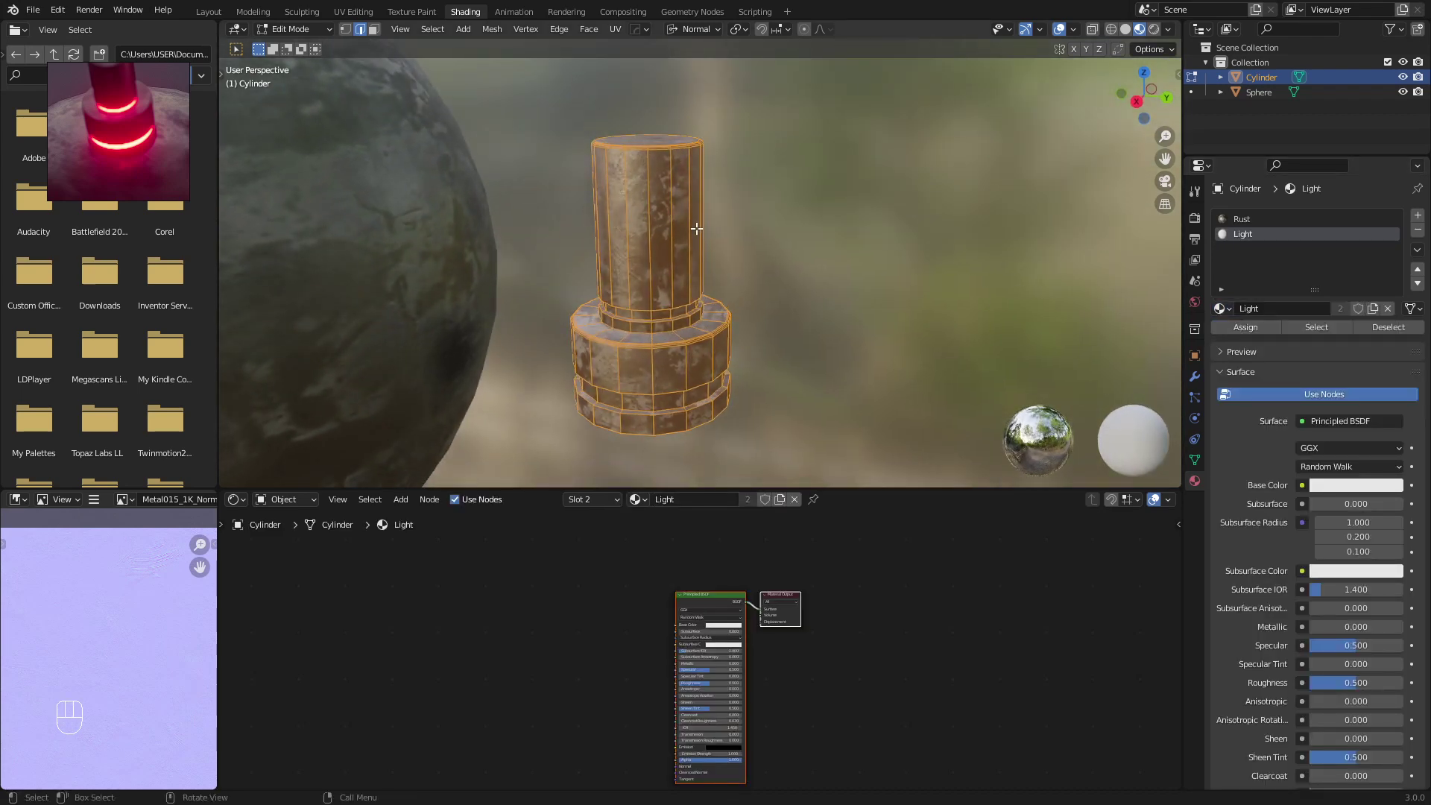
{"action": "key", "text": "Tab"}
{"action": "middle_click_drag", "start_coordinate": [717, 223], "coordinate": [799, 192]}
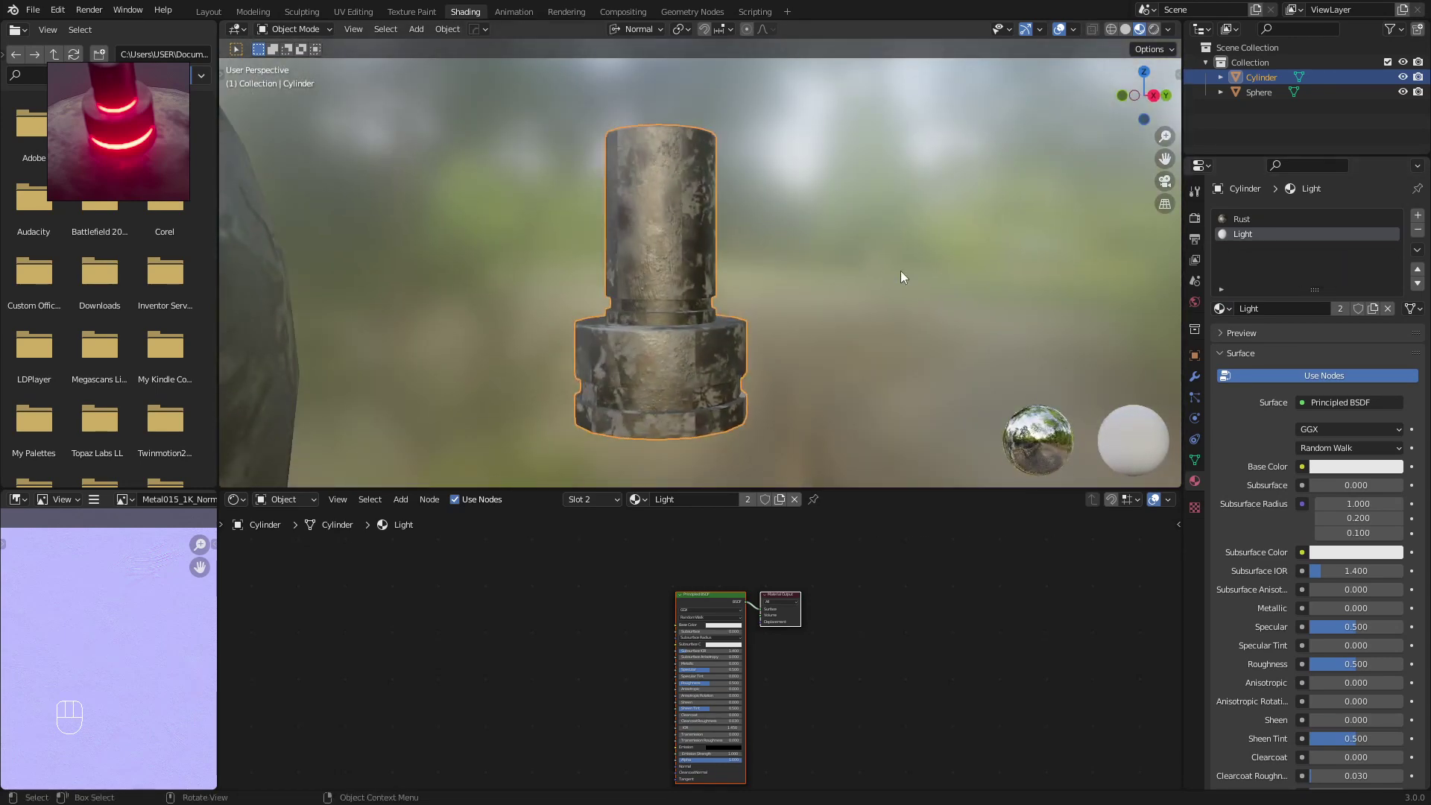
{"action": "middle_click_drag", "start_coordinate": [923, 254], "coordinate": [881, 257]}
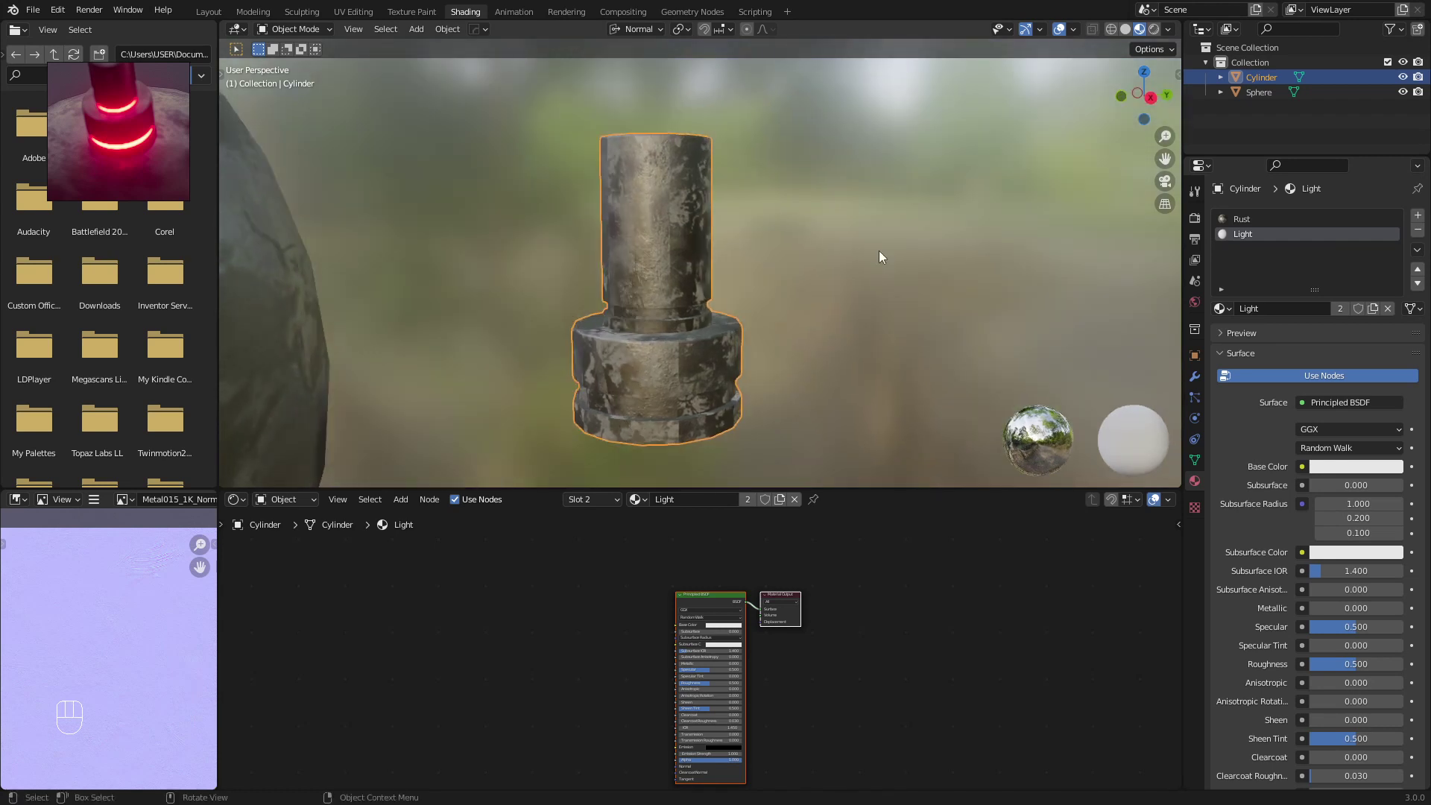
Preview the scene in Rendered shading with Scene World off and the green forest HDRI as lighting
{"action": "left_click", "coordinate": [1197, 222]}
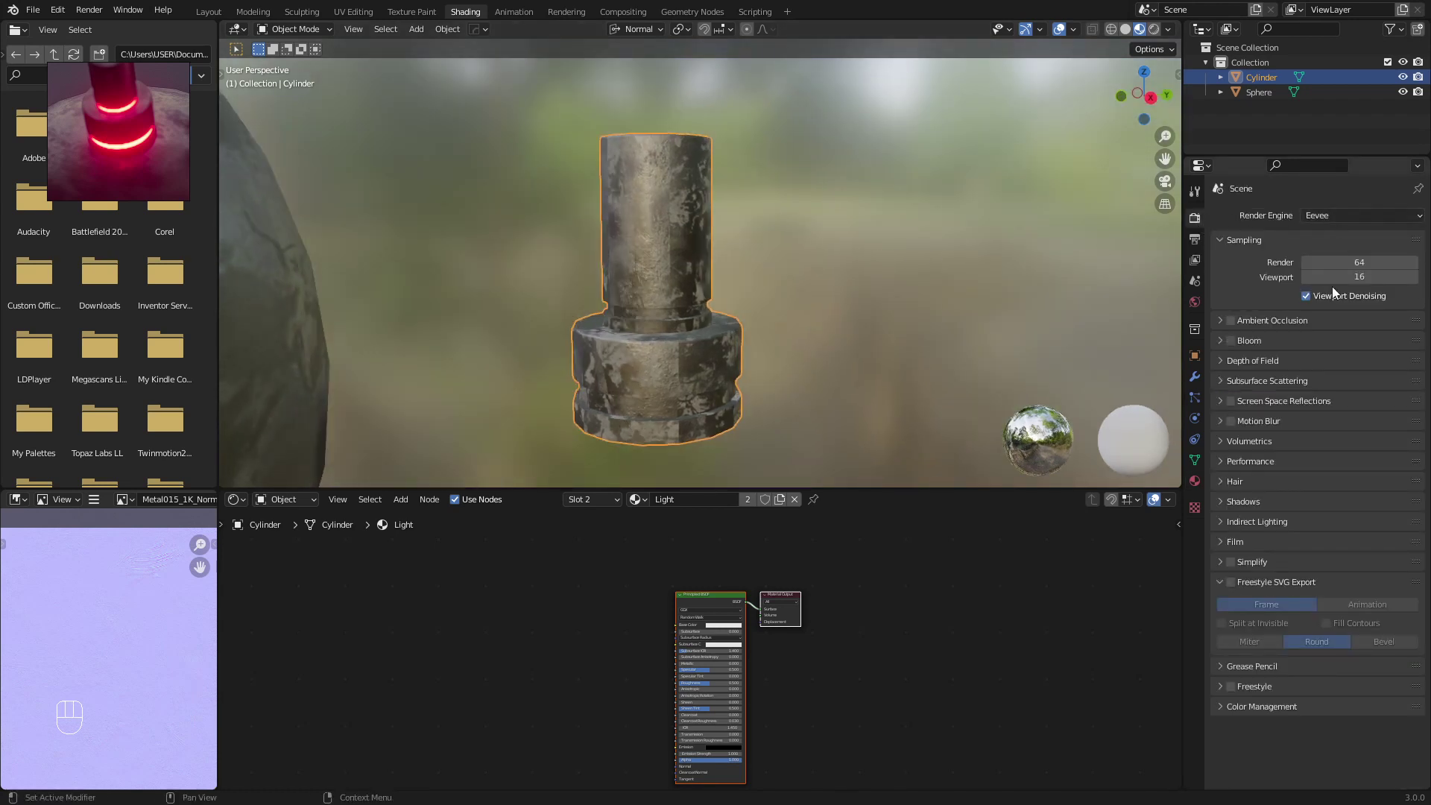
{"action": "key", "text": "z"}
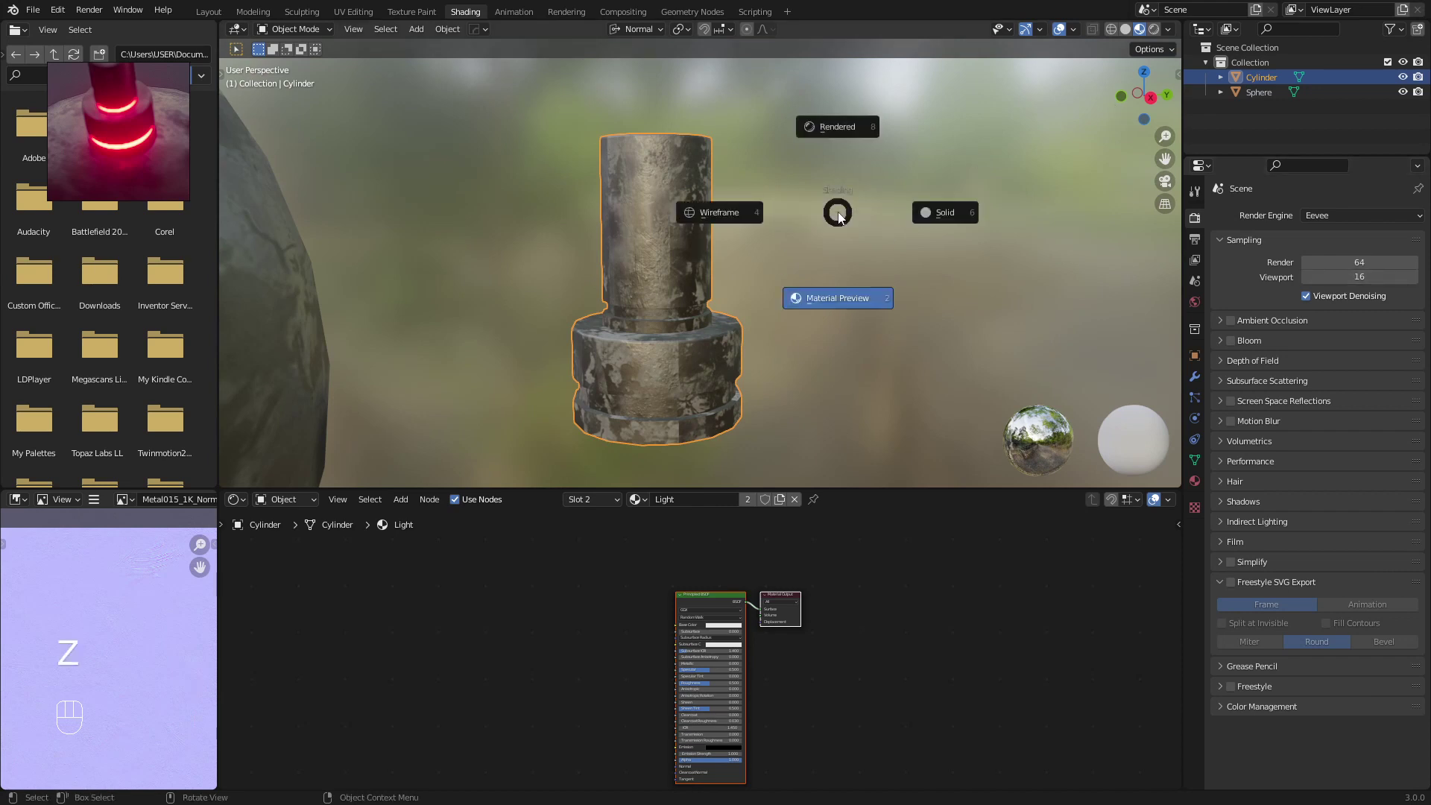
{"action": "left_click", "coordinate": [838, 133]}
{"action": "middle_click_drag", "start_coordinate": [814, 211], "coordinate": [811, 211]}
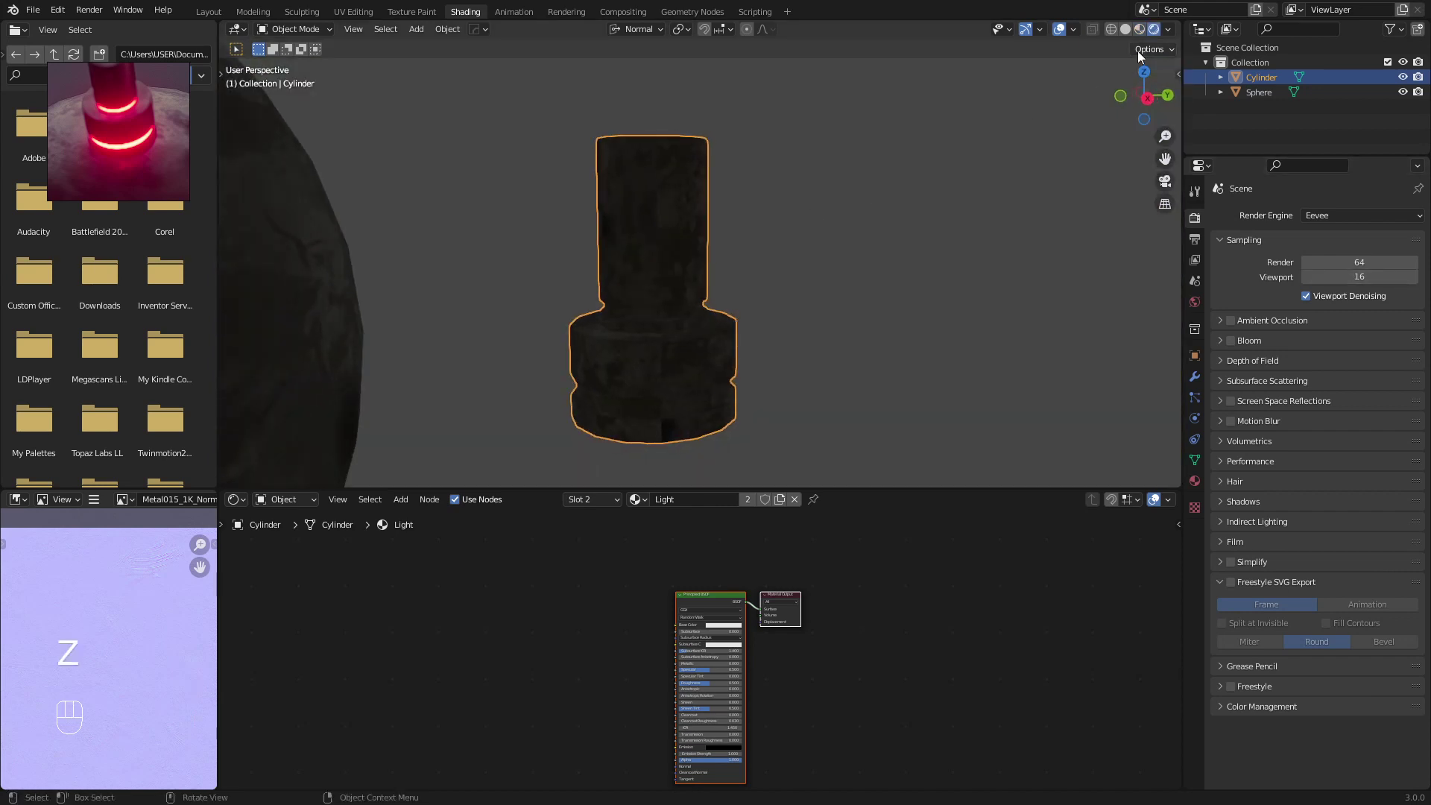
{"action": "mouse_move", "coordinate": [738, 240]}
{"action": "middle_mouse_down"}
{"action": "mouse_move", "coordinate": [642, 240]}
{"action": "mouse_move", "coordinate": [723, 239]}
{"action": "middle_mouse_up"}
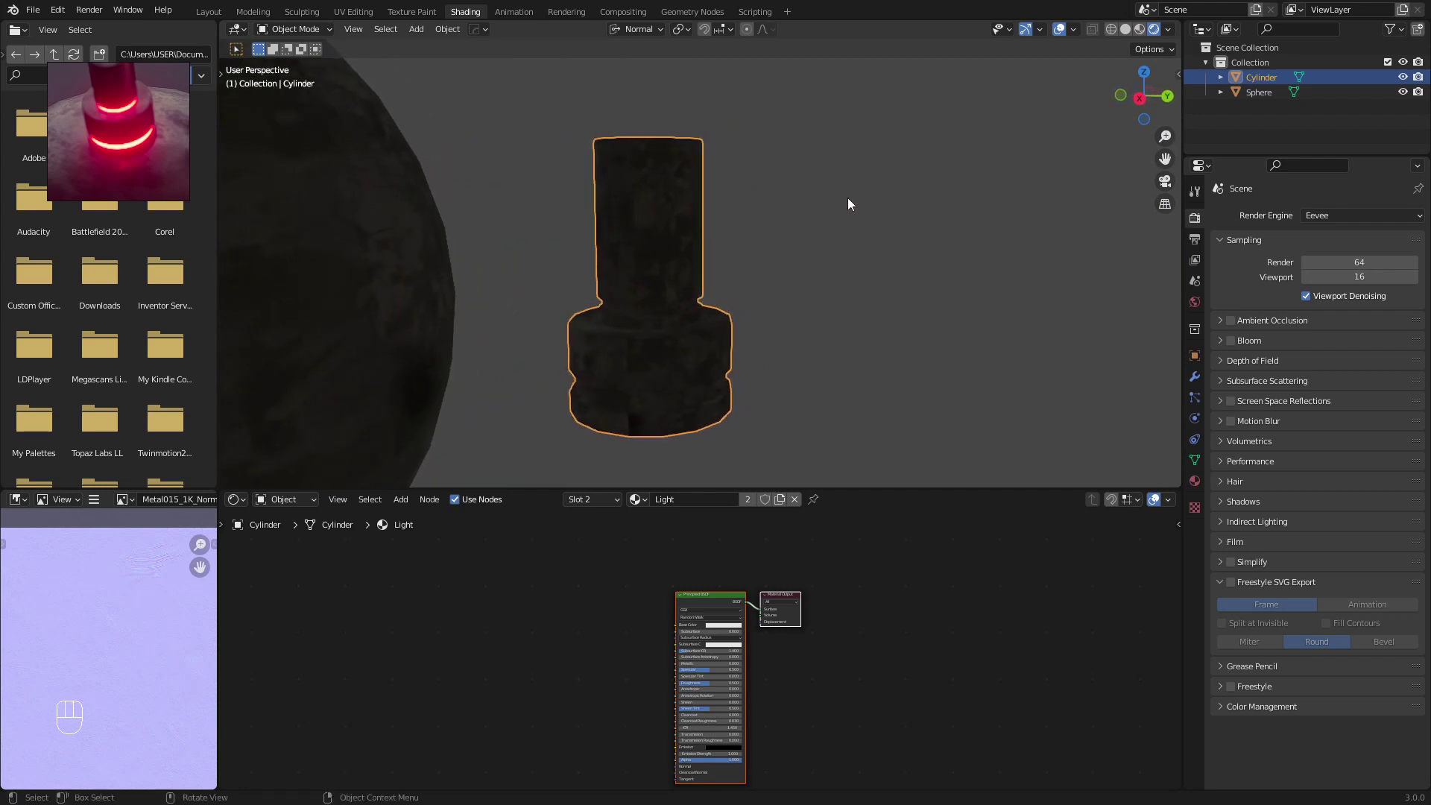
{"action": "left_click", "coordinate": [1170, 31]}
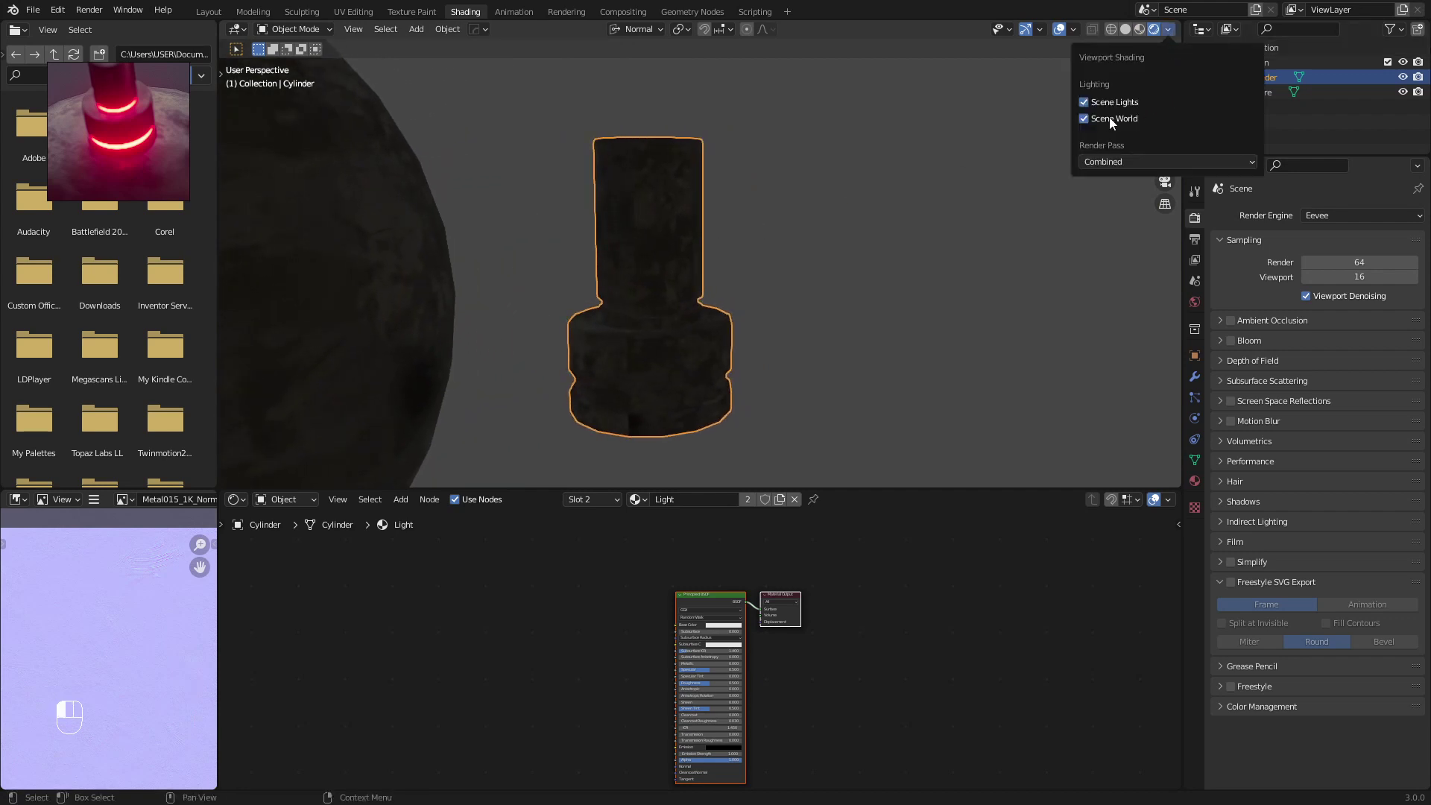
{"action": "left_click", "coordinate": [1085, 119]}
{"action": "left_click", "coordinate": [1155, 153]}
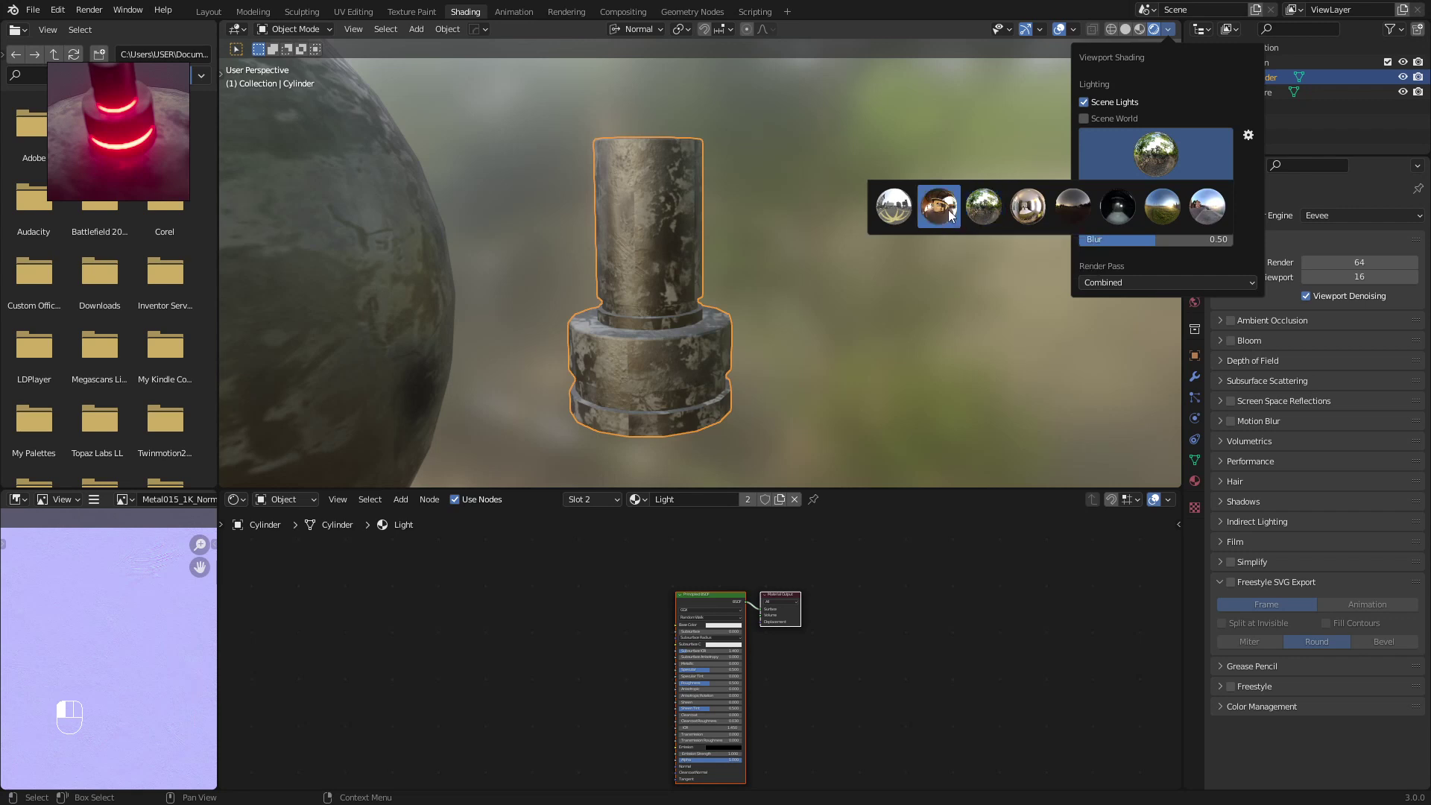
{"action": "left_click", "coordinate": [994, 211]}
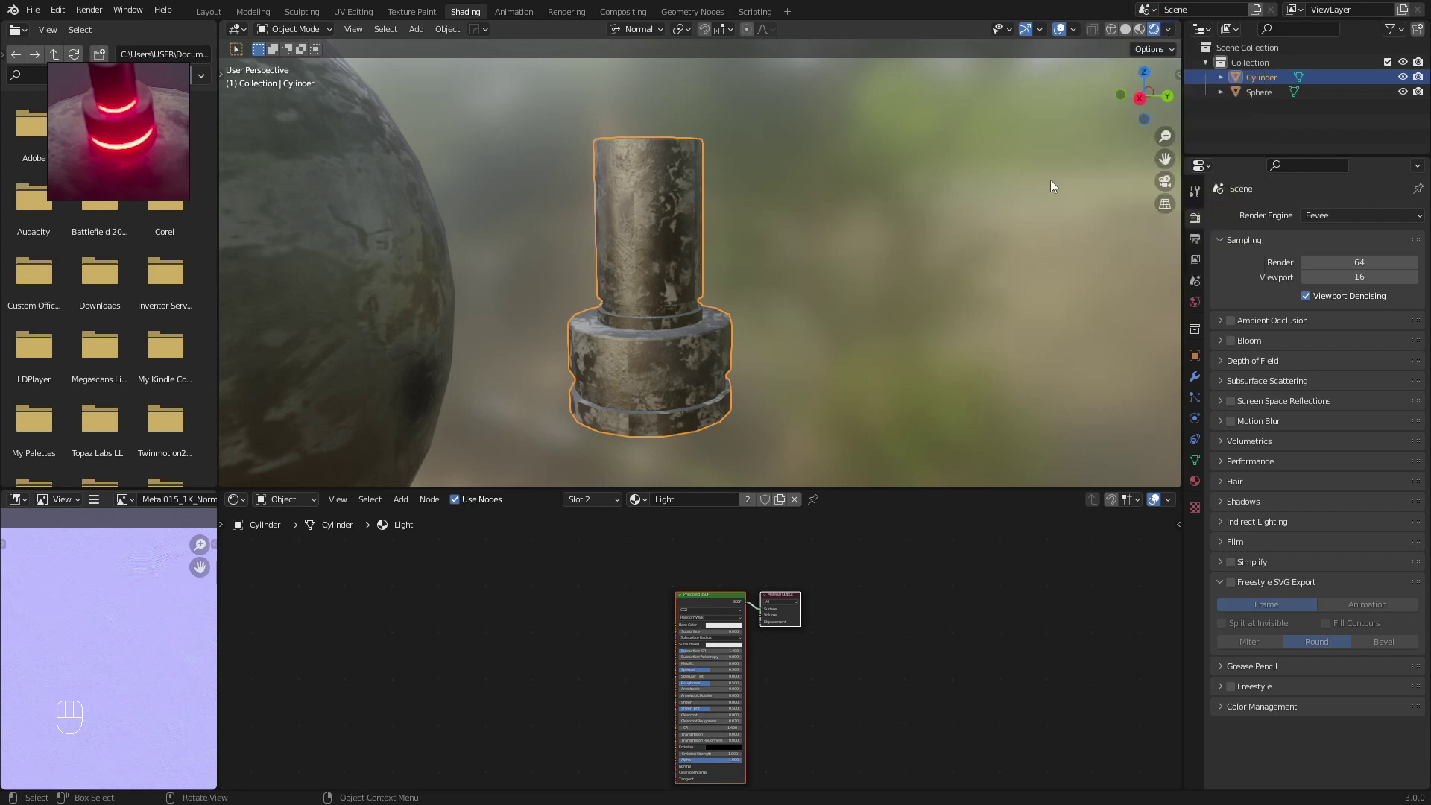
Lower the strength of the viewport's HDRI lighting to darken the scene, and deselect all objects
{"action": "left_click", "coordinate": [1168, 29]}
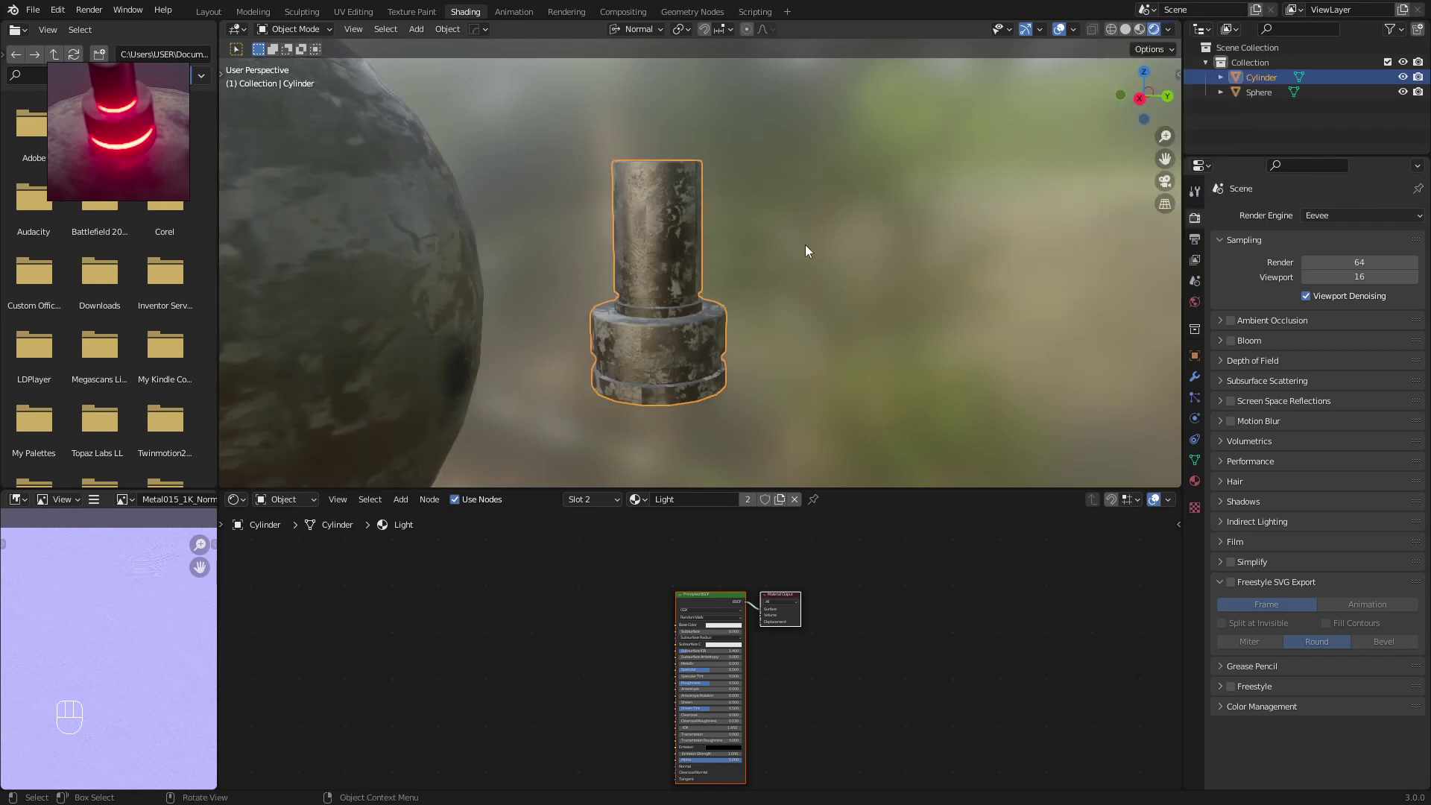
{"action": "mouse_move", "coordinate": [805, 249]}
{"action": "middle_mouse_down"}
{"action": "mouse_move", "coordinate": [681, 264]}
{"action": "mouse_move", "coordinate": [763, 239]}
{"action": "middle_mouse_up"}
{"action": "scroll", "coordinate": [686, 299], "scroll_direction": "down", "scroll_amount": 1}
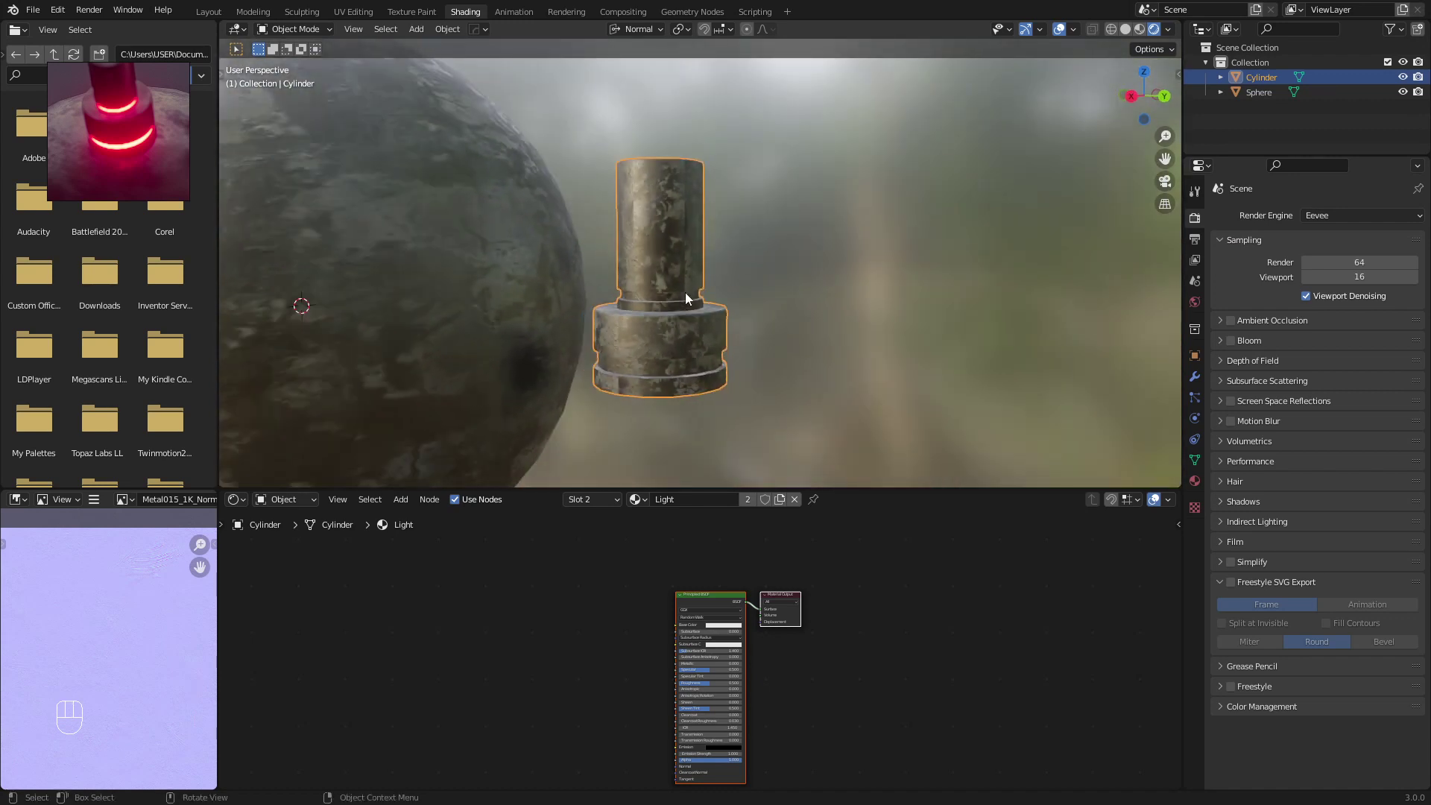
{"action": "left_click", "coordinate": [1168, 30]}
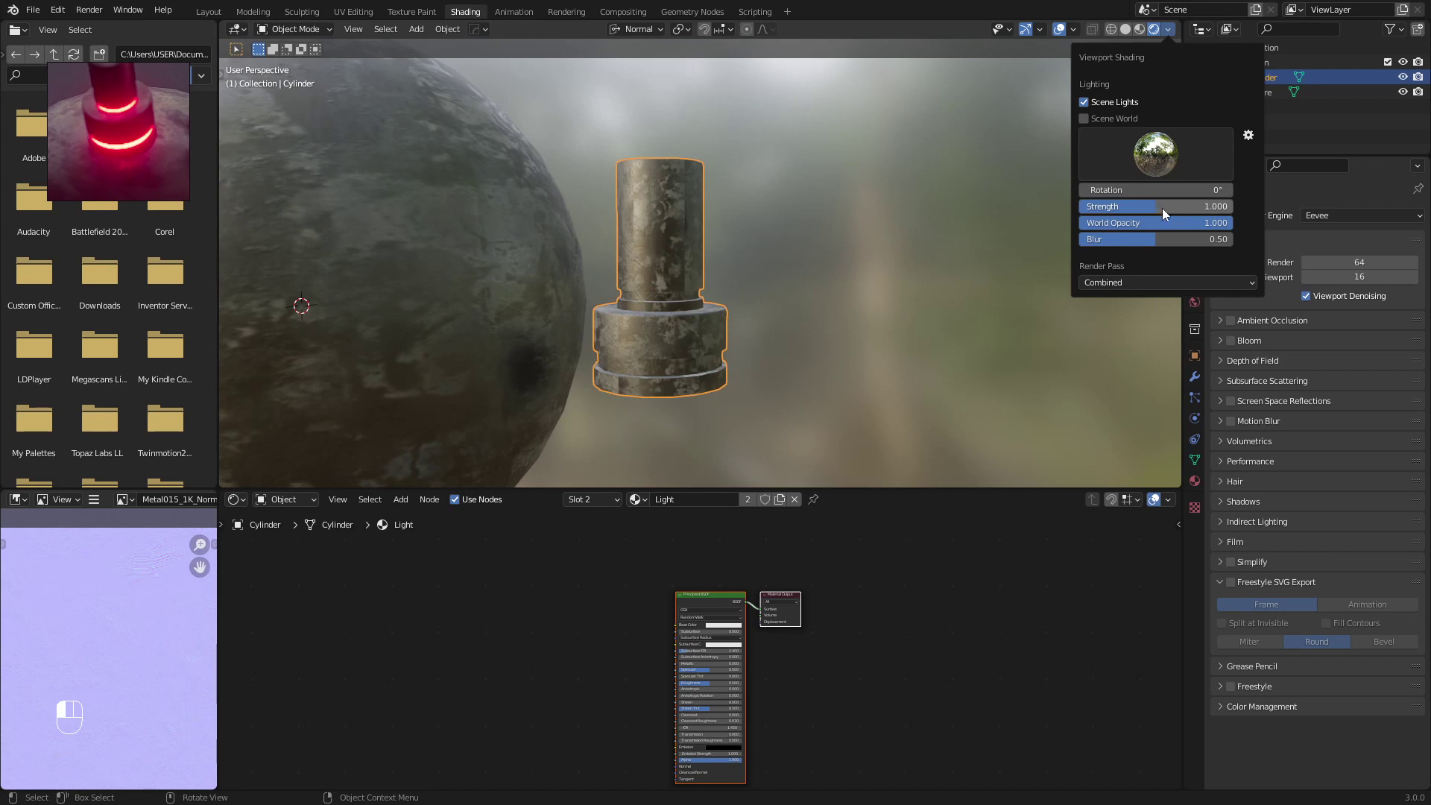
{"action": "left_click_drag", "start_coordinate": [1165, 213], "coordinate": [1105, 209]}
{"action": "mouse_move", "coordinate": [742, 237]}
{"action": "middle_mouse_down"}
{"action": "mouse_move", "coordinate": [539, 238]}
{"action": "mouse_move", "coordinate": [693, 233]}
{"action": "mouse_move", "coordinate": [544, 211]}
{"action": "mouse_move", "coordinate": [760, 236]}
{"action": "middle_mouse_up"}
{"action": "key", "text": "a"}
{"action": "key", "text": "a"}
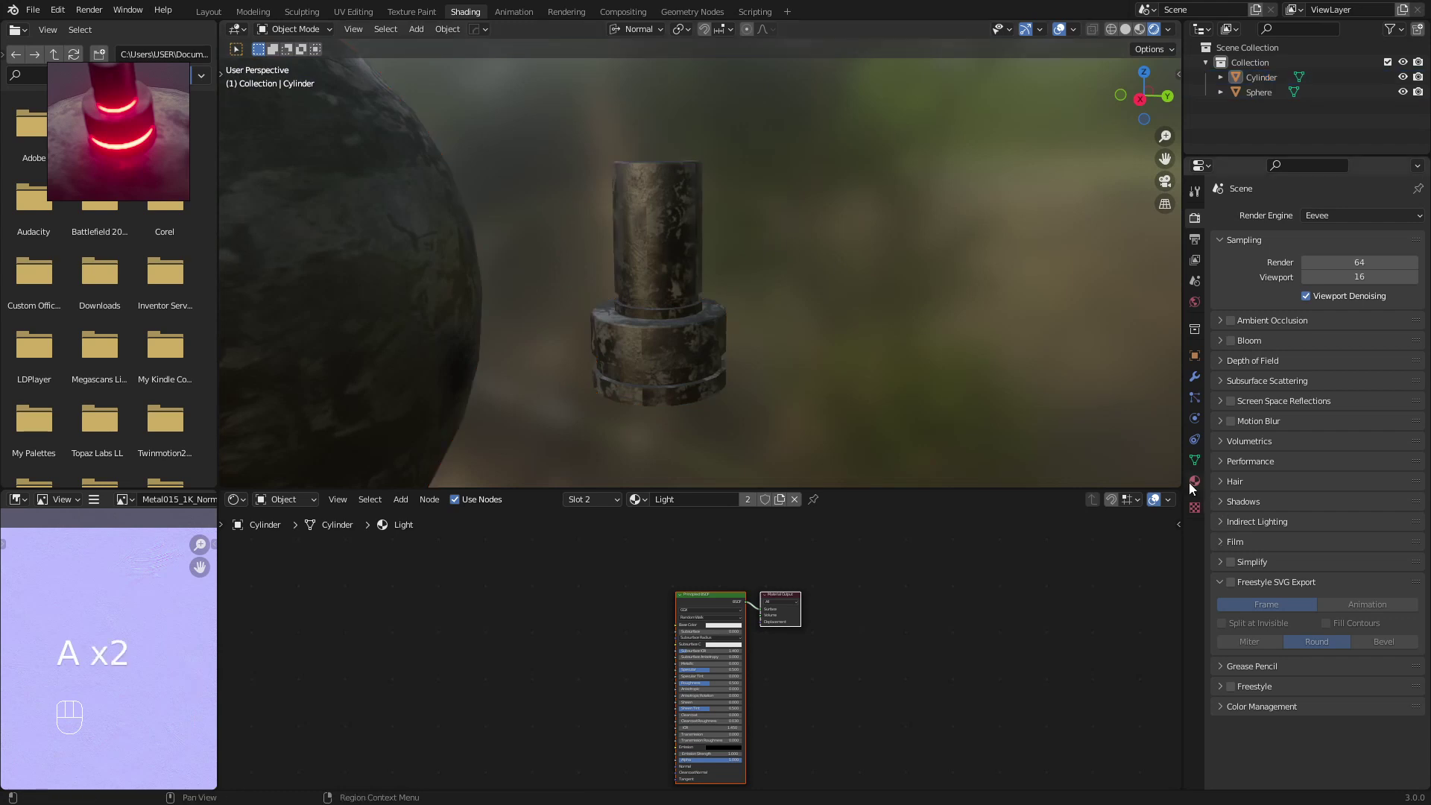
Assign the Light material to the face loops in the spike's upper and lower grooves, and return to Object Mode
{"action": "left_click", "coordinate": [1195, 481]}
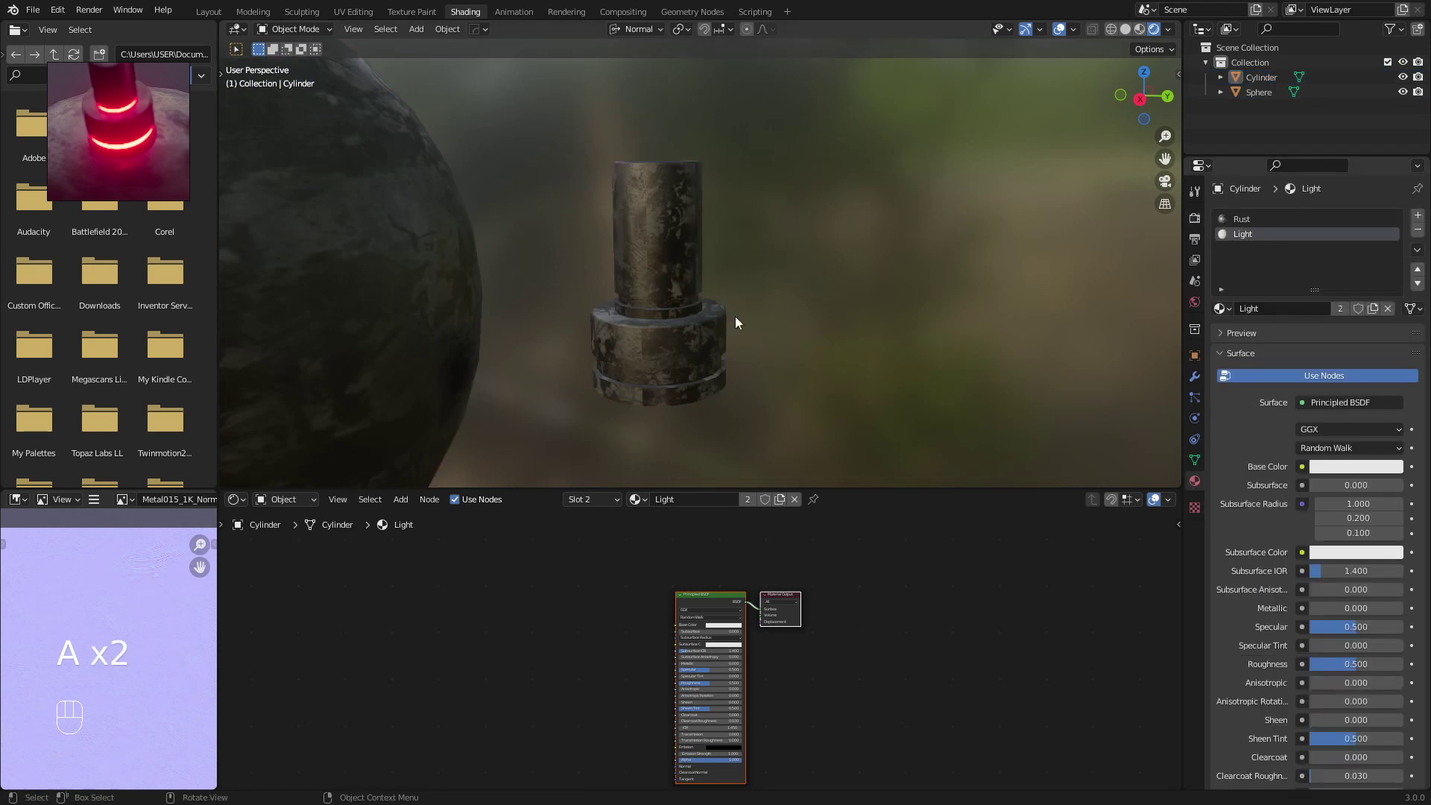
{"action": "scroll", "coordinate": [652, 332], "scroll_direction": "up", "scroll_amount": 3}
{"action": "key", "text": "Tab"}
{"action": "middle_click_drag", "start_coordinate": [652, 333], "coordinate": [652, 316]}
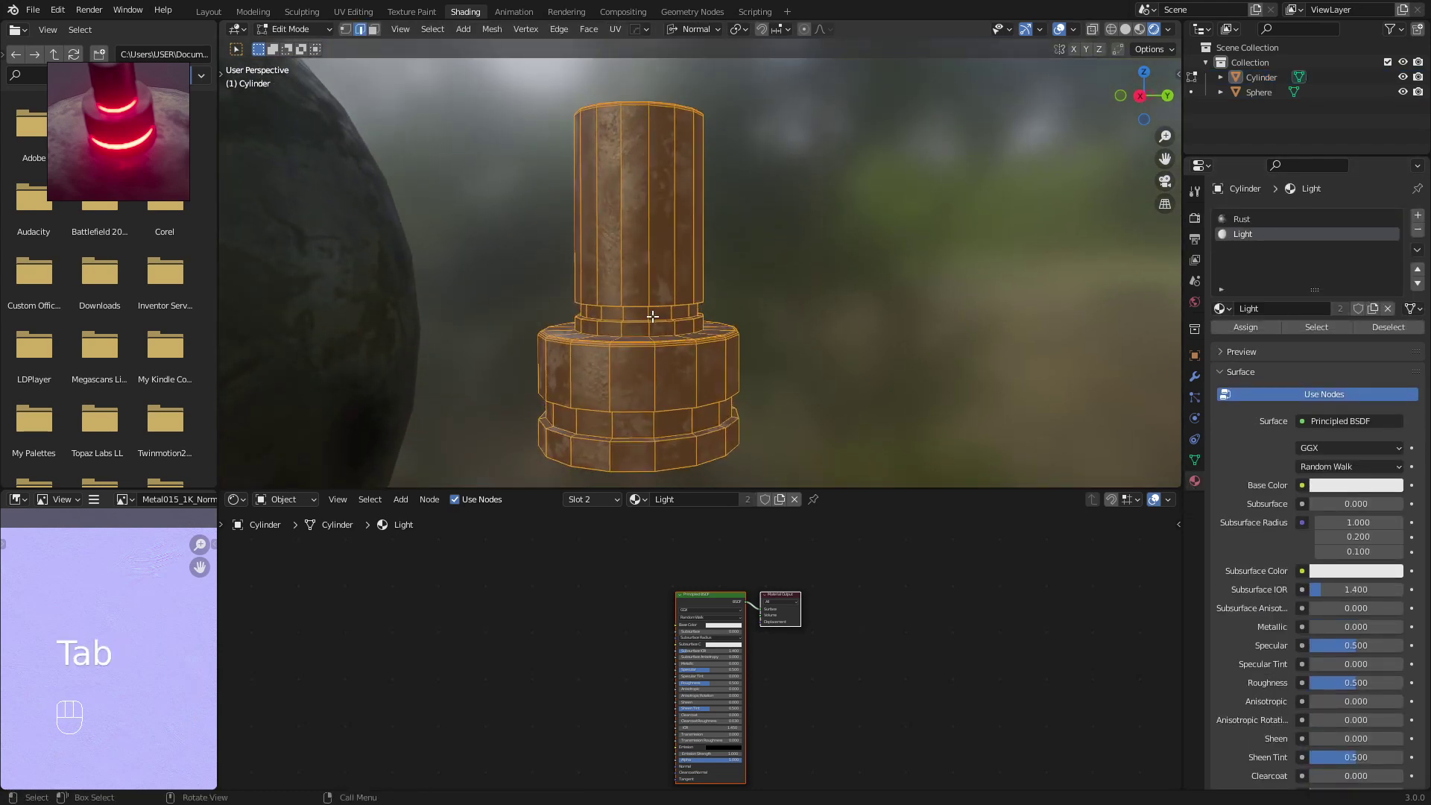
{"action": "scroll", "coordinate": [652, 316], "scroll_direction": "up", "scroll_amount": 2}
{"action": "key", "text": "a"}
{"action": "key", "text": "a"}
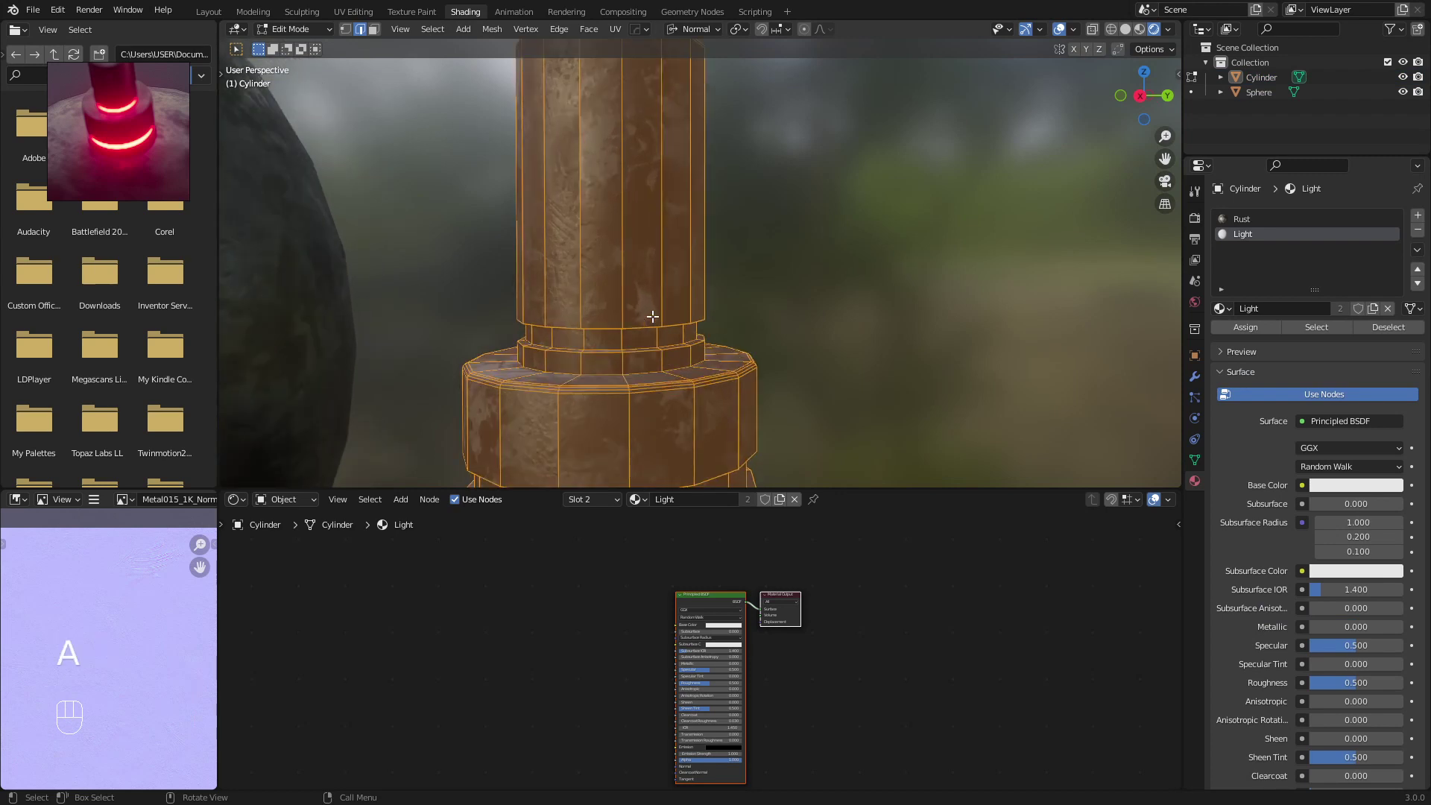
{"action": "key", "text": "3"}
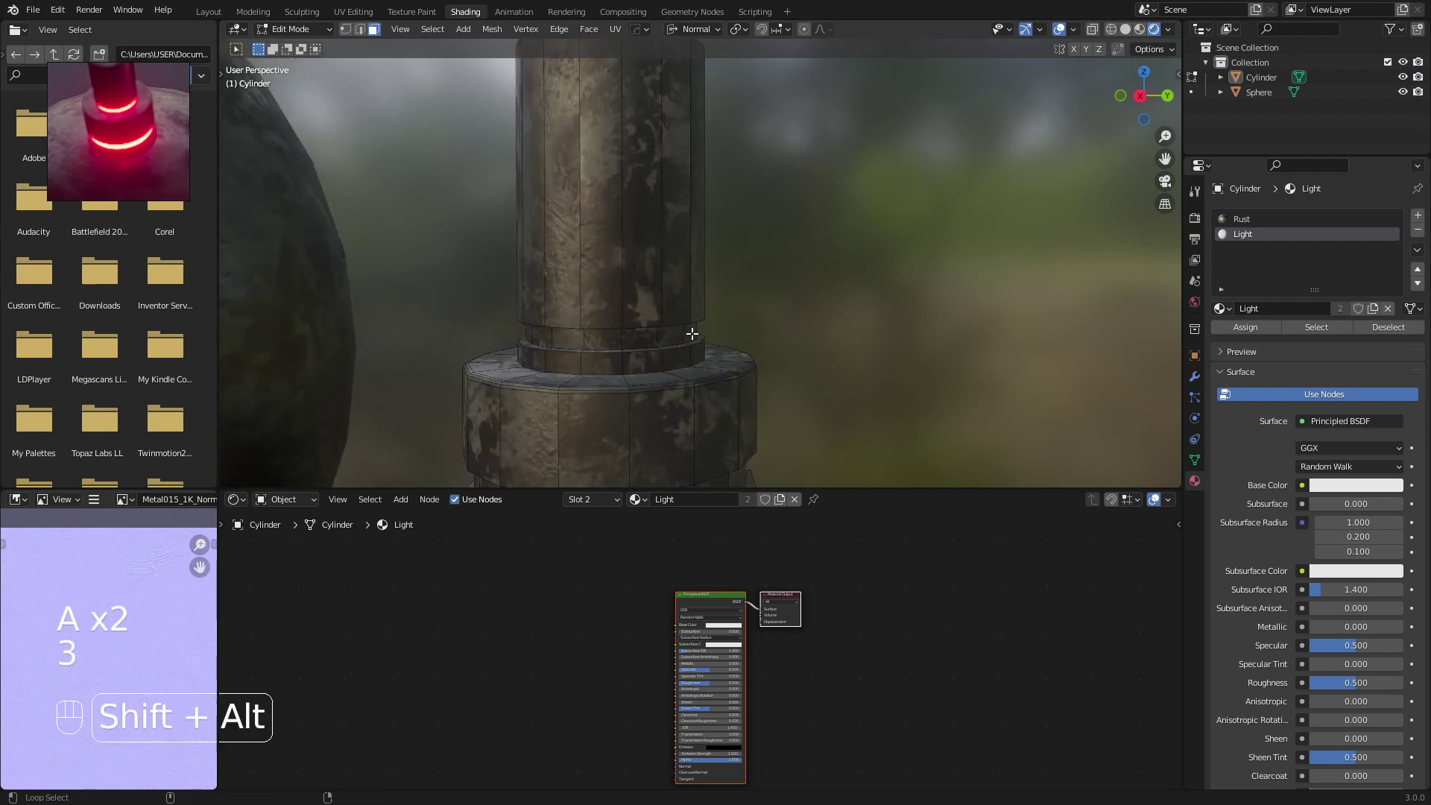
{"action": "left_click", "coordinate": [691, 334], "text": "alt+shift"}
{"action": "middle_click_drag", "start_coordinate": [761, 370], "coordinate": [712, 283], "text": "shift"}
{"action": "left_click", "coordinate": [759, 289], "text": "alt+shift"}
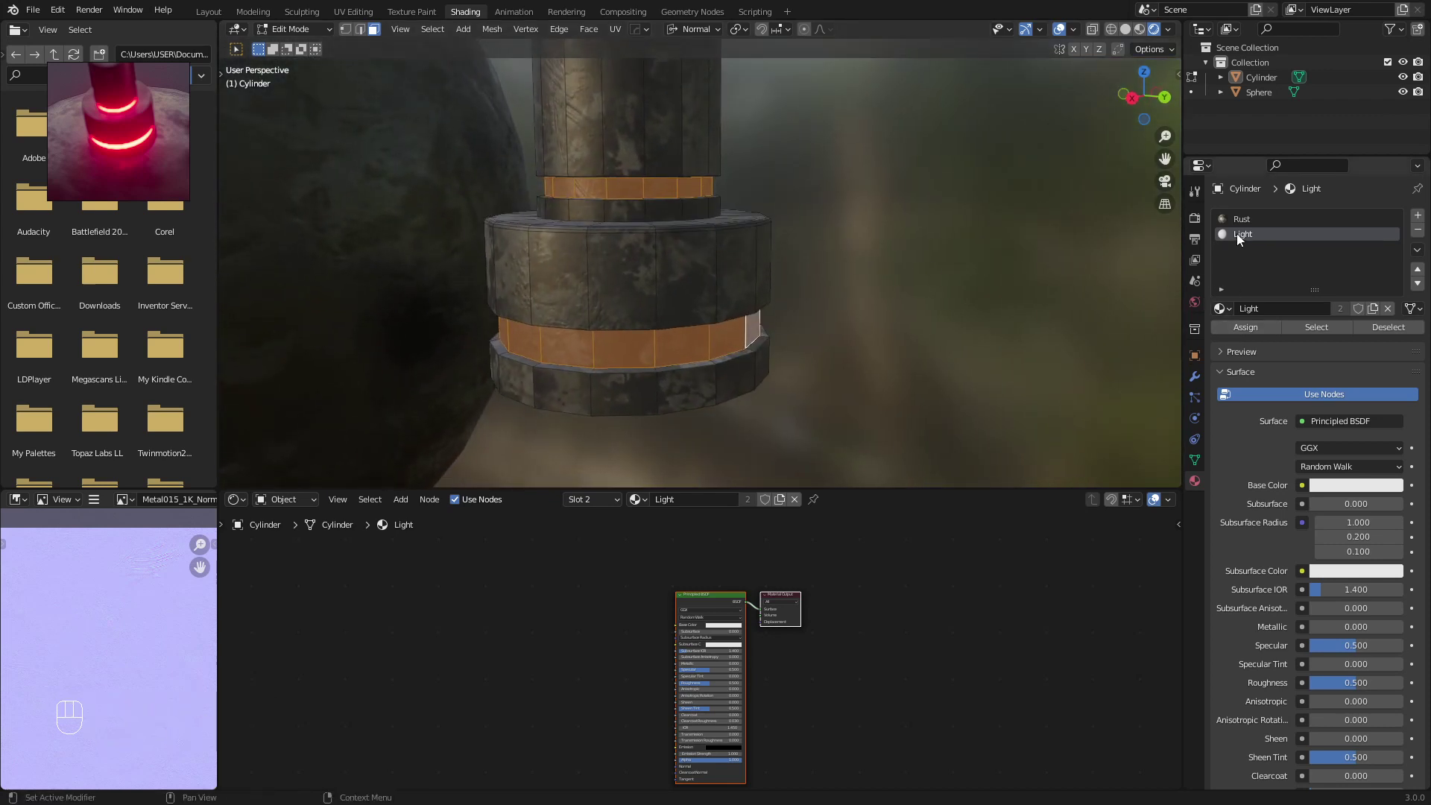
{"action": "left_click", "coordinate": [1245, 326]}
{"action": "key", "text": "Tab"}
{"action": "middle_click_drag", "start_coordinate": [680, 256], "coordinate": [716, 246]}
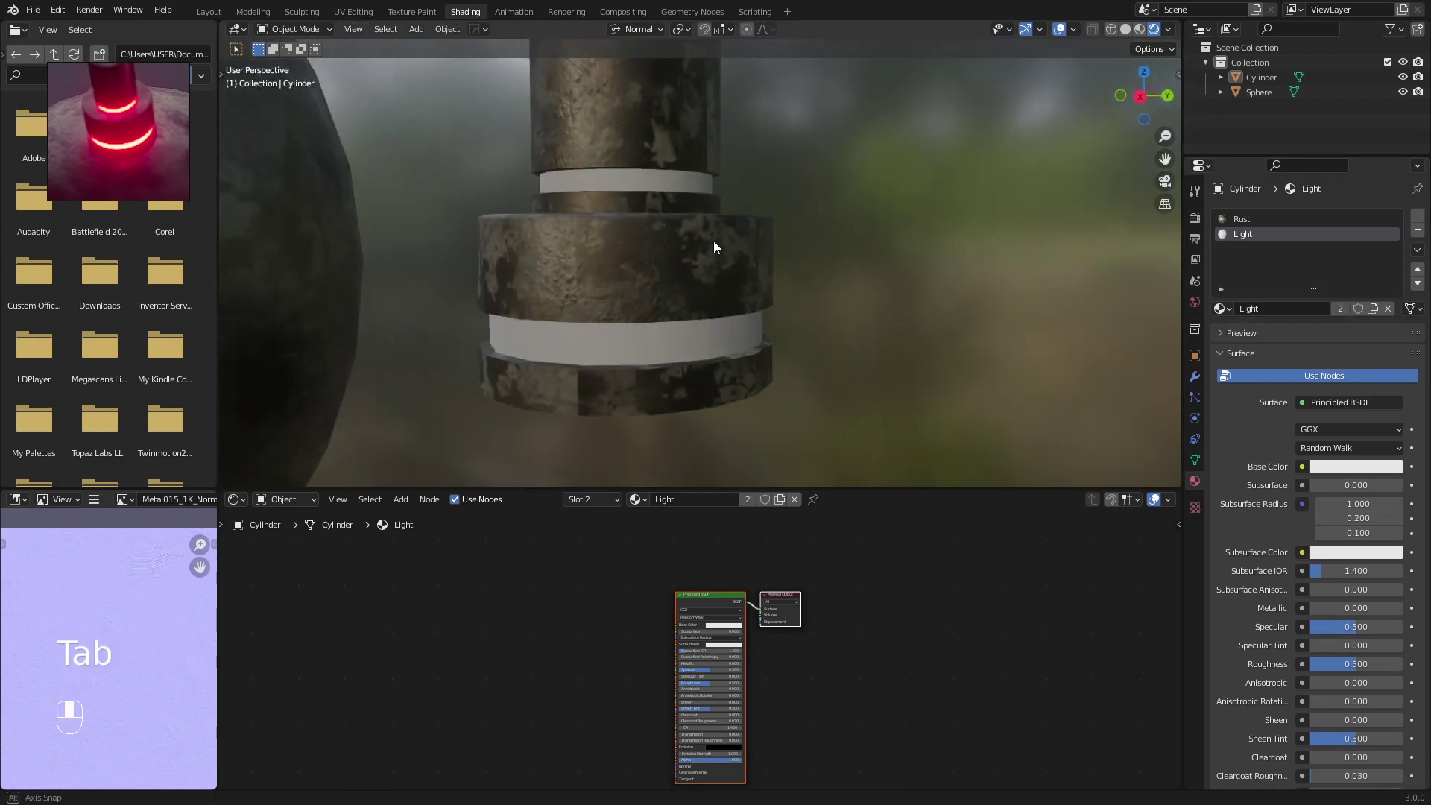
{"action": "scroll", "coordinate": [708, 305], "scroll_direction": "down", "scroll_amount": 3}
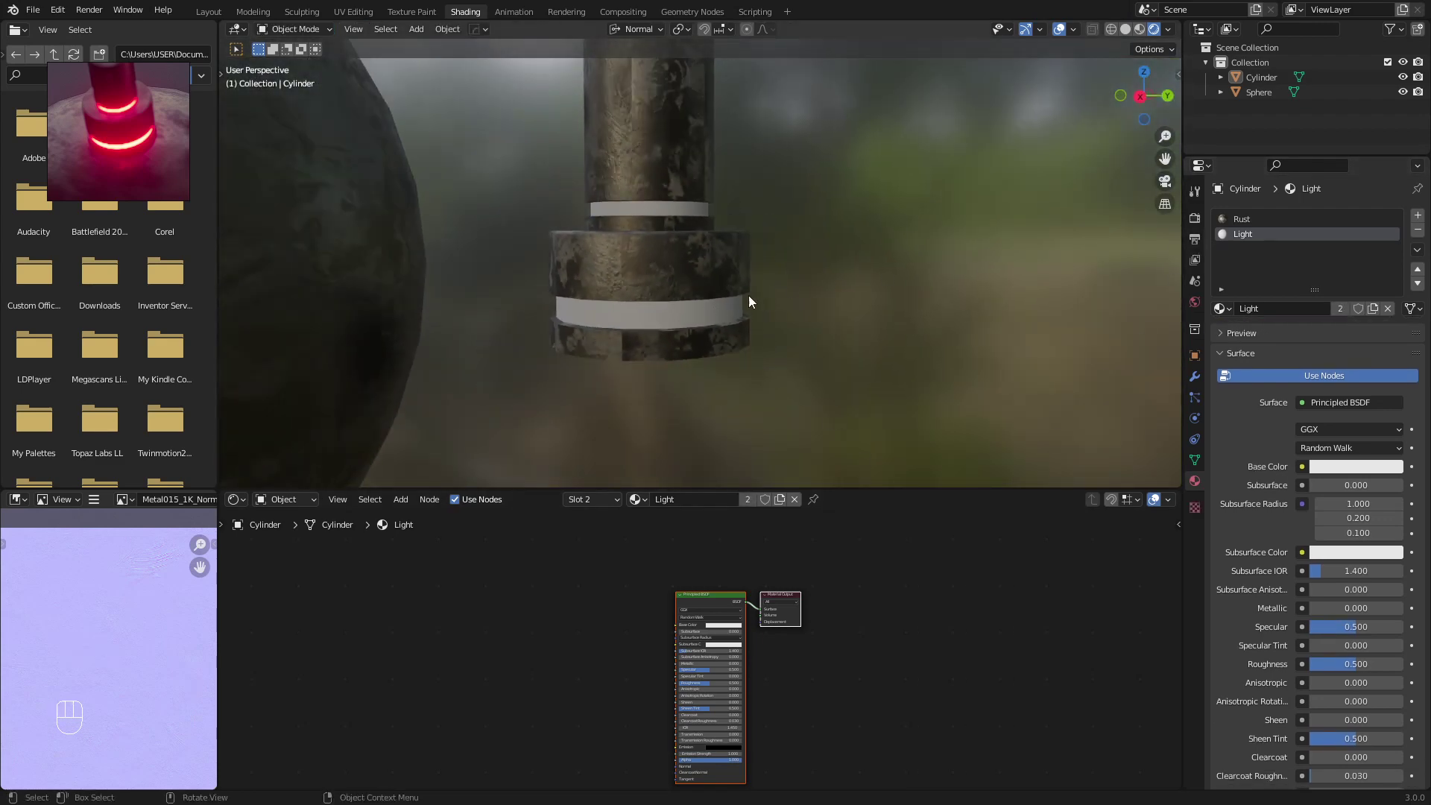
Enlarge the node editor and set the Light material's Emission colour to bright red with H 0.997, S 0.964, V 1.000
{"action": "left_click_drag", "start_coordinate": [842, 490], "coordinate": [820, 377]}
{"action": "scroll", "coordinate": [712, 615], "scroll_direction": "up", "scroll_amount": 4}
{"action": "scroll", "coordinate": [712, 615], "scroll_direction": "up", "scroll_amount": 2}
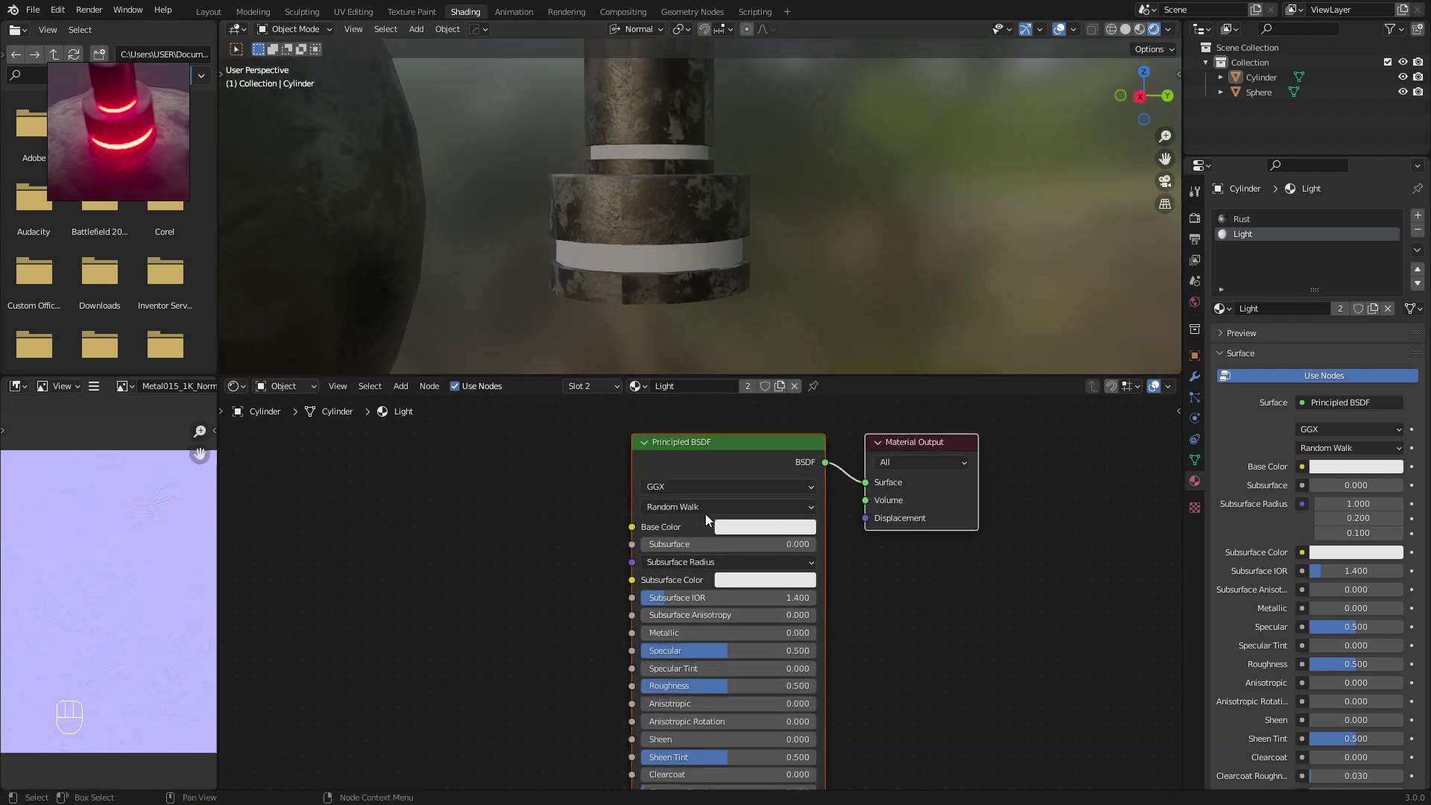
{"action": "middle_click_drag", "start_coordinate": [871, 657], "coordinate": [842, 492]}
{"action": "scroll", "coordinate": [820, 682], "scroll_direction": "up", "scroll_amount": 2}
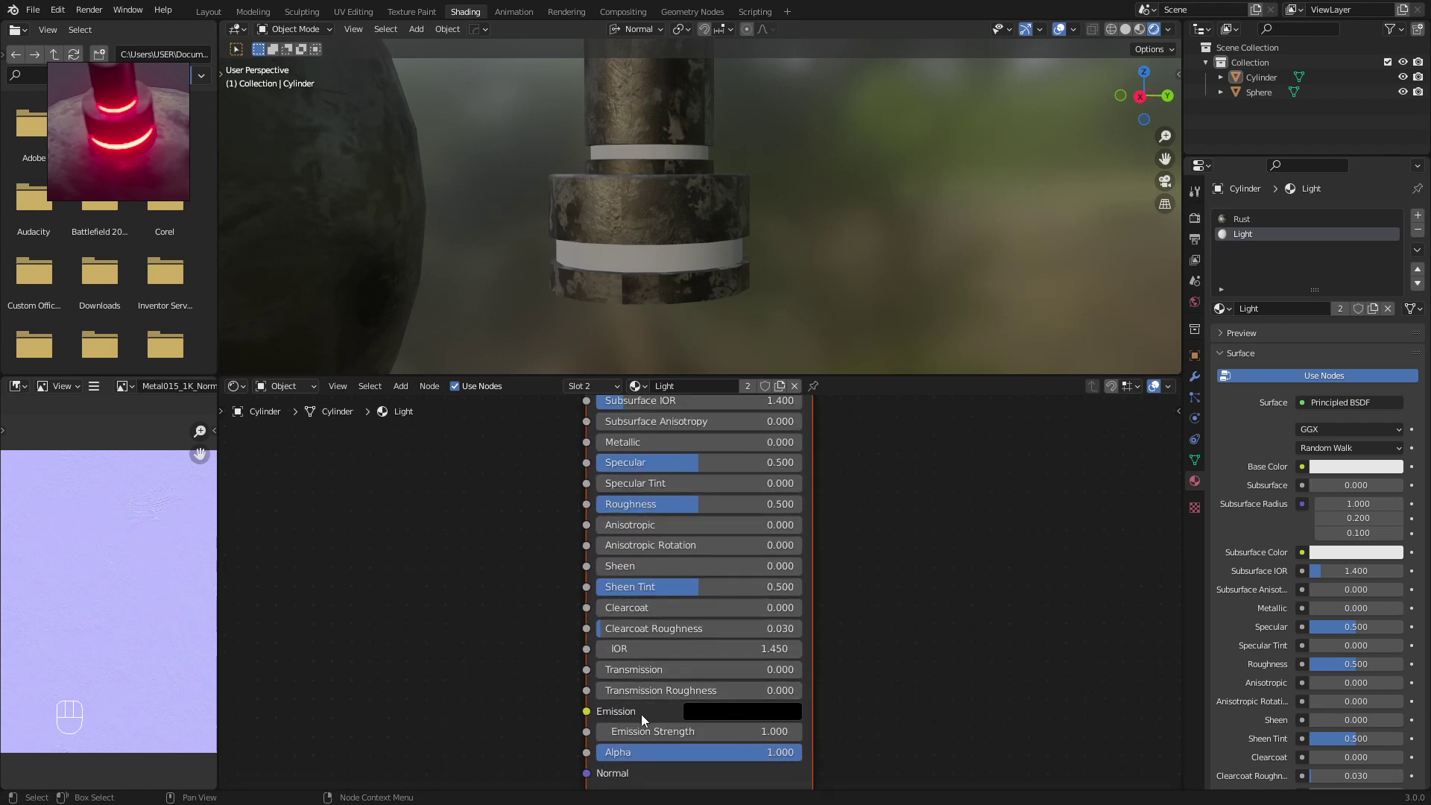
{"action": "left_click", "coordinate": [732, 720]}
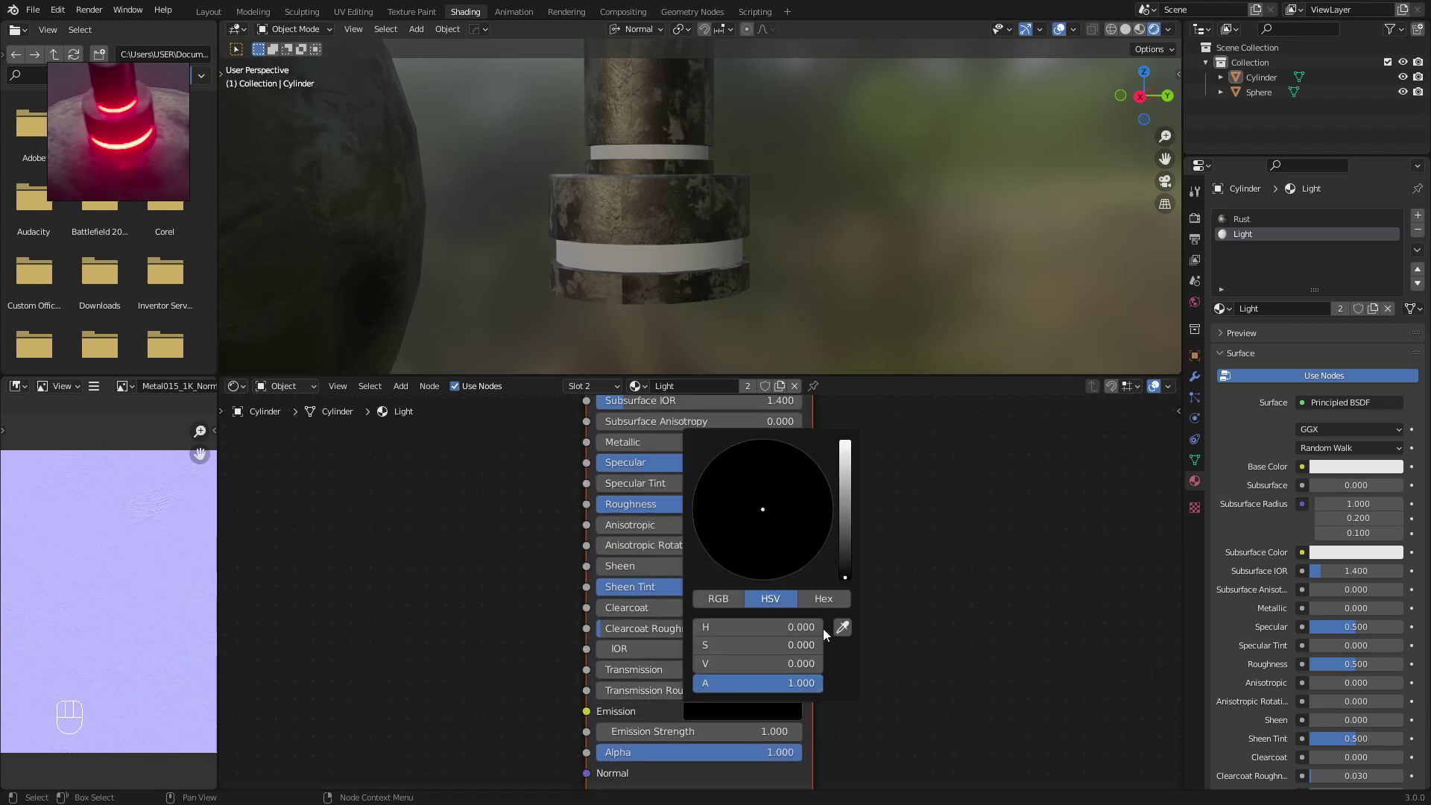
{"action": "left_click_drag", "start_coordinate": [845, 578], "coordinate": [845, 443]}
{"action": "mouse_move", "coordinate": [766, 507]}
{"action": "left_mouse_down"}
{"action": "mouse_move", "coordinate": [758, 564]}
{"action": "mouse_move", "coordinate": [777, 554]}
{"action": "left_mouse_up"}
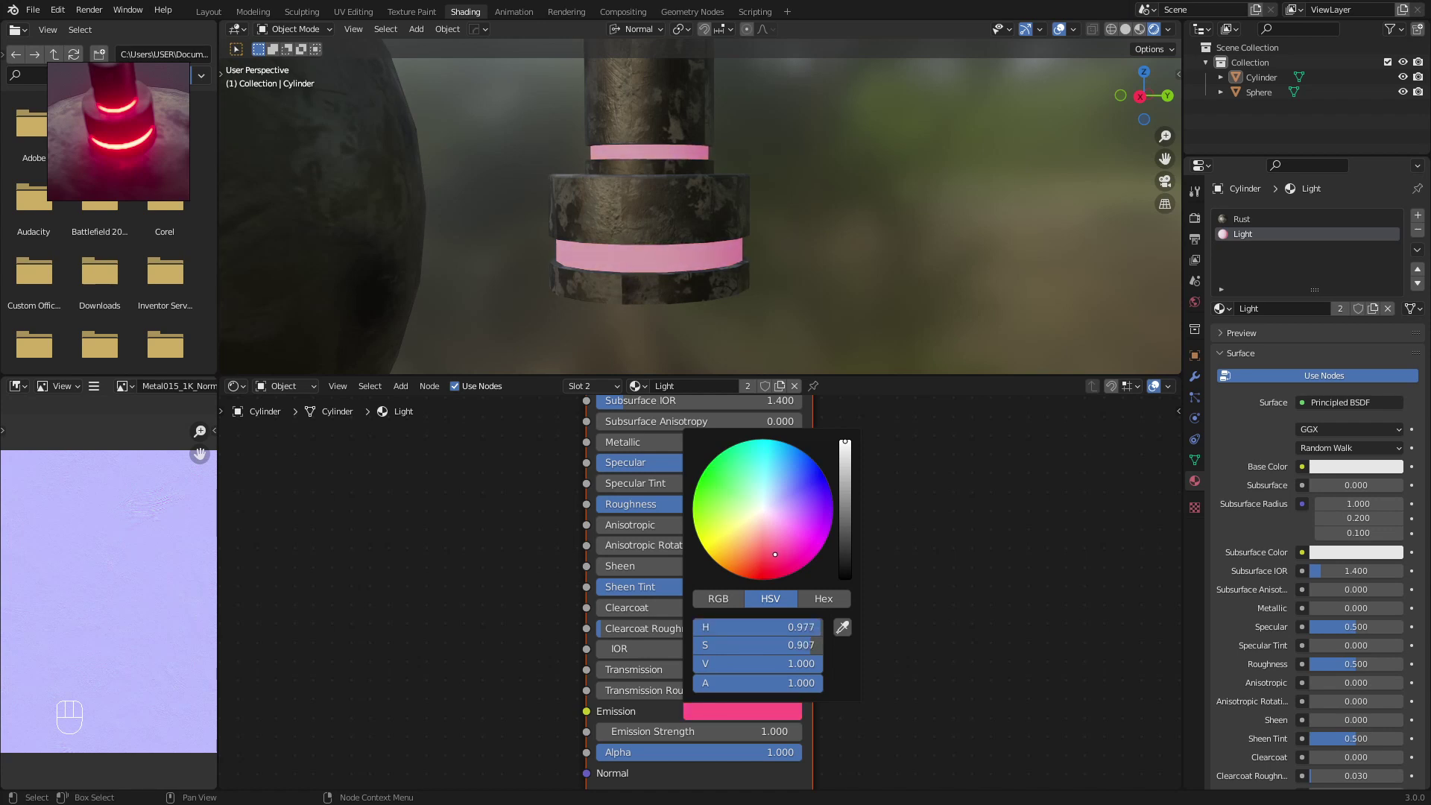
{"action": "left_click_drag", "start_coordinate": [768, 553], "coordinate": [766, 564]}
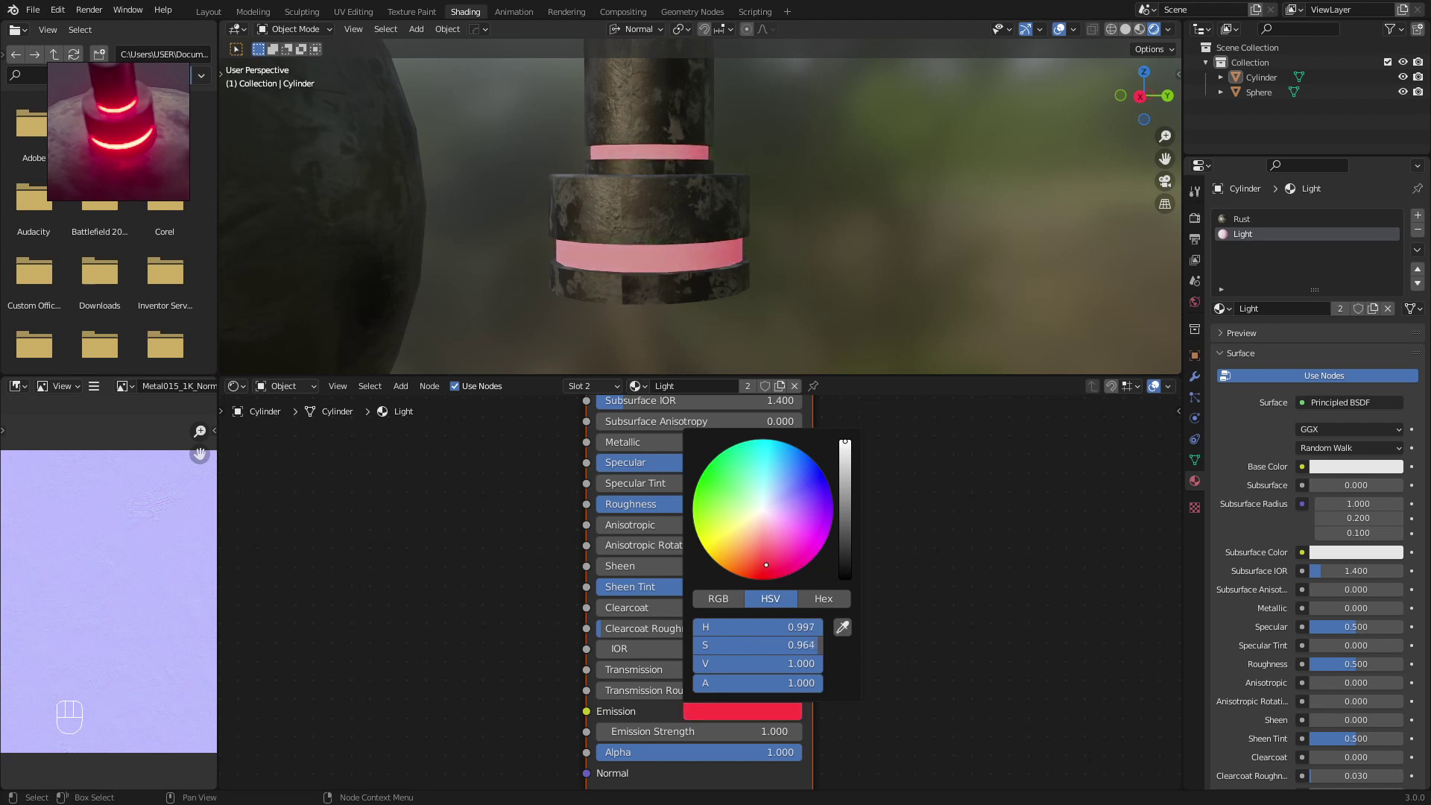
{"action": "middle_click_drag", "start_coordinate": [687, 249], "coordinate": [744, 257]}
Set the Light material's Emission Strength to 100
{"action": "left_click", "coordinate": [766, 731]}
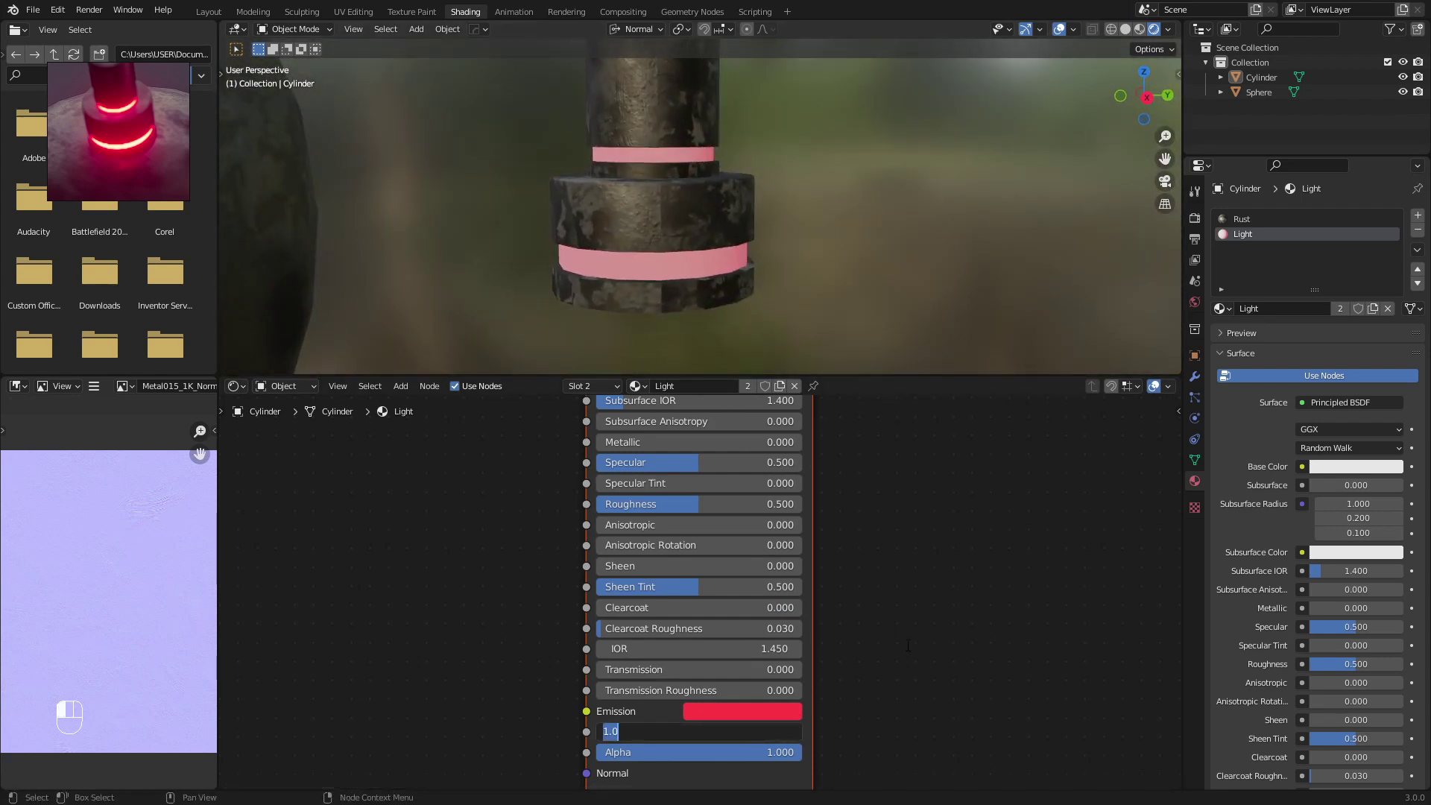
{"action": "type", "text": "100"}
{"action": "key", "text": "Return"}
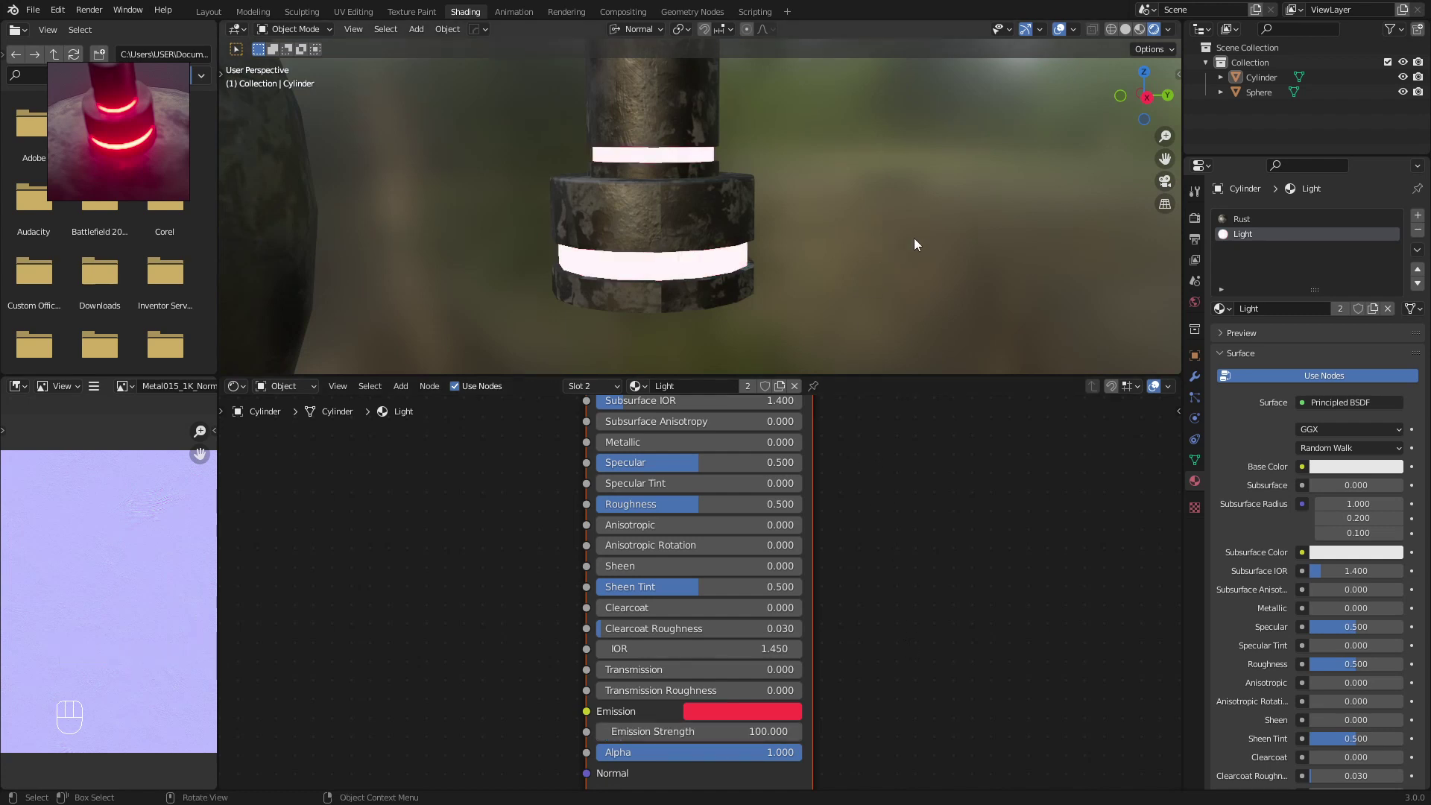
Enable Bloom in the Eevee render settings and view the glowing bands from another angle
{"action": "left_click", "coordinate": [1195, 221]}
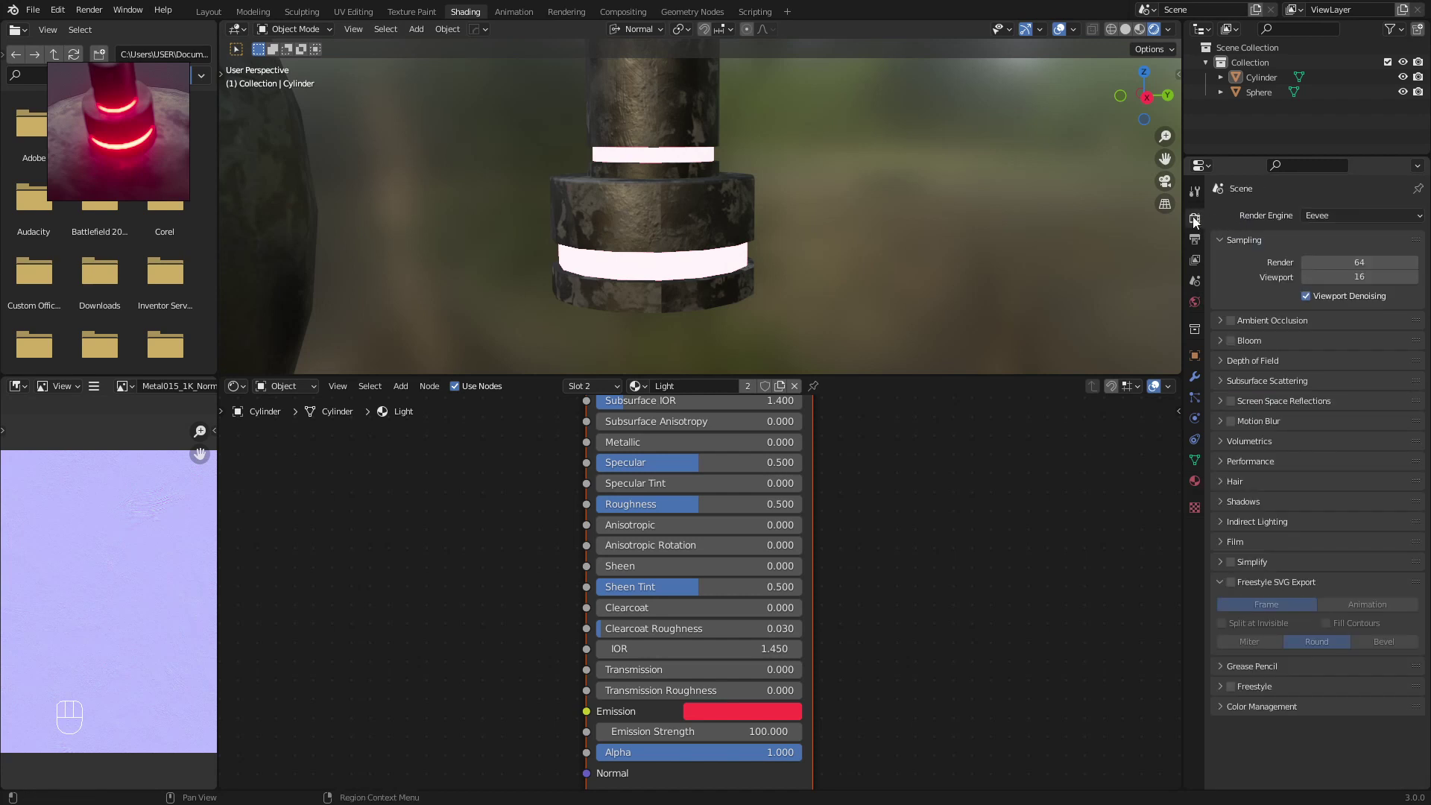
{"action": "left_click", "coordinate": [1231, 341]}
{"action": "middle_click_drag", "start_coordinate": [815, 188], "coordinate": [736, 188]}
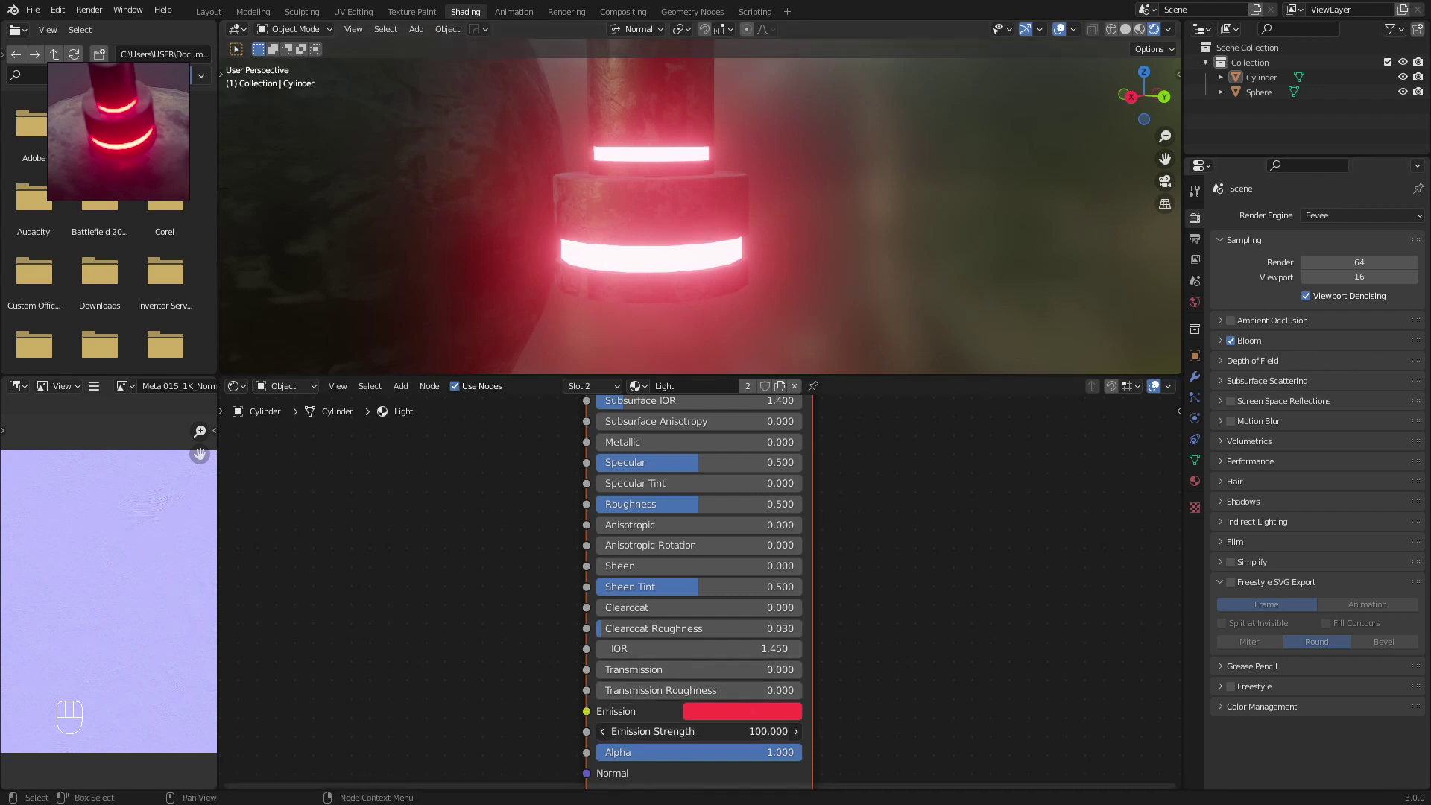
Set the Light material's Emission Strength to 50
{"action": "double_click", "coordinate": [697, 731]}
{"action": "type", "text": "50"}
{"action": "key", "text": "Return"}
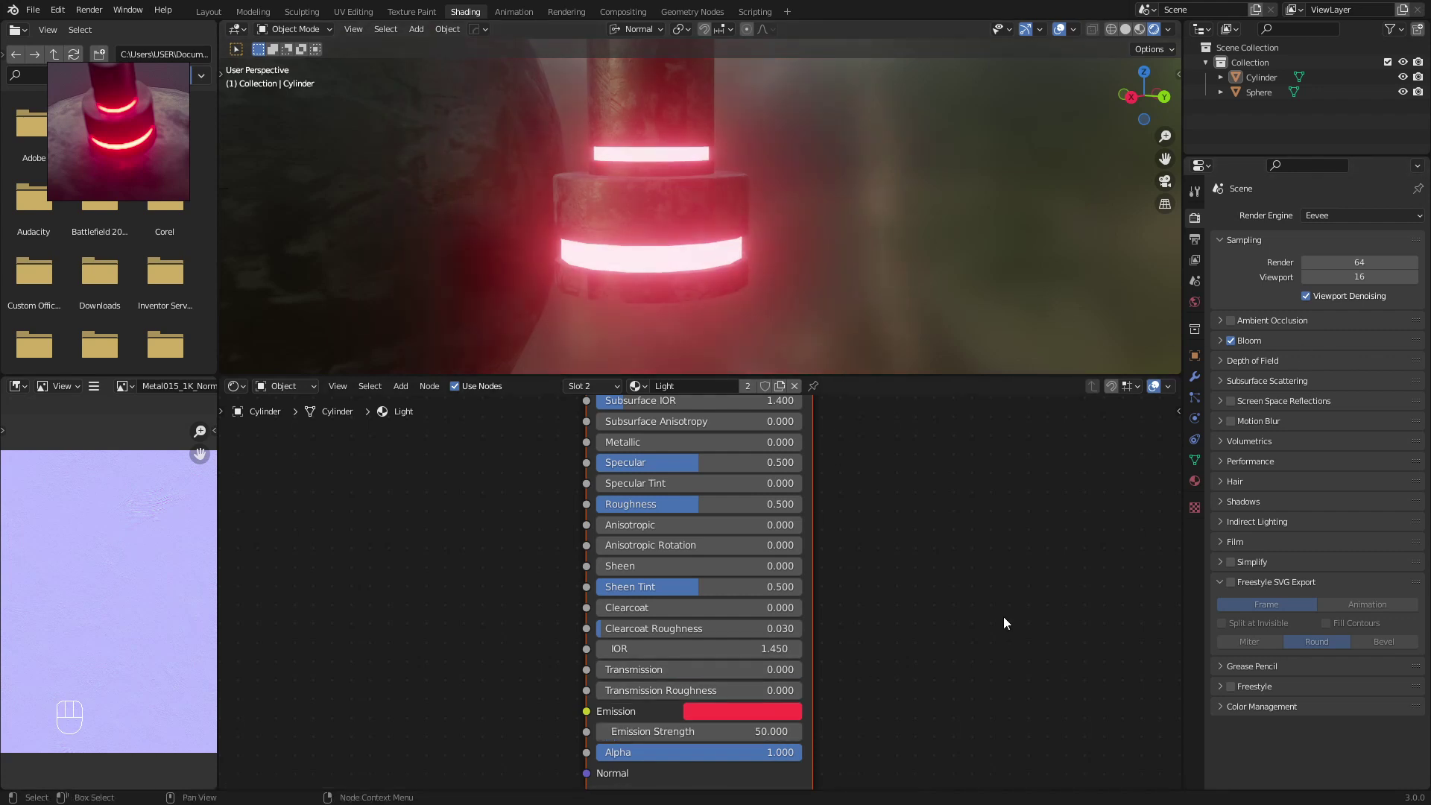
Set the Light material's Emission Strength to 20 and check the glow on the whole spike
{"action": "double_click", "coordinate": [727, 731]}
{"action": "type", "text": "20"}
{"action": "key", "text": "Return"}
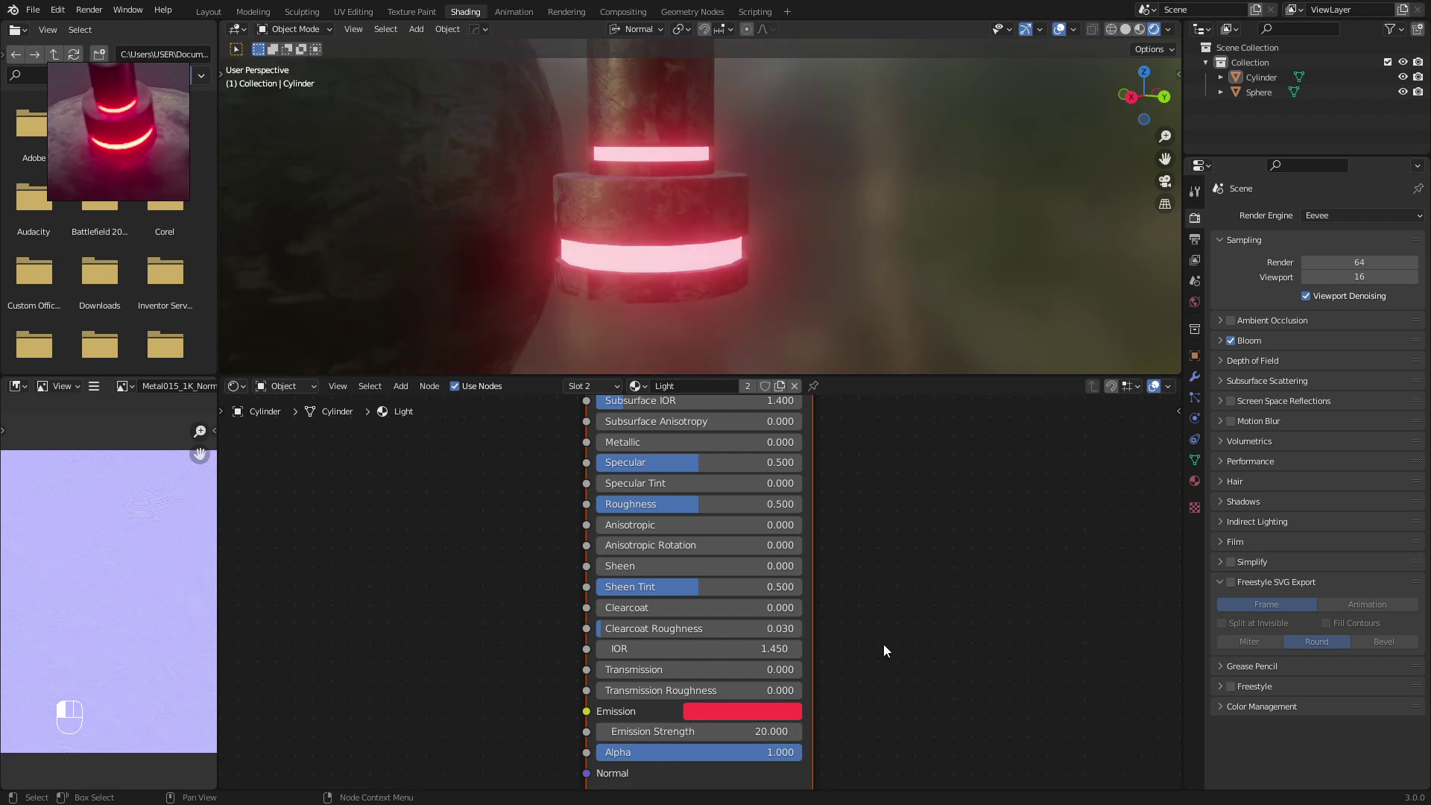
{"action": "scroll", "coordinate": [787, 167], "scroll_direction": "down", "scroll_amount": 6}
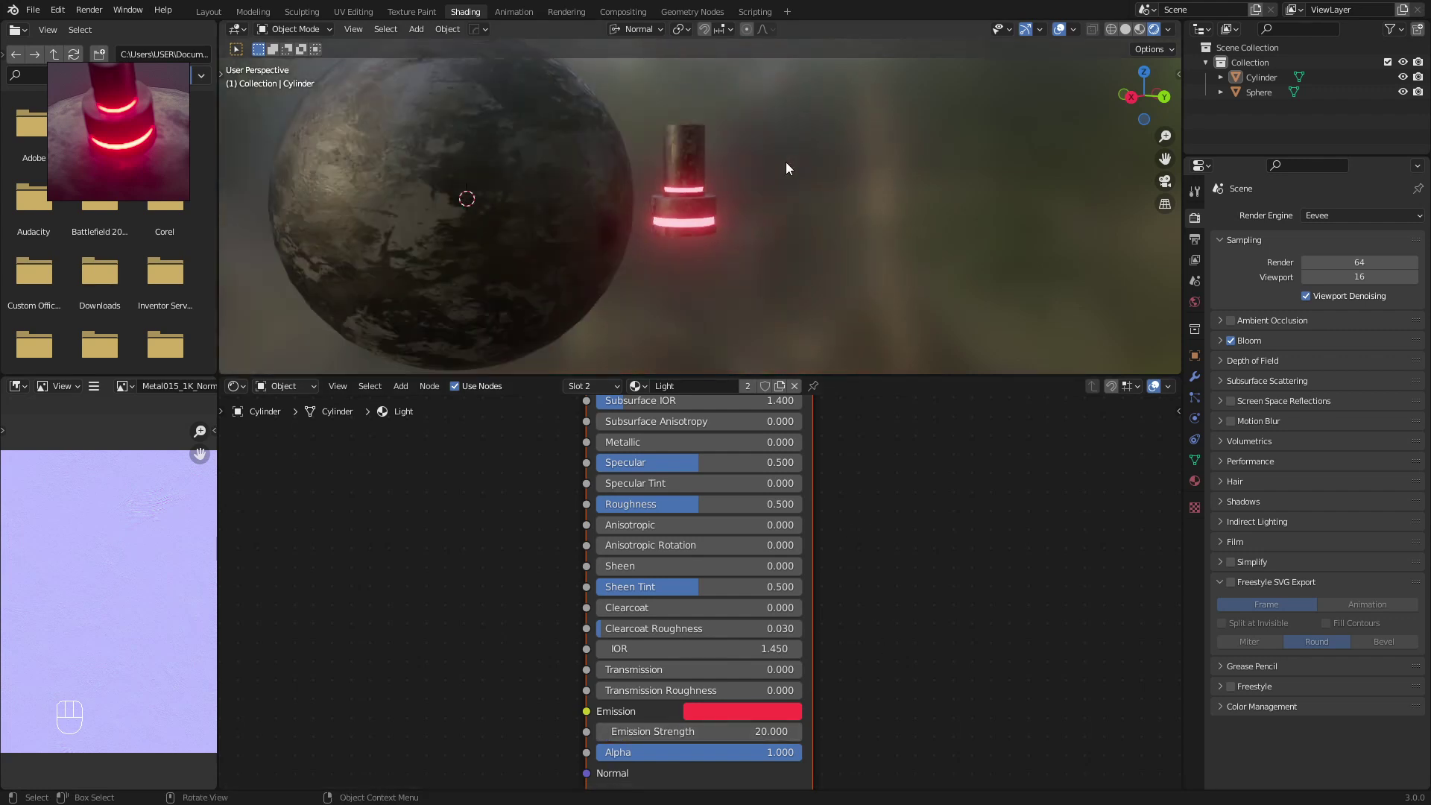
{"action": "mouse_move", "coordinate": [699, 185]}
{"action": "middle_mouse_down"}
{"action": "mouse_move", "coordinate": [665, 189]}
{"action": "mouse_move", "coordinate": [684, 187]}
{"action": "mouse_move", "coordinate": [678, 173]}
{"action": "middle_mouse_up"}
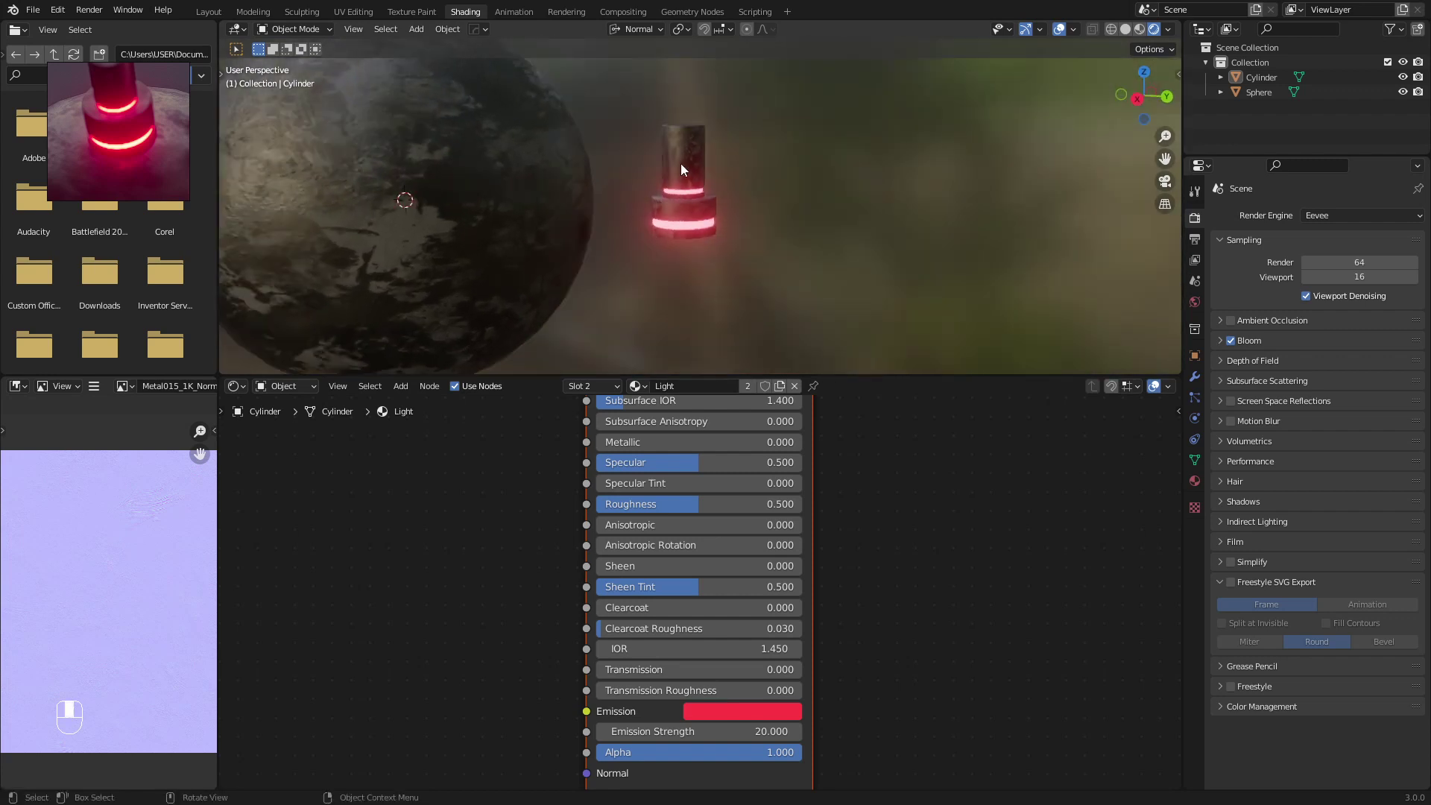
Switch to the Layout workspace and view the sphere and spike together in solid shading
{"action": "left_click", "coordinate": [209, 12]}
{"action": "key", "text": "x"}
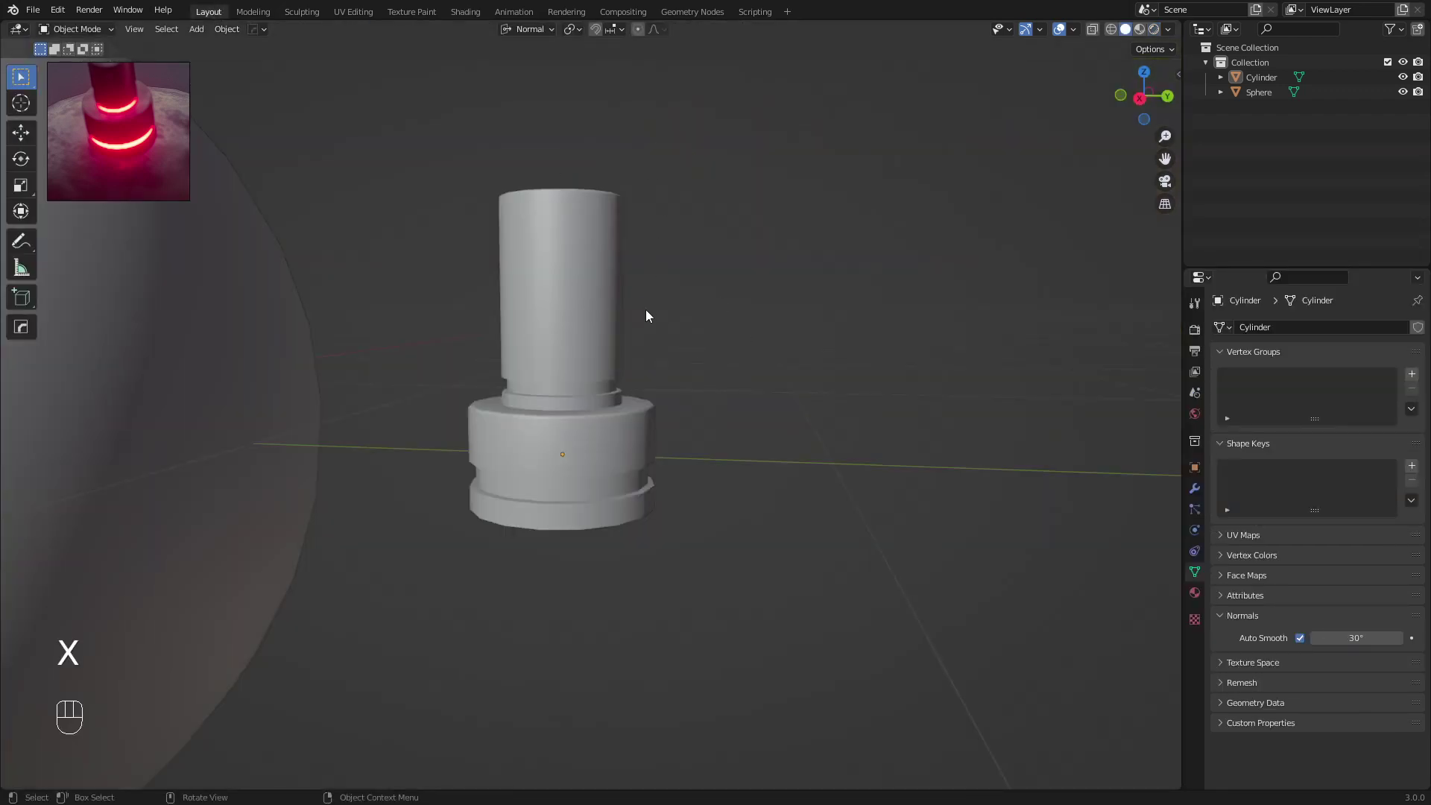
{"action": "key", "text": "z"}
{"action": "left_click", "coordinate": [633, 290]}
{"action": "scroll", "coordinate": [634, 292], "scroll_direction": "down", "scroll_amount": 4}
{"action": "mouse_move", "coordinate": [542, 308]}
{"action": "middle_mouse_down"}
{"action": "mouse_move", "coordinate": [477, 350]}
{"action": "mouse_move", "coordinate": [633, 383]}
{"action": "mouse_move", "coordinate": [692, 314]}
{"action": "mouse_move", "coordinate": [767, 386]}
{"action": "middle_mouse_up"}
{"action": "key", "text": "z"}
{"action": "left_click", "coordinate": [702, 359]}
{"action": "key", "text": "KP_3"}
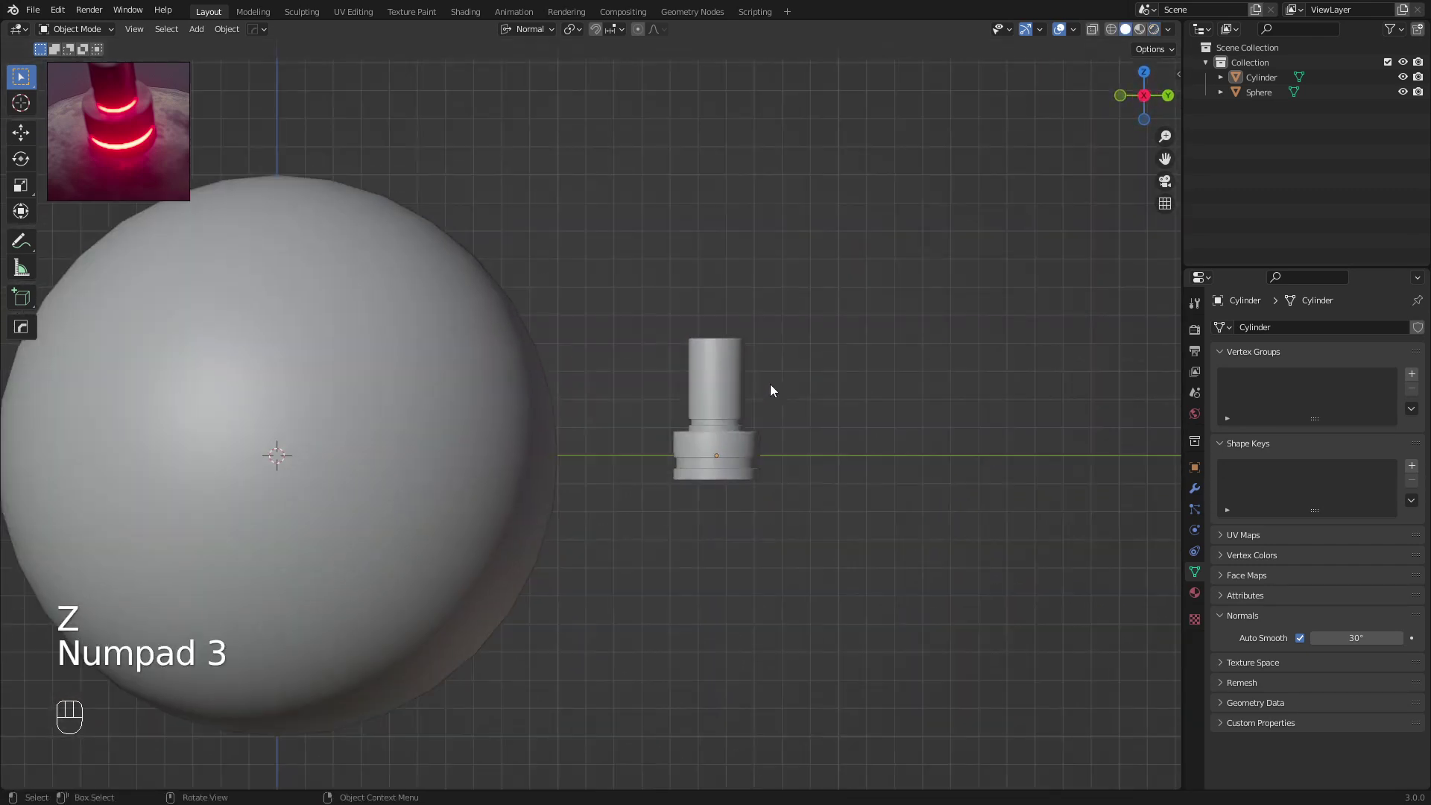
{"action": "middle_click_drag", "start_coordinate": [771, 383], "coordinate": [684, 364]}
Try to move the spike along Y against the sphere's side and rotate it about -89° around X
{"action": "left_click", "coordinate": [666, 410]}
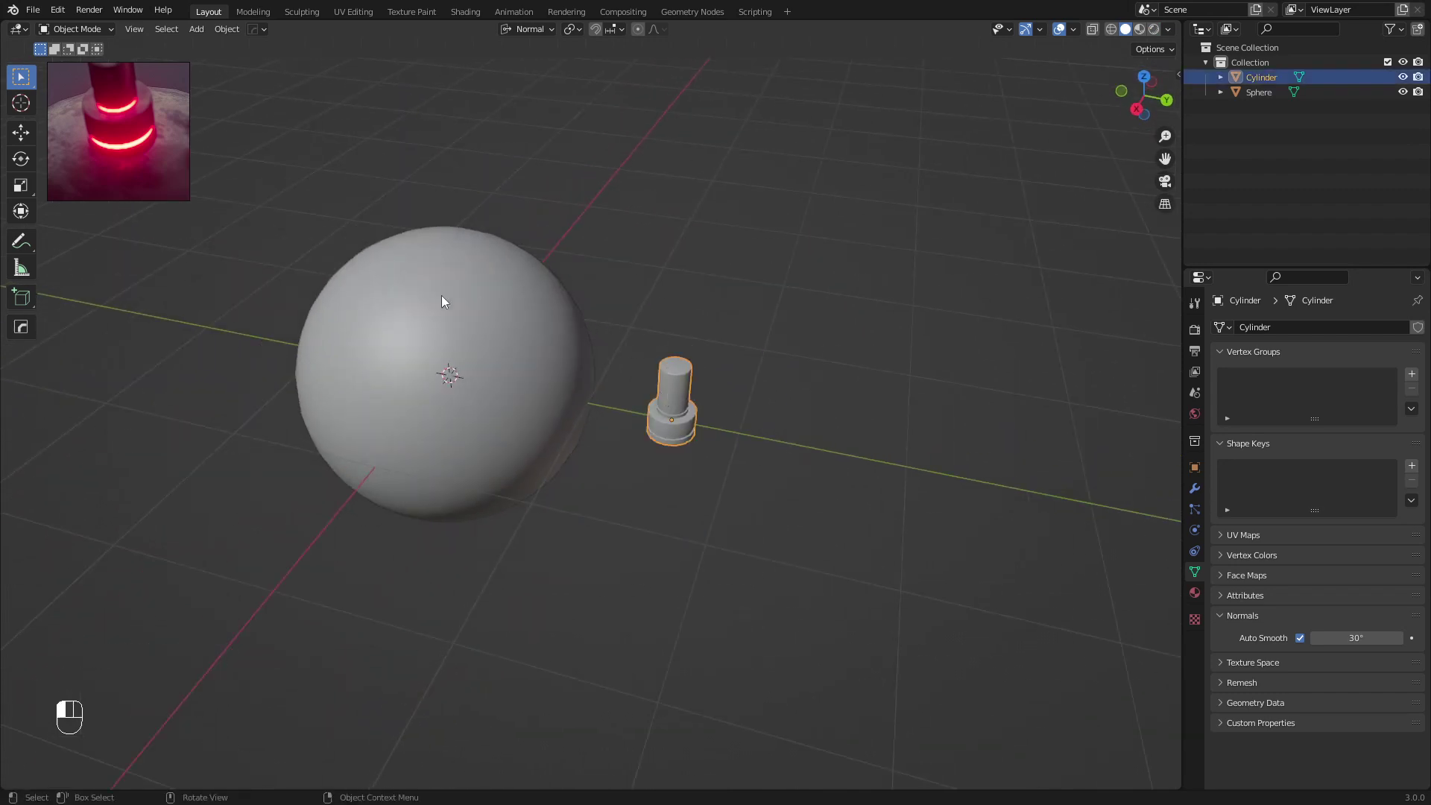
{"action": "left_click", "coordinate": [447, 295]}
{"action": "middle_click_drag", "start_coordinate": [490, 314], "coordinate": [693, 386]}
{"action": "scroll", "coordinate": [662, 351], "scroll_direction": "up", "scroll_amount": 3}
{"action": "left_click", "coordinate": [695, 415]}
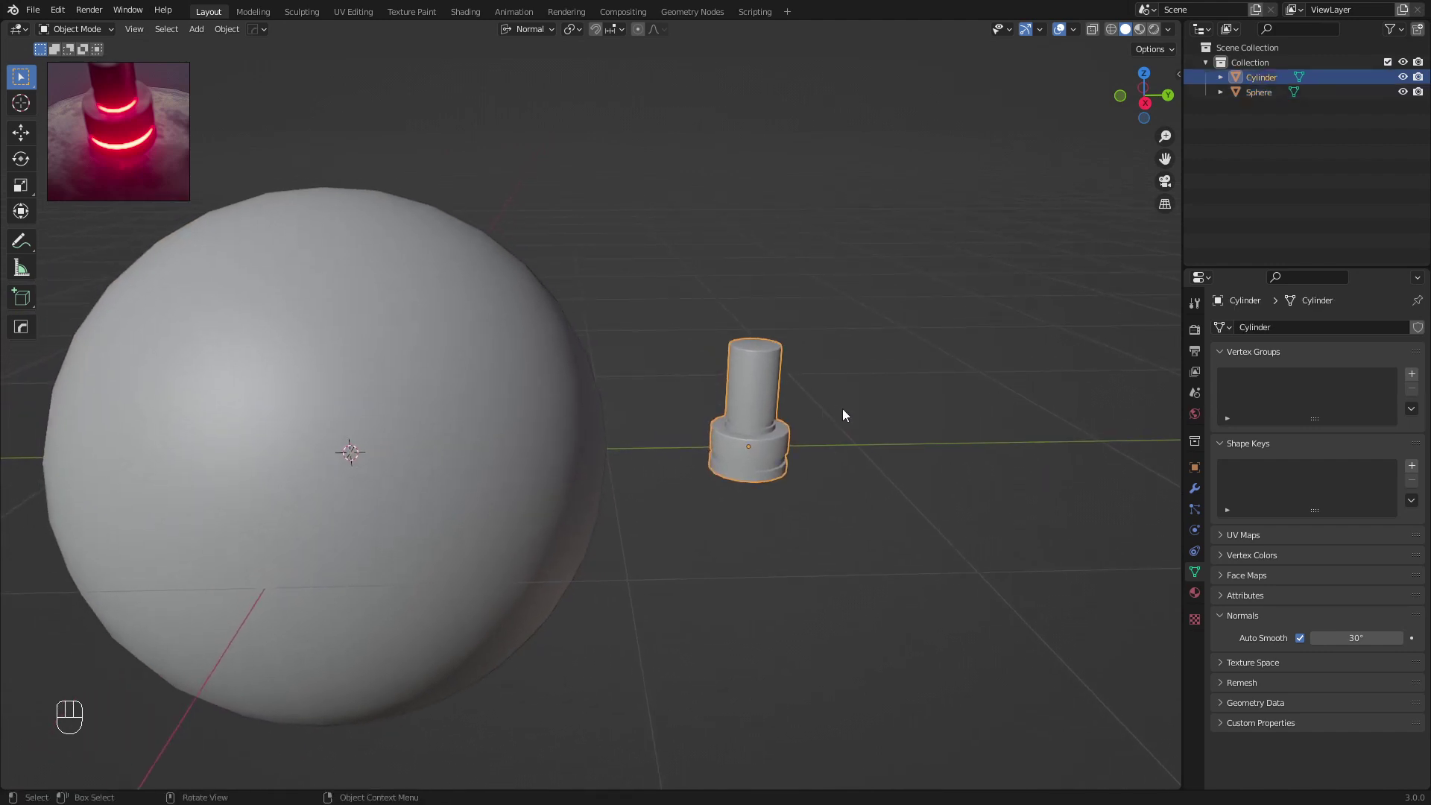
{"action": "key", "text": "g"}
{"action": "key", "text": "x"}
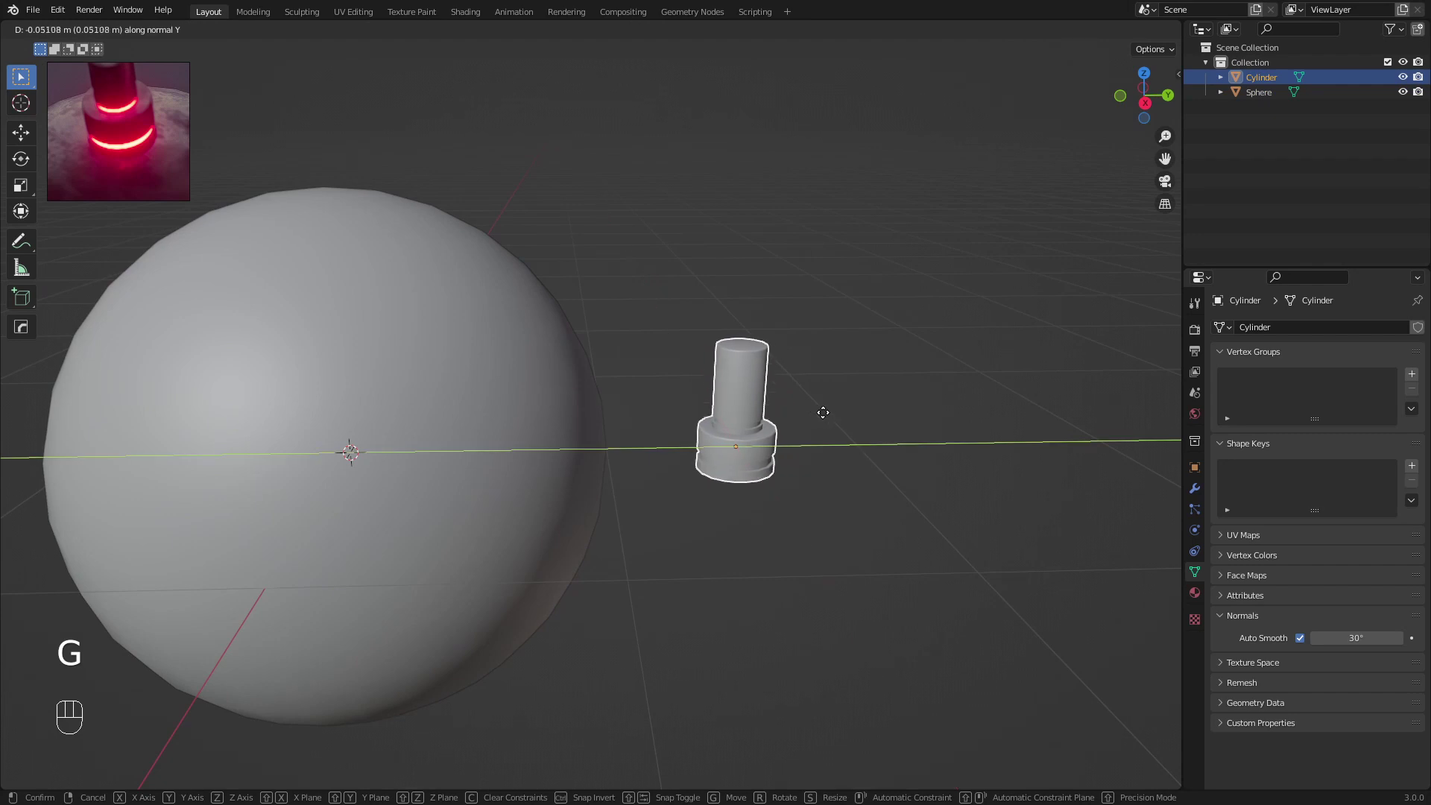
{"action": "left_click", "coordinate": [700, 389]}
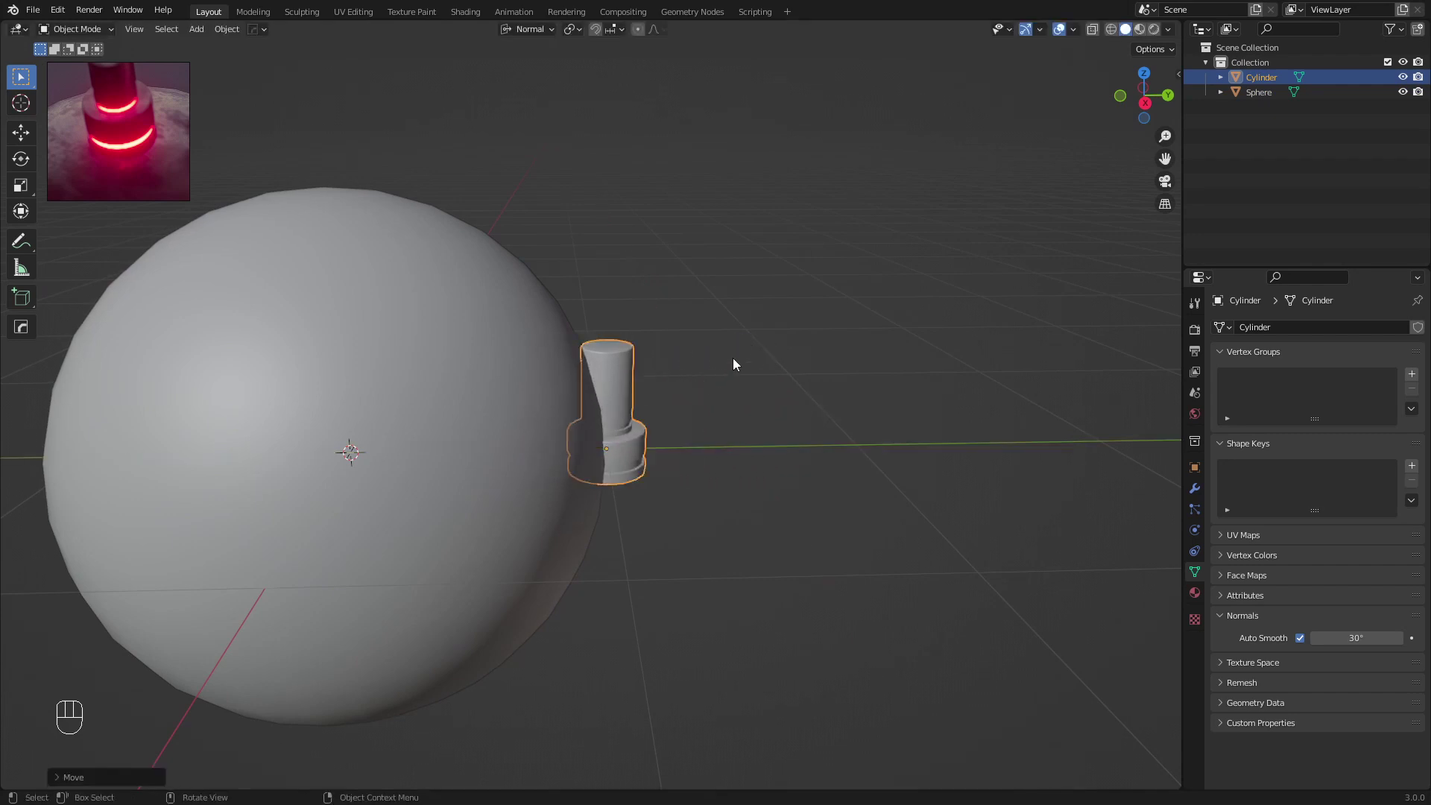
{"action": "key", "text": "r"}
{"action": "key", "text": "x"}
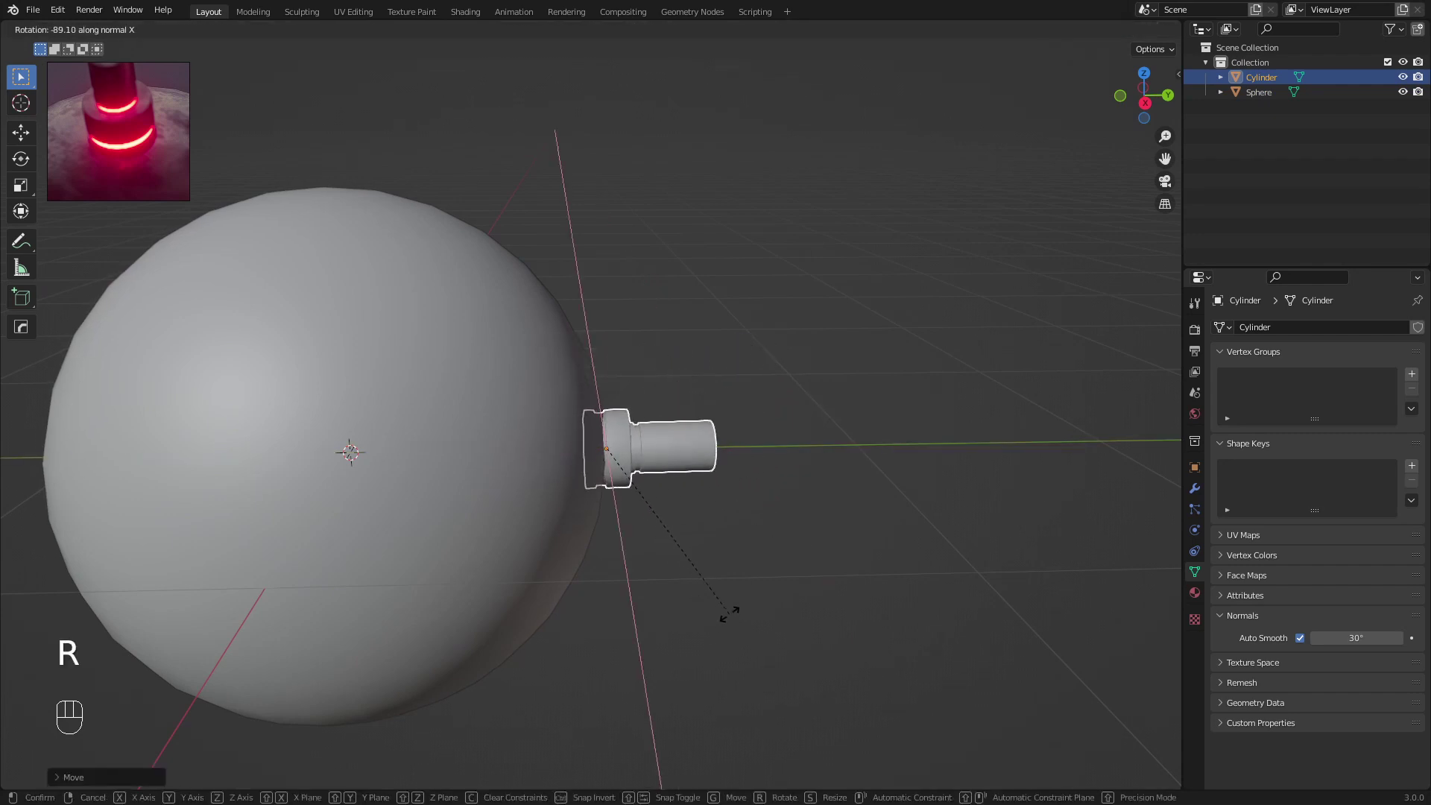
{"action": "left_click", "coordinate": [727, 612]}
Undo the spike's rotation and its move along Y
{"action": "middle_click_drag", "start_coordinate": [714, 475], "coordinate": [729, 441]}
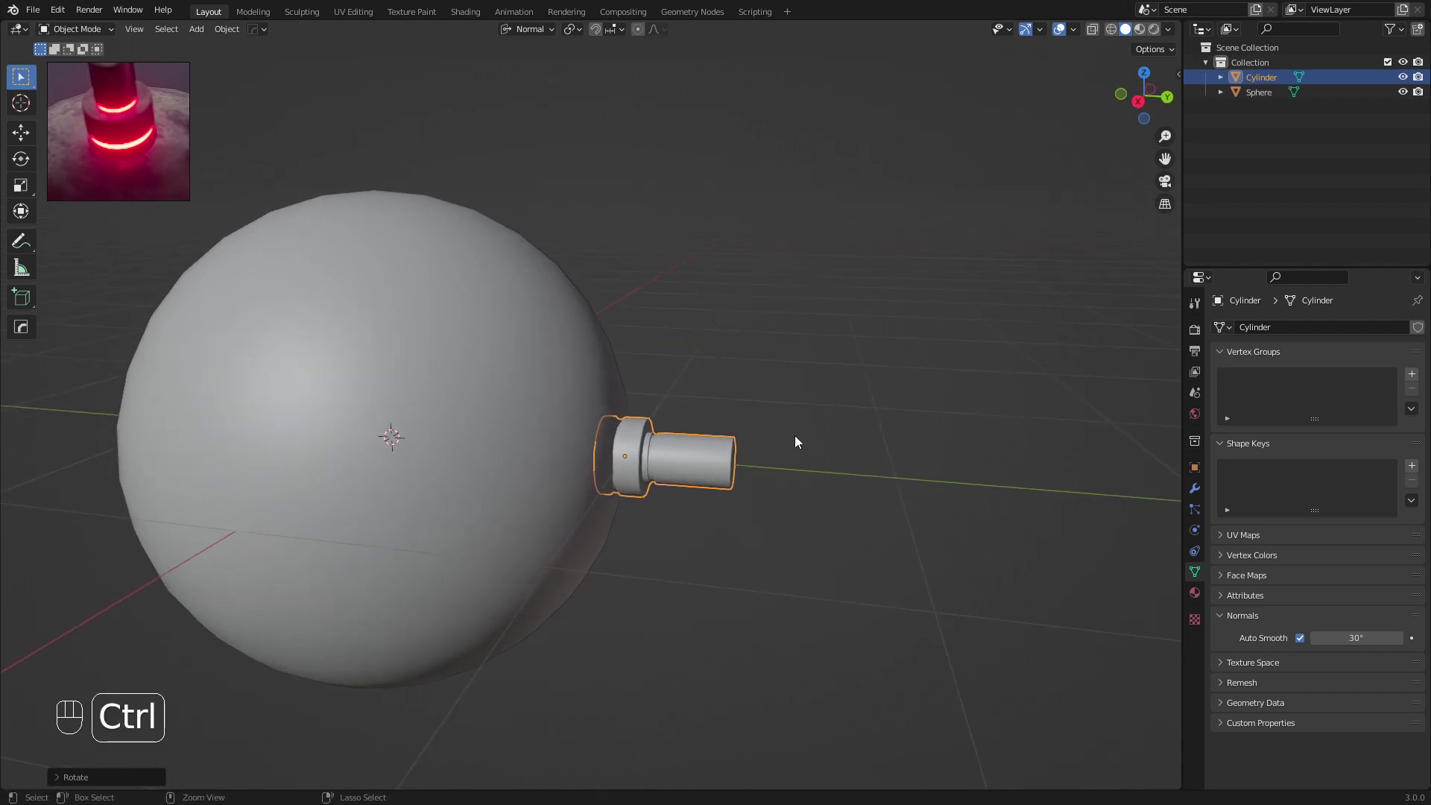
{"action": "key", "text": "ctrl+z"}
{"action": "key", "text": "ctrl+z"}
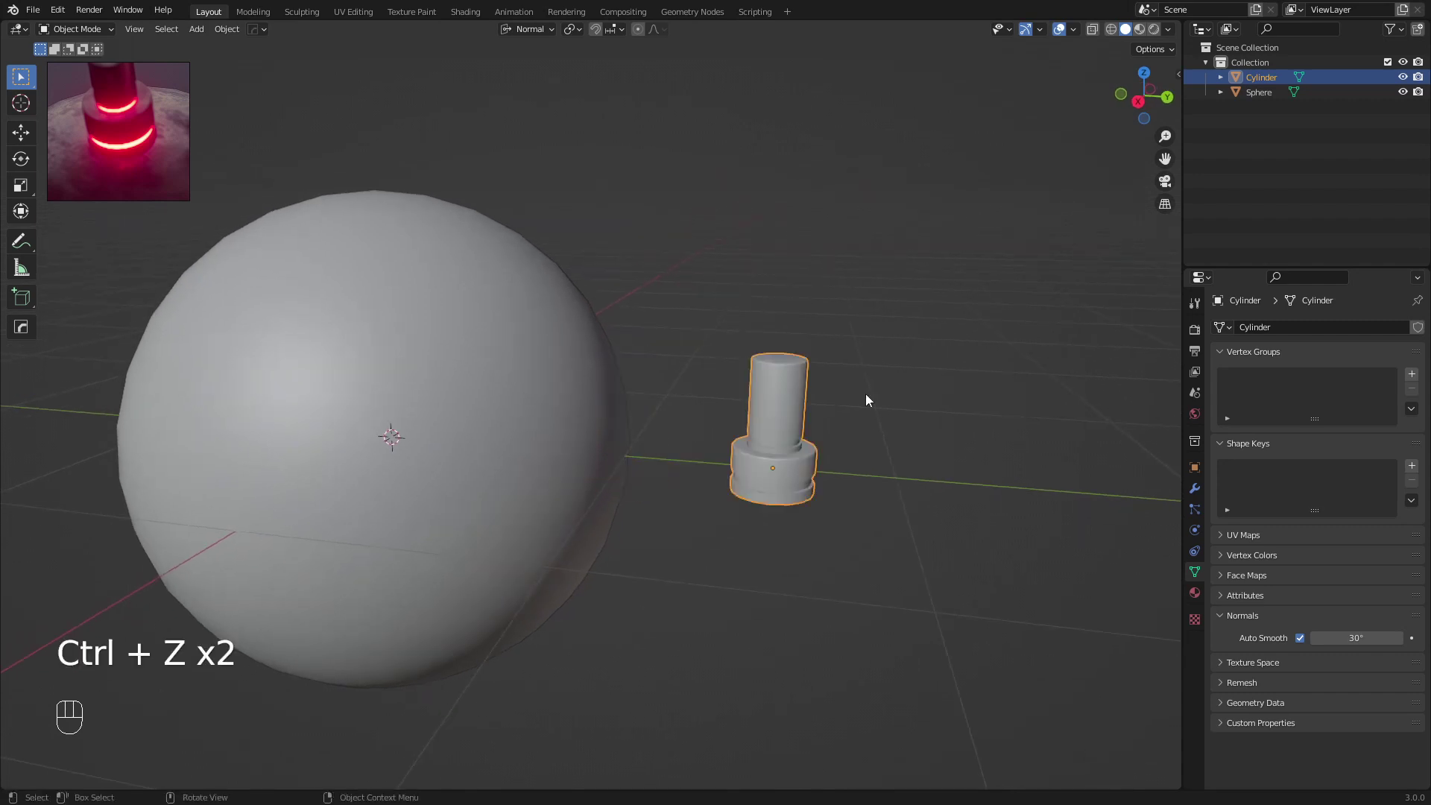
Set the transform orientation to Global and turn on snapping
{"action": "middle_click_drag", "start_coordinate": [781, 400], "coordinate": [792, 401]}
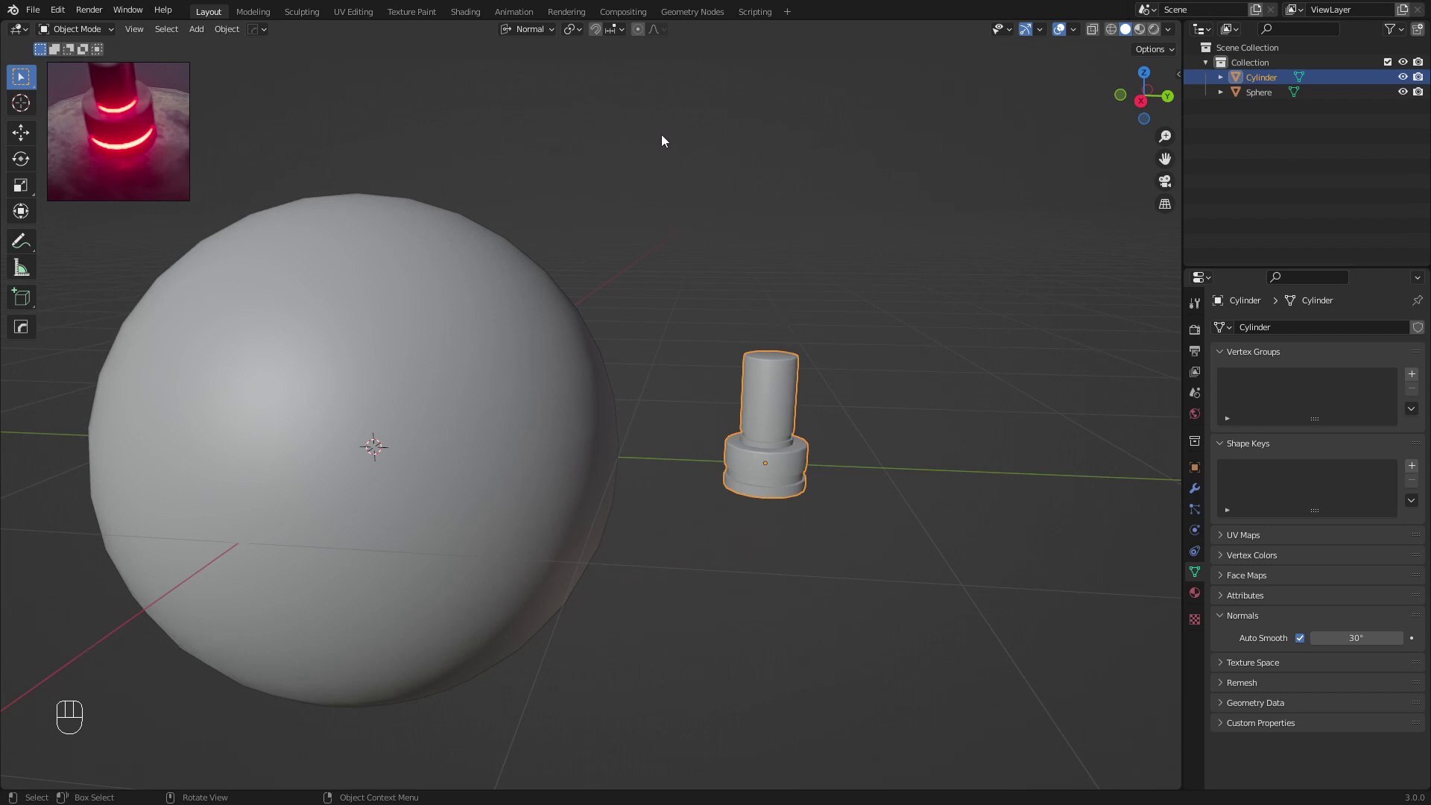
{"action": "left_click", "coordinate": [571, 30]}
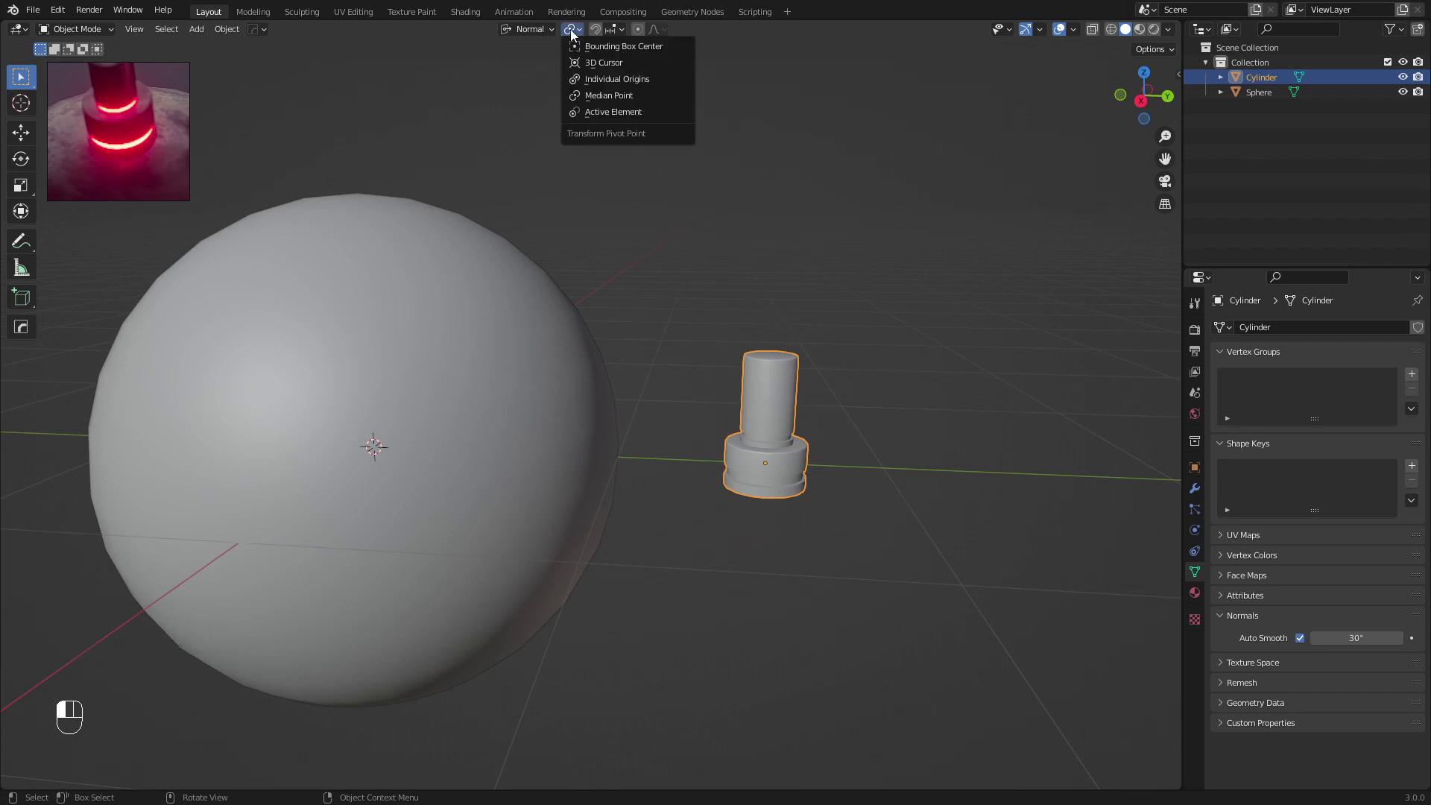
{"action": "left_click", "coordinate": [569, 30]}
{"action": "left_click", "coordinate": [528, 29]}
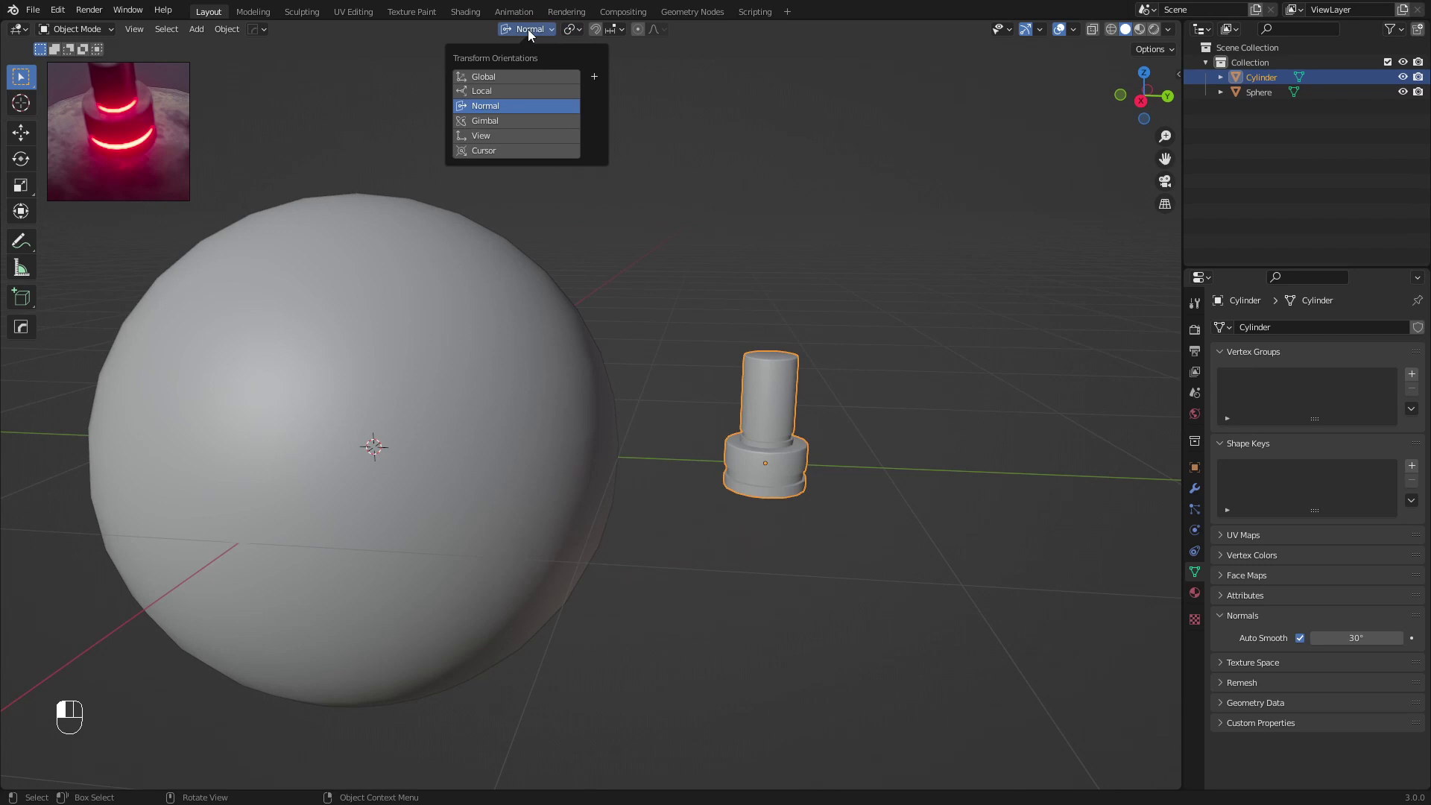
{"action": "left_click", "coordinate": [495, 77]}
{"action": "left_click", "coordinate": [615, 29]}
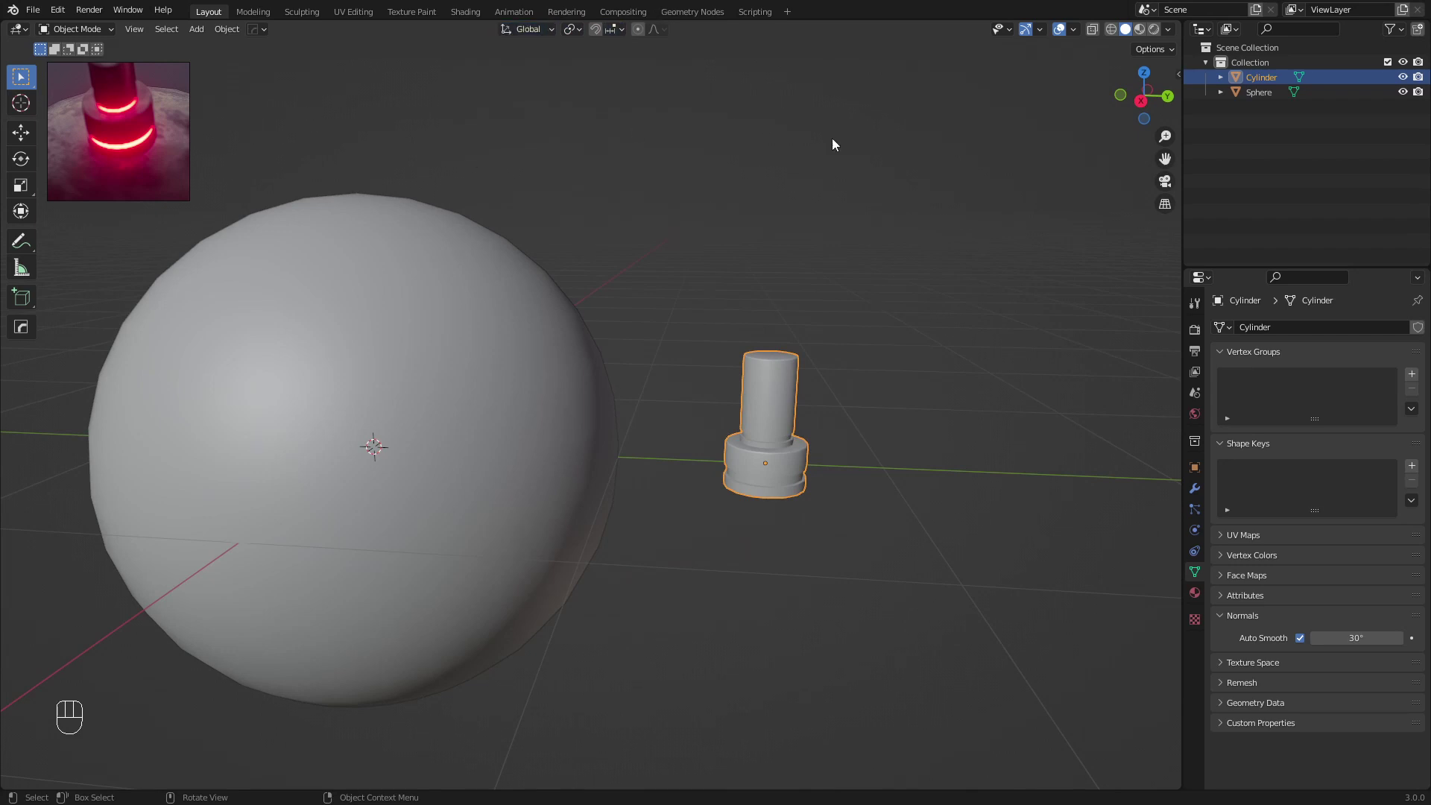
{"action": "middle_click_drag", "start_coordinate": [780, 196], "coordinate": [715, 99]}
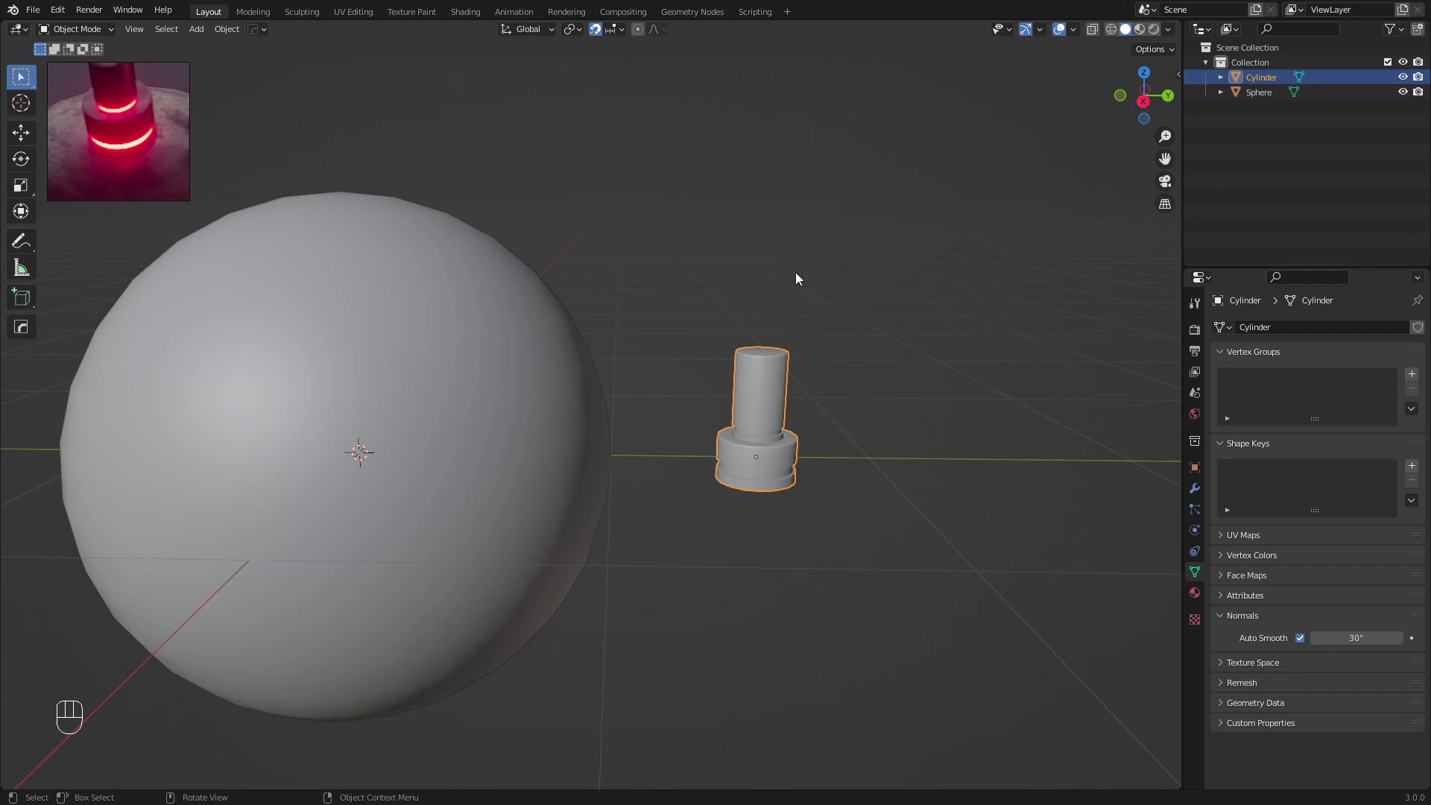
Try moving the spike with increment snapping
{"action": "key", "text": "g"}
{"action": "right_click", "coordinate": [776, 434]}
{"action": "key", "text": "g"}
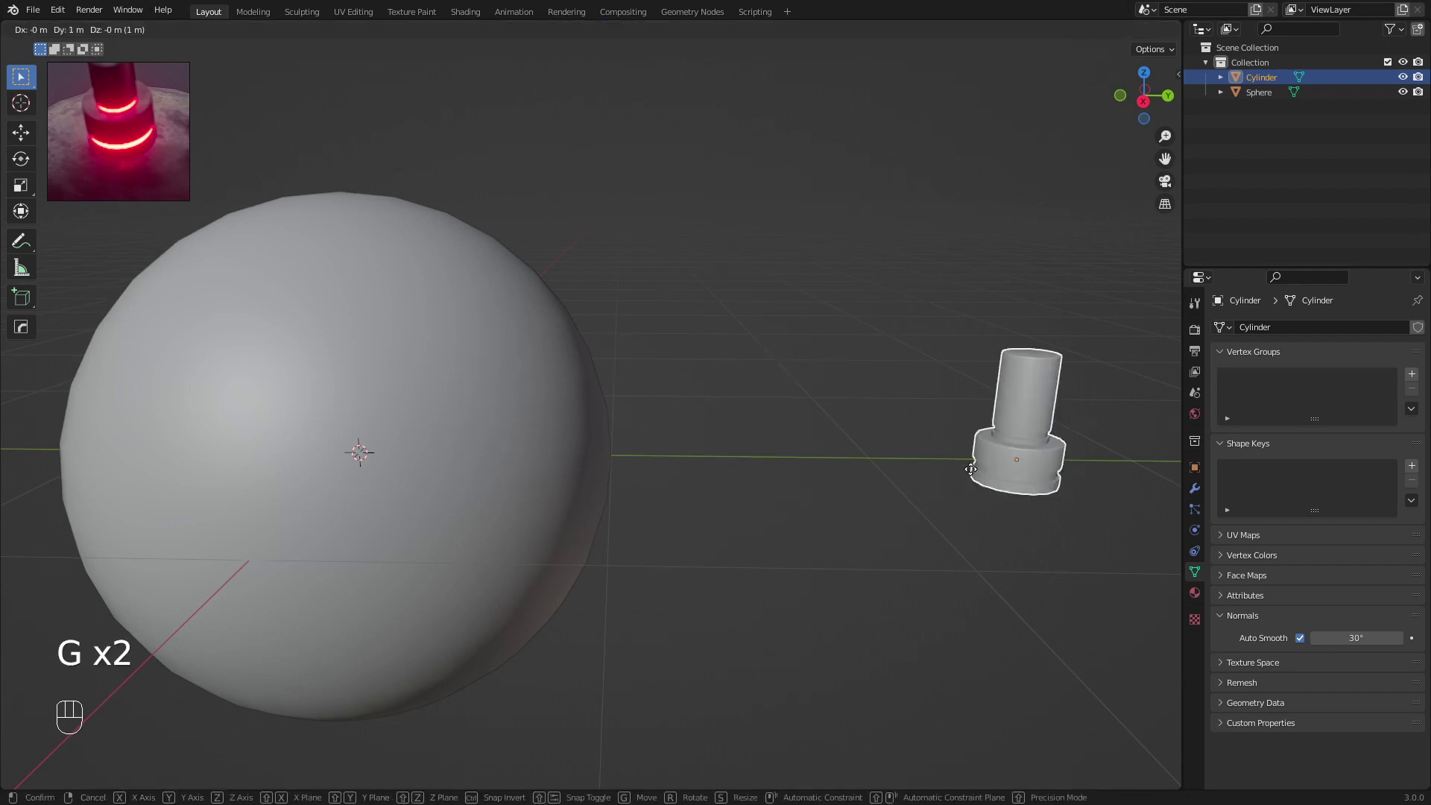
{"action": "right_click", "coordinate": [888, 391]}
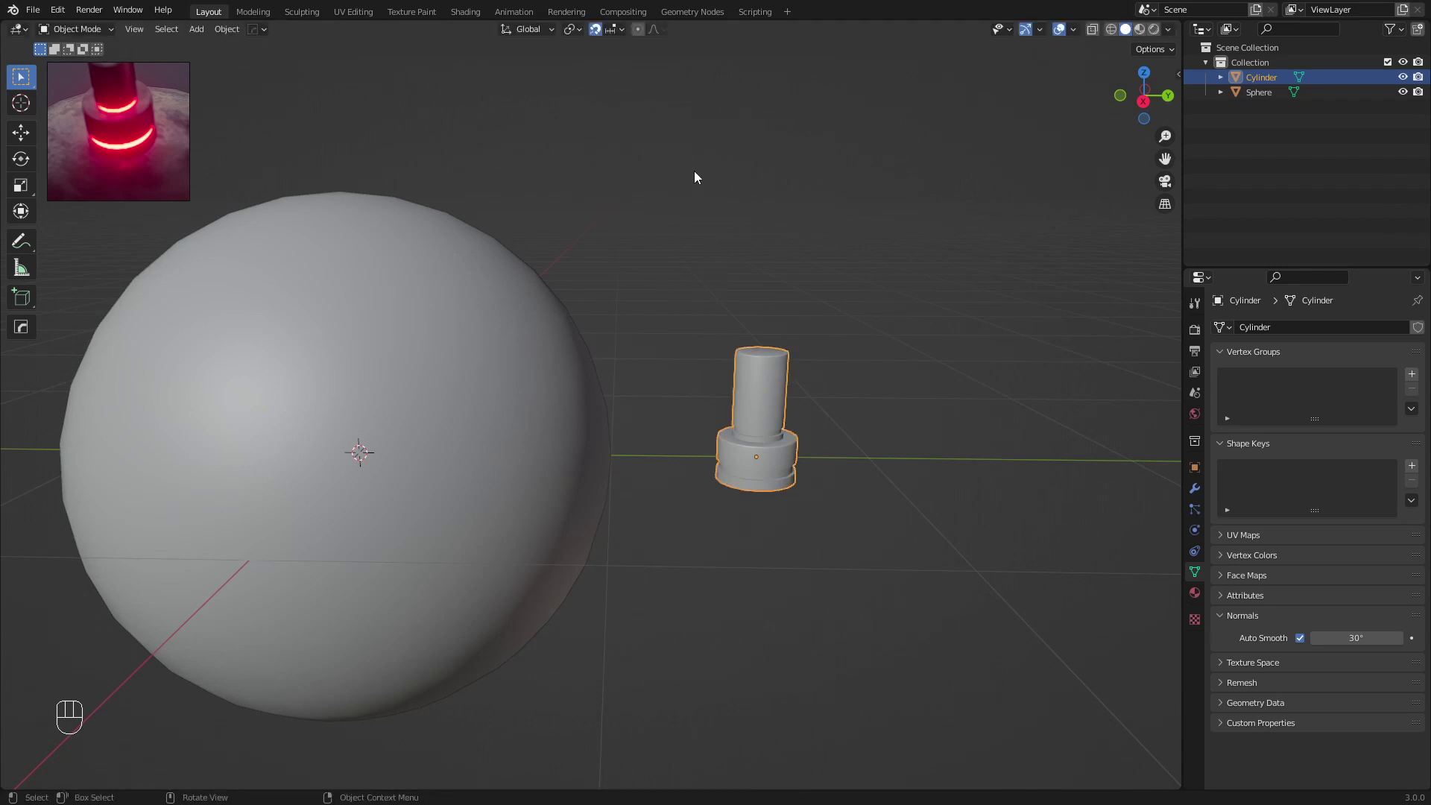
Examine the available snap targets and the sphere's vertices in Edit Mode
{"action": "left_click", "coordinate": [613, 31]}
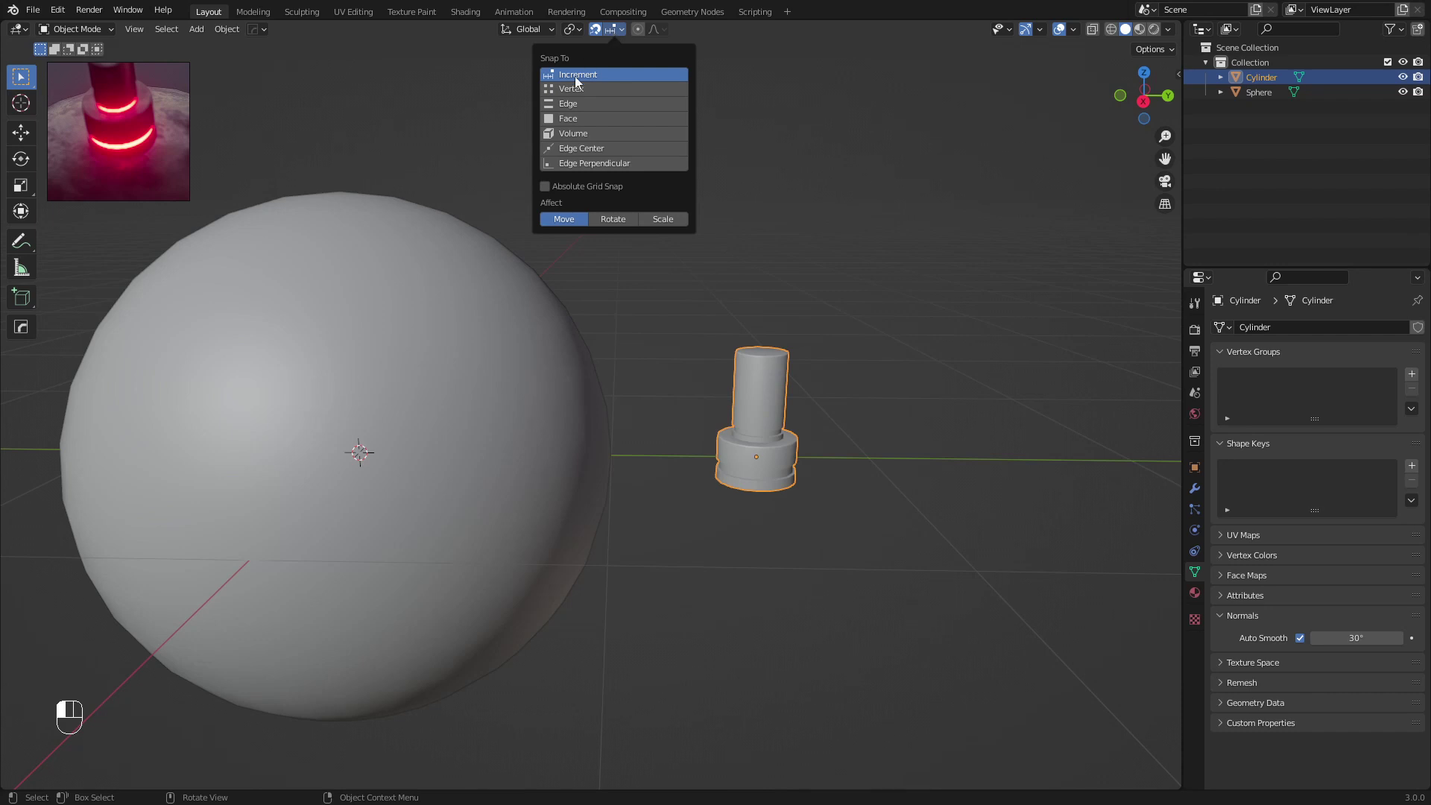
{"action": "middle_click_drag", "start_coordinate": [895, 438], "coordinate": [892, 488]}
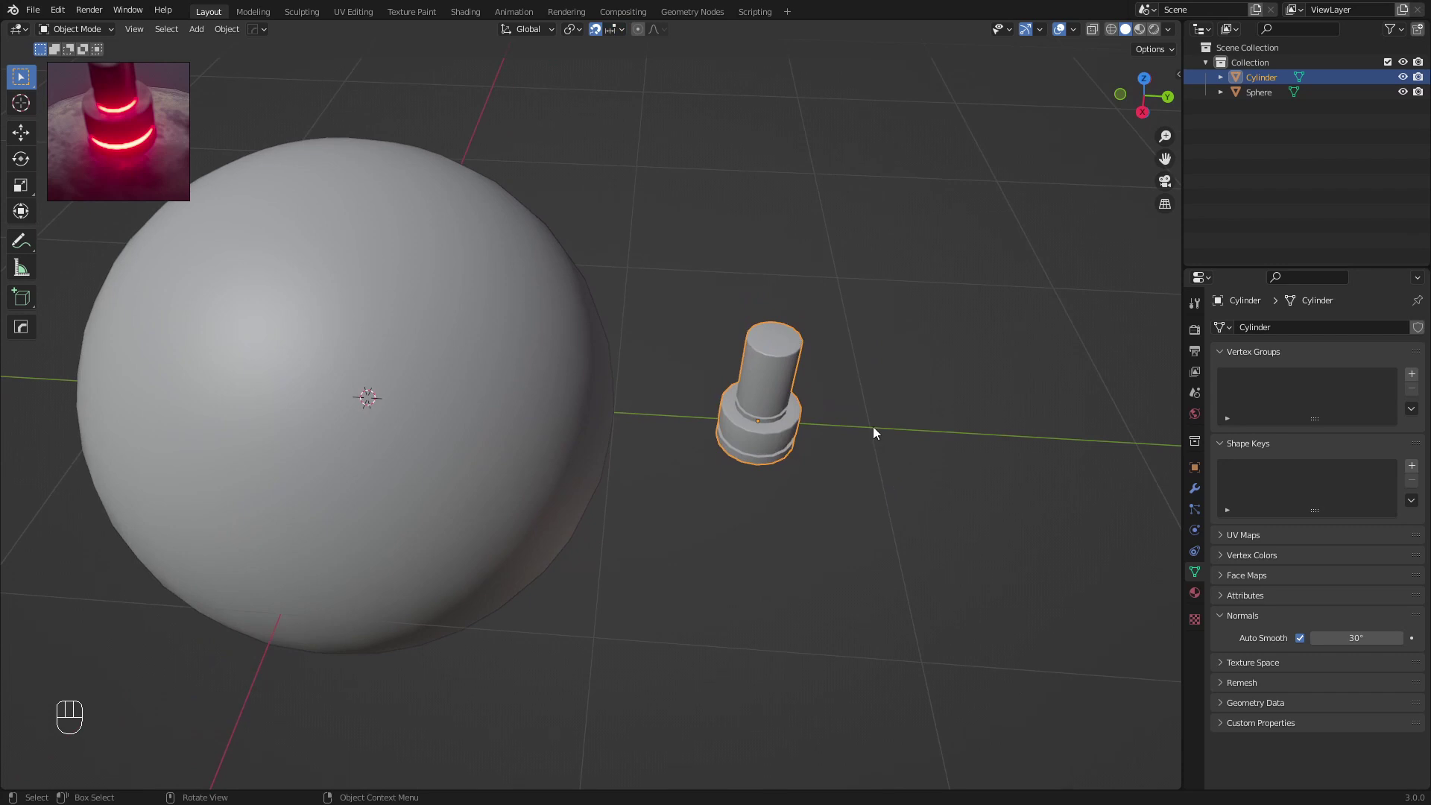
{"action": "left_click", "coordinate": [613, 29]}
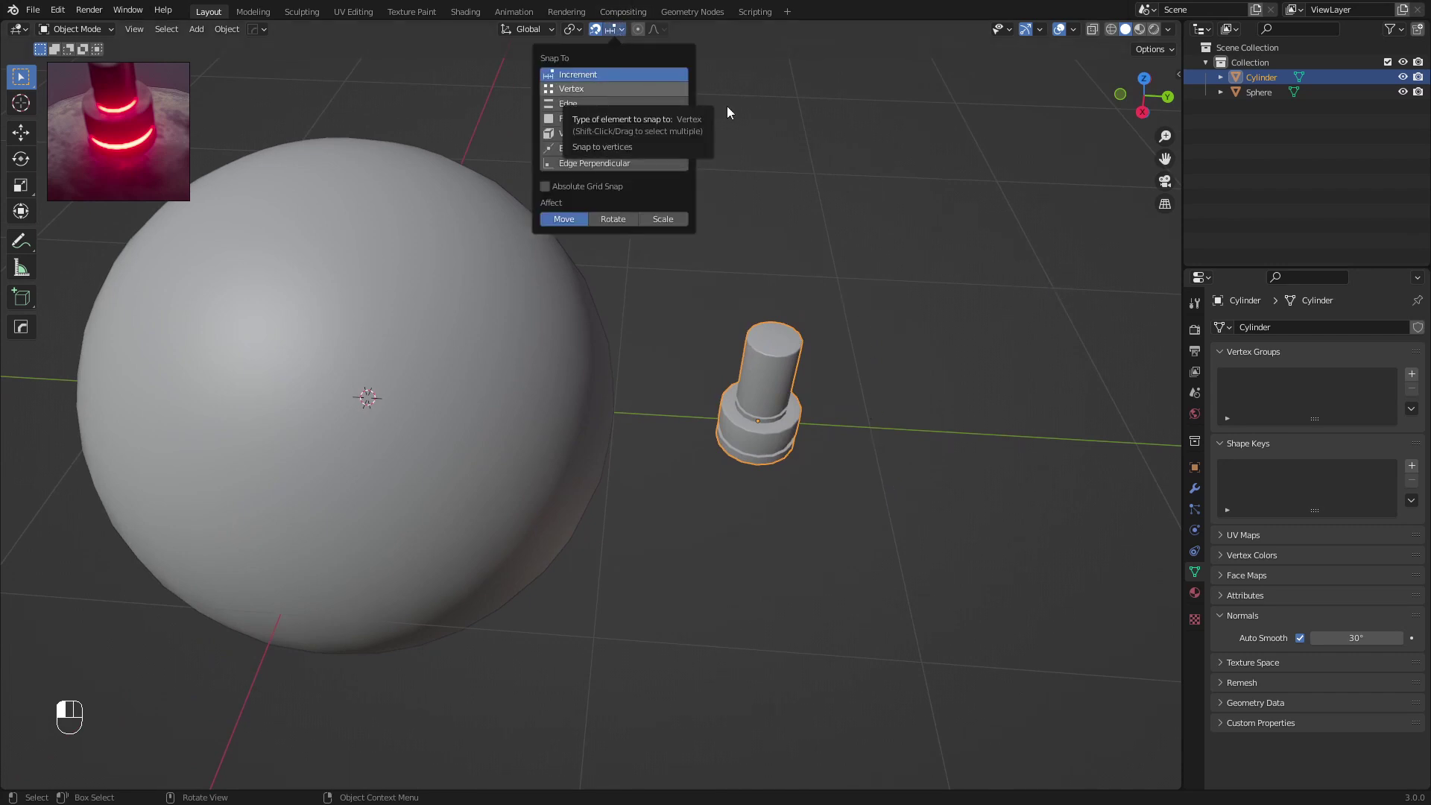
{"action": "left_click", "coordinate": [483, 262]}
{"action": "key", "text": "Tab"}
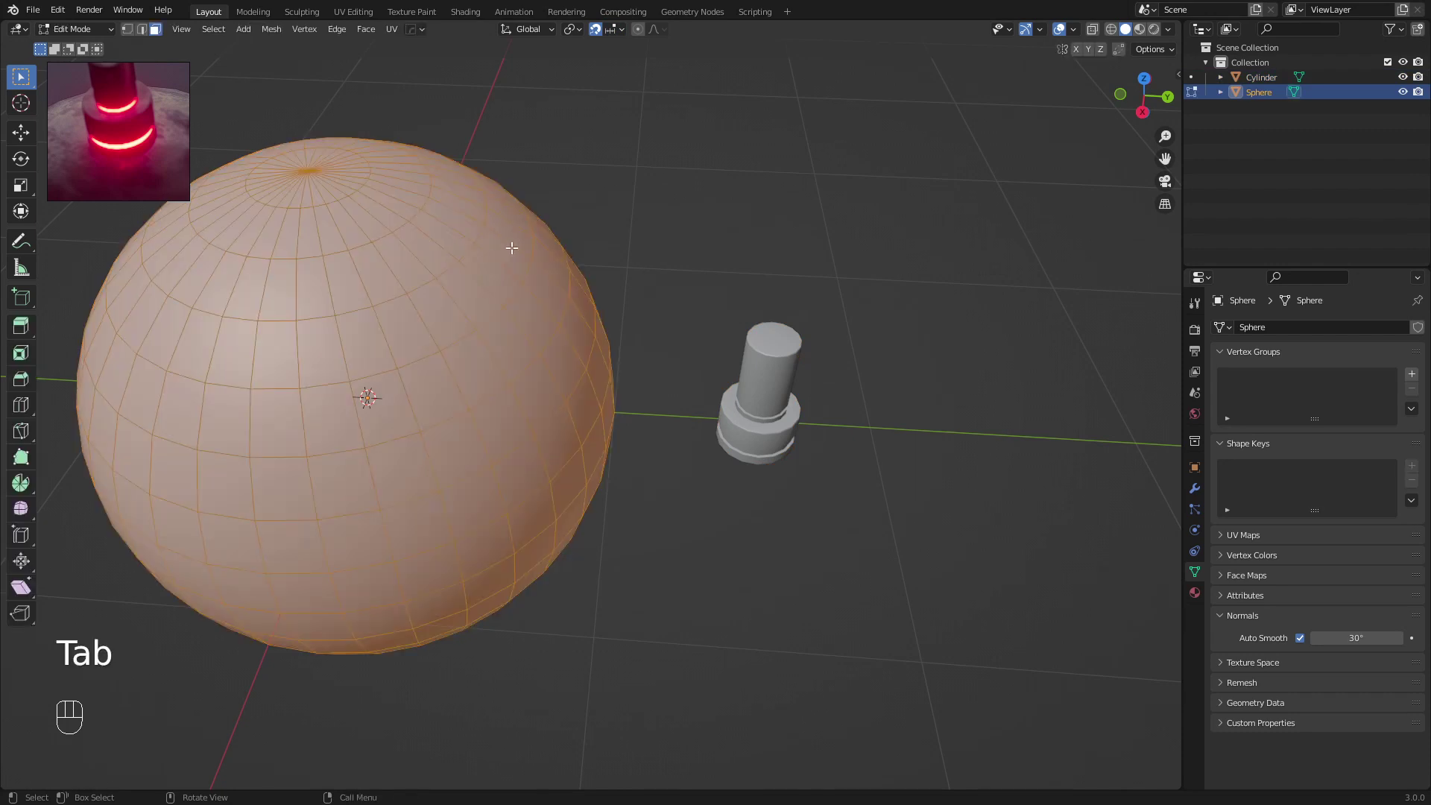
{"action": "key", "text": "1"}
{"action": "scroll", "coordinate": [512, 253], "scroll_direction": "up", "scroll_amount": 3}
{"action": "key", "text": "a"}
{"action": "key", "text": "a"}
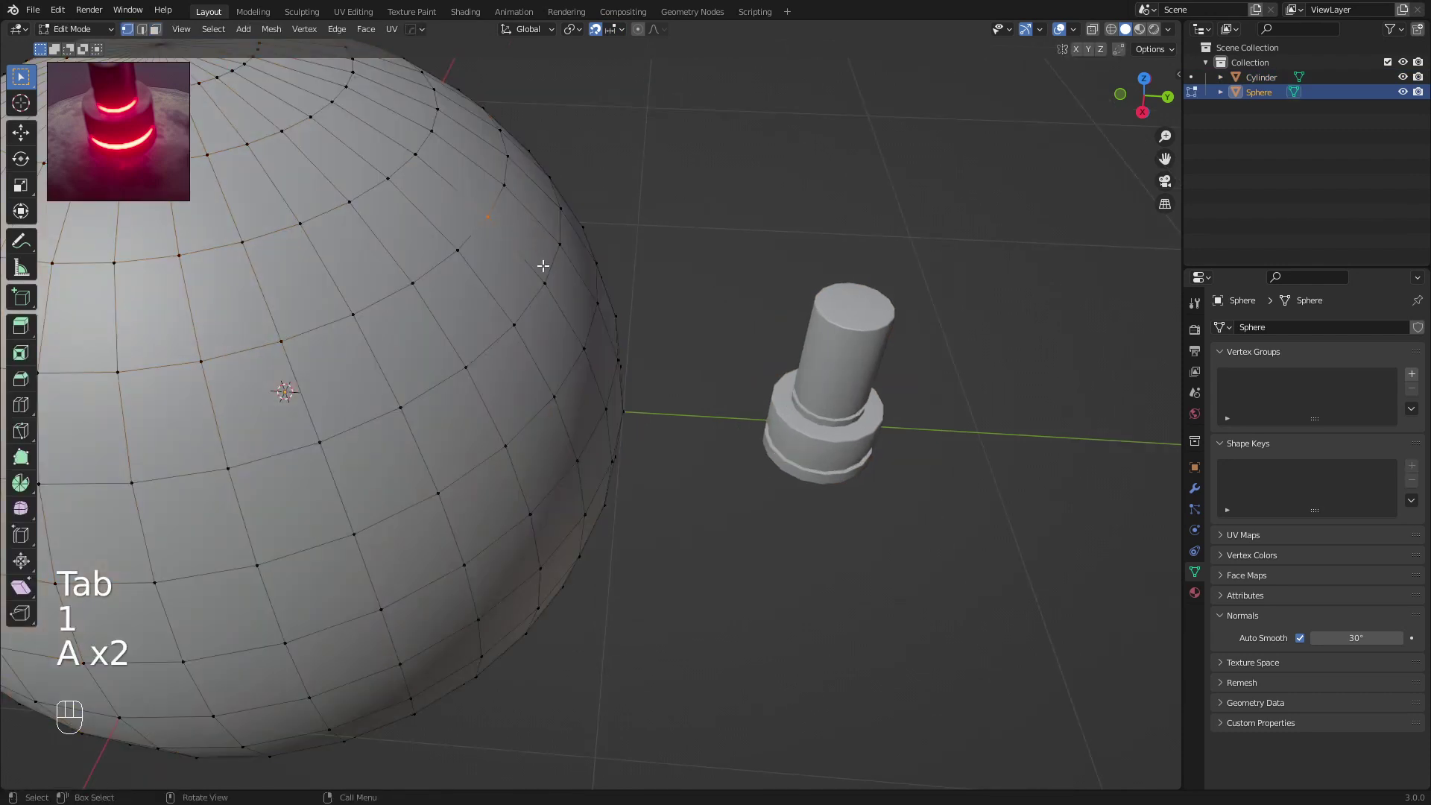
{"action": "key", "text": "Tab"}
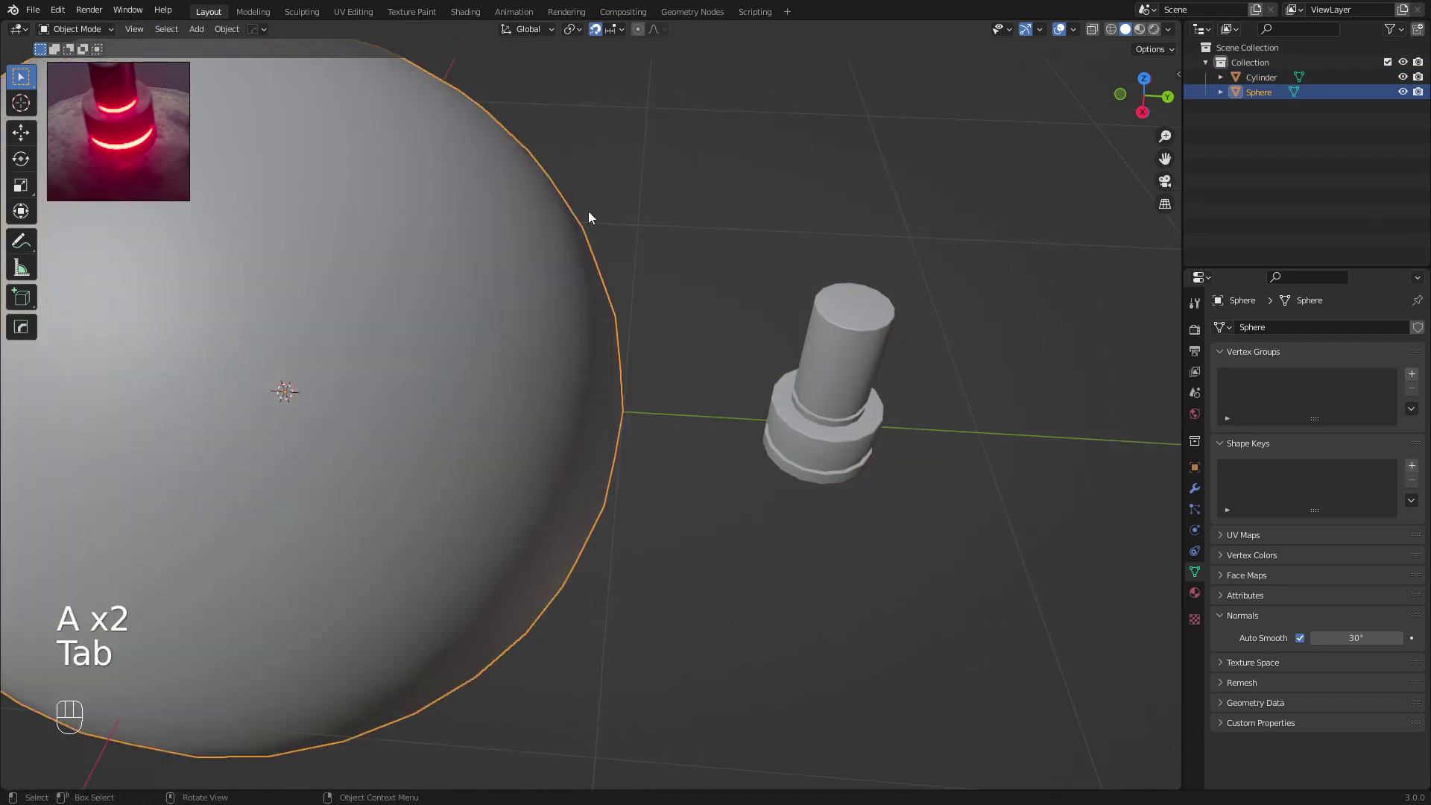
Set the snap target to Face
{"action": "left_click", "coordinate": [620, 30]}
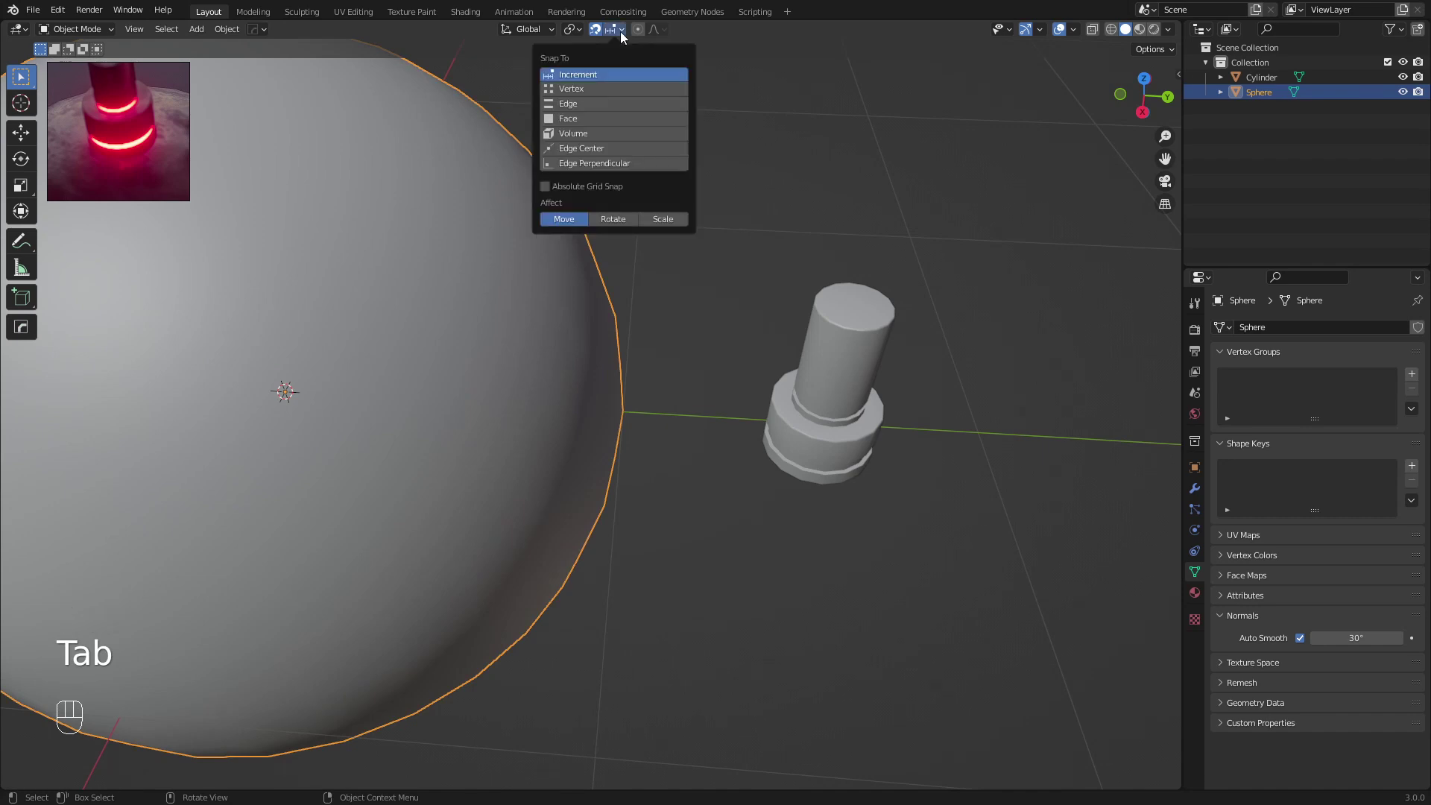
{"action": "left_click", "coordinate": [587, 119]}
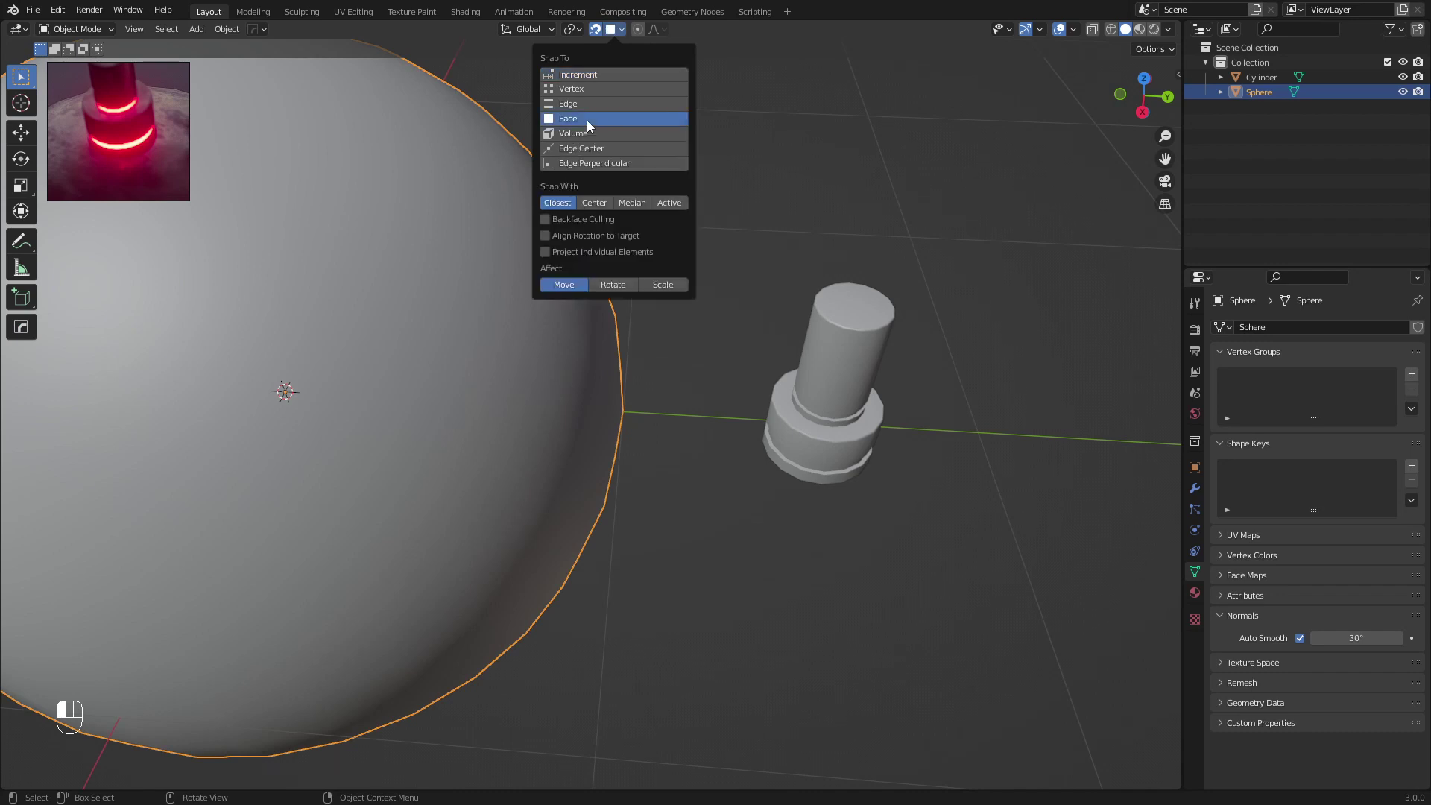
{"action": "middle_click_drag", "start_coordinate": [777, 288], "coordinate": [811, 318]}
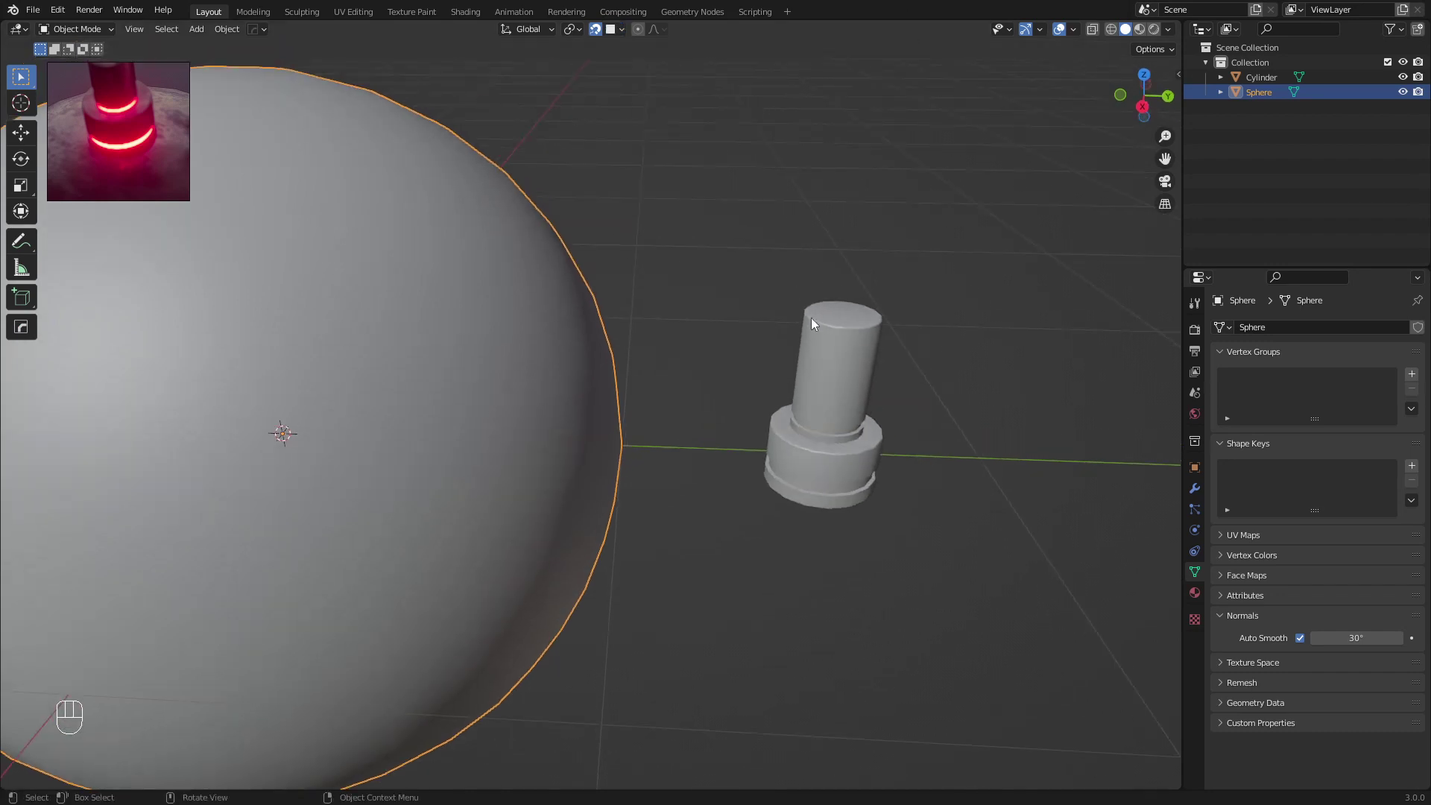
Try moving the spike over the sphere's surface with face snapping
{"action": "left_click", "coordinate": [814, 319]}
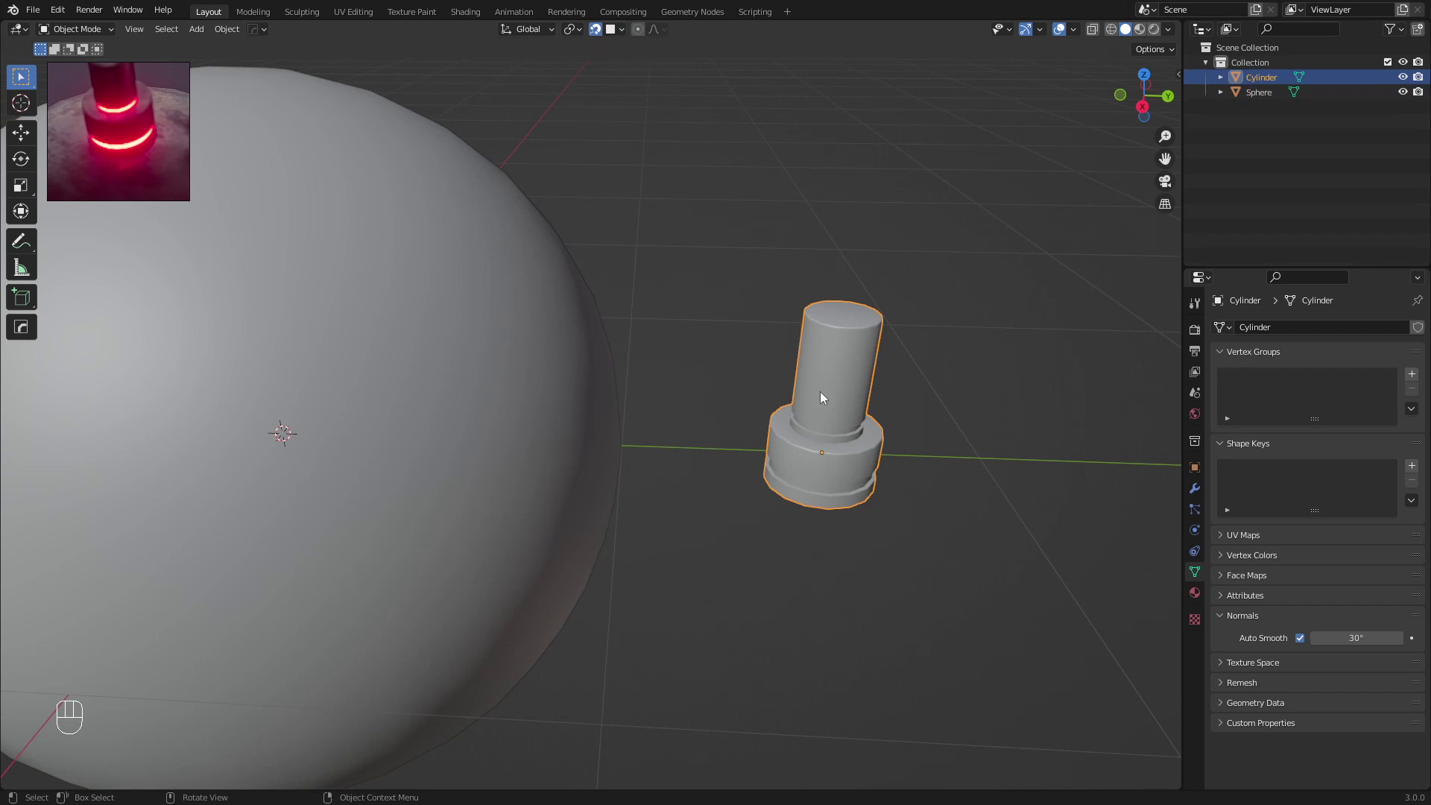
{"action": "key", "text": "g"}
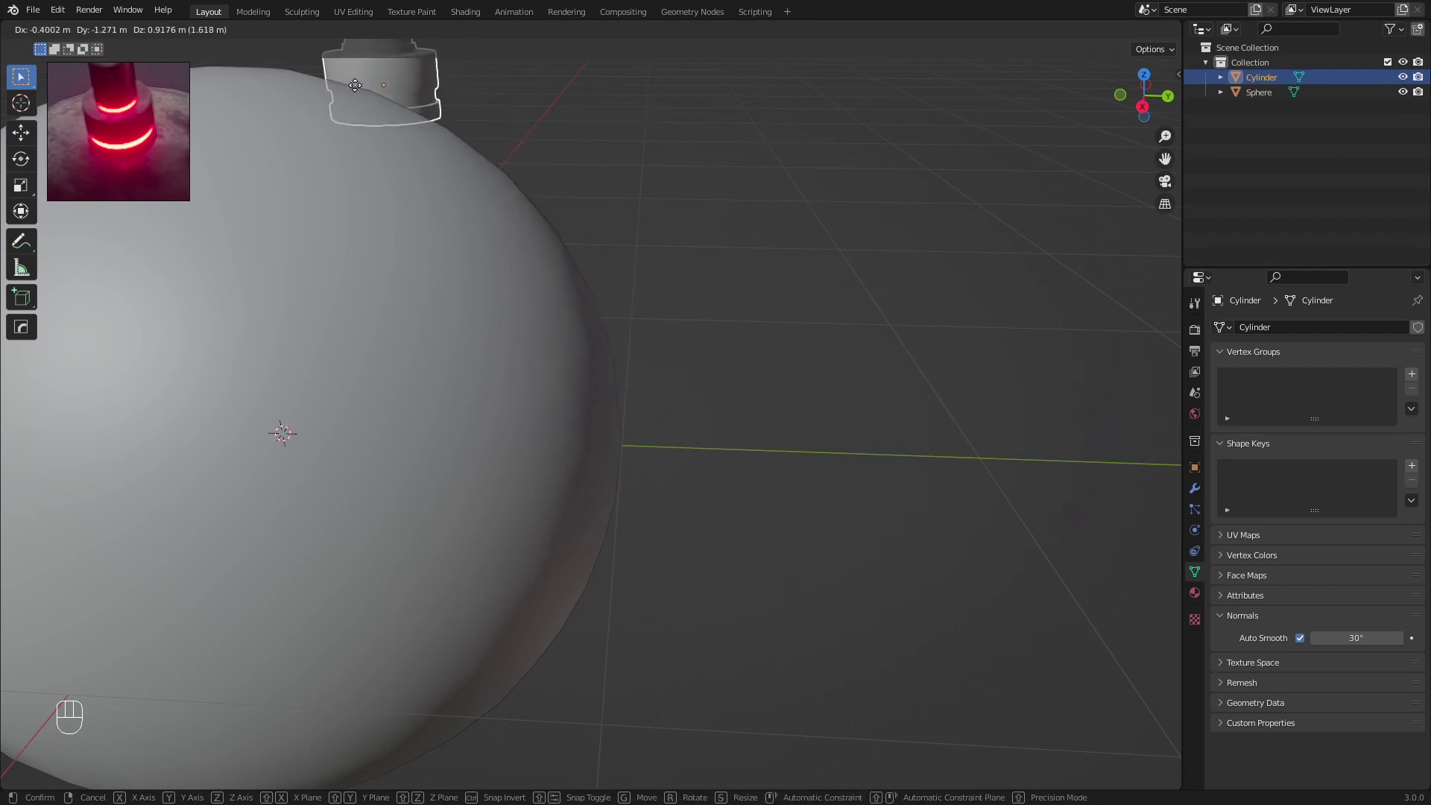
{"action": "left_click", "coordinate": [559, 373]}
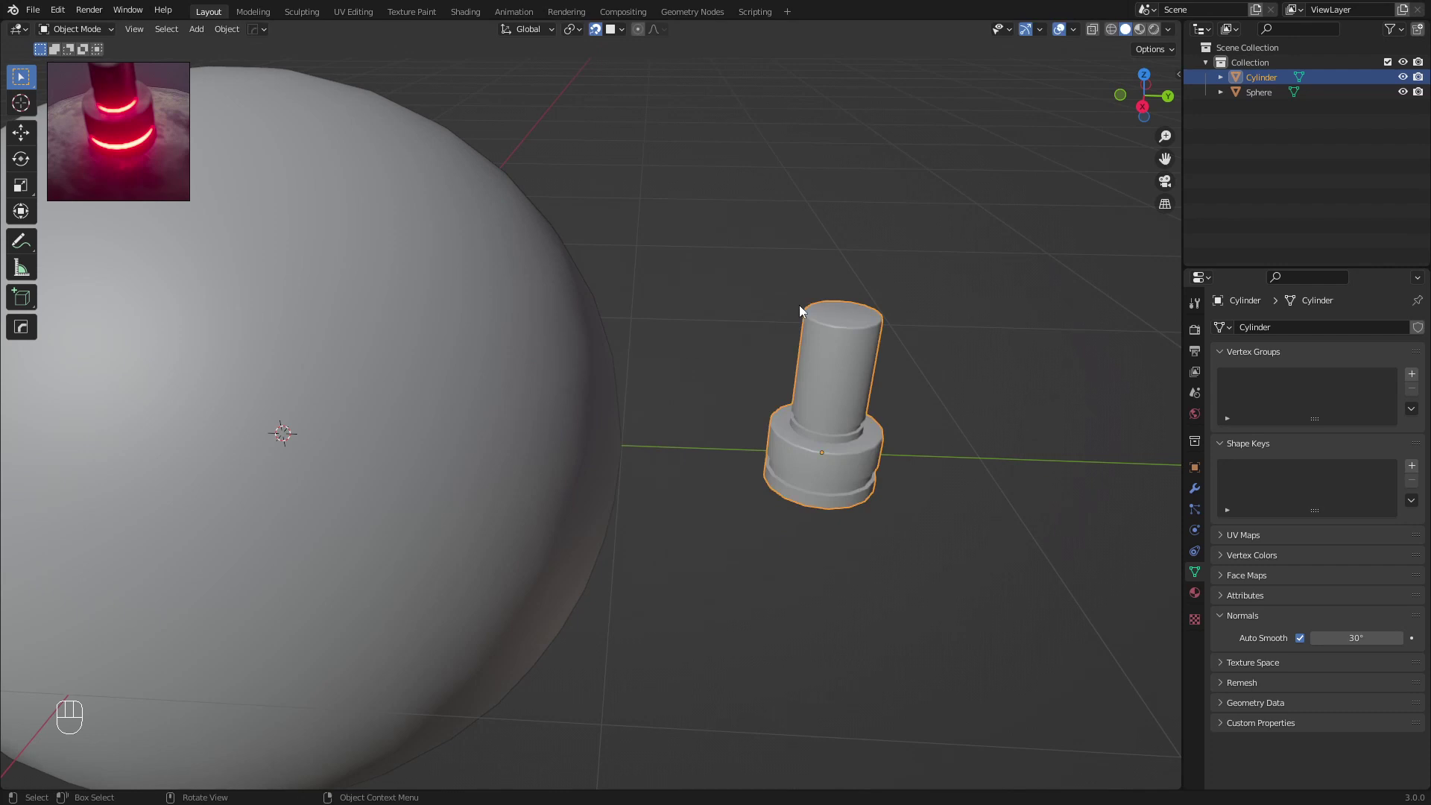
Enable Align Rotation to Target for snapping and try moving the spike over the sphere's surface
{"action": "scroll", "coordinate": [799, 306], "scroll_direction": "down", "scroll_amount": 2}
{"action": "middle_click_drag", "start_coordinate": [794, 304], "coordinate": [708, 359], "text": "shift"}
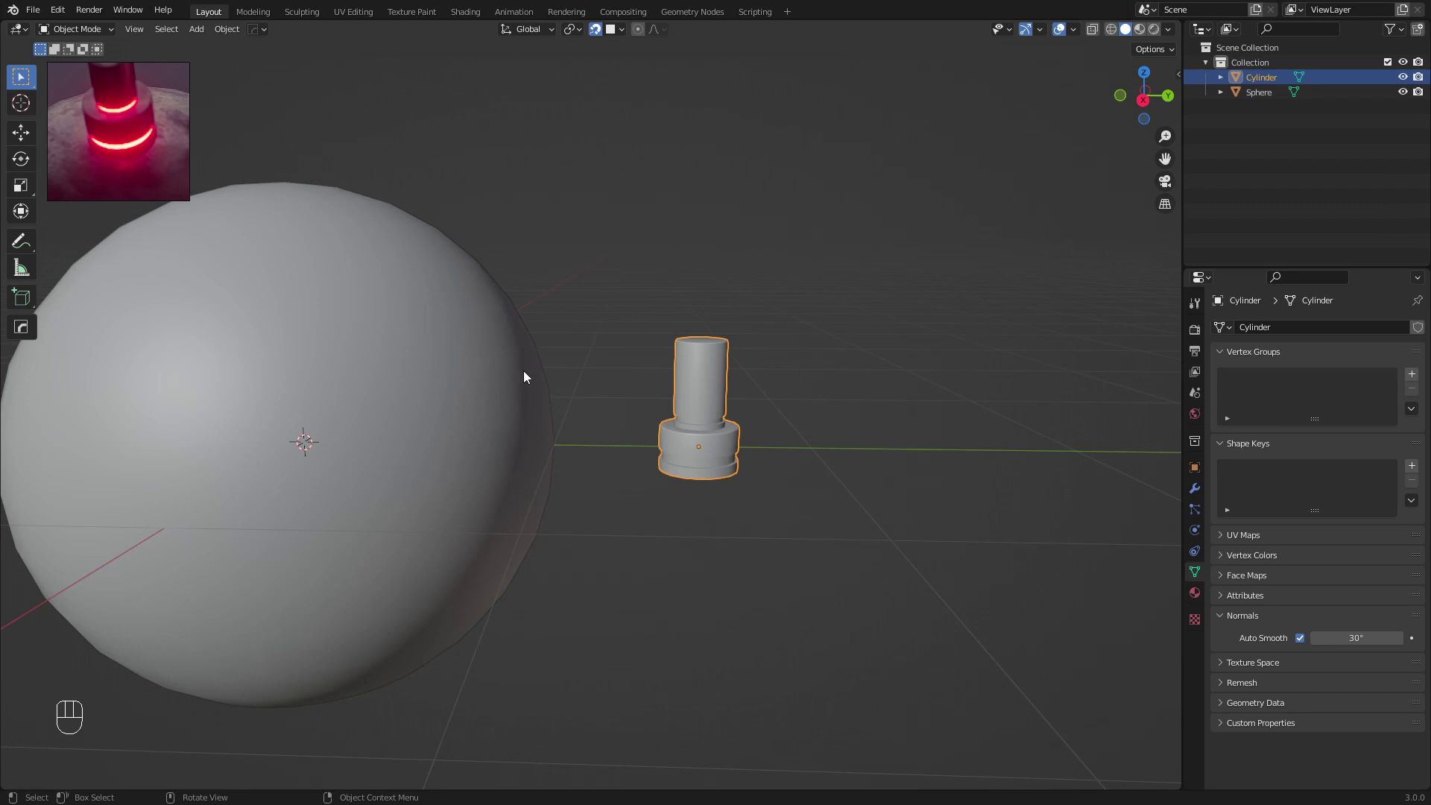
{"action": "left_click", "coordinate": [619, 30]}
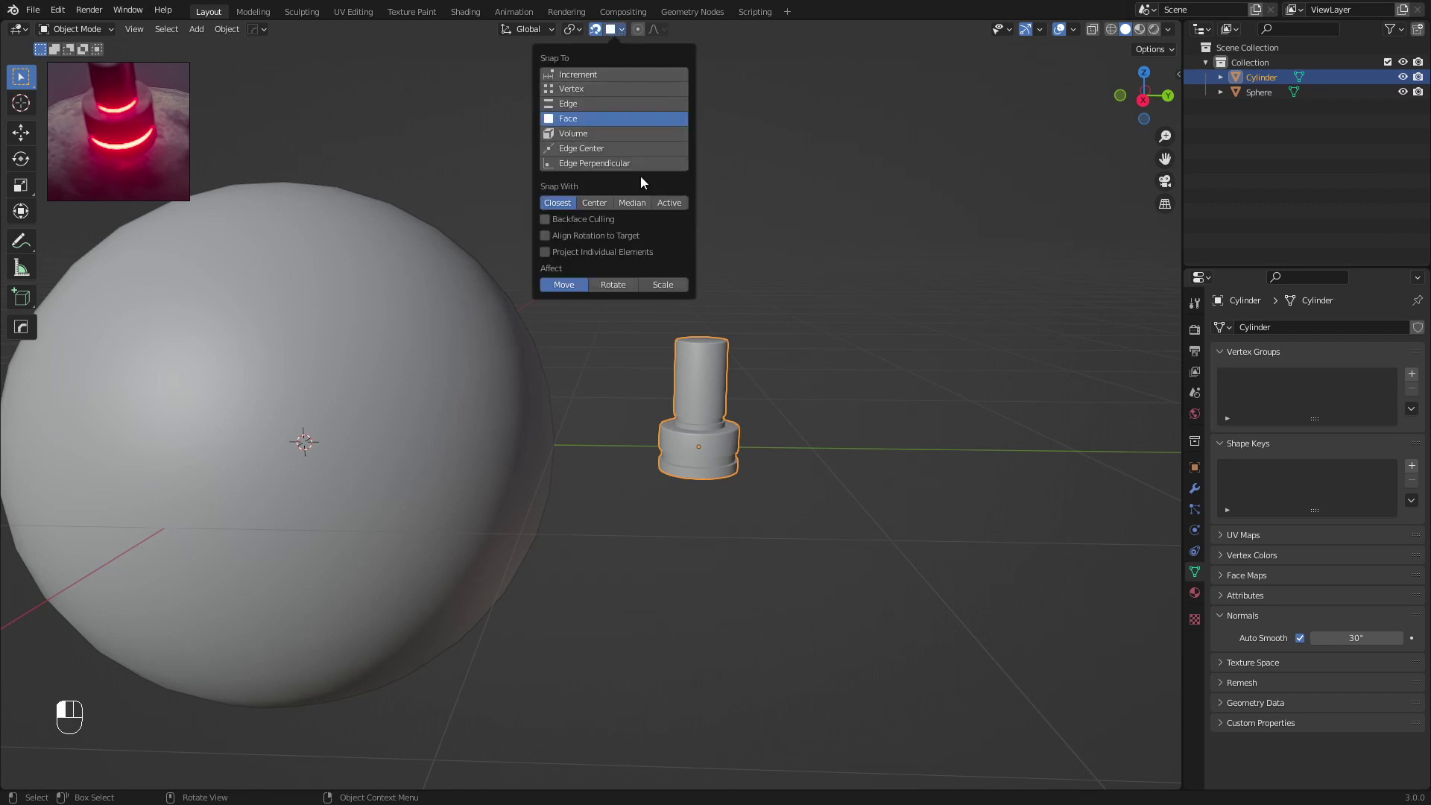
{"action": "left_click", "coordinate": [562, 242]}
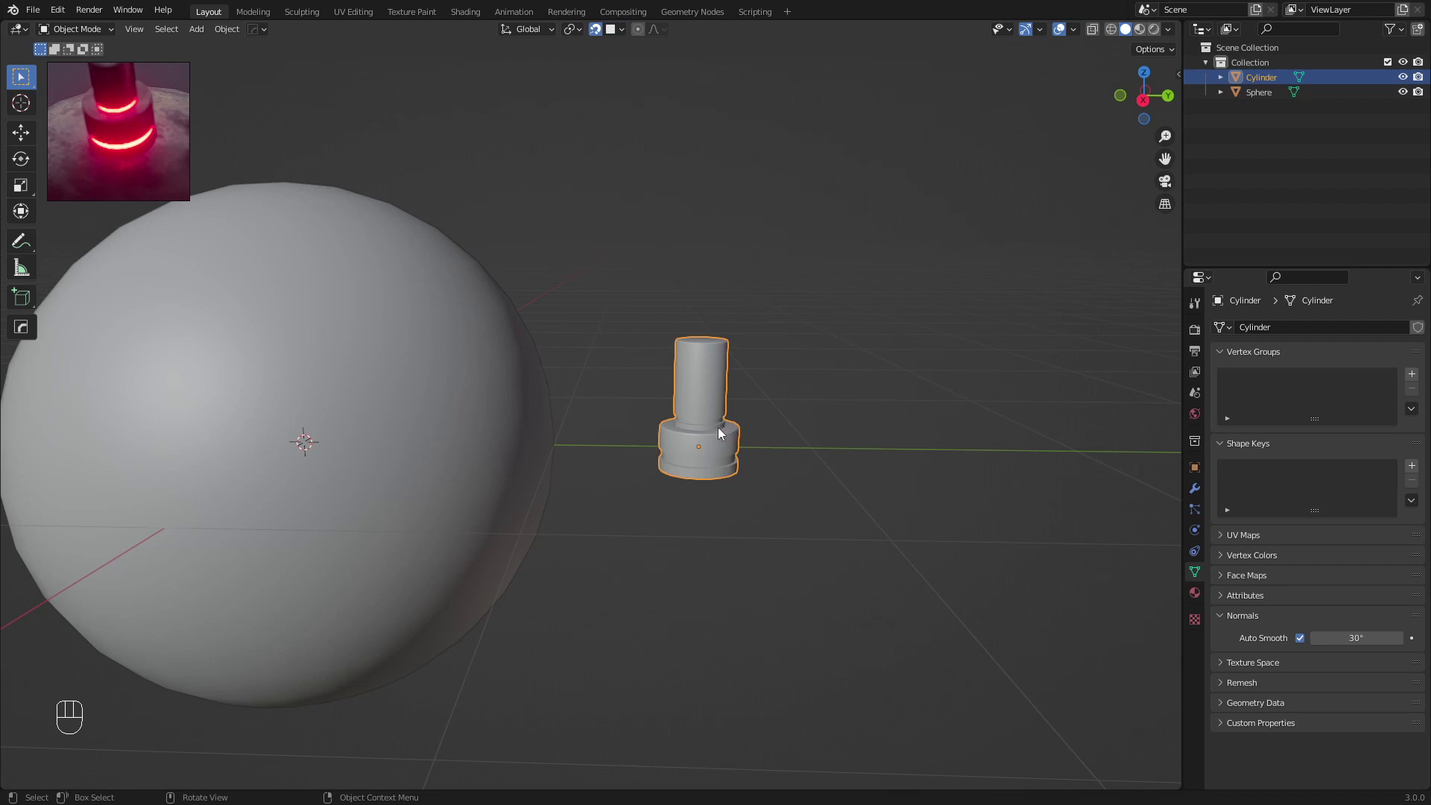
{"action": "key", "text": "g"}
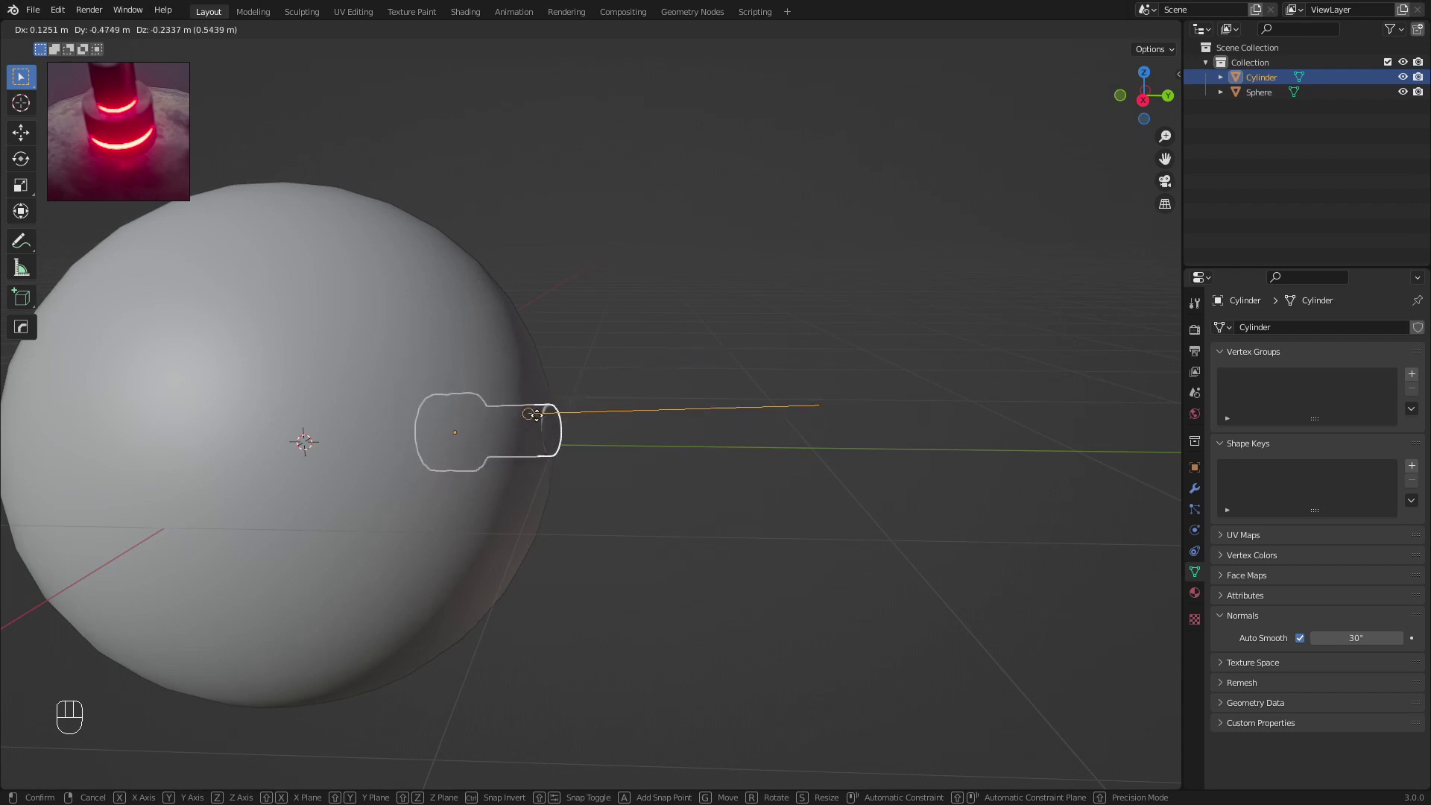
{"action": "right_click", "coordinate": [539, 418]}
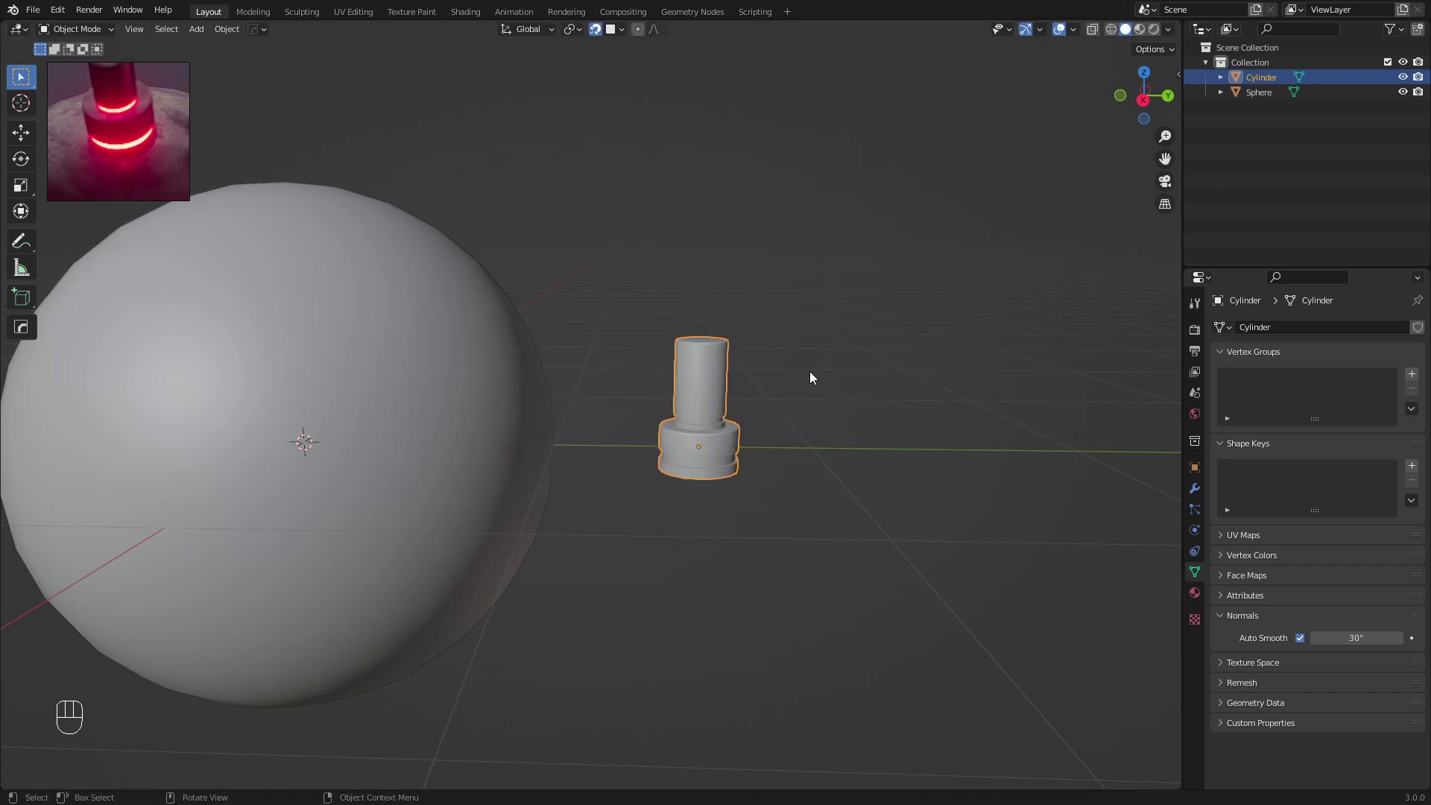
Bring the spike's base up close in the right side view and limit transforms to origins only
{"action": "key", "text": "KP_3"}
{"action": "middle_click_drag", "start_coordinate": [811, 370], "coordinate": [610, 436], "text": "shift"}
{"action": "scroll", "coordinate": [598, 325], "scroll_direction": "up", "scroll_amount": 6}
{"action": "scroll", "coordinate": [570, 299], "scroll_direction": "up", "scroll_amount": 3}
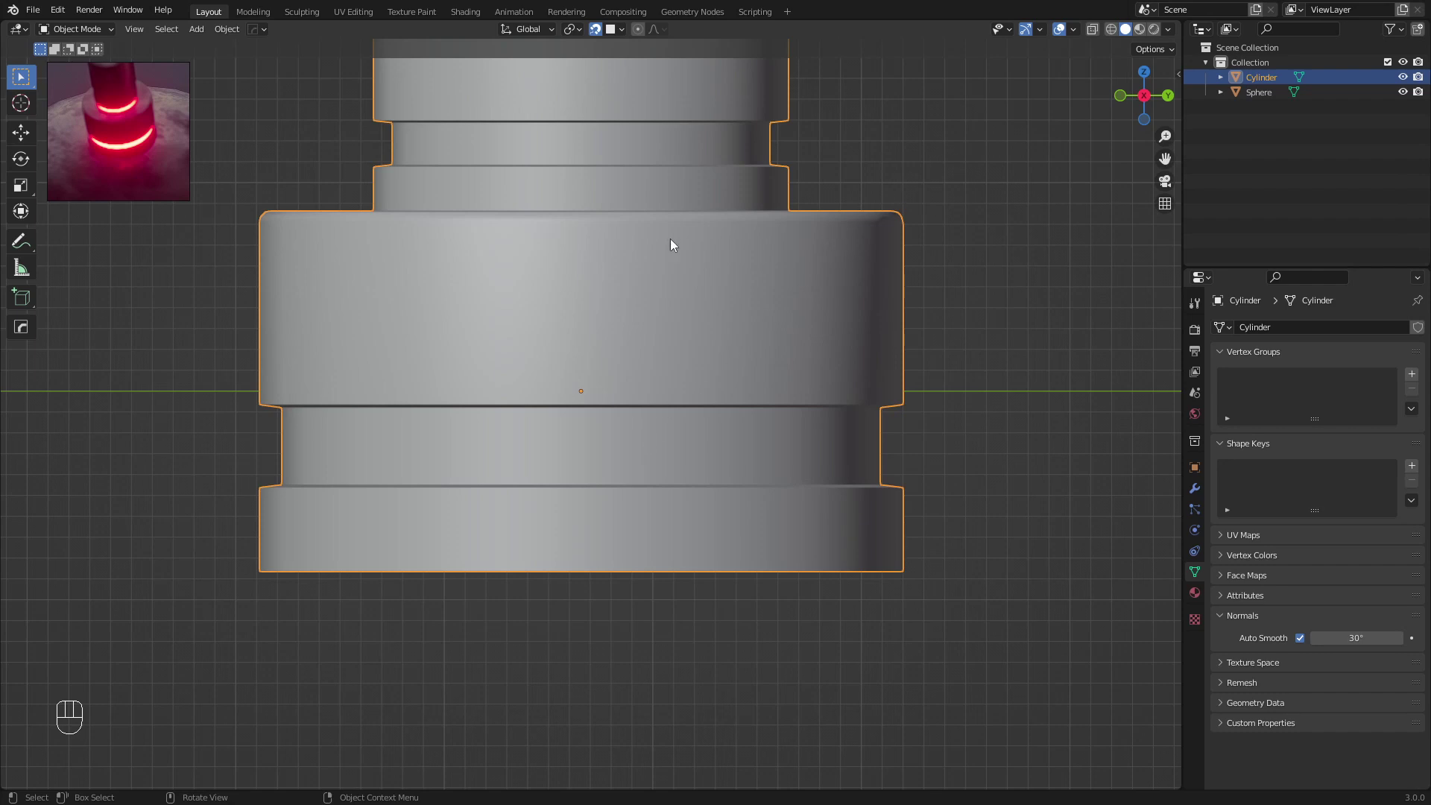
{"action": "left_click", "coordinate": [1160, 51]}
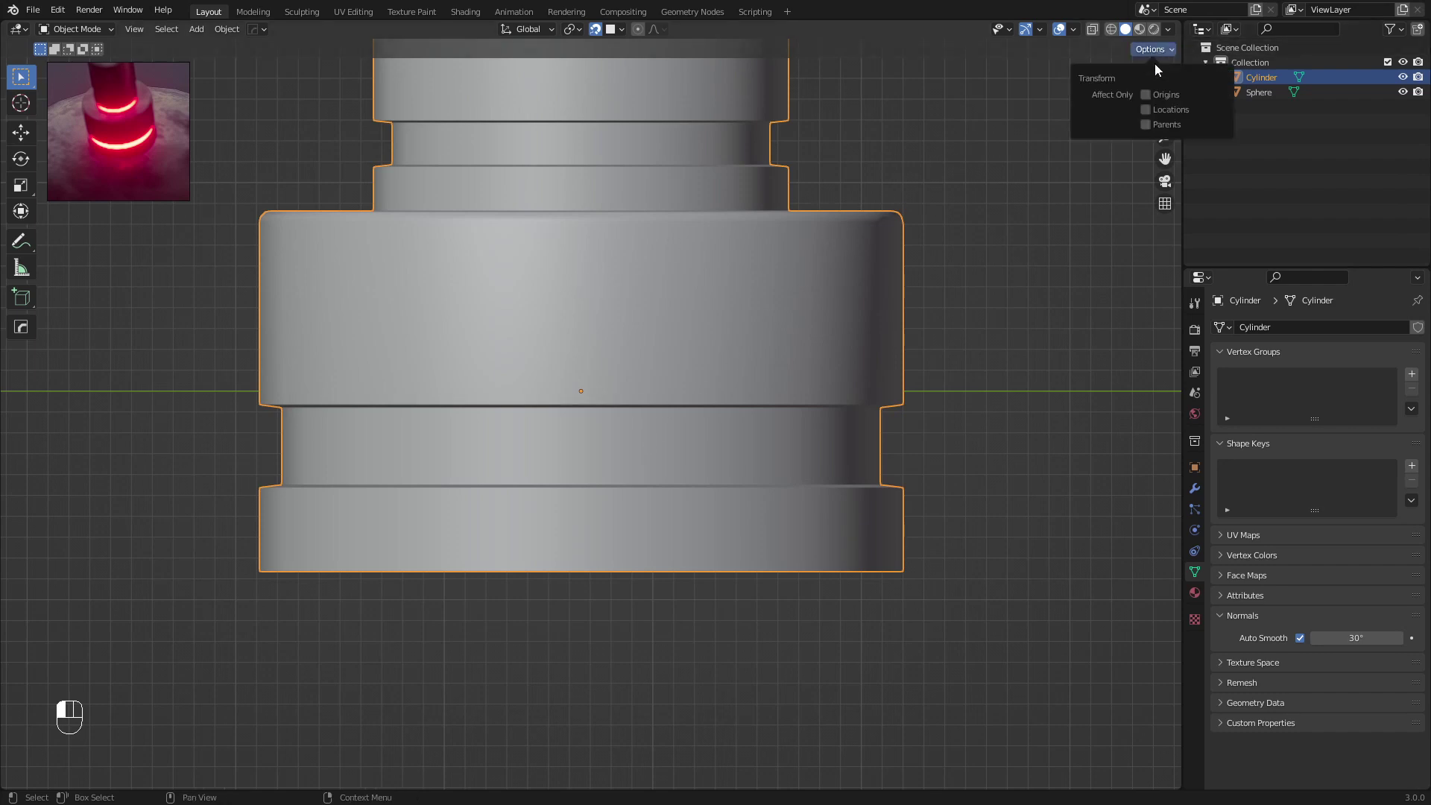
{"action": "left_click", "coordinate": [1147, 93]}
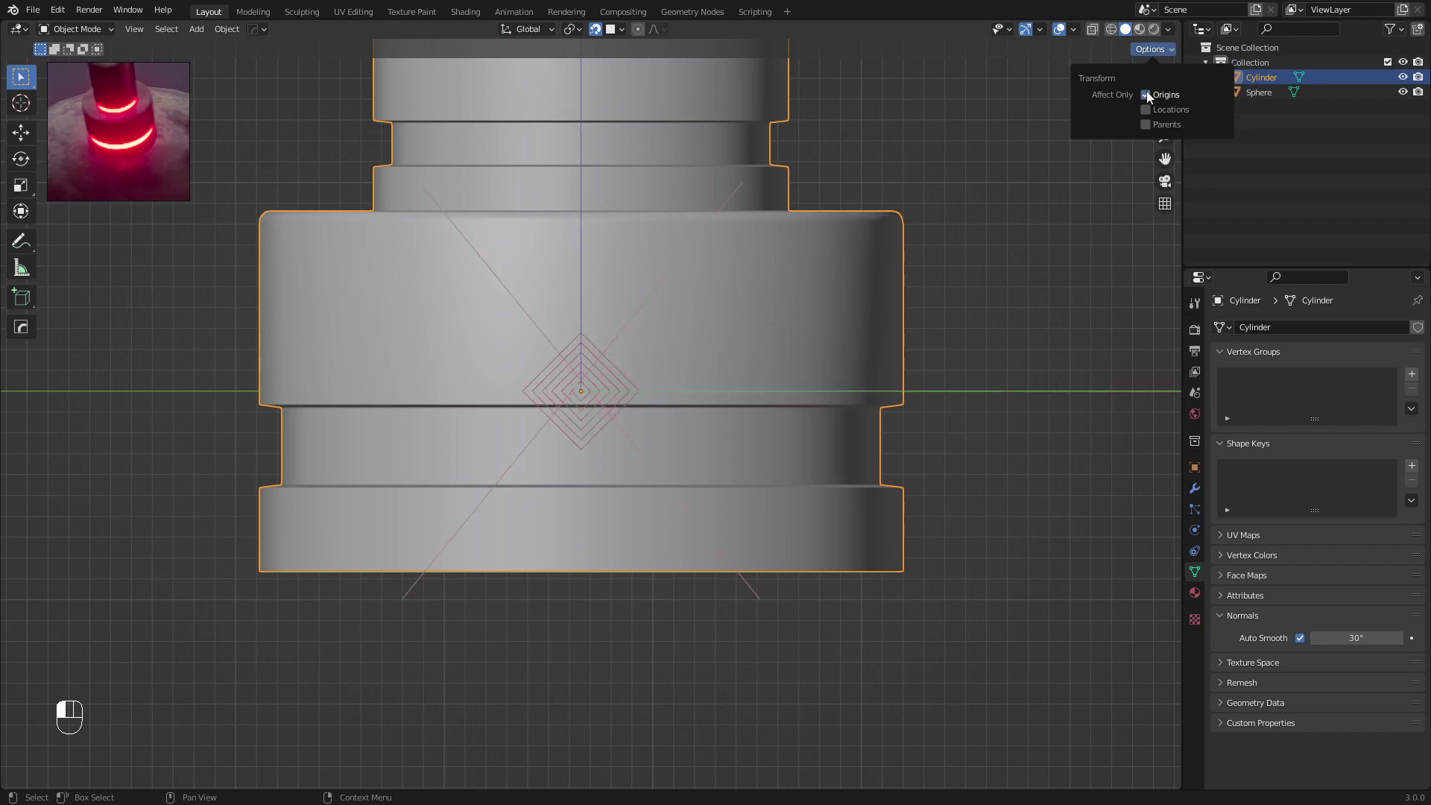
{"action": "key", "text": "g"}
{"action": "right_click", "coordinate": [709, 285]}
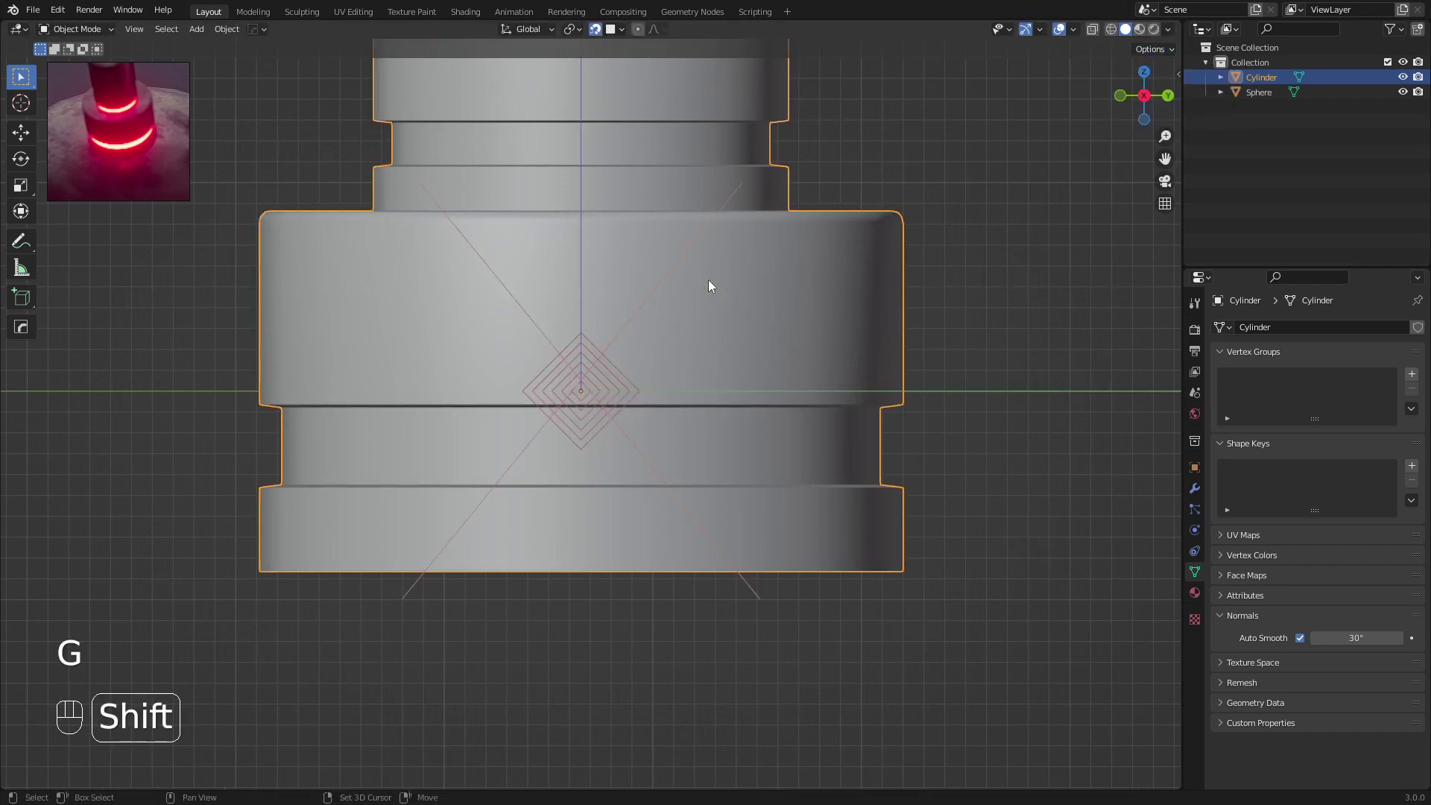
With snapping off, move the spike's origin straight down along Z into its lowest ring and disable origins-only transforms
{"action": "key", "text": "shift+Tab"}
{"action": "key", "text": "g"}
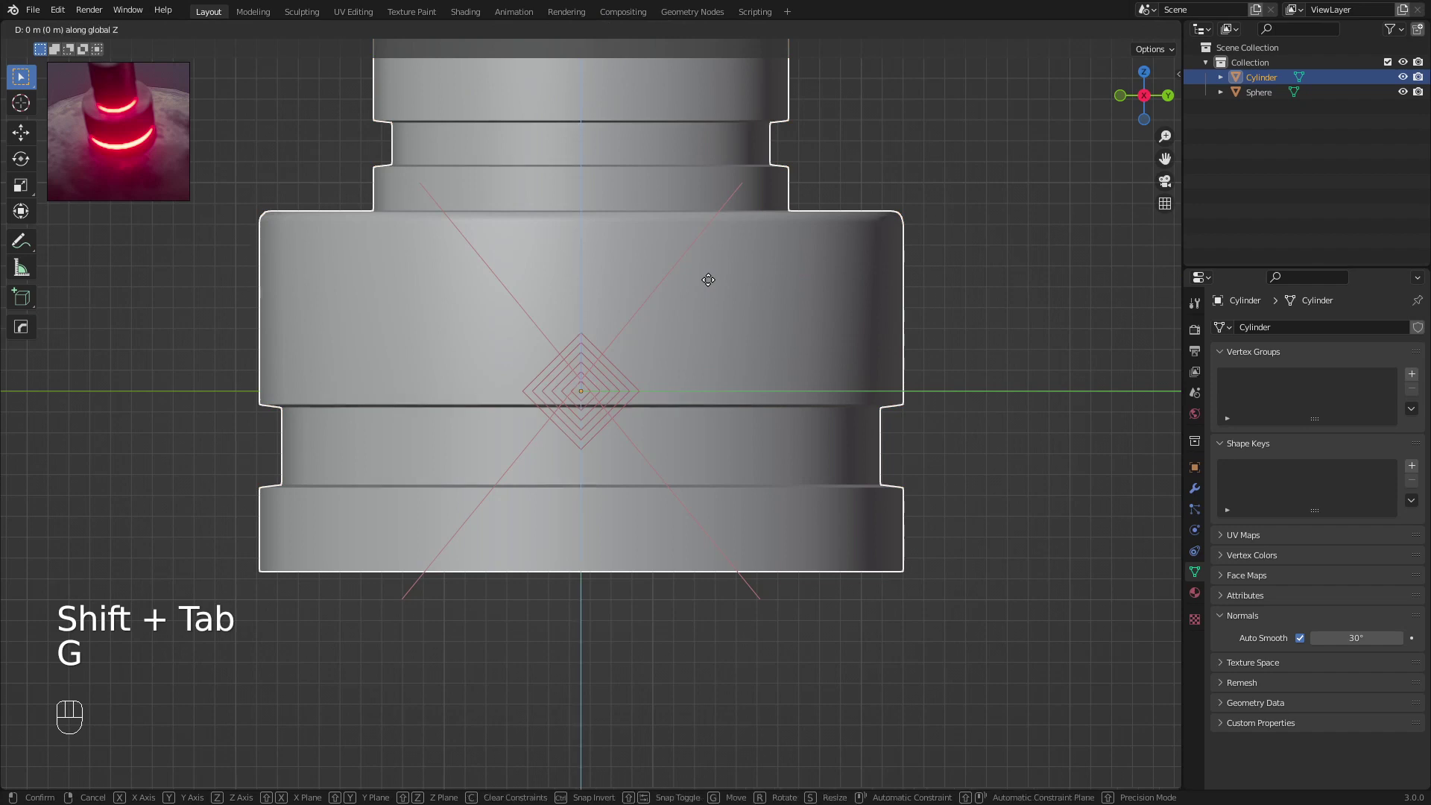
{"action": "left_click", "coordinate": [692, 423]}
{"action": "key", "text": "Tab"}
{"action": "key", "text": "Tab"}
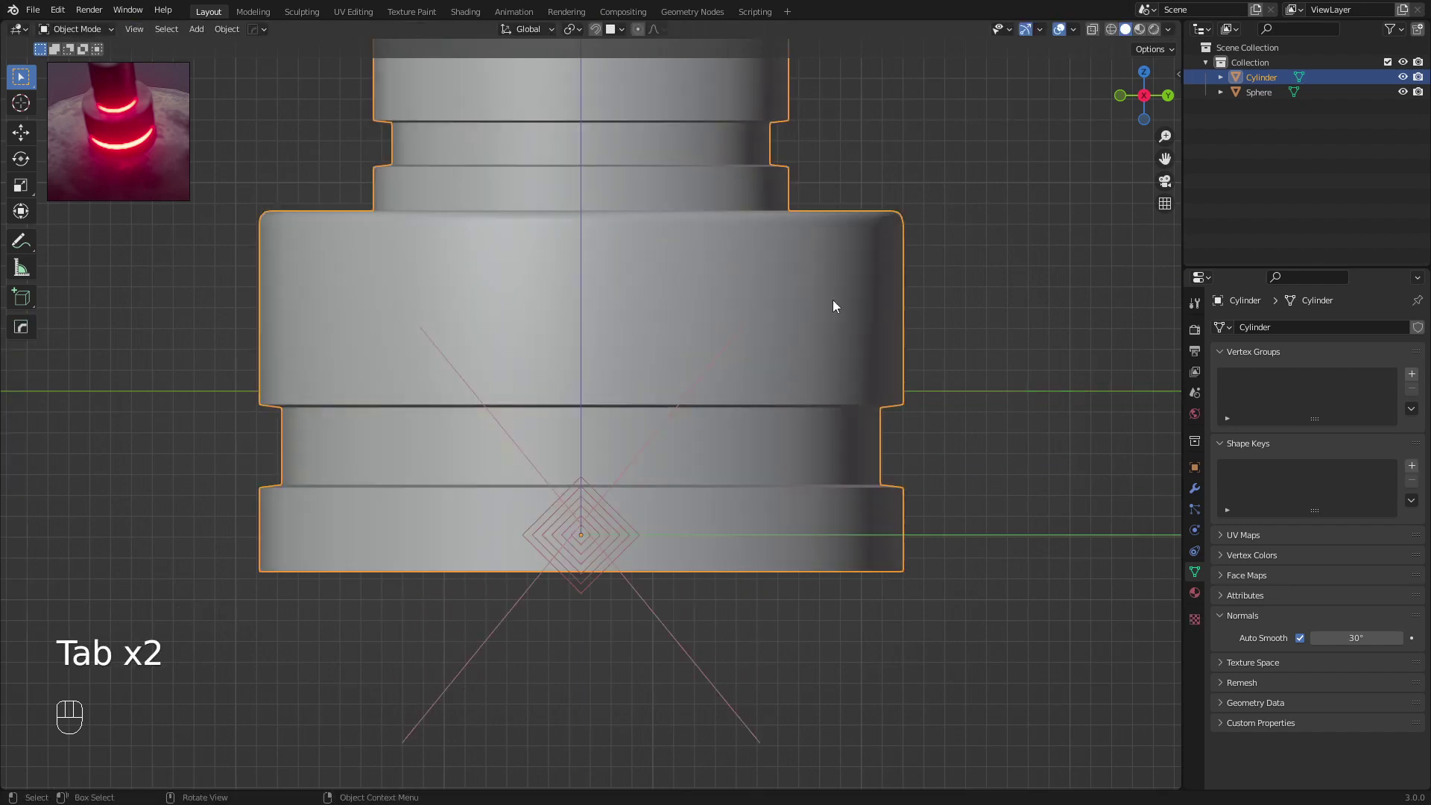
{"action": "left_click", "coordinate": [1151, 49]}
{"action": "left_click", "coordinate": [1151, 92]}
Re-enable snapping and try moving the spike onto the sphere with its lowered origin
{"action": "scroll", "coordinate": [633, 289], "scroll_direction": "down", "scroll_amount": 5}
{"action": "middle_click_drag", "start_coordinate": [632, 289], "coordinate": [587, 275]}
{"action": "scroll", "coordinate": [600, 327], "scroll_direction": "down", "scroll_amount": 4}
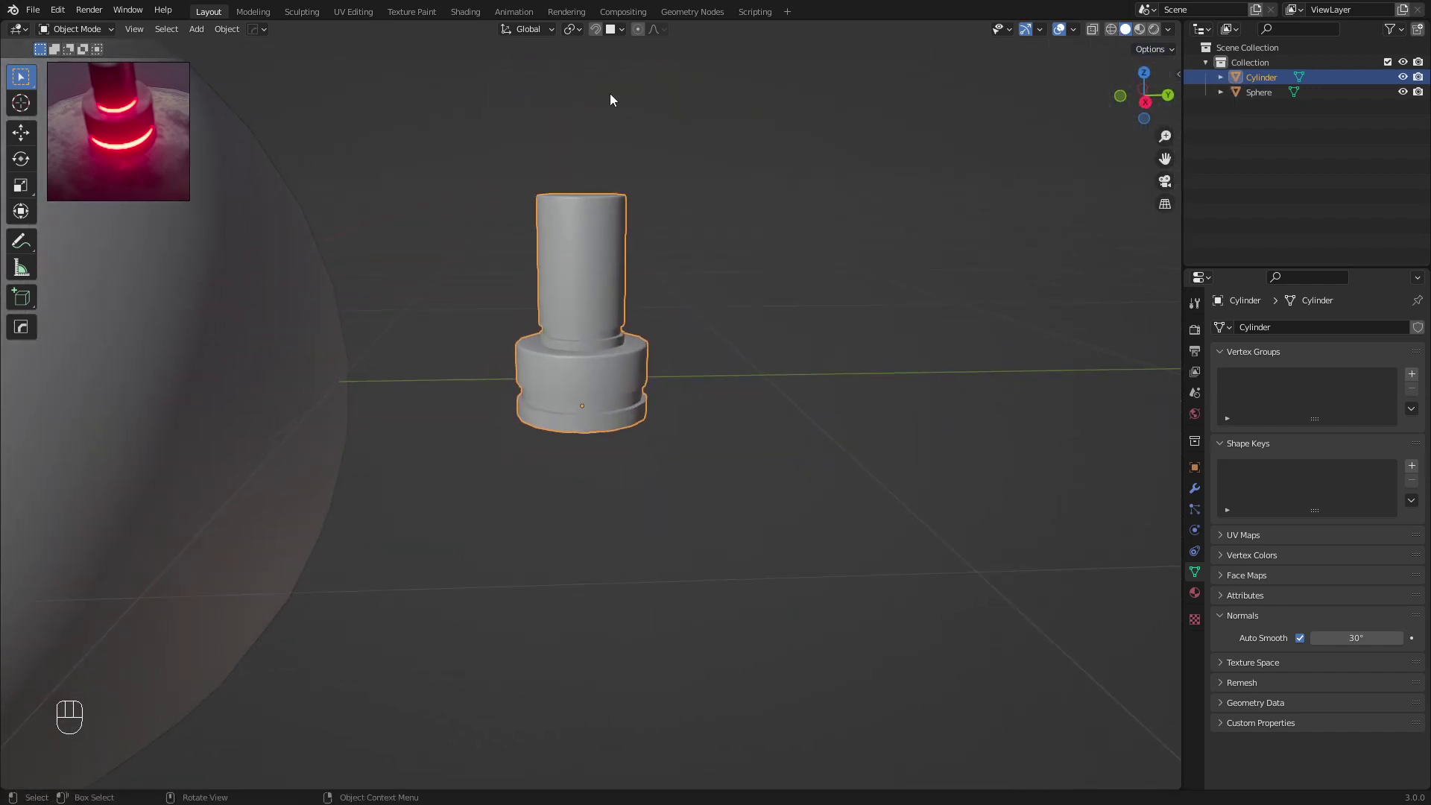
{"action": "key", "text": "shift+Tab"}
{"action": "scroll", "coordinate": [530, 293], "scroll_direction": "down", "scroll_amount": 4}
{"action": "scroll", "coordinate": [543, 343], "scroll_direction": "up", "scroll_amount": 3}
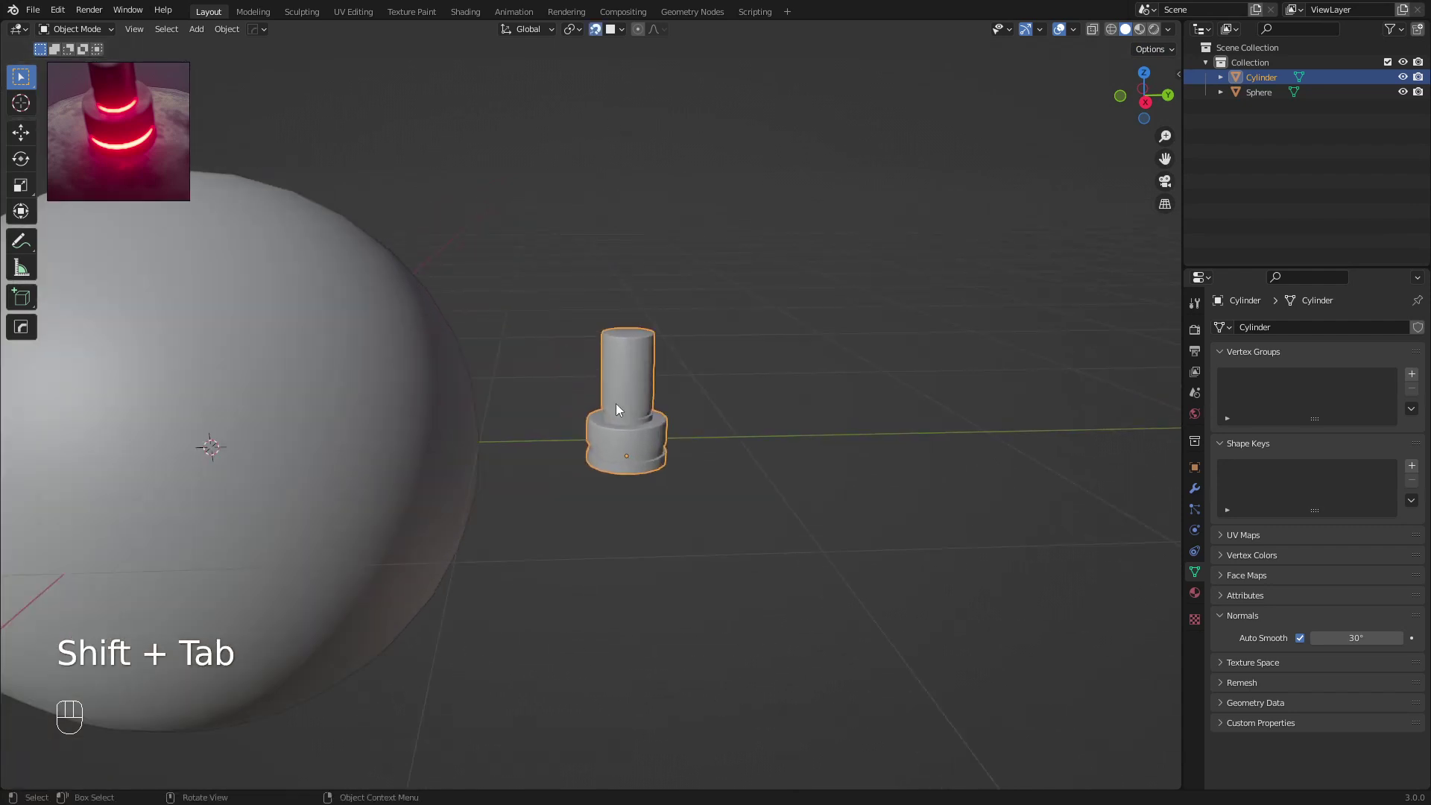
{"action": "key", "text": "g"}
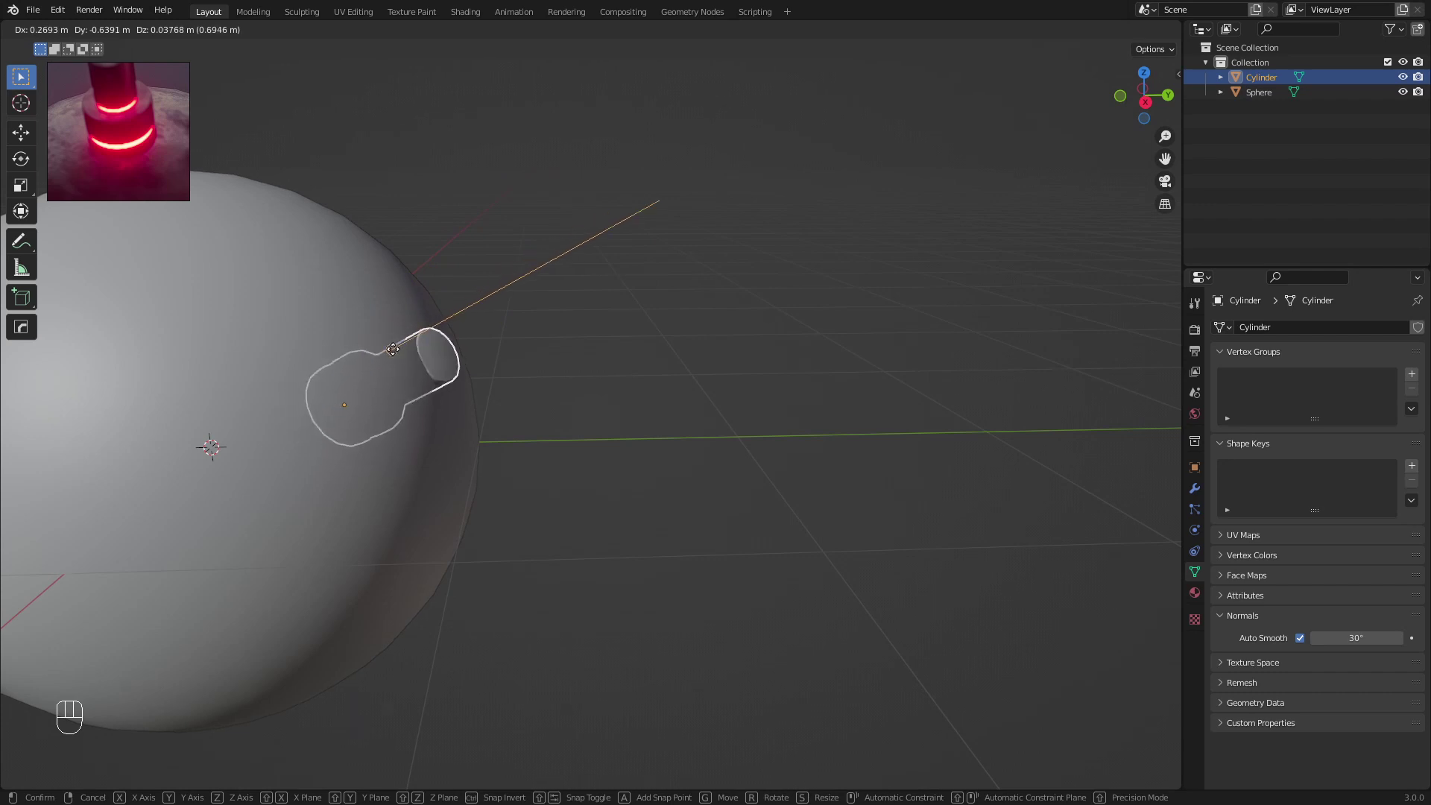
{"action": "right_click", "coordinate": [414, 345]}
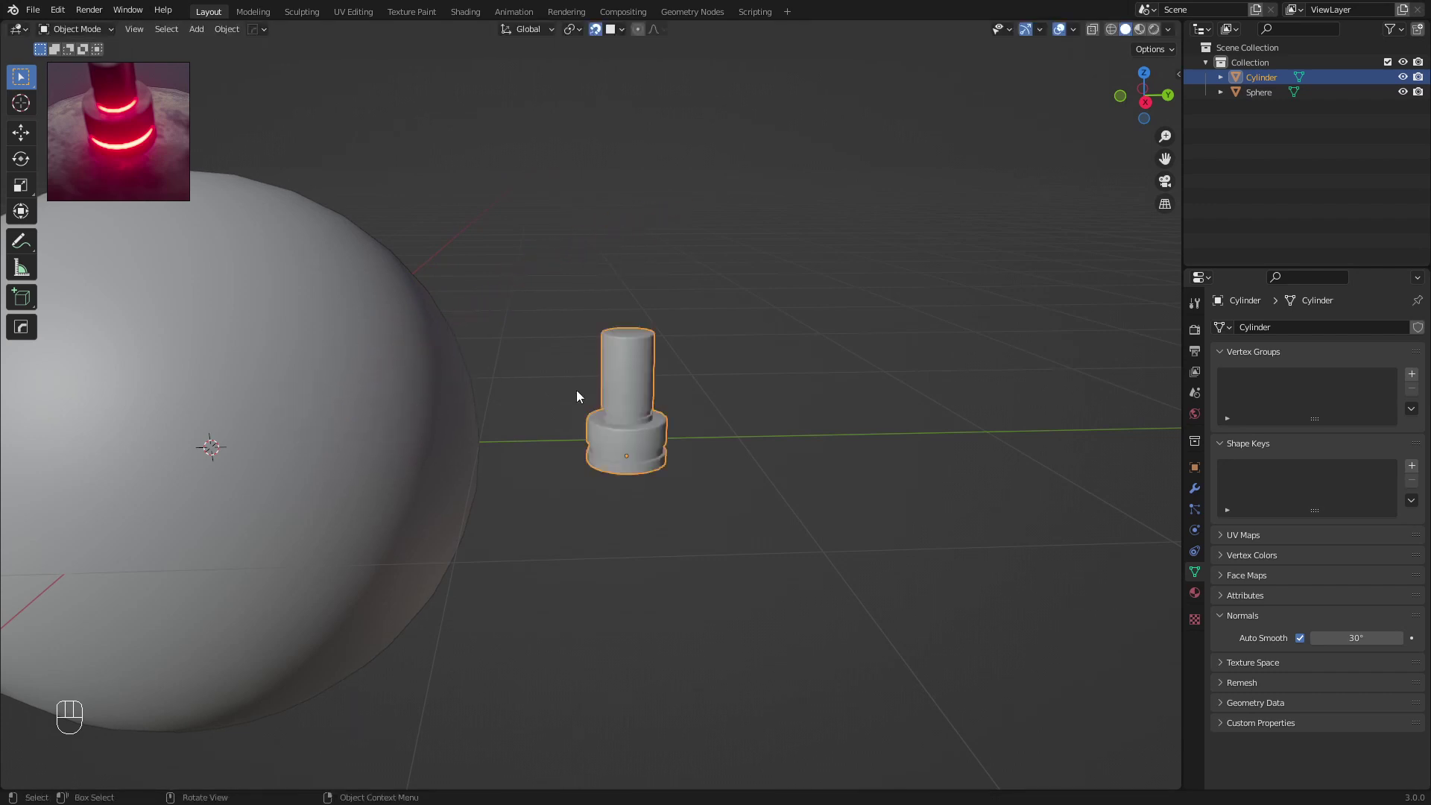
Set Snap With to Center in the snapping options
{"action": "scroll", "coordinate": [556, 410], "scroll_direction": "up", "scroll_amount": 4}
{"action": "middle_click_drag", "start_coordinate": [556, 410], "coordinate": [550, 377]}
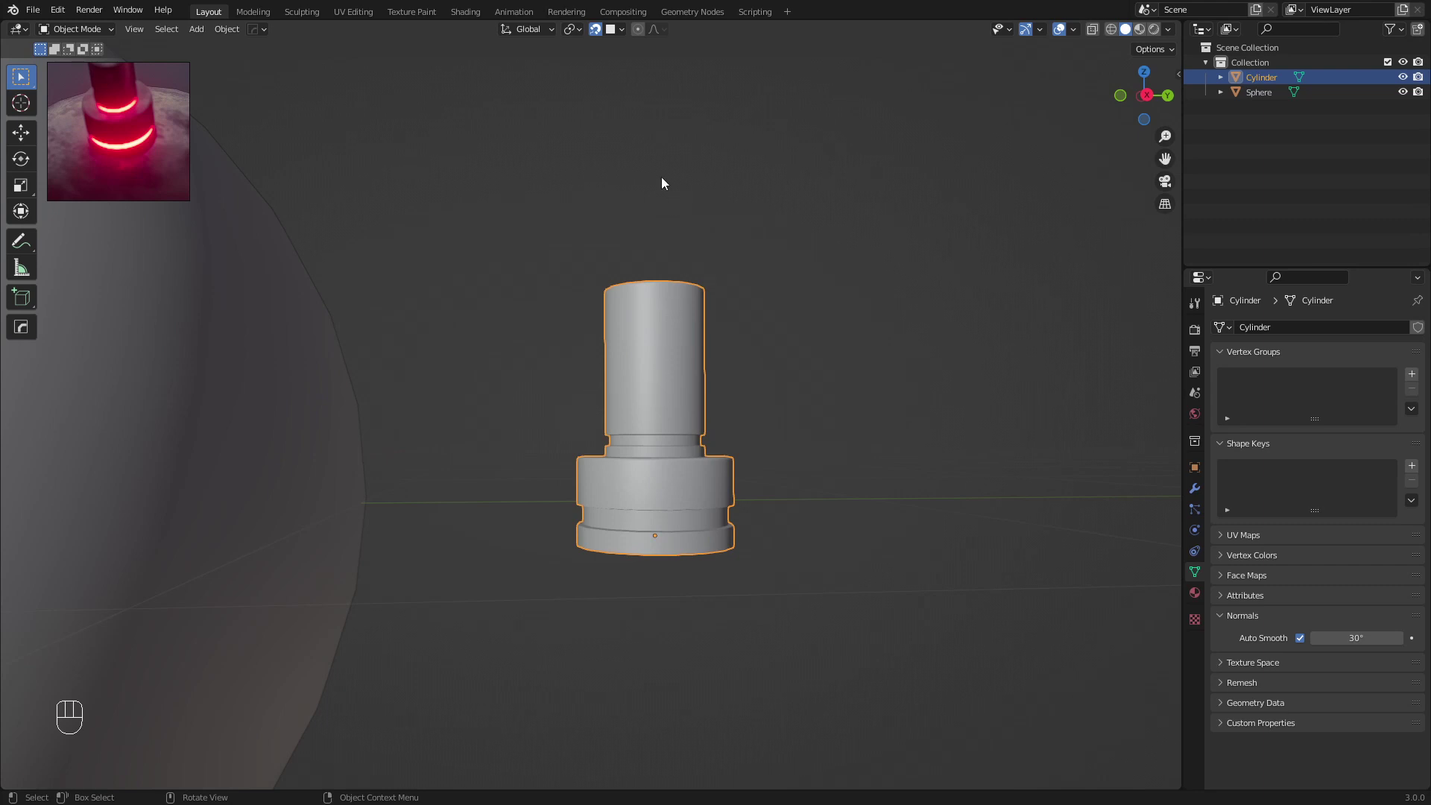
{"action": "left_click", "coordinate": [619, 28]}
{"action": "left_click", "coordinate": [624, 29]}
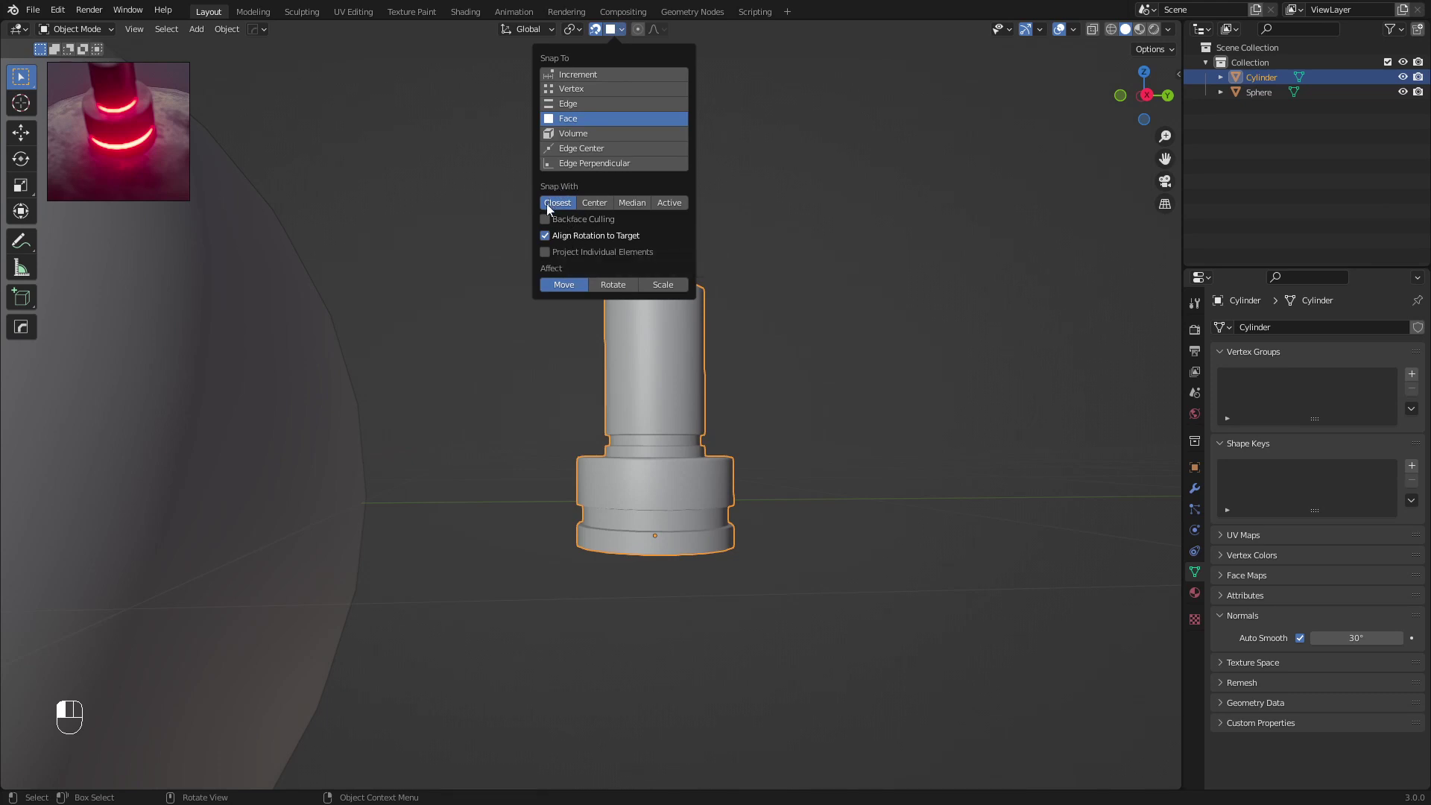
{"action": "left_click", "coordinate": [589, 204]}
Try moving the spike onto the sphere's surface with center snapping
{"action": "scroll", "coordinate": [754, 470], "scroll_direction": "down", "scroll_amount": 2}
{"action": "left_click_drag", "start_coordinate": [659, 450], "coordinate": [656, 456]}
{"action": "middle_click_drag", "start_coordinate": [656, 456], "coordinate": [657, 466]}
{"action": "scroll", "coordinate": [657, 466], "scroll_direction": "down", "scroll_amount": 2}
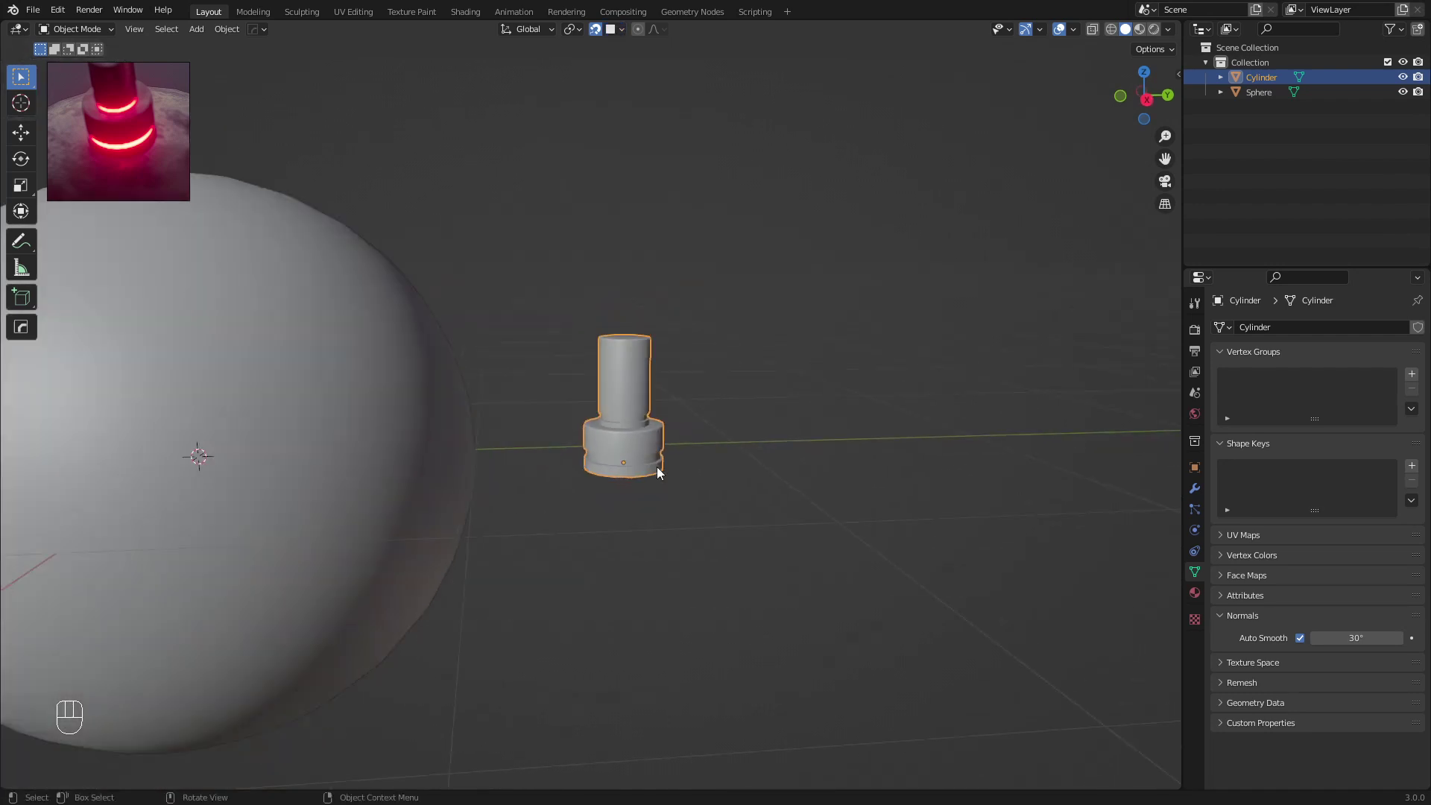
{"action": "key", "text": "g"}
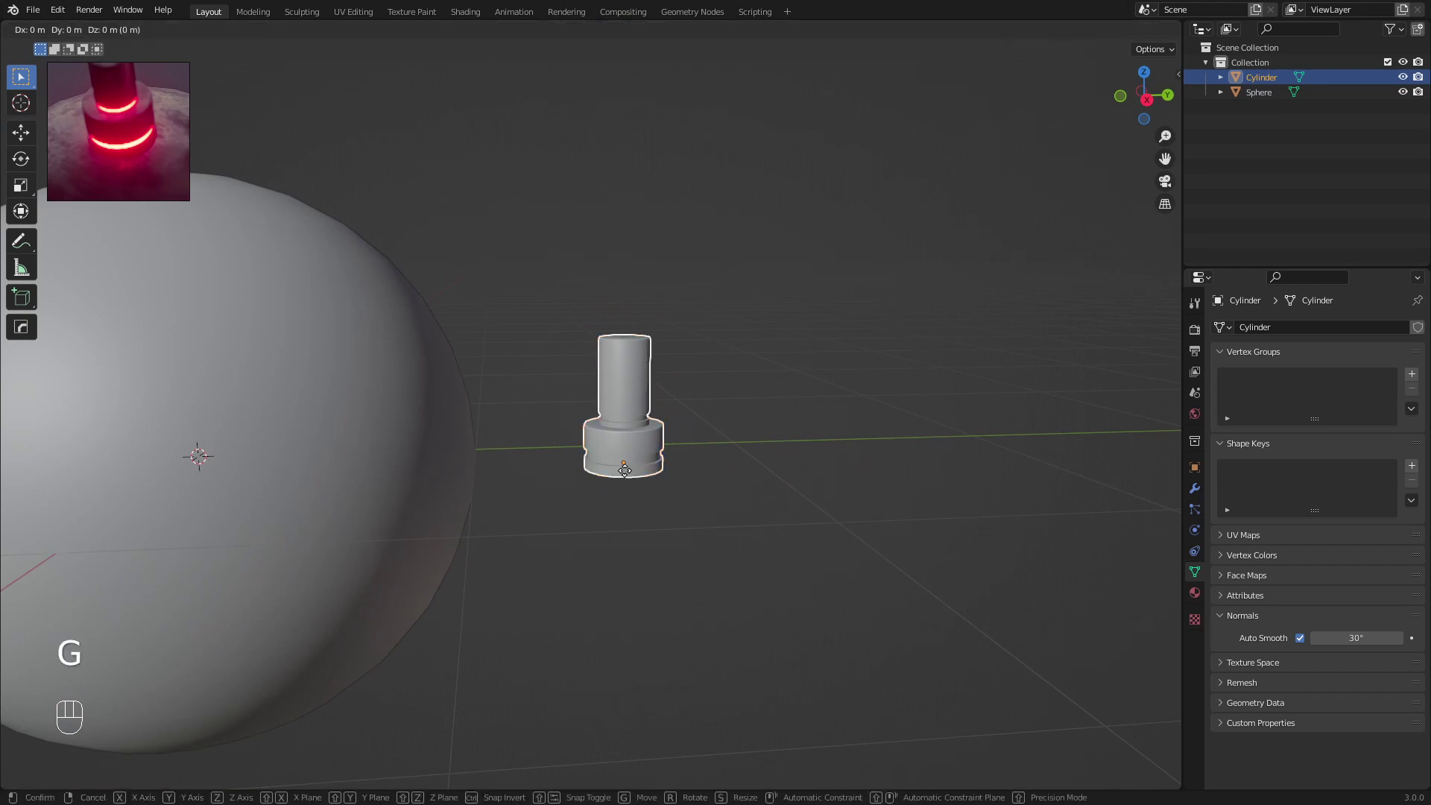
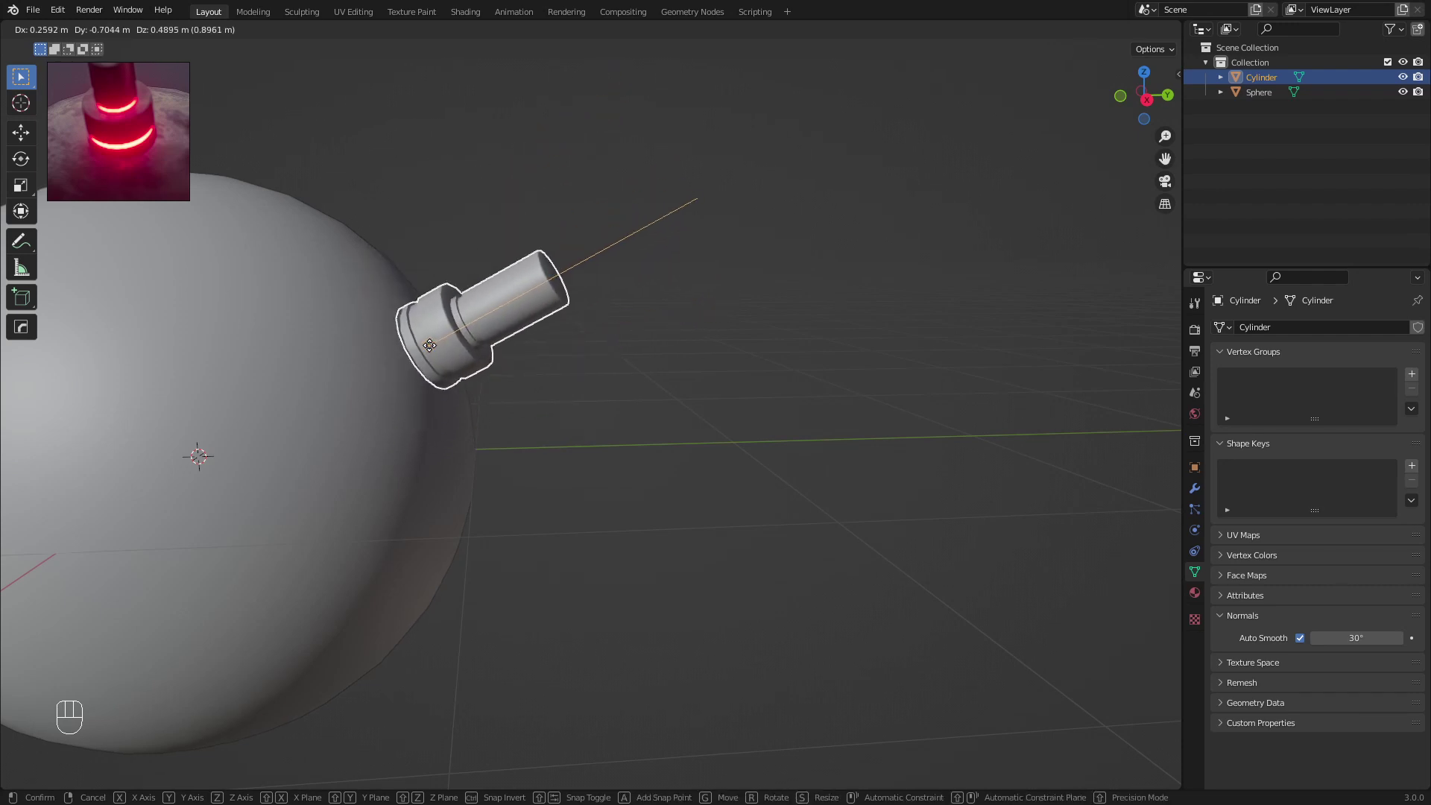
{"action": "key", "text": "Escape"}
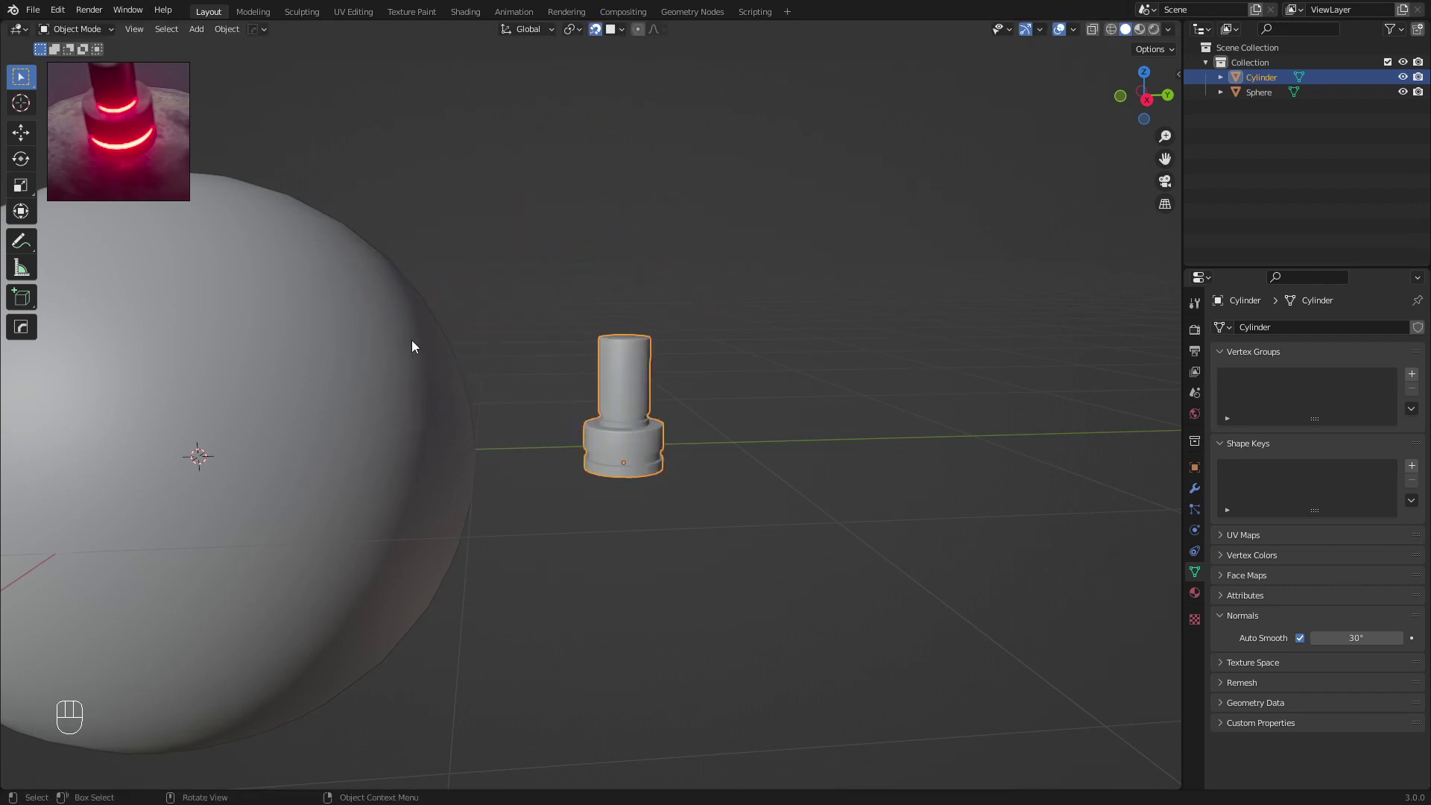
Show the spike in the right side view and limit transforms to origins only again
{"action": "scroll", "coordinate": [690, 547], "scroll_direction": "up", "scroll_amount": 4}
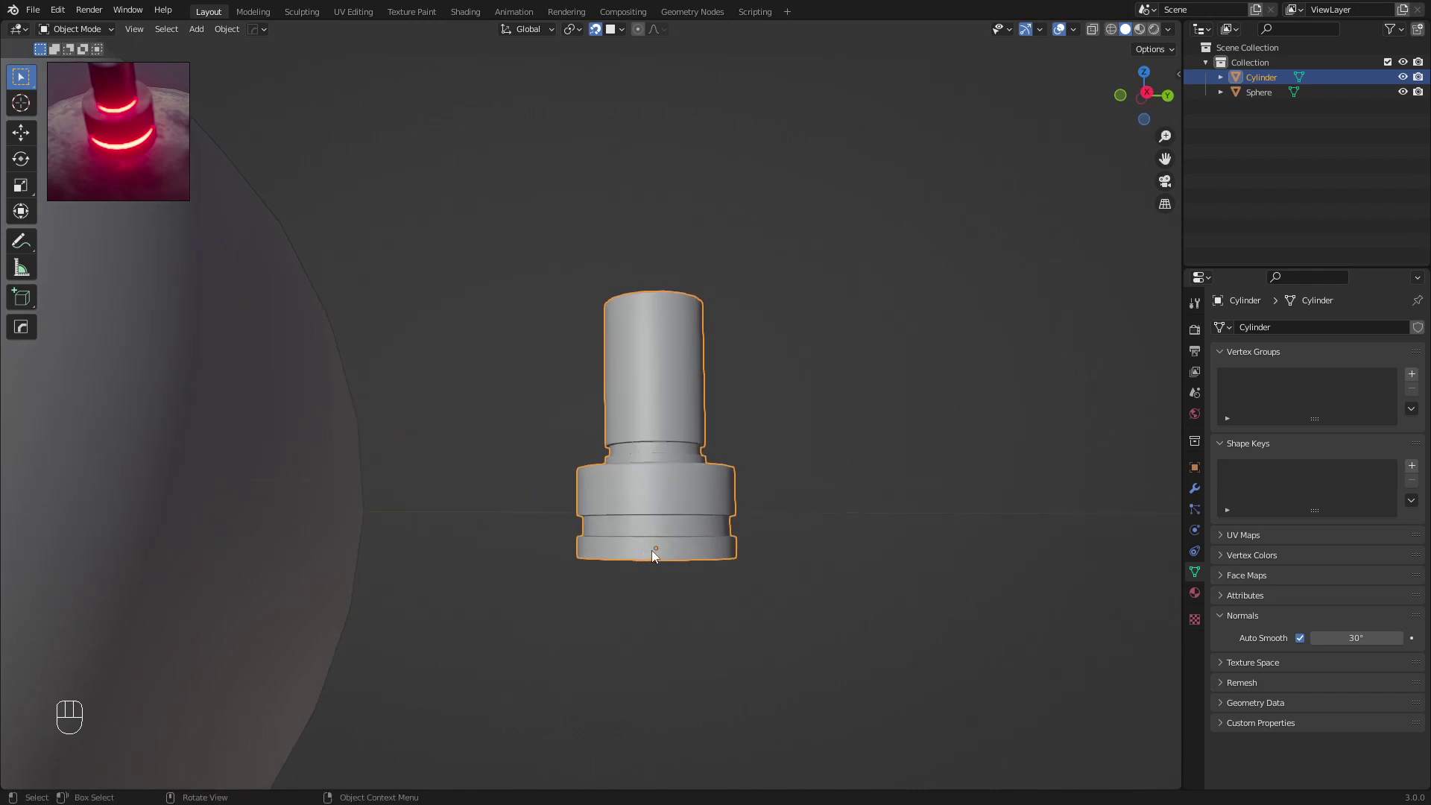
{"action": "key", "text": "KP_3"}
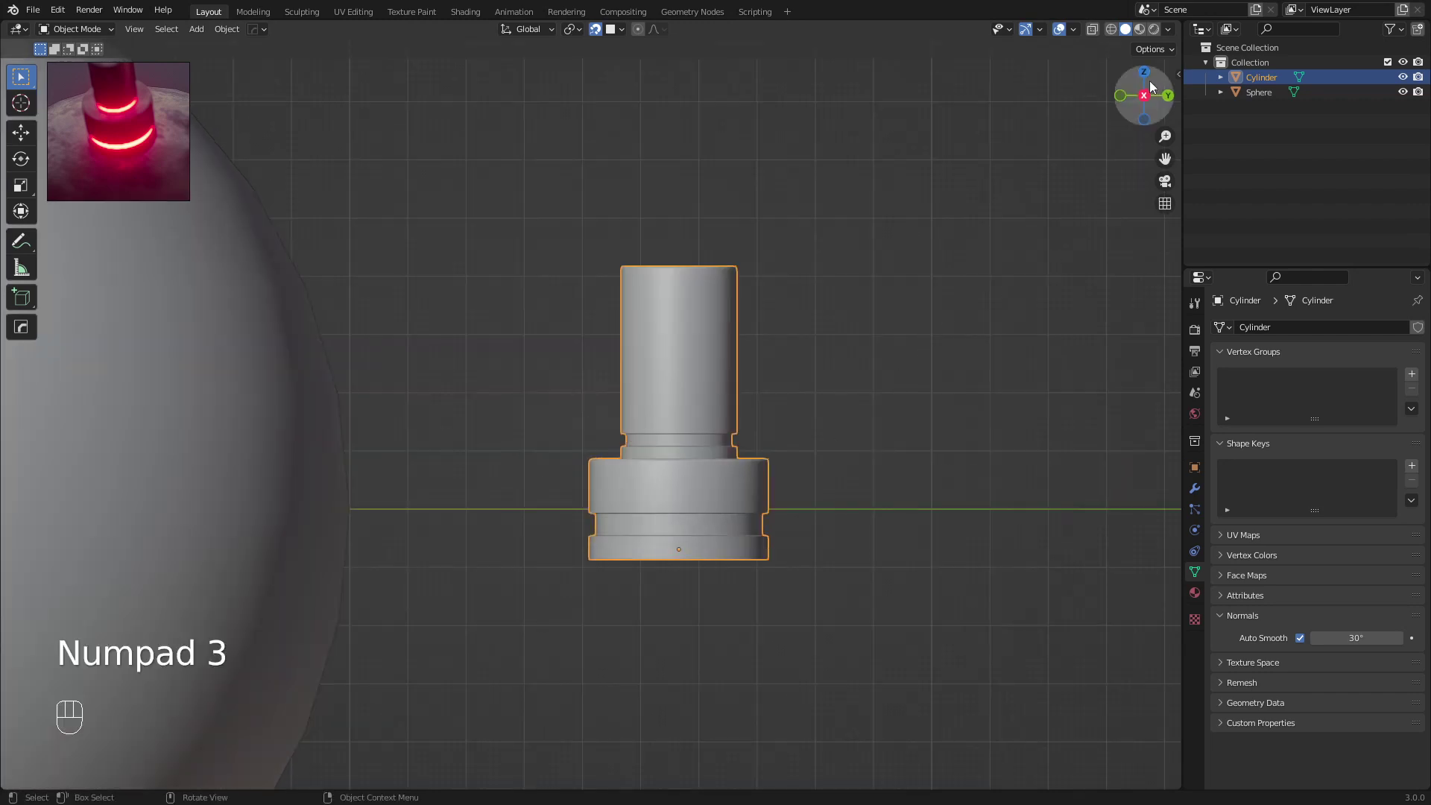
{"action": "left_click", "coordinate": [1157, 49]}
{"action": "left_click", "coordinate": [1159, 96]}
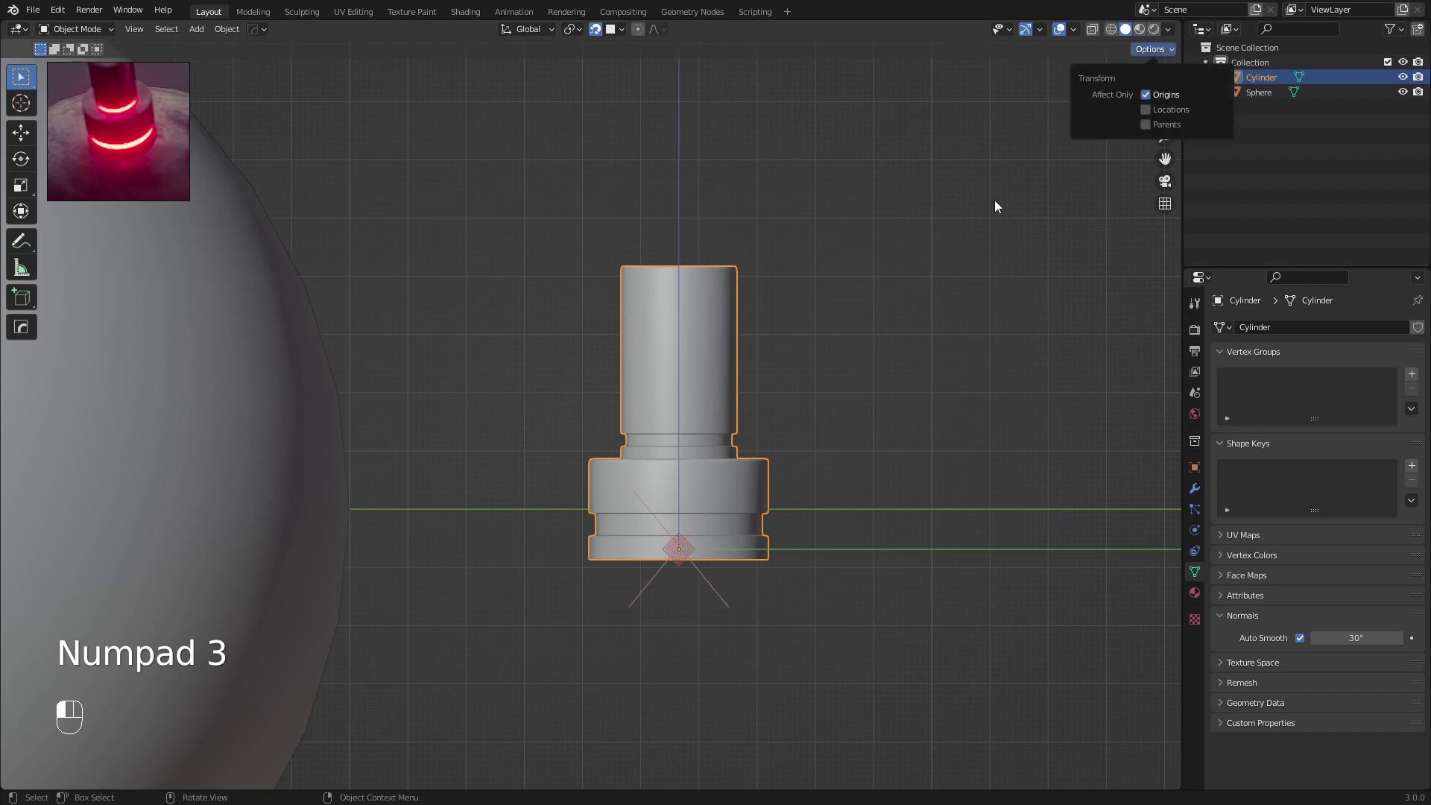
{"action": "key", "text": "g"}
{"action": "right_click", "coordinate": [714, 464]}
With snapping off, move the spike's origin straight up along Z into the narrow upper shaft
{"action": "key", "text": "shift+Tab"}
{"action": "key", "text": "g"}
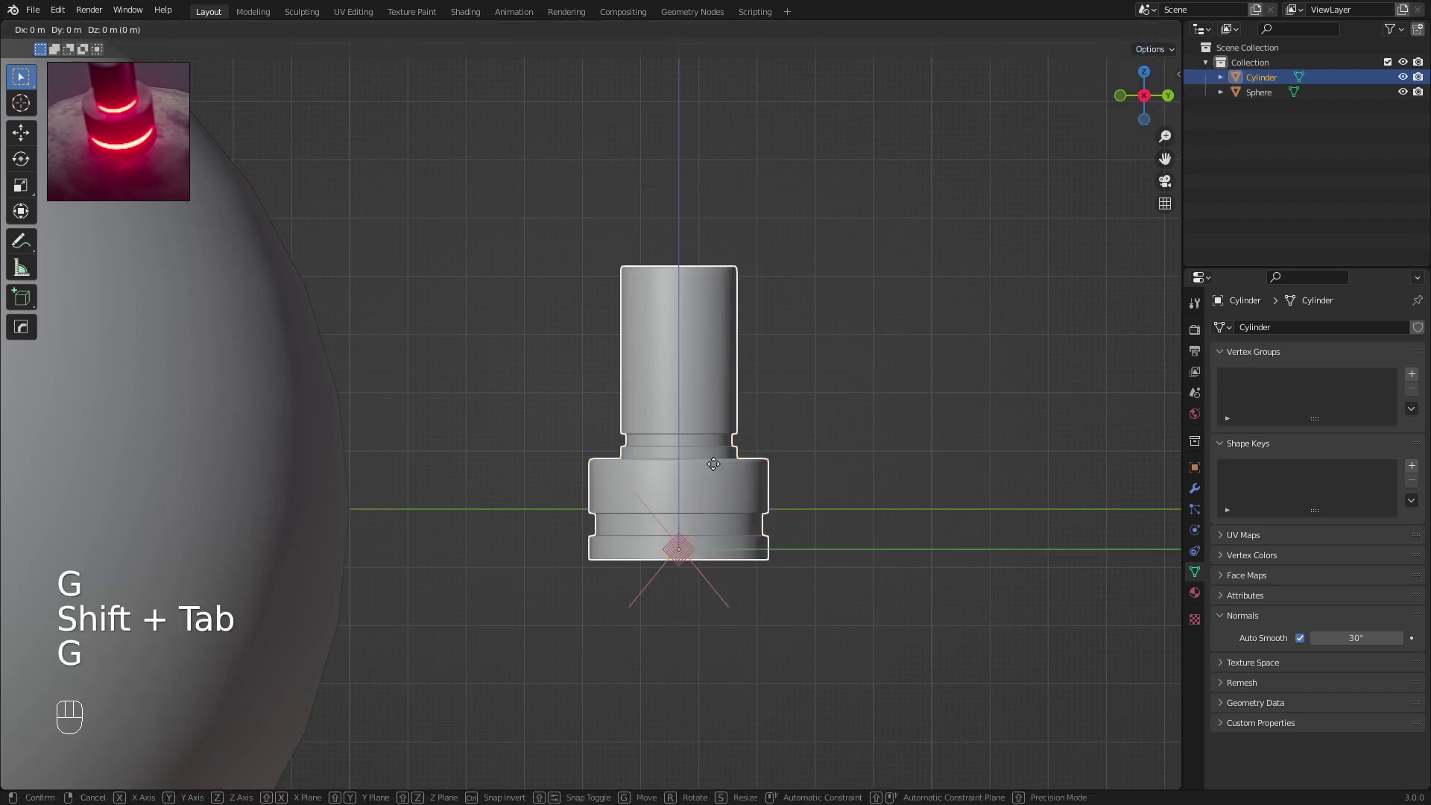
{"action": "left_click", "coordinate": [714, 334]}
{"action": "key", "text": "Tab"}
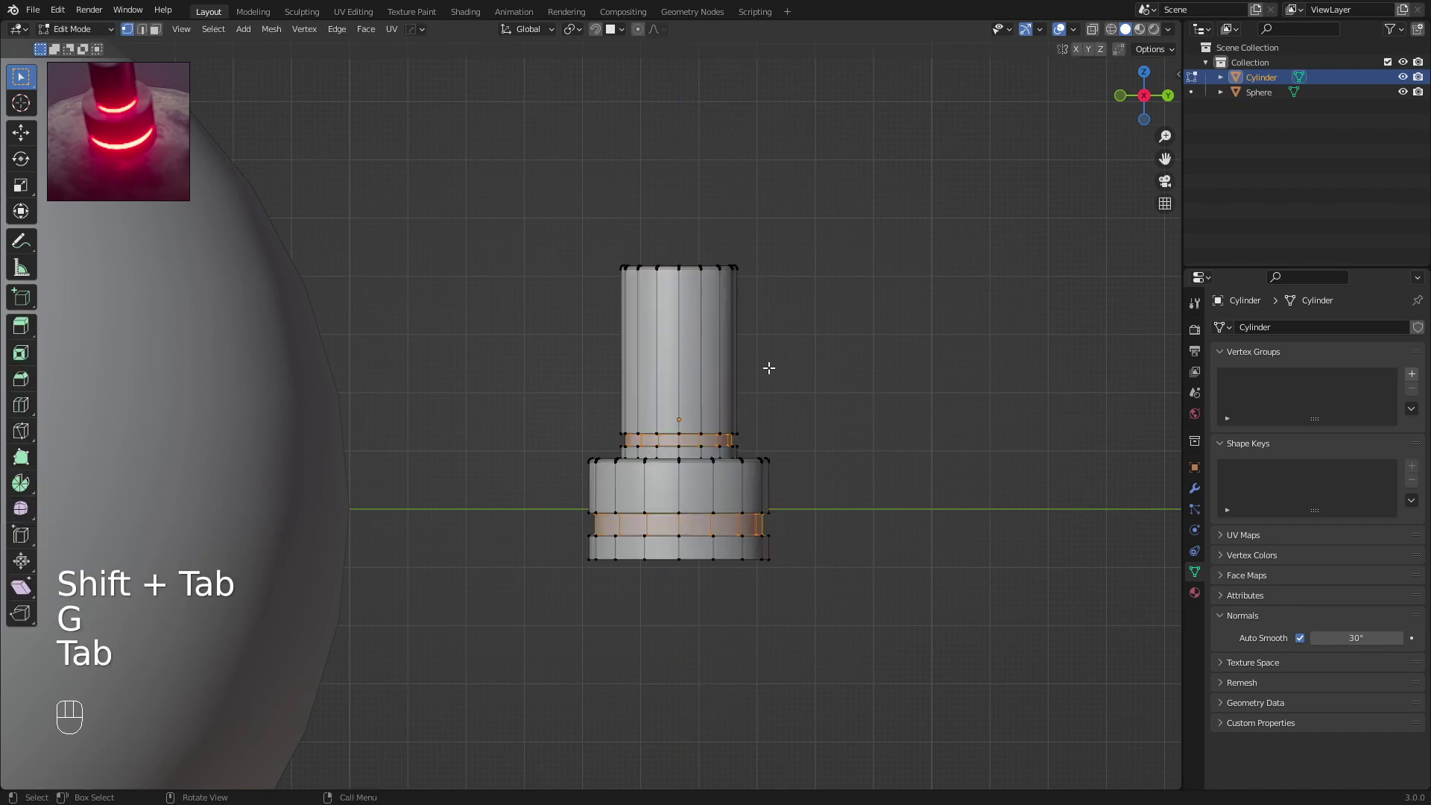
{"action": "key", "text": "Tab"}
{"action": "key", "text": "z"}
{"action": "left_click", "coordinate": [771, 370]}
Turn off origins-only transforms and move the spike toward the sphere
{"action": "mouse_move", "coordinate": [772, 385]}
{"action": "middle_mouse_down"}
{"action": "mouse_move", "coordinate": [716, 386]}
{"action": "mouse_move", "coordinate": [715, 418]}
{"action": "middle_mouse_up"}
{"action": "left_click", "coordinate": [1151, 50]}
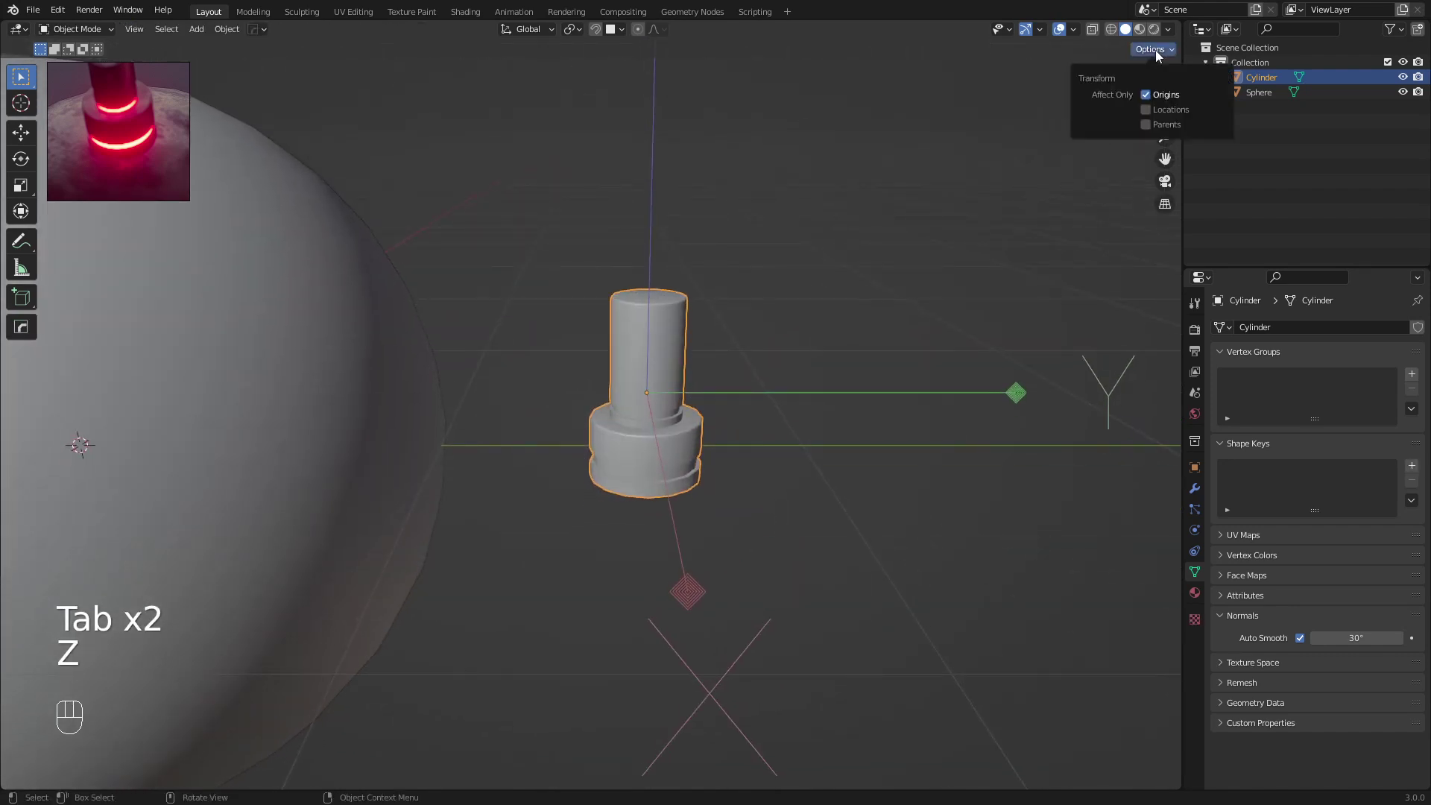
{"action": "left_click", "coordinate": [1141, 93]}
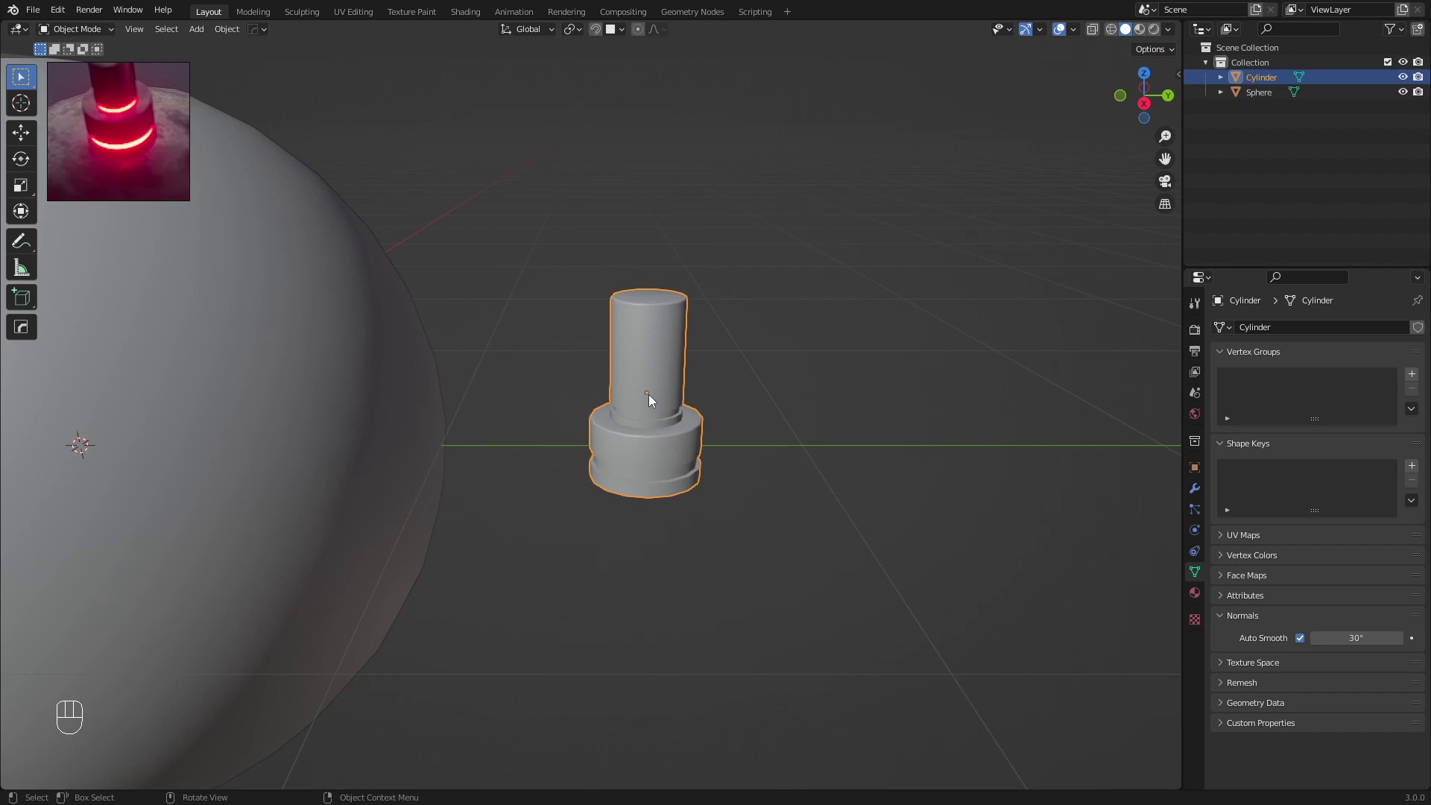
{"action": "key", "text": "g"}
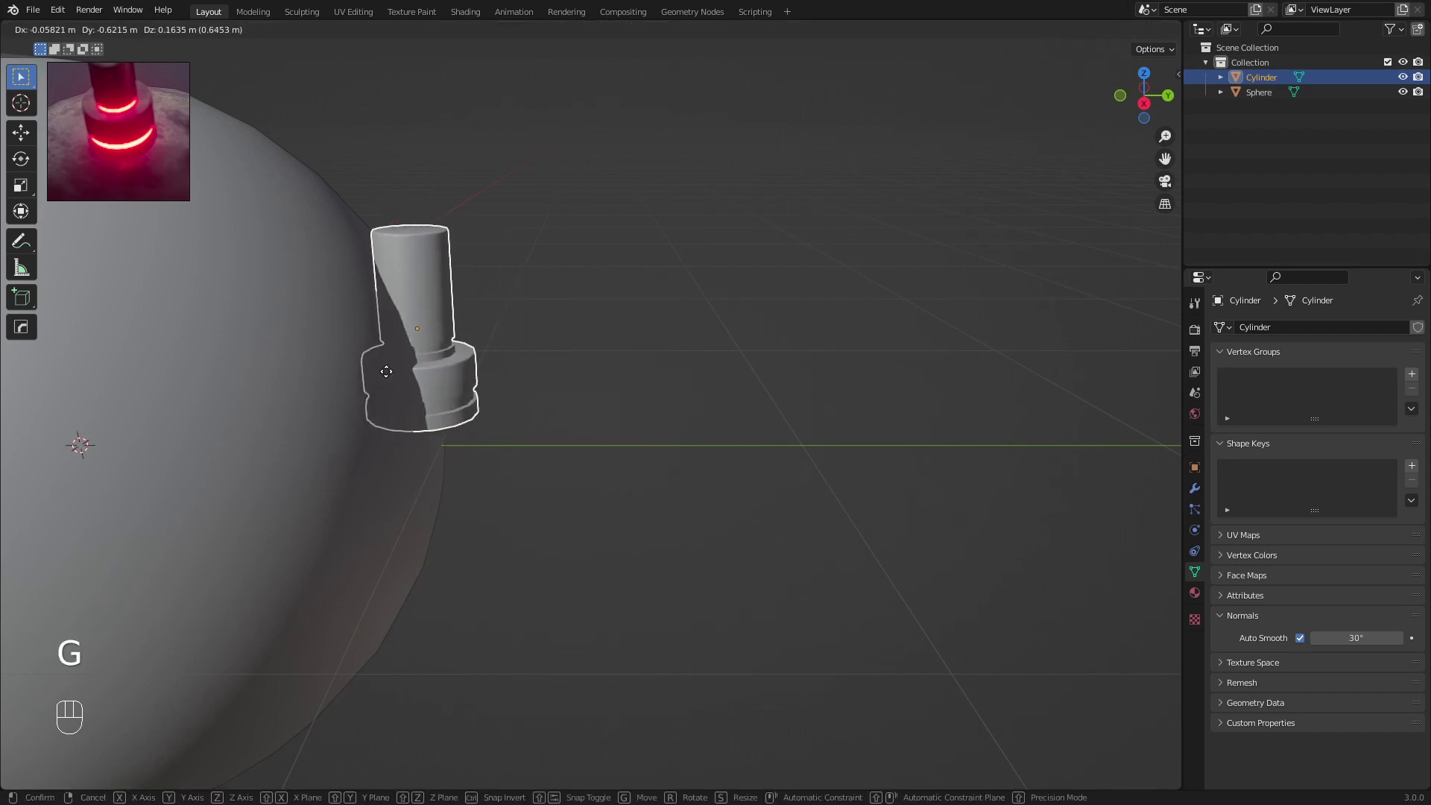
{"action": "key", "text": "shift+Tab"}
{"action": "left_click", "coordinate": [629, 409]}
{"action": "key", "text": "g"}
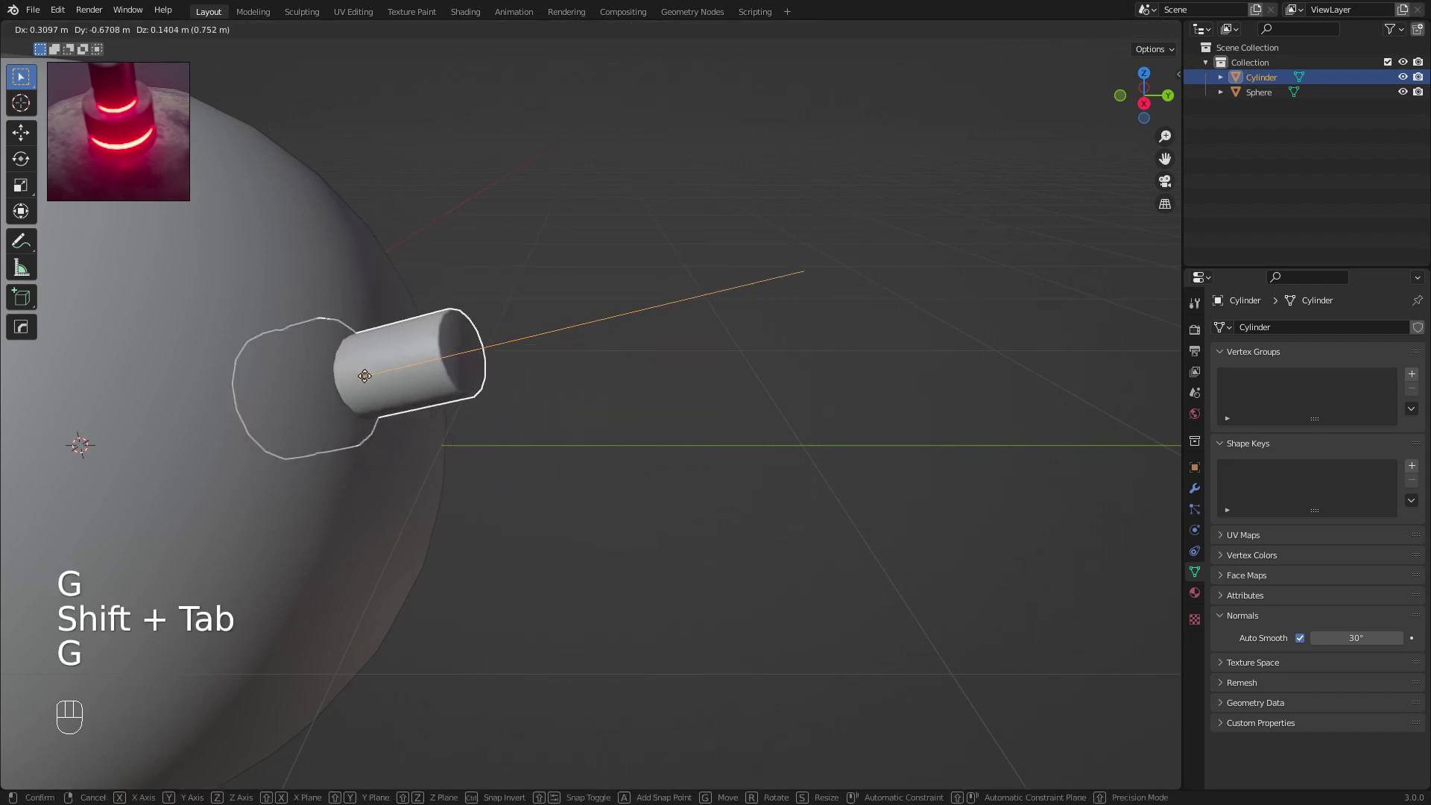
{"action": "right_click", "coordinate": [381, 342]}
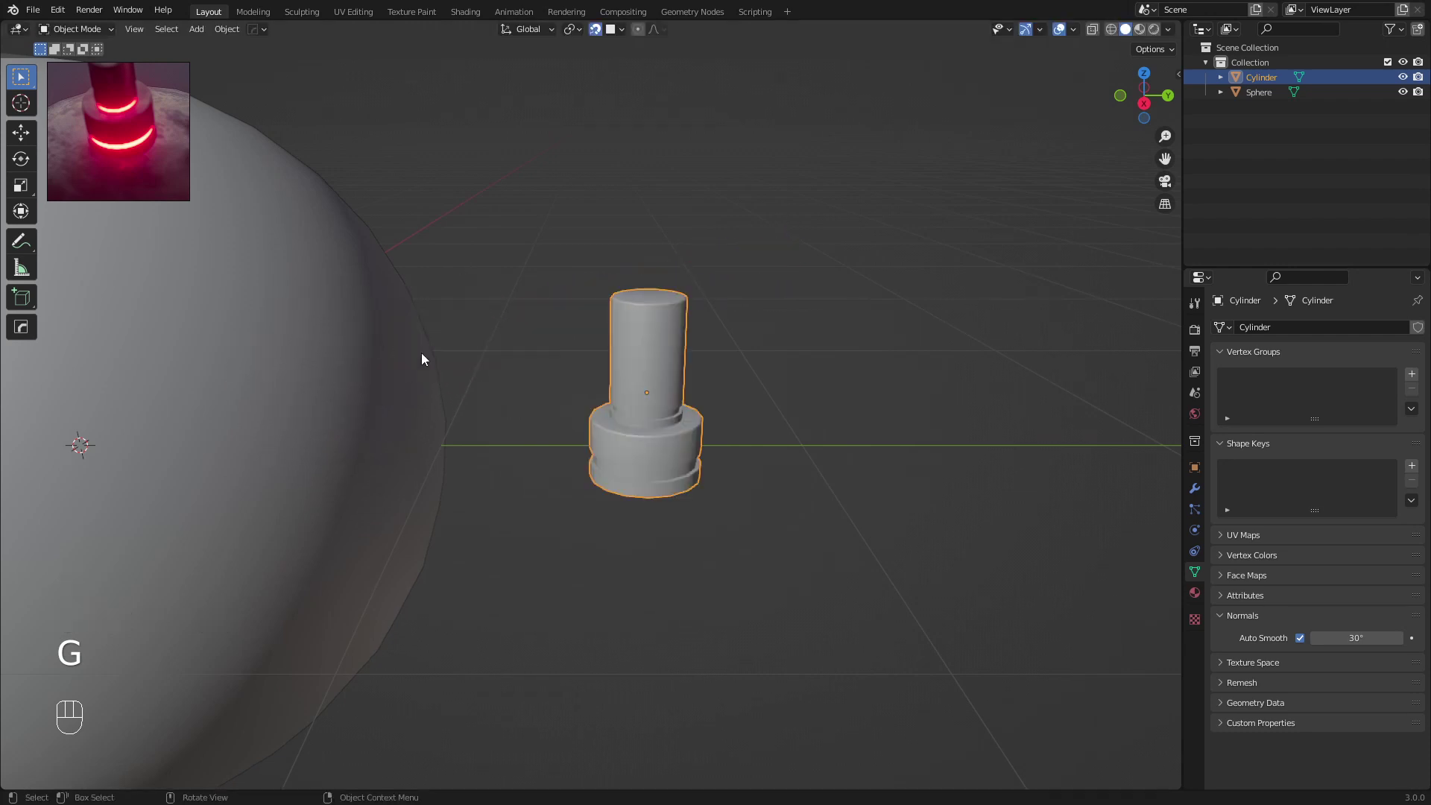
Set transforms to affect only origins for the stepped cylinder
{"action": "middle_click_drag", "start_coordinate": [711, 472], "coordinate": [715, 436]}
{"action": "key", "text": "KP_3"}
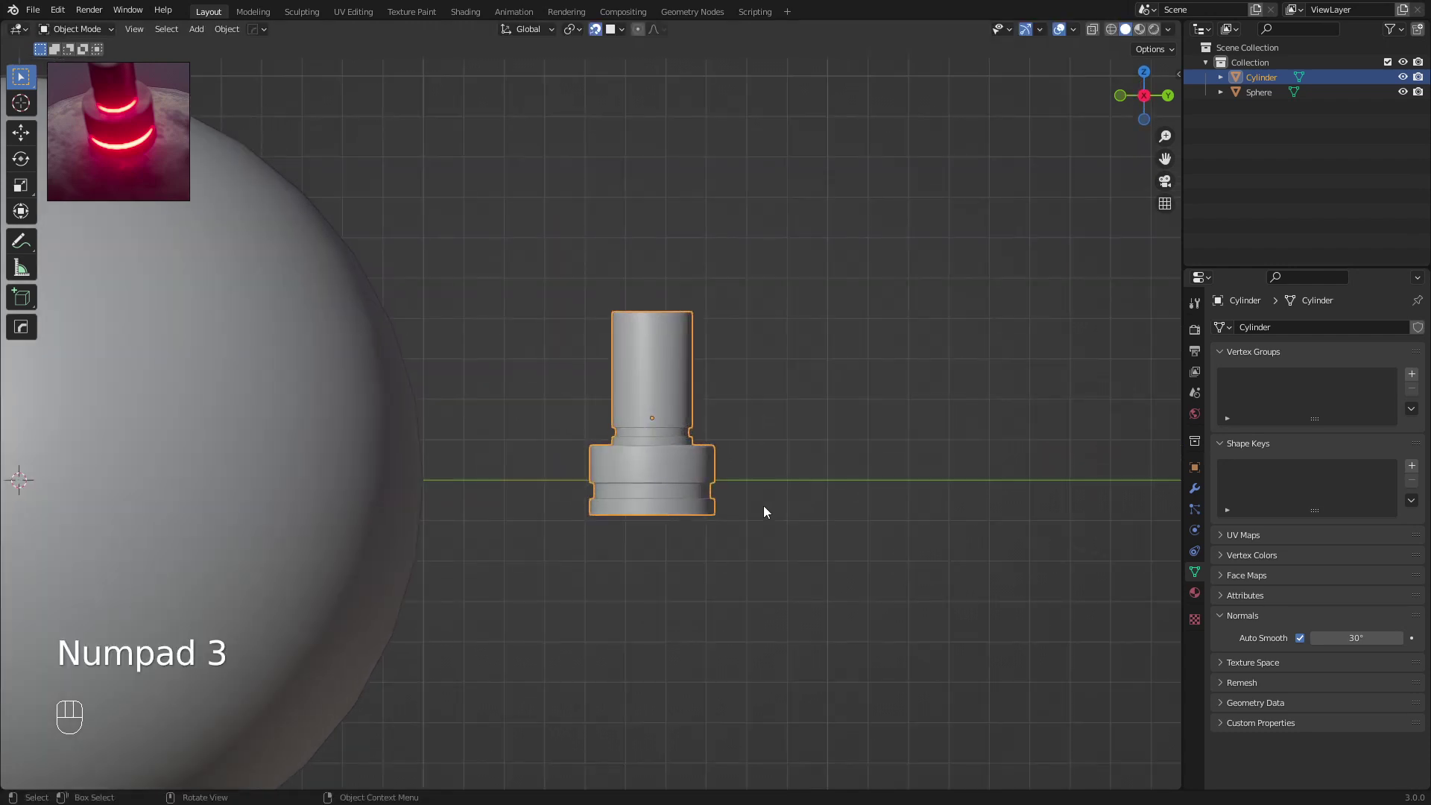
{"action": "scroll", "coordinate": [794, 463], "scroll_direction": "up", "scroll_amount": 4}
{"action": "left_click", "coordinate": [1160, 49]}
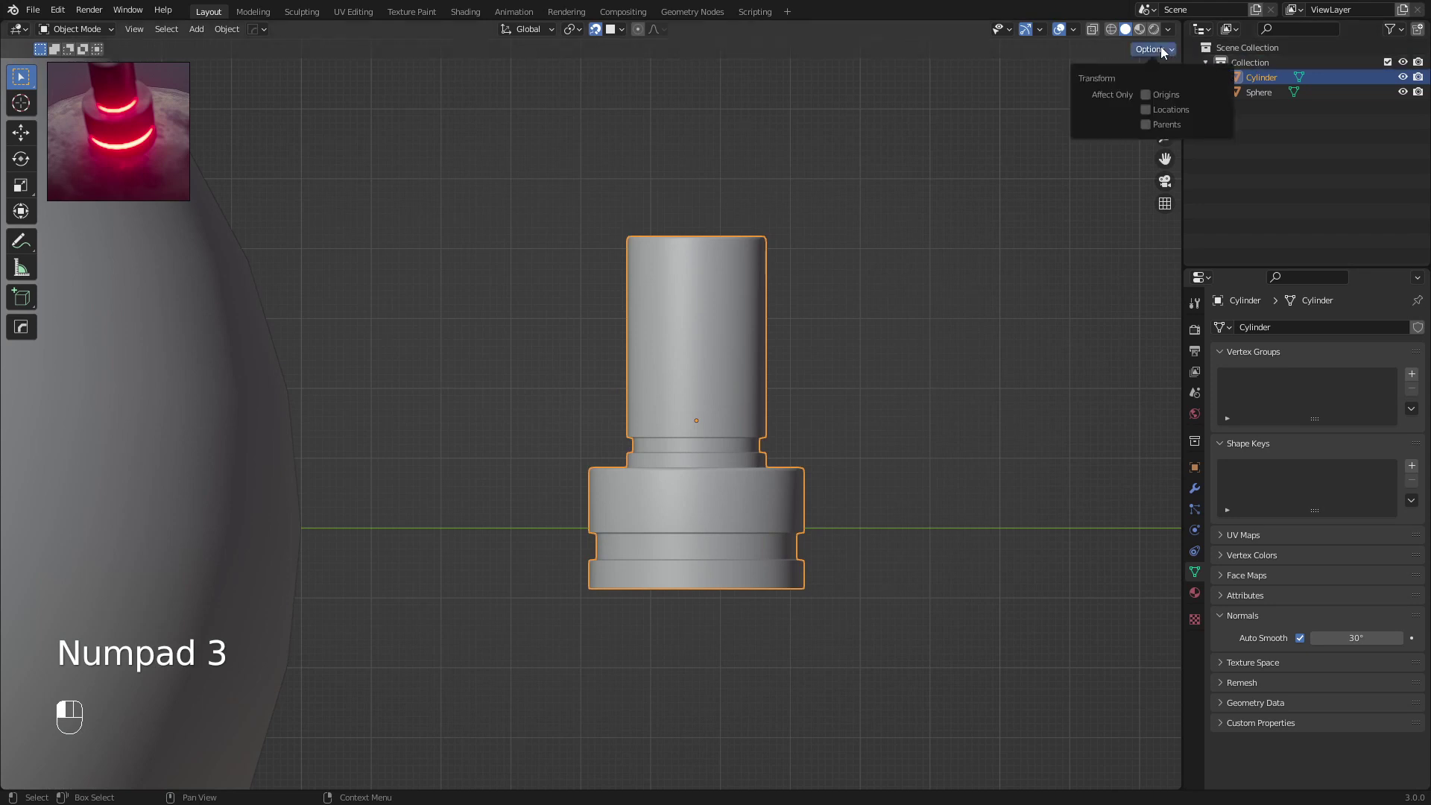
{"action": "left_click", "coordinate": [1160, 93]}
Turn off snapping and move the cylinder's origin down along Z to just above its base
{"action": "key", "text": "g"}
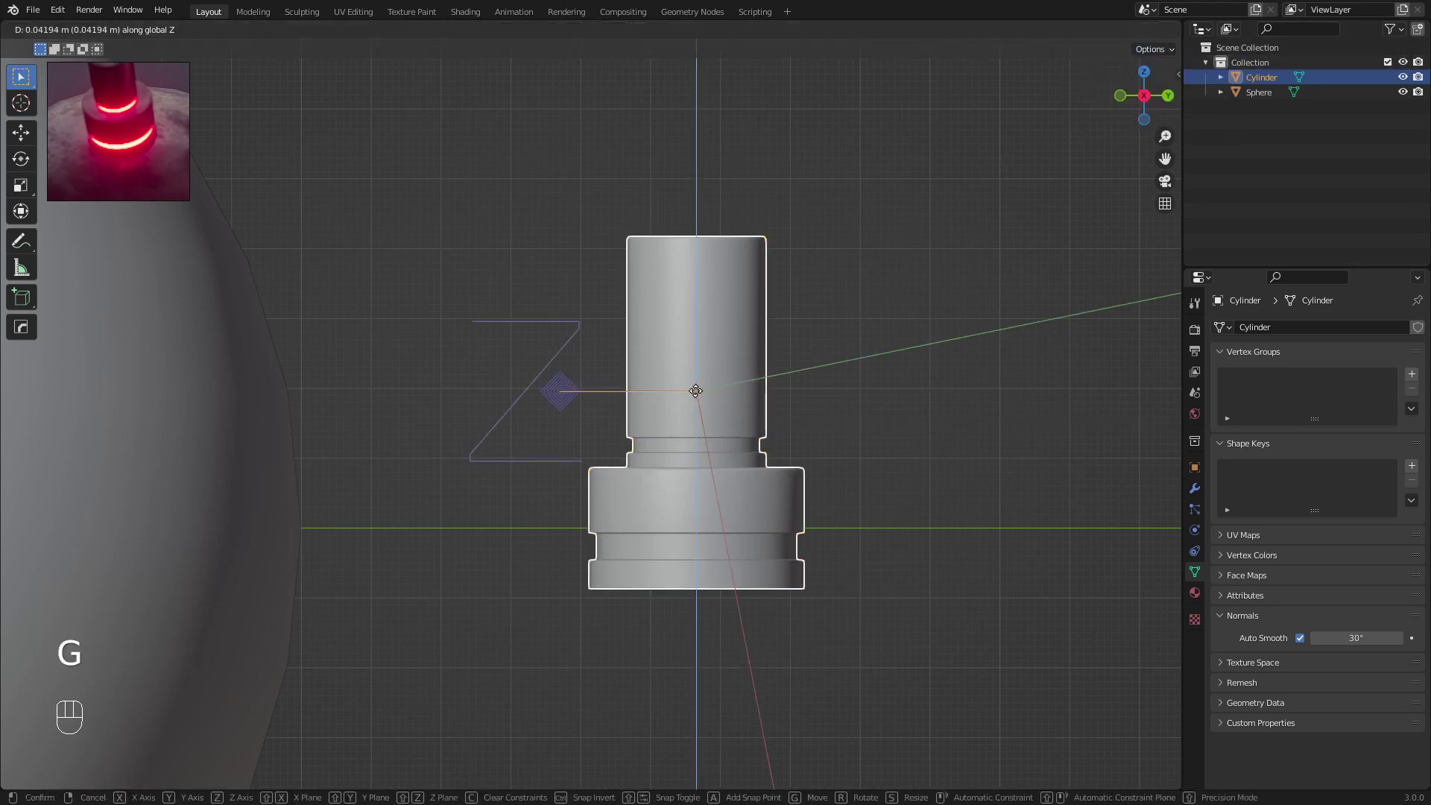
{"action": "right_click", "coordinate": [698, 390]}
{"action": "key", "text": "shift+Tab"}
{"action": "key", "text": "g"}
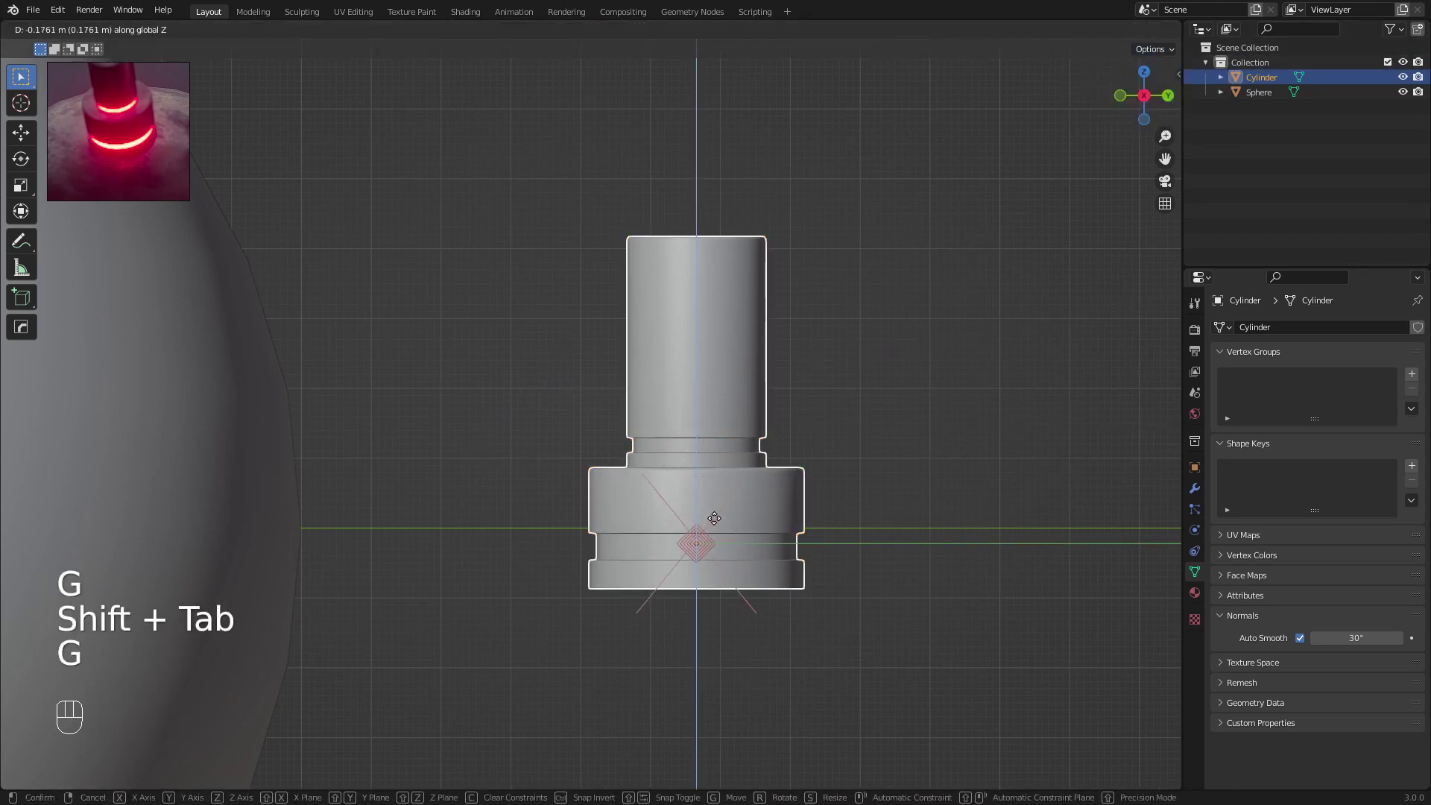
{"action": "left_click", "coordinate": [754, 554]}
{"action": "key", "text": "Tab"}
{"action": "key", "text": "Tab"}
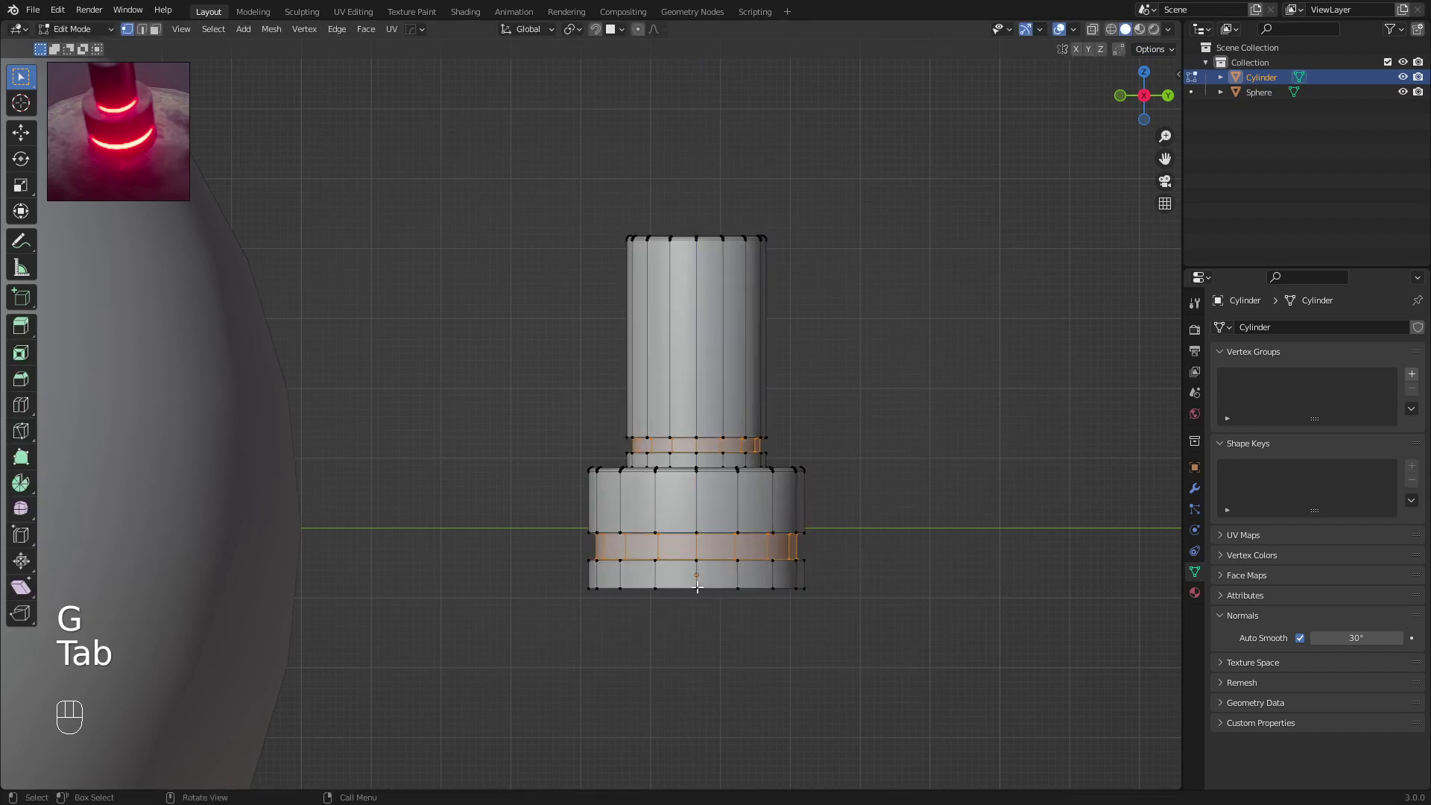
Turn off the origins-only transform option so the whole cylinder can be moved again
{"action": "left_click", "coordinate": [1170, 46]}
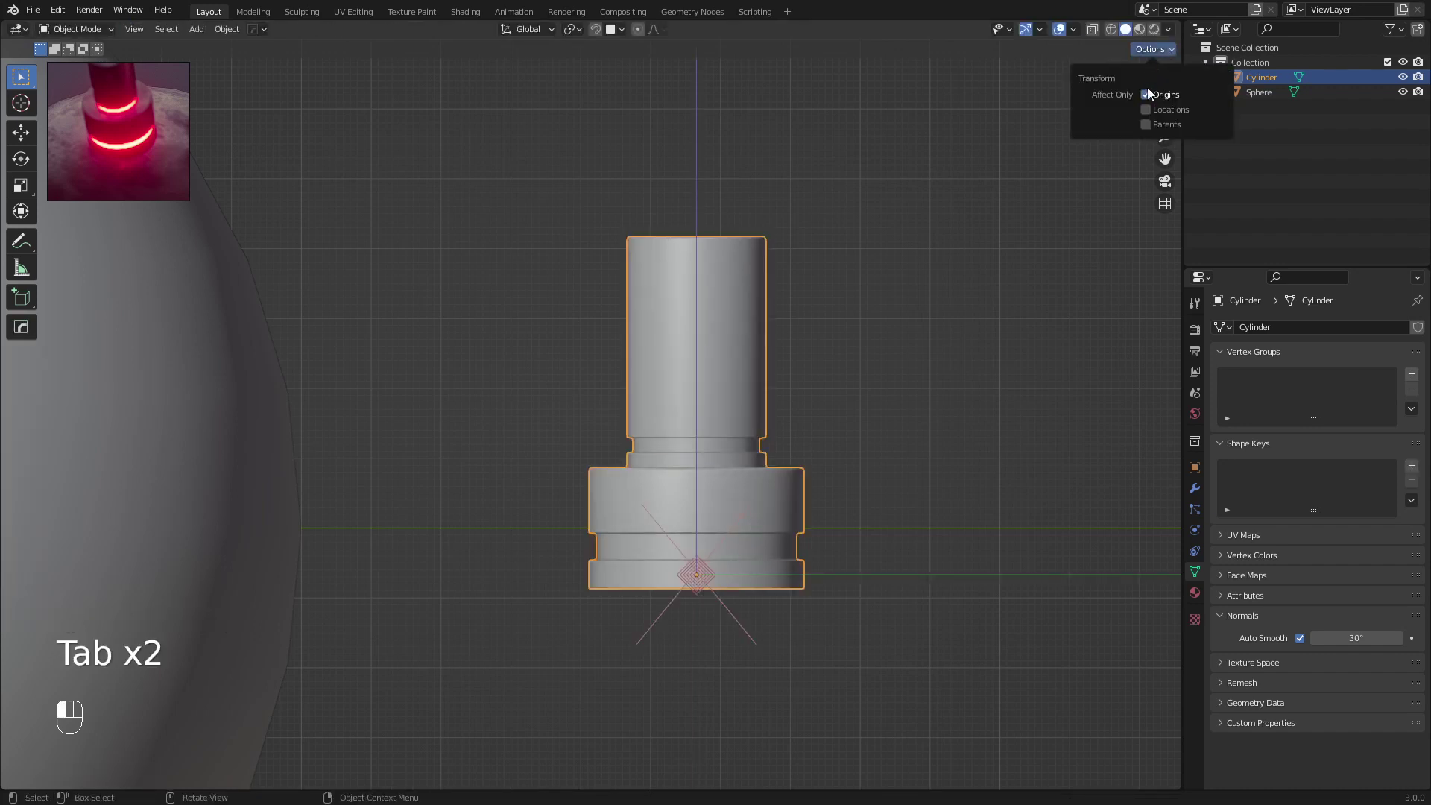
{"action": "middle_click_drag", "start_coordinate": [708, 238], "coordinate": [656, 356]}
{"action": "scroll", "coordinate": [694, 349], "scroll_direction": "down", "scroll_amount": 3}
{"action": "key", "text": "z"}
{"action": "left_click", "coordinate": [707, 312]}
{"action": "scroll", "coordinate": [708, 311], "scroll_direction": "down", "scroll_amount": 3}
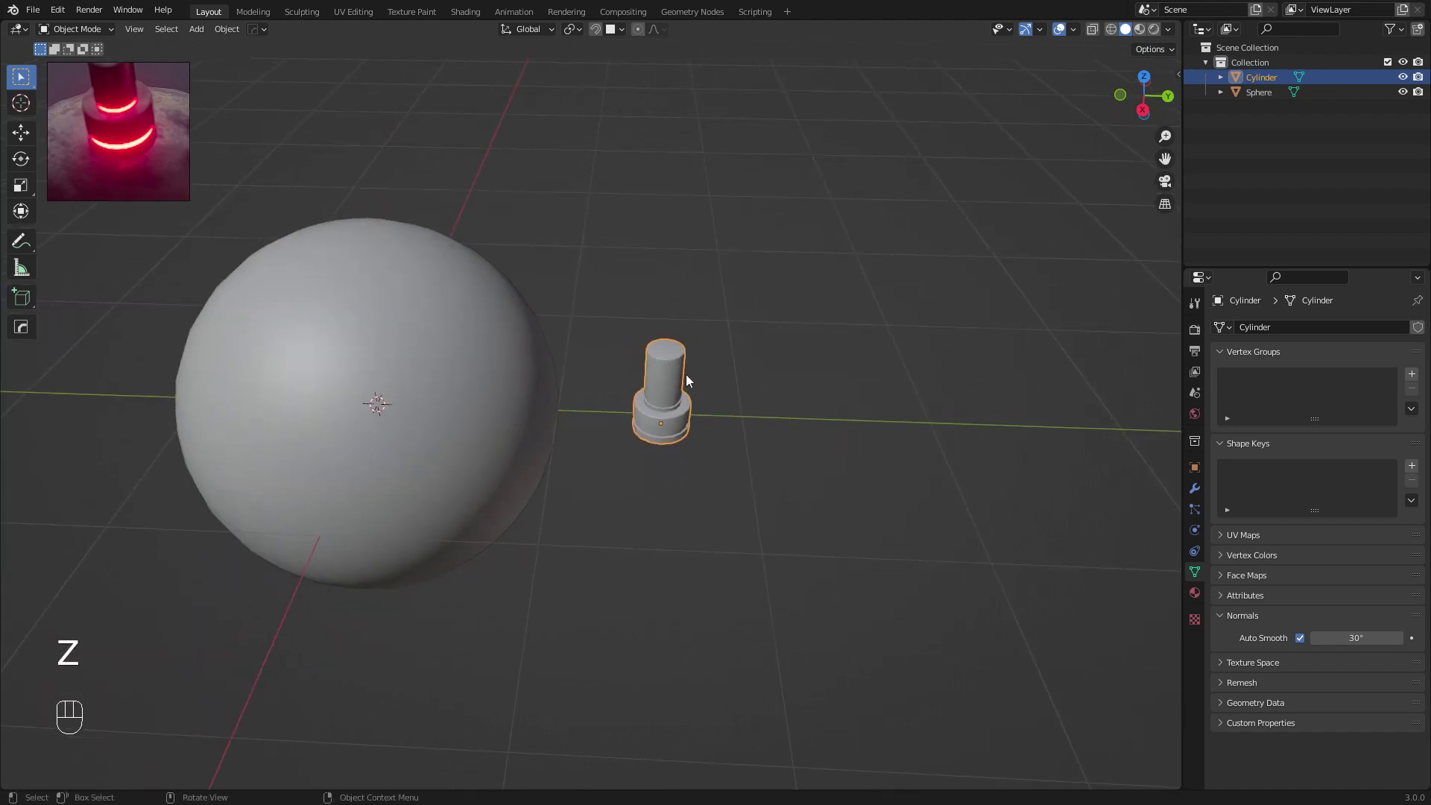
Enable snapping and move the cylinder onto the sphere's upper surface so that it points outward
{"action": "key", "text": "g"}
{"action": "right_click", "coordinate": [716, 397]}
{"action": "key", "text": "shift+Tab"}
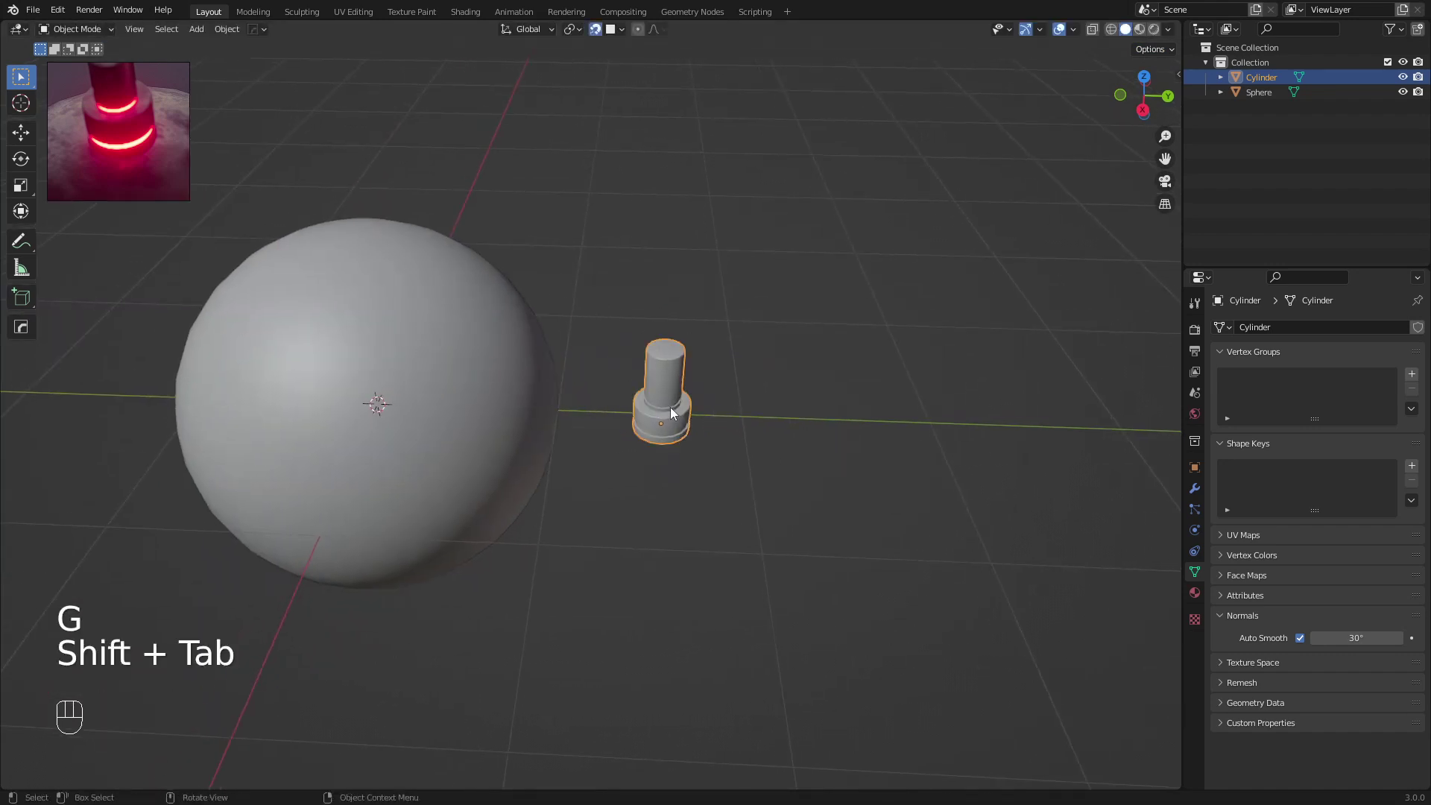
{"action": "key", "text": "g"}
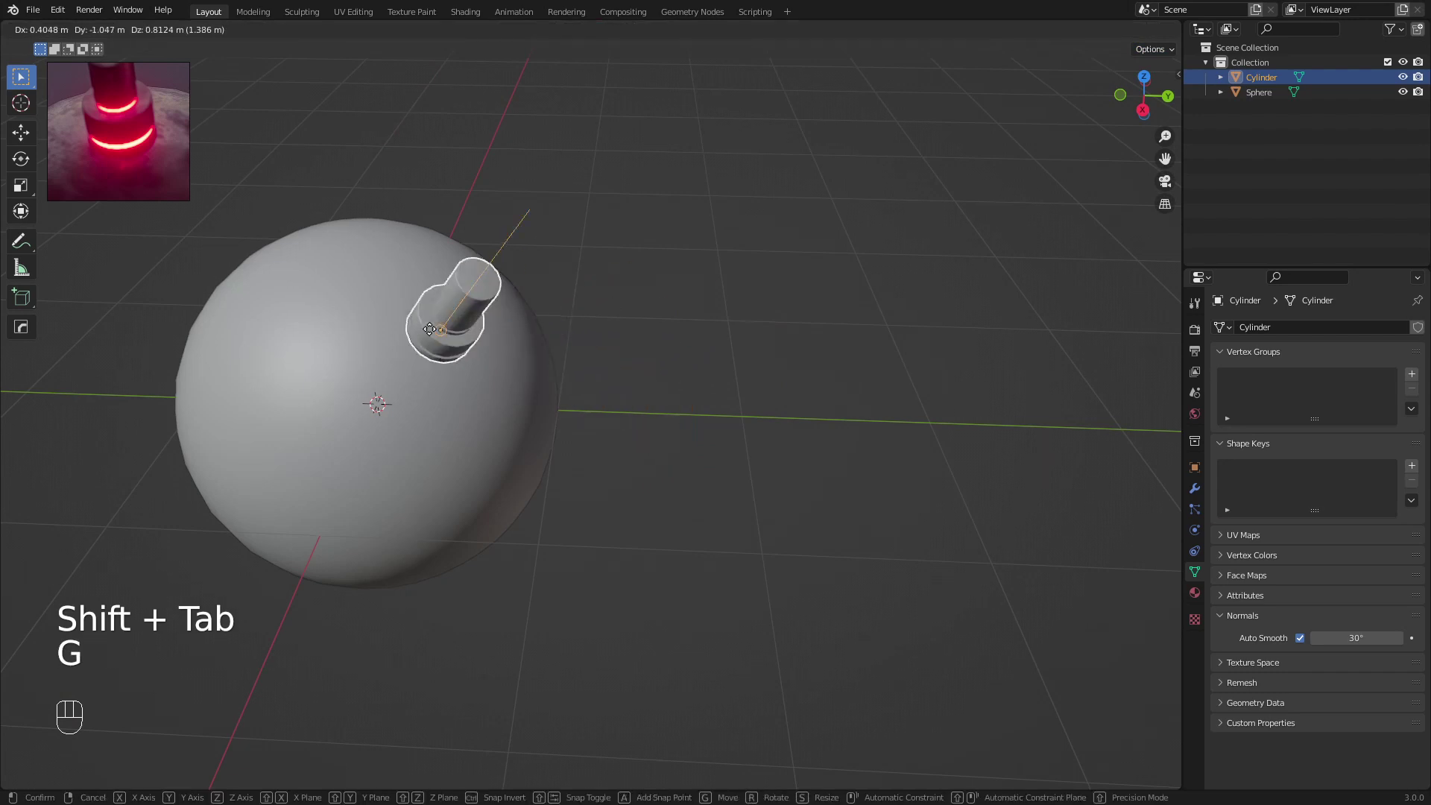
{"action": "left_click", "coordinate": [332, 279]}
{"action": "middle_click_drag", "start_coordinate": [330, 279], "coordinate": [548, 348]}
{"action": "key", "text": "g"}
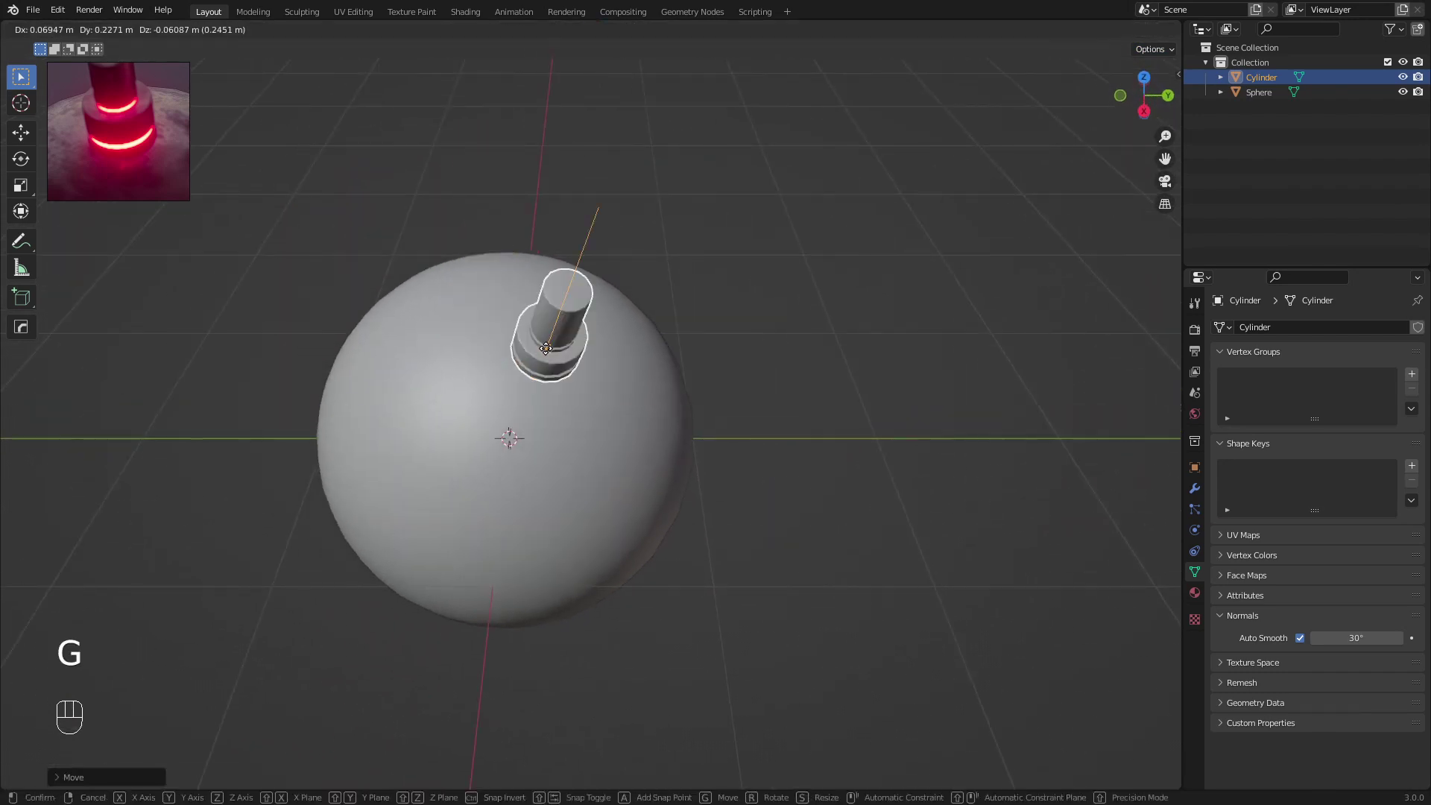
{"action": "left_click", "coordinate": [390, 355]}
{"action": "middle_click_drag", "start_coordinate": [390, 355], "coordinate": [511, 370]}
{"action": "key", "text": "g"}
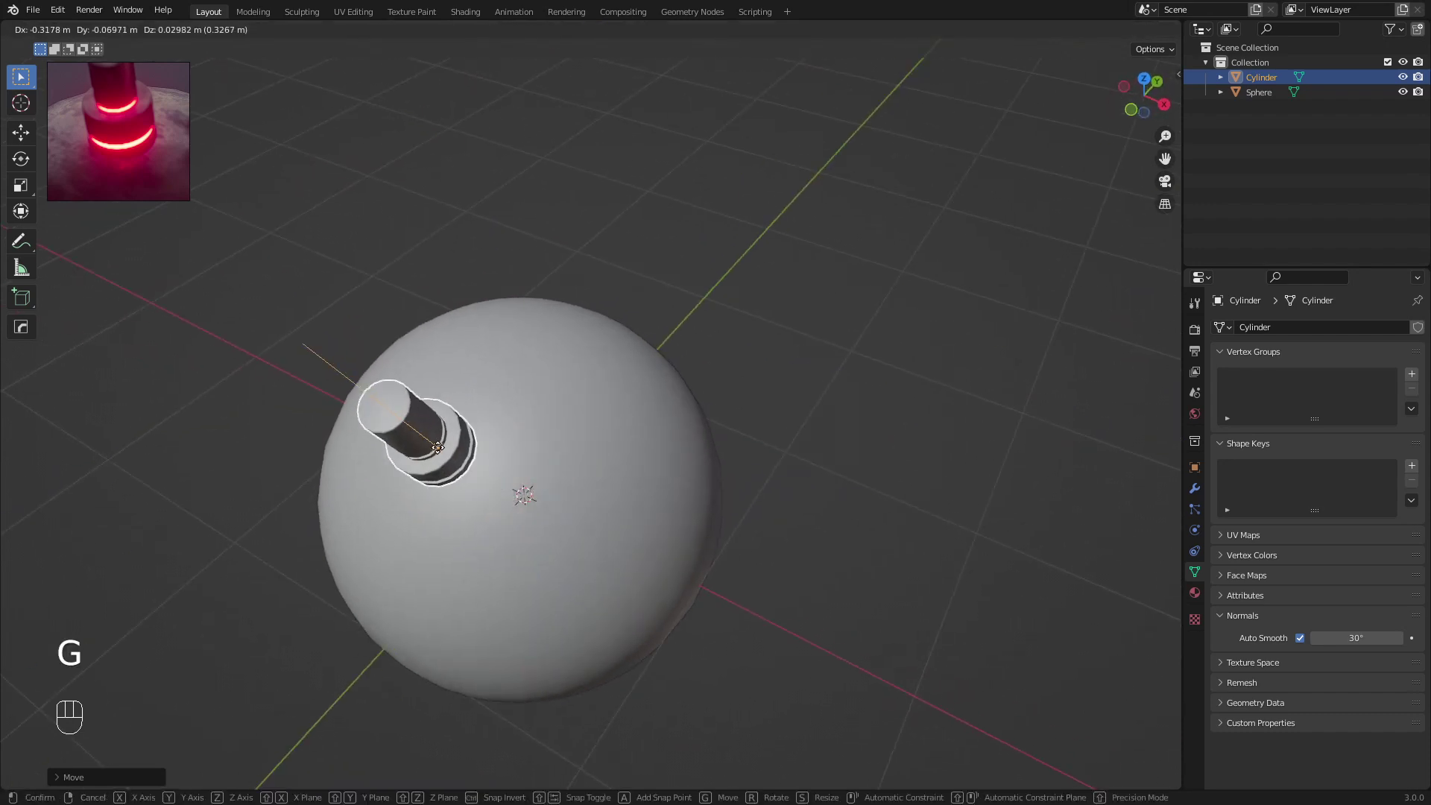
{"action": "left_click", "coordinate": [416, 467]}
Duplicate the cylinder and position the copy on another part of the sphere's surface
{"action": "middle_click_drag", "start_coordinate": [472, 425], "coordinate": [581, 444]}
{"action": "key", "text": "shift+d"}
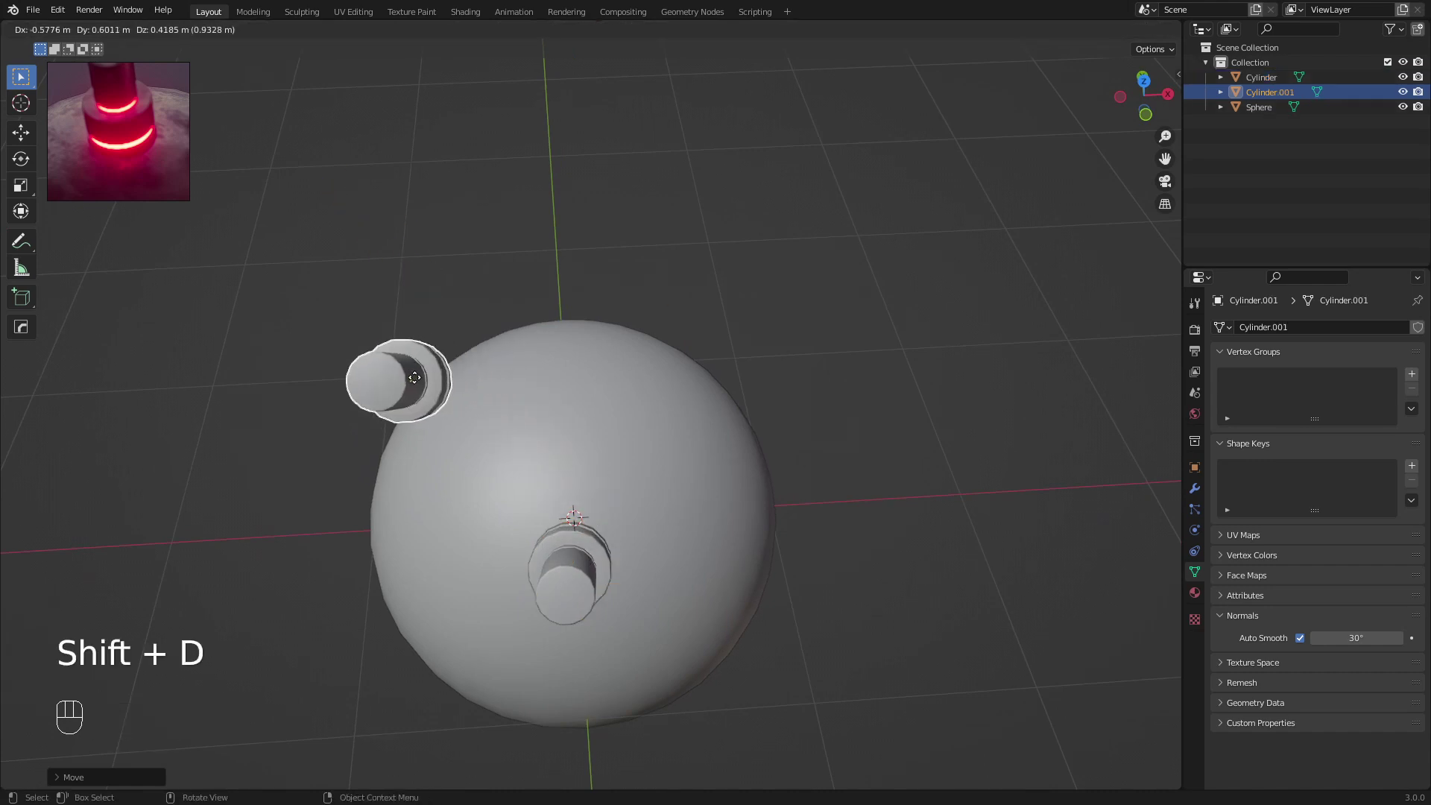
{"action": "left_click", "coordinate": [431, 417]}
{"action": "middle_click_drag", "start_coordinate": [431, 418], "coordinate": [637, 468]}
{"action": "key", "text": "g"}
{"action": "left_click", "coordinate": [548, 513]}
Duplicate the cylinder twice more, placing one copy on the sphere's upper side and one on its lower side
{"action": "middle_click_drag", "start_coordinate": [735, 406], "coordinate": [568, 454]}
{"action": "key", "text": "shift+d"}
{"action": "left_click", "coordinate": [677, 401]}
{"action": "middle_click_drag", "start_coordinate": [671, 396], "coordinate": [498, 270]}
{"action": "key", "text": "shift+d"}
{"action": "left_click", "coordinate": [675, 563]}
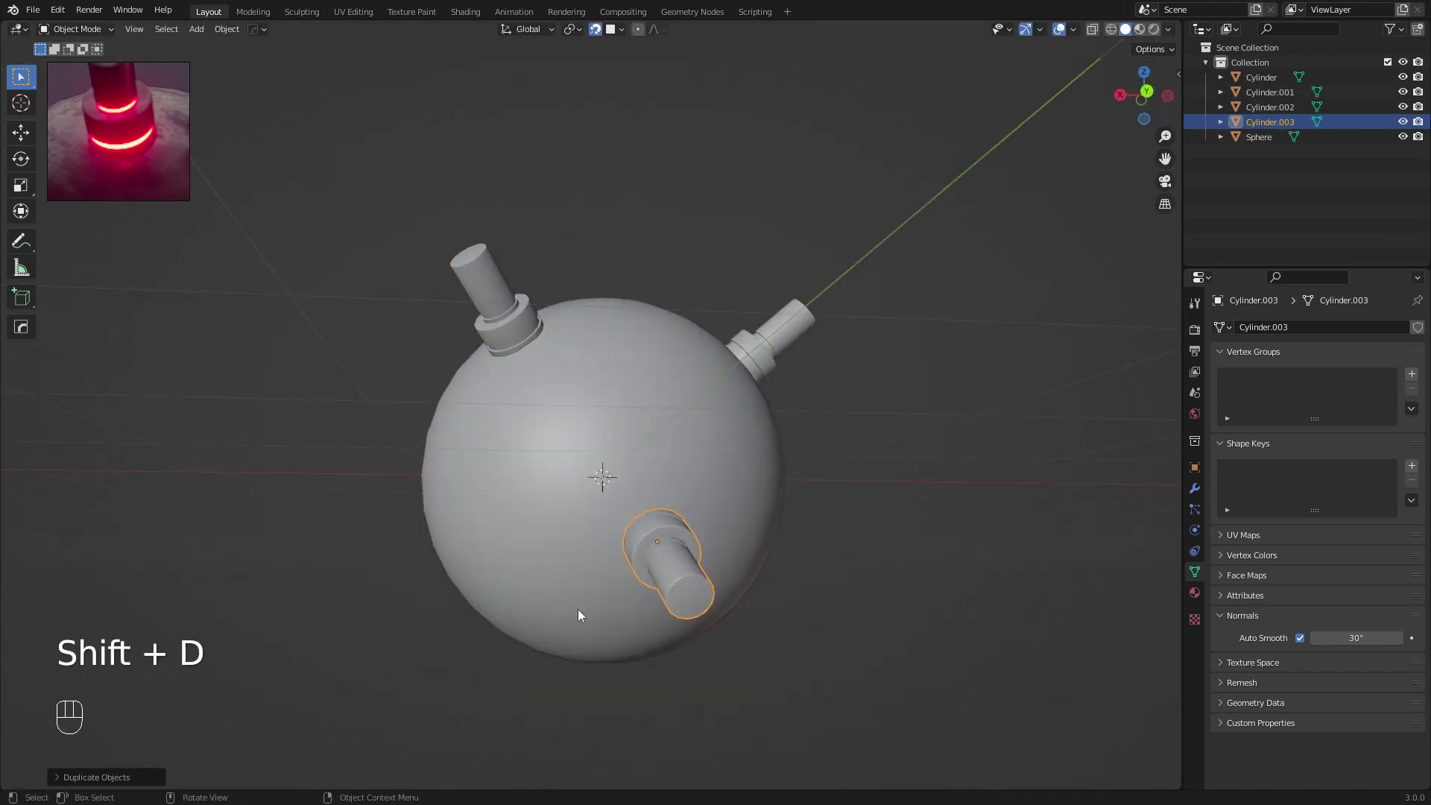
Add three further cylinder copies, snapping each to an uncovered area of the sphere
{"action": "key", "text": "shift+d"}
{"action": "left_click", "coordinate": [471, 457]}
{"action": "middle_click_drag", "start_coordinate": [677, 539], "coordinate": [678, 524]}
{"action": "key", "text": "shift+d"}
{"action": "left_click", "coordinate": [708, 492]}
{"action": "key", "text": "shift+d"}
{"action": "middle_click_drag", "start_coordinate": [651, 462], "coordinate": [541, 418]}
{"action": "left_click", "coordinate": [589, 438]}
Discard the surplus cylinder copy and adjust the position of an existing cylinder on the sphere's surface
{"action": "key", "text": "shift+d"}
{"action": "key", "text": "x"}
{"action": "left_click", "coordinate": [574, 374]}
{"action": "key", "text": "g"}
{"action": "left_click", "coordinate": [574, 432]}
Add two more cylinder copies to the sphere and reposition the last one to even out the spacing
{"action": "key", "text": "shift+d"}
{"action": "key", "text": "shift+d"}
{"action": "middle_click_drag", "start_coordinate": [436, 438], "coordinate": [693, 395]}
{"action": "left_click", "coordinate": [671, 490]}
{"action": "middle_click_drag", "start_coordinate": [718, 467], "coordinate": [661, 420]}
{"action": "key", "text": "g"}
{"action": "left_click", "coordinate": [665, 419]}
Duplicate the cylinder three times and spread the copies across the remaining bare areas of the sphere
{"action": "key", "text": "shift+d"}
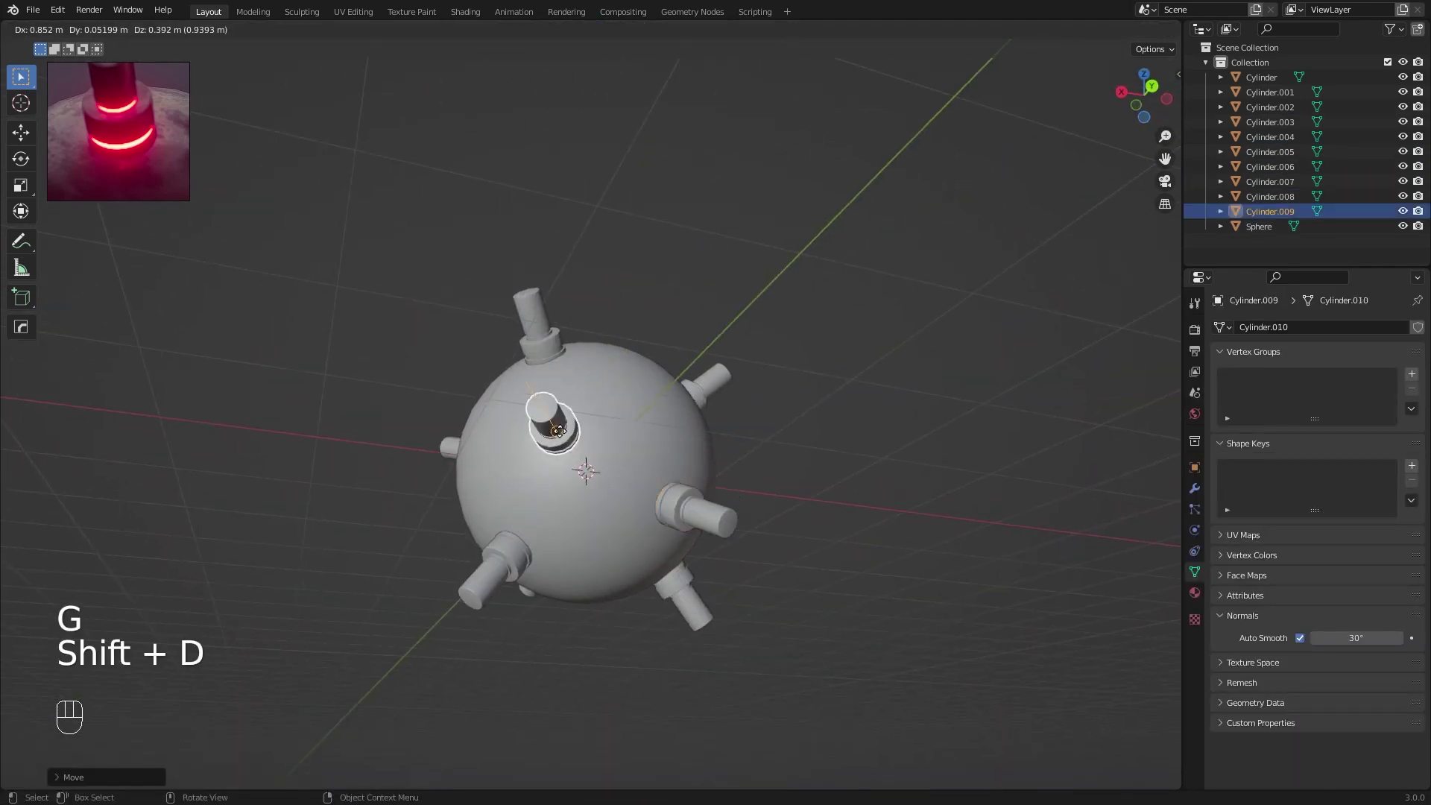
{"action": "left_click", "coordinate": [560, 428]}
{"action": "key", "text": "shift+d"}
{"action": "left_click", "coordinate": [597, 466]}
{"action": "key", "text": "shift+d"}
{"action": "left_click", "coordinate": [608, 376]}
{"action": "middle_click_drag", "start_coordinate": [608, 377], "coordinate": [722, 310]}
Place three final cylinder copies on the sphere, starting with one at its very top
{"action": "key", "text": "shift+d"}
{"action": "left_click", "coordinate": [634, 419]}
{"action": "middle_click_drag", "start_coordinate": [633, 419], "coordinate": [674, 342]}
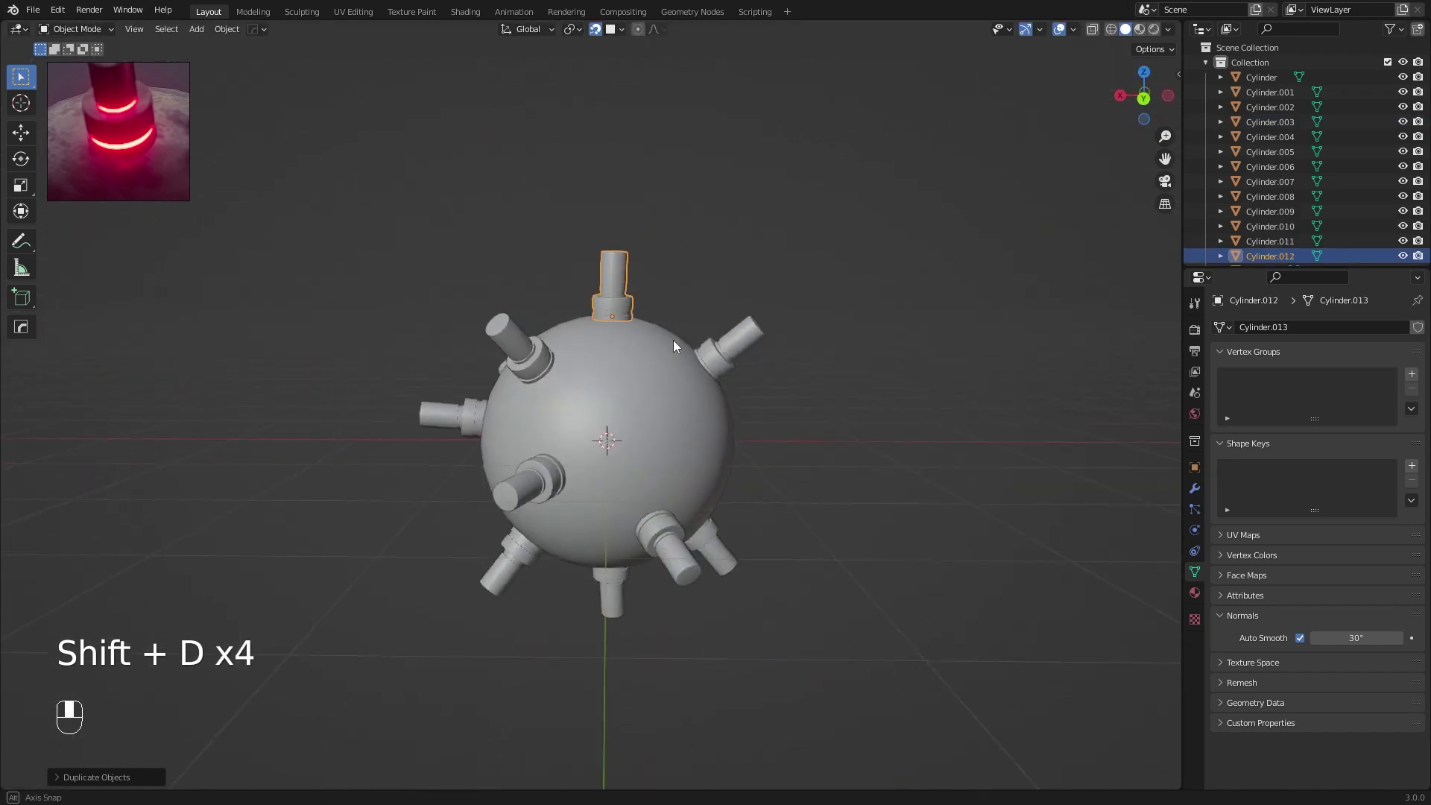
{"action": "key", "text": "shift+d"}
{"action": "left_click", "coordinate": [641, 426]}
{"action": "key", "text": "shift+d"}
{"action": "left_click", "coordinate": [660, 439]}
{"action": "middle_click_drag", "start_coordinate": [660, 439], "coordinate": [731, 342]}
Move Cylinder.004 along the sphere's surface to improve its spacing and deselect it
{"action": "left_click", "coordinate": [555, 412]}
{"action": "key", "text": "g"}
{"action": "left_click", "coordinate": [515, 392]}
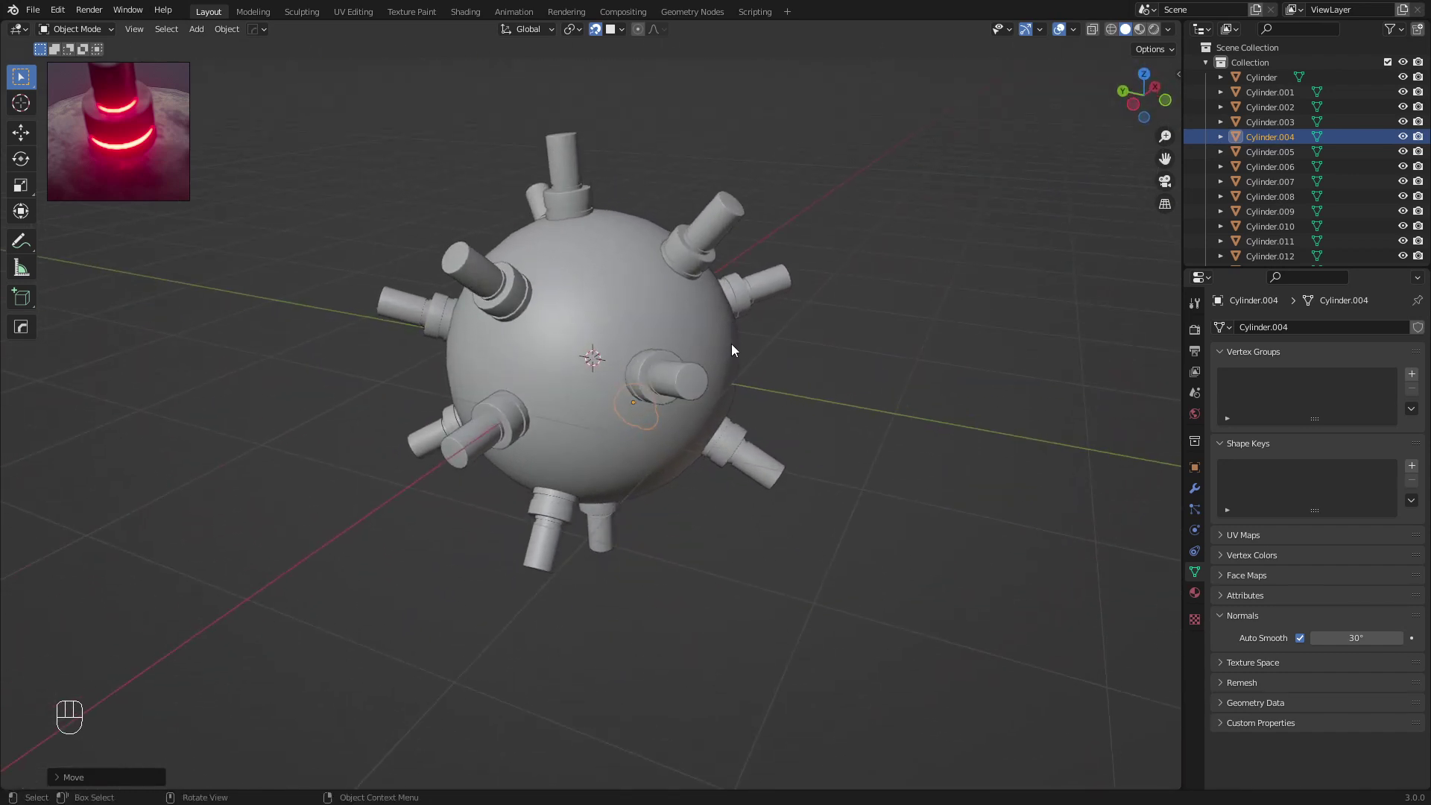
{"action": "left_click", "coordinate": [956, 230]}
Shift Cylinder.010 slightly along the sphere's underside to even out its spacing
{"action": "middle_click_drag", "start_coordinate": [629, 303], "coordinate": [660, 292]}
{"action": "middle_click_drag", "start_coordinate": [781, 266], "coordinate": [604, 365], "text": "shift"}
{"action": "middle_click_drag", "start_coordinate": [607, 431], "coordinate": [597, 361]}
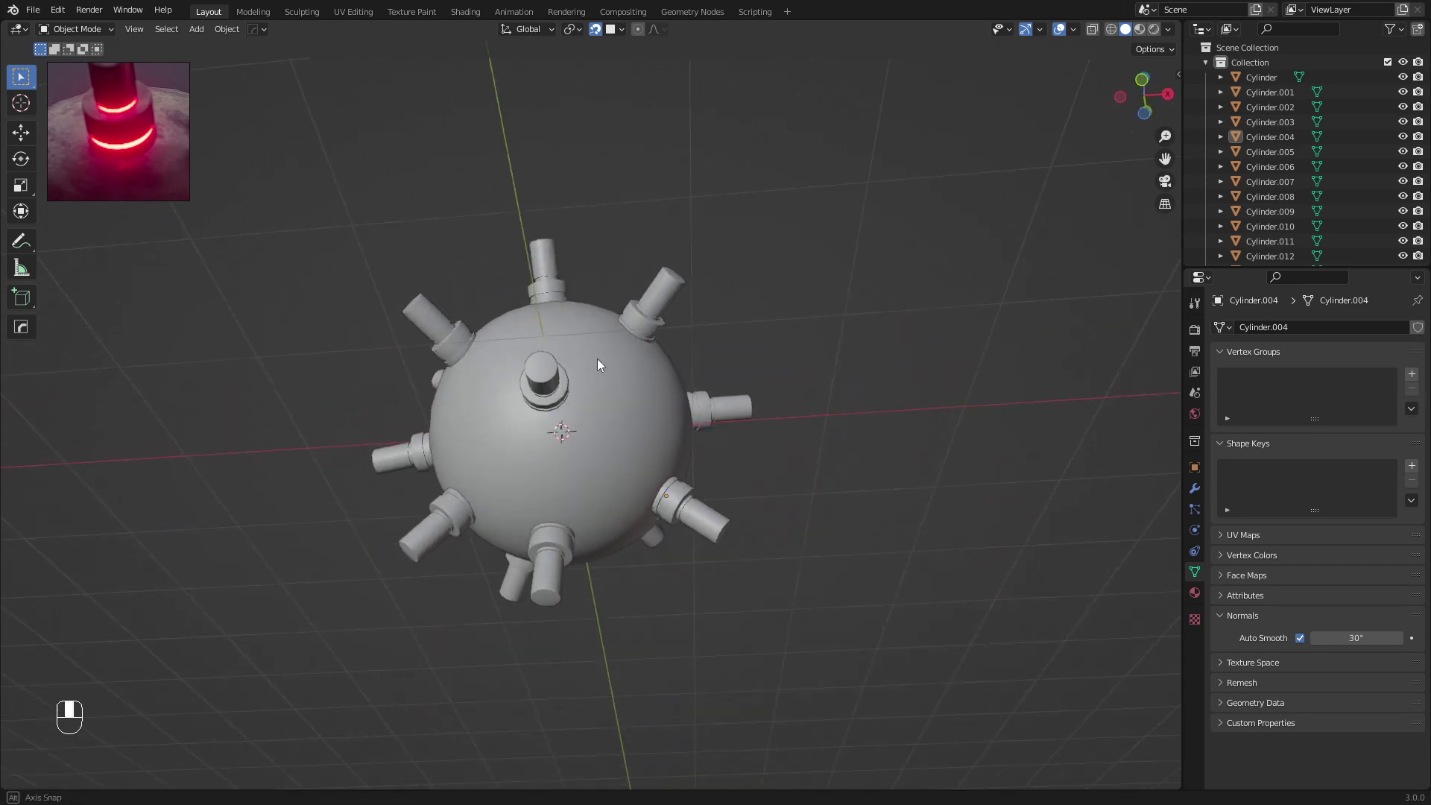
{"action": "left_click", "coordinate": [551, 543]}
{"action": "key", "text": "g"}
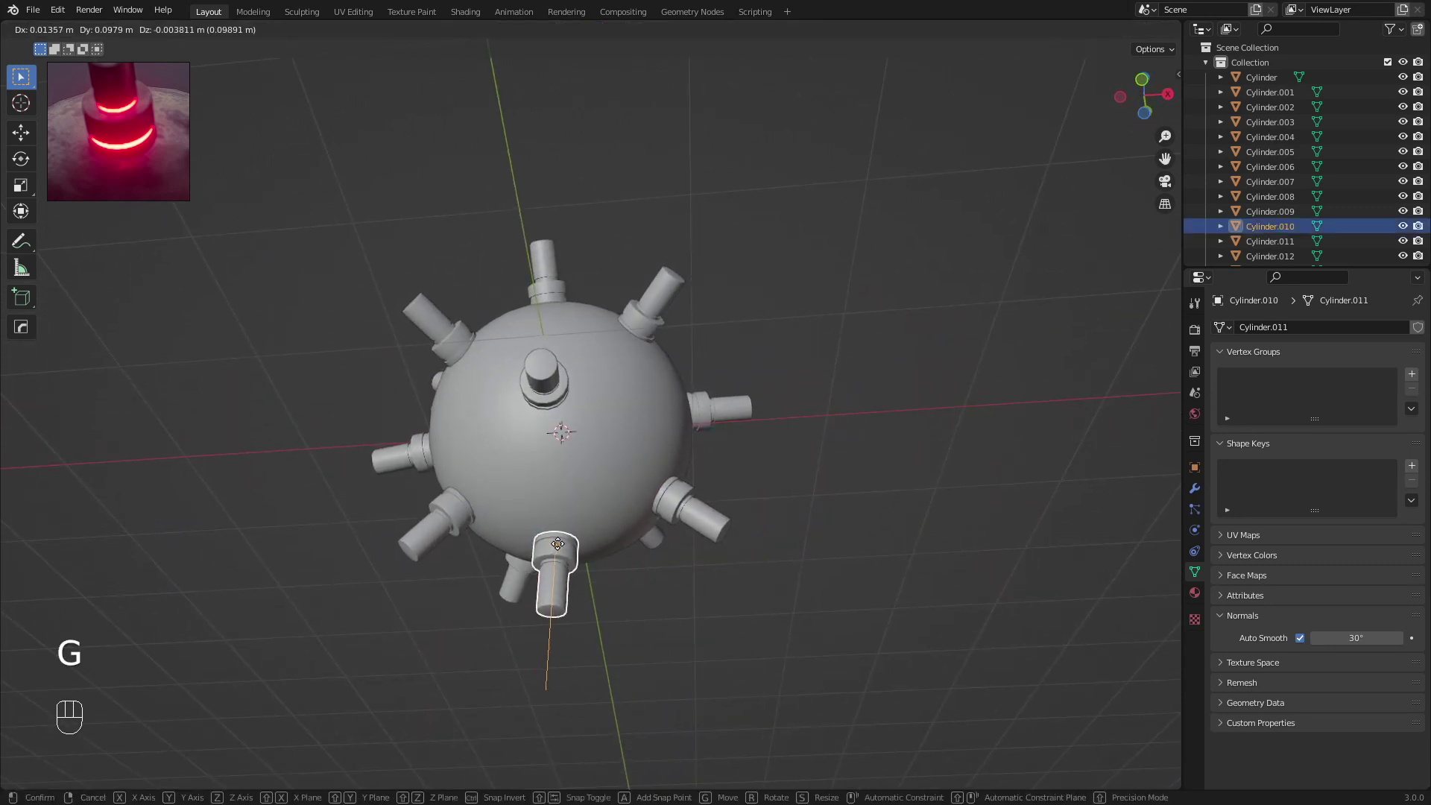
{"action": "left_click", "coordinate": [563, 543]}
Switch the viewport to rendered shading and light it with the preview HDRI instead of the scene world
{"action": "mouse_move", "coordinate": [673, 352]}
{"action": "middle_mouse_down"}
{"action": "mouse_move", "coordinate": [660, 419]}
{"action": "mouse_move", "coordinate": [618, 441]}
{"action": "middle_mouse_up"}
{"action": "key", "text": "z"}
{"action": "left_click", "coordinate": [620, 375]}
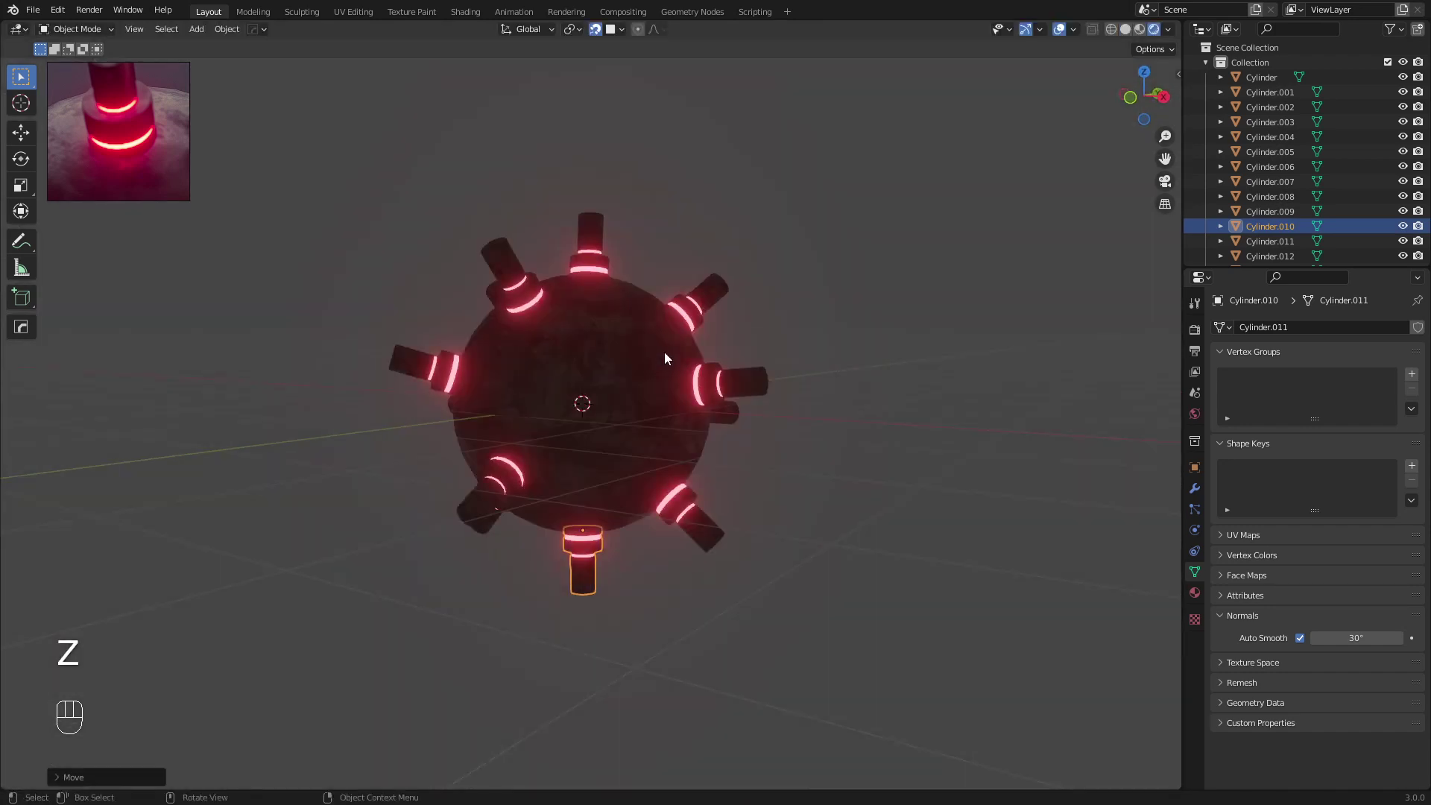
{"action": "mouse_move", "coordinate": [666, 355]}
{"action": "middle_mouse_down"}
{"action": "mouse_move", "coordinate": [650, 395]}
{"action": "mouse_move", "coordinate": [591, 392]}
{"action": "mouse_move", "coordinate": [647, 388]}
{"action": "middle_mouse_up"}
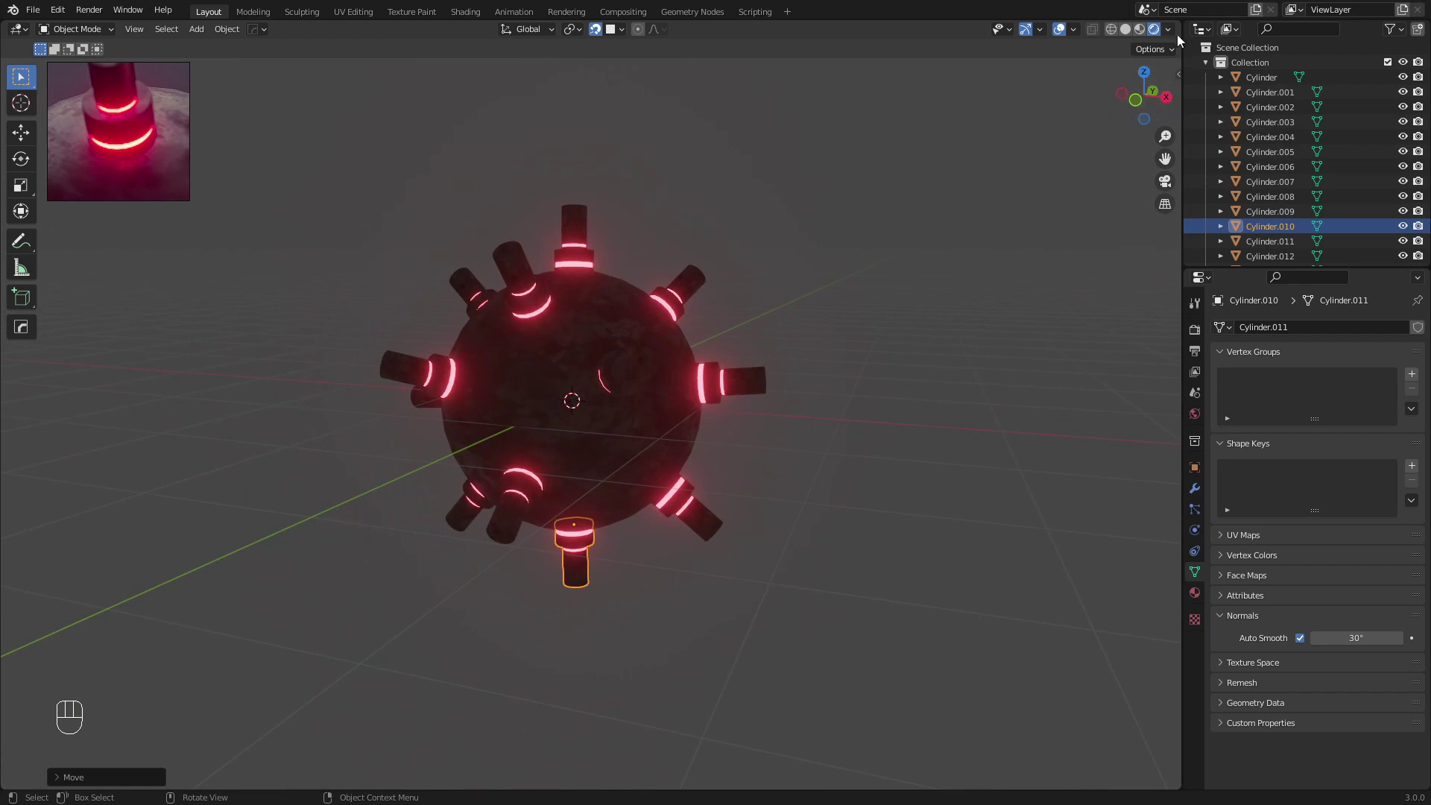
{"action": "left_click", "coordinate": [1169, 30]}
{"action": "left_click", "coordinate": [1109, 118]}
{"action": "scroll", "coordinate": [718, 262], "scroll_direction": "down", "scroll_amount": 1}
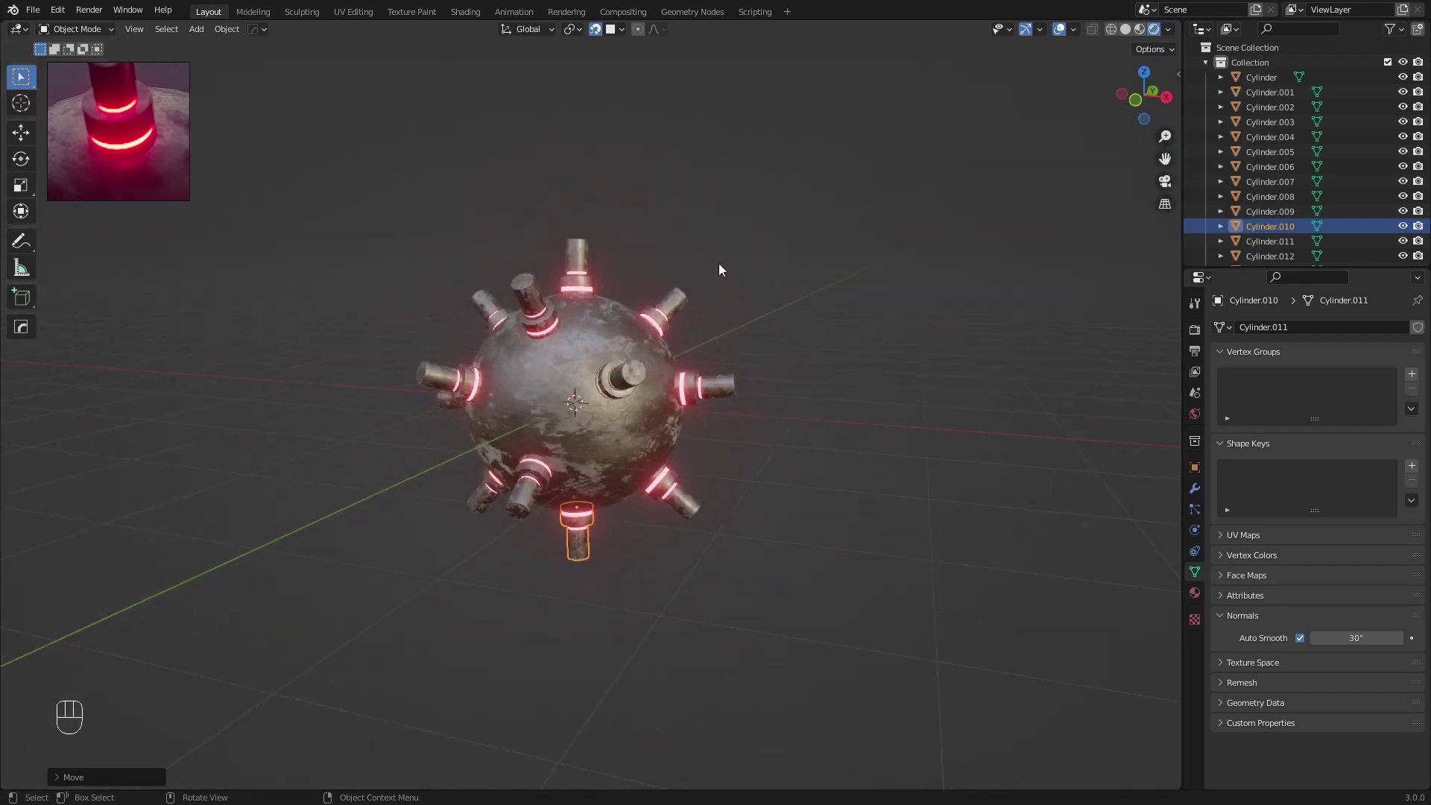
Deselect all objects and return the viewport to solid shading
{"action": "middle_click_drag", "start_coordinate": [719, 263], "coordinate": [687, 434]}
{"action": "key", "text": "a"}
{"action": "key", "text": "a"}
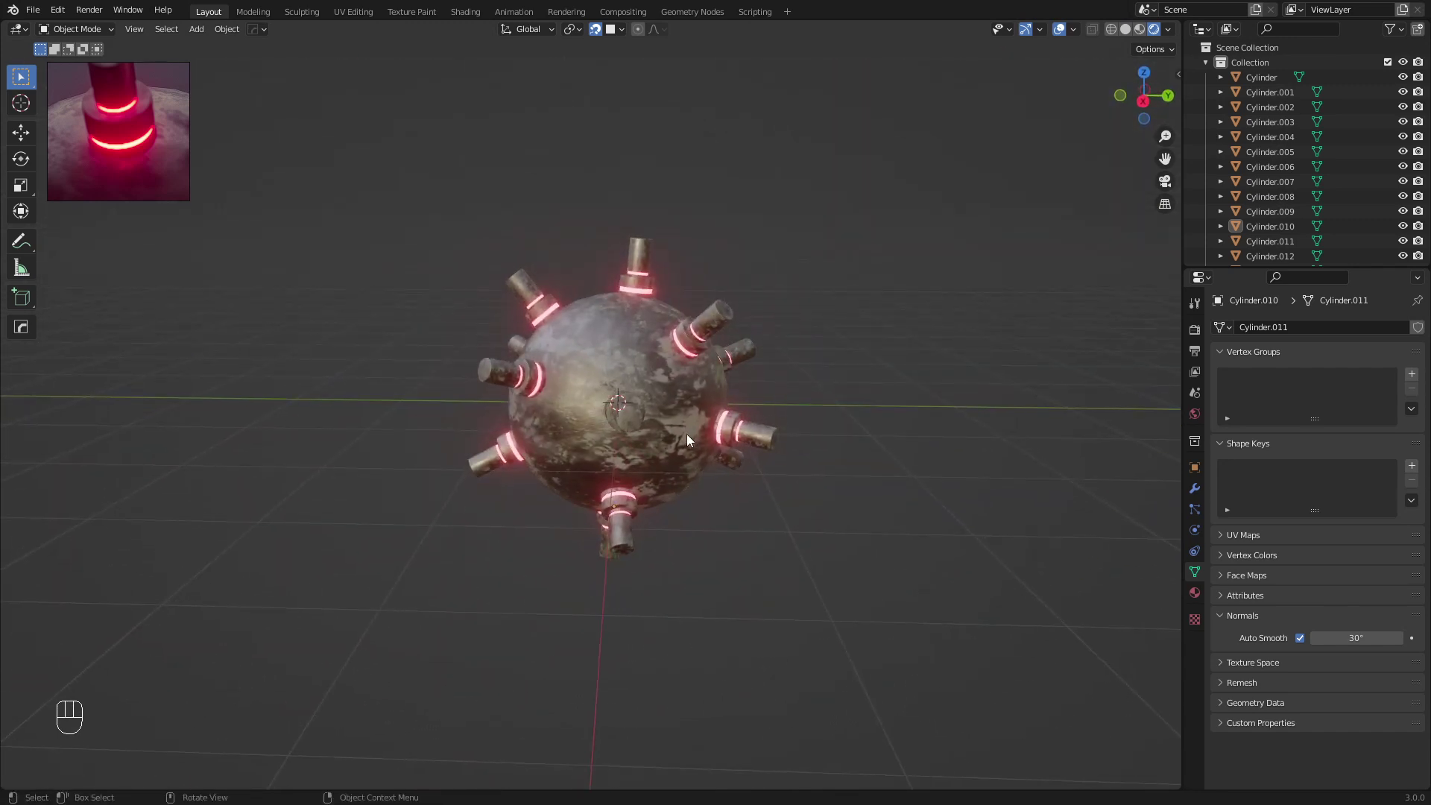
{"action": "key", "text": "z"}
{"action": "left_click", "coordinate": [754, 337]}
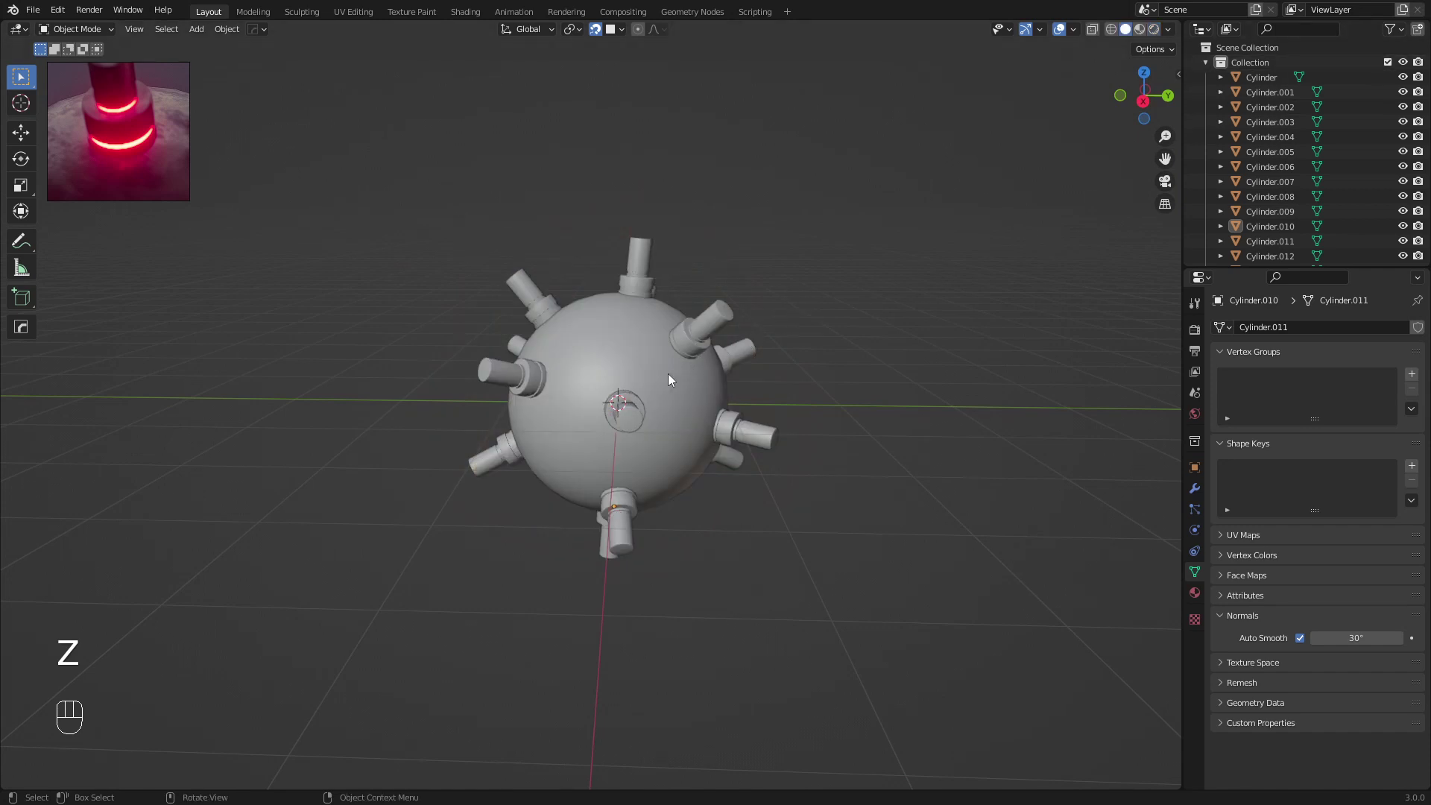
Add a cube and, with snapping turned off, move it down along Z below the sphere
{"action": "key", "text": "shift+a"}
{"action": "mouse_move", "coordinate": [714, 365]}
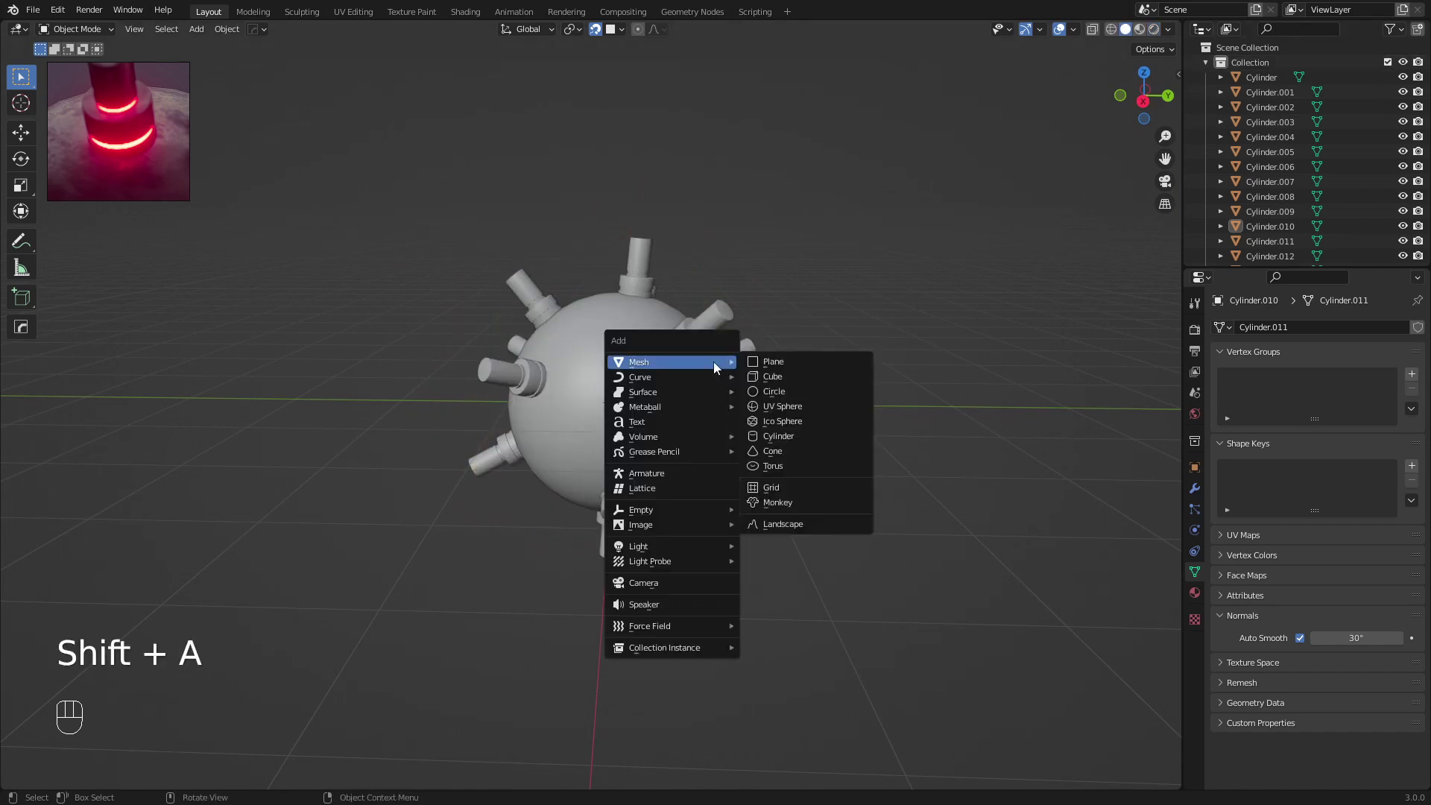
{"action": "left_click", "coordinate": [787, 375]}
{"action": "key", "text": "g"}
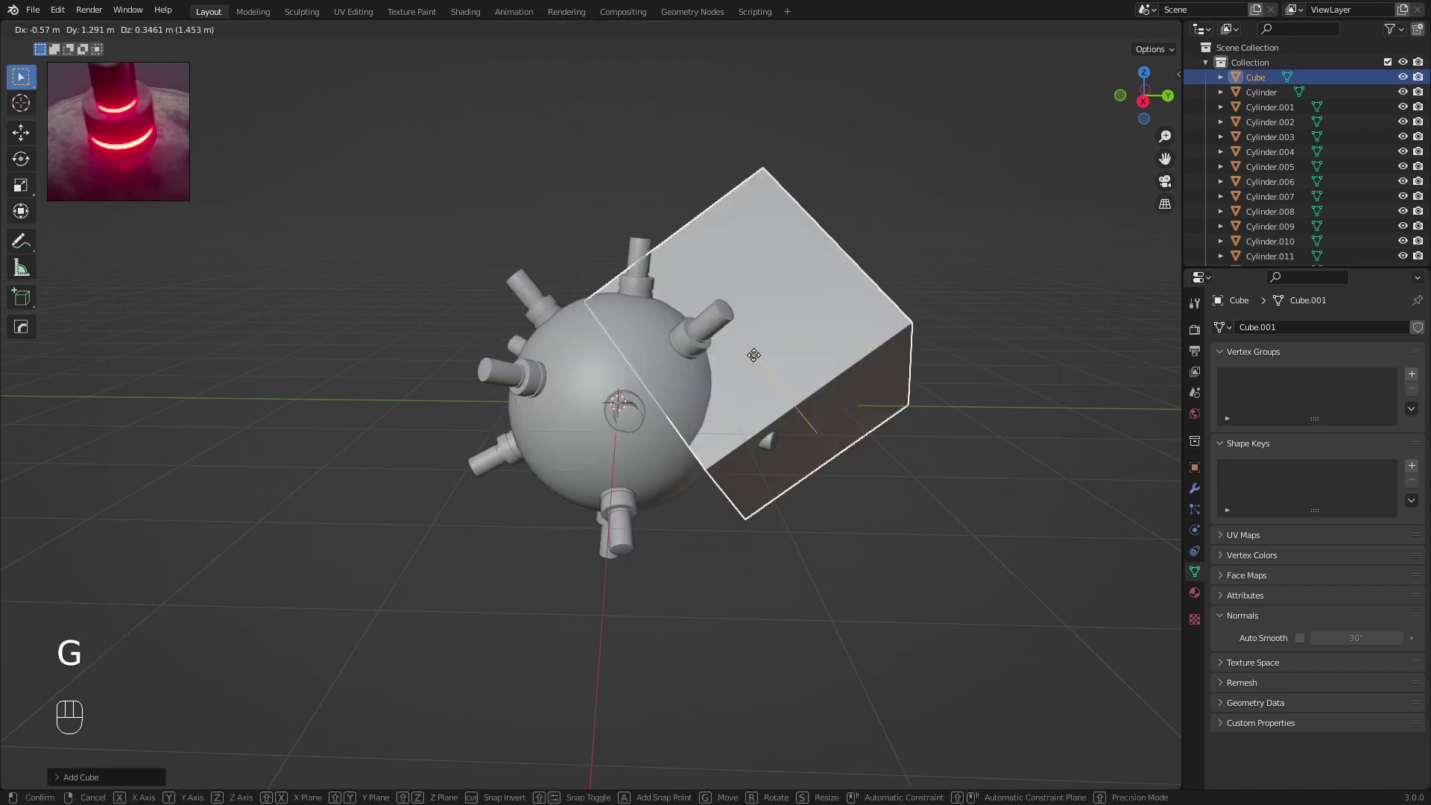
{"action": "right_click", "coordinate": [754, 361]}
{"action": "key", "text": "shift+Tab"}
{"action": "key", "text": "g"}
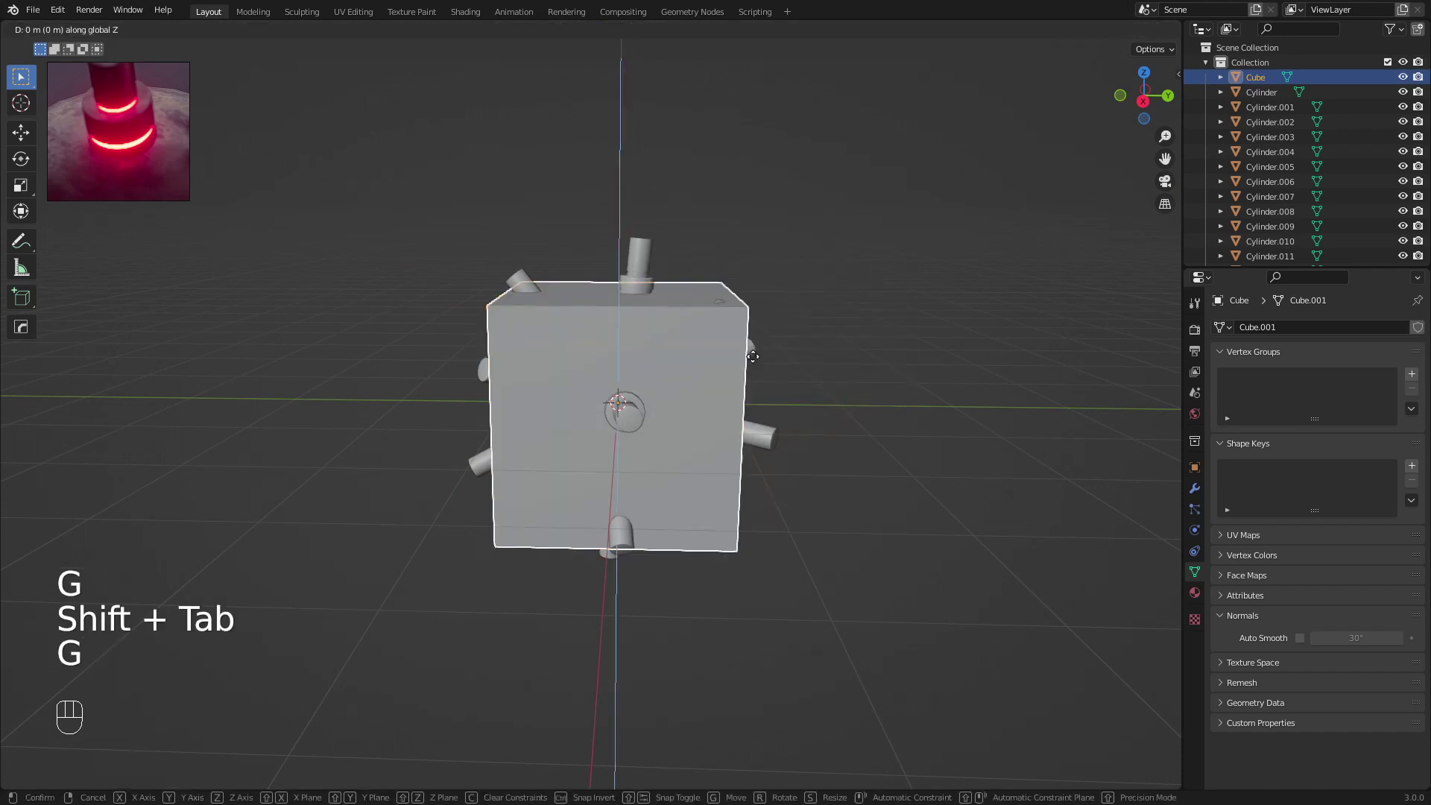
{"action": "left_click", "coordinate": [749, 498]}
Scale the cube down to a small block about as wide as a cylinder's base
{"action": "key", "text": "s"}
{"action": "left_click", "coordinate": [682, 519]}
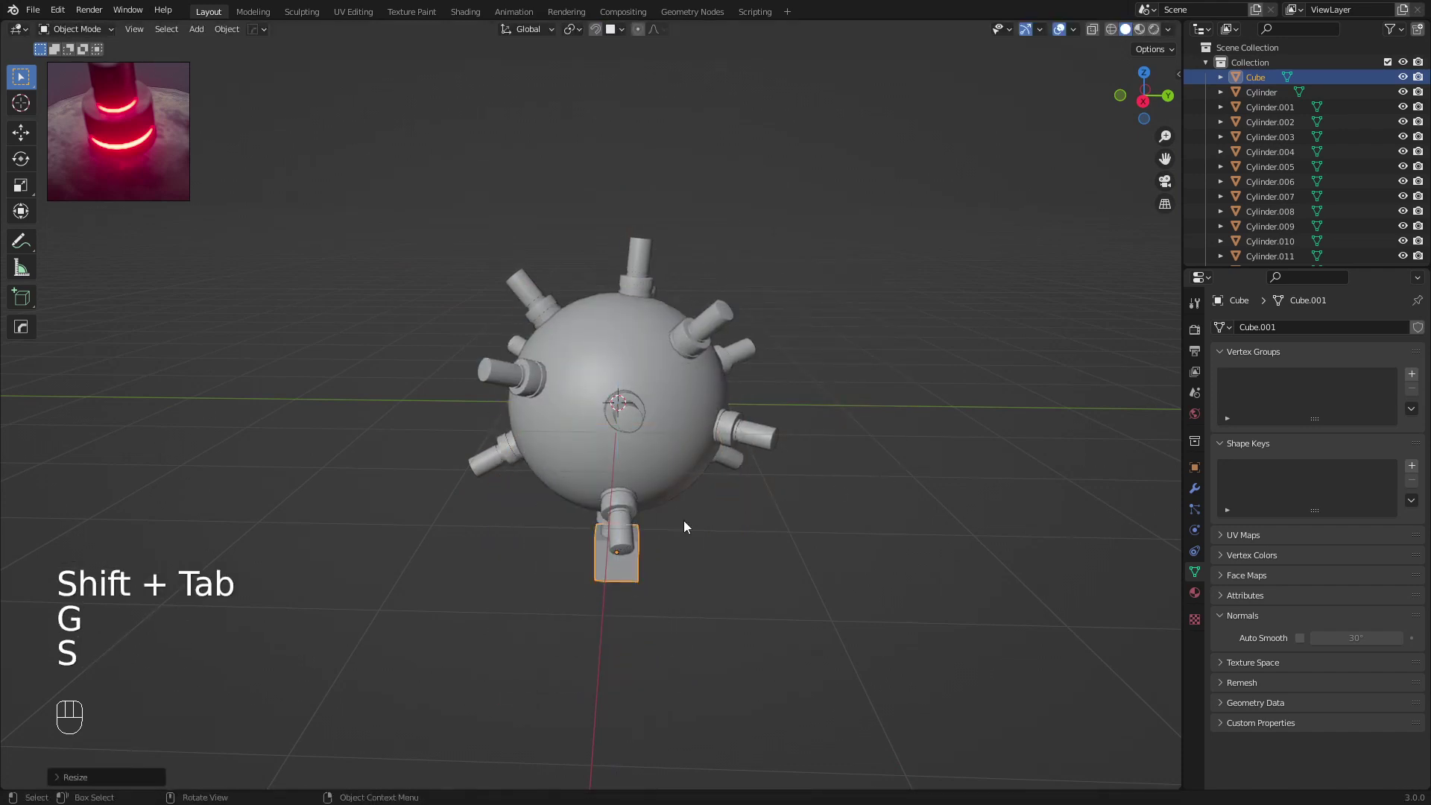
{"action": "middle_click_drag", "start_coordinate": [682, 519], "coordinate": [701, 417]}
{"action": "key", "text": "KP_Decimal"}
{"action": "scroll", "coordinate": [673, 491], "scroll_direction": "down", "scroll_amount": 6}
Flatten the cube's mesh along Z into a thin slab in Edit Mode
{"action": "key", "text": "s"}
{"action": "key", "text": "Tab"}
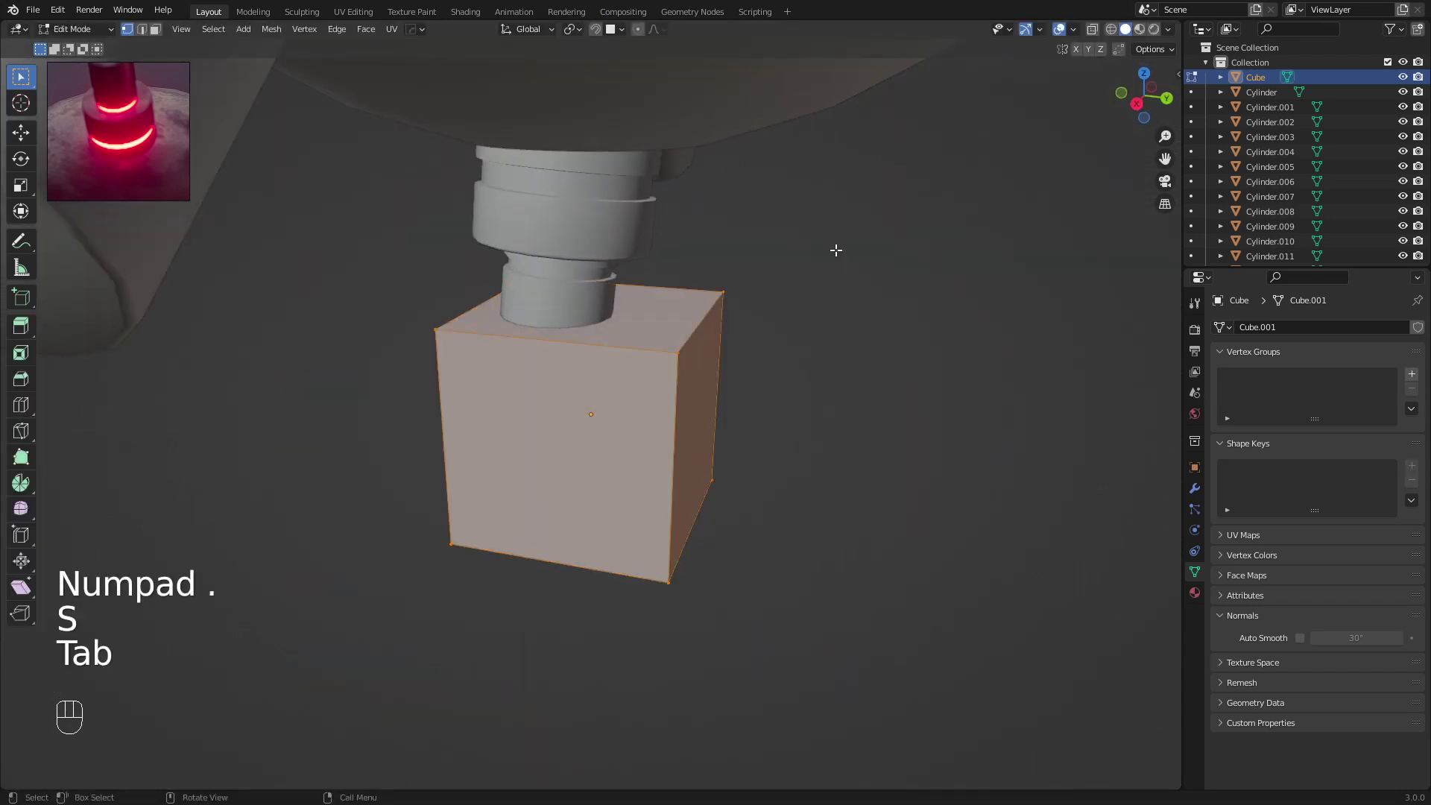
{"action": "key", "text": "s"}
{"action": "left_click", "coordinate": [623, 353]}
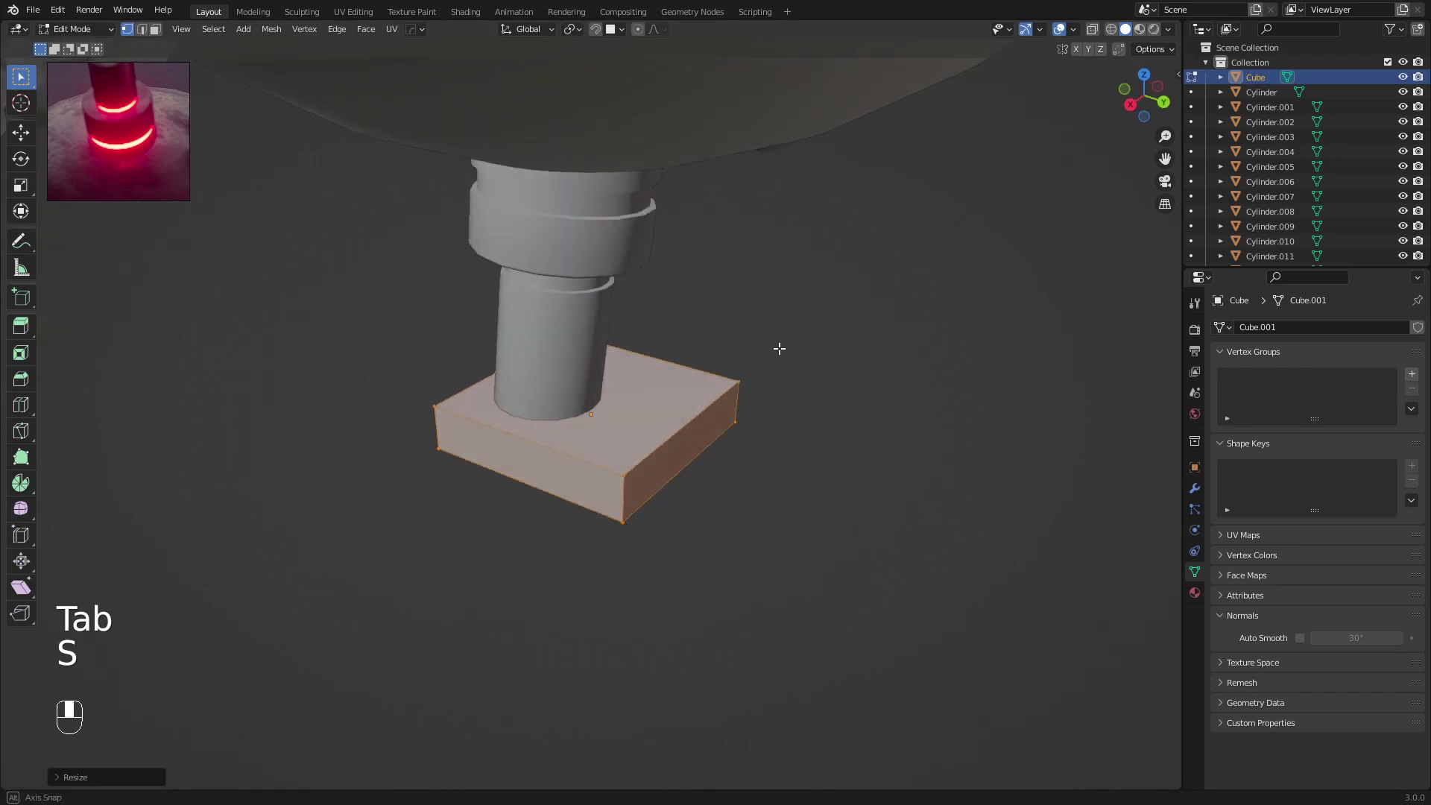
Stretch the slab along Y into a rectangular plate
{"action": "middle_click_drag", "start_coordinate": [779, 349], "coordinate": [818, 342]}
{"action": "key", "text": "s"}
{"action": "key", "text": "x"}
{"action": "key", "text": "y"}
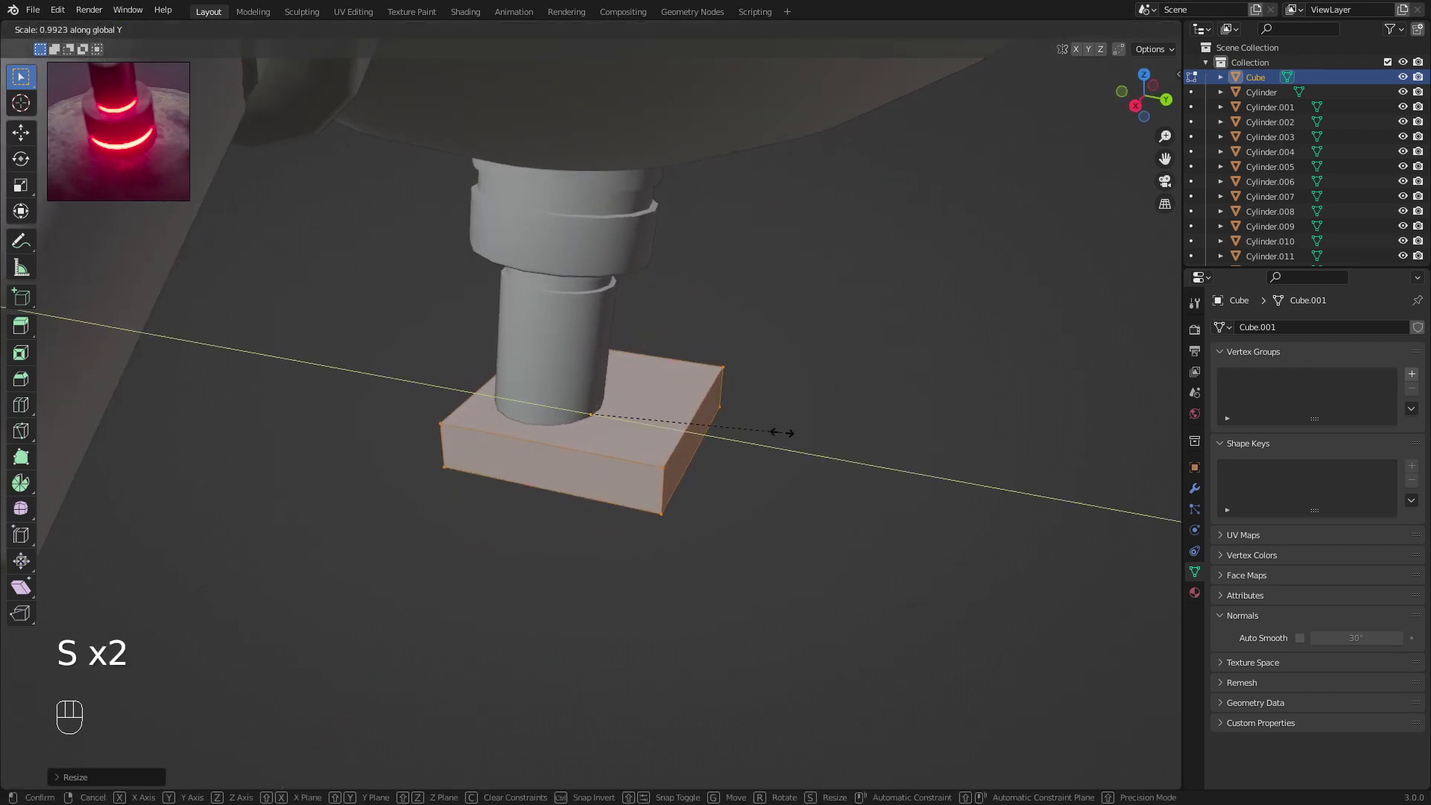
{"action": "left_click", "coordinate": [905, 479]}
Apply the plate's scale in Object Mode and resume editing its mesh
{"action": "key", "text": "Tab"}
{"action": "key", "text": "Tab"}
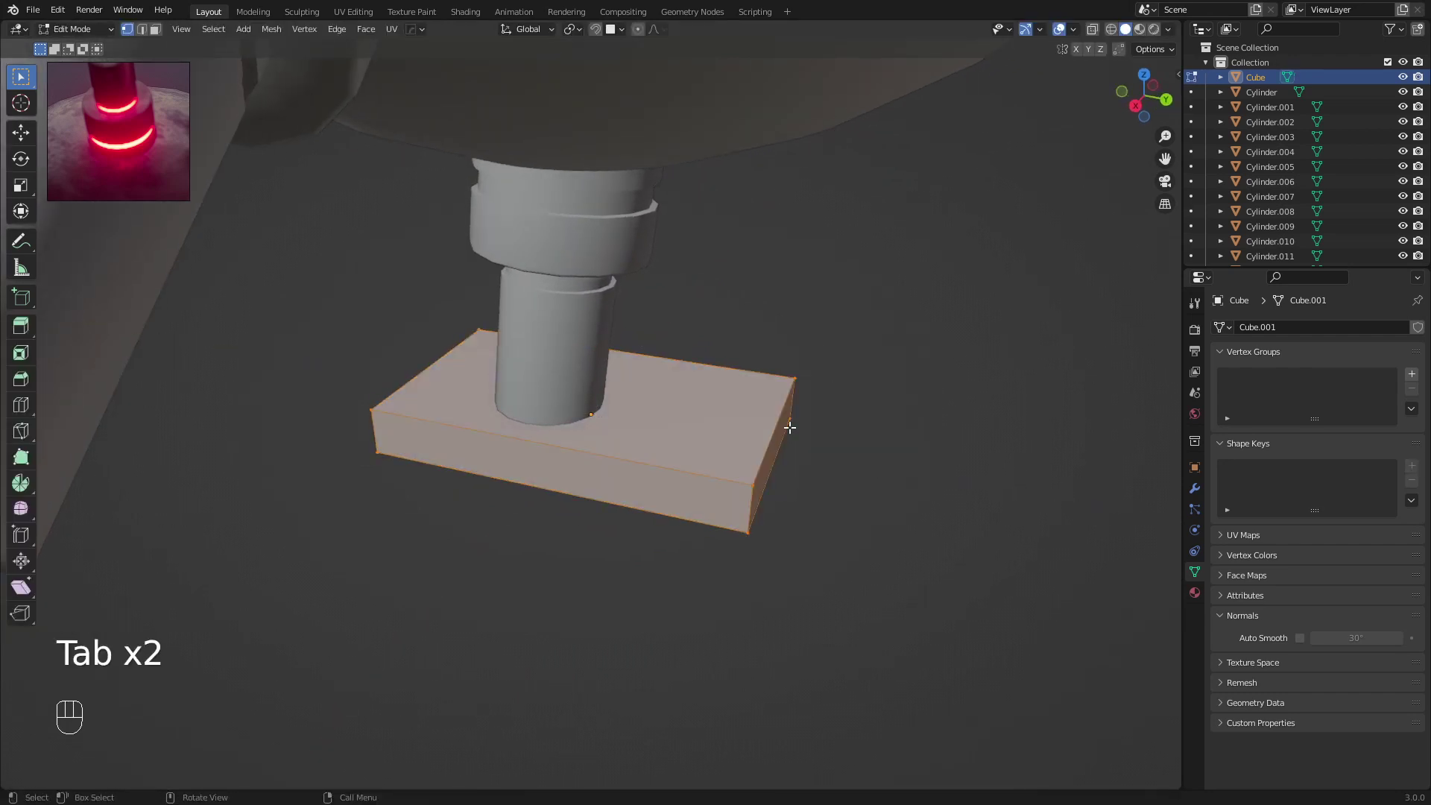
{"action": "key", "text": "Tab"}
{"action": "key", "text": "ctrl+a"}
{"action": "left_click", "coordinate": [789, 427]}
{"action": "key", "text": "Tab"}
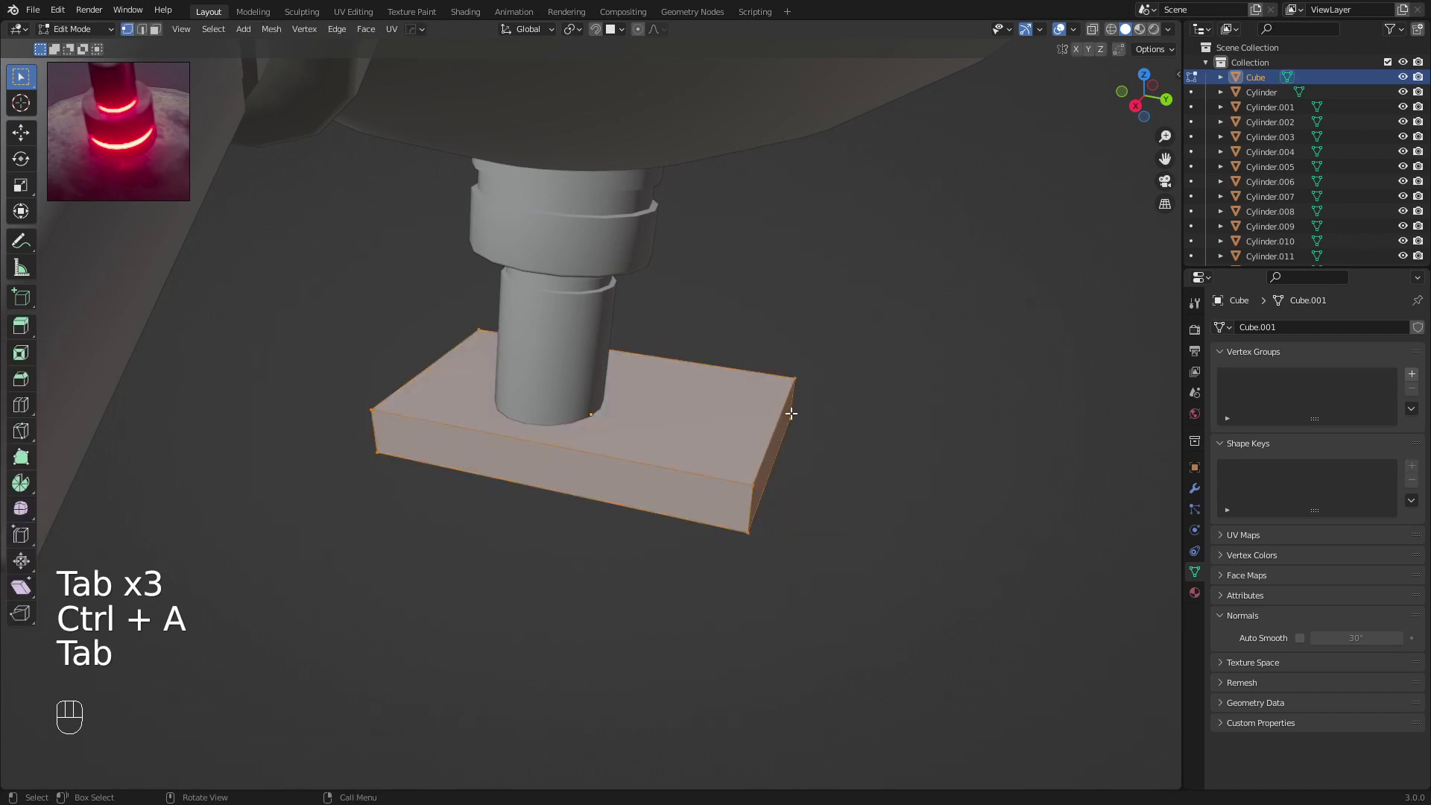
Bevel all edges of the plate's mesh with 3 segments and return to Object Mode
{"action": "key", "text": "2"}
{"action": "key", "text": "ctrl+b"}
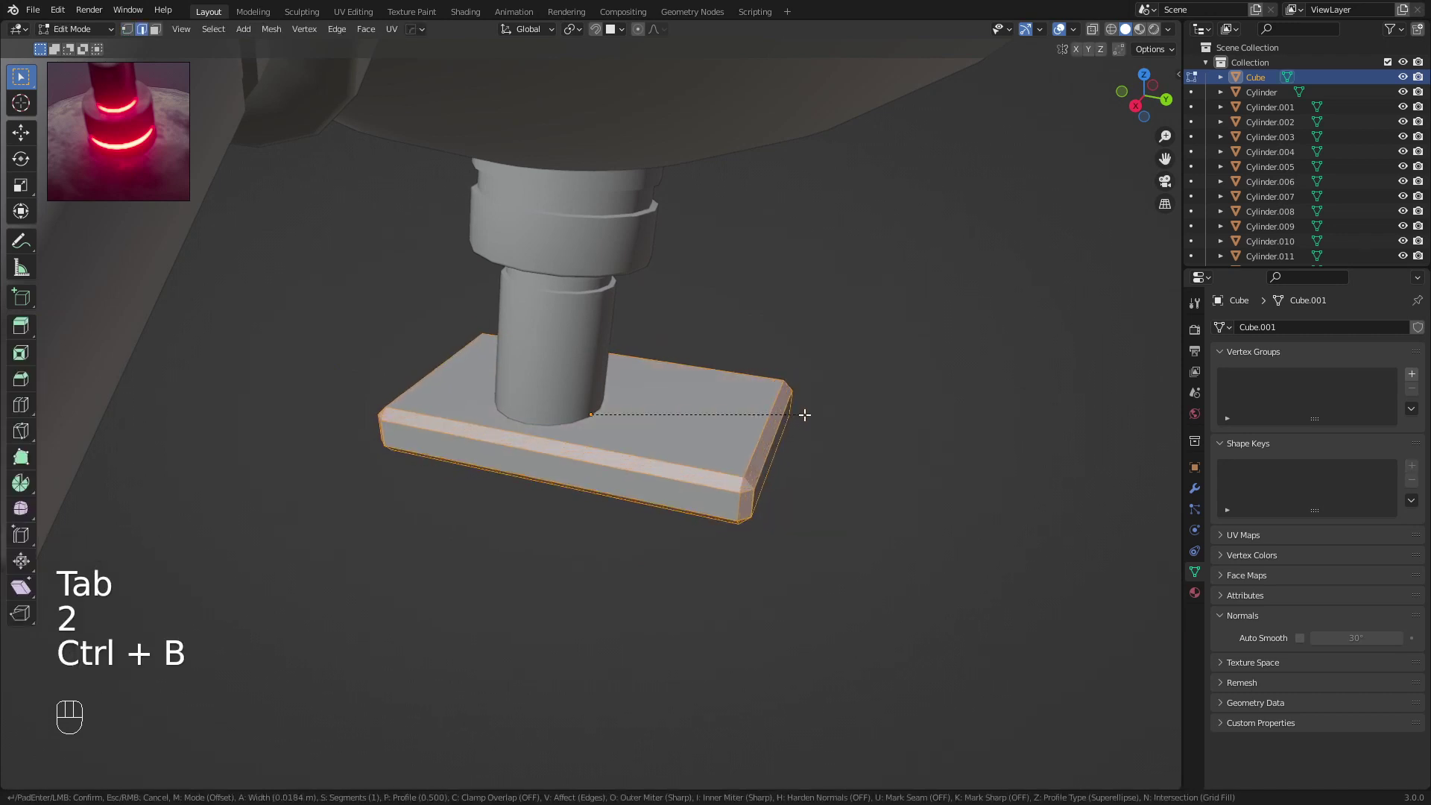
{"action": "scroll", "coordinate": [802, 413], "scroll_direction": "up", "scroll_amount": 3}
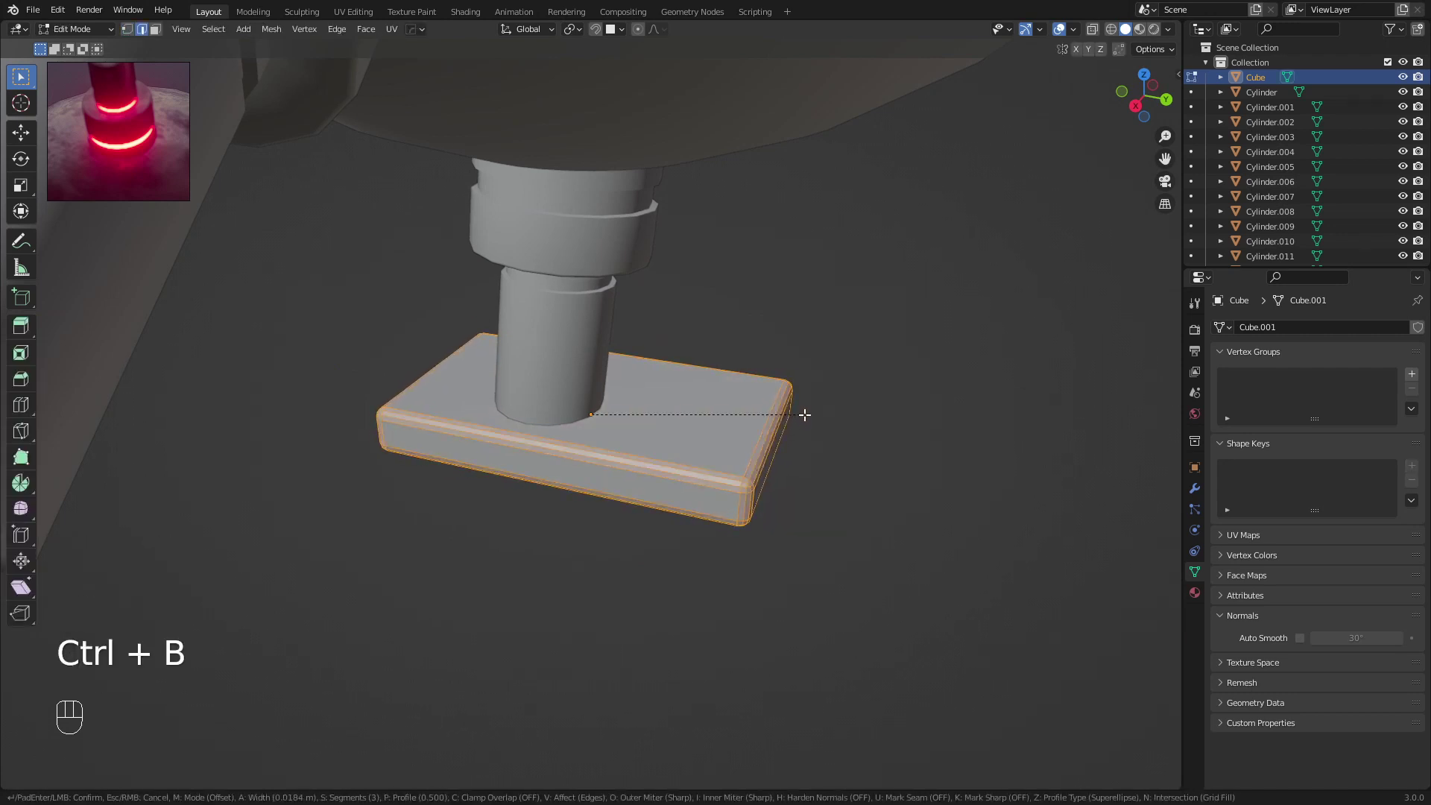
{"action": "left_click", "coordinate": [816, 400]}
{"action": "key", "text": "Tab"}
{"action": "scroll", "coordinate": [829, 334], "scroll_direction": "down", "scroll_amount": 3}
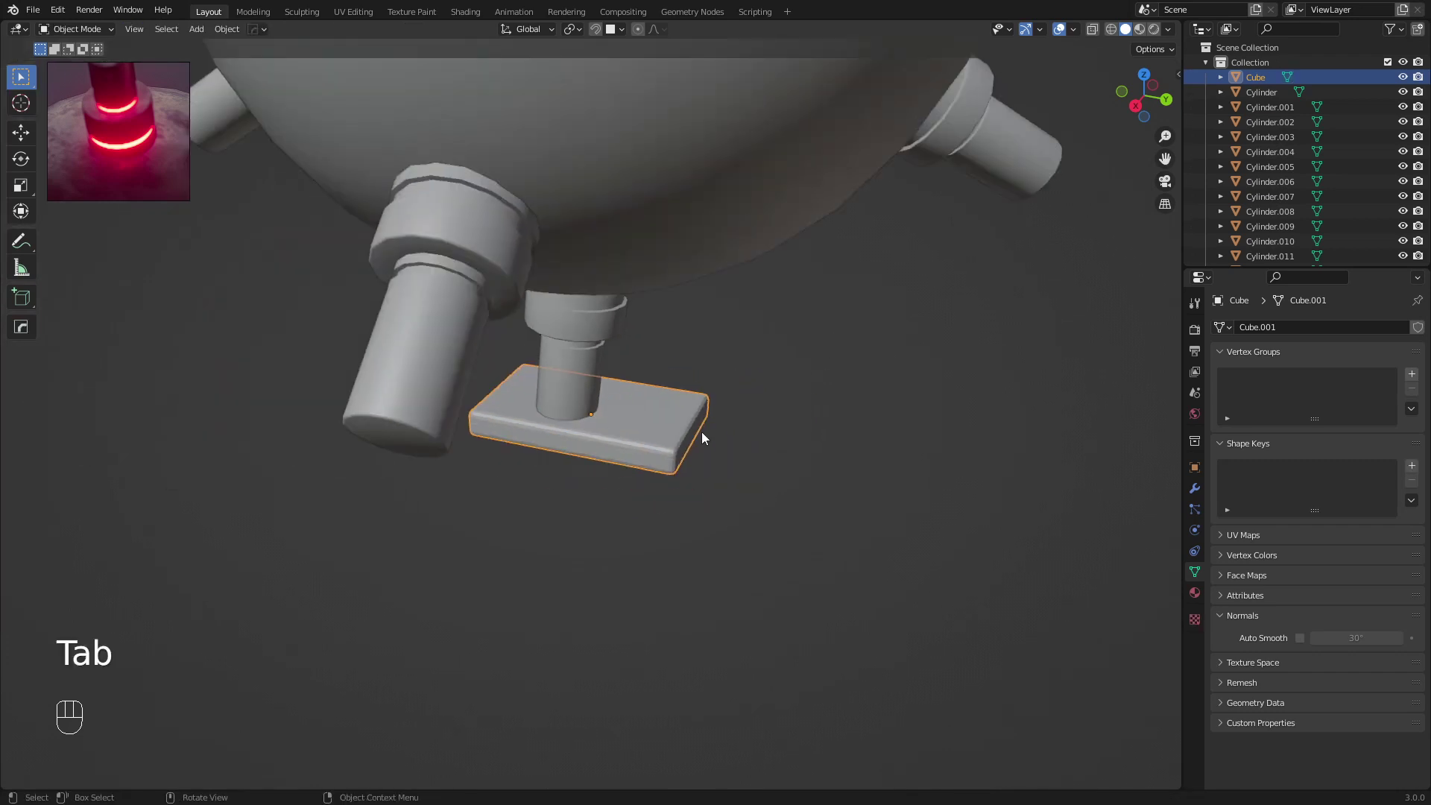
Shade the bevelled plate smooth
{"action": "key", "text": "a"}
{"action": "key", "text": "a"}
{"action": "scroll", "coordinate": [701, 432], "scroll_direction": "down", "scroll_amount": 2}
{"action": "scroll", "coordinate": [701, 431], "scroll_direction": "up", "scroll_amount": 3}
{"action": "left_click", "coordinate": [660, 431]}
{"action": "right_click", "coordinate": [660, 427]}
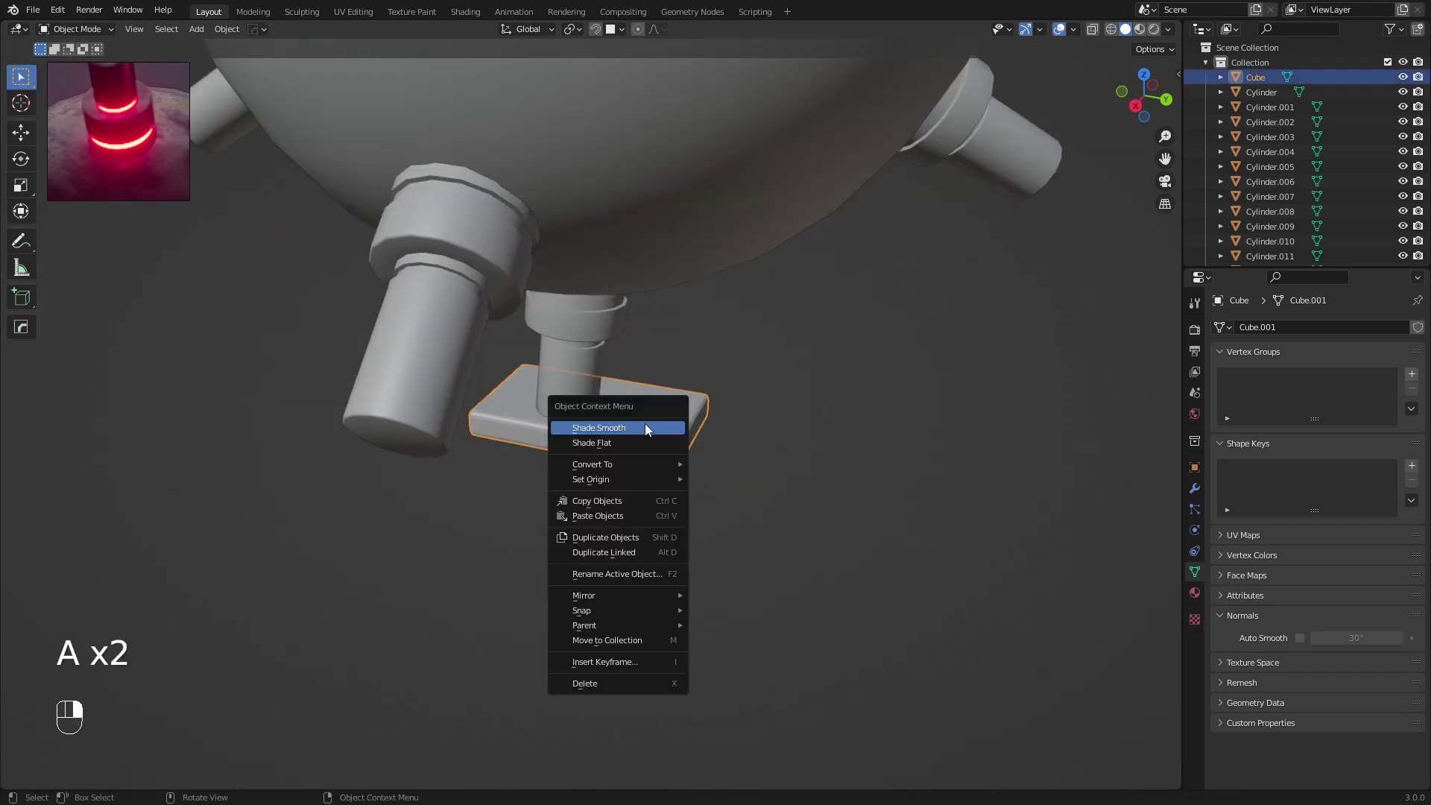
{"action": "key", "text": "Escape"}
Unwrap the plate's mesh with Smart UV Project at the default settings and return to Object Mode
{"action": "key", "text": "Tab"}
{"action": "key", "text": "q"}
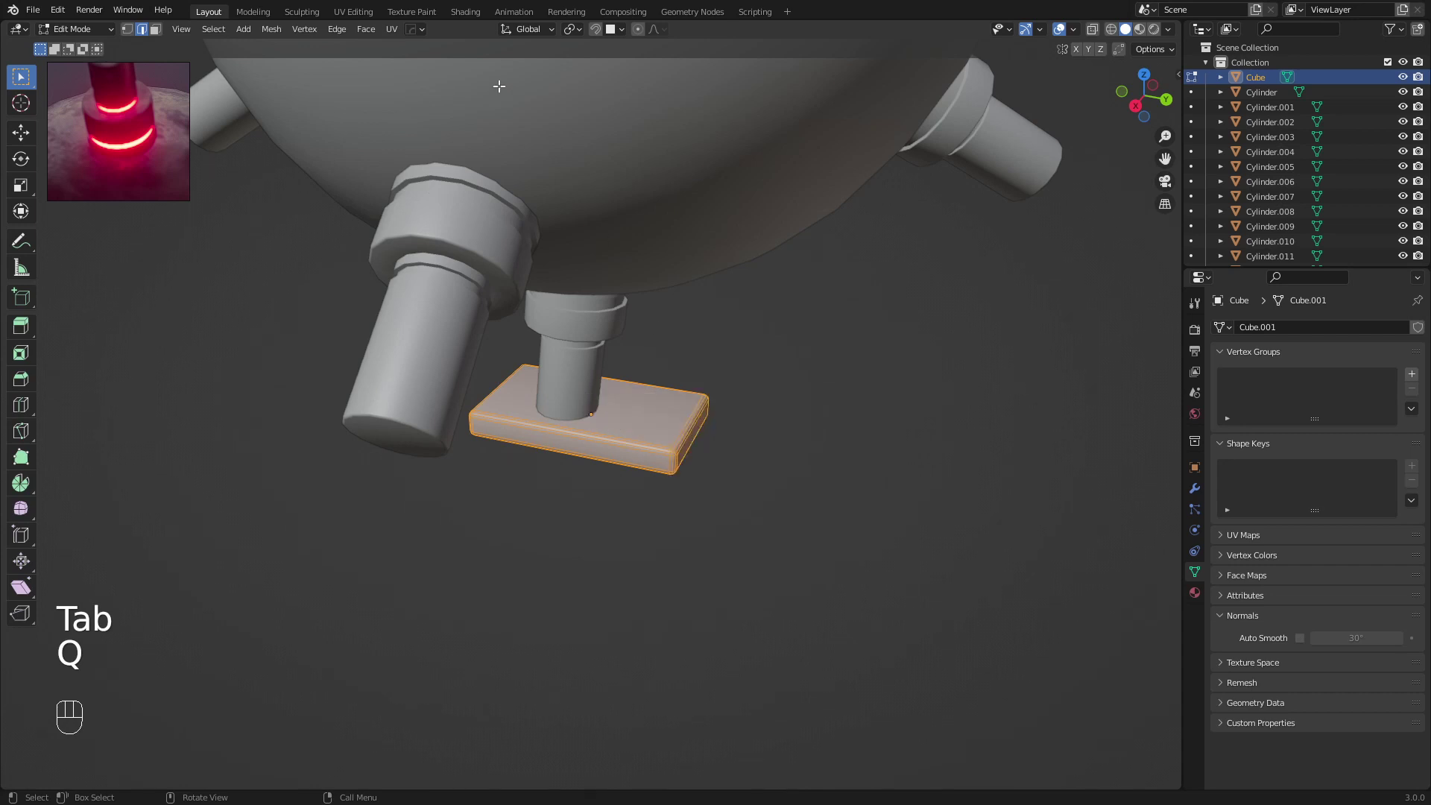
{"action": "left_click", "coordinate": [392, 30]}
{"action": "left_click", "coordinate": [434, 71]}
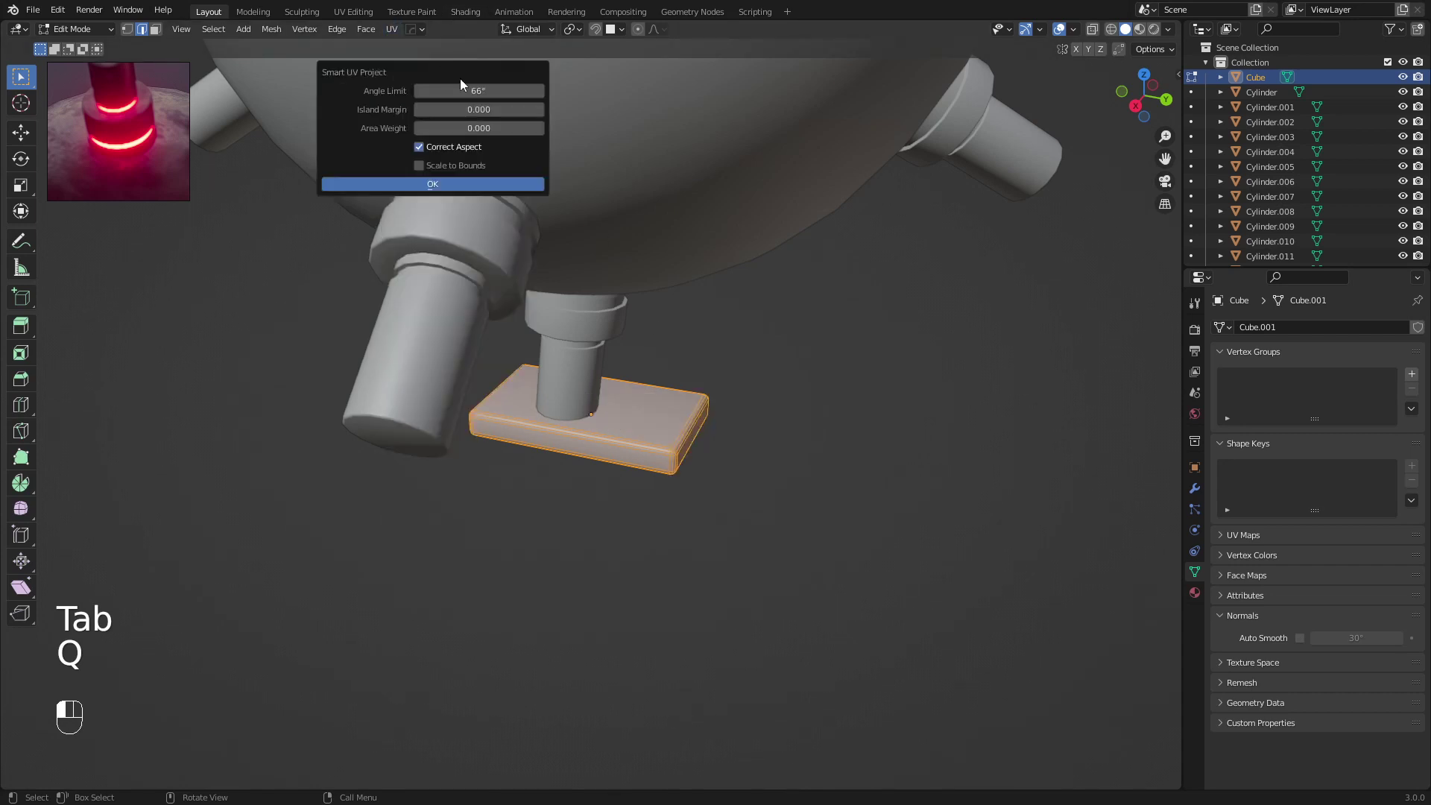
{"action": "left_click", "coordinate": [477, 190]}
{"action": "key", "text": "Tab"}
Assign the existing Rust material to the plate
{"action": "left_click", "coordinate": [1195, 594]}
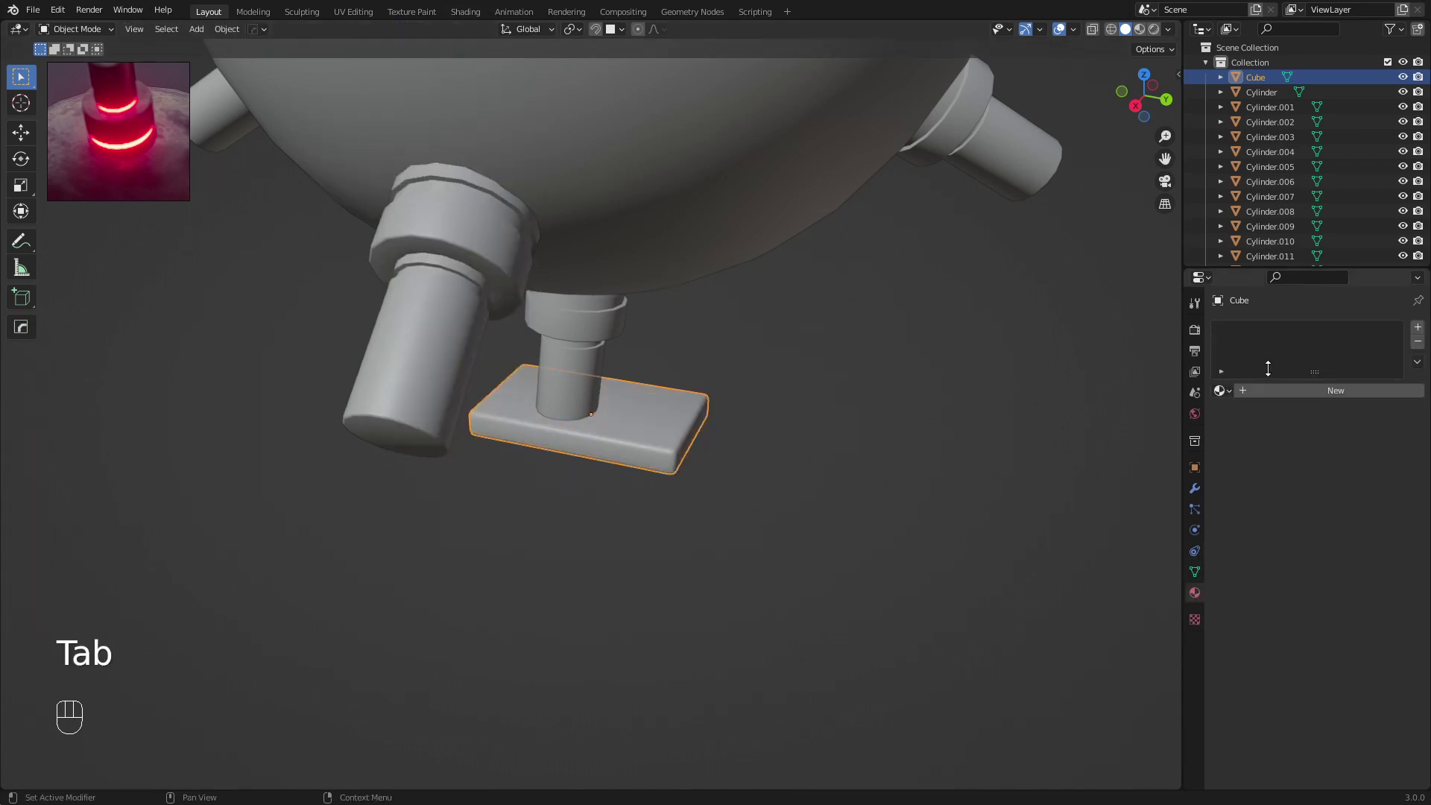
{"action": "left_click", "coordinate": [1223, 390]}
{"action": "left_click", "coordinate": [1255, 441]}
{"action": "scroll", "coordinate": [851, 410], "scroll_direction": "down", "scroll_amount": 4}
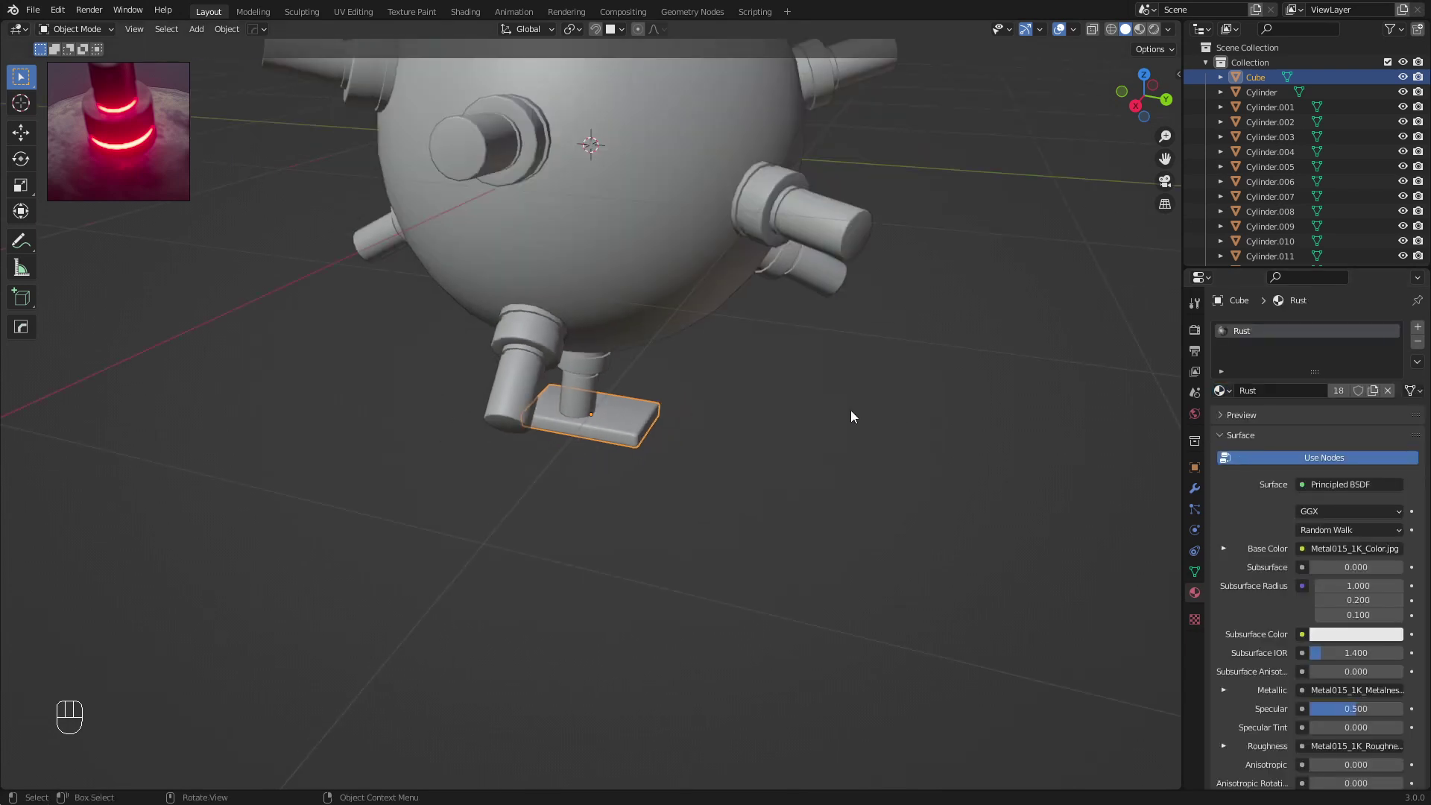
Deselect everything and add a camera to the scene
{"action": "key", "text": "a"}
{"action": "key", "text": "a"}
{"action": "middle_click_drag", "start_coordinate": [763, 401], "coordinate": [732, 397]}
{"action": "scroll", "coordinate": [732, 396], "scroll_direction": "down", "scroll_amount": 5}
{"action": "key", "text": "shift+a"}
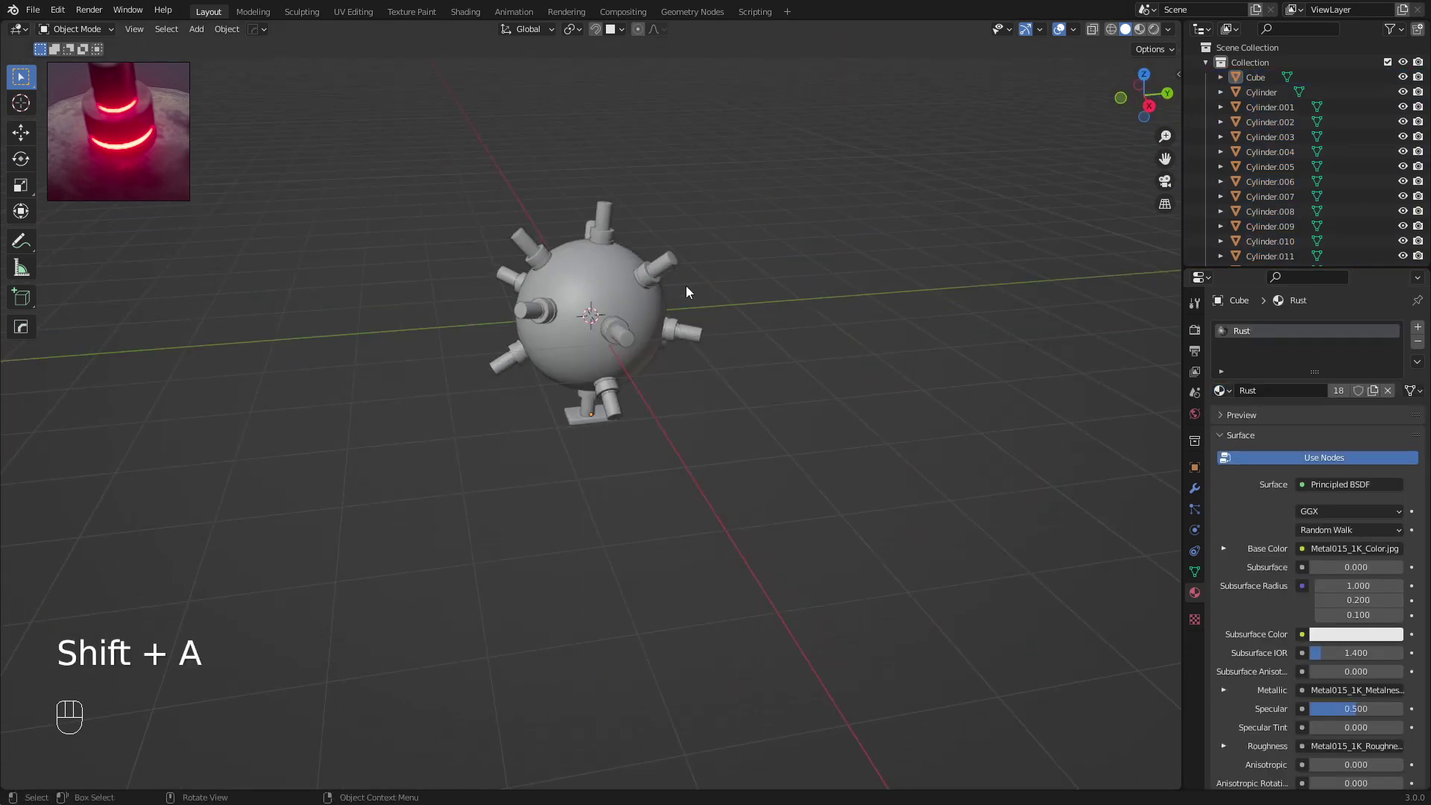
{"action": "key", "text": "shift+a"}
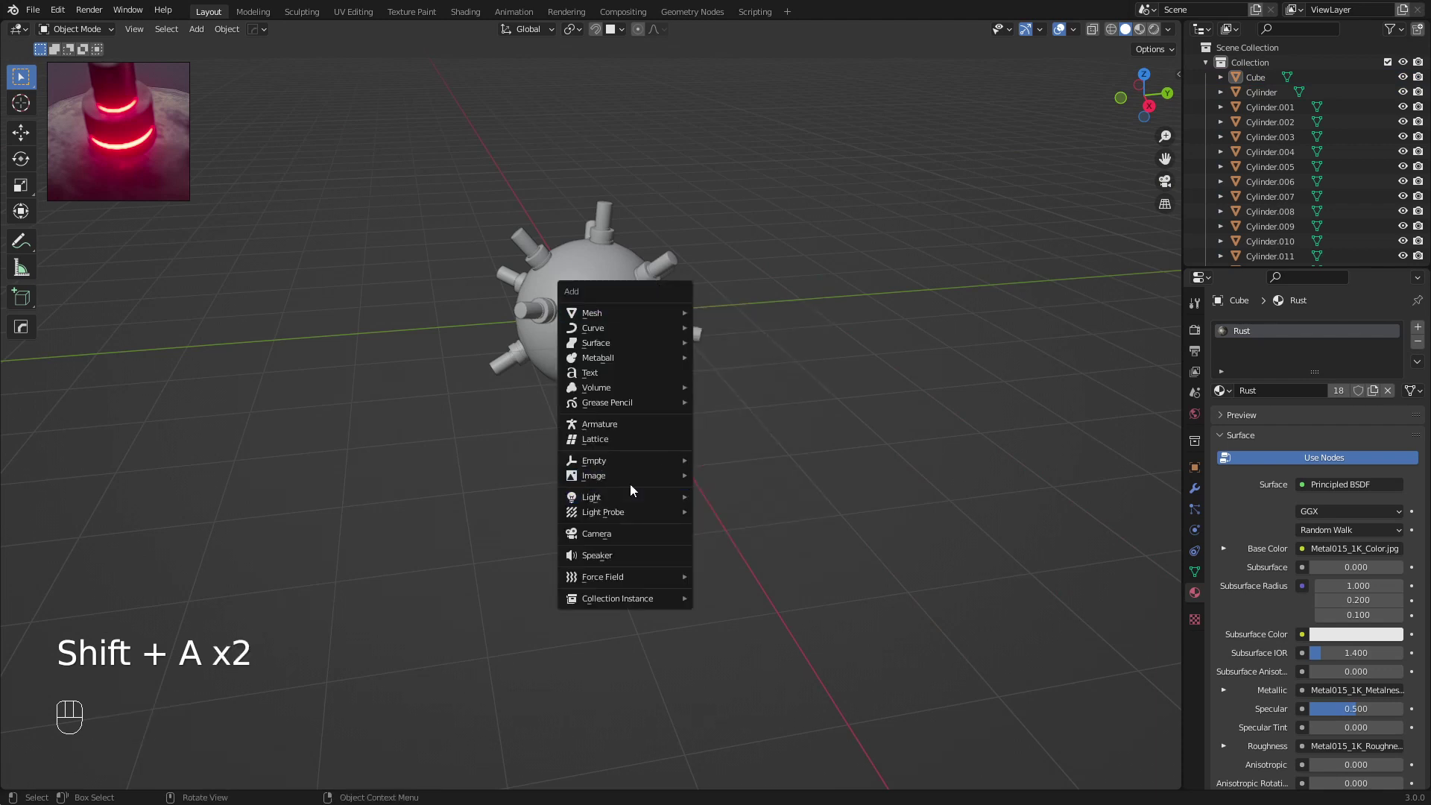
{"action": "left_click", "coordinate": [620, 534]}
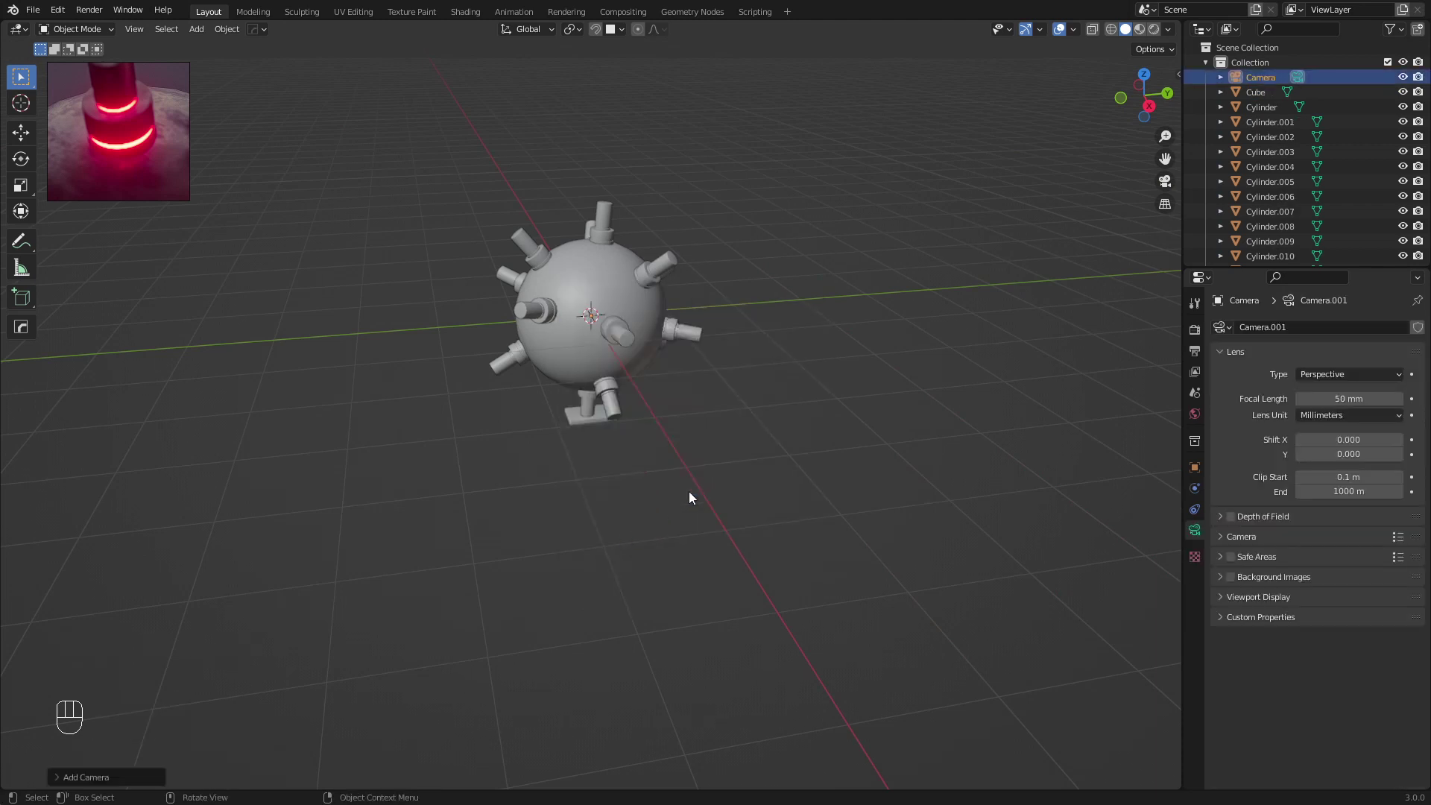
Look through the new camera and lock it to the view
{"action": "key", "text": "KP_0"}
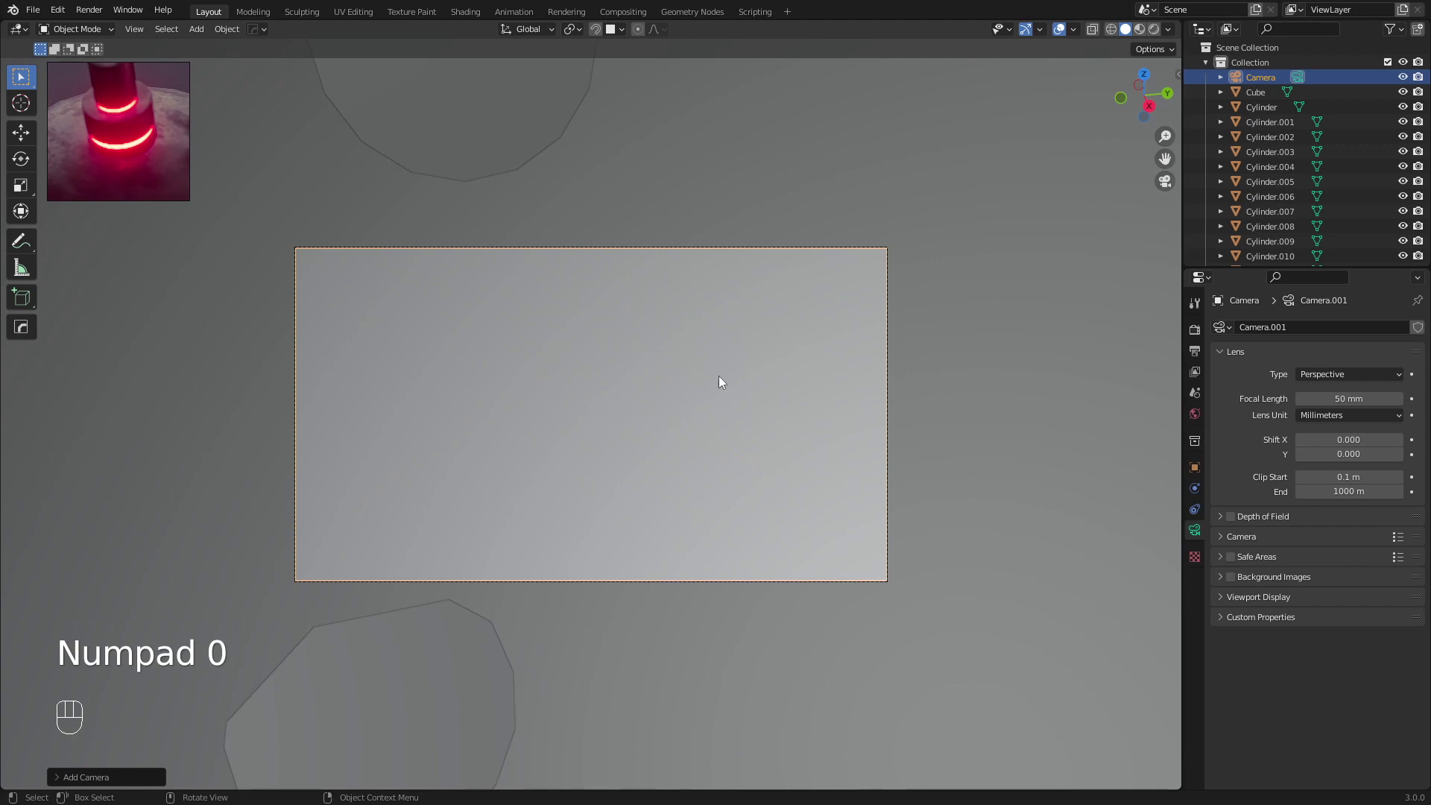
{"action": "key", "text": "n"}
{"action": "left_click", "coordinate": [1172, 139]}
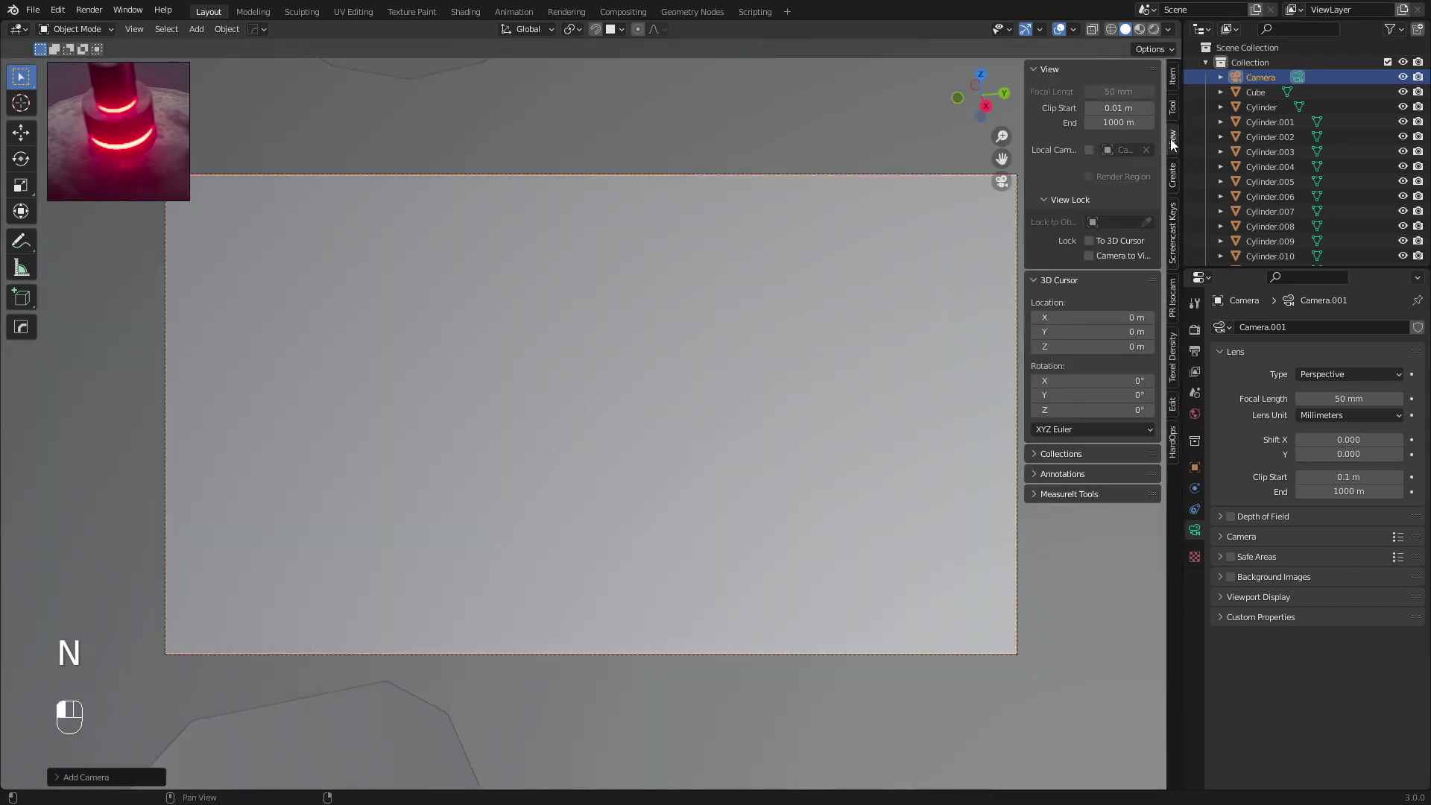
{"action": "left_click", "coordinate": [1089, 256]}
Frame the whole spiked sphere and plate in the camera, and release the camera-to-view lock
{"action": "scroll", "coordinate": [738, 352], "scroll_direction": "down", "scroll_amount": 6}
{"action": "middle_click_drag", "start_coordinate": [731, 352], "coordinate": [673, 368]}
{"action": "scroll", "coordinate": [686, 365], "scroll_direction": "down", "scroll_amount": 2}
{"action": "scroll", "coordinate": [638, 365], "scroll_direction": "up", "scroll_amount": 1}
{"action": "scroll", "coordinate": [635, 366], "scroll_direction": "down", "scroll_amount": 3}
{"action": "scroll", "coordinate": [641, 349], "scroll_direction": "up", "scroll_amount": 2}
{"action": "scroll", "coordinate": [670, 362], "scroll_direction": "down", "scroll_amount": 1}
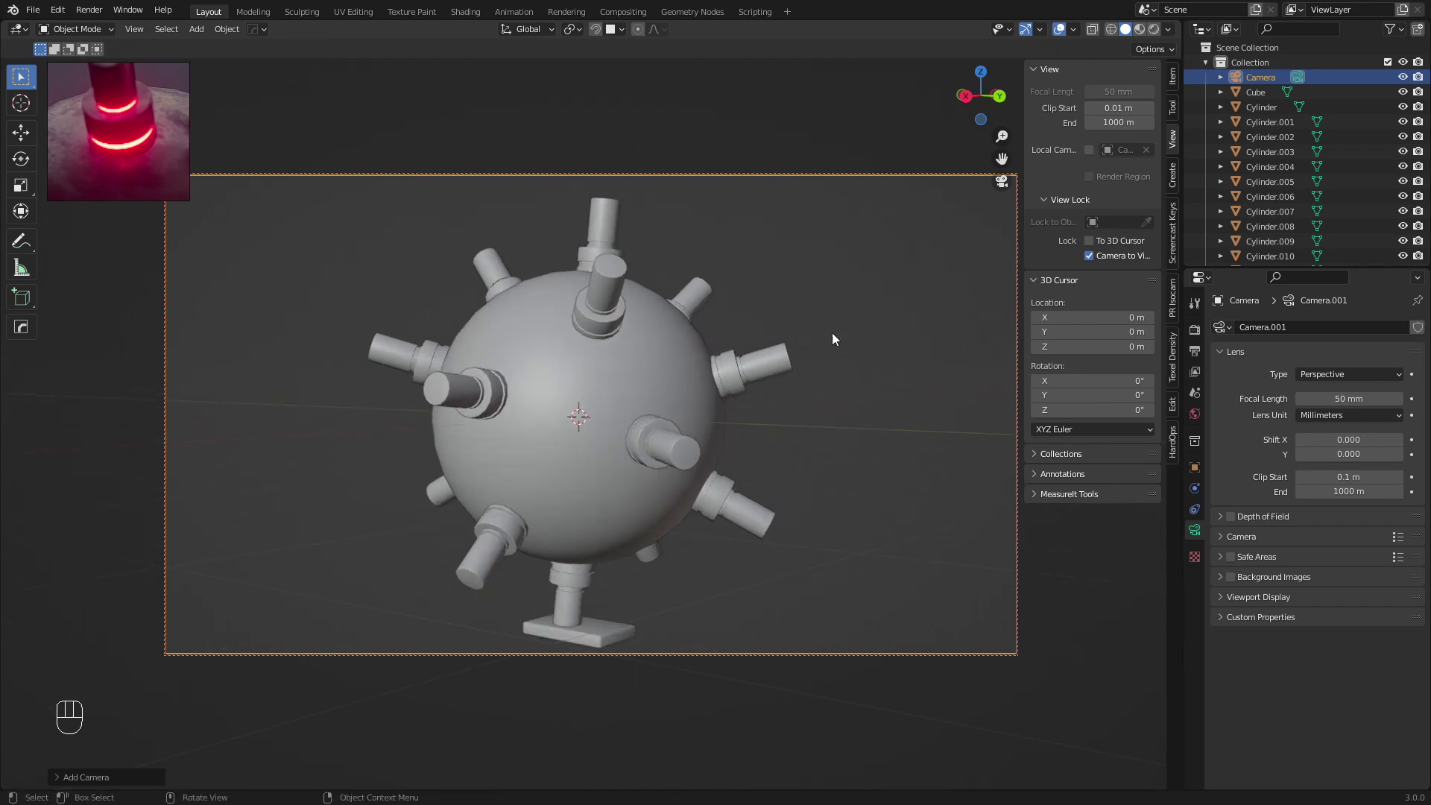
{"action": "left_click", "coordinate": [1100, 257]}
Delete the cylinder at the bottom of the sphere, directly above the plate
{"action": "left_click", "coordinate": [567, 589]}
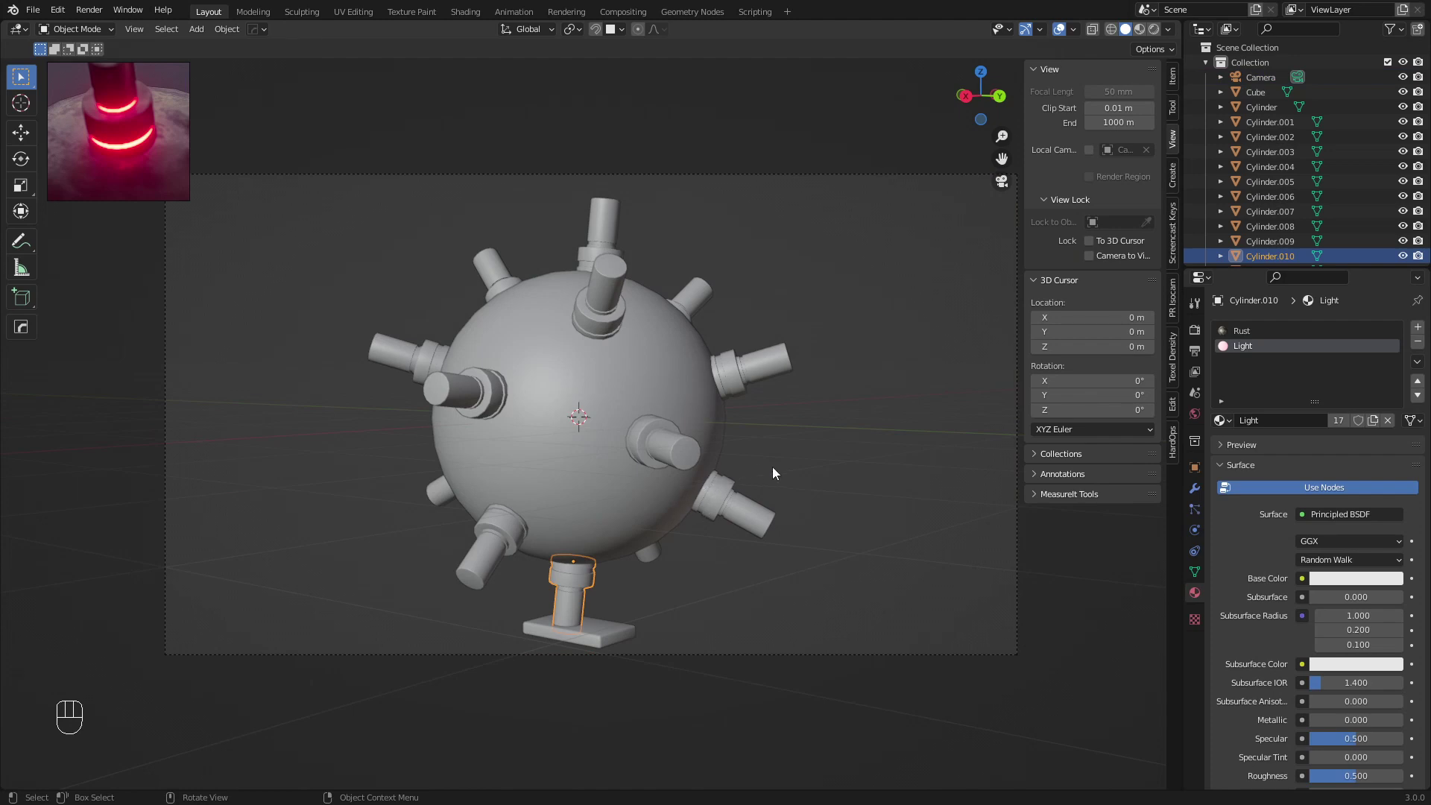
{"action": "key", "text": "x"}
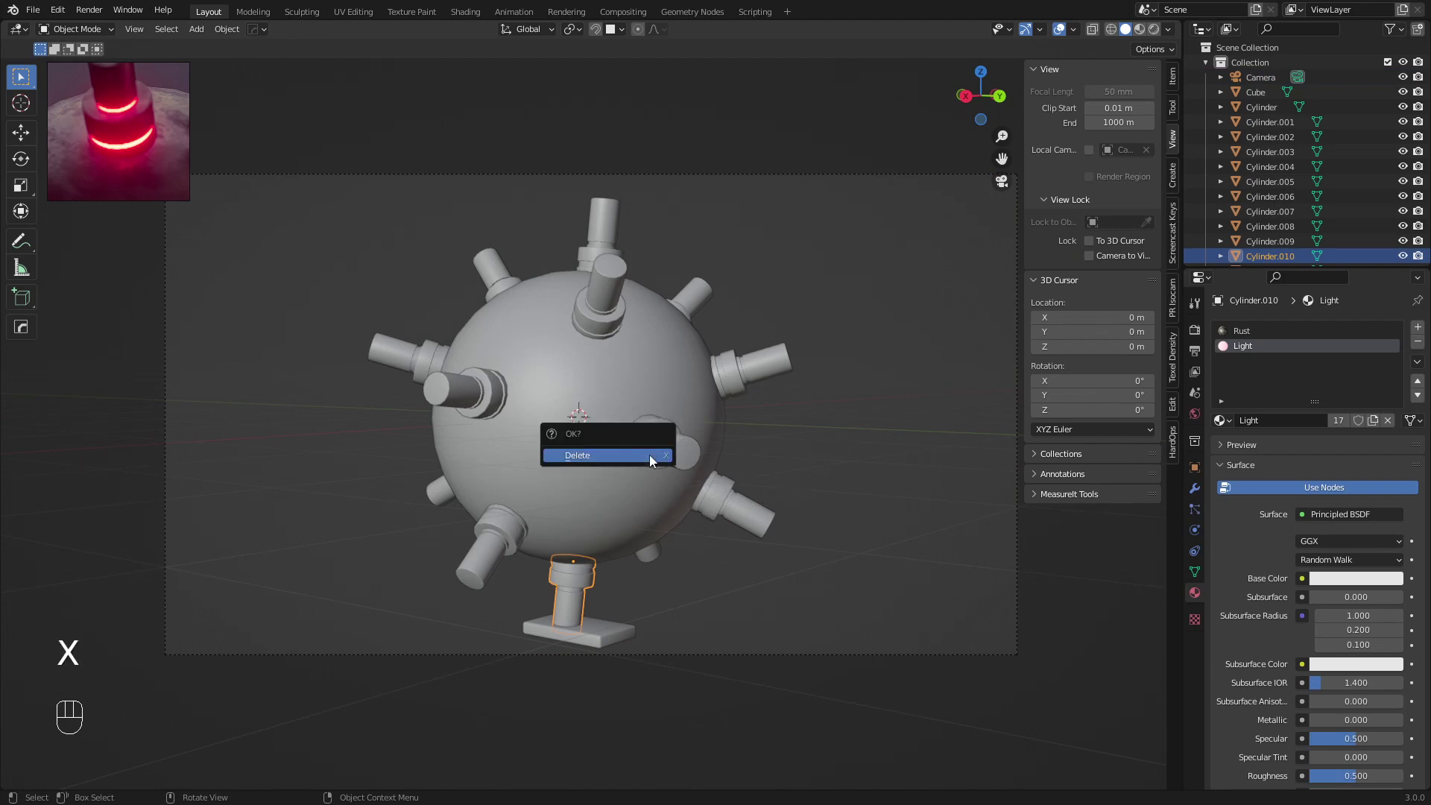
{"action": "middle_click_drag", "start_coordinate": [668, 562], "coordinate": [668, 382]}
{"action": "key", "text": "x"}
{"action": "left_click", "coordinate": [668, 382]}
{"action": "middle_click_drag", "start_coordinate": [688, 331], "coordinate": [699, 370]}
Move the plate up along Z until it touches the underside of the sphere, checking it from the camera
{"action": "left_click", "coordinate": [612, 387]}
{"action": "key", "text": "KP_0"}
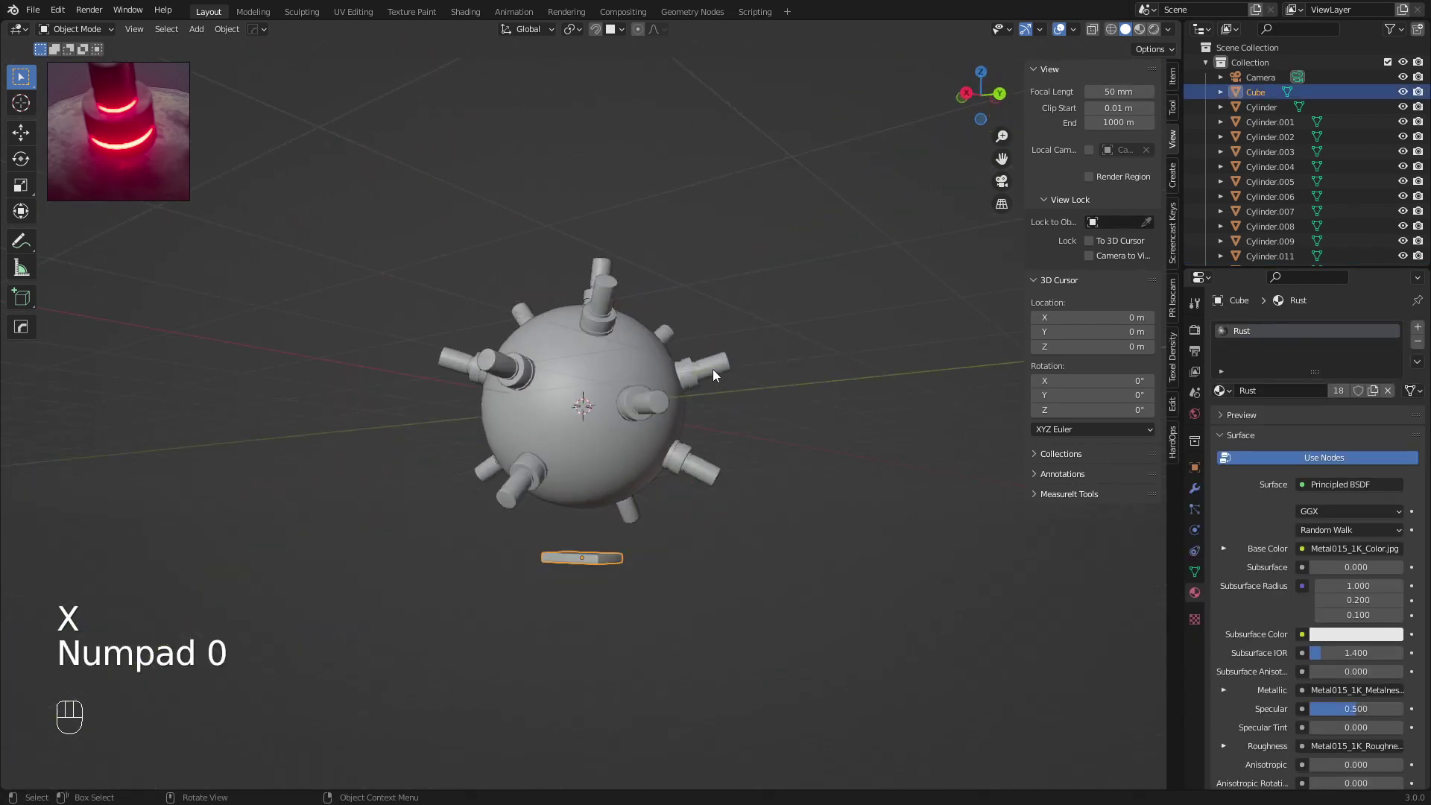
{"action": "key", "text": "g"}
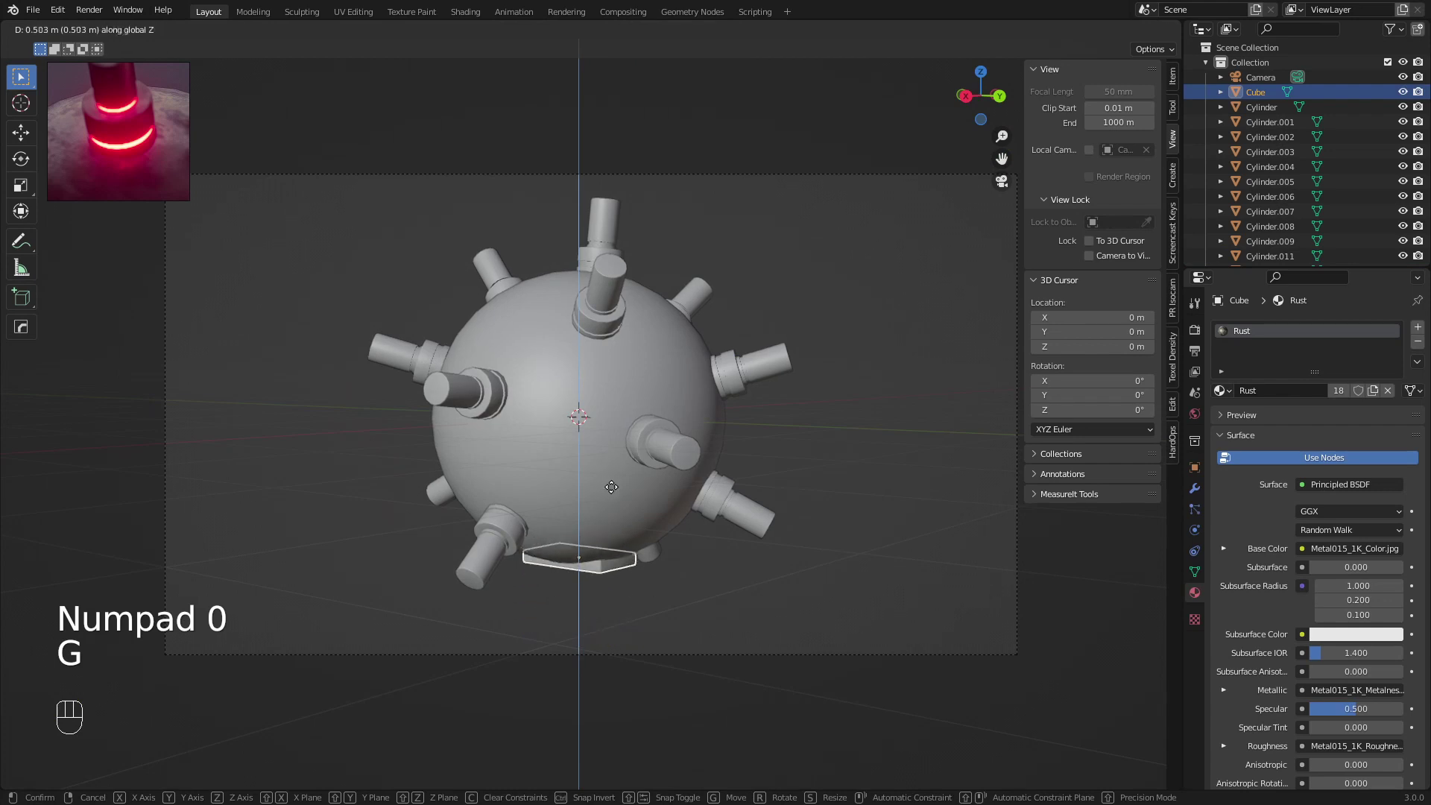
{"action": "left_click", "coordinate": [711, 558]}
Scale the plate down and rotate it about Z so its long side faces the camera
{"action": "key", "text": "s"}
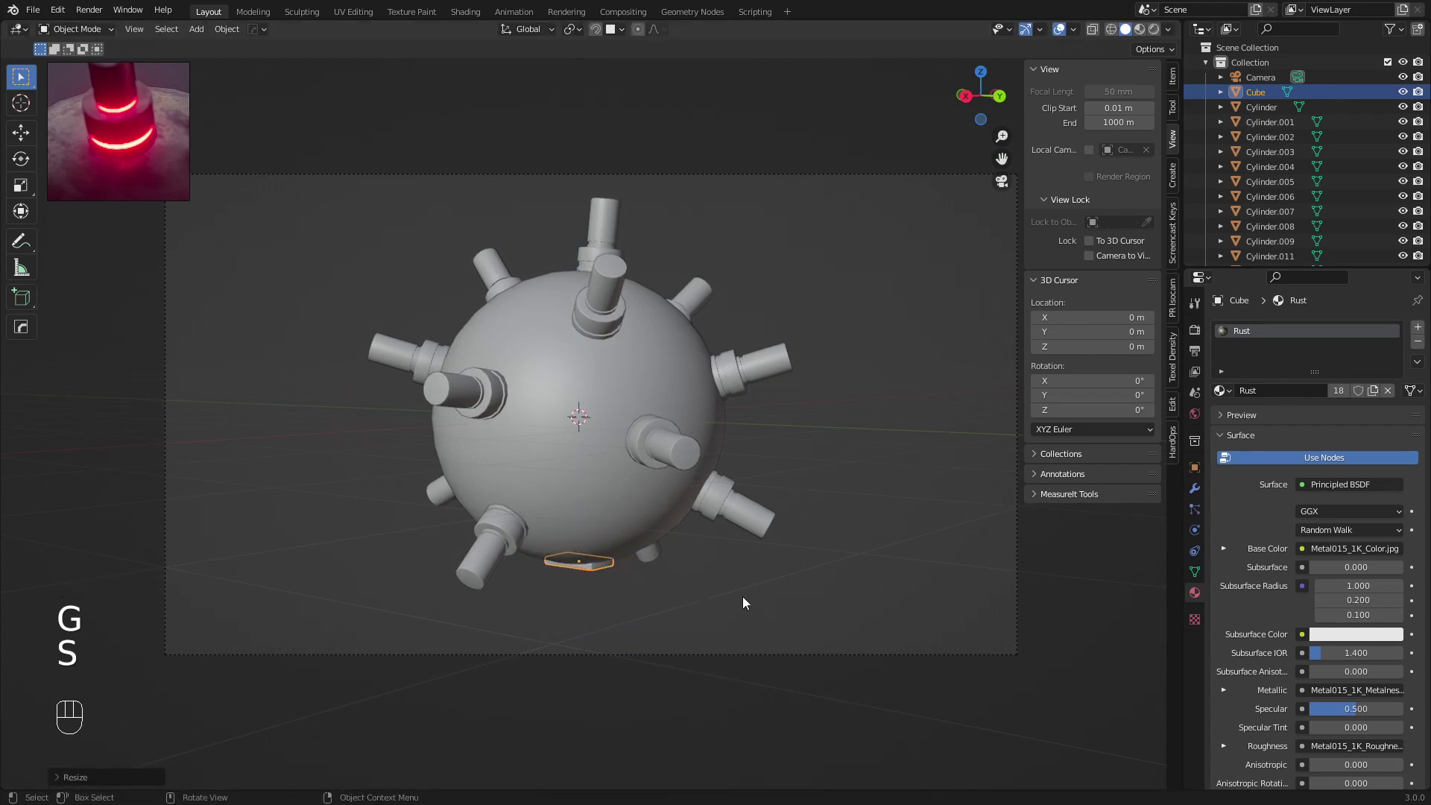
{"action": "left_click", "coordinate": [743, 596]}
{"action": "key", "text": "r"}
{"action": "key", "text": "z"}
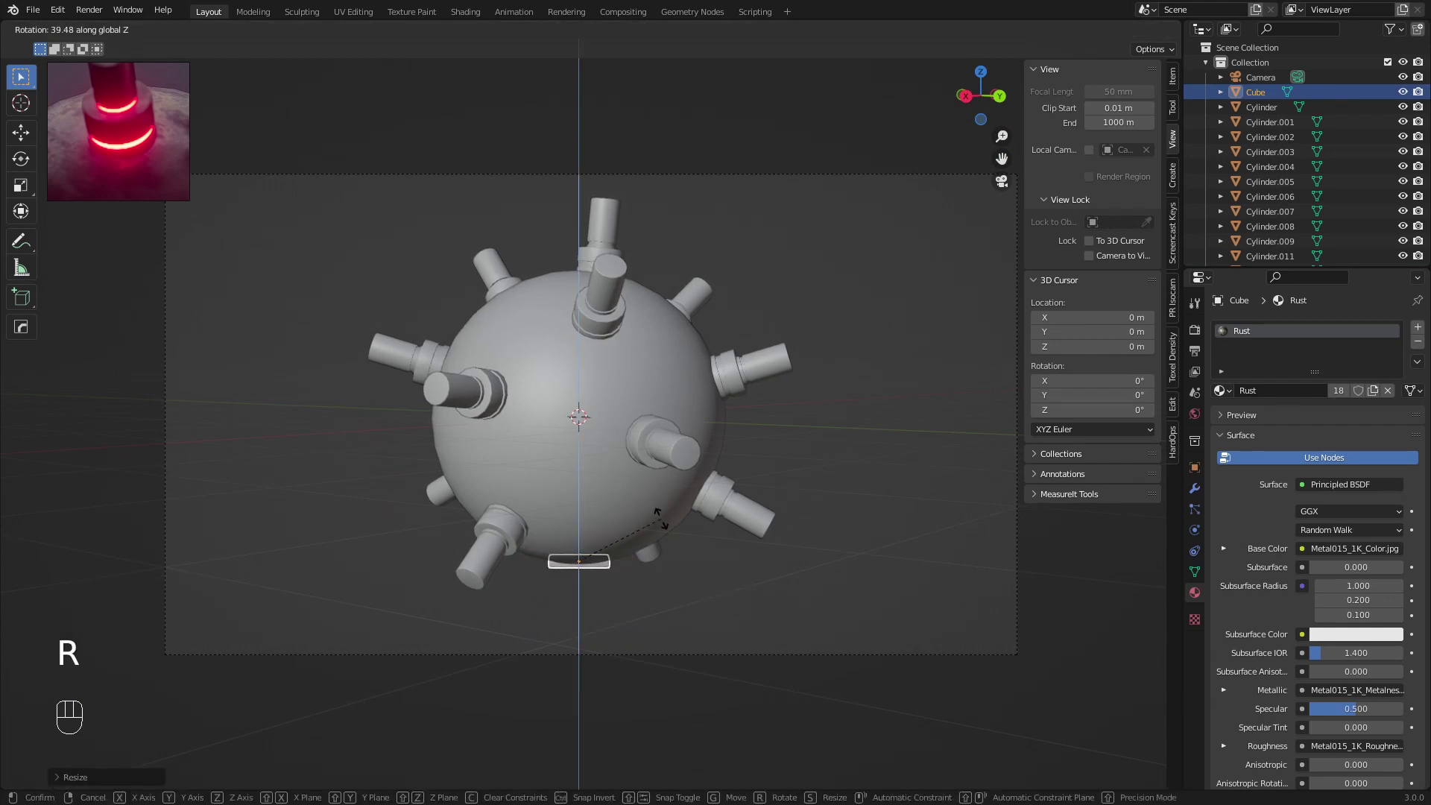
{"action": "left_click", "coordinate": [705, 559]}
{"action": "key", "text": "a"}
{"action": "key", "text": "a"}
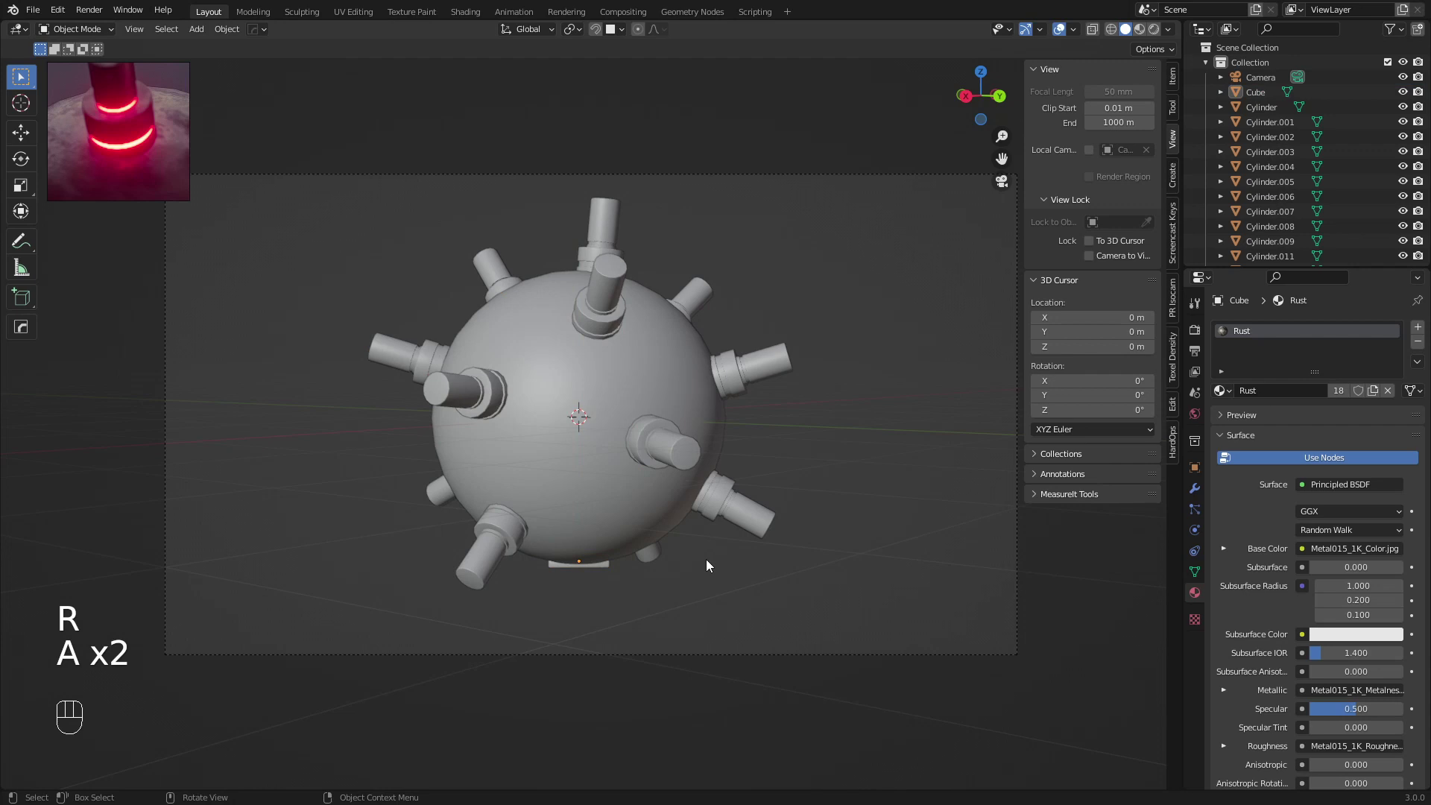
Apply the resized plate's transform and clear the selection
{"action": "left_click", "coordinate": [610, 565]}
{"action": "key", "text": "a"}
{"action": "key", "text": "a"}
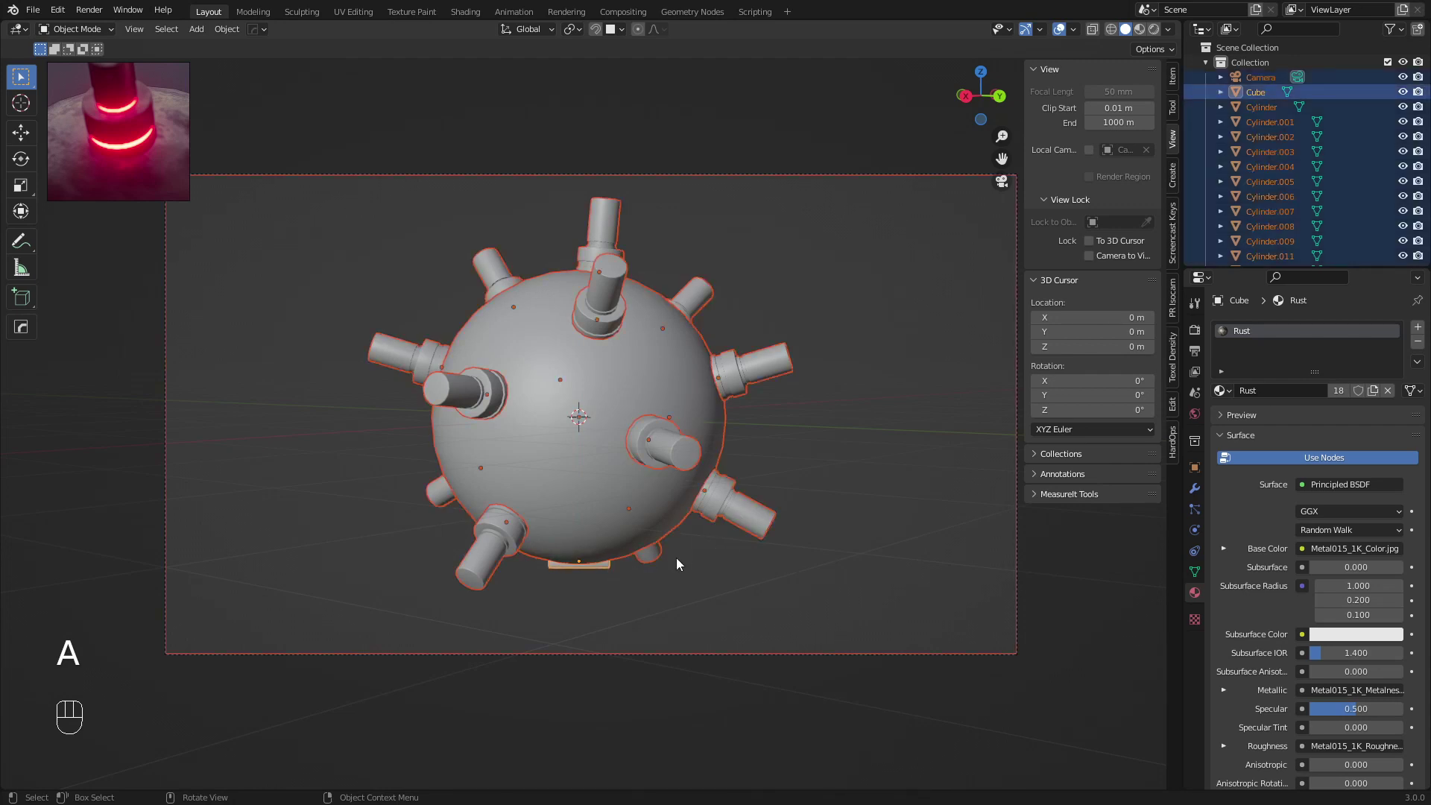
{"action": "middle_click_drag", "start_coordinate": [676, 558], "coordinate": [600, 468]}
{"action": "scroll", "coordinate": [610, 415], "scroll_direction": "up", "scroll_amount": 3}
{"action": "left_click", "coordinate": [610, 391]}
{"action": "key", "text": "ctrl+a"}
{"action": "left_click", "coordinate": [610, 390]}
{"action": "key", "text": "a"}
{"action": "key", "text": "a"}
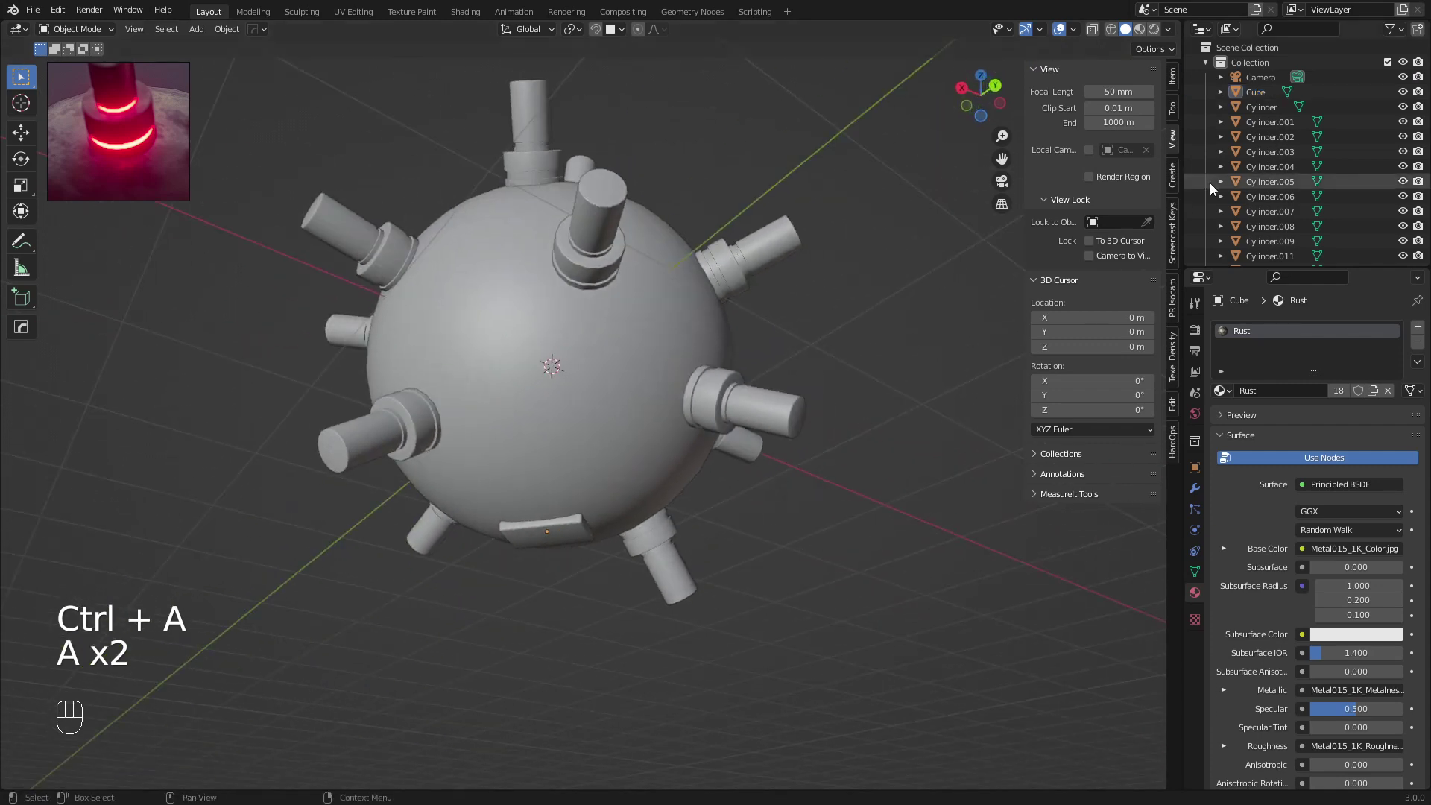
Take the camera out of the object collection, rename that collection as Mine, and collapse it
{"action": "scroll", "coordinate": [557, 425], "scroll_direction": "down", "scroll_amount": 2}
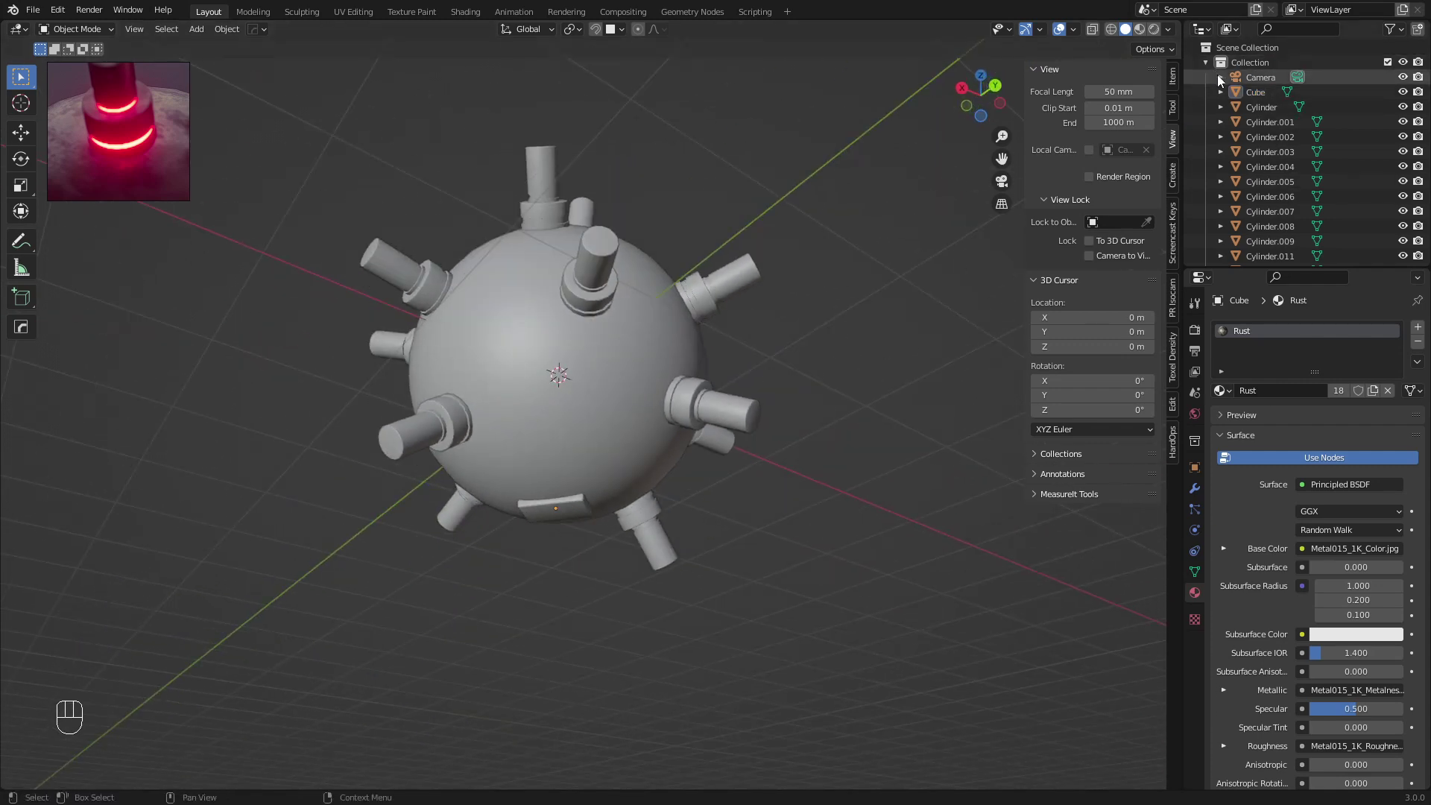
{"action": "left_click_drag", "start_coordinate": [1256, 79], "coordinate": [1240, 47]}
{"action": "double_click", "coordinate": [1237, 62]}
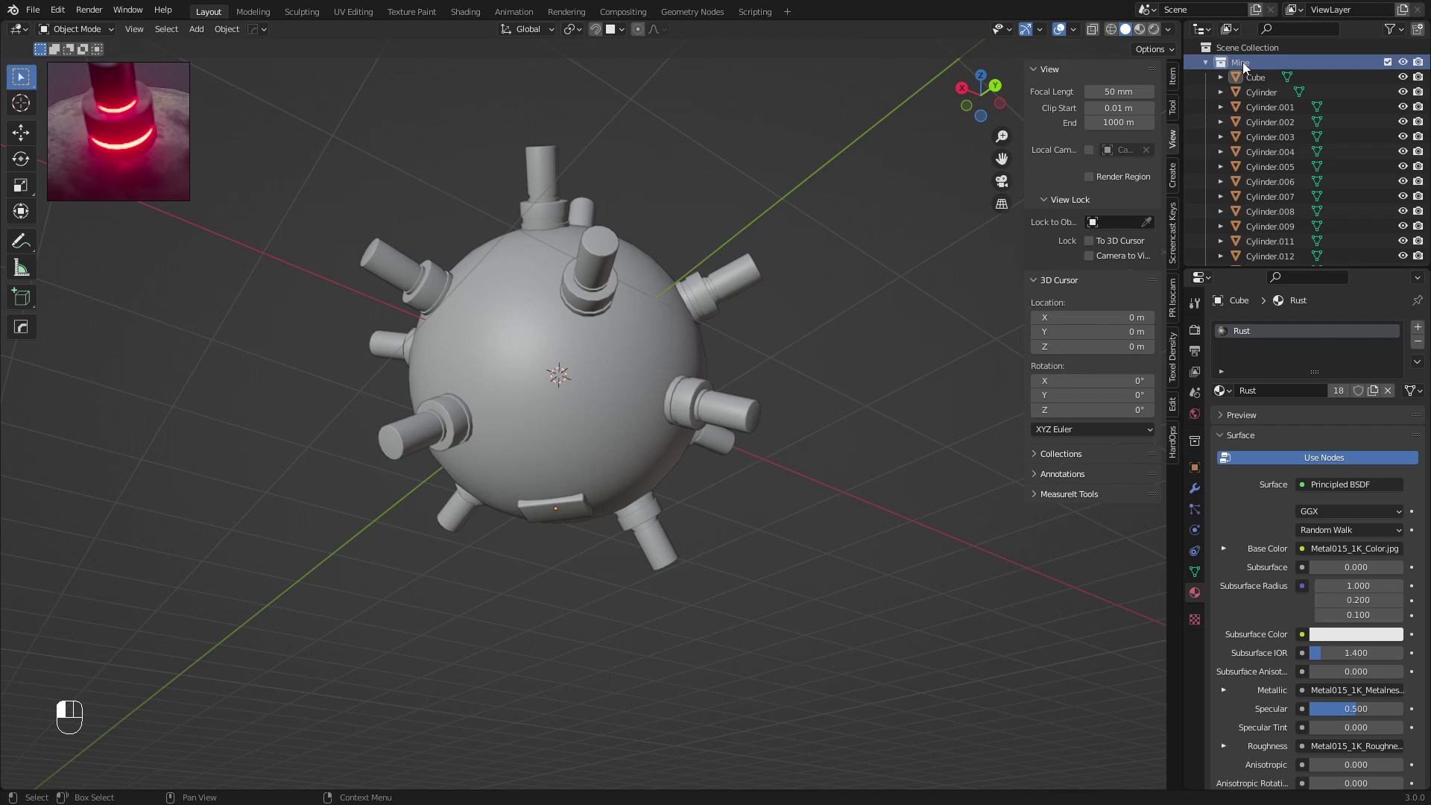
{"action": "left_click", "coordinate": [1206, 62]}
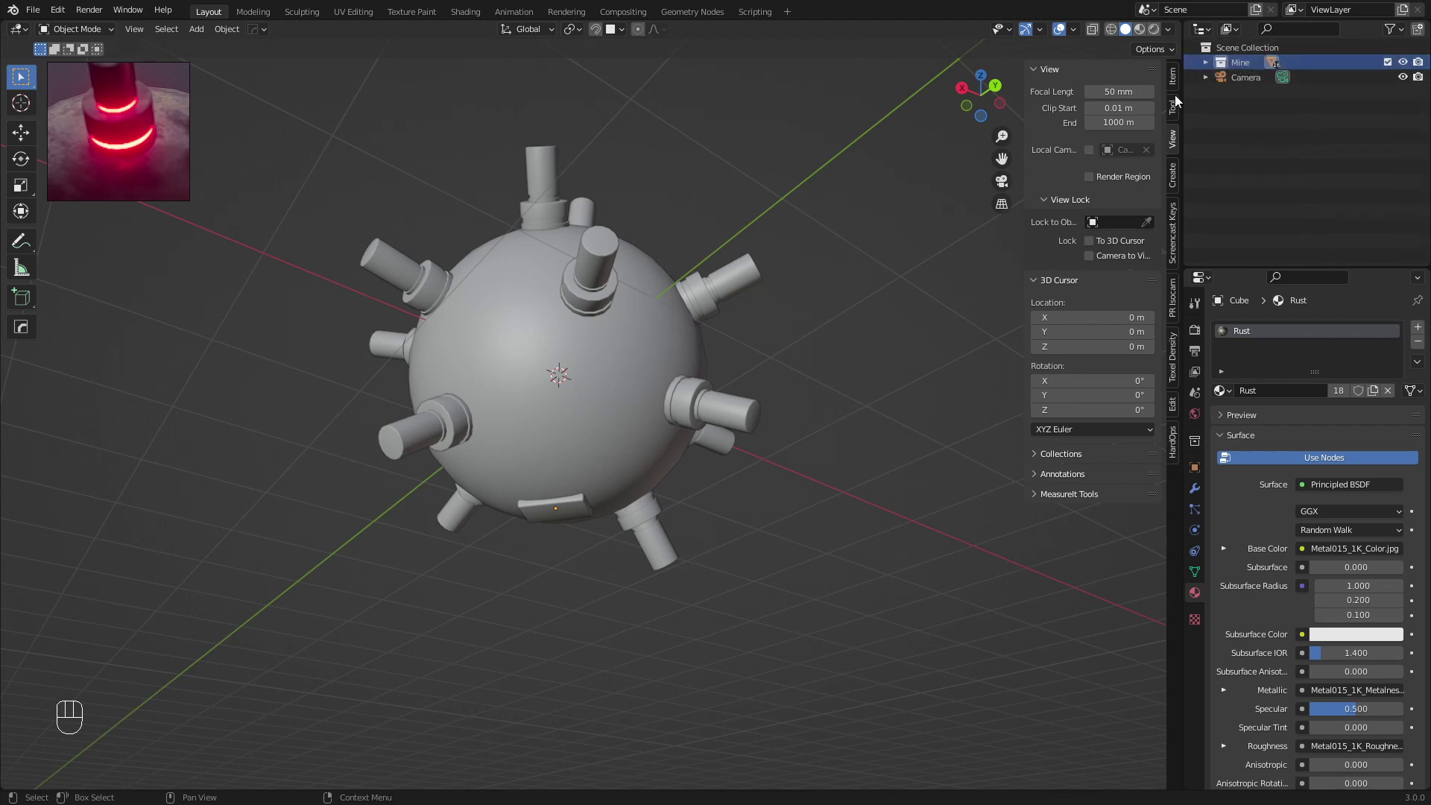
Place the 3D cursor on the plate's underside and add a cylinder with 10 vertices there
{"action": "middle_click_drag", "start_coordinate": [515, 376], "coordinate": [597, 468]}
{"action": "scroll", "coordinate": [579, 489], "scroll_direction": "up", "scroll_amount": 5}
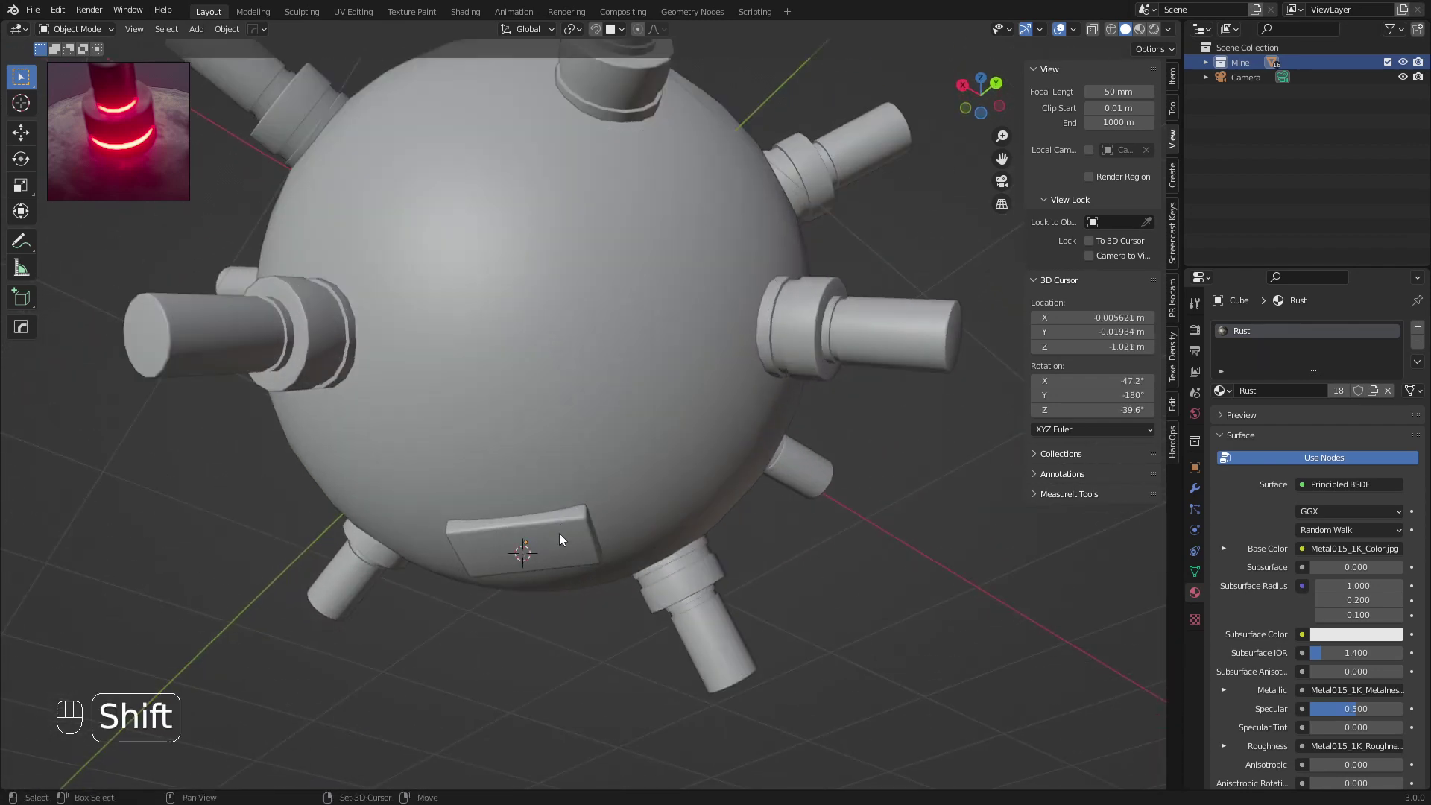
{"action": "key", "text": "shift+a"}
{"action": "mouse_move", "coordinate": [593, 175]}
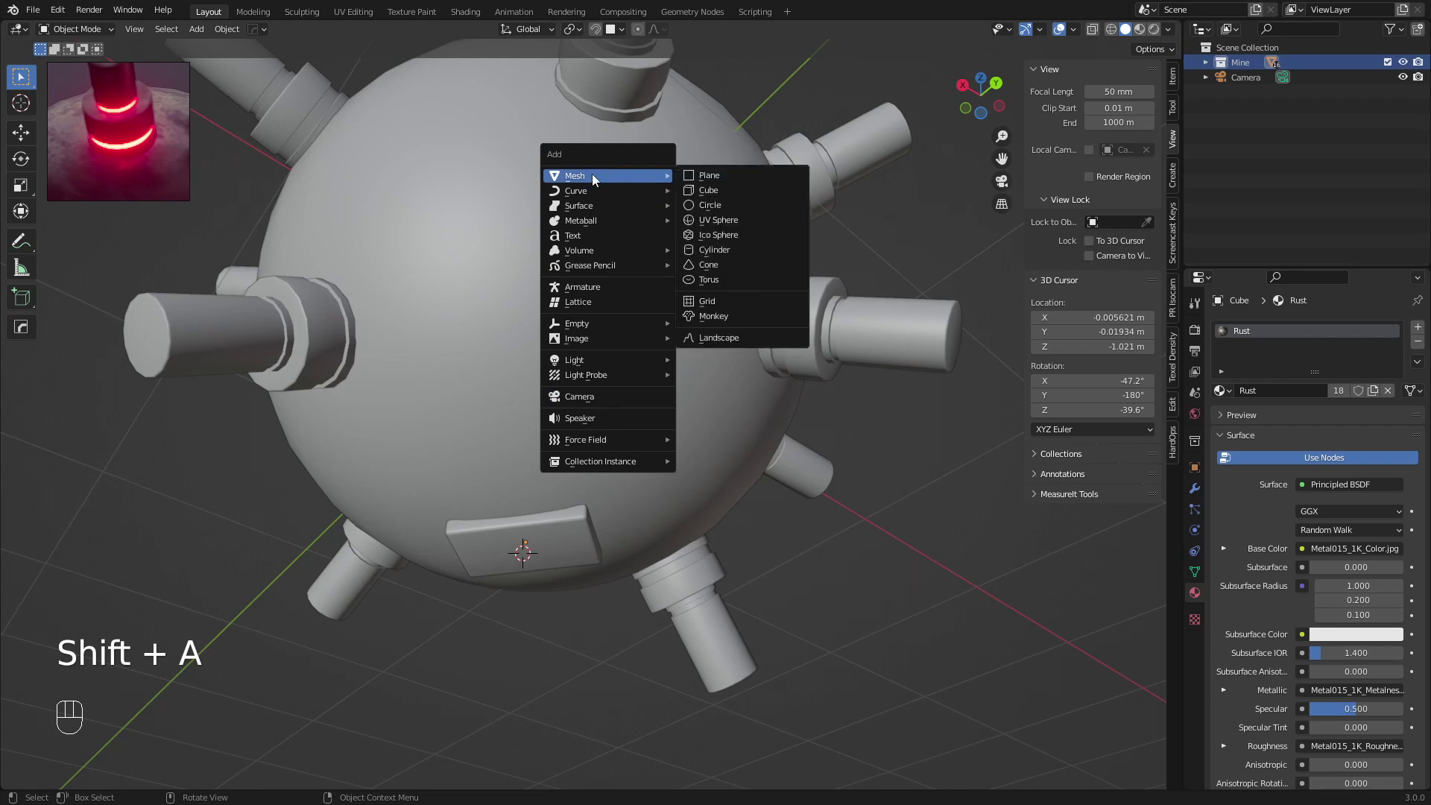
{"action": "left_click", "coordinate": [745, 250]}
{"action": "scroll", "coordinate": [693, 299], "scroll_direction": "down", "scroll_amount": 5}
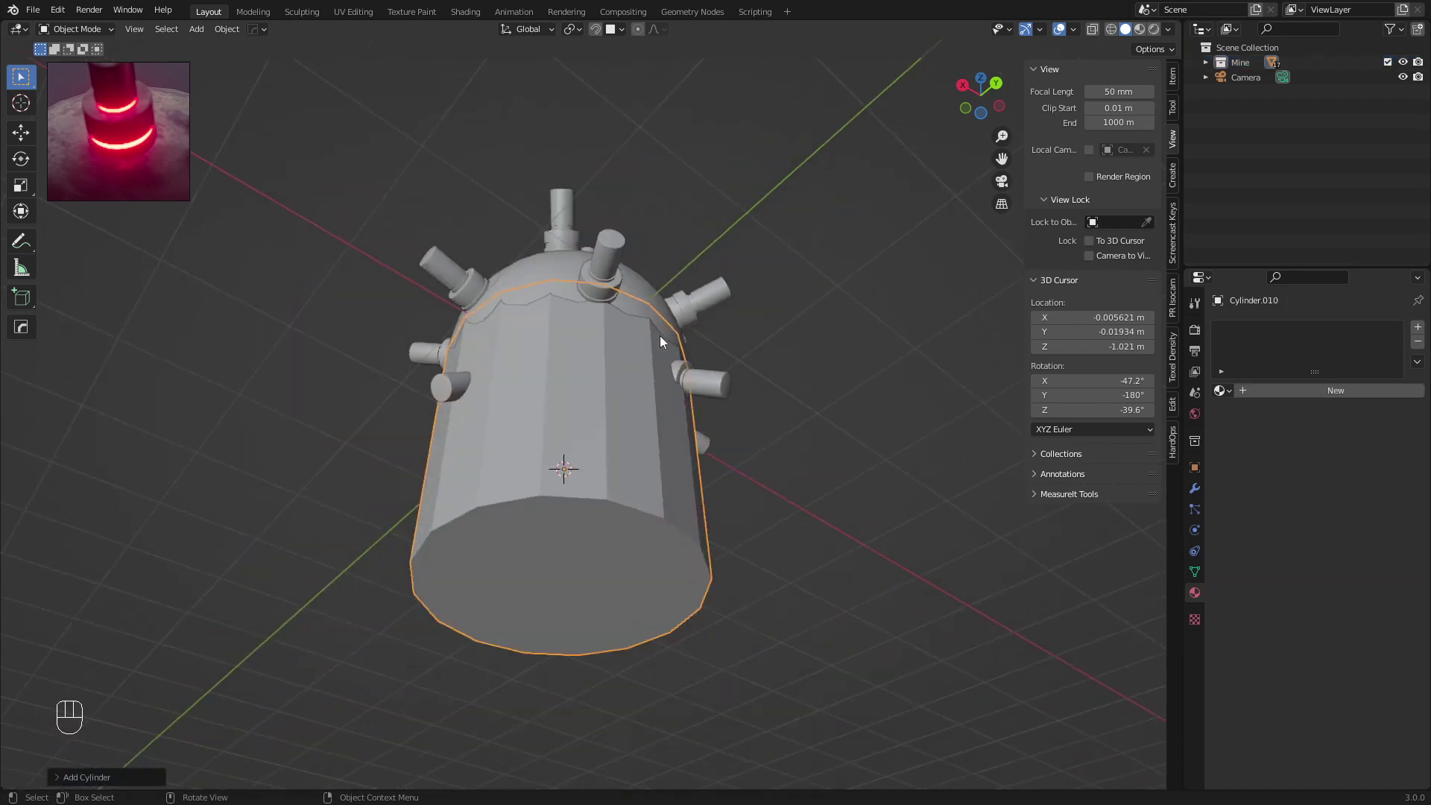
{"action": "middle_click_drag", "start_coordinate": [660, 336], "coordinate": [632, 494]}
{"action": "left_click", "coordinate": [89, 777]}
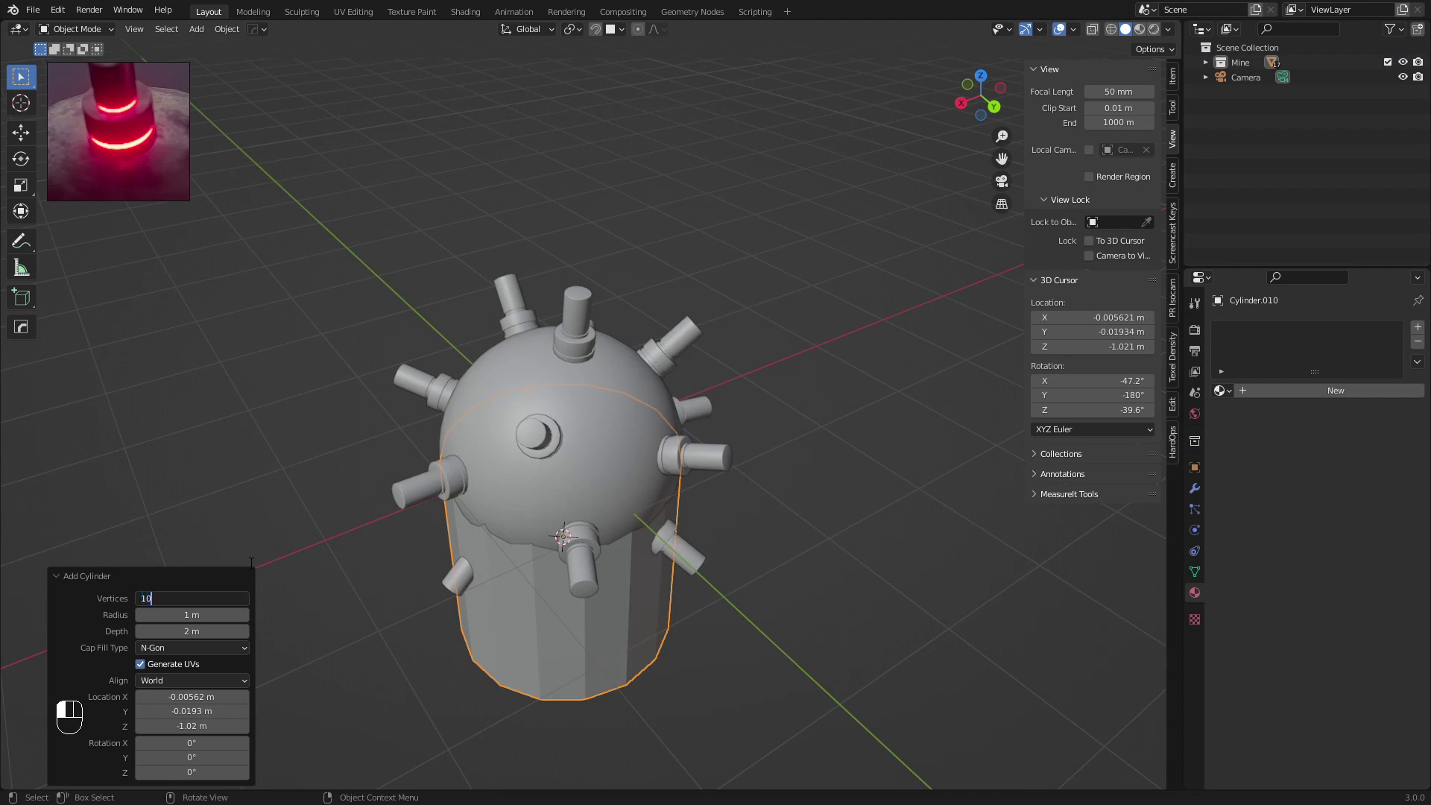
{"action": "key", "text": "Return"}
Scale the new cylinder's mesh to about 0.11 in Edit Mode and isolate the cylinder in local view
{"action": "middle_click_drag", "start_coordinate": [551, 566], "coordinate": [589, 511]}
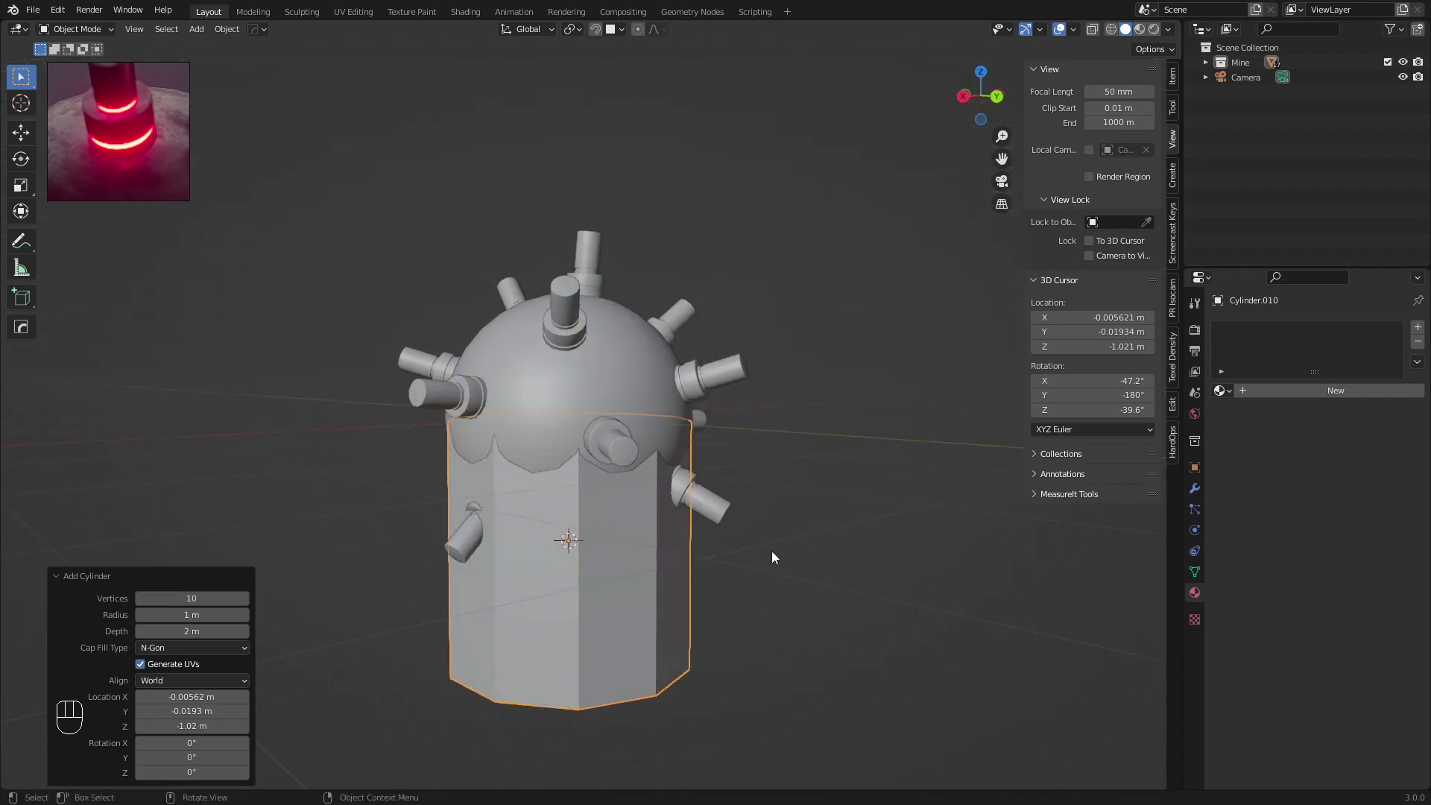
{"action": "key", "text": "Tab"}
{"action": "key", "text": "s"}
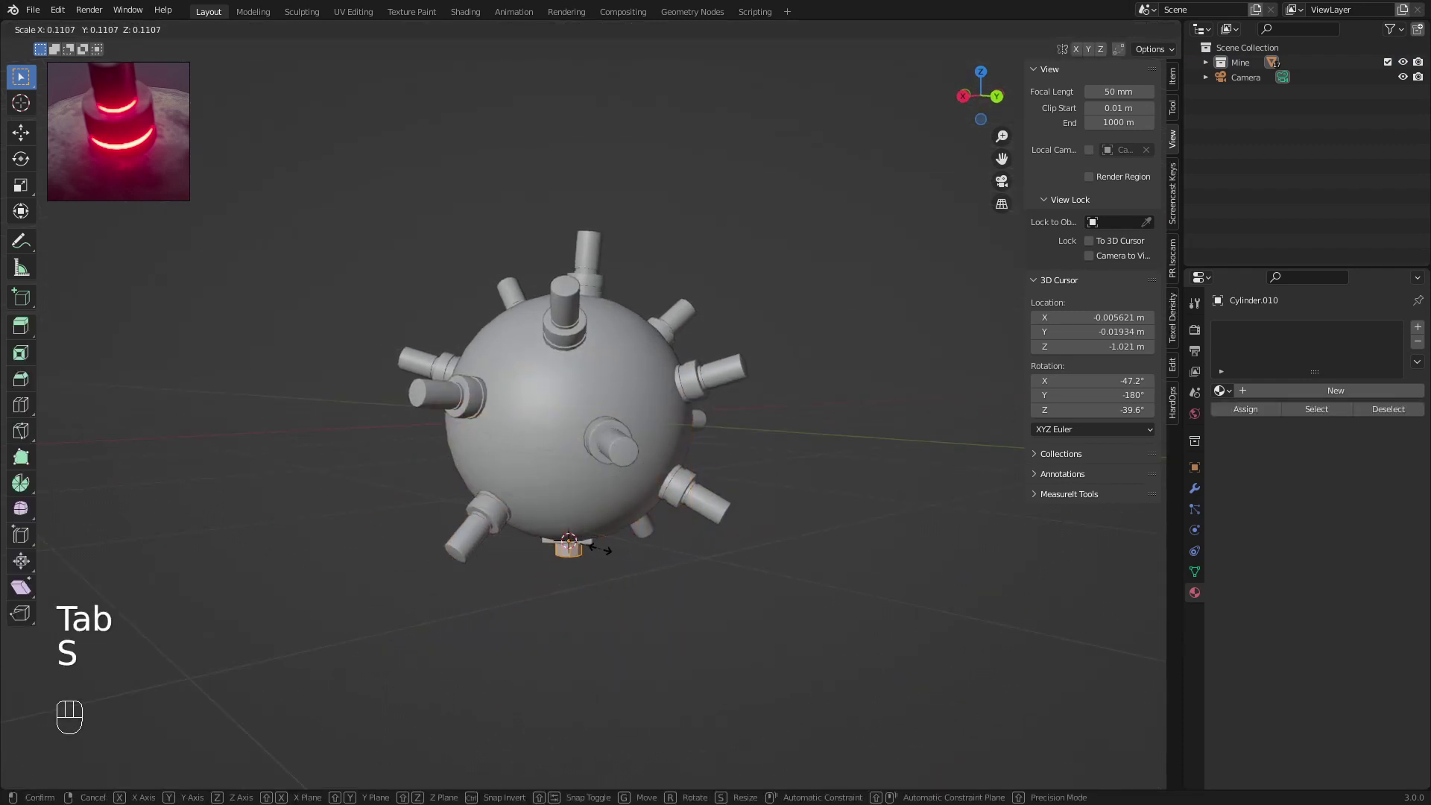
{"action": "left_click", "coordinate": [601, 549]}
{"action": "key", "text": "Tab"}
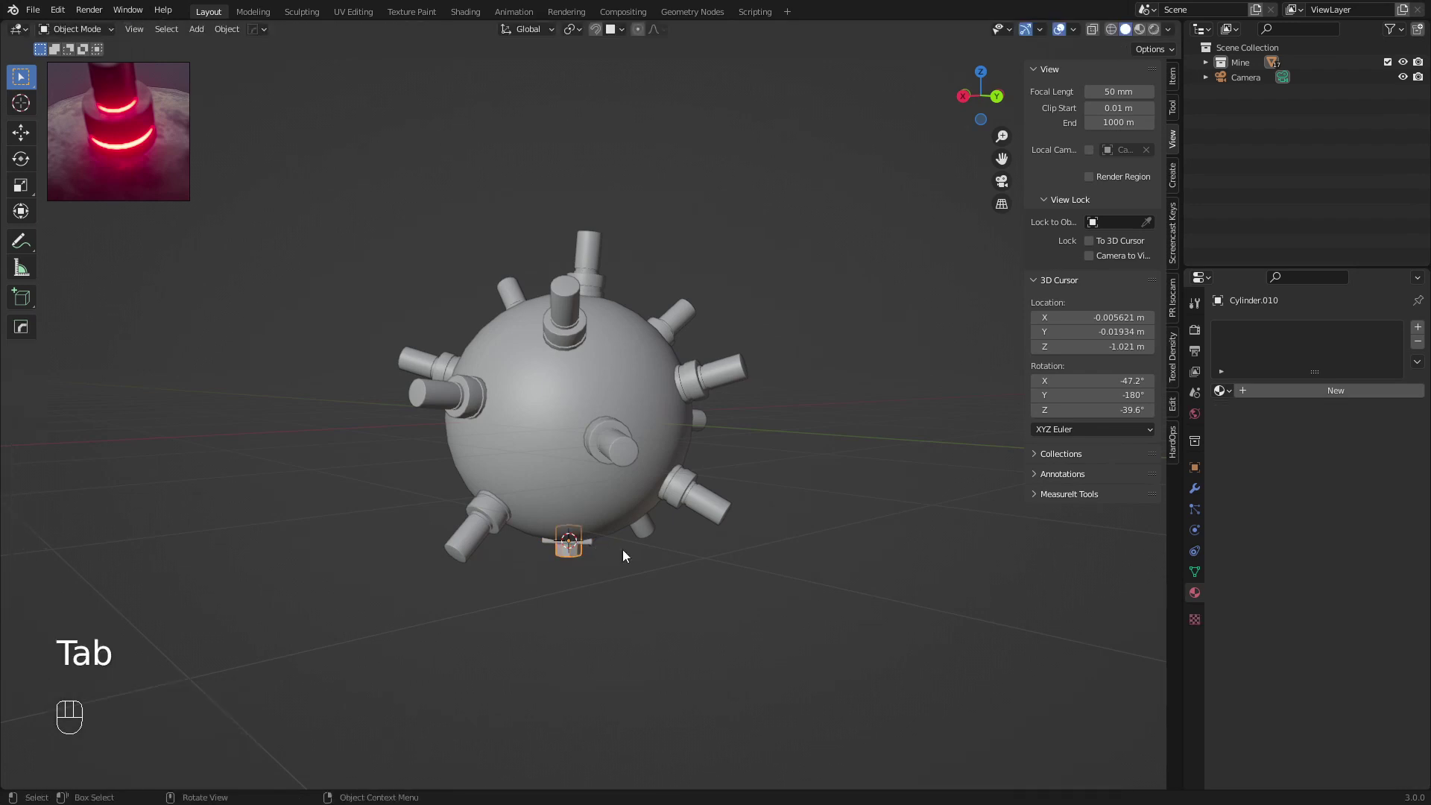
{"action": "key", "text": "KP_Divide"}
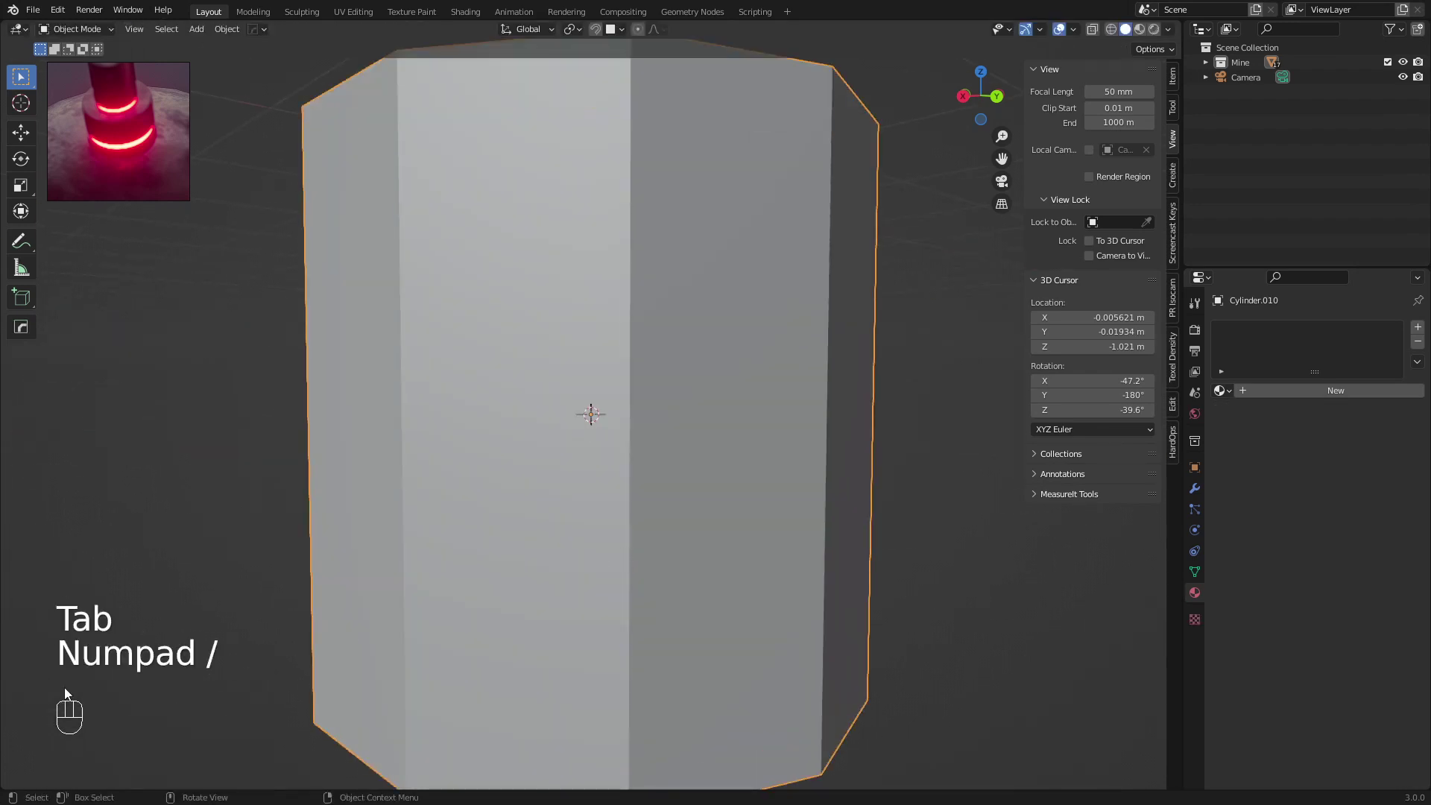
{"action": "scroll", "coordinate": [747, 305], "scroll_direction": "down", "scroll_amount": 3}
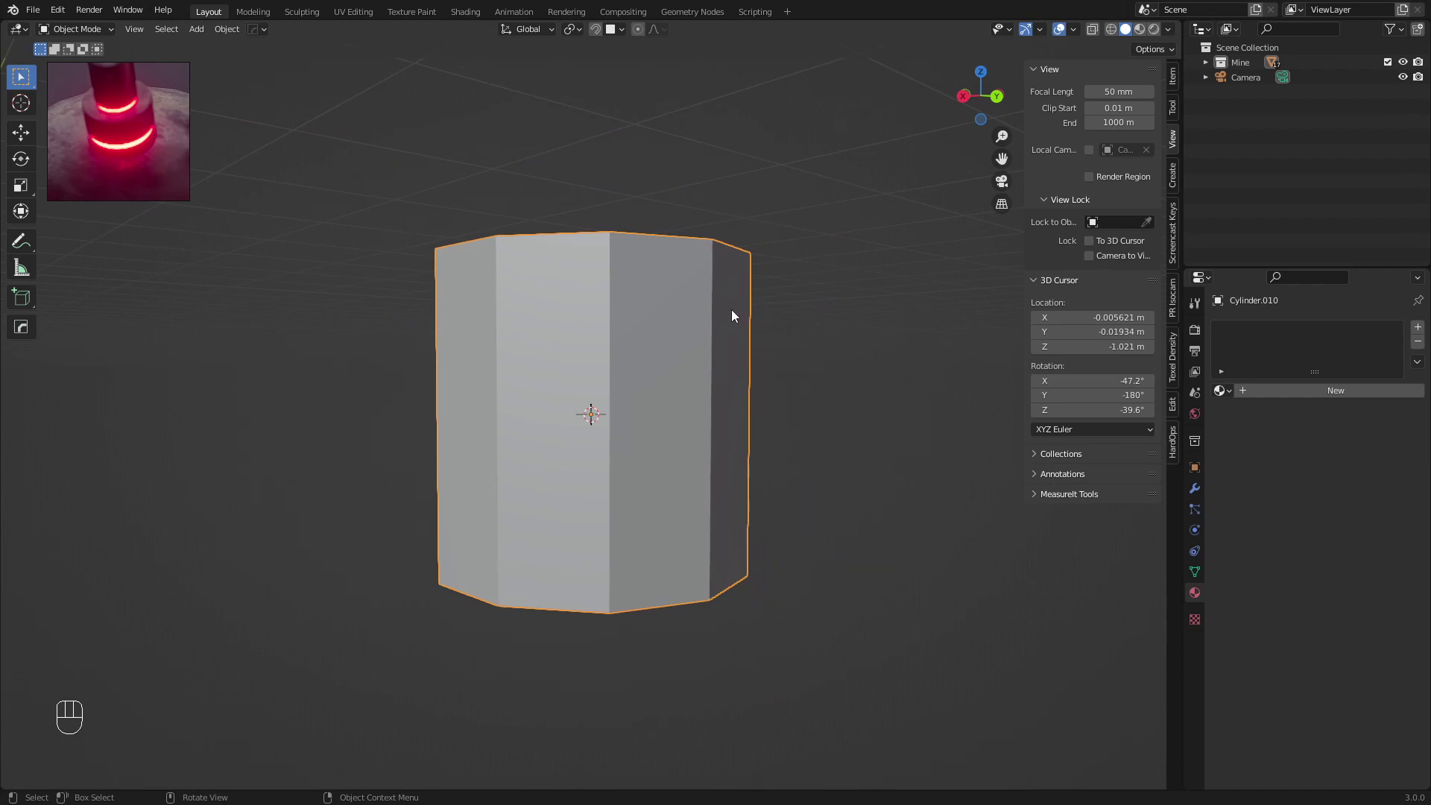
Scale the cylinder's mesh to about 0.359 in X and Y, keeping its height
{"action": "key", "text": "n"}
{"action": "middle_click_drag", "start_coordinate": [709, 316], "coordinate": [708, 350]}
{"action": "key", "text": "Tab"}
{"action": "key", "text": "KP_3"}
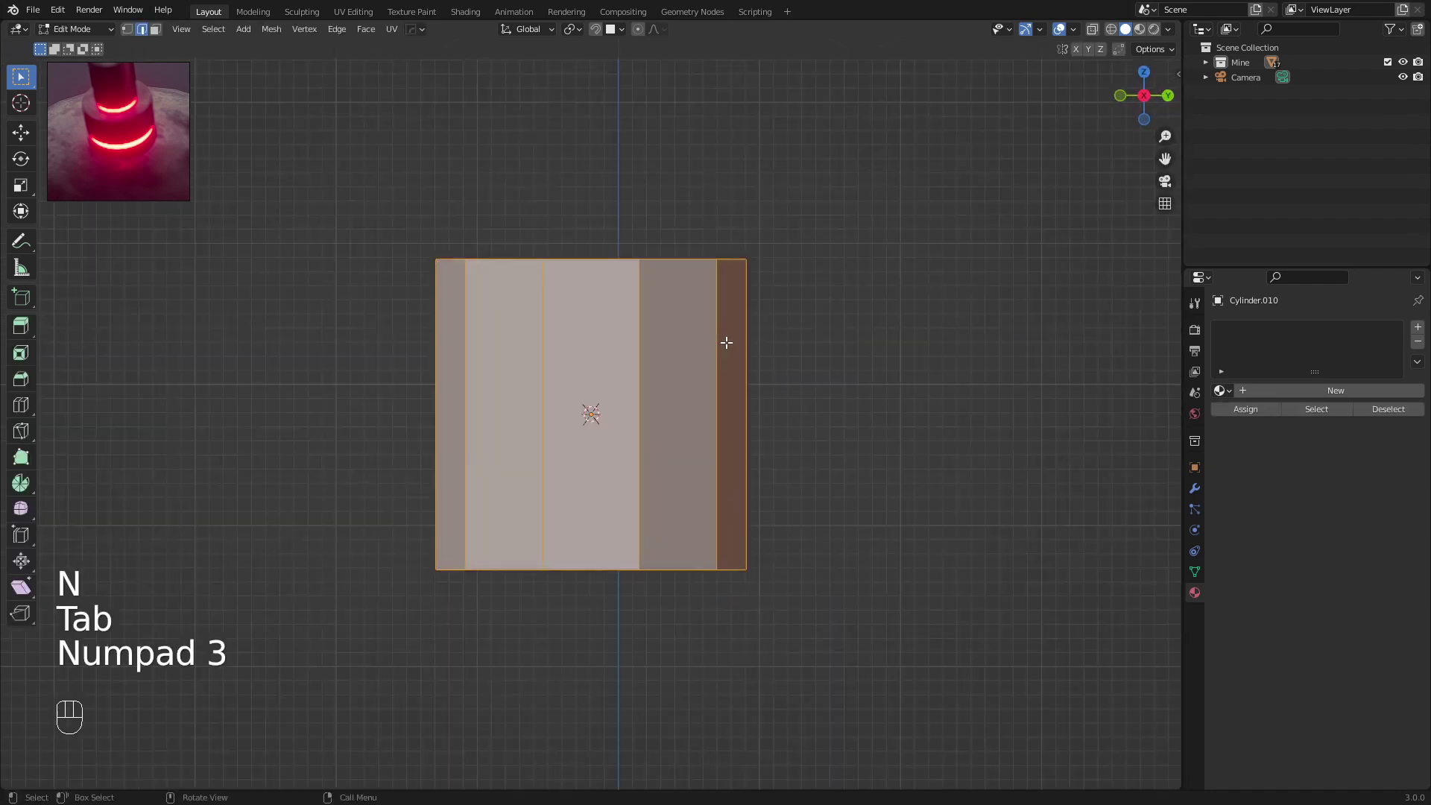
{"action": "key", "text": "s"}
{"action": "key", "text": "shift+z"}
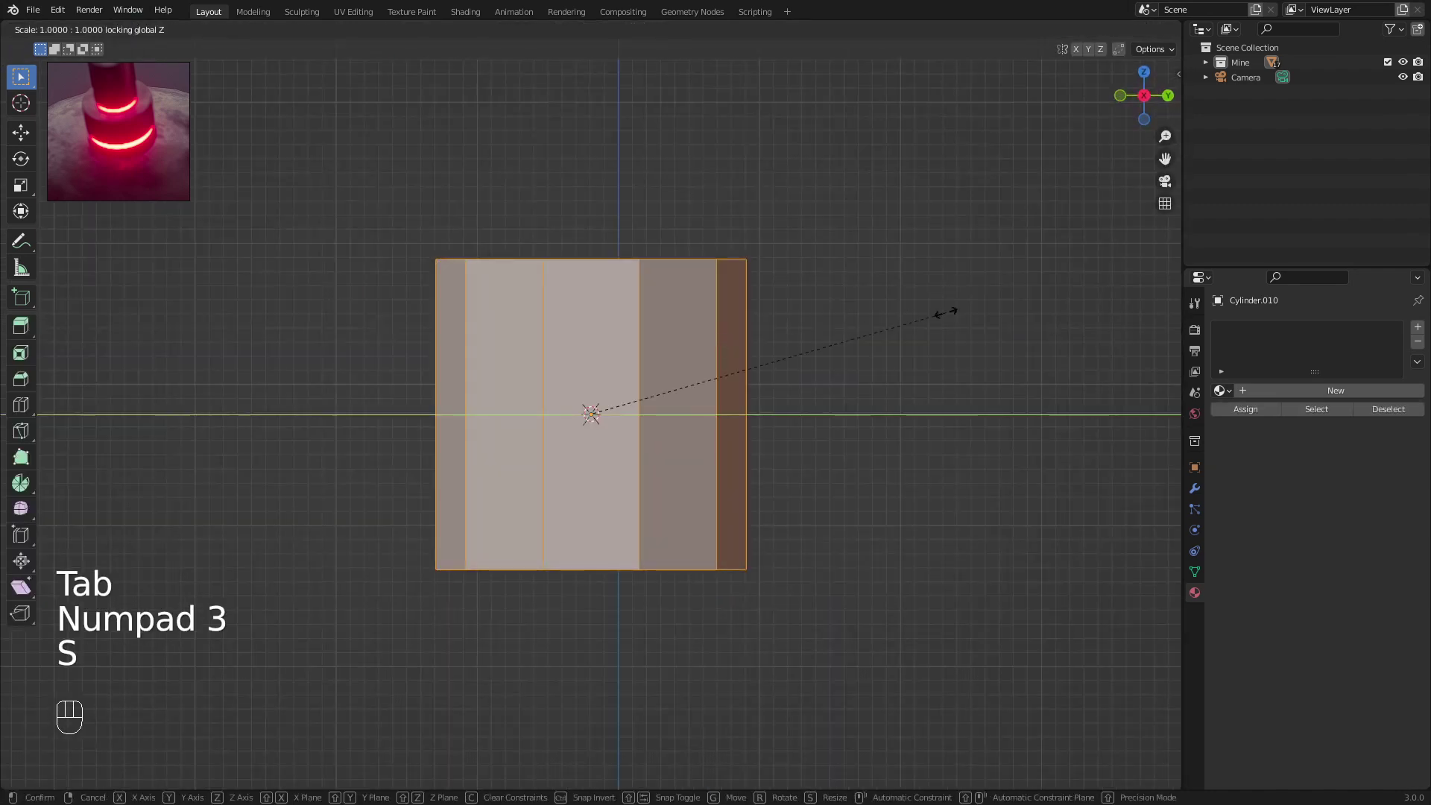
{"action": "left_click", "coordinate": [671, 353]}
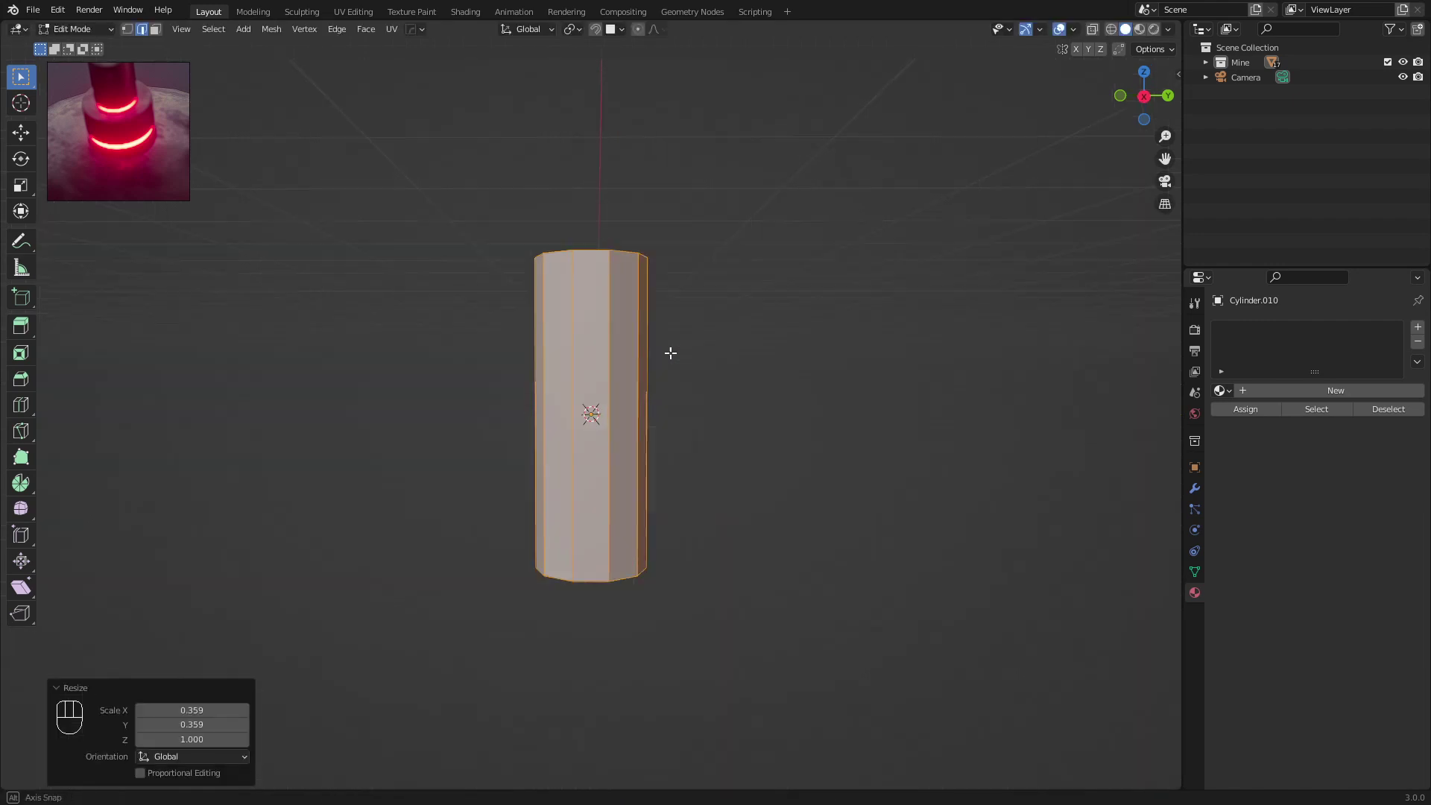
{"action": "middle_click_drag", "start_coordinate": [670, 353], "coordinate": [568, 256]}
Shorten the cylinder by moving its top vertices down along Z in wireframe, and select the bottom vertices
{"action": "key", "text": "KP_3"}
{"action": "key", "text": "z"}
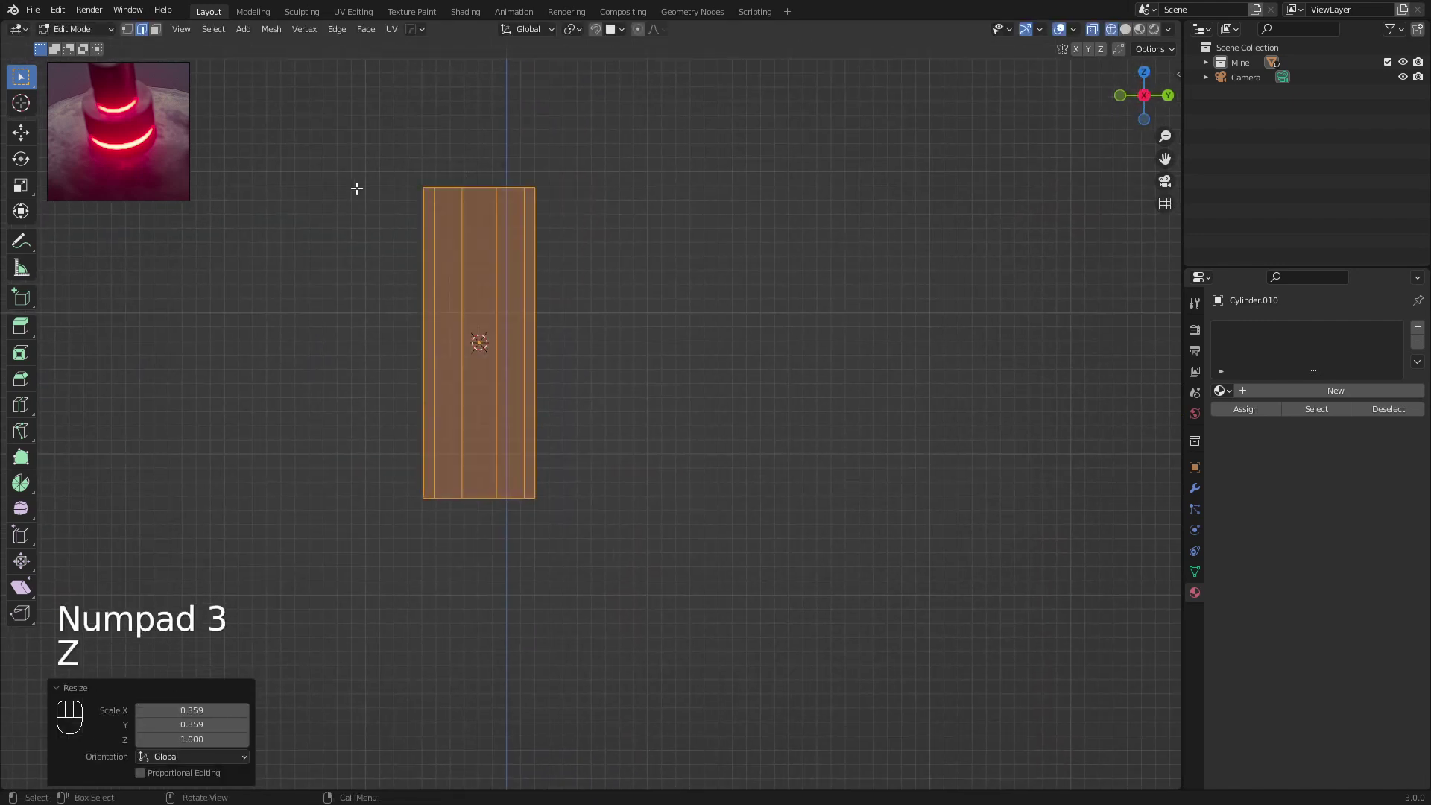
{"action": "key", "text": "1"}
{"action": "key", "text": "g"}
{"action": "key", "text": "z"}
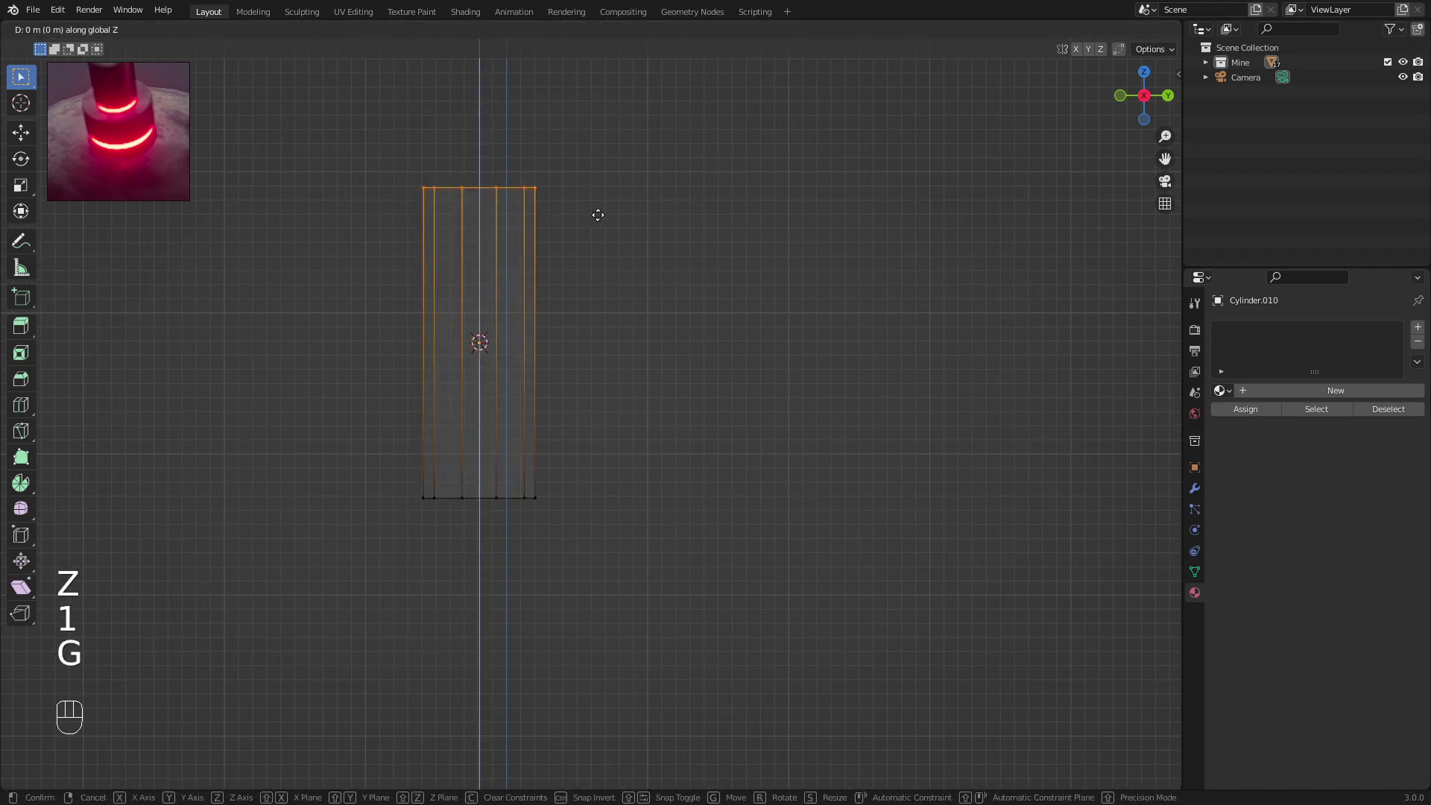
{"action": "left_click", "coordinate": [592, 344]}
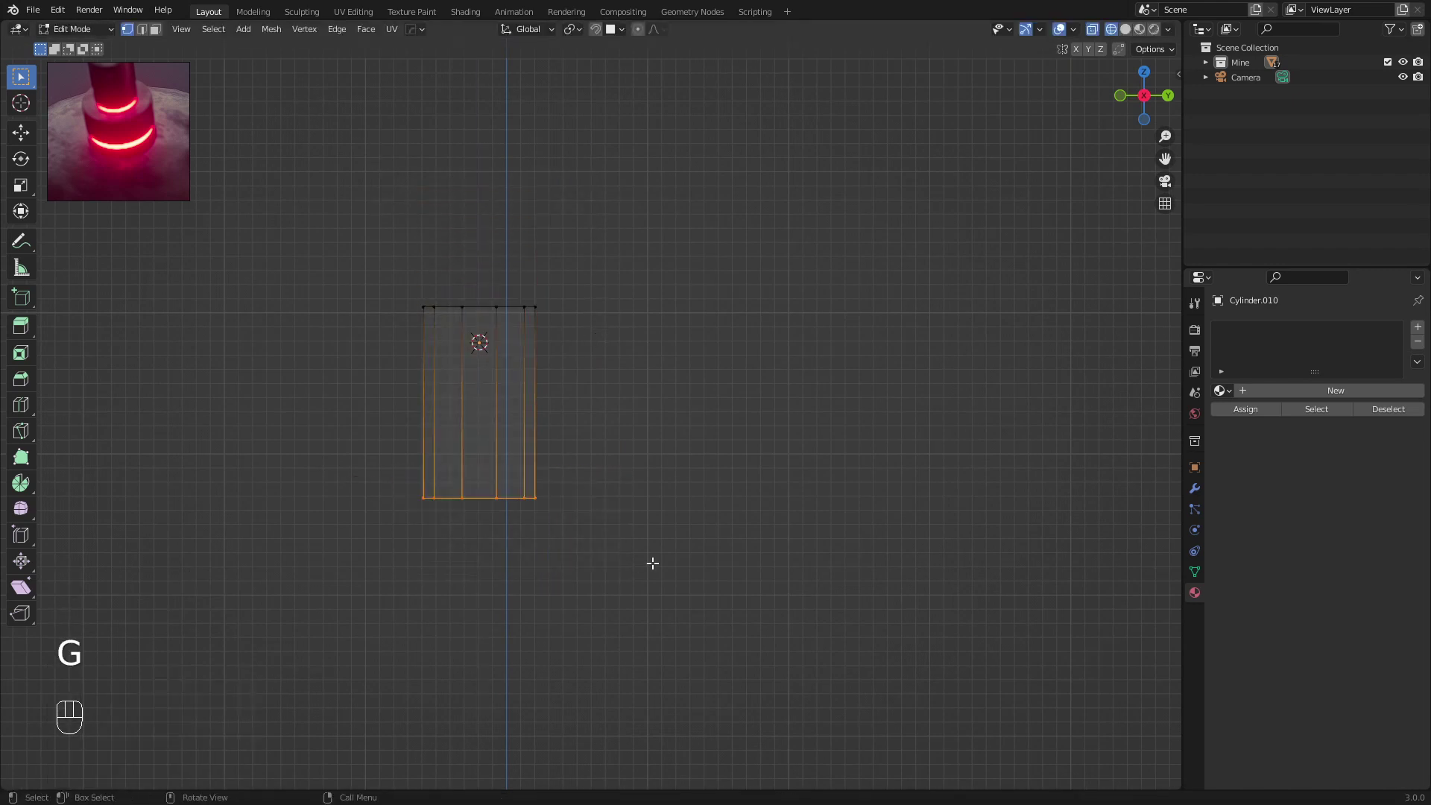
Apply the shortened cylinder's transform in Object Mode
{"action": "key", "text": "Tab"}
{"action": "key", "text": "ctrl+a"}
{"action": "left_click", "coordinate": [575, 389]}
{"action": "key", "text": "Tab"}
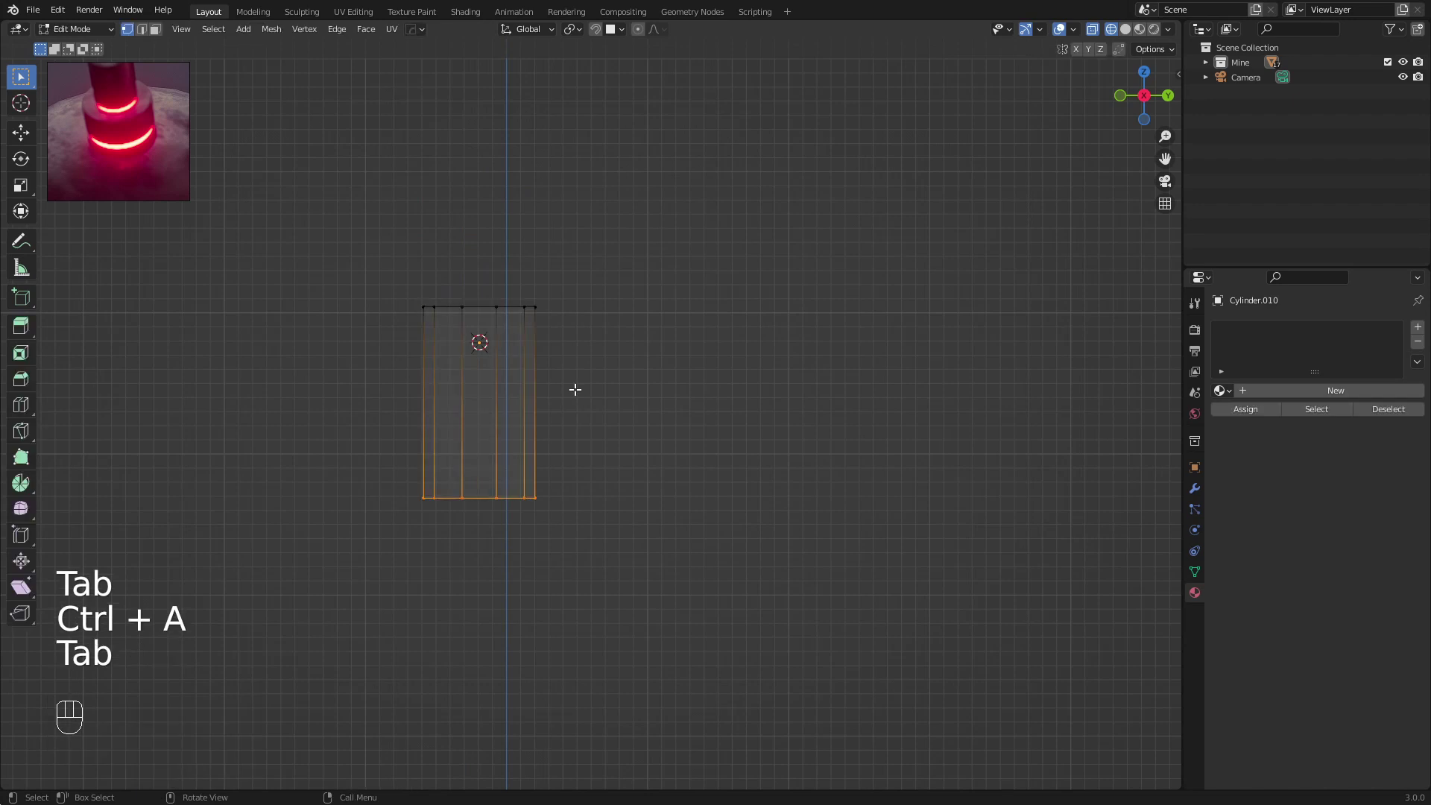
{"action": "key", "text": "Tab"}
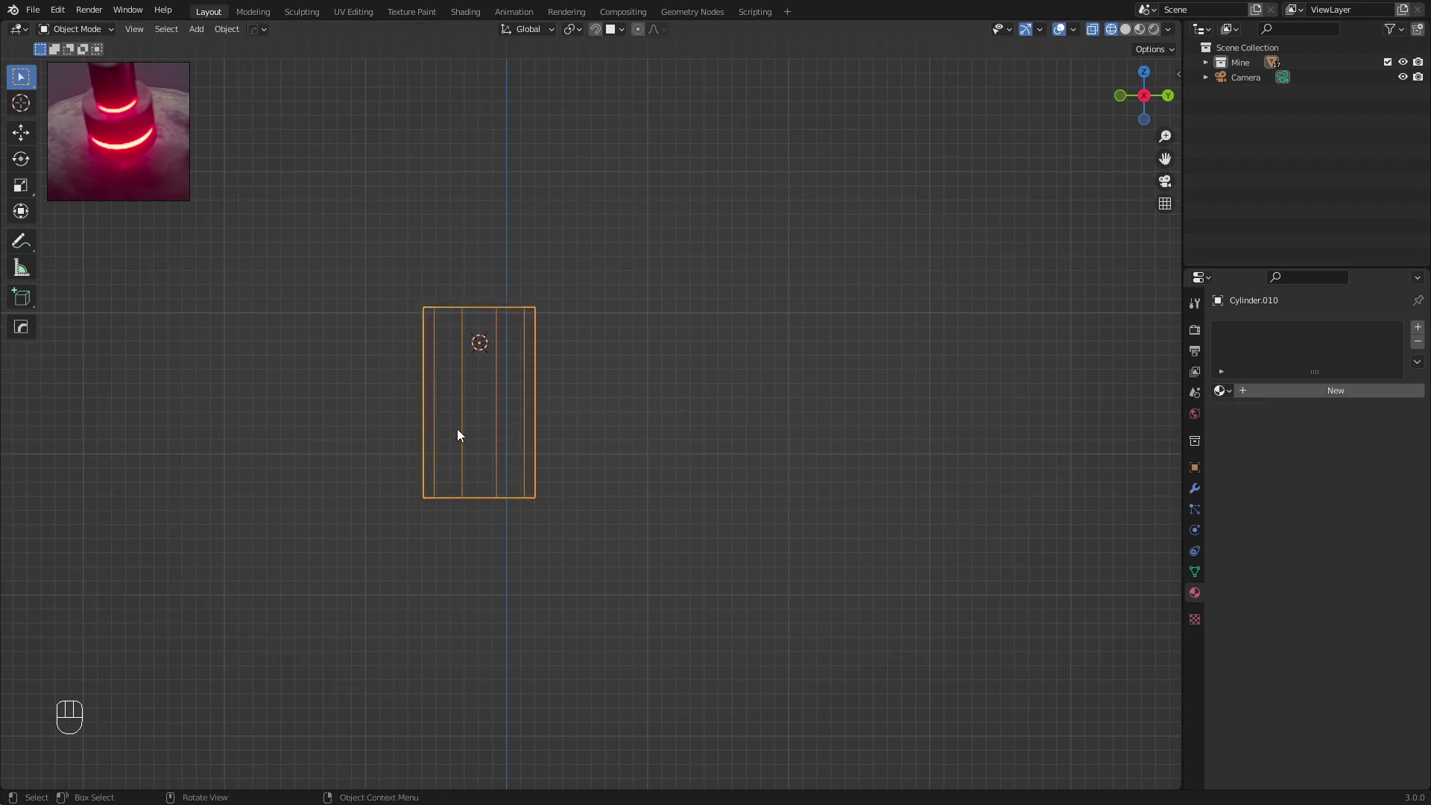
Activate the Spin tool for mesh editing, and set the cylinder's origin to its geometry in Object Mode
{"action": "key", "text": "Tab"}
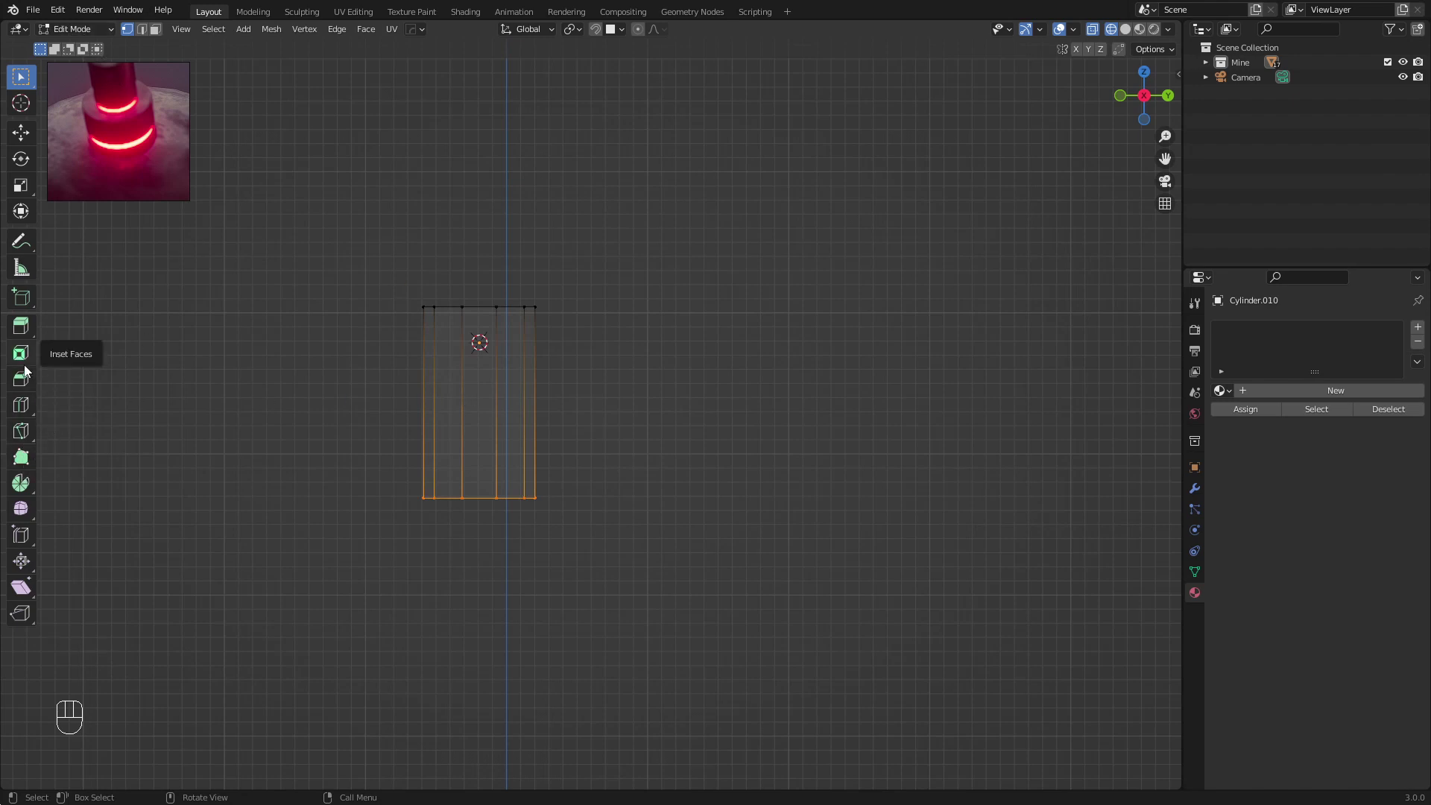
{"action": "left_click", "coordinate": [19, 489]}
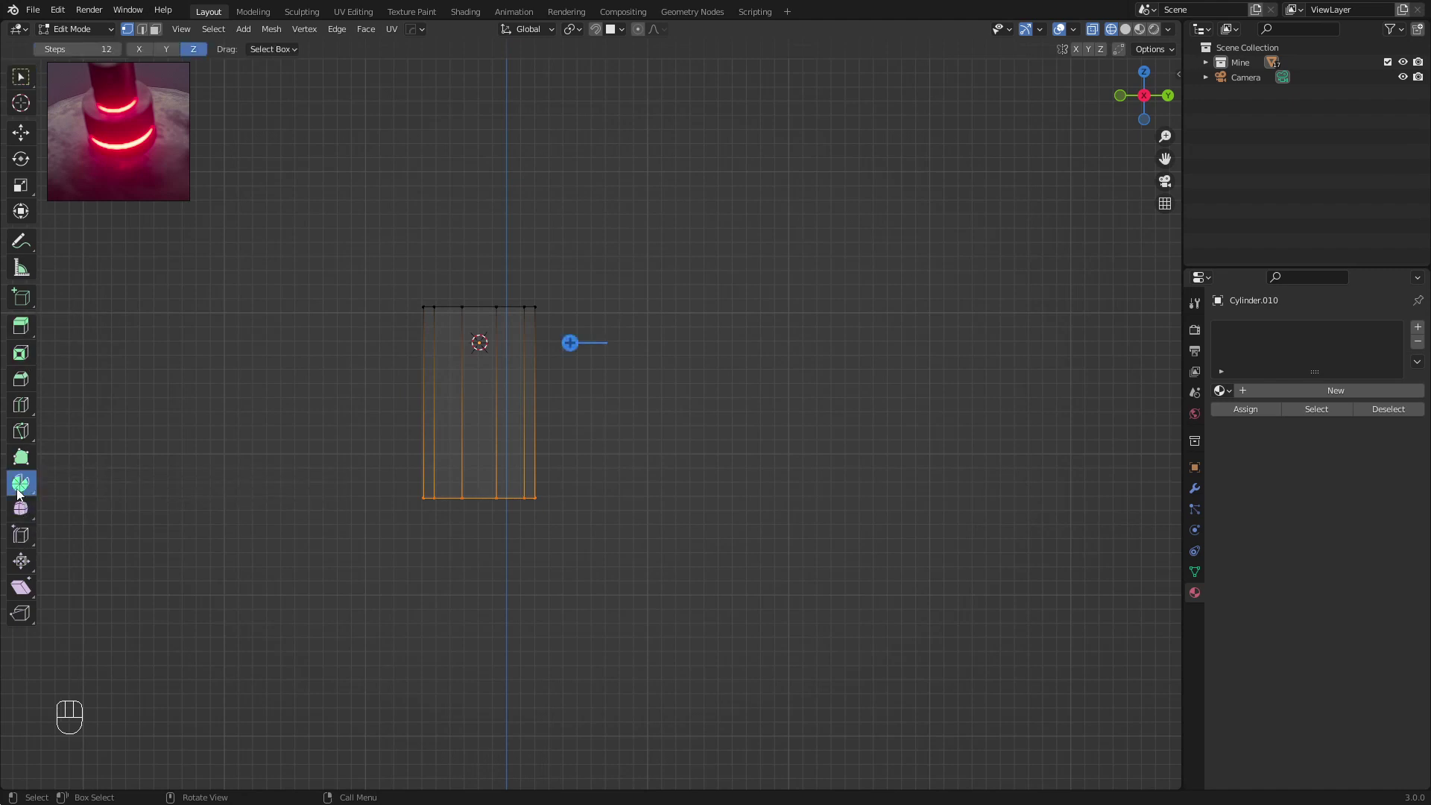
{"action": "key", "text": "Tab"}
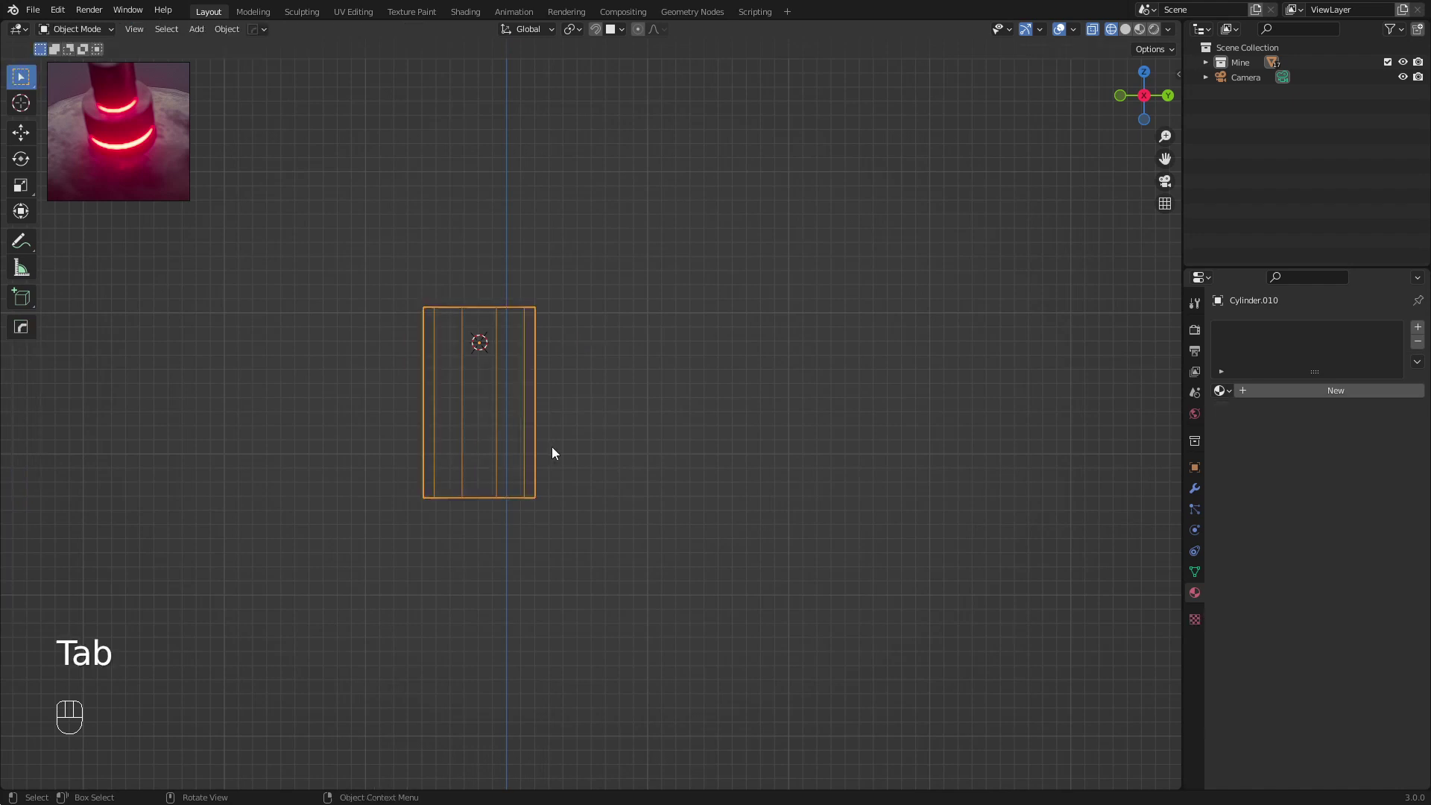
{"action": "right_click", "coordinate": [505, 399]}
{"action": "mouse_move", "coordinate": [477, 448]}
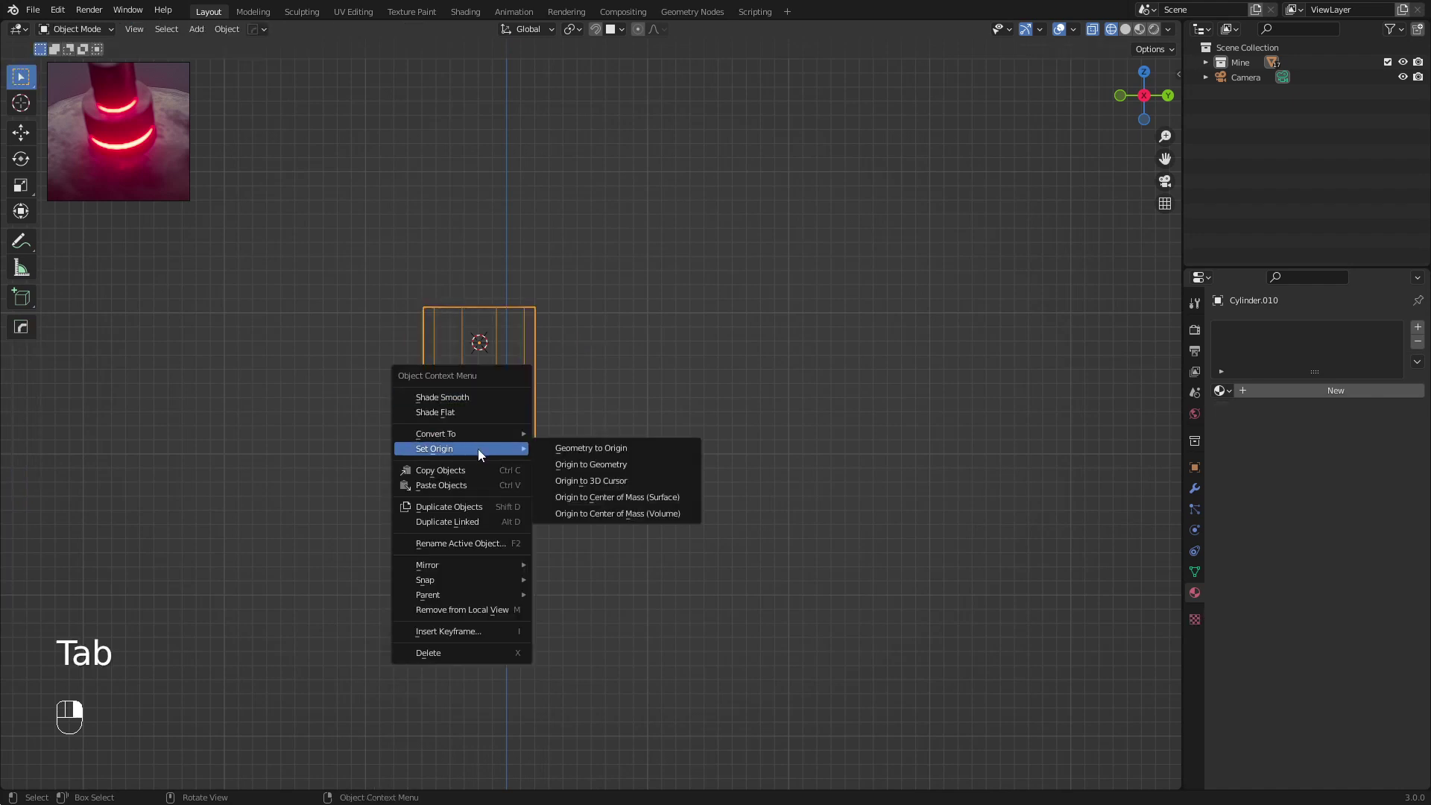
{"action": "left_click", "coordinate": [596, 464]}
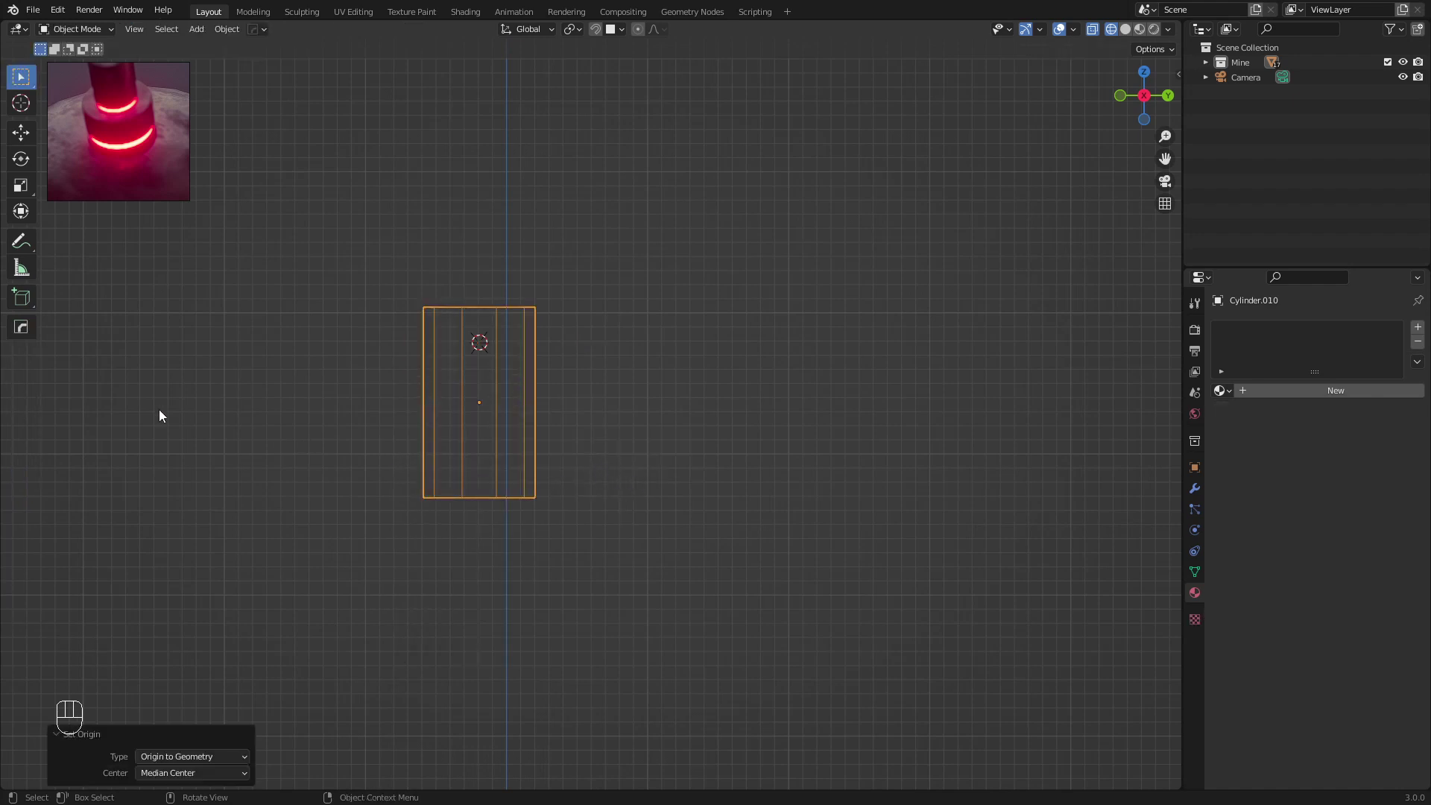
{"action": "key", "text": "Tab"}
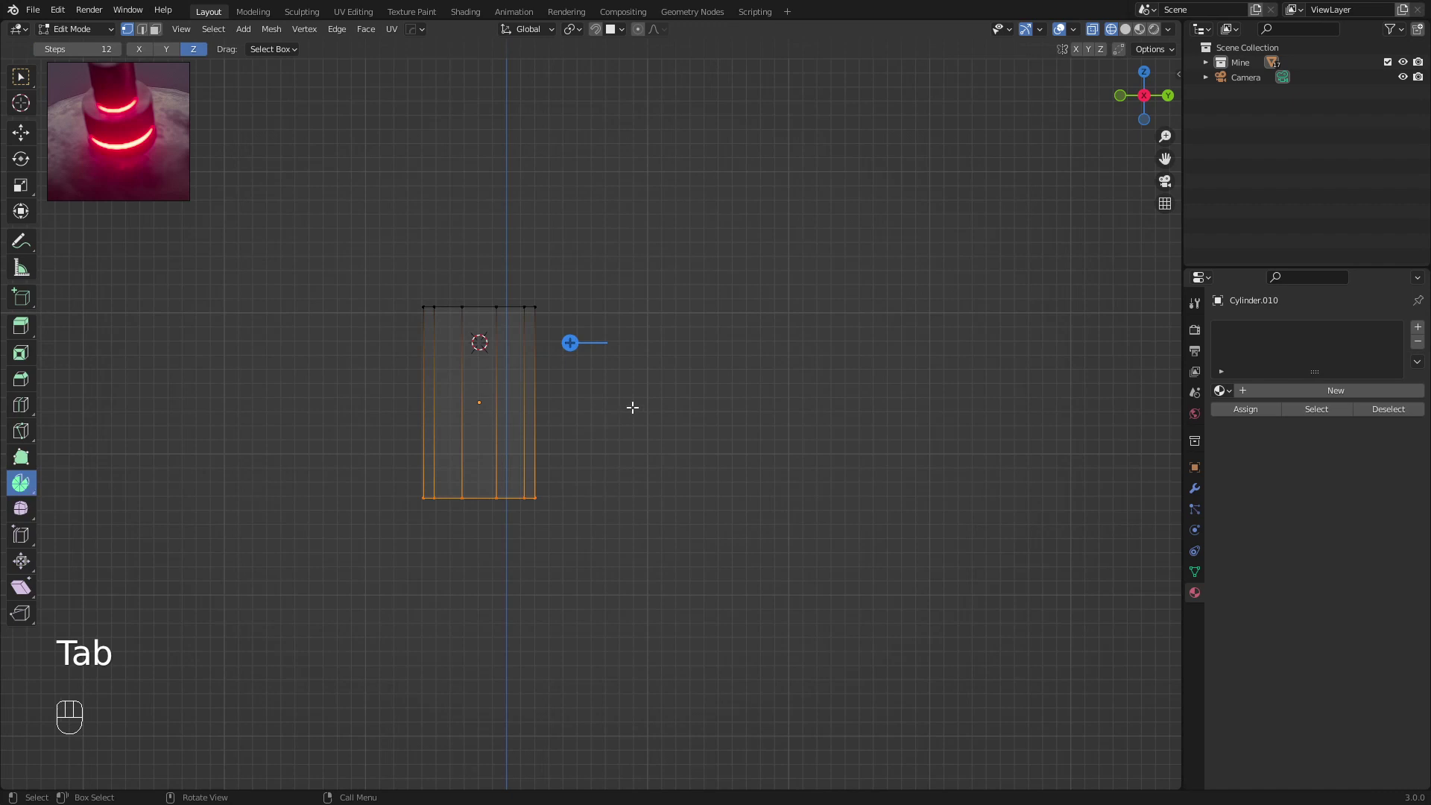
{"action": "left_click", "coordinate": [165, 49]}
{"action": "left_click", "coordinate": [142, 49]}
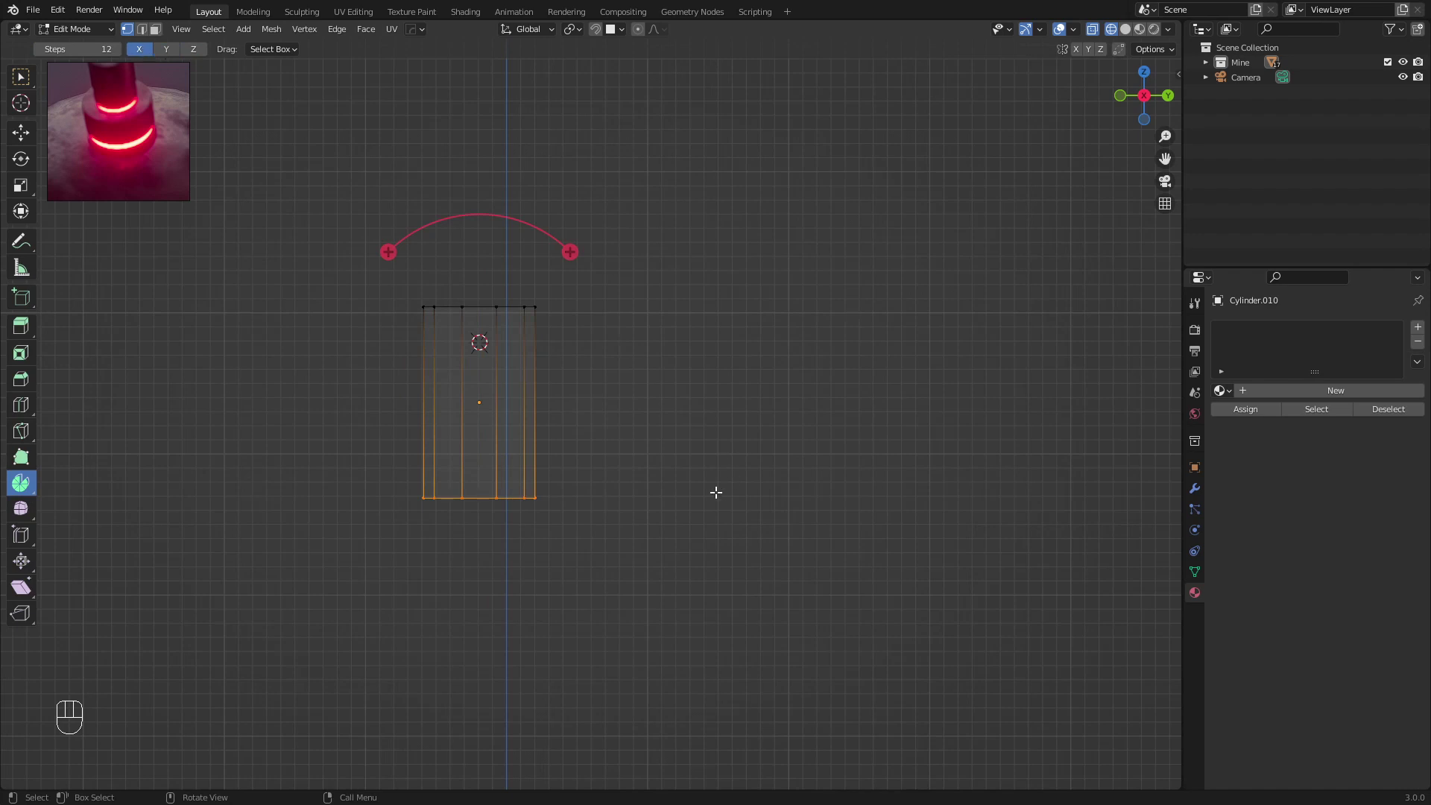
{"action": "key", "text": "Tab"}
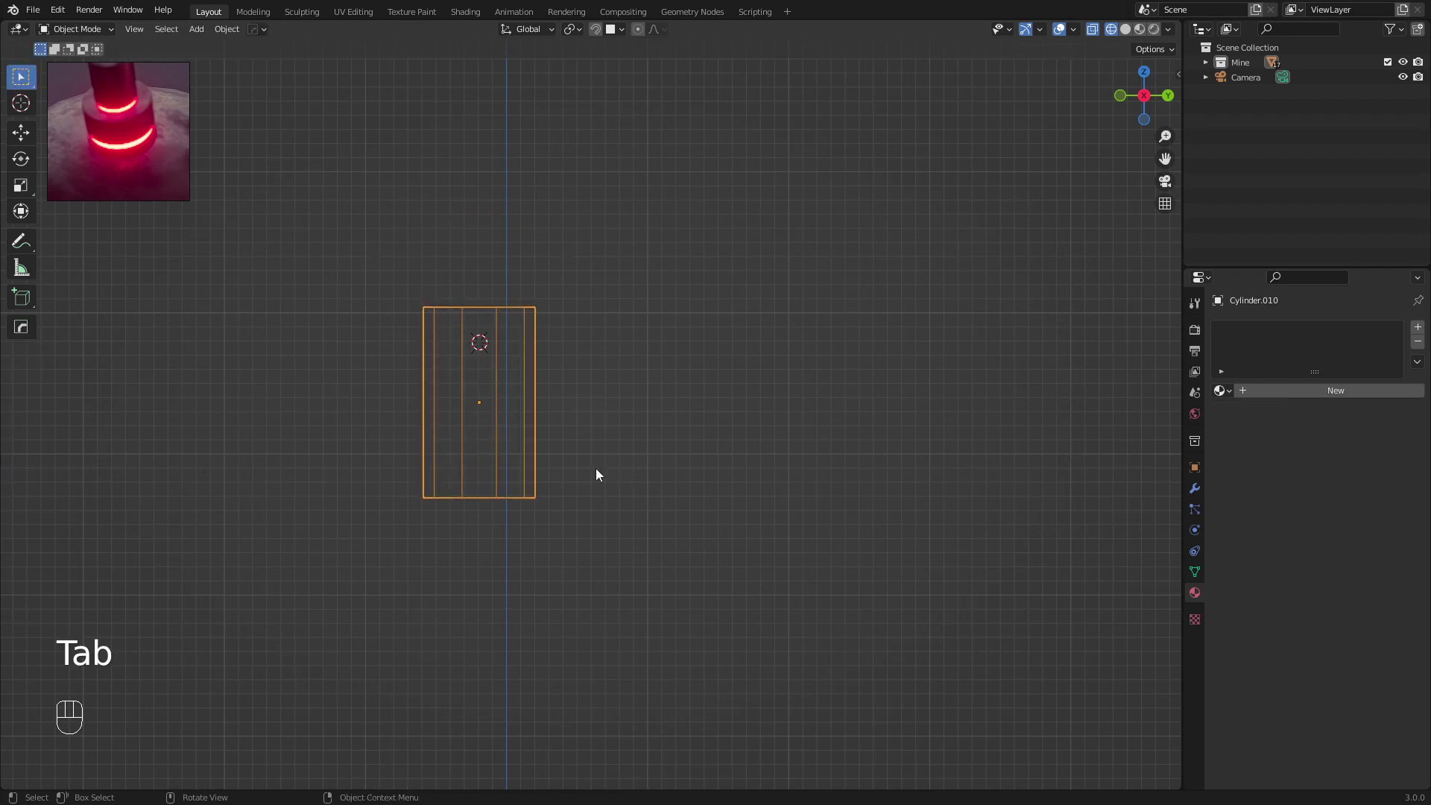
Place the 3D cursor beside the cylinder's lower end and spin the bottom vertices about -179° around X in 12 steps
{"action": "right_click", "coordinate": [651, 485], "text": "shift"}
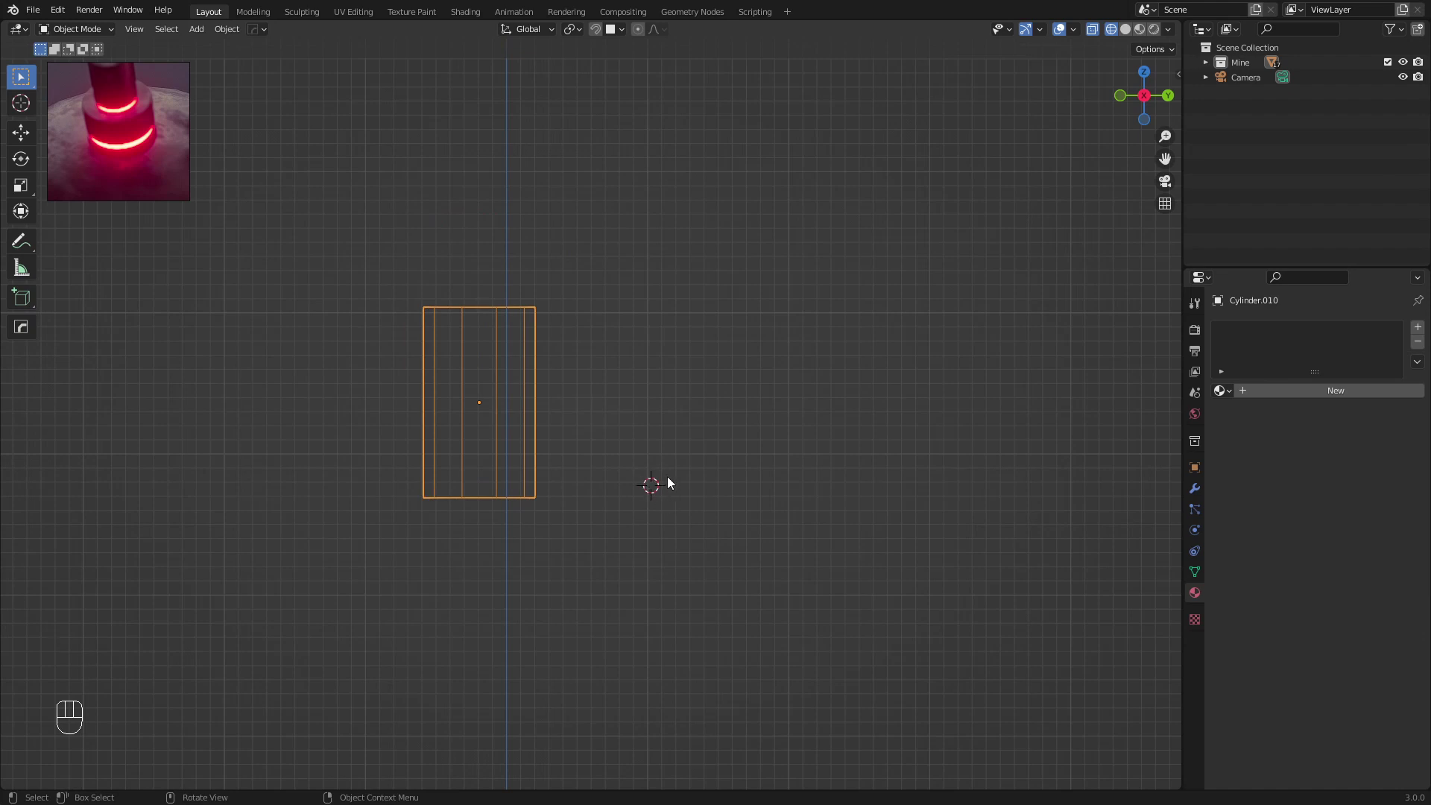
{"action": "key", "text": "Tab"}
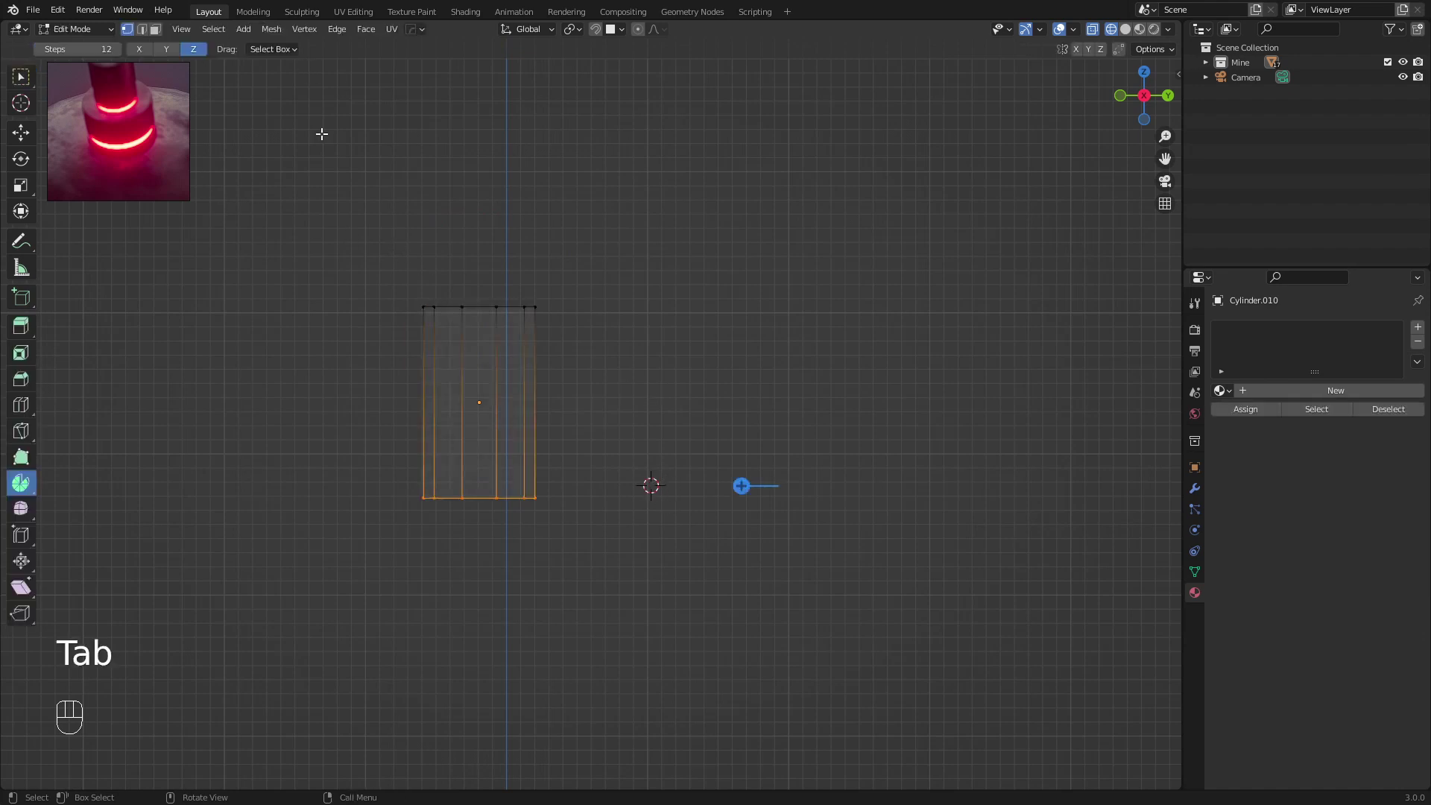
{"action": "left_click", "coordinate": [139, 50]}
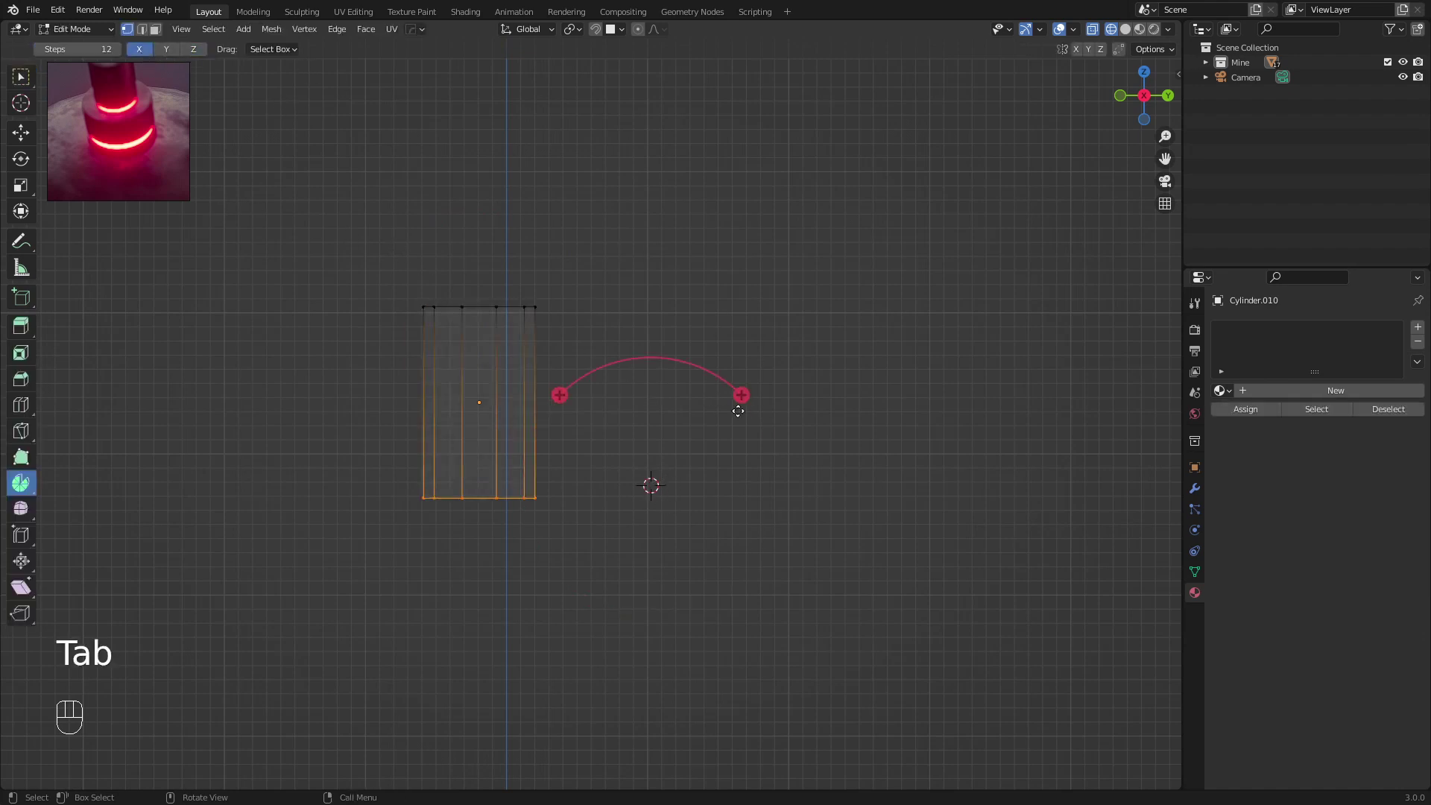
{"action": "right_click", "coordinate": [695, 496], "text": "shift"}
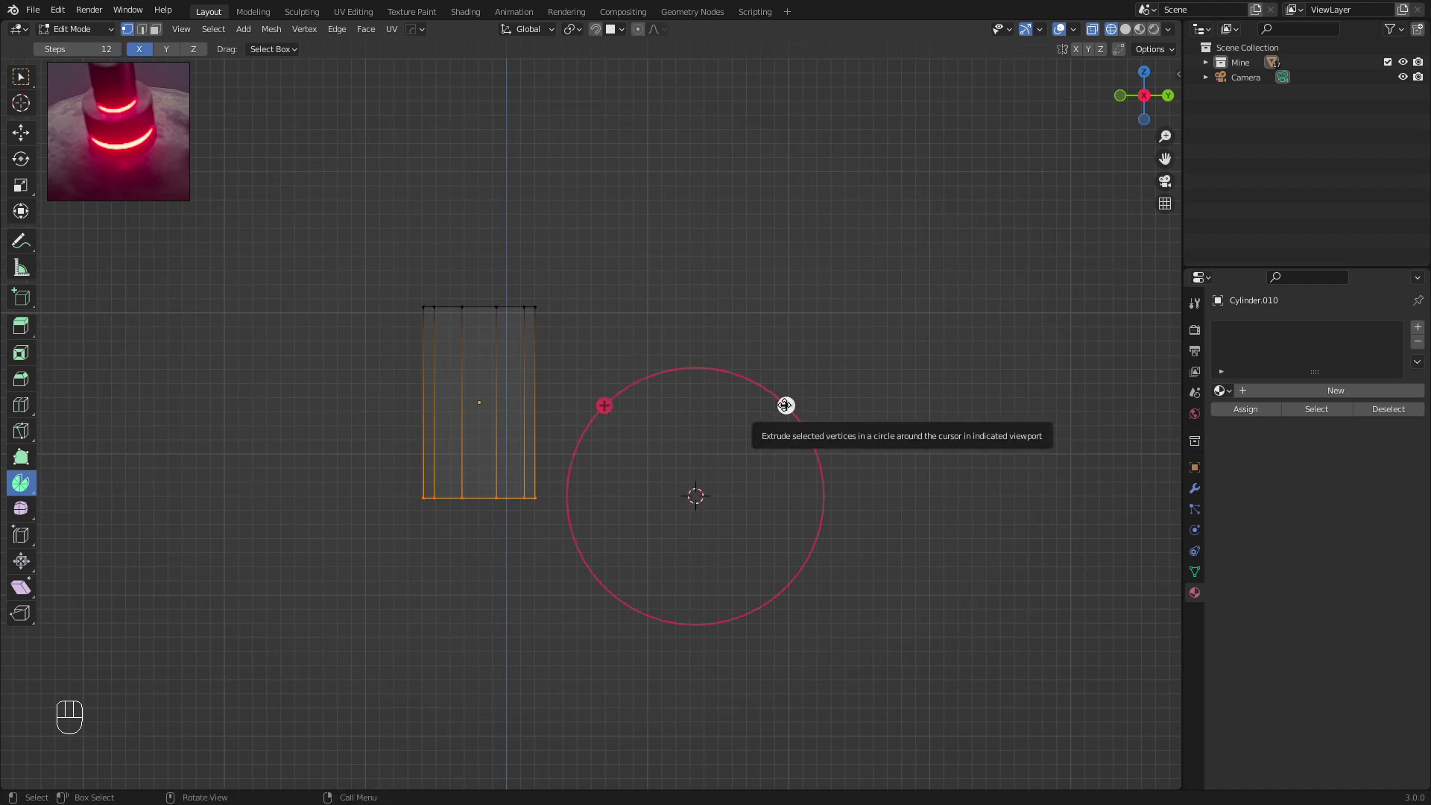
{"action": "left_click_drag", "start_coordinate": [786, 406], "coordinate": [656, 536]}
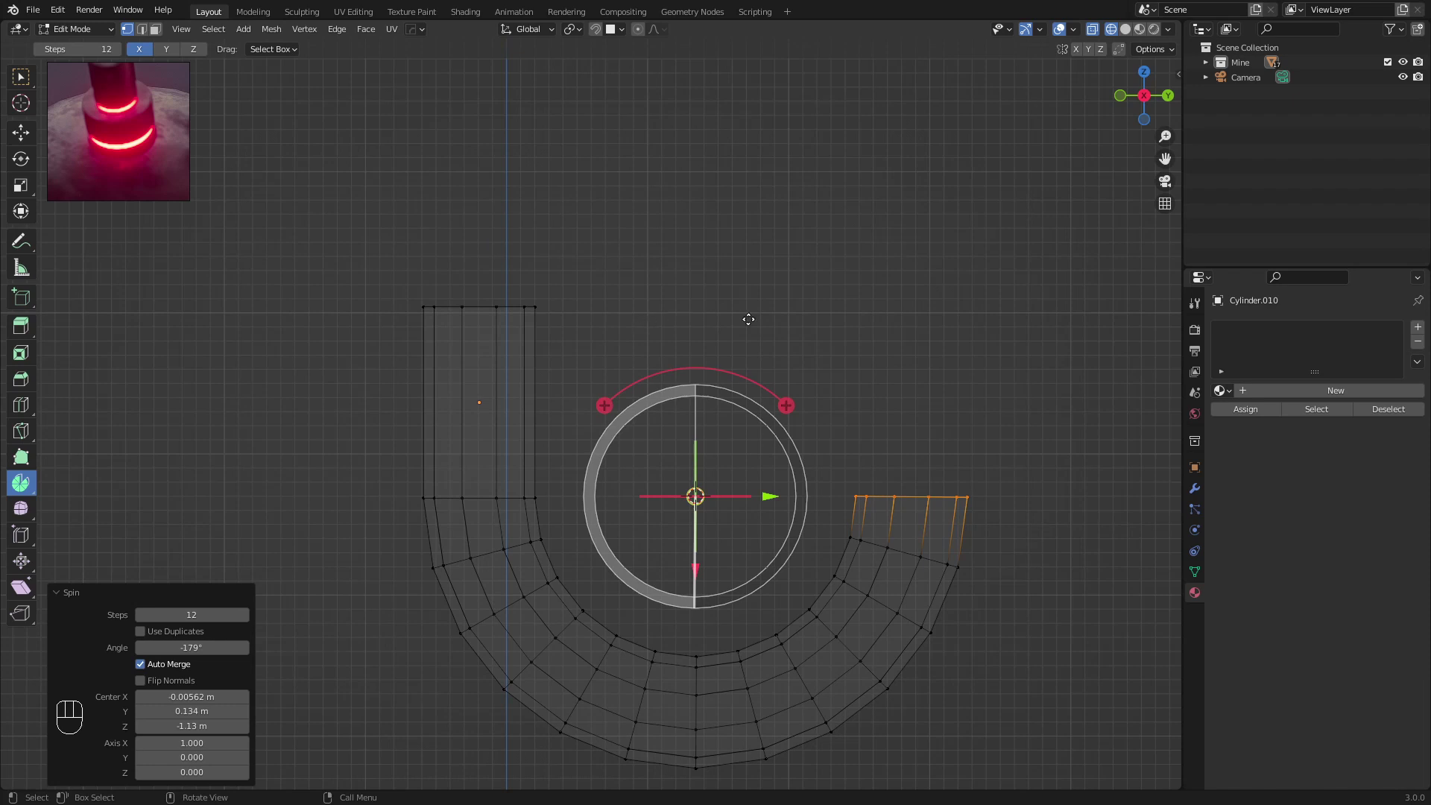
Return to the selection tool and flatten the spun end loop by scaling it to 0 along Z
{"action": "left_click", "coordinate": [20, 77]}
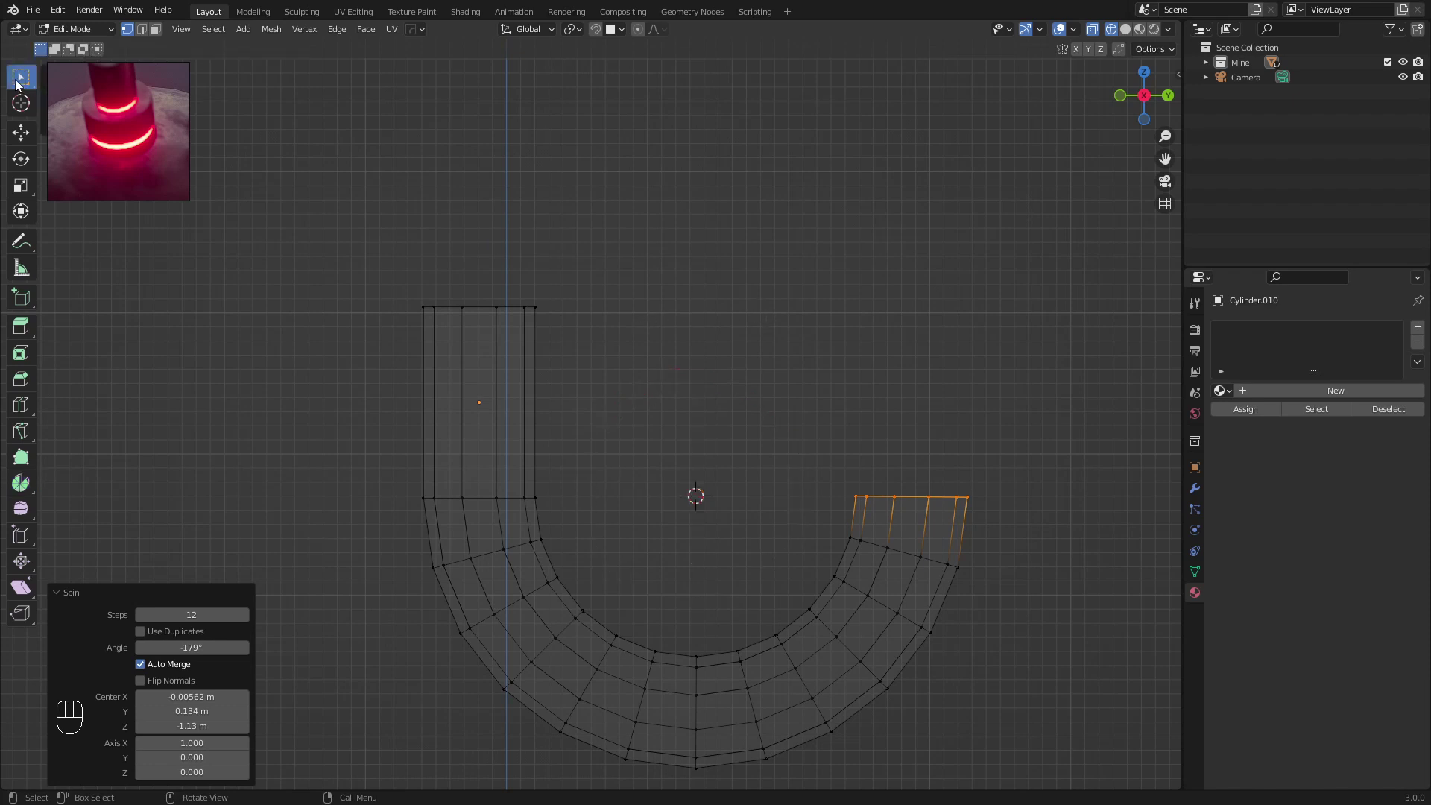
{"action": "middle_click_drag", "start_coordinate": [768, 410], "coordinate": [563, 347], "text": "shift"}
{"action": "type", "text": "sz"}
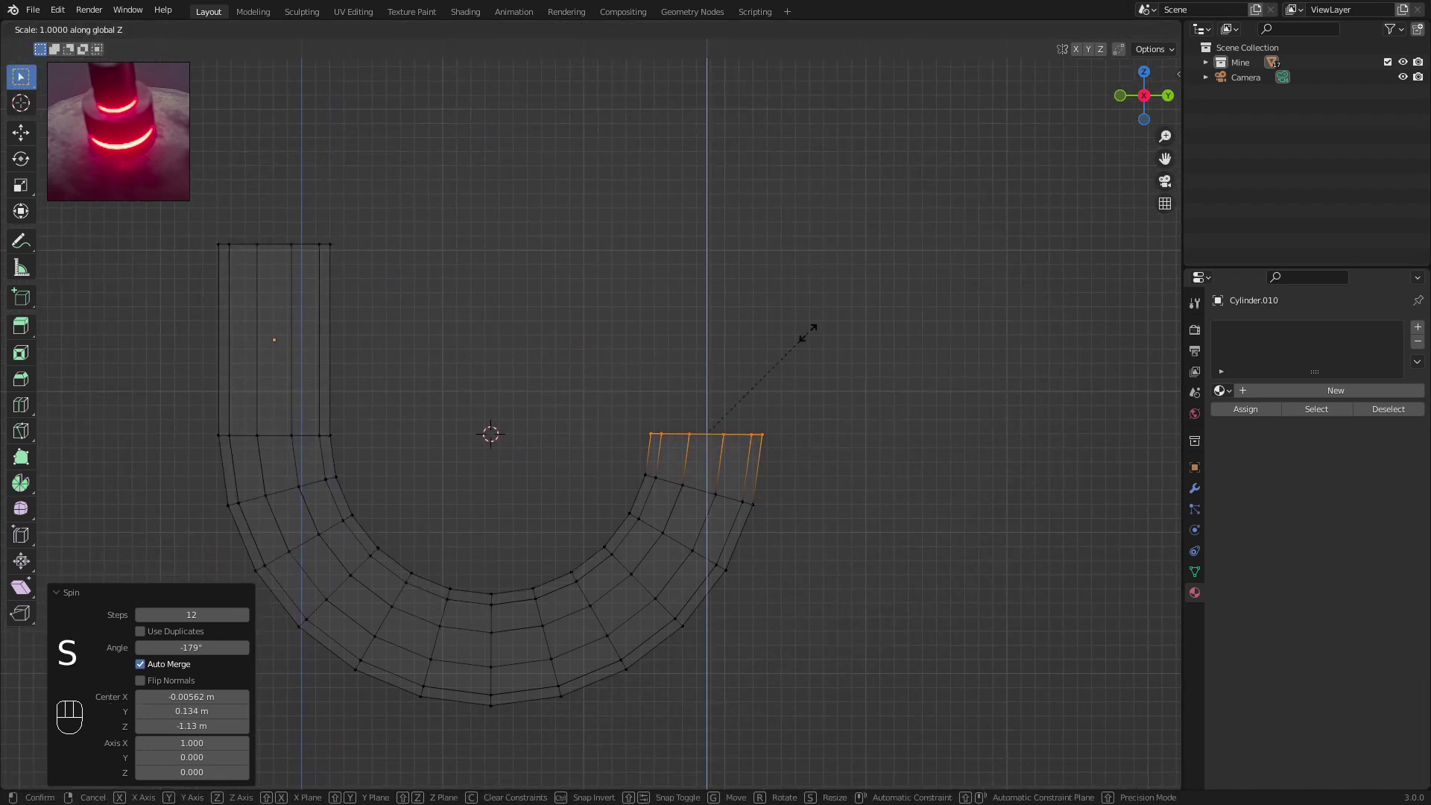
{"action": "type", "text": "0"}
{"action": "key", "text": "Return"}
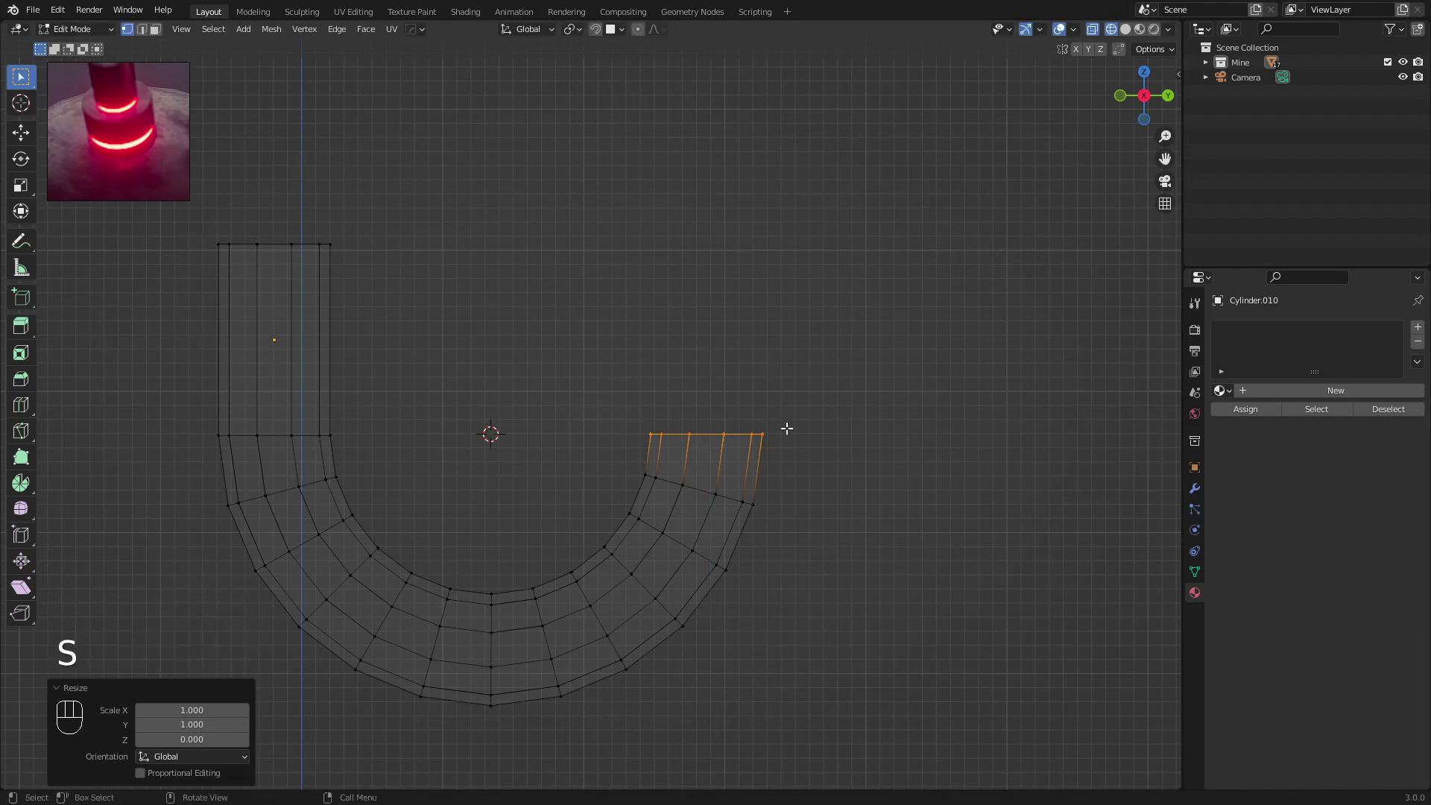
Extrude the flattened end loop straight up by about 0.129 m to form the hook's second arm
{"action": "key", "text": "e"}
{"action": "left_click", "coordinate": [787, 241]}
{"action": "middle_click_drag", "start_coordinate": [520, 163], "coordinate": [612, 243], "text": "shift"}
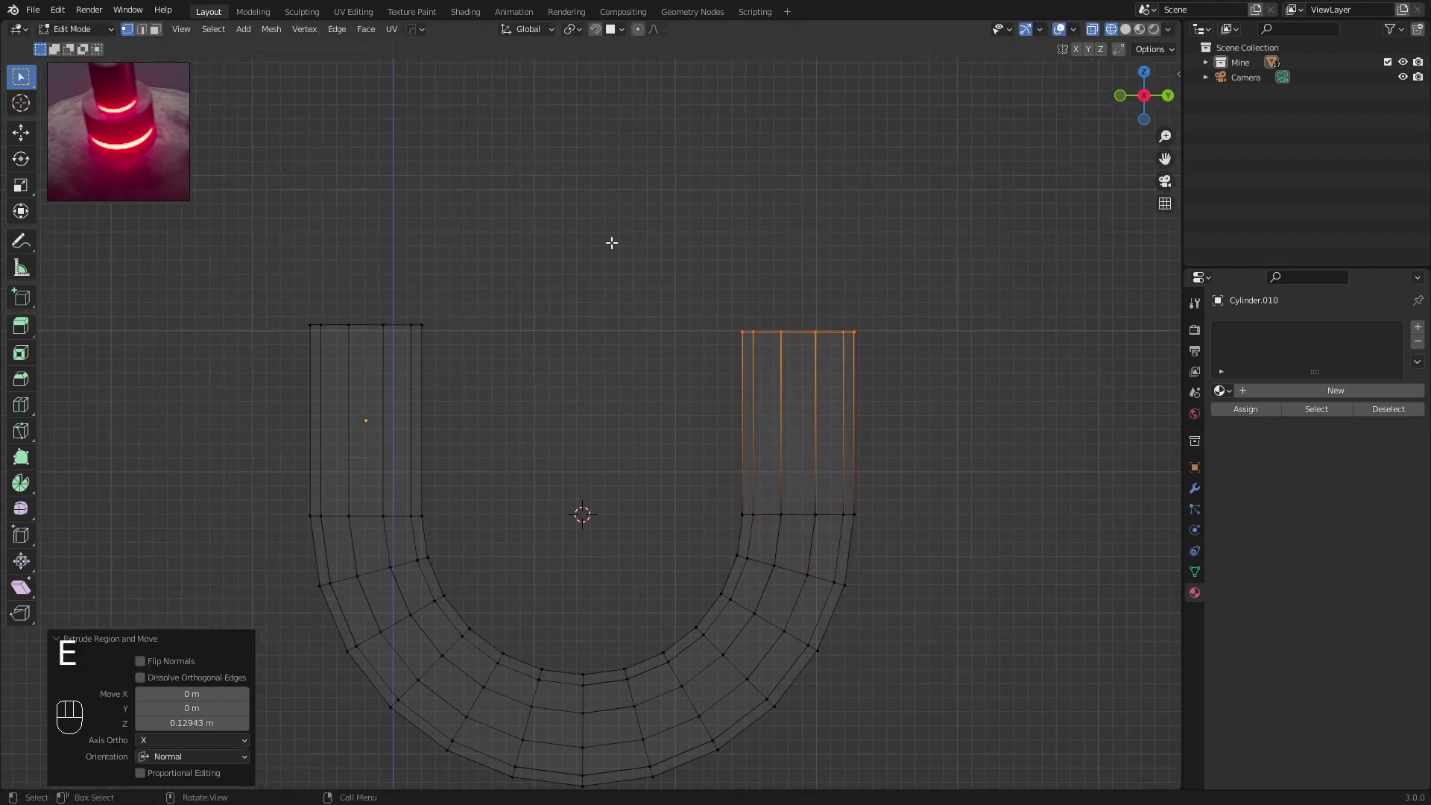
Set snapping to Edge with Closest as the snap base, and turn off Project onto Self
{"action": "left_click", "coordinate": [615, 29]}
{"action": "left_click", "coordinate": [566, 103]}
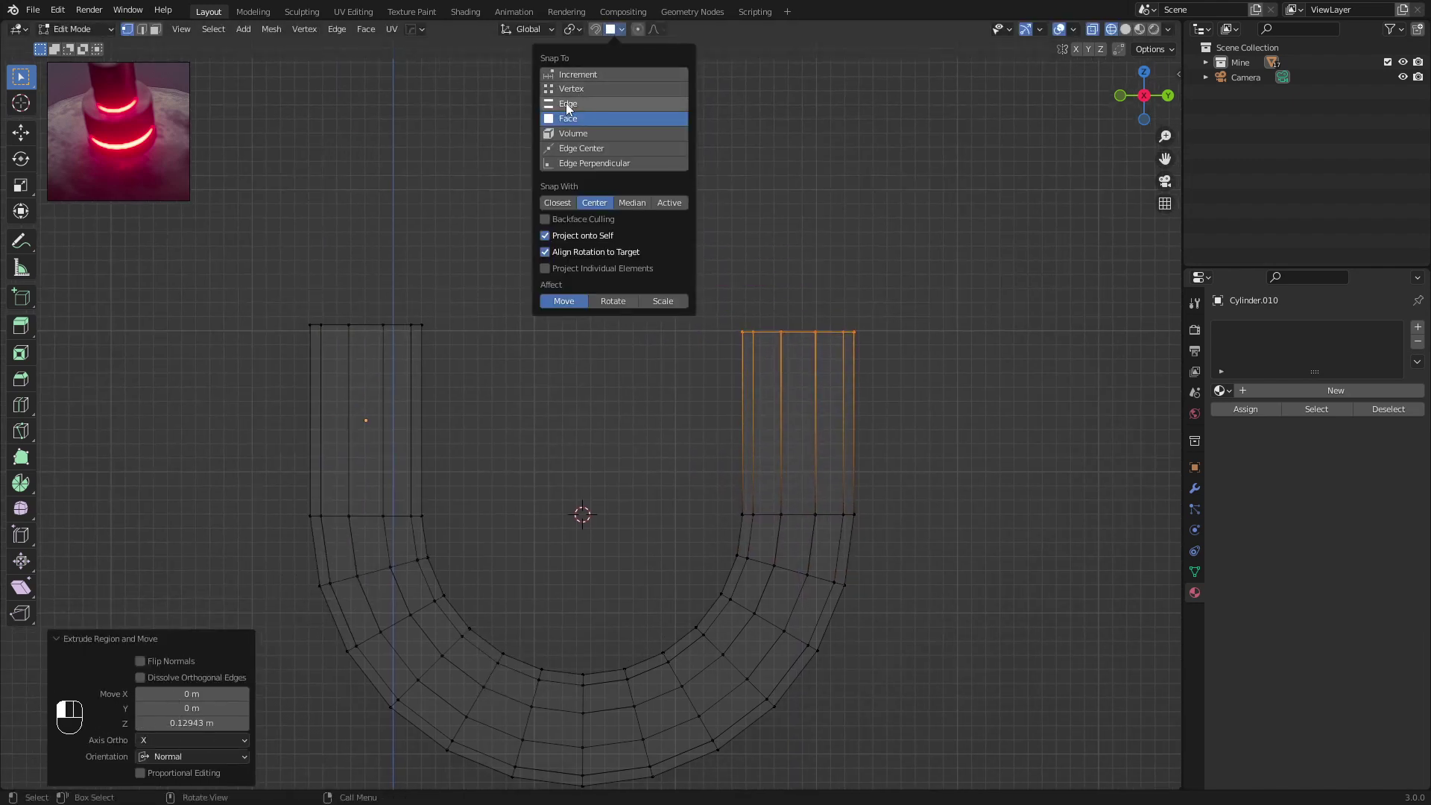
{"action": "left_click", "coordinate": [545, 235]}
{"action": "left_click", "coordinate": [558, 203]}
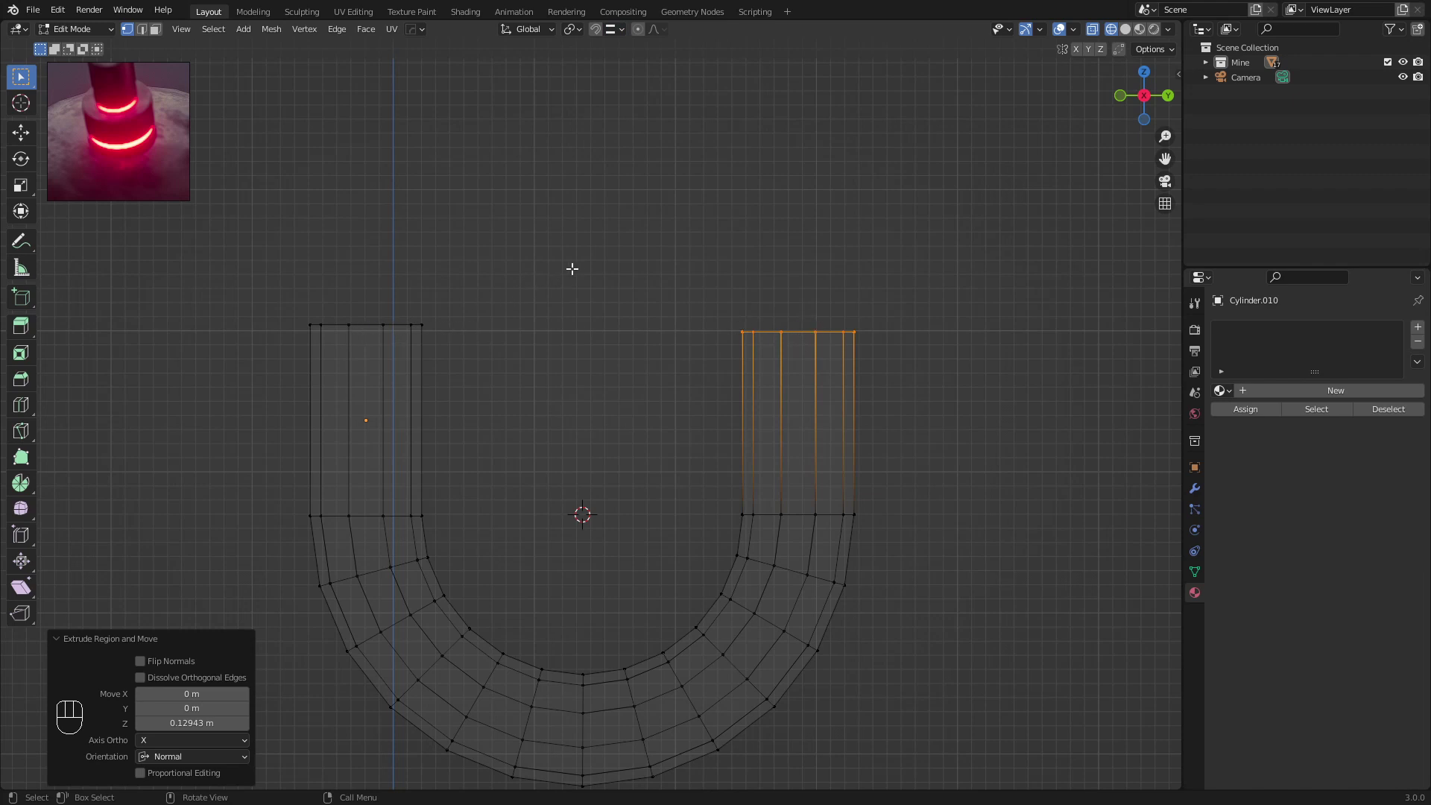
Enable snapping in edge mode and try to snap the new arm's end along Z to the opposite arm's top edge
{"action": "key", "text": "2"}
{"action": "key", "text": "g"}
{"action": "key", "text": "z"}
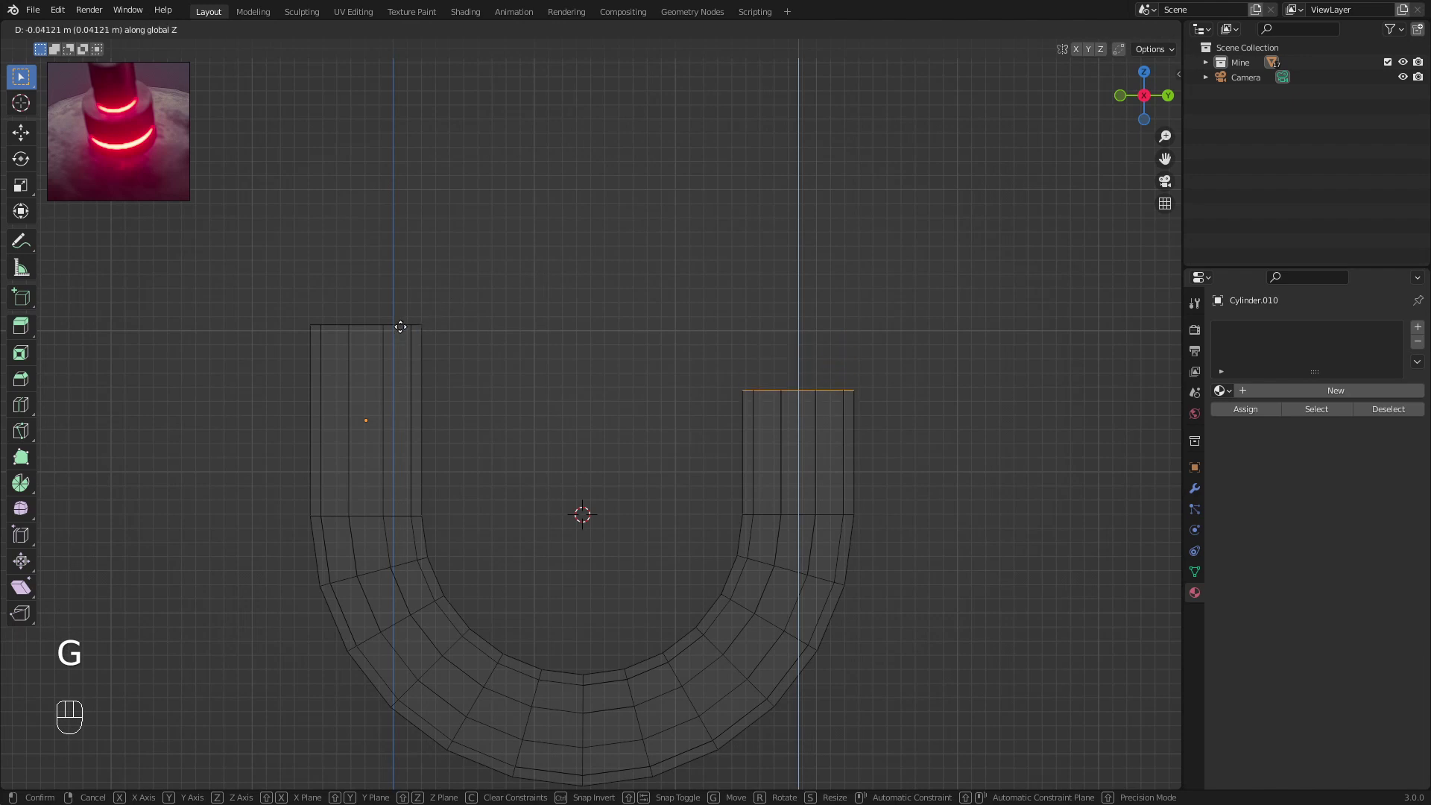
{"action": "right_click", "coordinate": [574, 301]}
{"action": "key", "text": "shift+Tab"}
{"action": "key", "text": "g"}
{"action": "key", "text": "z"}
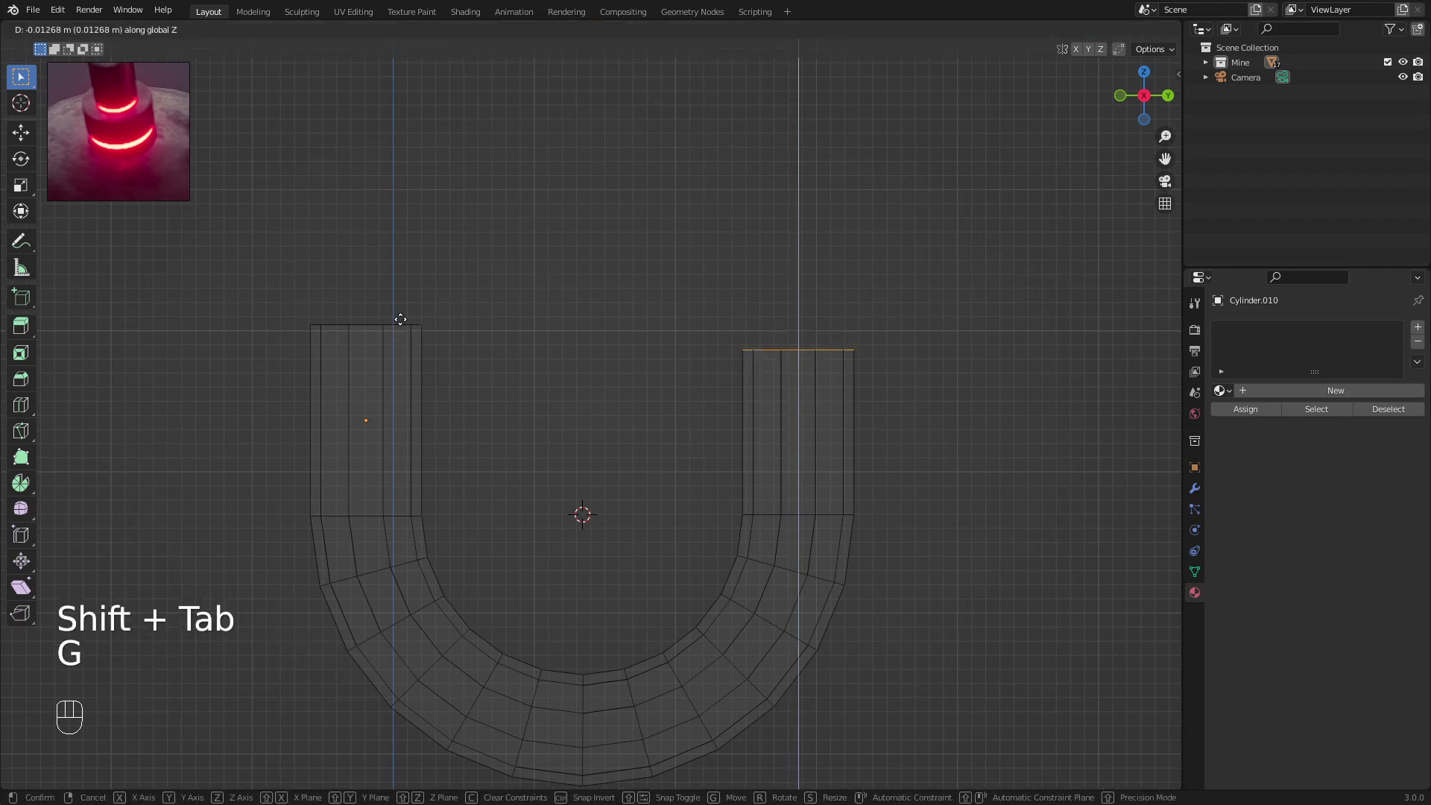
{"action": "left_click", "coordinate": [394, 325]}
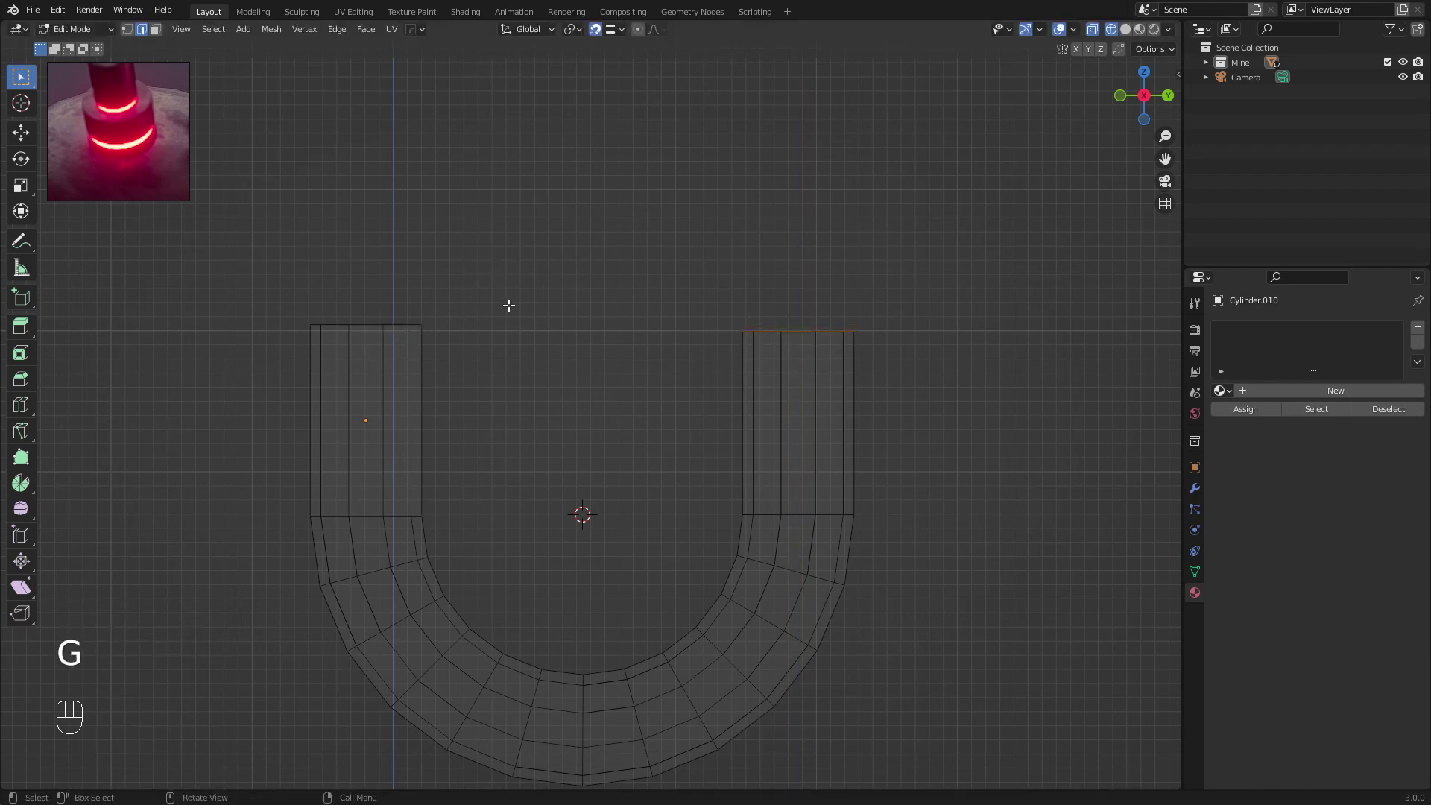
Retry aligning the new arm's end with the opposite arm's top along Z, checking the snapping options between attempts
{"action": "key", "text": "g"}
{"action": "key", "text": "z"}
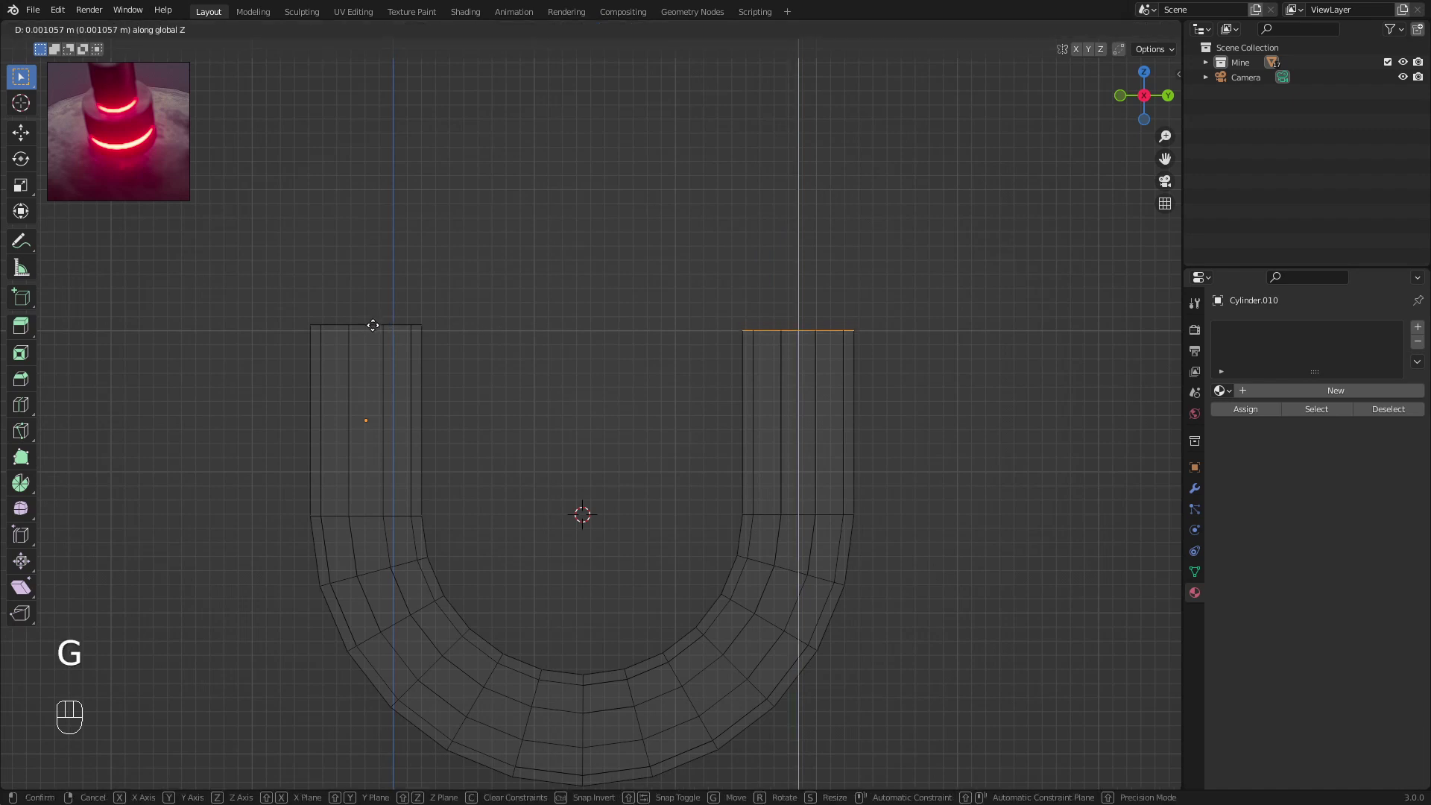
{"action": "left_click", "coordinate": [396, 325]}
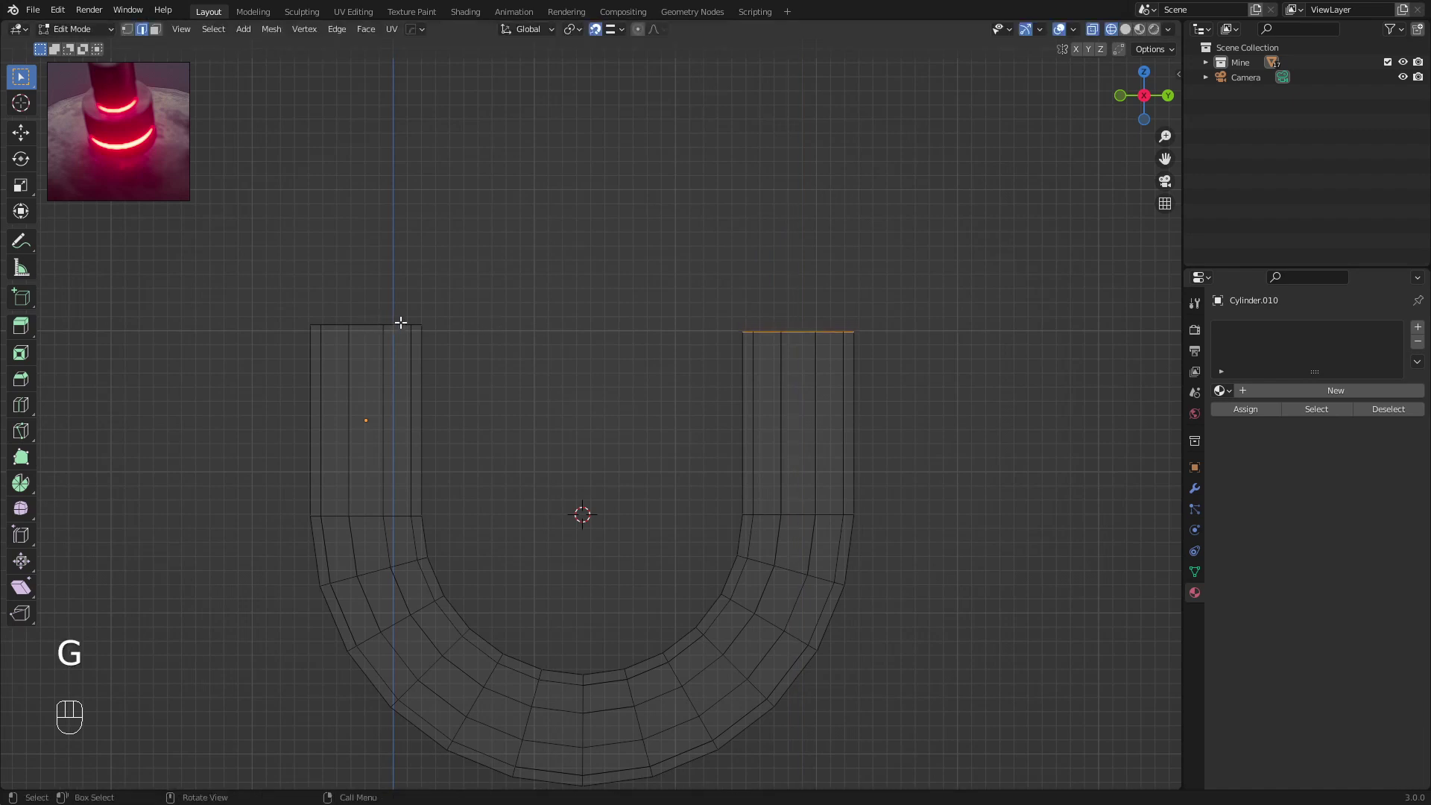
{"action": "left_click", "coordinate": [612, 34]}
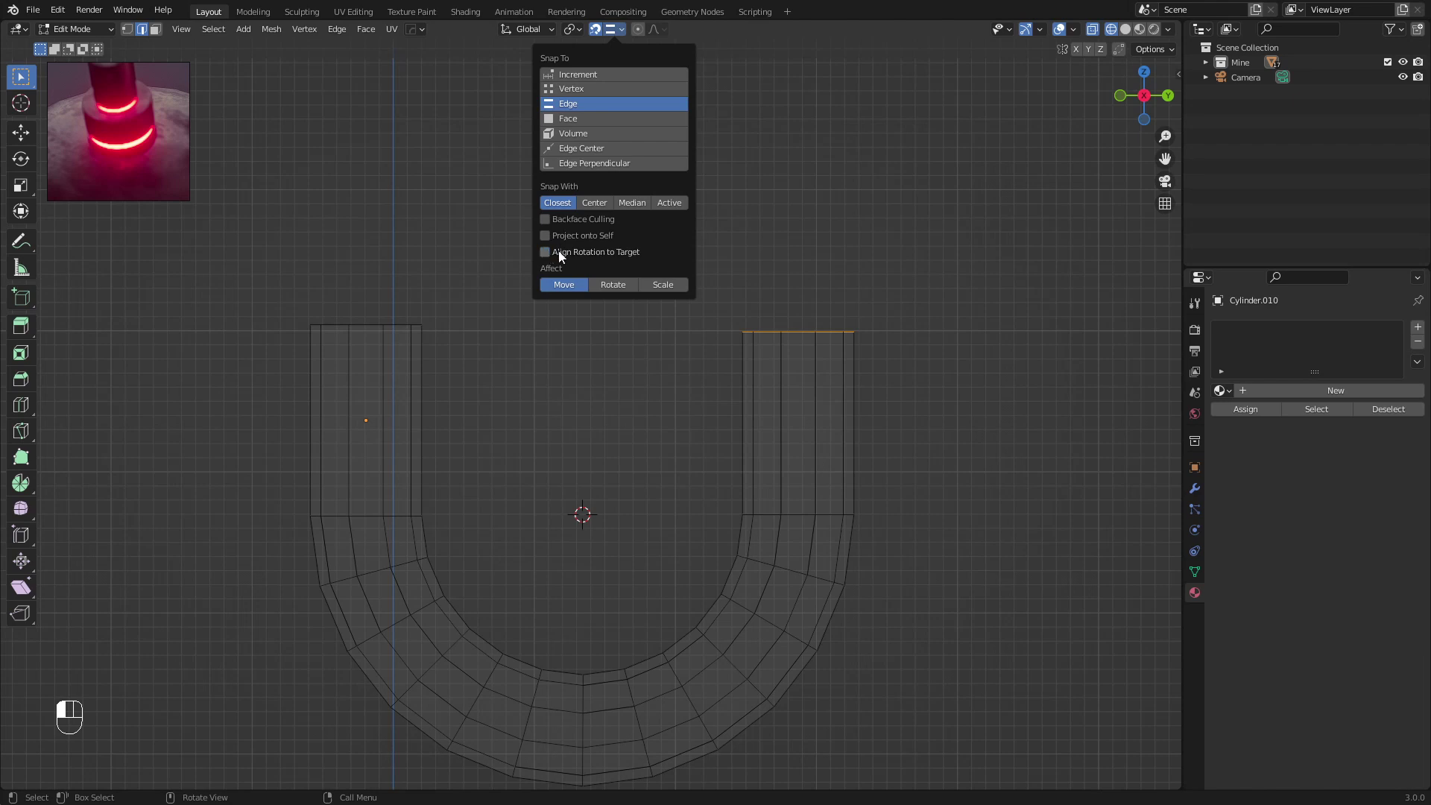
{"action": "key", "text": "g"}
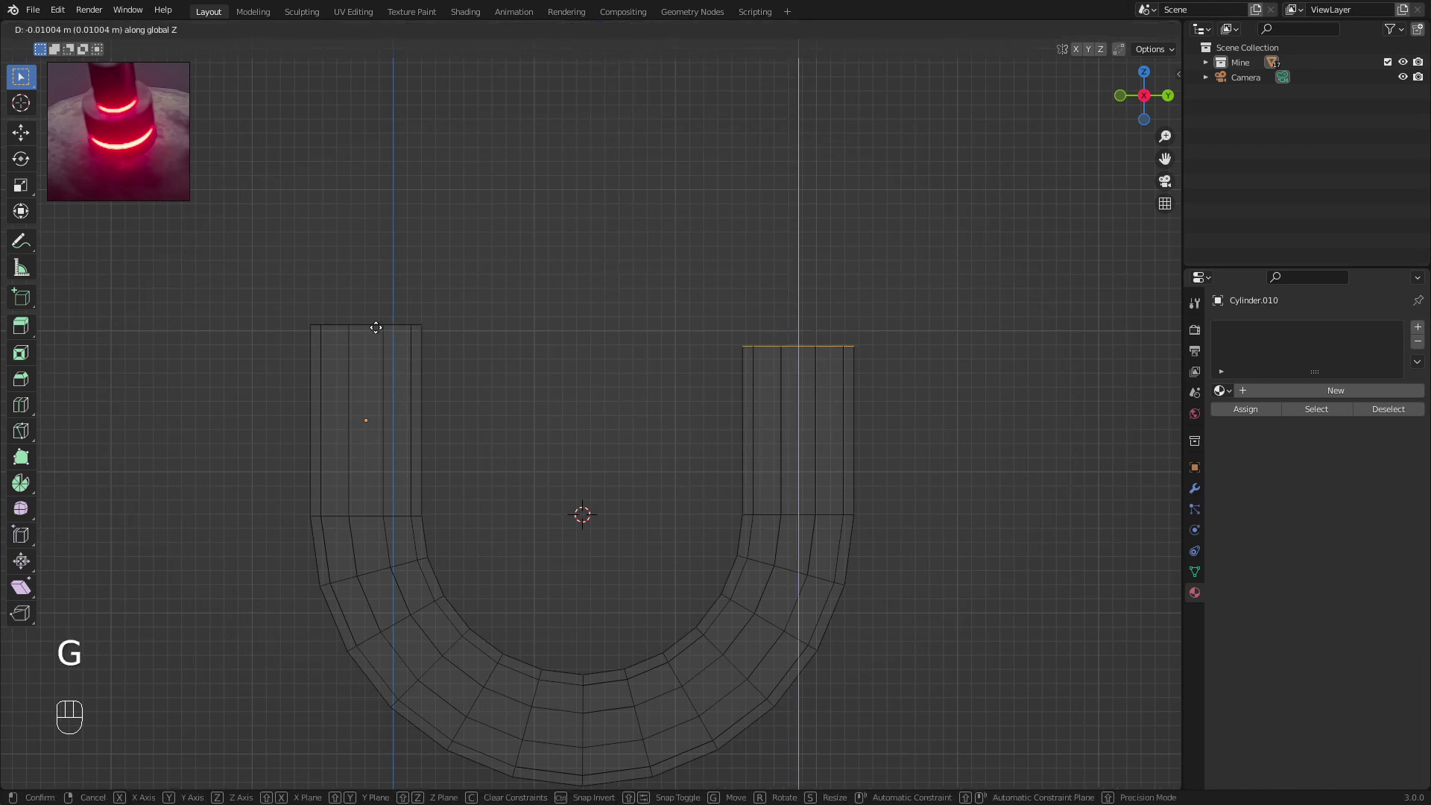
{"action": "right_click", "coordinate": [381, 325]}
Check the snapping options and snap the new arm's end along Z level with the top of the opposite arm
{"action": "left_click", "coordinate": [622, 30]}
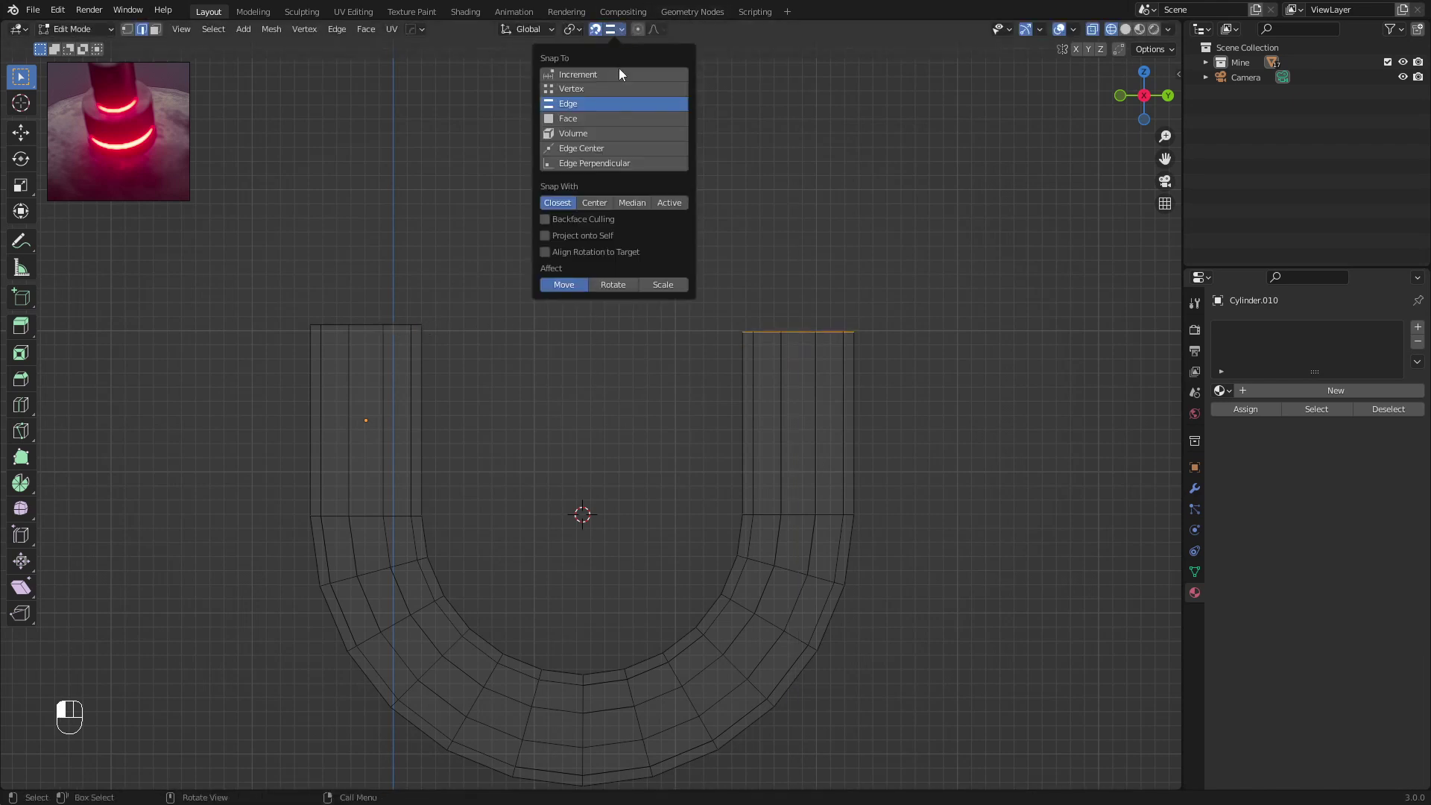
{"action": "left_click", "coordinate": [563, 235]}
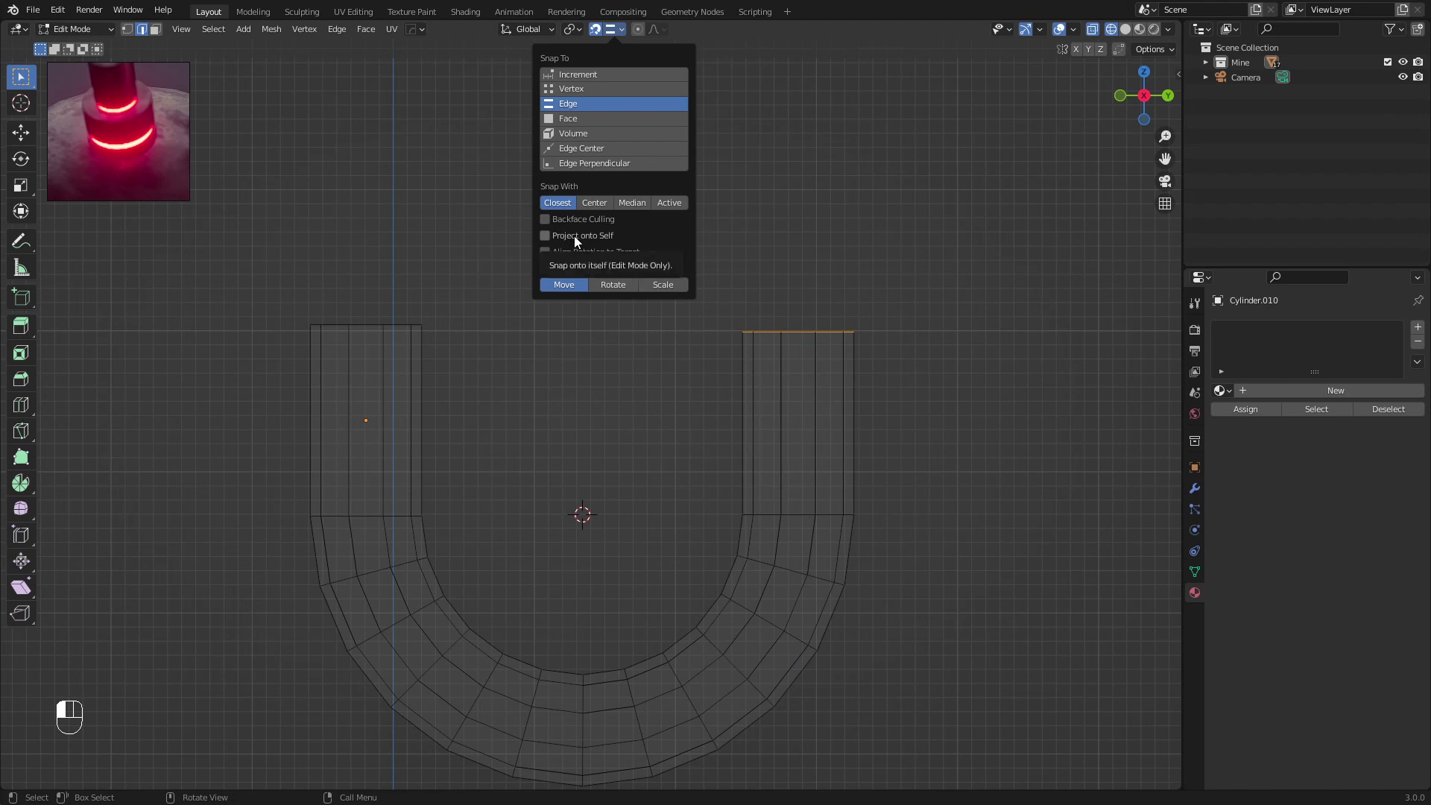
{"action": "key", "text": "g"}
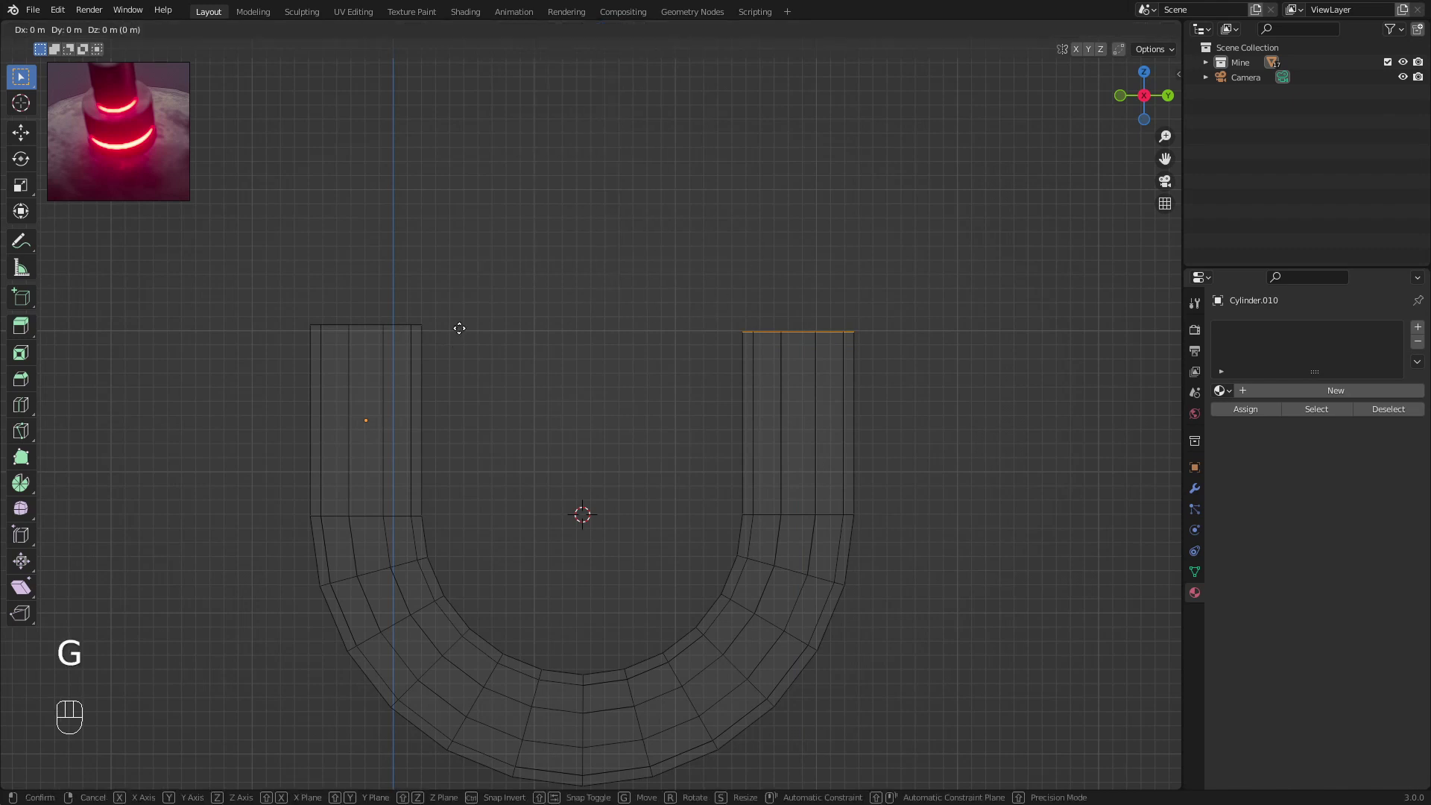
{"action": "left_click", "coordinate": [365, 326]}
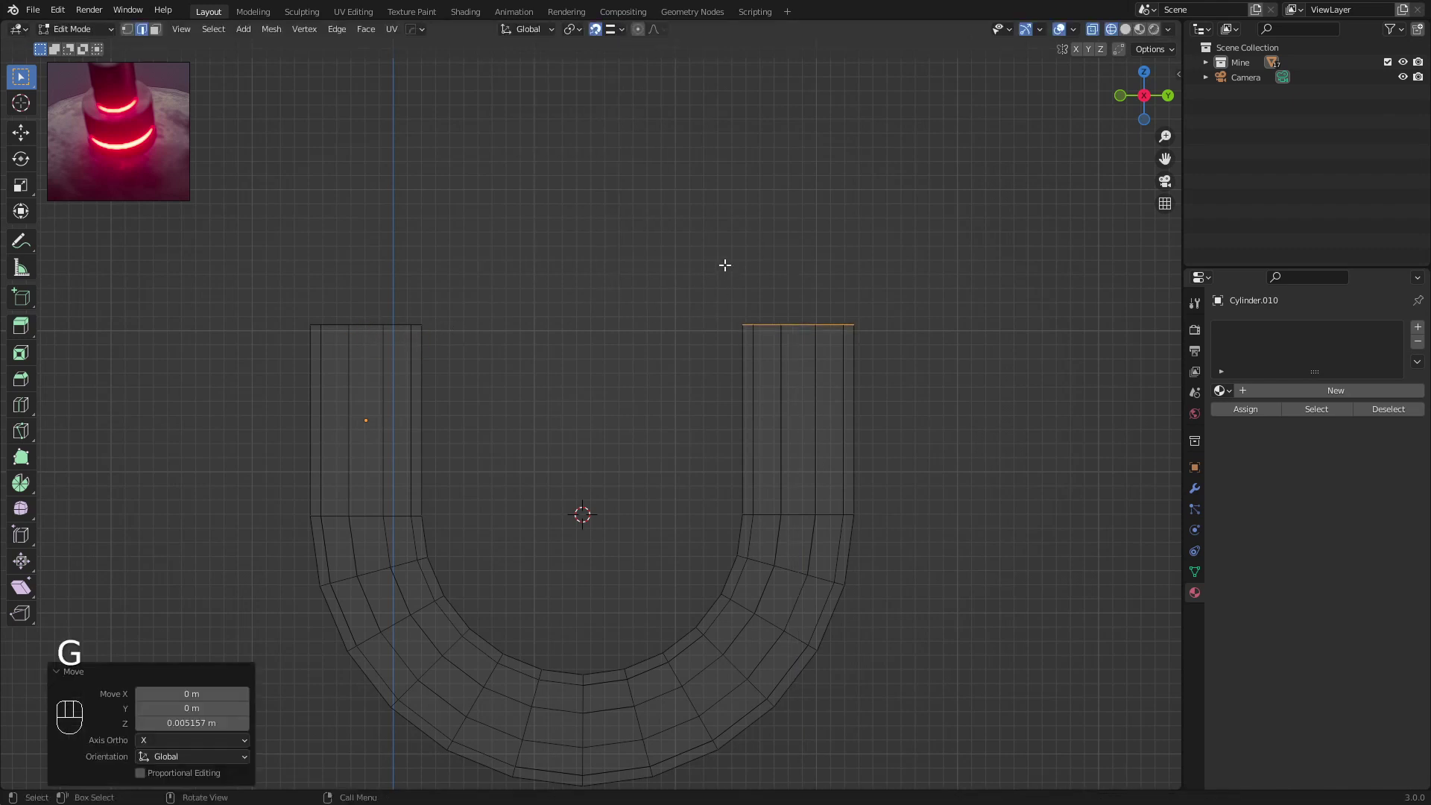
Return to Object Mode with solid shading and shade the U-shaped hook smooth
{"action": "mouse_move", "coordinate": [725, 265]}
{"action": "middle_mouse_down"}
{"action": "mouse_move", "coordinate": [646, 336]}
{"action": "mouse_move", "coordinate": [651, 382]}
{"action": "mouse_move", "coordinate": [655, 330]}
{"action": "middle_mouse_up"}
{"action": "key", "text": "Tab"}
{"action": "key", "text": "z"}
{"action": "left_click", "coordinate": [721, 385]}
{"action": "scroll", "coordinate": [722, 385], "scroll_direction": "down", "scroll_amount": 5}
{"action": "right_click", "coordinate": [655, 335]}
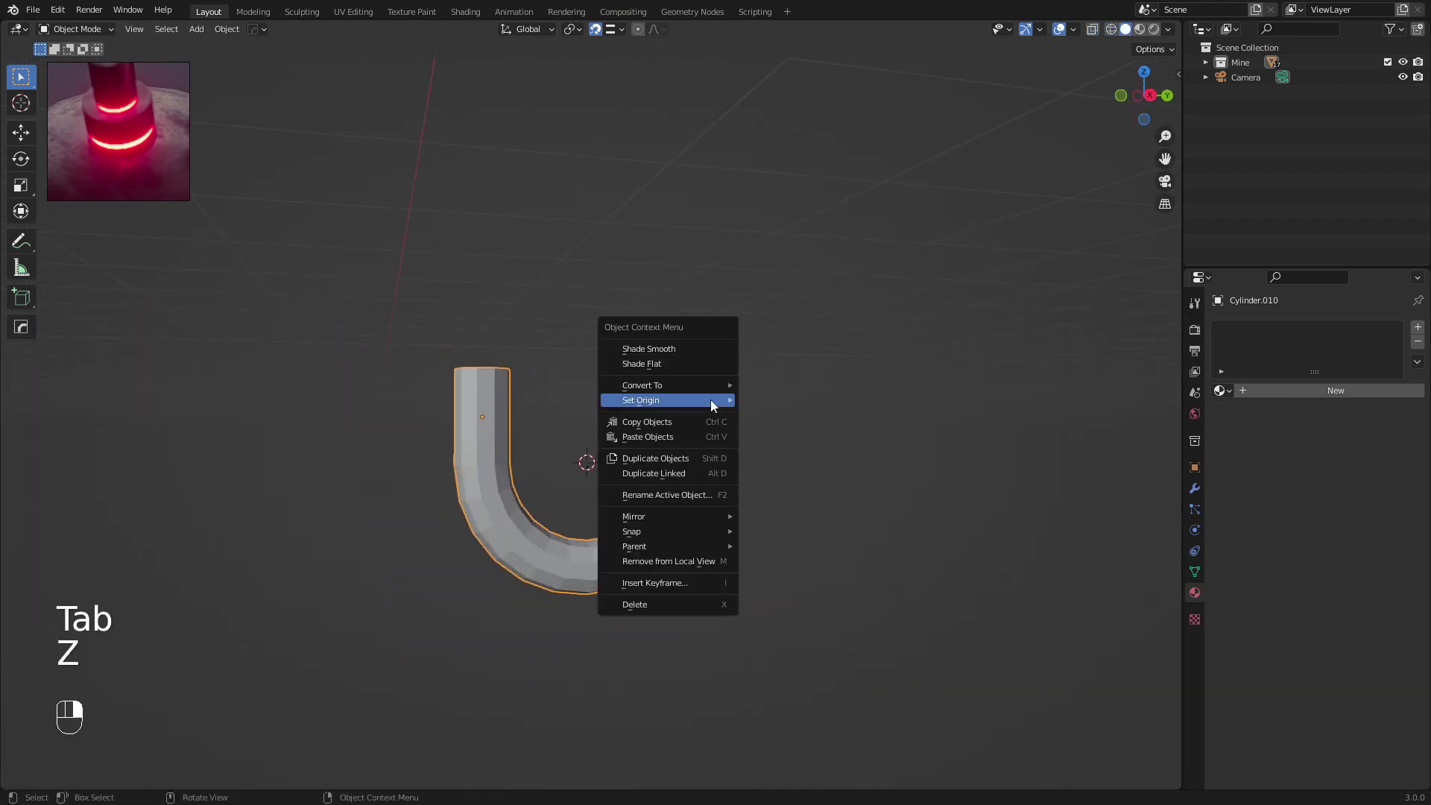
{"action": "left_click", "coordinate": [694, 349]}
{"action": "left_click", "coordinate": [1195, 571]}
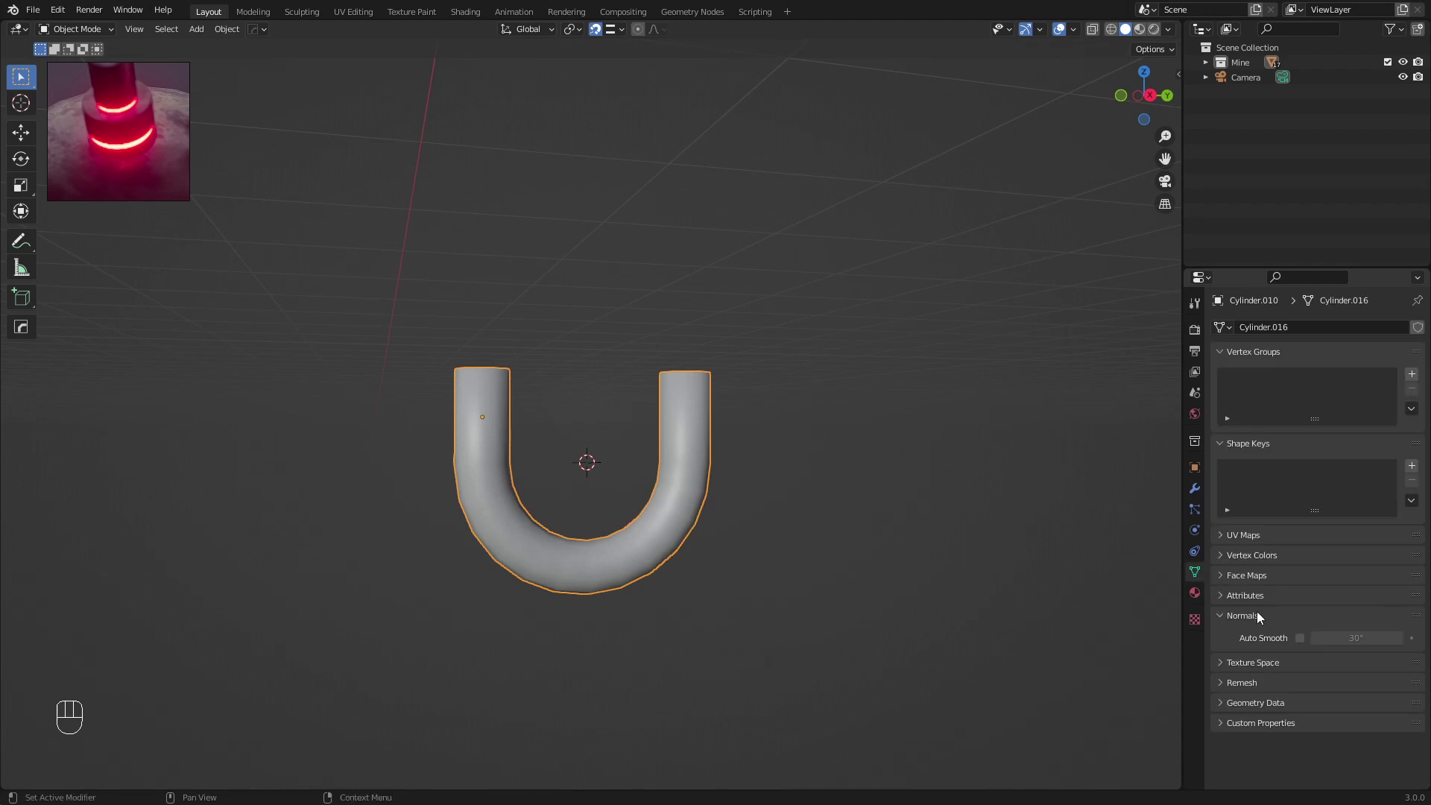
{"action": "left_click", "coordinate": [1299, 638]}
{"action": "left_click", "coordinate": [1300, 639]}
Leave the isolated view and scale the hook uniformly to 0.357 beneath the mounting plate
{"action": "key", "text": "KP_Divide"}
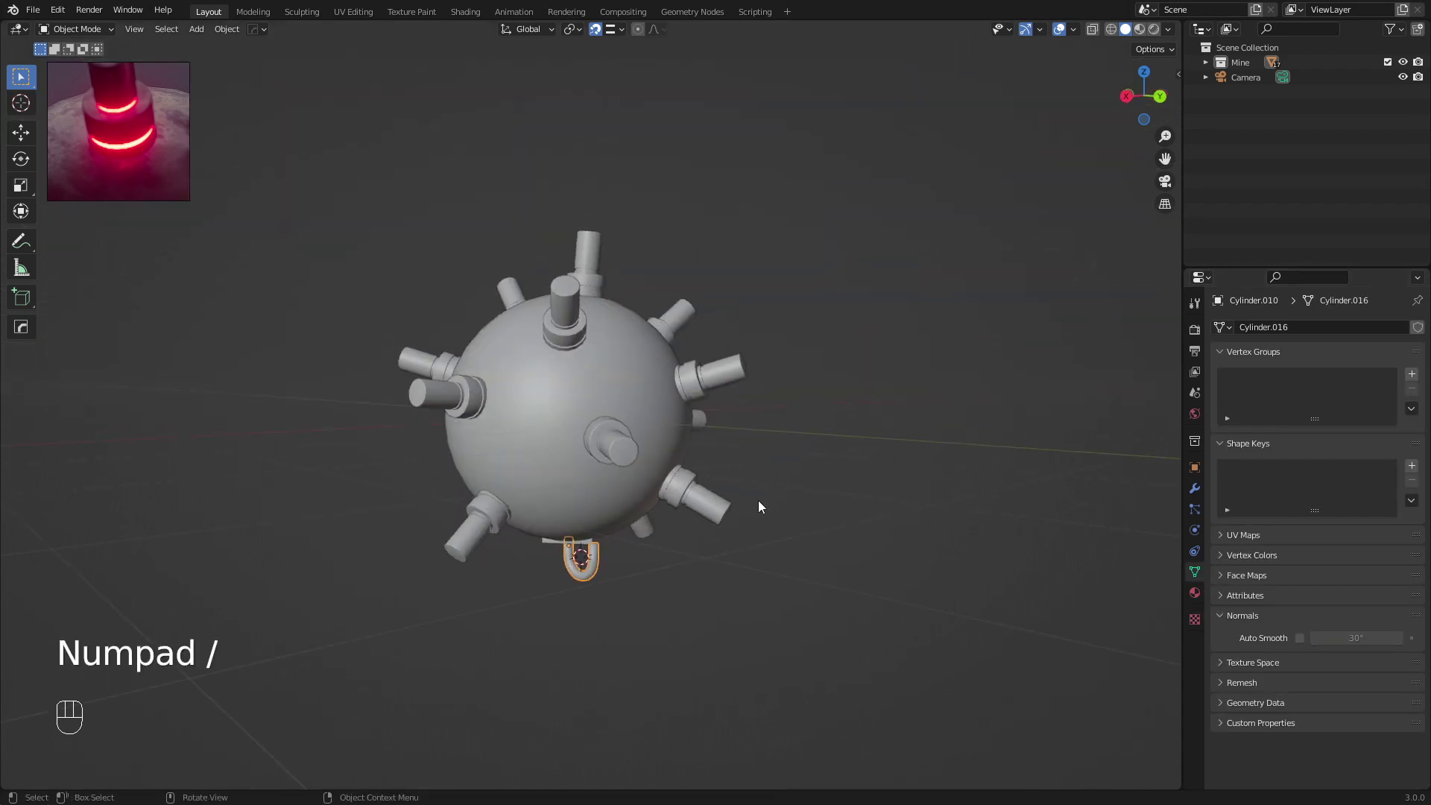
{"action": "key", "text": "KP_Decimal"}
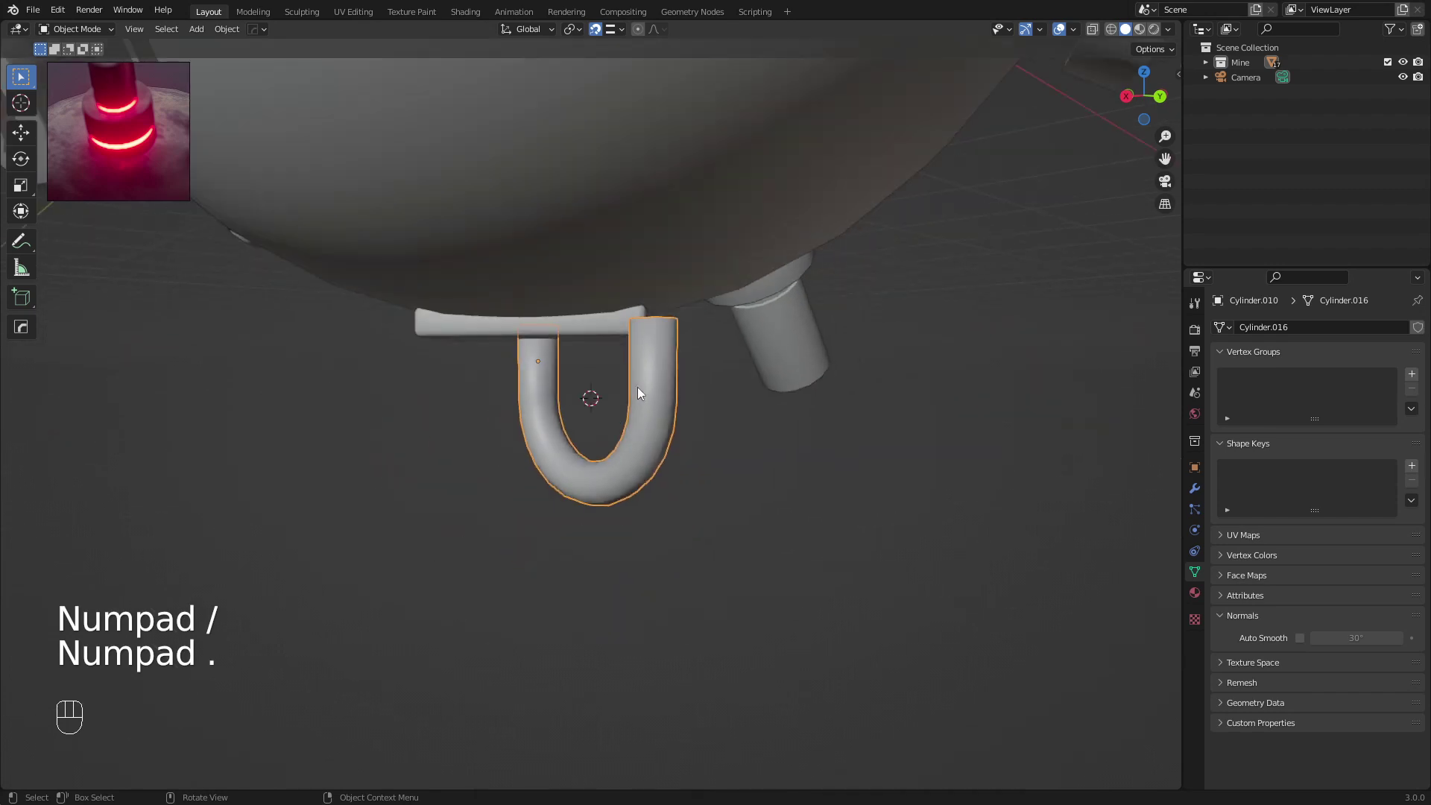
{"action": "middle_click_drag", "start_coordinate": [638, 387], "coordinate": [570, 377]}
{"action": "key", "text": "s"}
{"action": "left_click", "coordinate": [637, 374]}
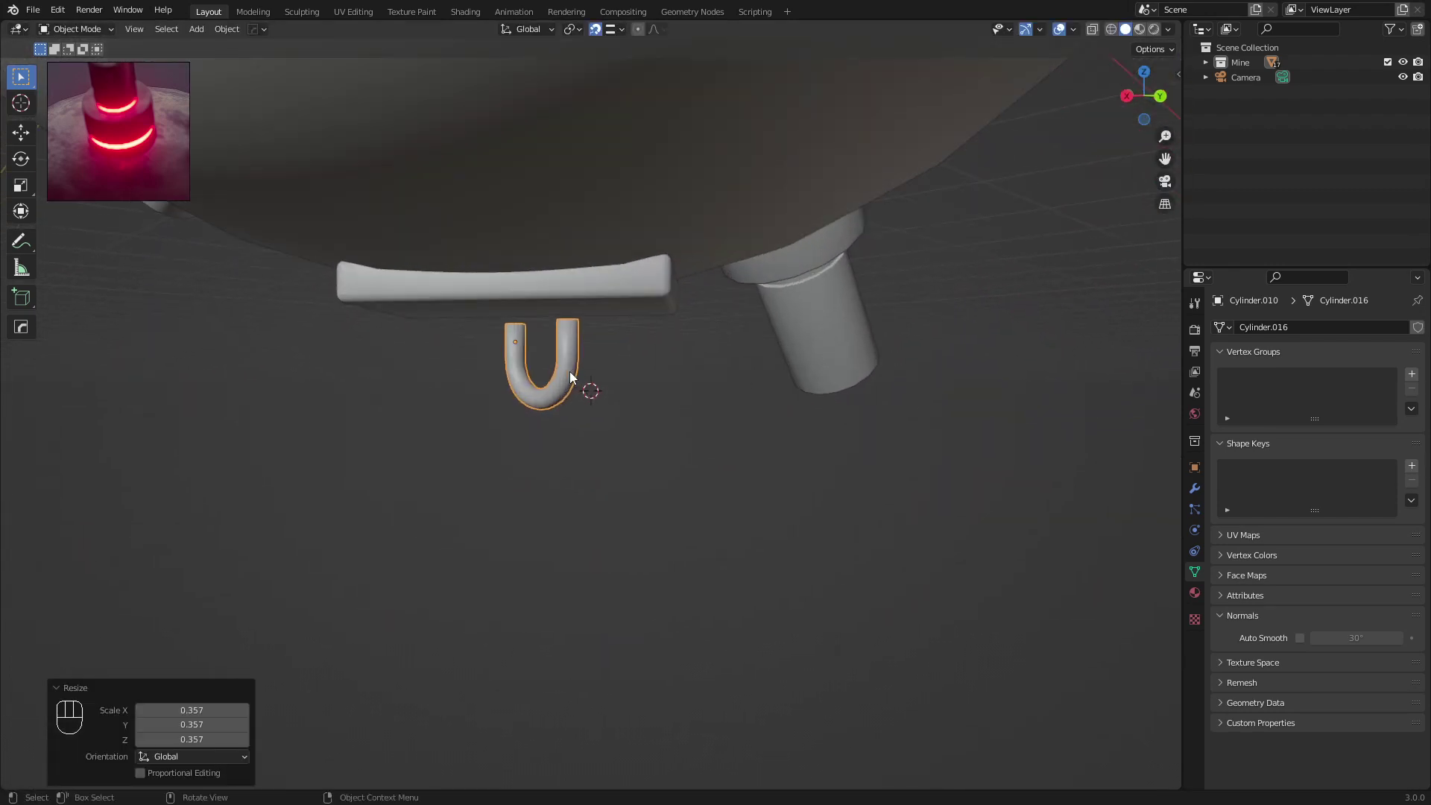
Rotate the hook about 45.8° around the global Z axis so it faces the camera
{"action": "key", "text": "r"}
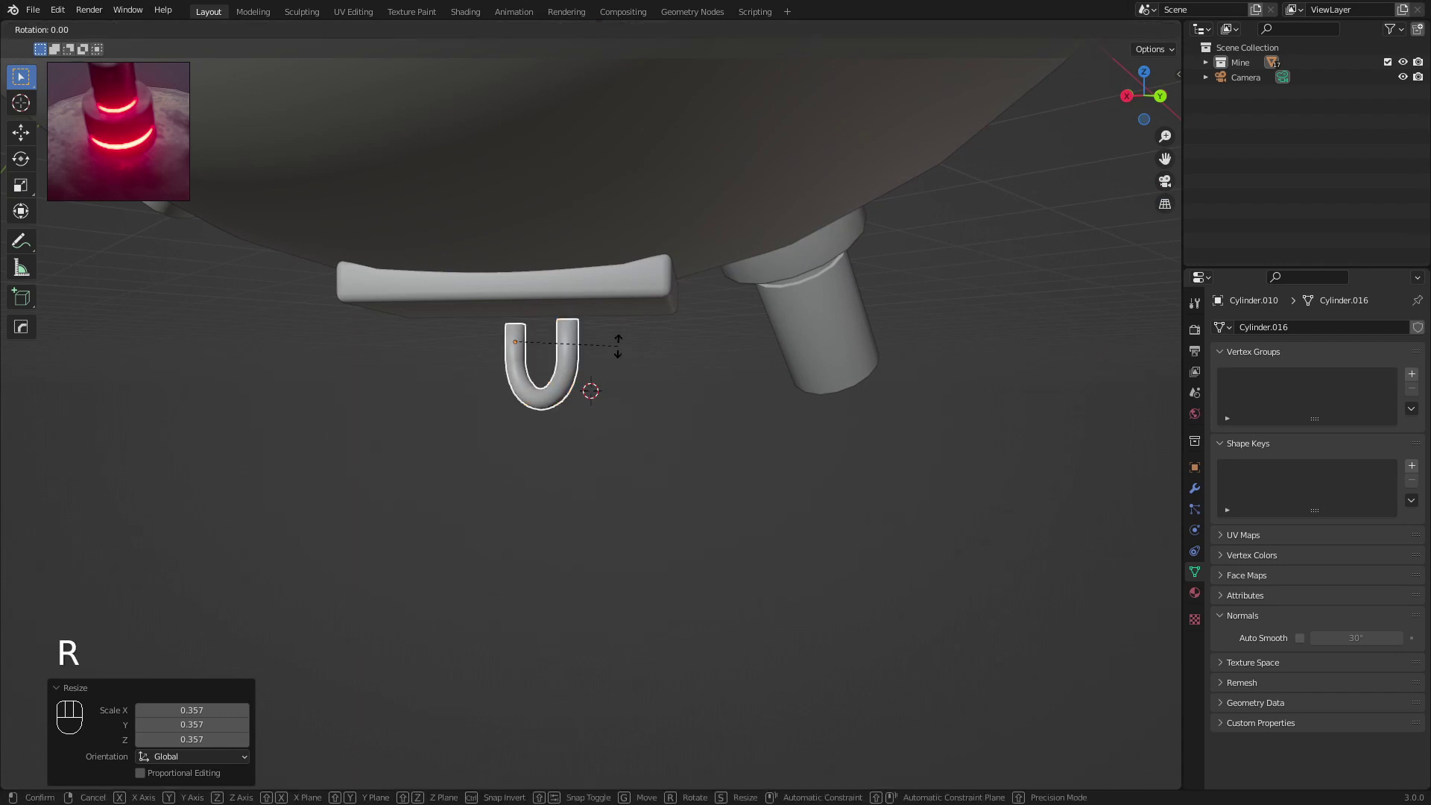
{"action": "right_click", "coordinate": [584, 282]}
{"action": "key", "text": "KP_0"}
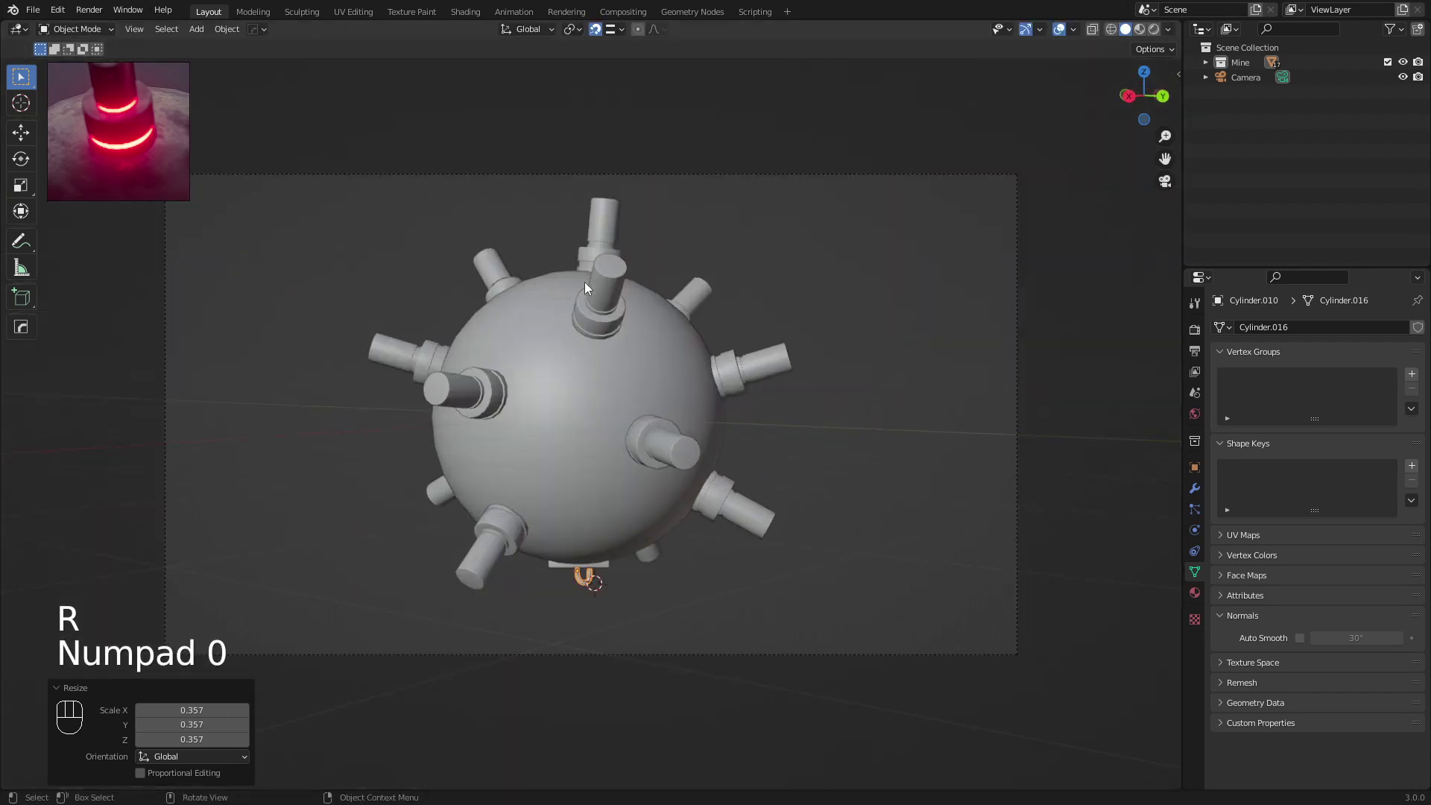
{"action": "key", "text": "r"}
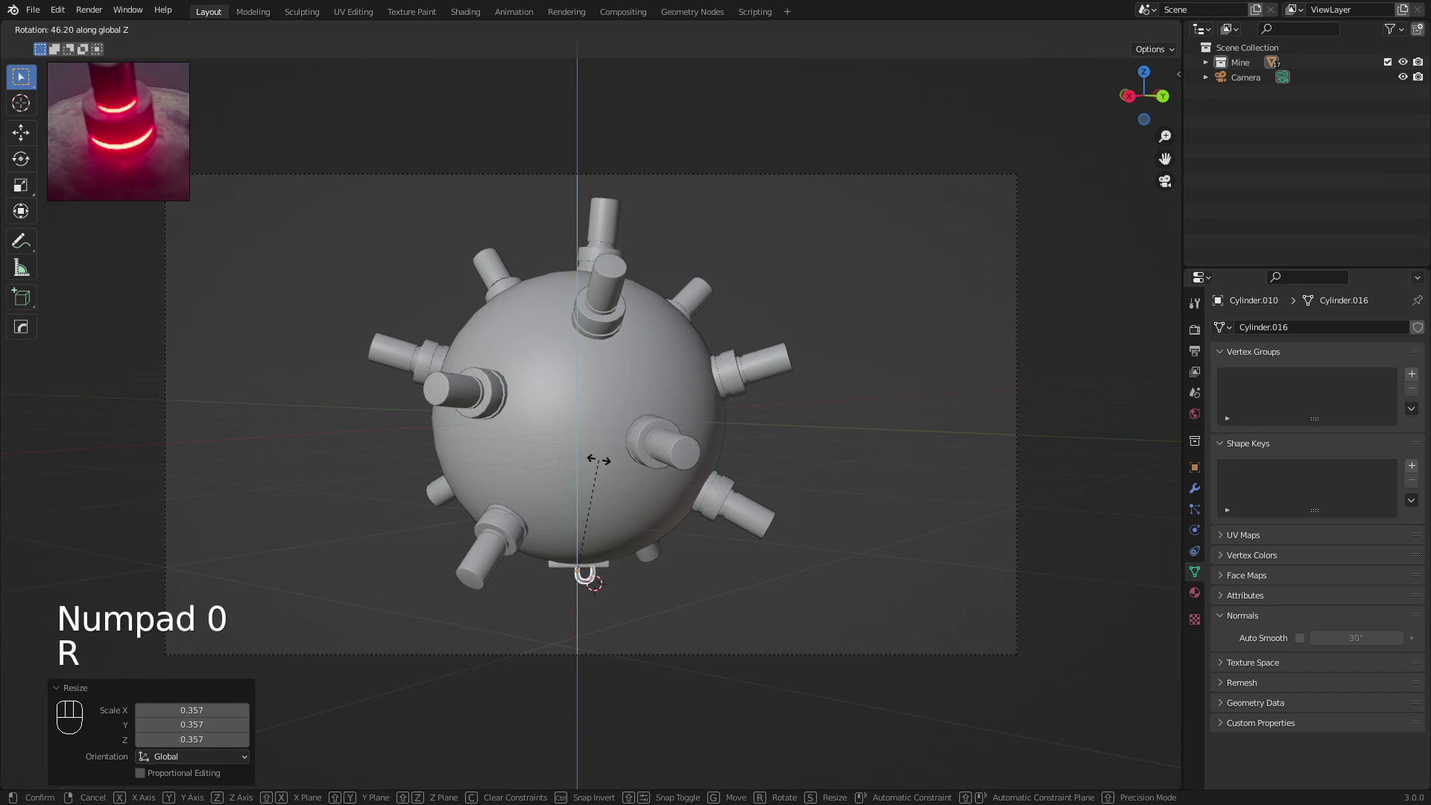
{"action": "left_click", "coordinate": [600, 460]}
Turn off snapping and raise the hook about 0.020 m along Z toward the plate's underside
{"action": "key", "text": "KP_Decimal"}
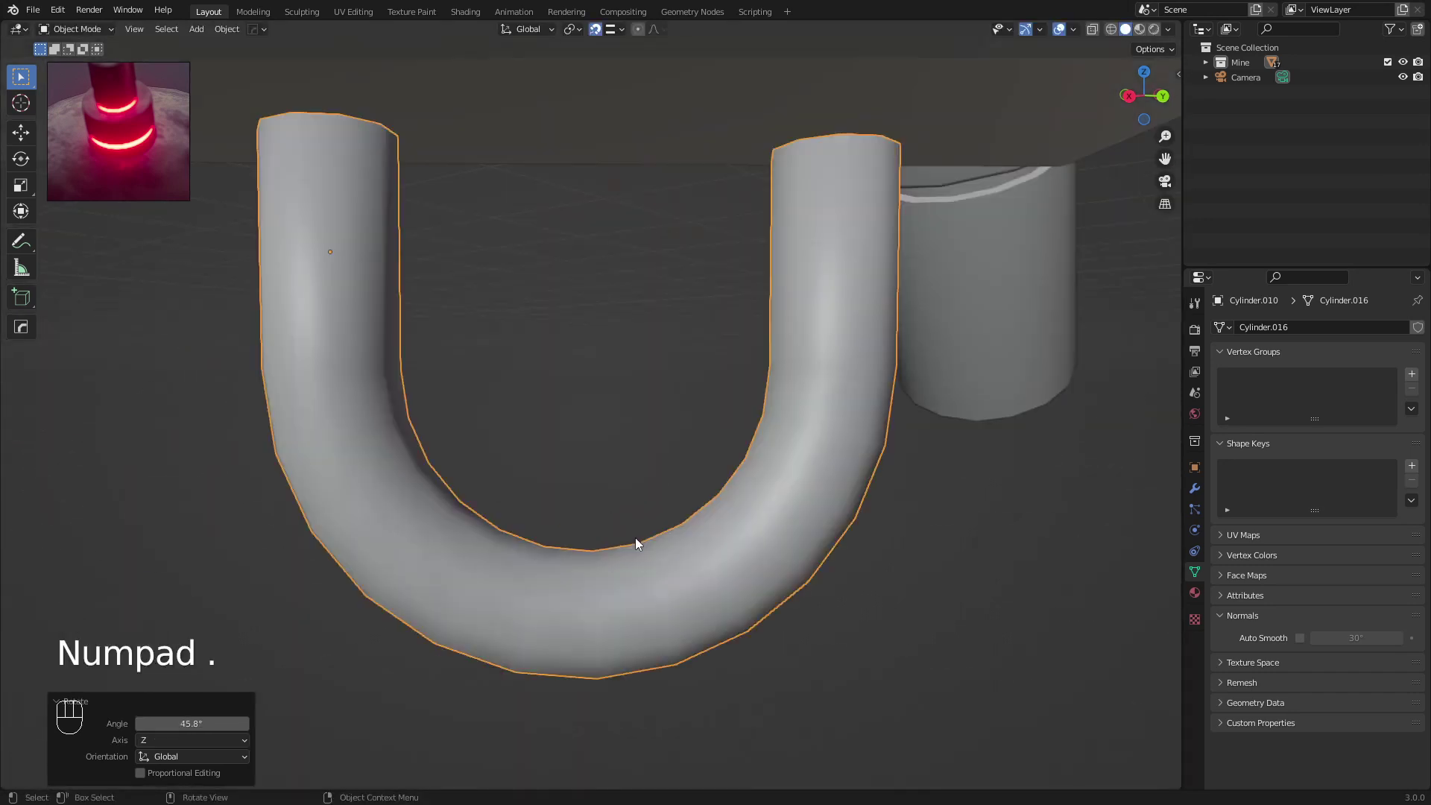
{"action": "scroll", "coordinate": [638, 526], "scroll_direction": "down", "scroll_amount": 5}
{"action": "middle_click_drag", "start_coordinate": [623, 476], "coordinate": [624, 415]}
{"action": "key", "text": "g"}
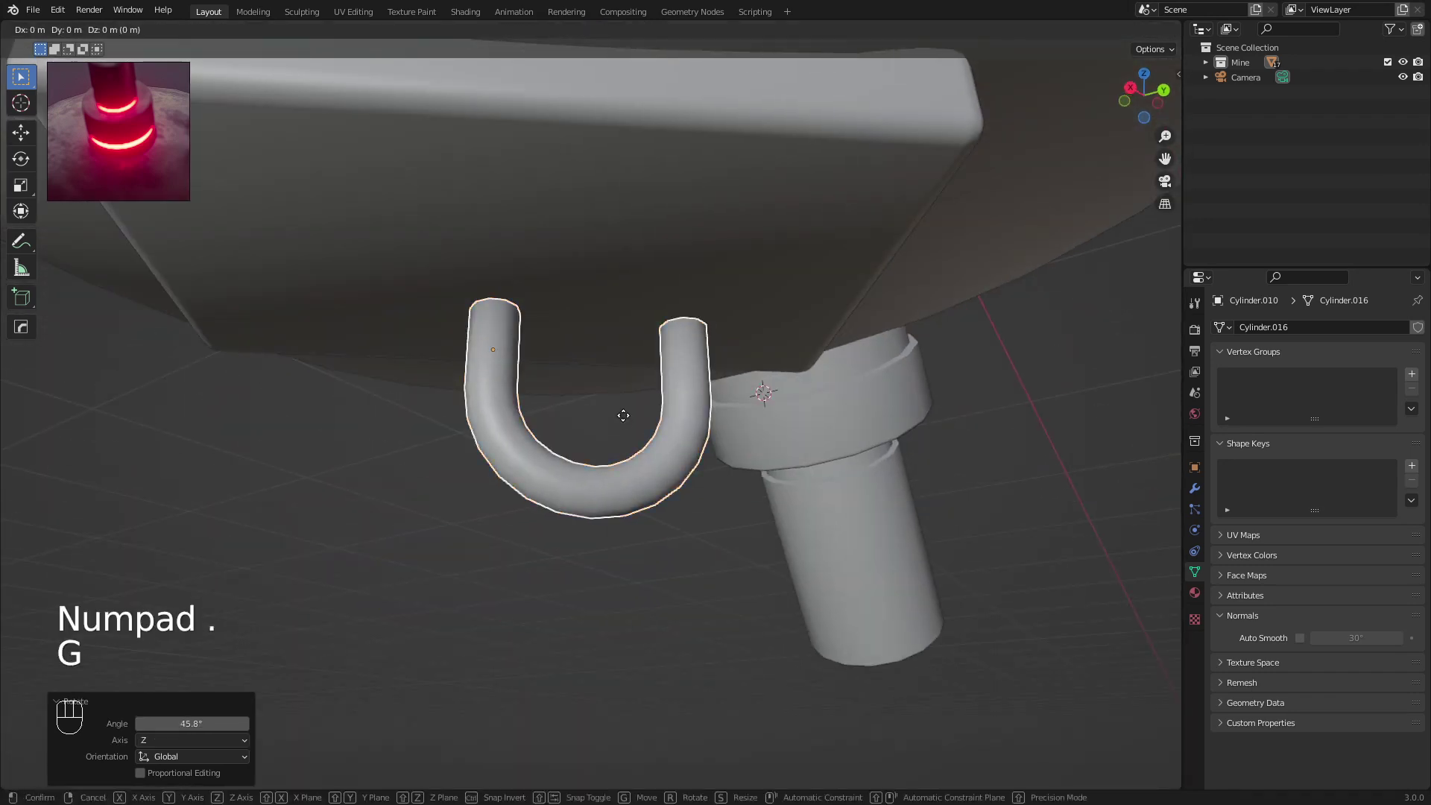
{"action": "right_click", "coordinate": [627, 381]}
{"action": "key", "text": "shift+Tab"}
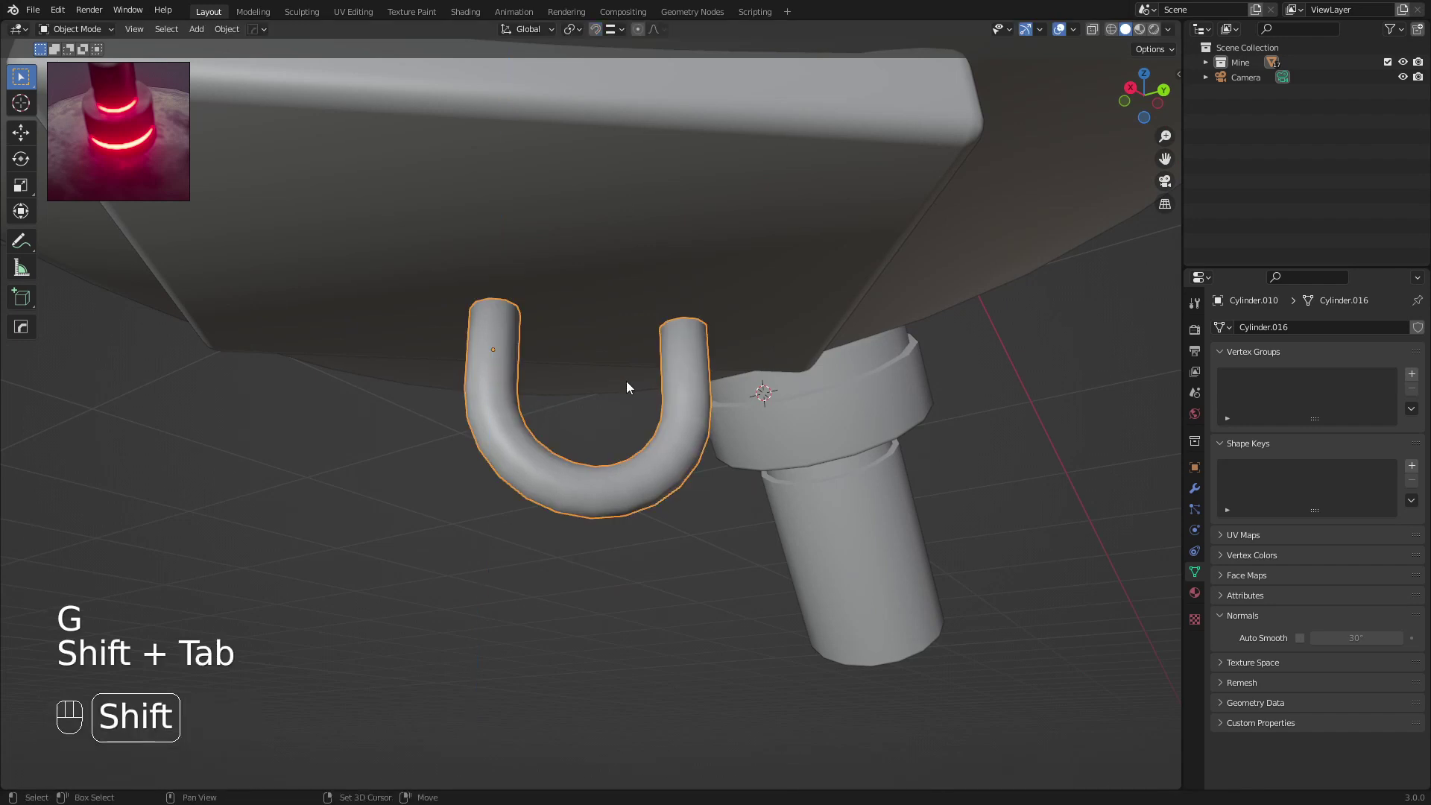
{"action": "key", "text": "g"}
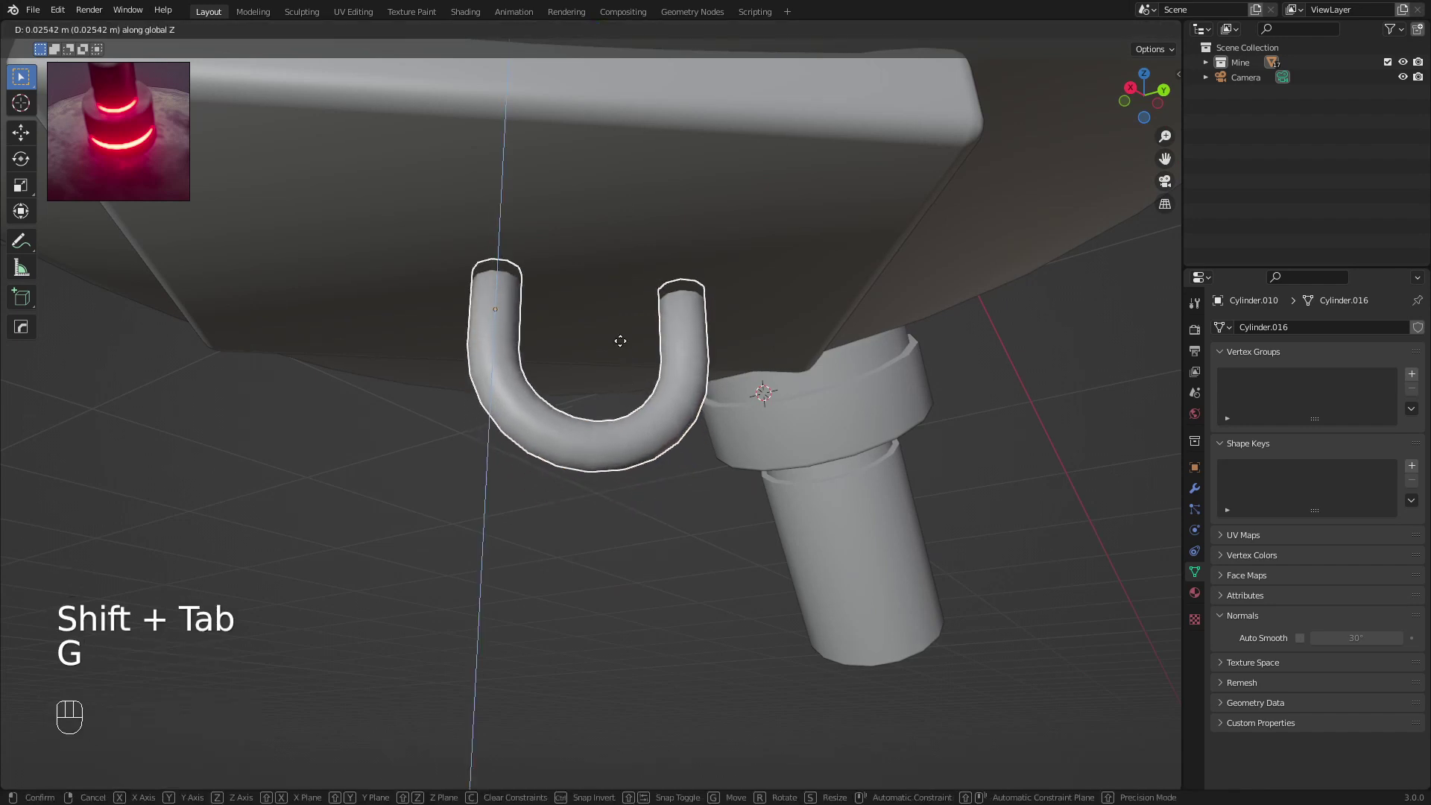
{"action": "left_click", "coordinate": [620, 354]}
Drop the attempted X move and set the hook's origin to its geometry
{"action": "key", "text": "g"}
{"action": "key", "text": "x"}
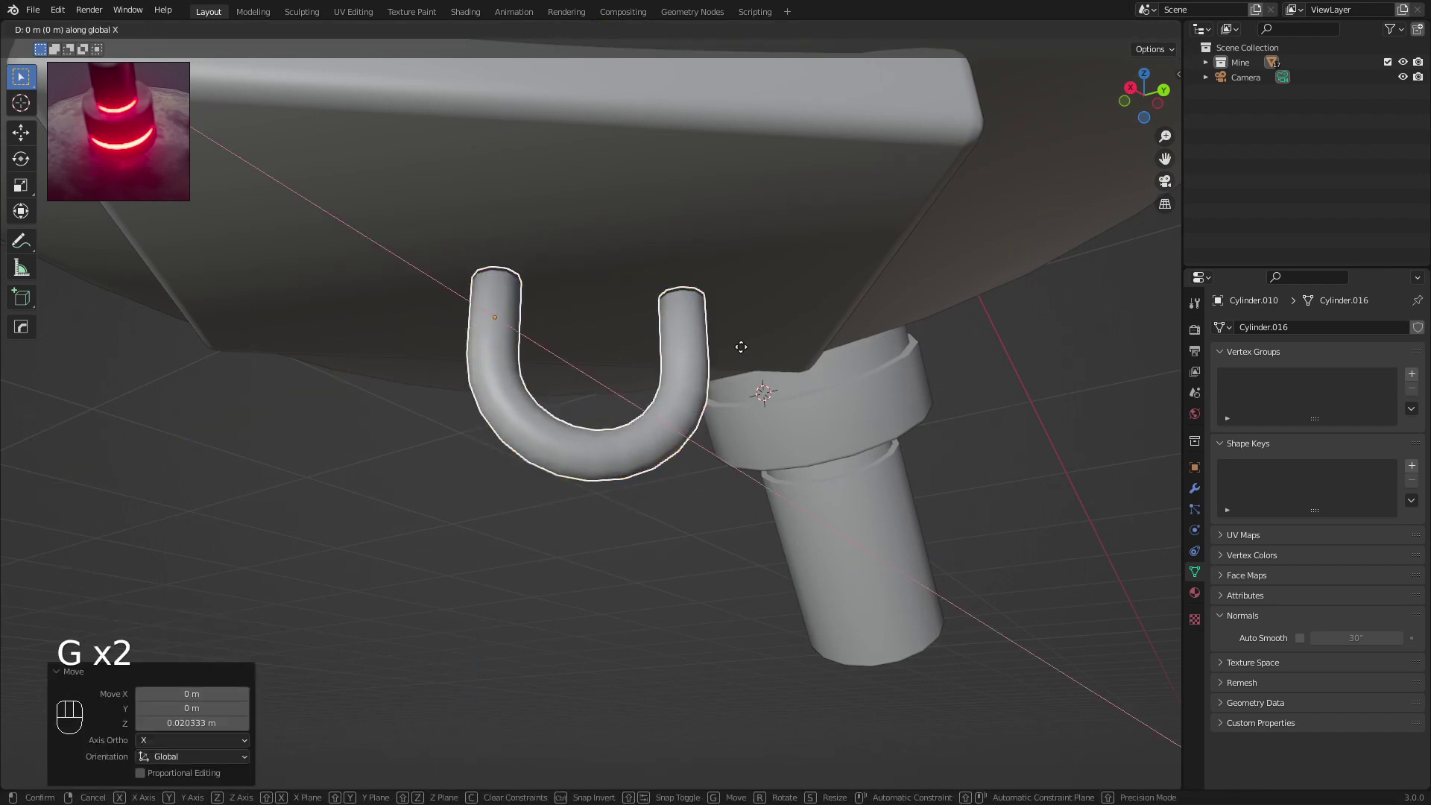
{"action": "key", "text": "x"}
{"action": "right_click", "coordinate": [678, 351]}
{"action": "right_click", "coordinate": [679, 352]}
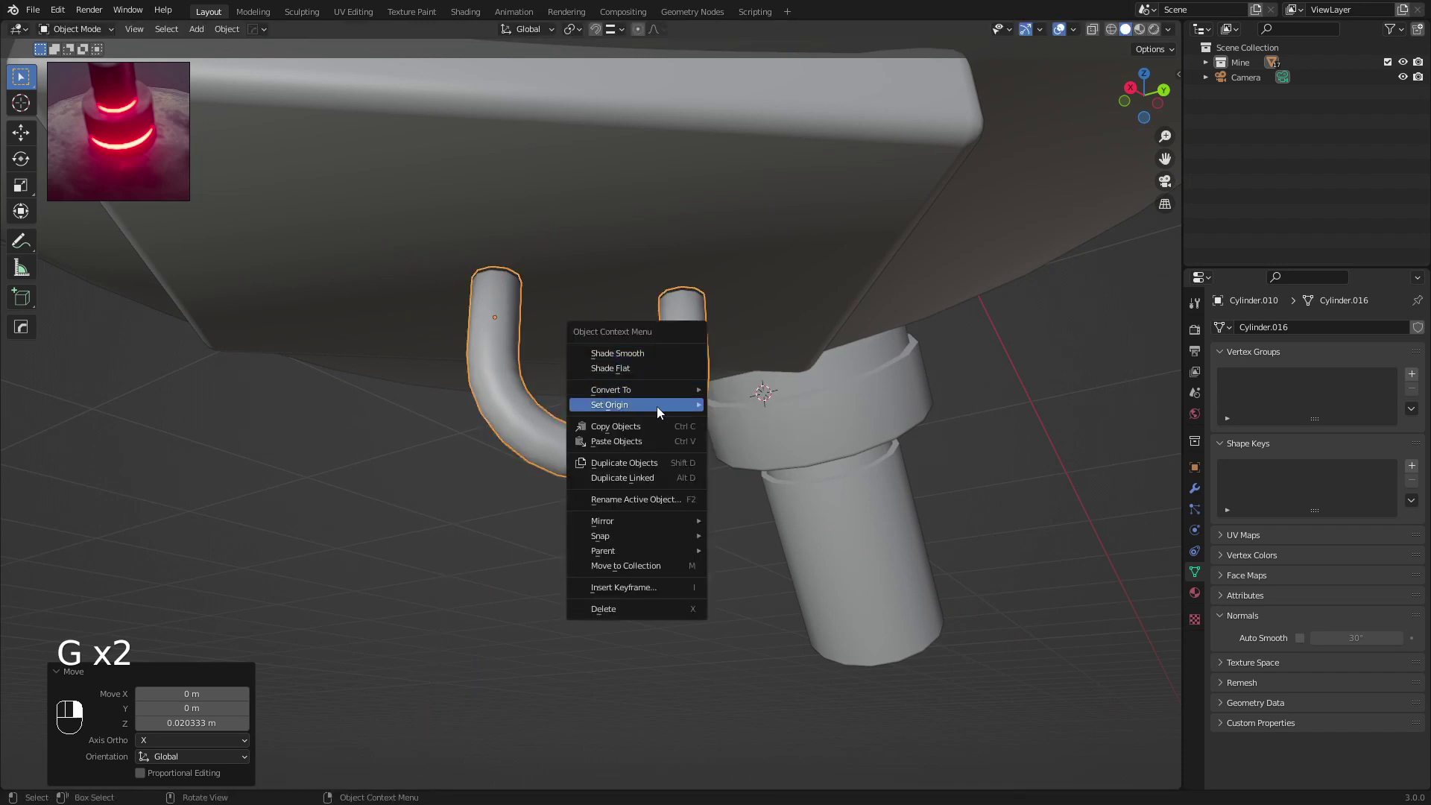
{"action": "mouse_move", "coordinate": [656, 405]}
{"action": "left_click", "coordinate": [740, 422]}
Move the hook to the middle of the plate's underside and deselect everything
{"action": "middle_click_drag", "start_coordinate": [695, 309], "coordinate": [642, 443]}
{"action": "key", "text": "g"}
{"action": "left_click", "coordinate": [638, 315]}
{"action": "key", "text": "a"}
{"action": "key", "text": "a"}
{"action": "middle_click_drag", "start_coordinate": [600, 397], "coordinate": [609, 407]}
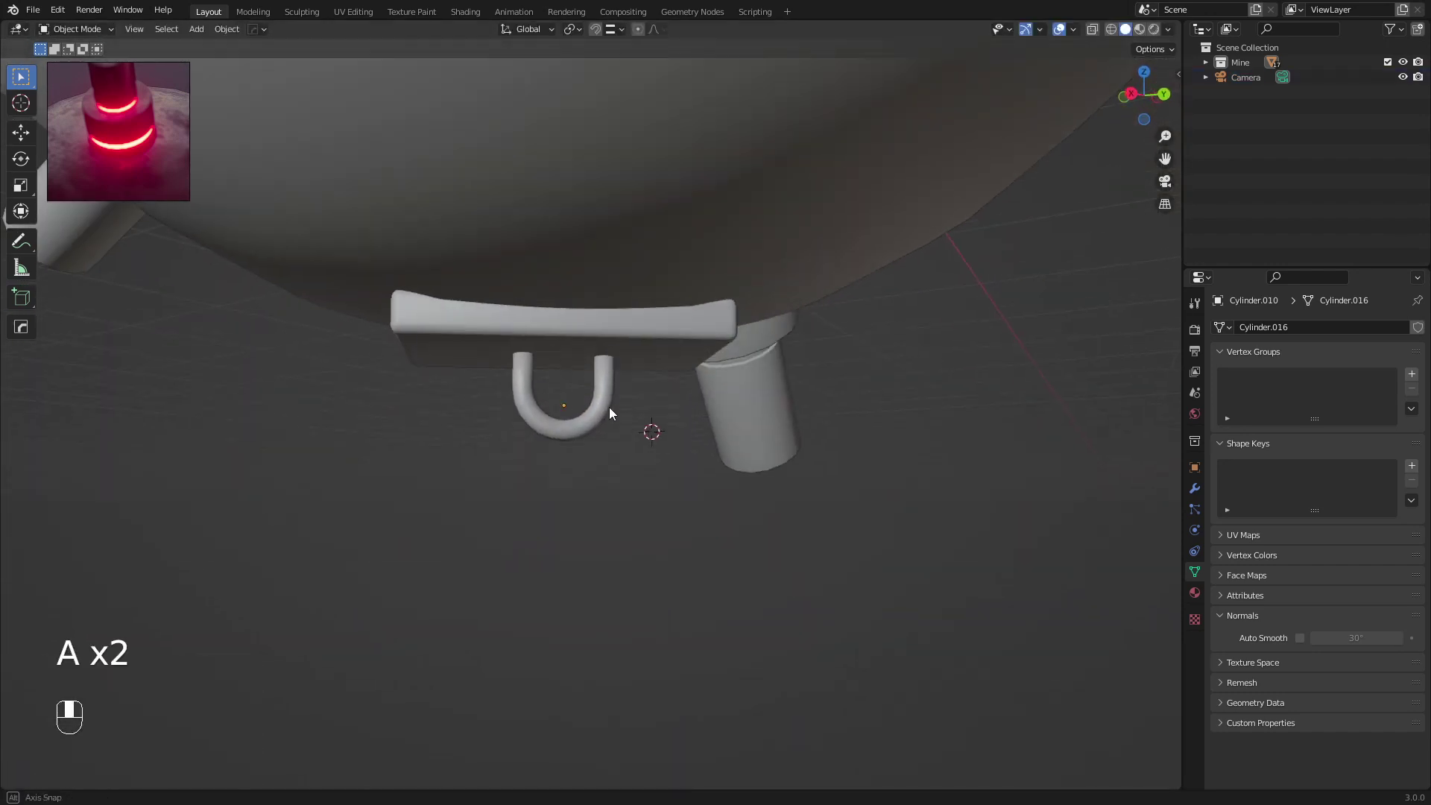
Duplicate the hook and place the copy about 0.127 m straight below it along Z
{"action": "left_click", "coordinate": [600, 389]}
{"action": "key", "text": "shift+d"}
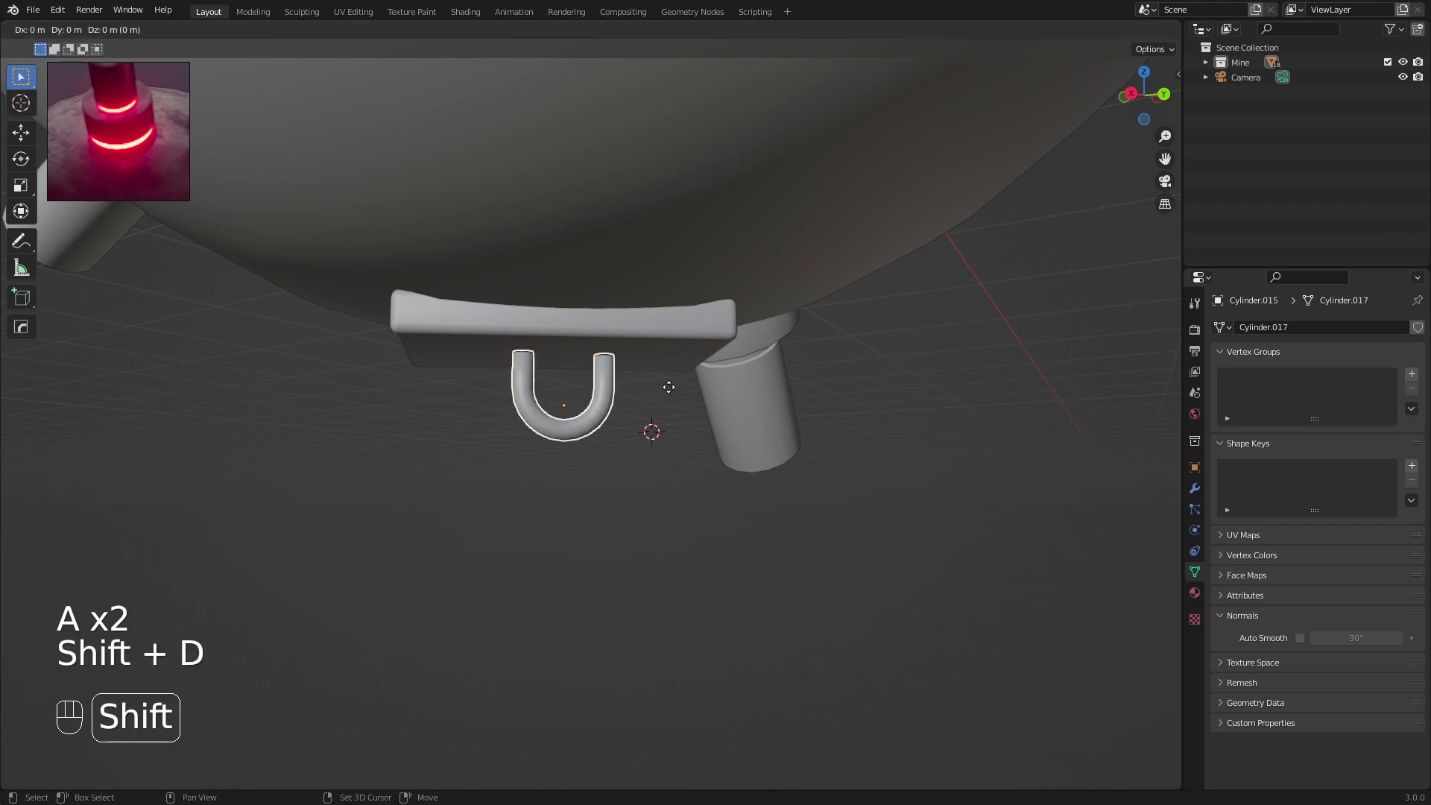
{"action": "left_click", "coordinate": [661, 485]}
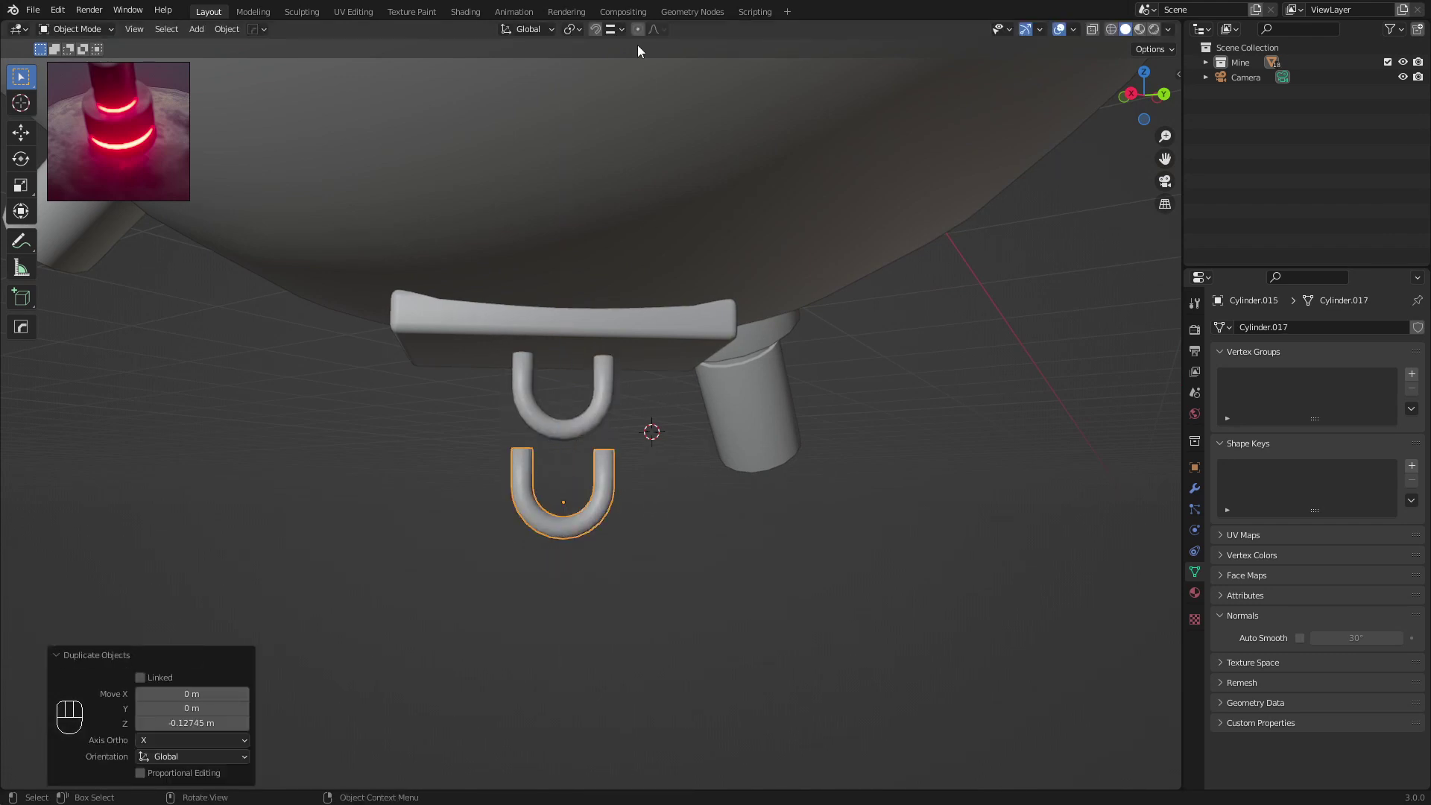
Isolate the duplicated hook in local view and shade it flat
{"action": "key", "text": "KP_Divide"}
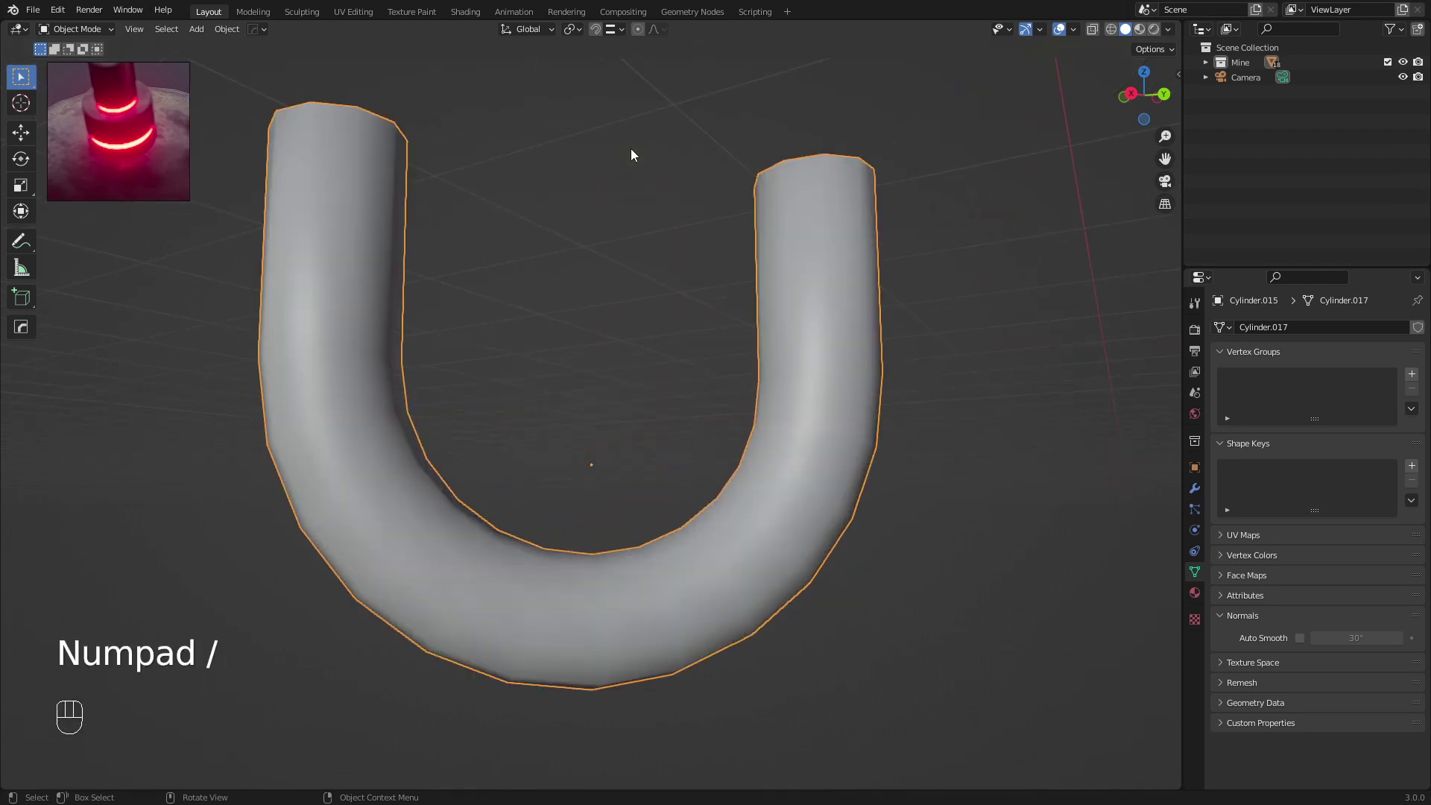
{"action": "middle_click_drag", "start_coordinate": [643, 208], "coordinate": [645, 280]}
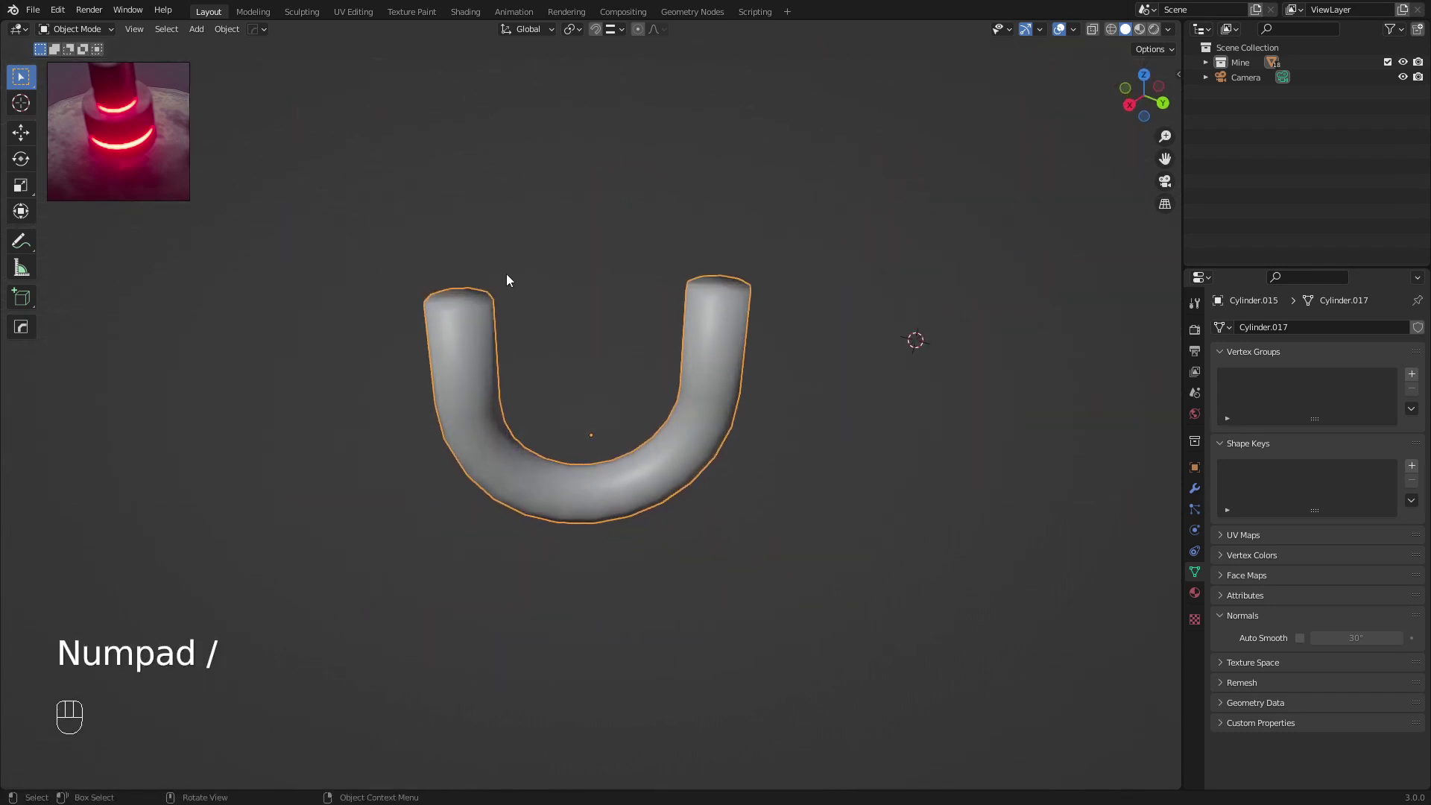
{"action": "right_click", "coordinate": [742, 339]}
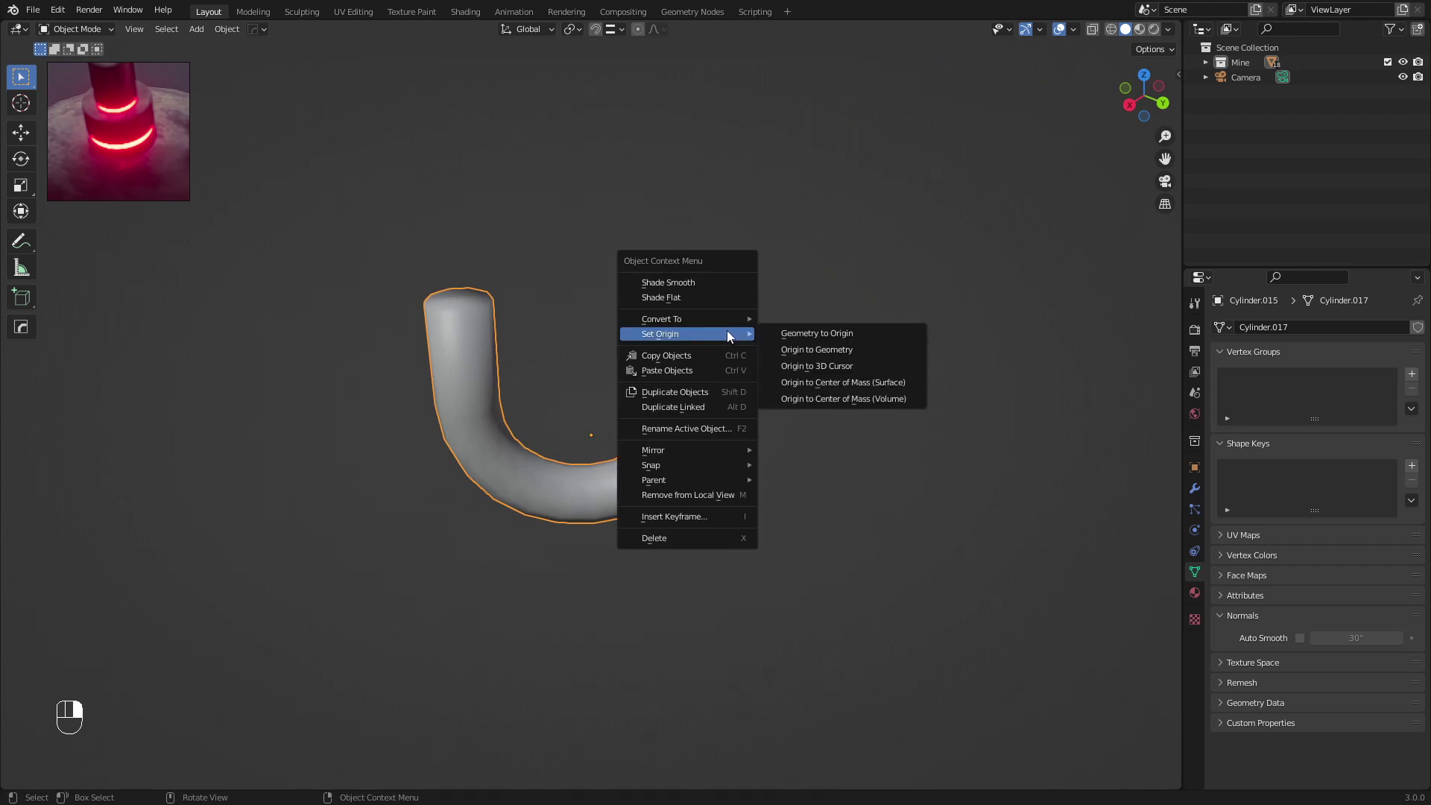
{"action": "left_click", "coordinate": [700, 284]}
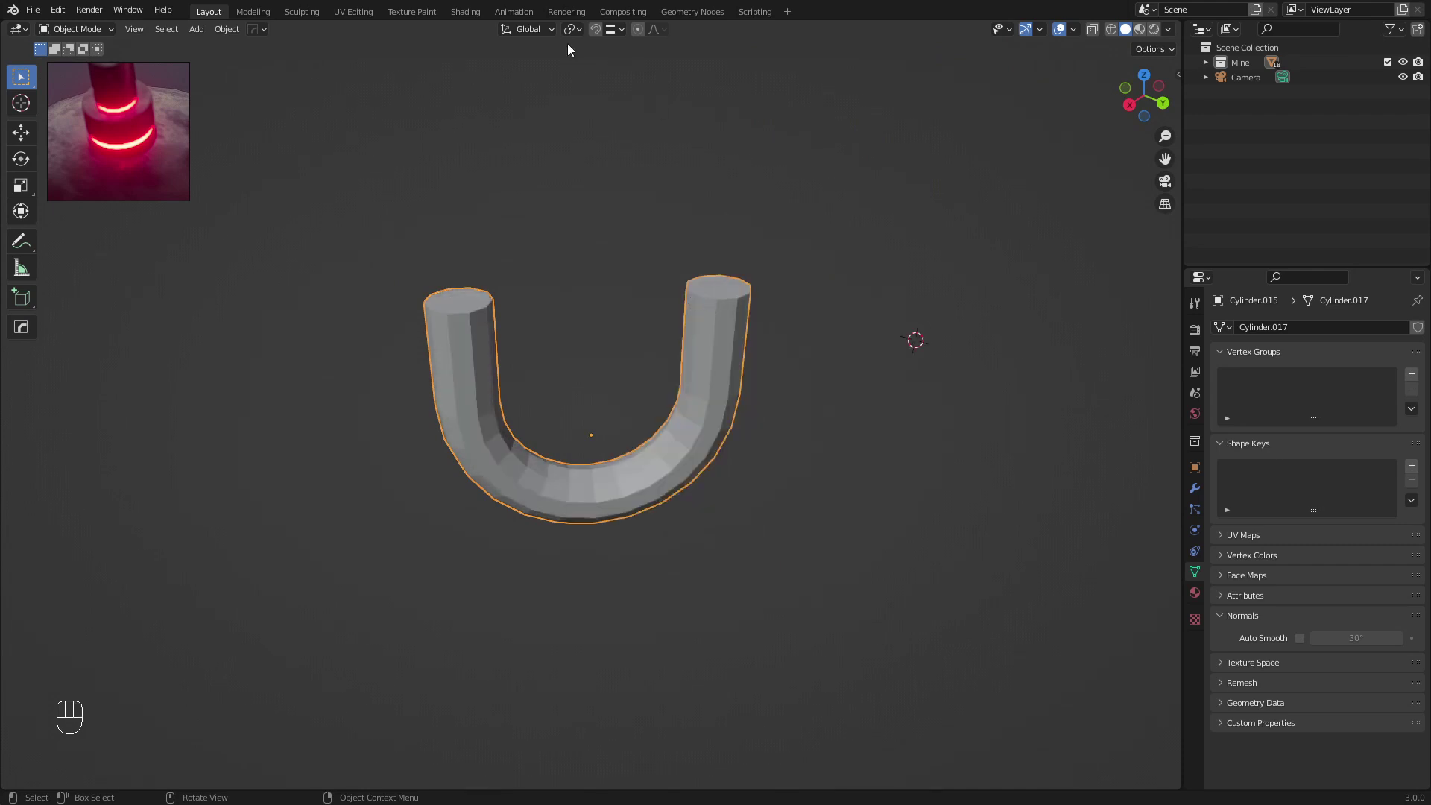
{"action": "middle_click_drag", "start_coordinate": [510, 242], "coordinate": [631, 273]}
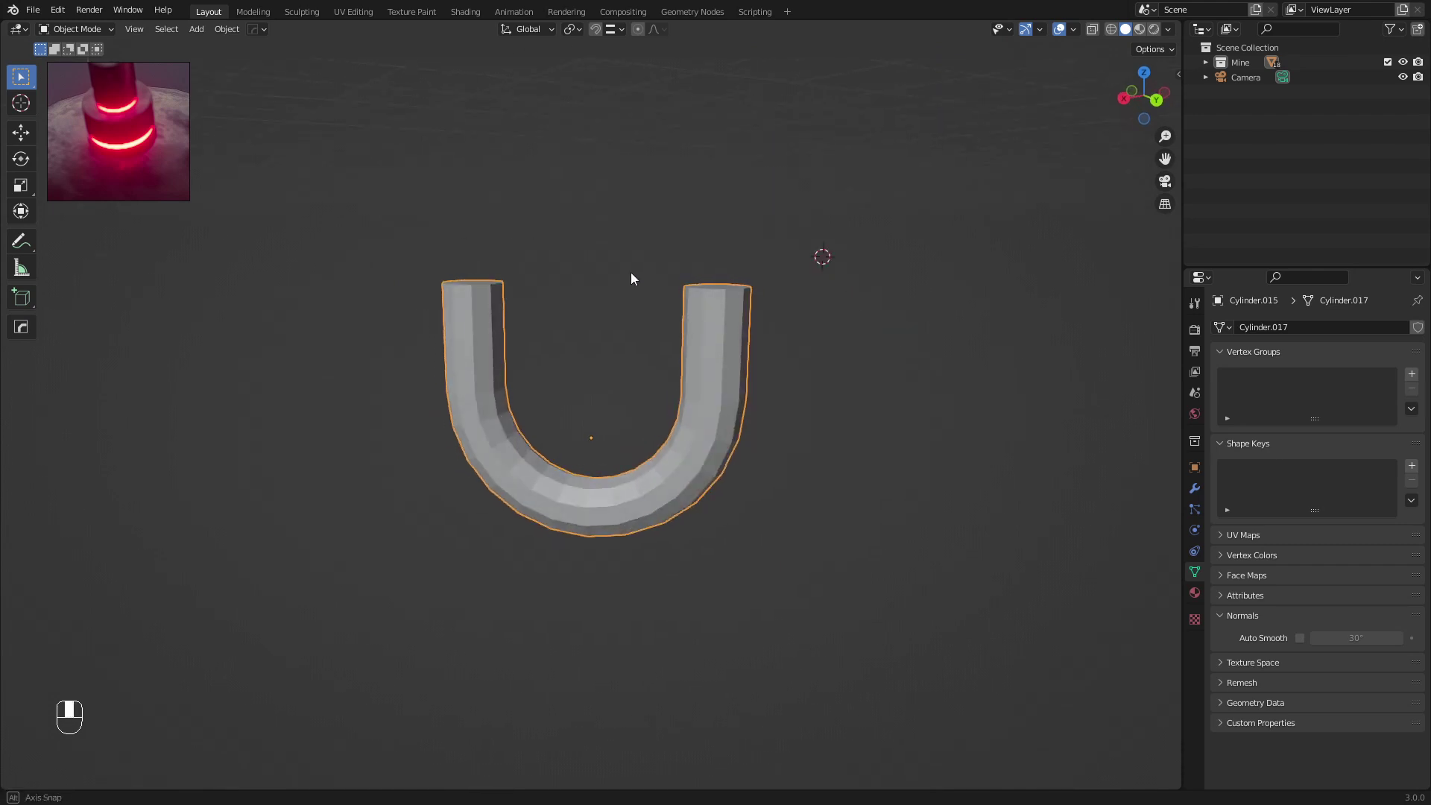
Add a Mirror modifier to the hook copy, mirroring on the Z axis only with Clipping enabled
{"action": "left_click", "coordinate": [1195, 490]}
{"action": "left_click", "coordinate": [1282, 326]}
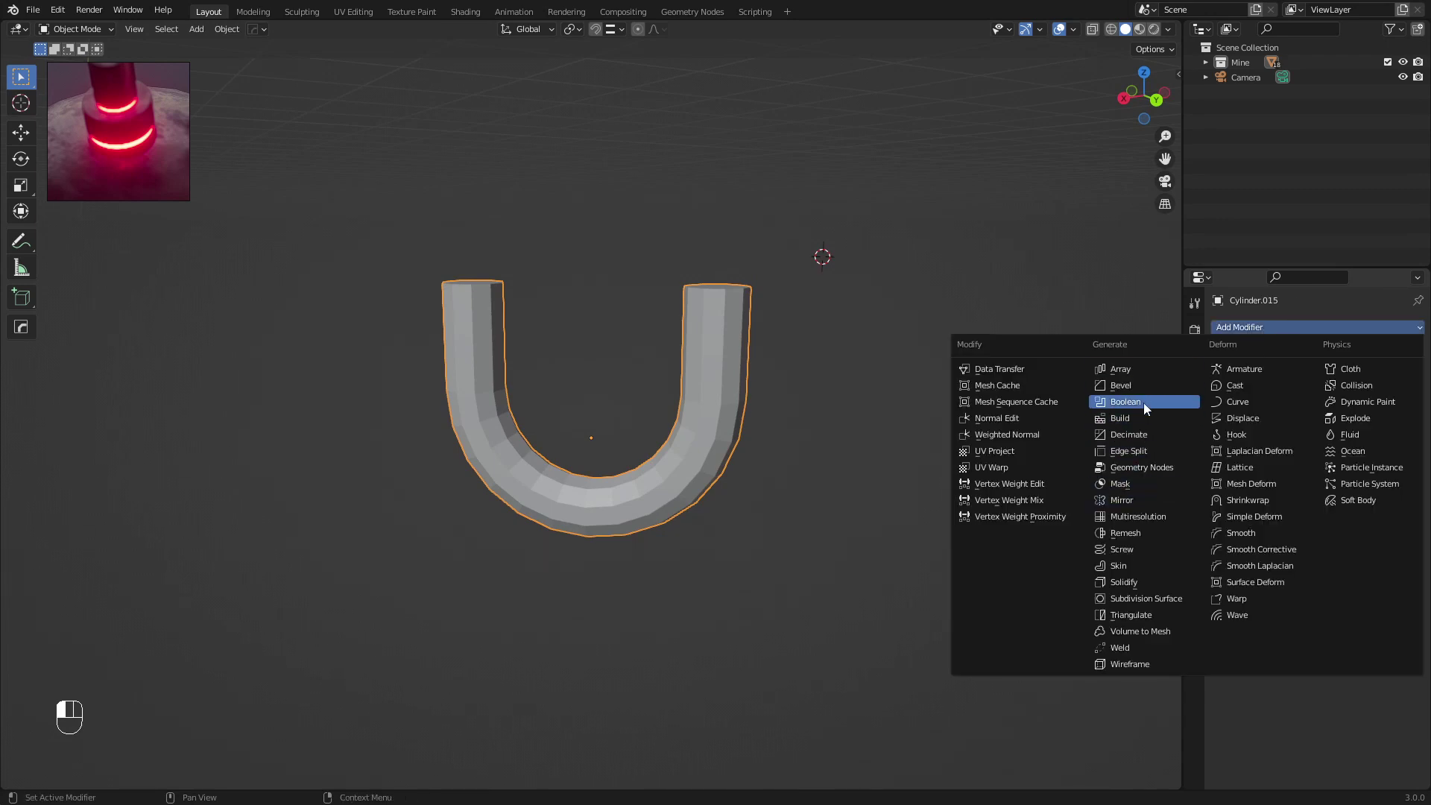
{"action": "left_click", "coordinate": [1120, 500]}
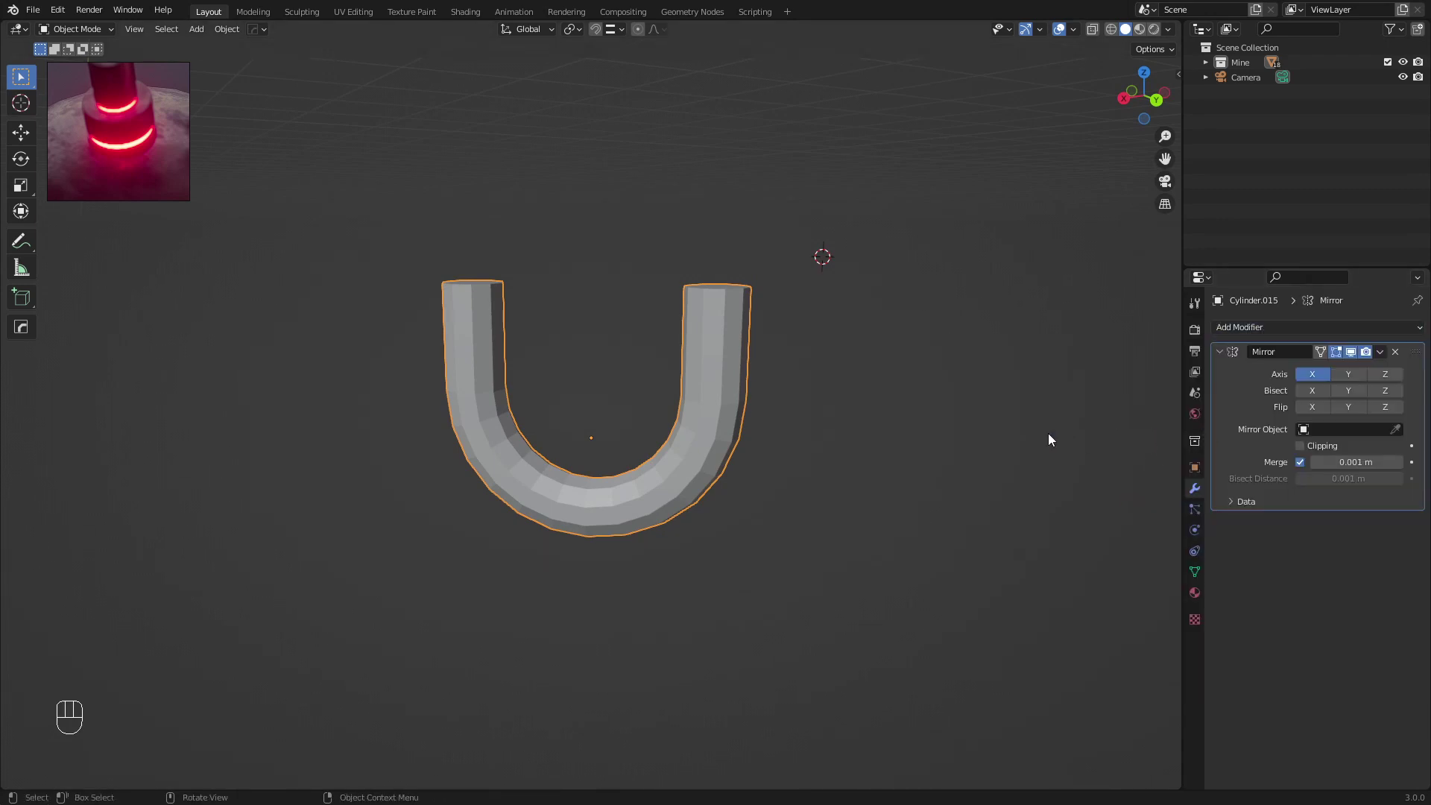
{"action": "middle_click_drag", "start_coordinate": [1048, 432], "coordinate": [913, 452]}
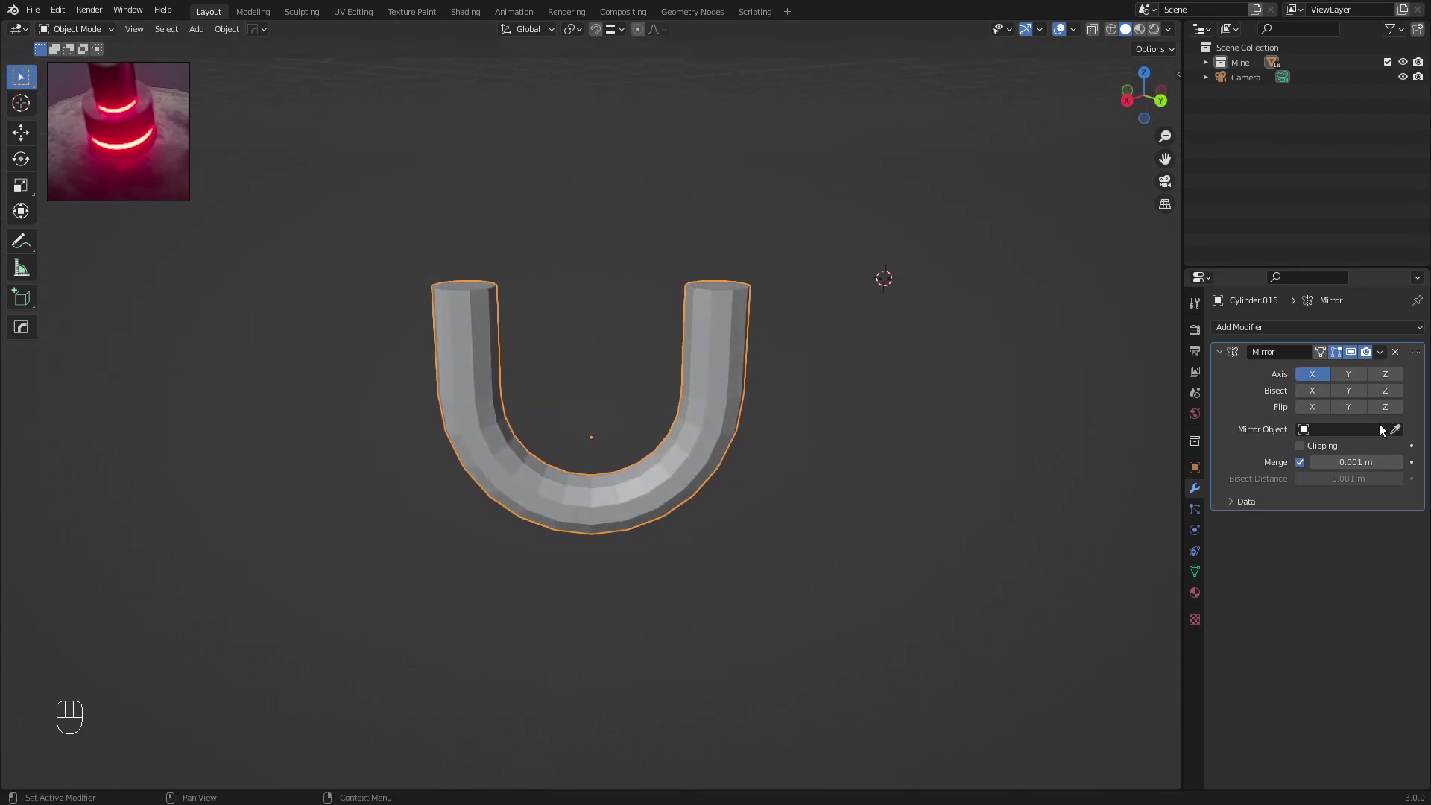
{"action": "left_click", "coordinate": [1384, 374]}
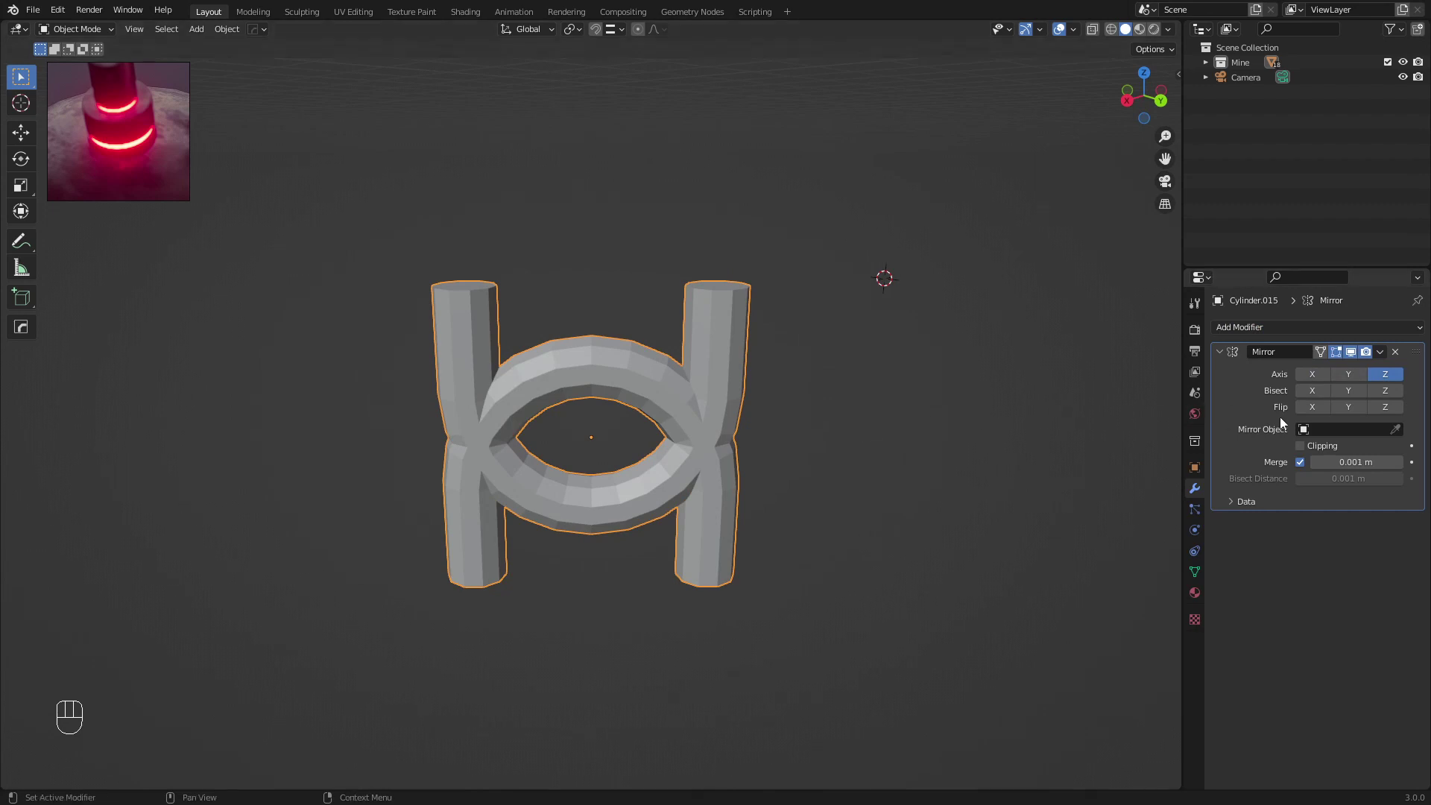
{"action": "left_click", "coordinate": [1301, 446]}
In Edit Mode, select all of the hook copy's geometry through a wireframe view and return to solid shading
{"action": "key", "text": "Tab"}
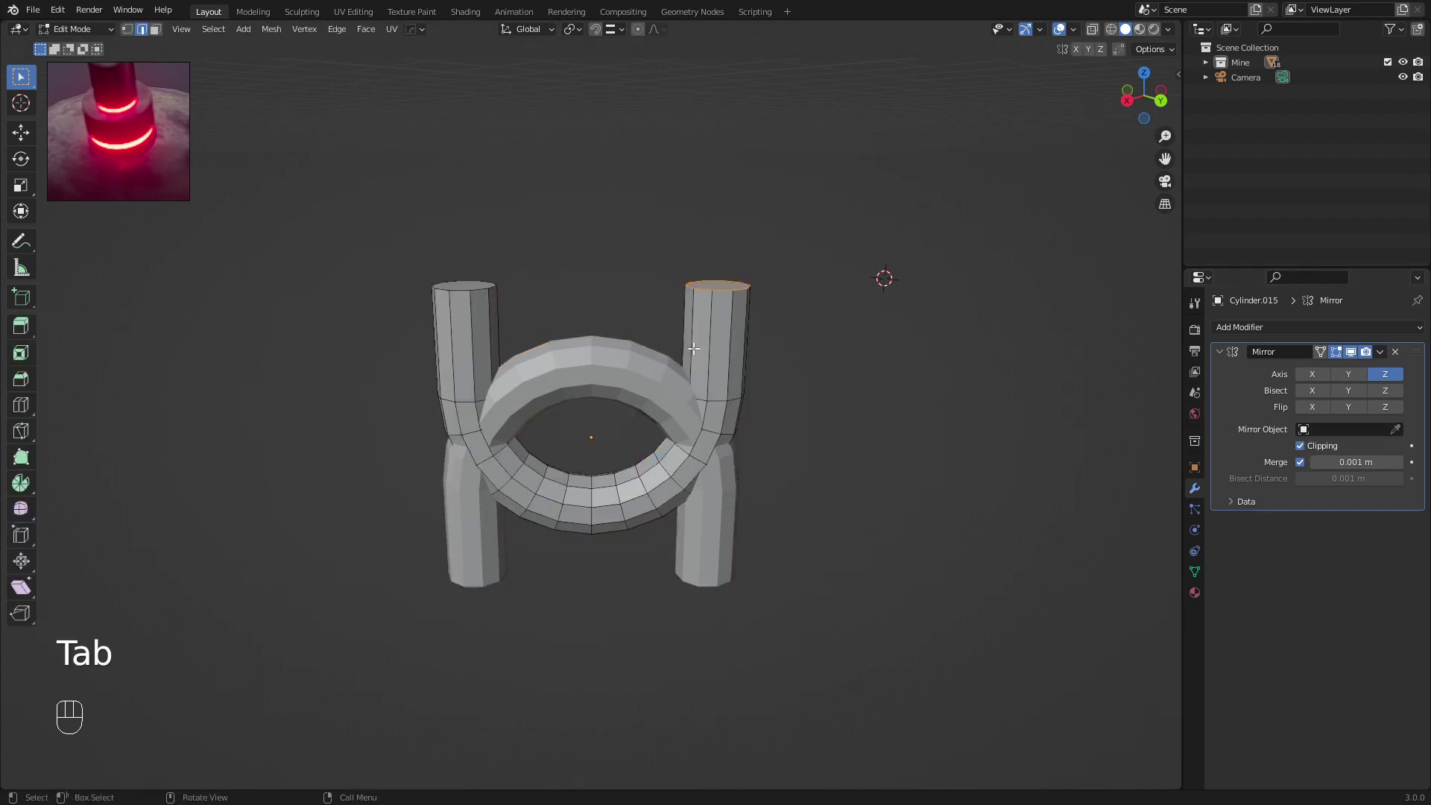
{"action": "mouse_move", "coordinate": [383, 224]}
{"action": "left_mouse_down"}
{"action": "mouse_move", "coordinate": [678, 470]}
{"action": "mouse_move", "coordinate": [761, 569]}
{"action": "left_mouse_up"}
{"action": "key", "text": "z"}
{"action": "left_click", "coordinate": [365, 243]}
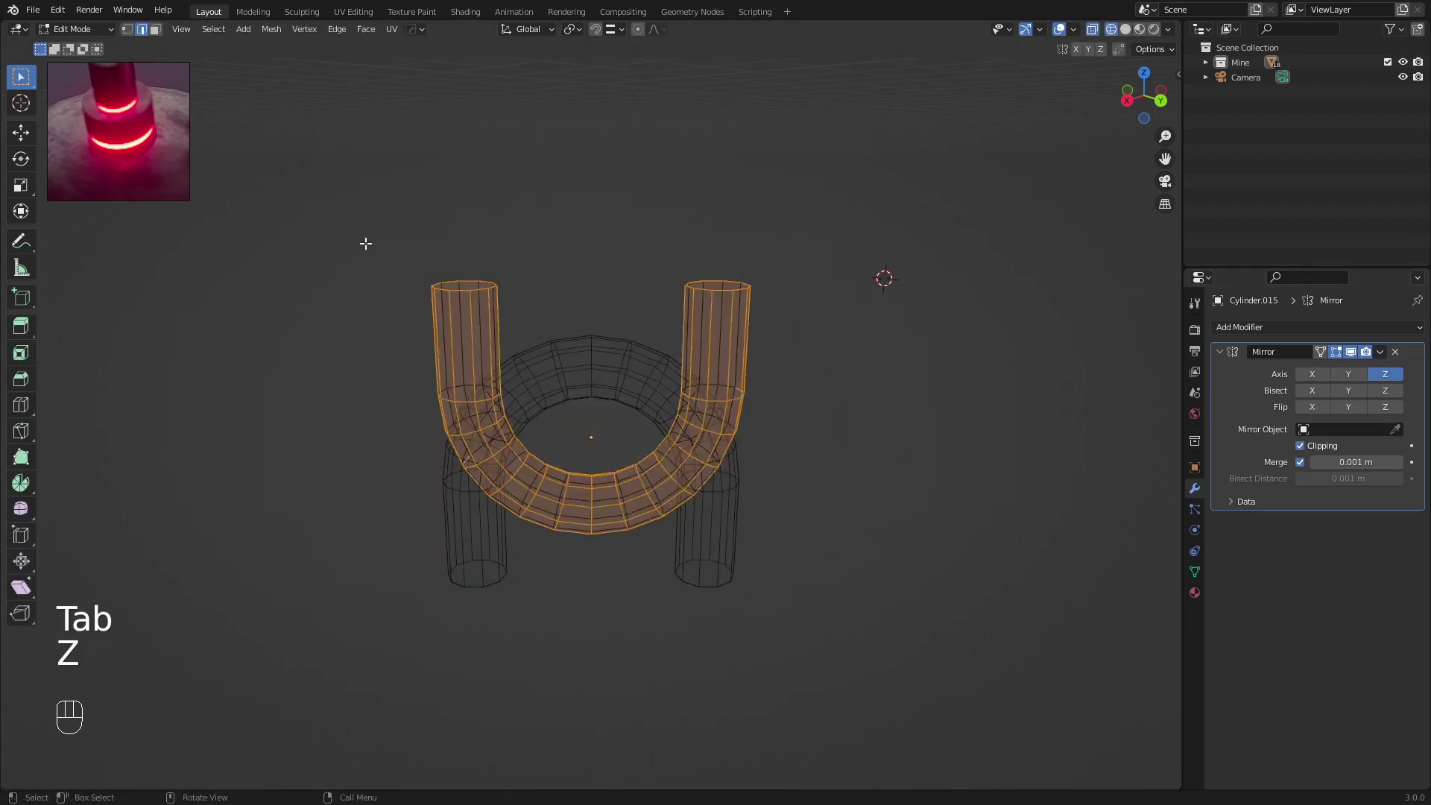
{"action": "left_click_drag", "start_coordinate": [310, 219], "coordinate": [784, 559]}
{"action": "key", "text": "z"}
{"action": "left_click", "coordinate": [737, 366]}
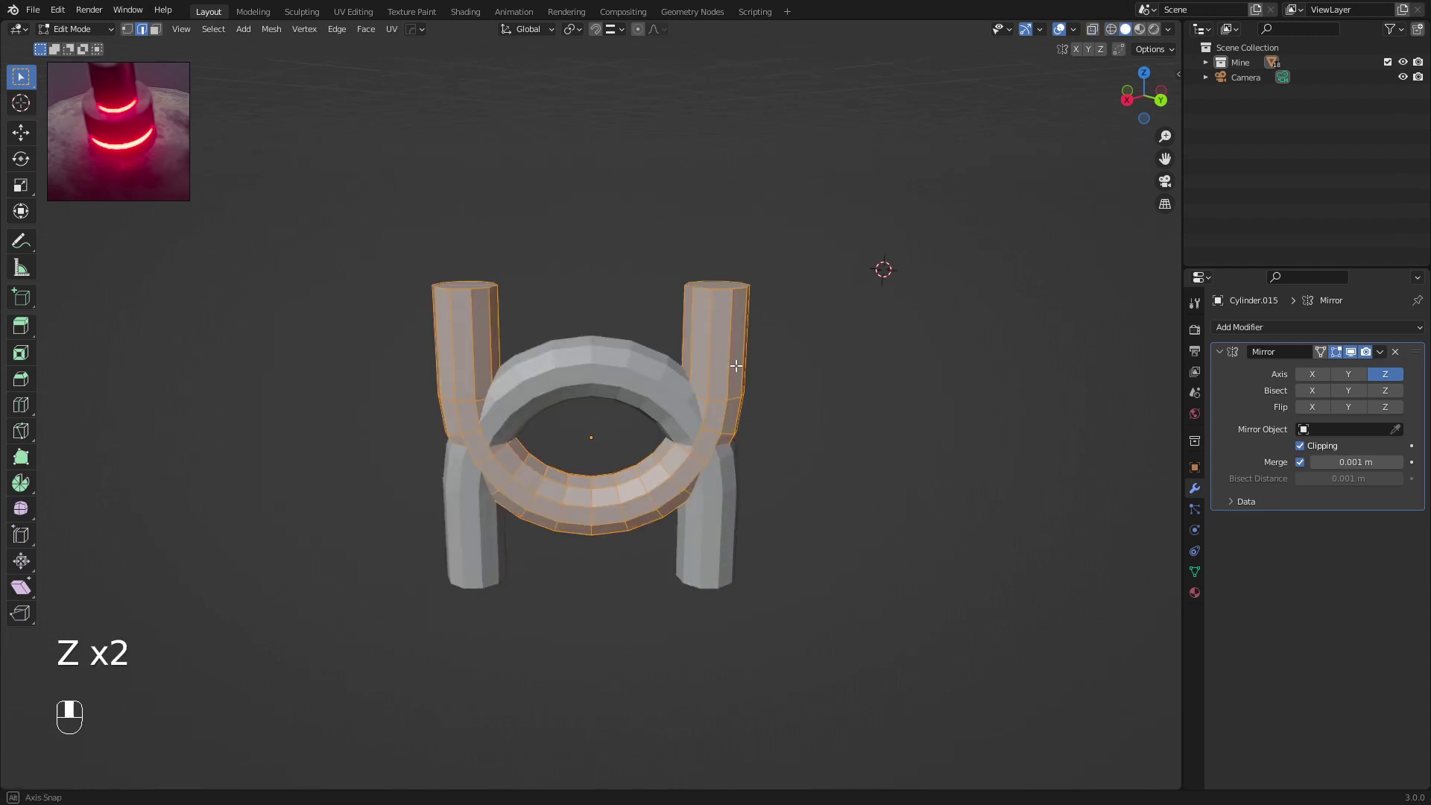
{"action": "key", "text": "KP_3"}
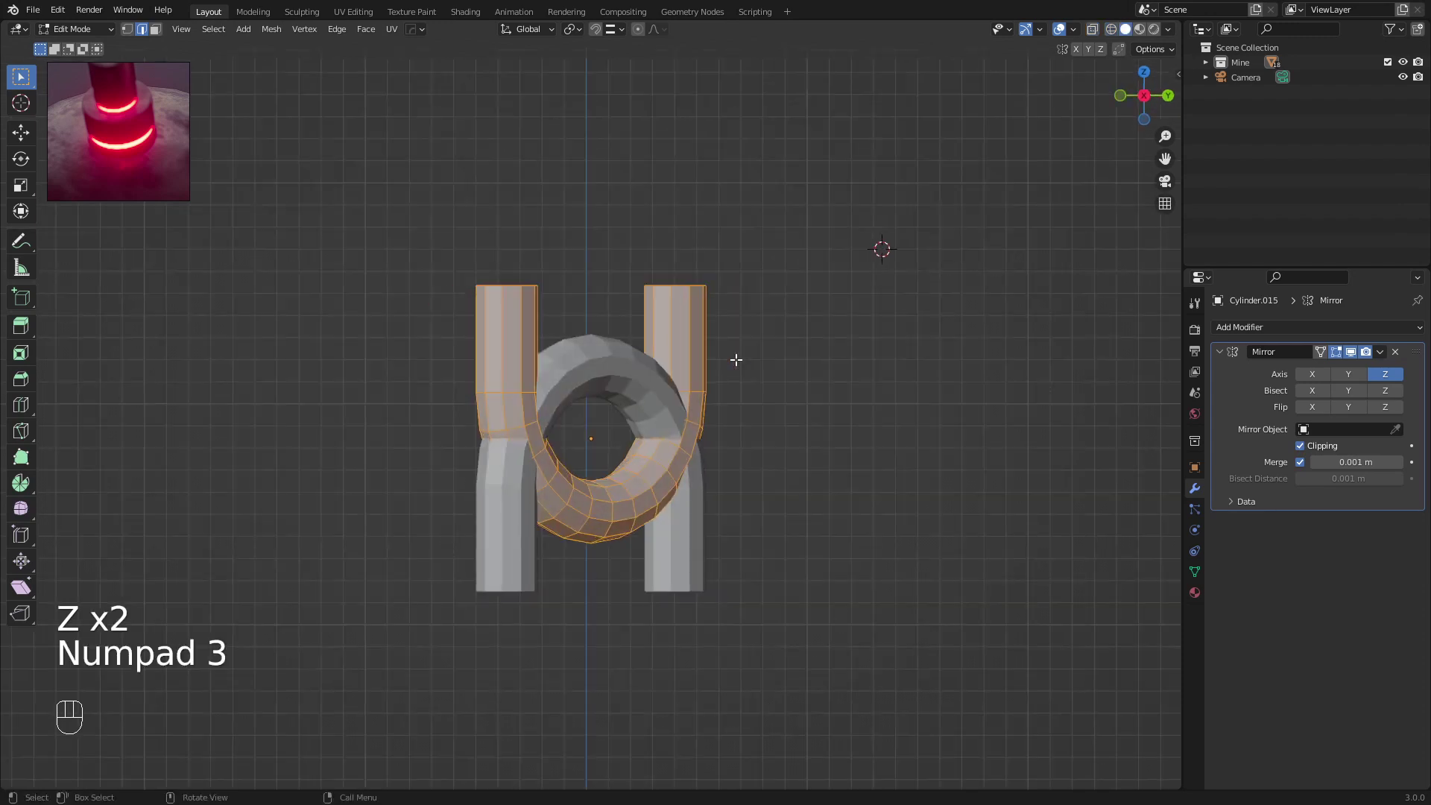
{"action": "middle_click_drag", "start_coordinate": [736, 360], "coordinate": [760, 325]}
{"action": "key", "text": "g"}
{"action": "key", "text": "z"}
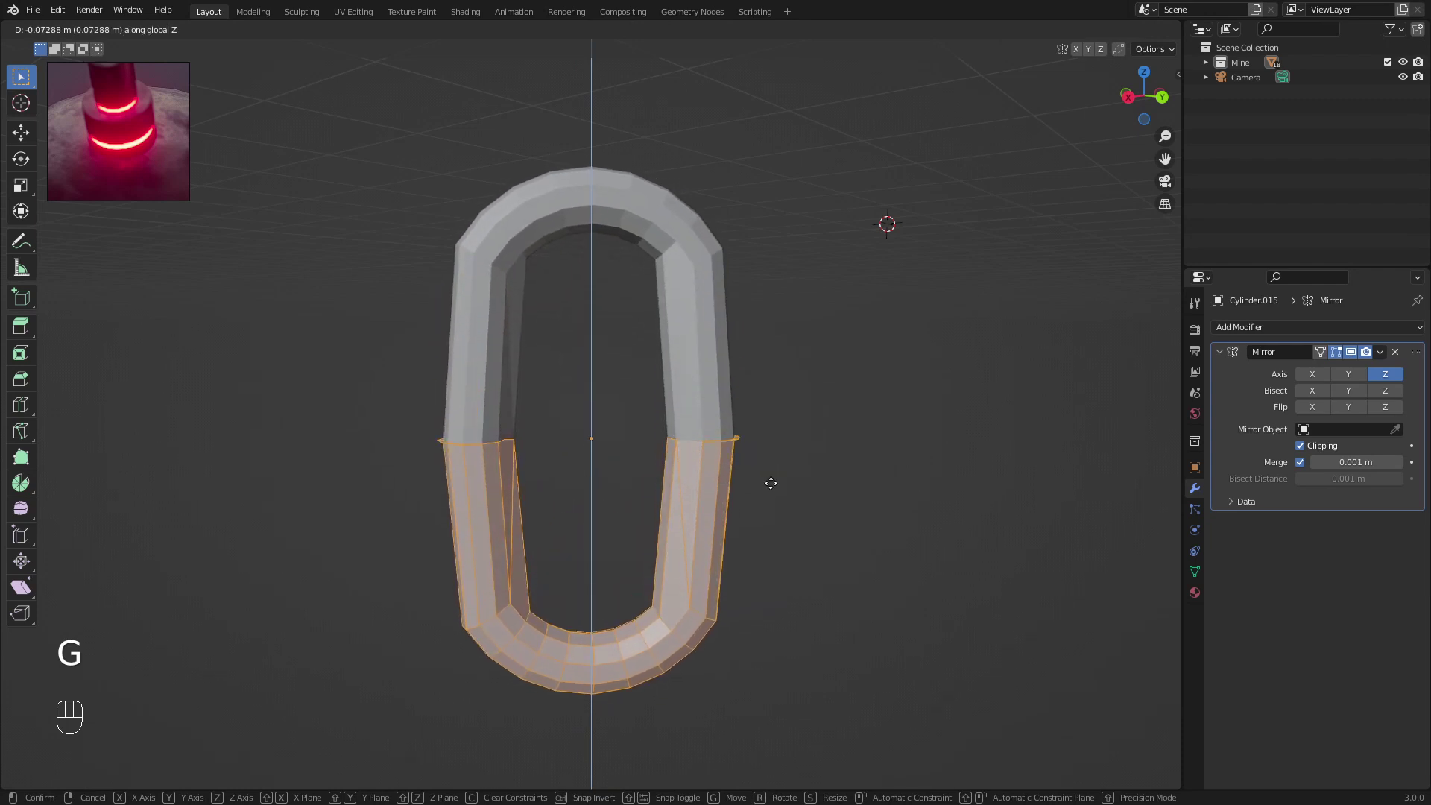
{"action": "right_click", "coordinate": [772, 479]}
{"action": "middle_click_drag", "start_coordinate": [730, 442], "coordinate": [704, 389]}
In Object Mode, set the hook copy's Z rotation to 0° and apply its rotation and scale
{"action": "key", "text": "Tab"}
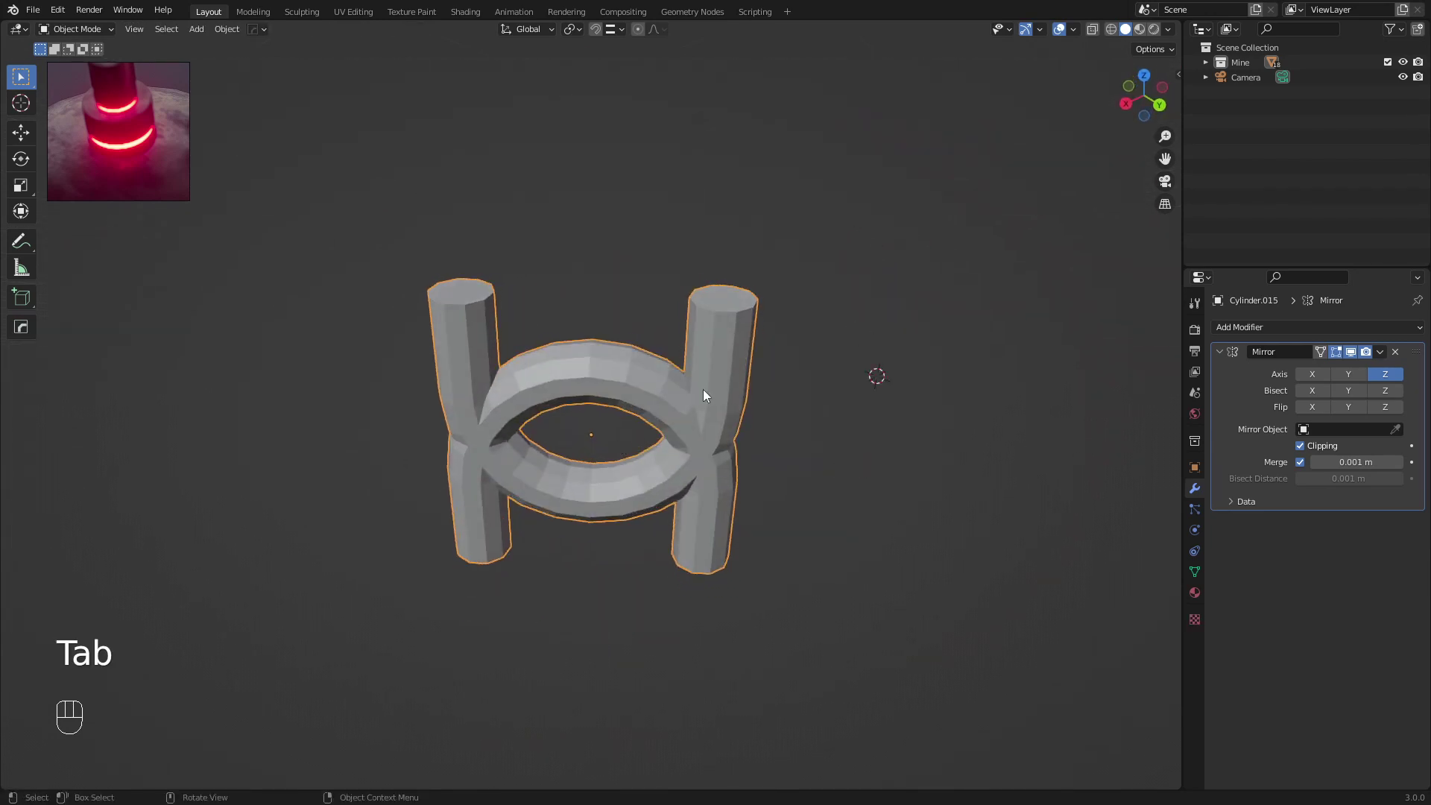
{"action": "key", "text": "n"}
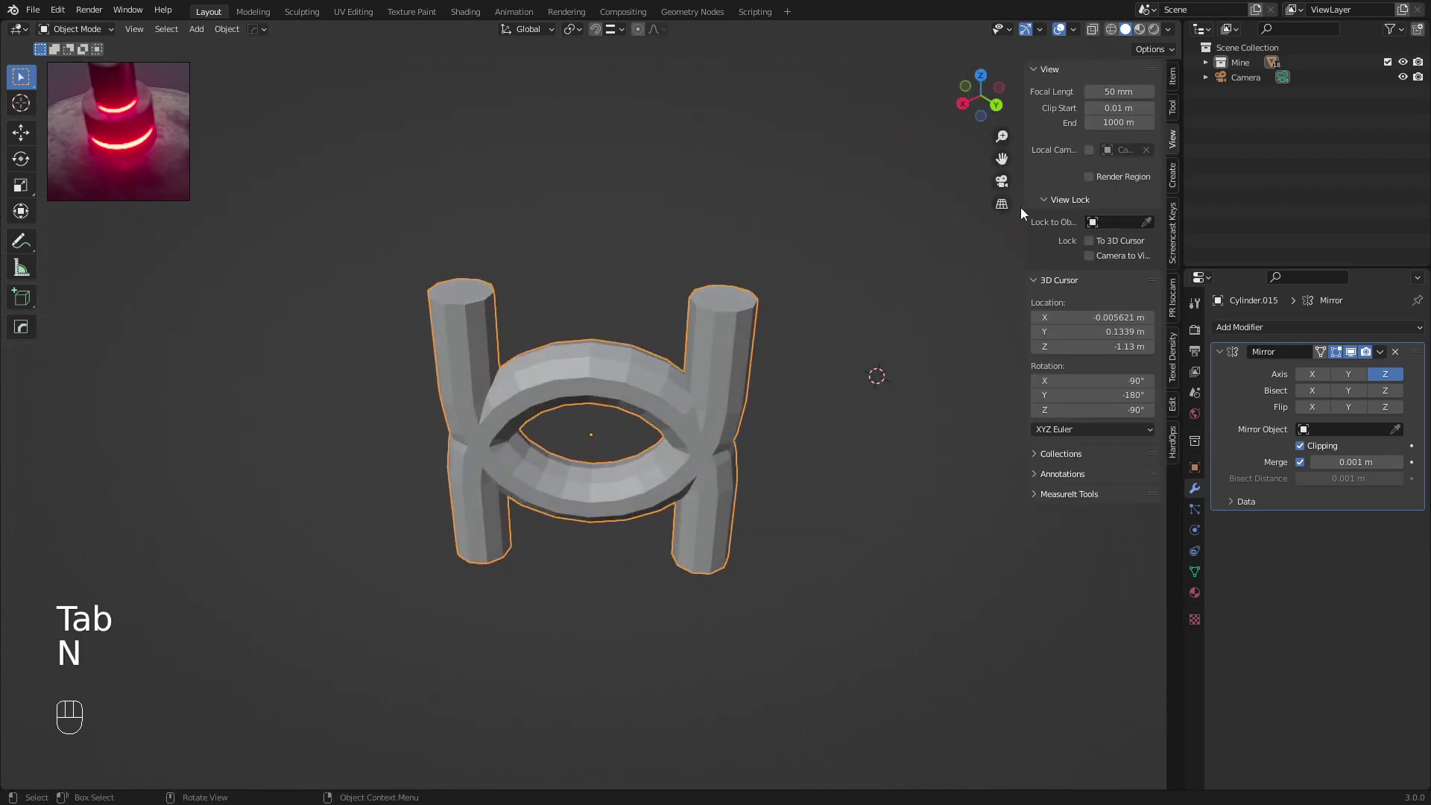
{"action": "left_click", "coordinate": [1173, 76]}
{"action": "double_click", "coordinate": [1081, 197]}
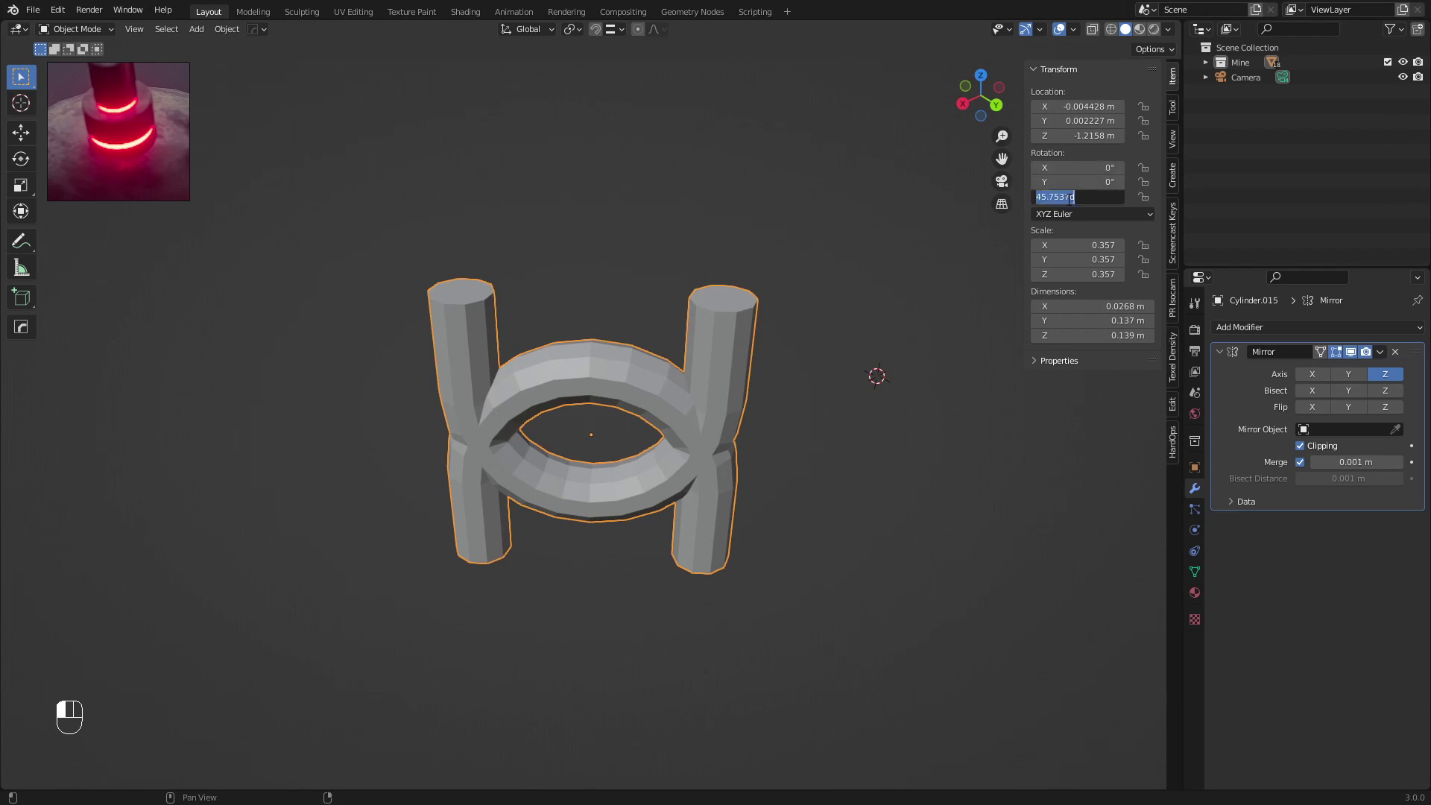
{"action": "type", "text": "0"}
{"action": "key", "text": "Return"}
{"action": "middle_click_drag", "start_coordinate": [486, 356], "coordinate": [605, 334]}
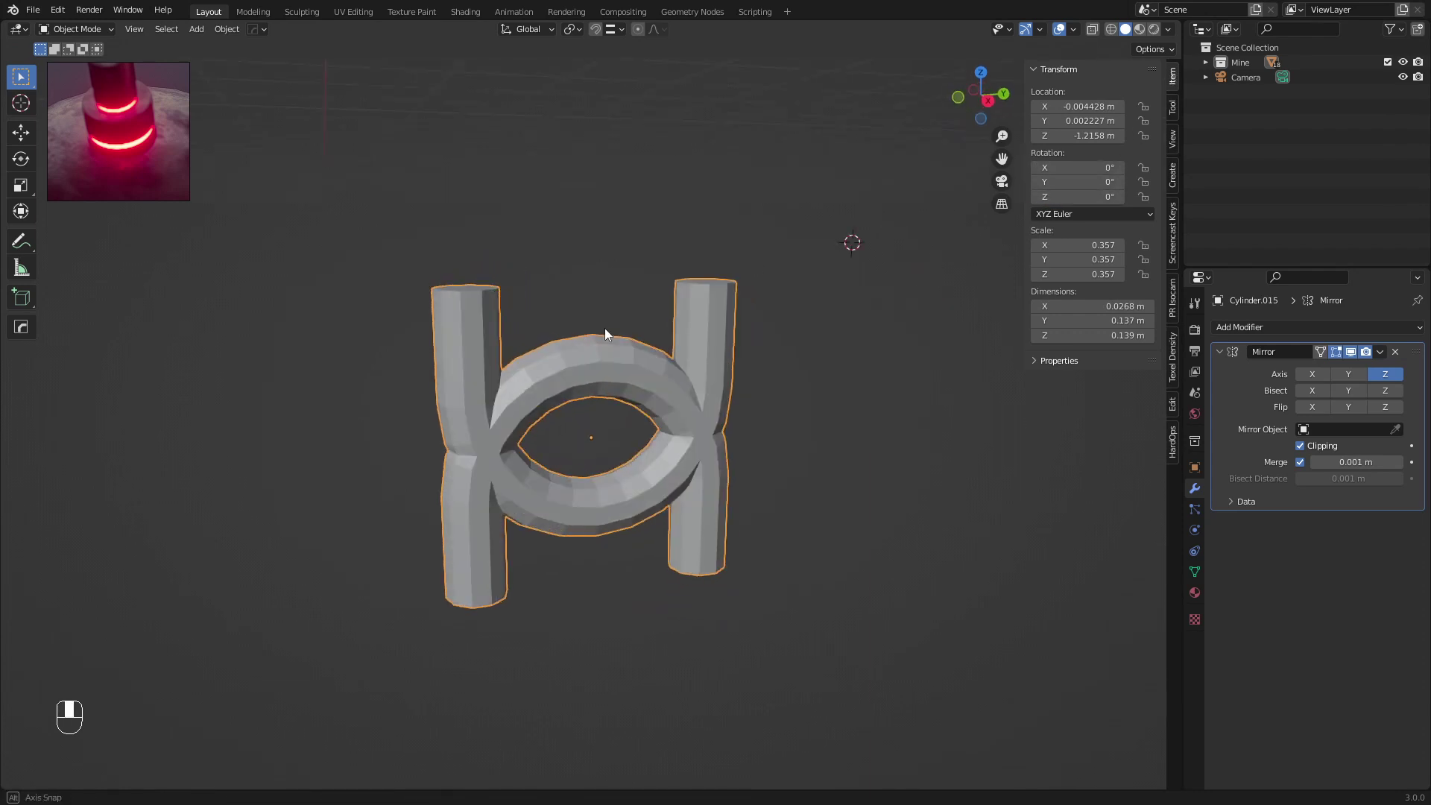
{"action": "key", "text": "ctrl+a"}
{"action": "left_click", "coordinate": [717, 367]}
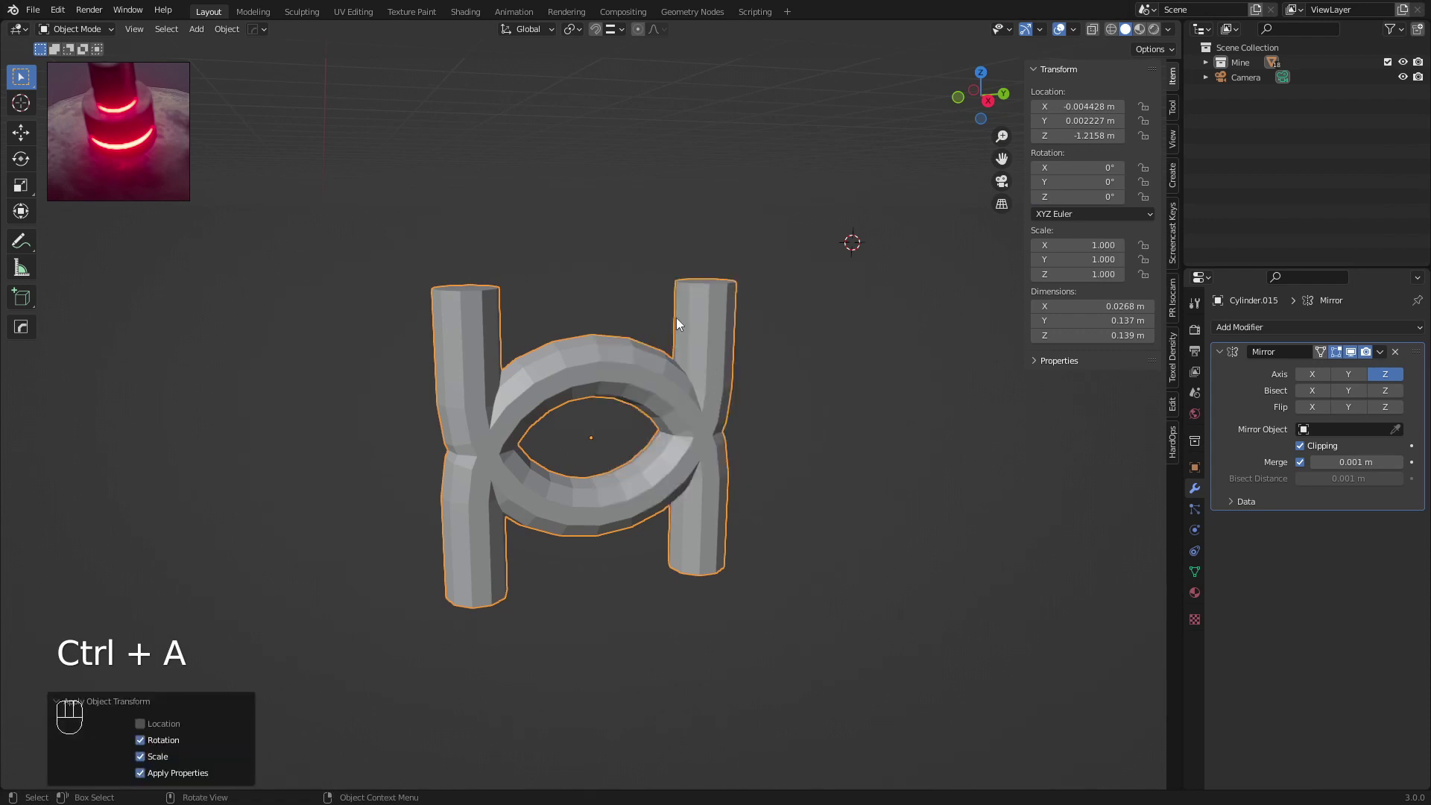
{"action": "key", "text": "g"}
{"action": "key", "text": "Tab"}
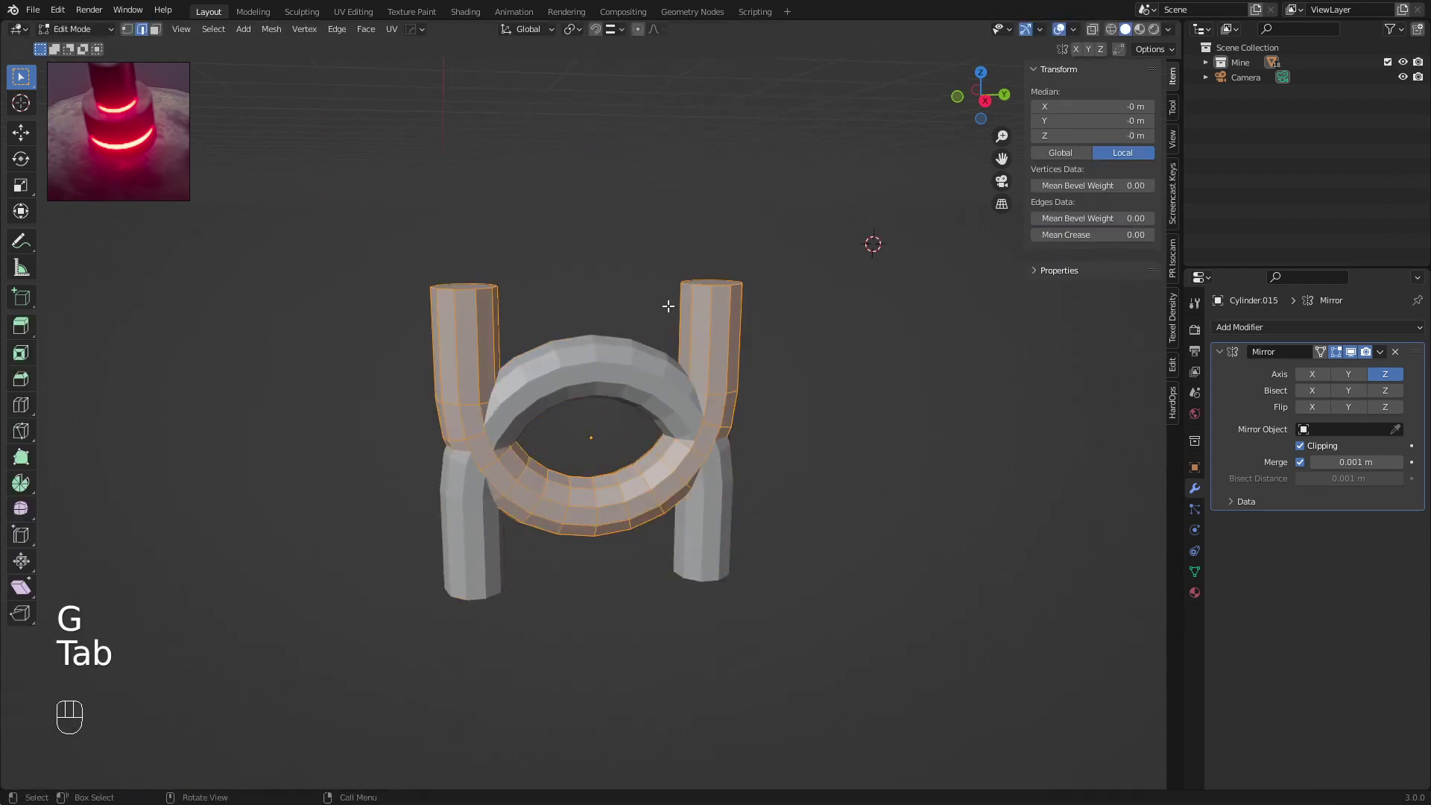
{"action": "key", "text": "g"}
{"action": "key", "text": "z"}
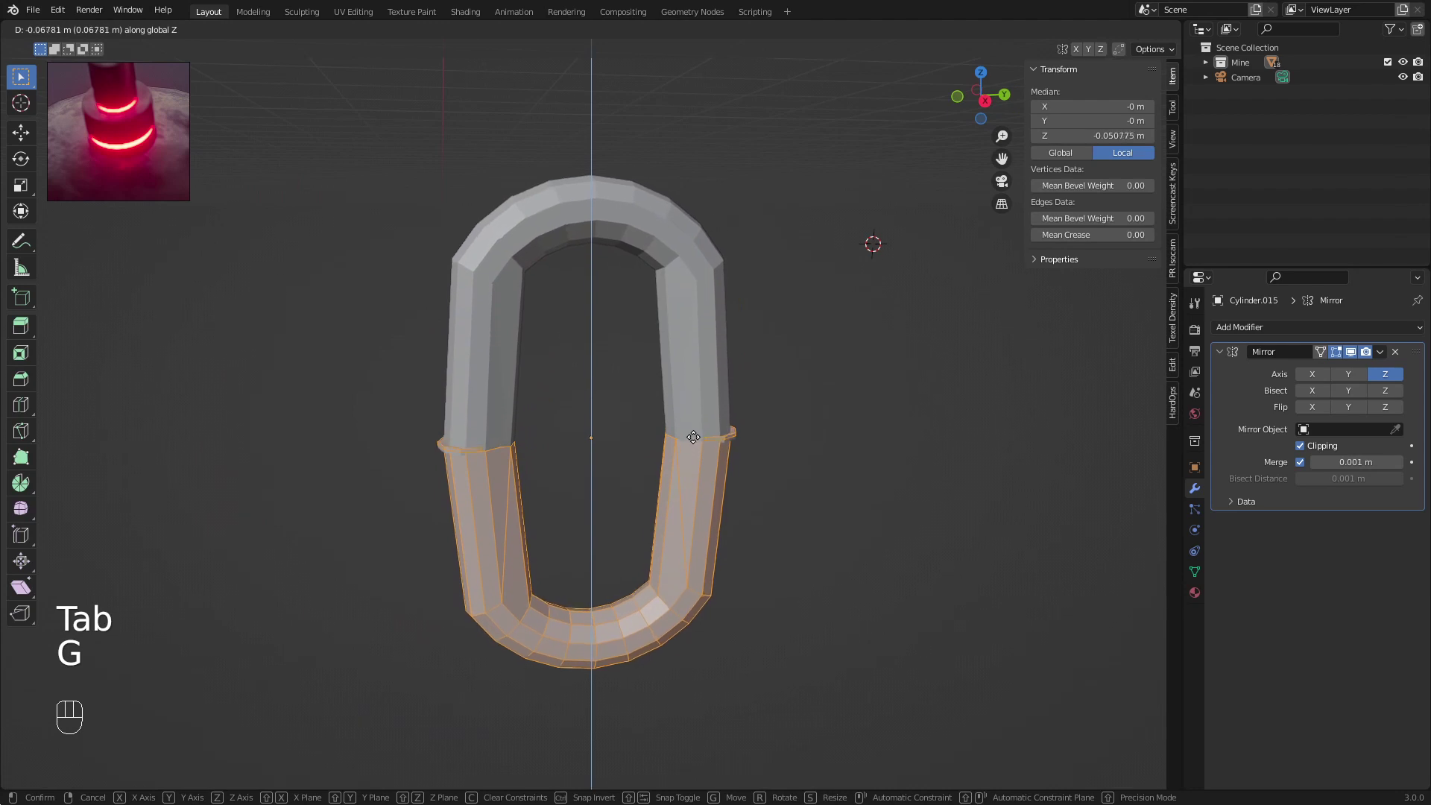
{"action": "right_click", "coordinate": [693, 438]}
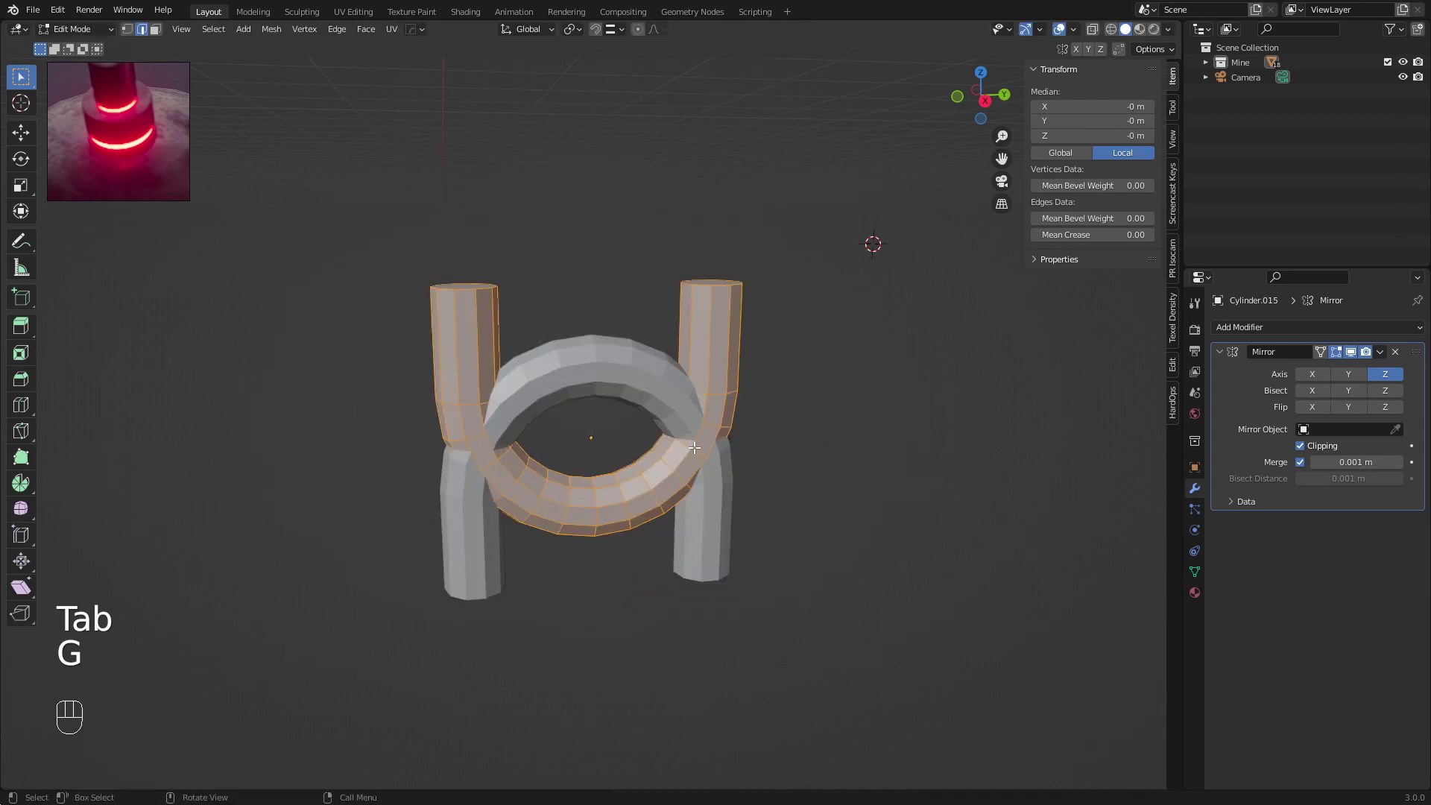
Turn off the mirror's Z axis and move only the hook copy's origin about 0.069 m up along Z, level with its open ends
{"action": "left_click", "coordinate": [1388, 375]}
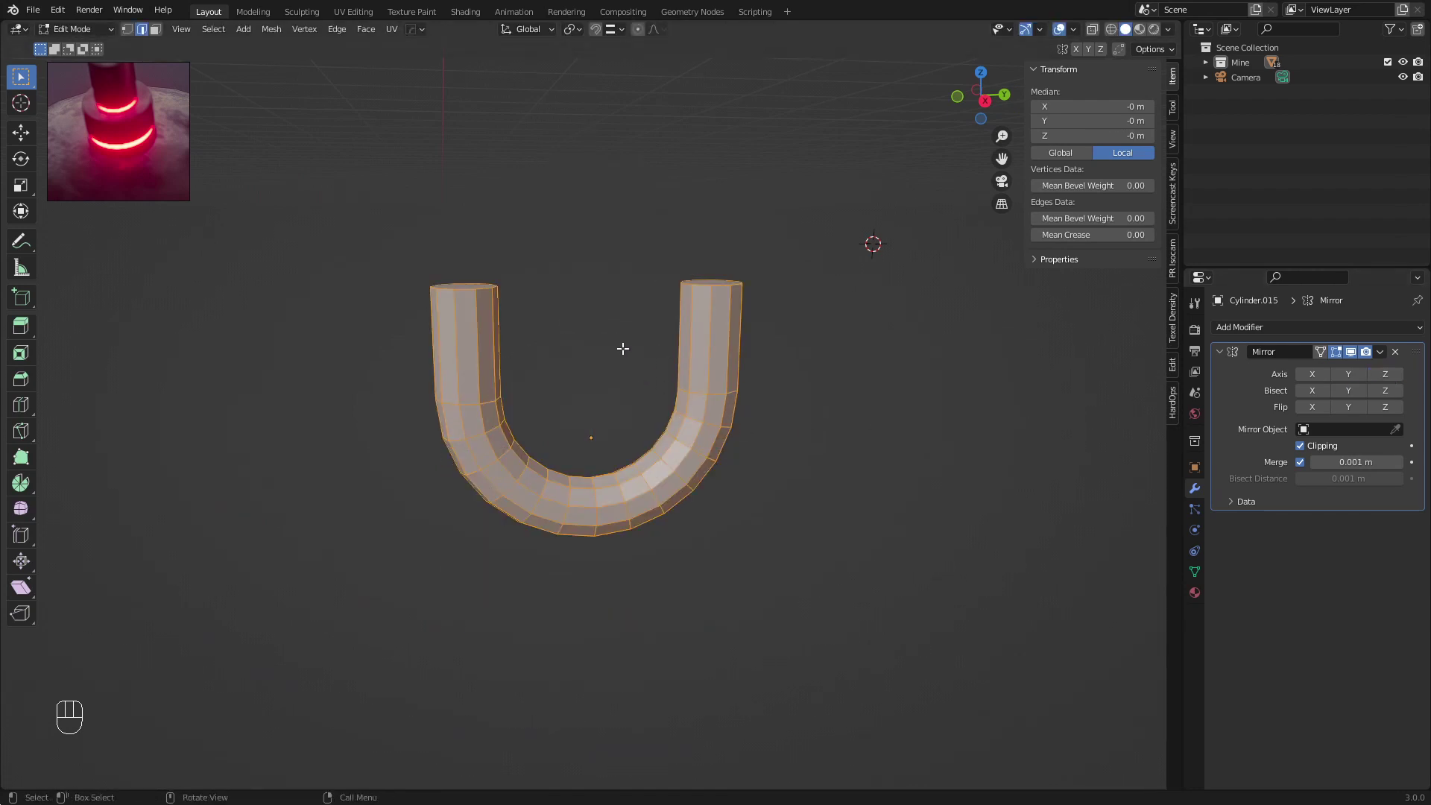
{"action": "key", "text": "KP_3"}
{"action": "scroll", "coordinate": [623, 348], "scroll_direction": "up", "scroll_amount": 1}
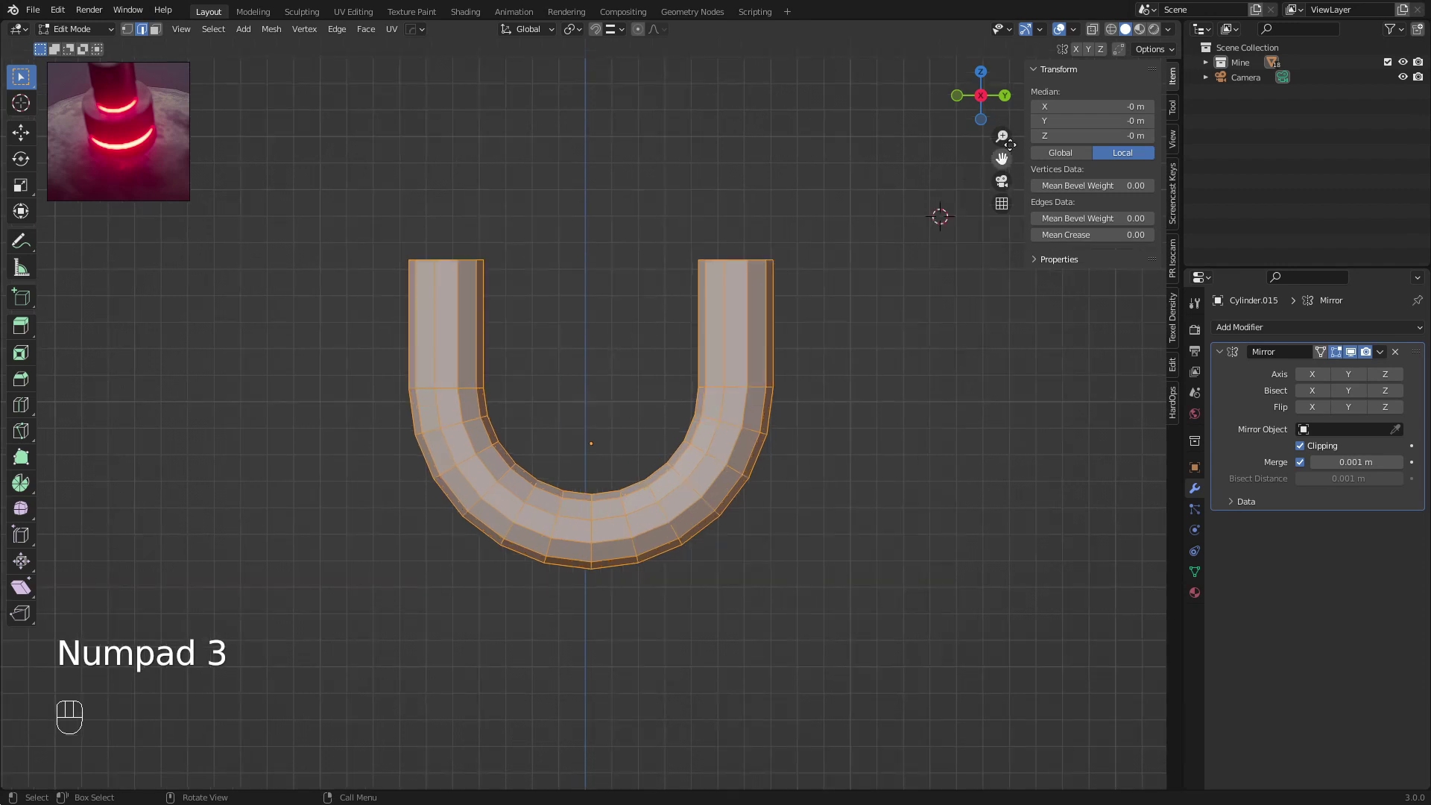
{"action": "left_click", "coordinate": [1150, 52]}
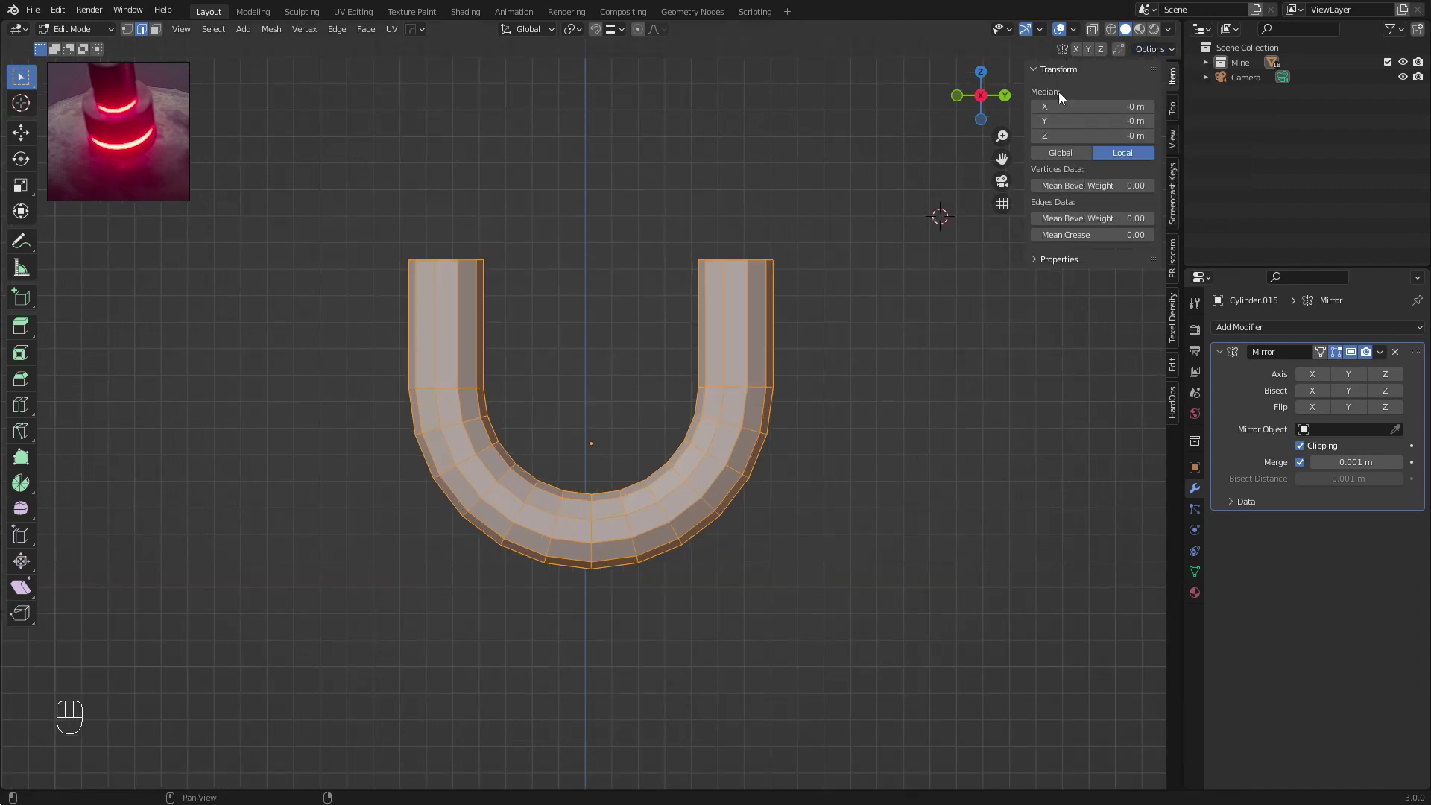
{"action": "key", "text": "Tab"}
{"action": "left_click", "coordinate": [1164, 44]}
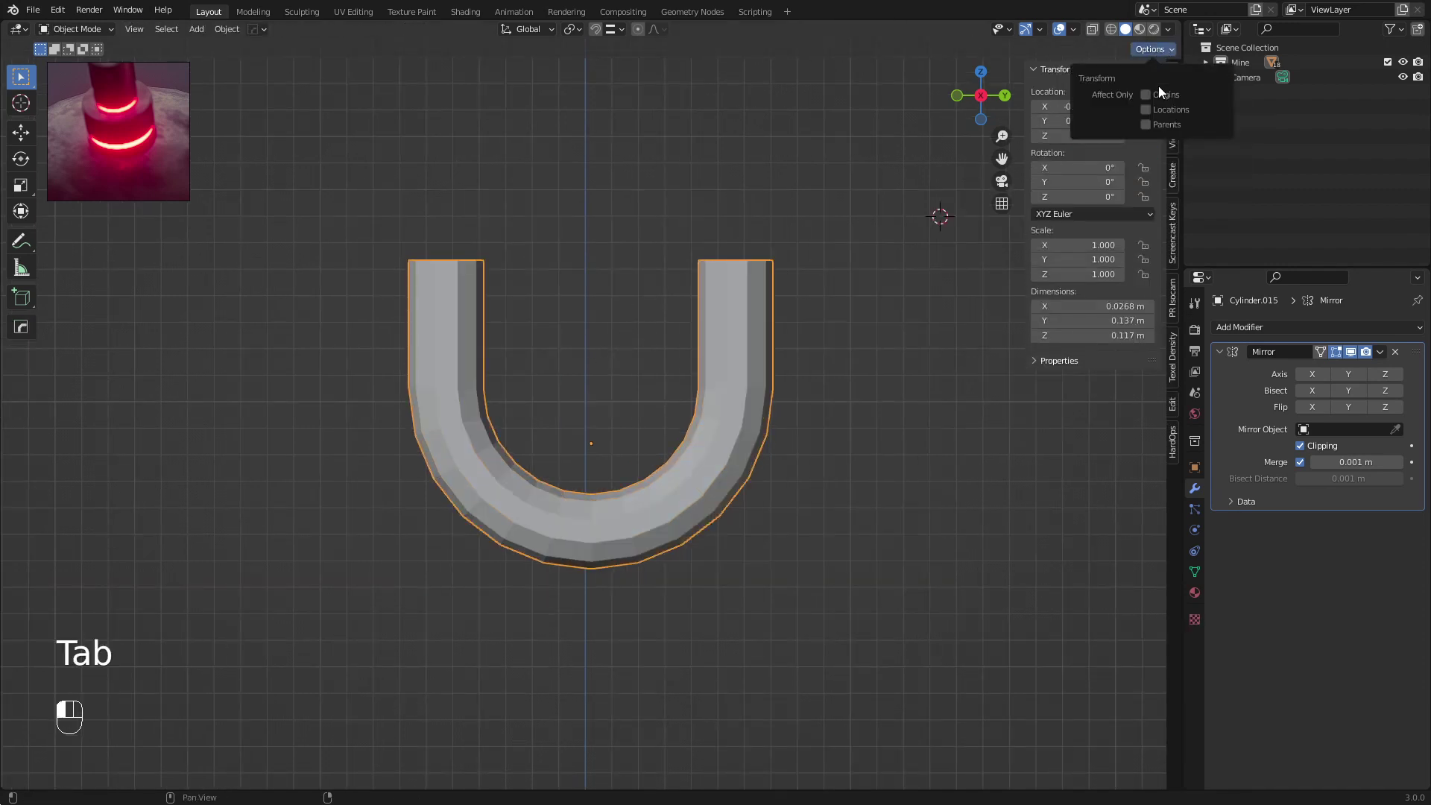
{"action": "key", "text": "g"}
{"action": "key", "text": "z"}
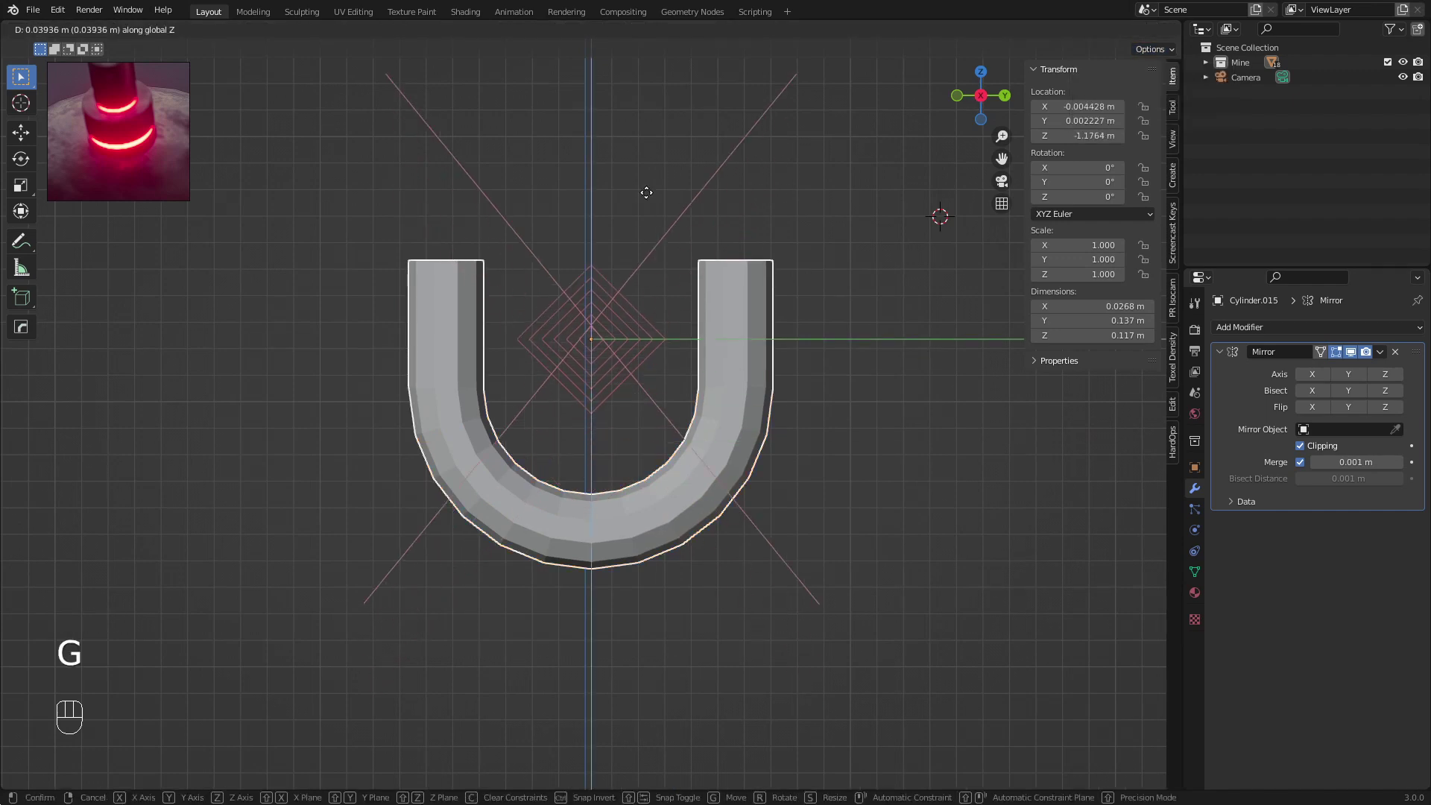
{"action": "left_click", "coordinate": [655, 128]}
Re-enable the Mirror modifier's Z axis to close the U shape into a chain link, ending in Object Mode
{"action": "key", "text": "Tab"}
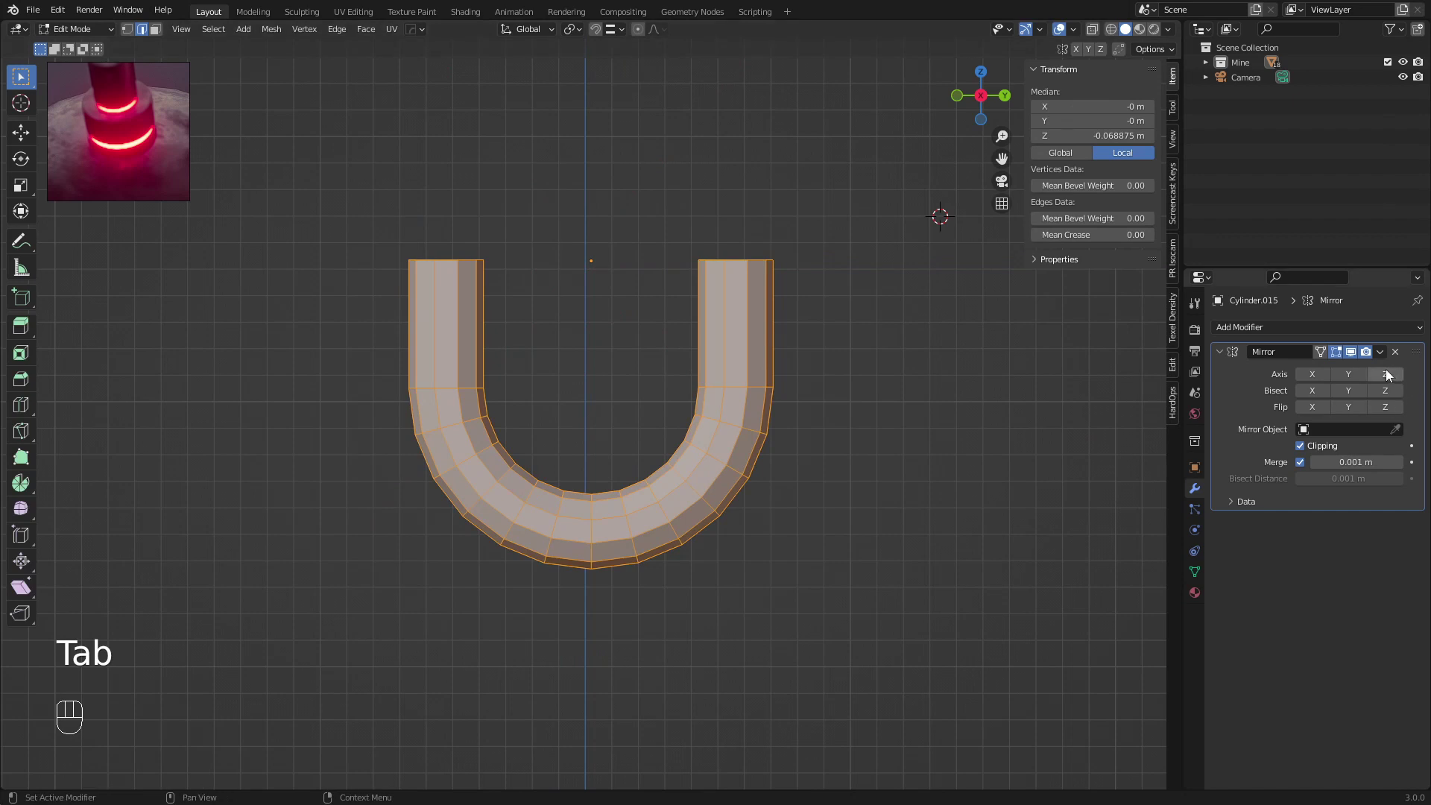
{"action": "left_click", "coordinate": [1386, 374]}
{"action": "middle_click_drag", "start_coordinate": [934, 332], "coordinate": [931, 352]}
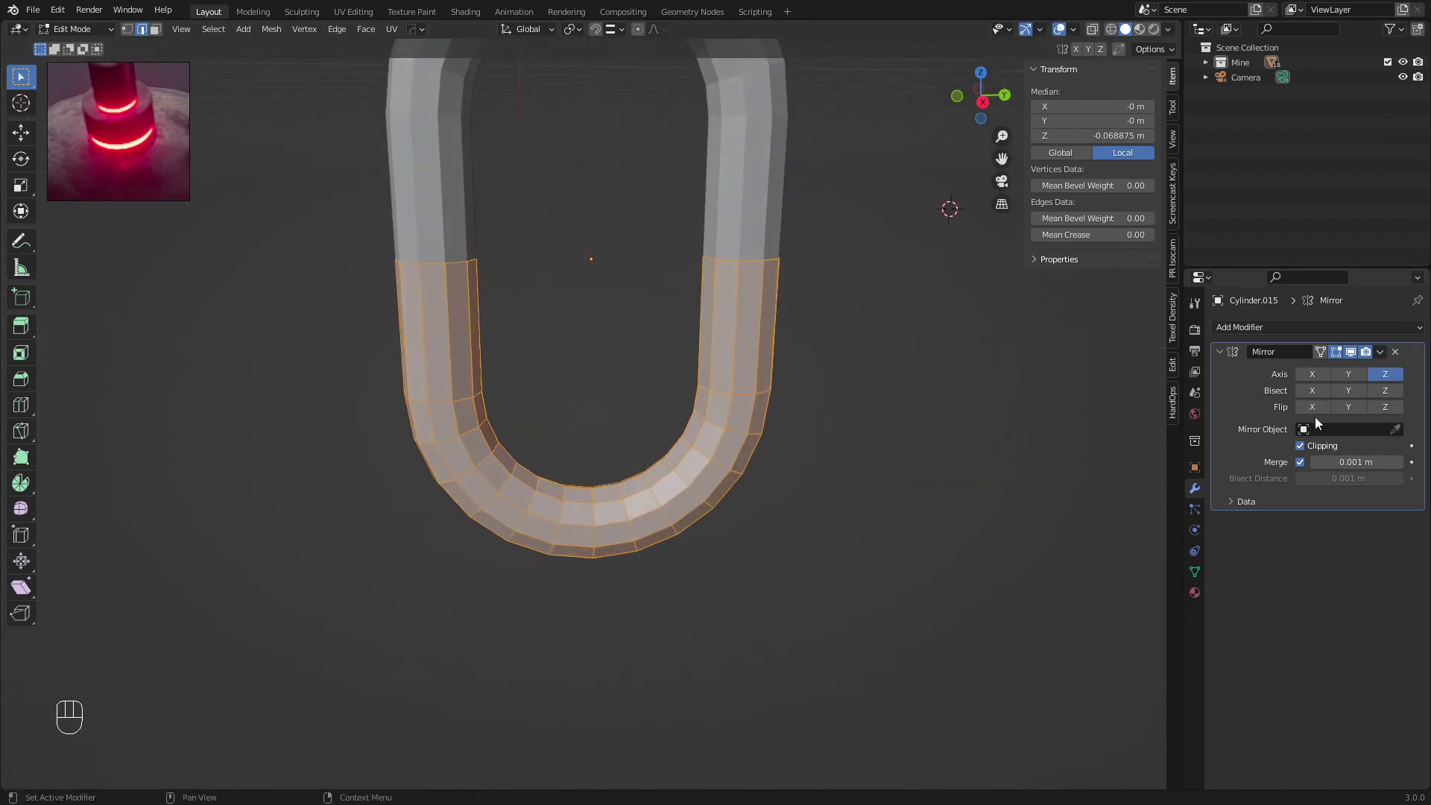
{"action": "key", "text": "Tab"}
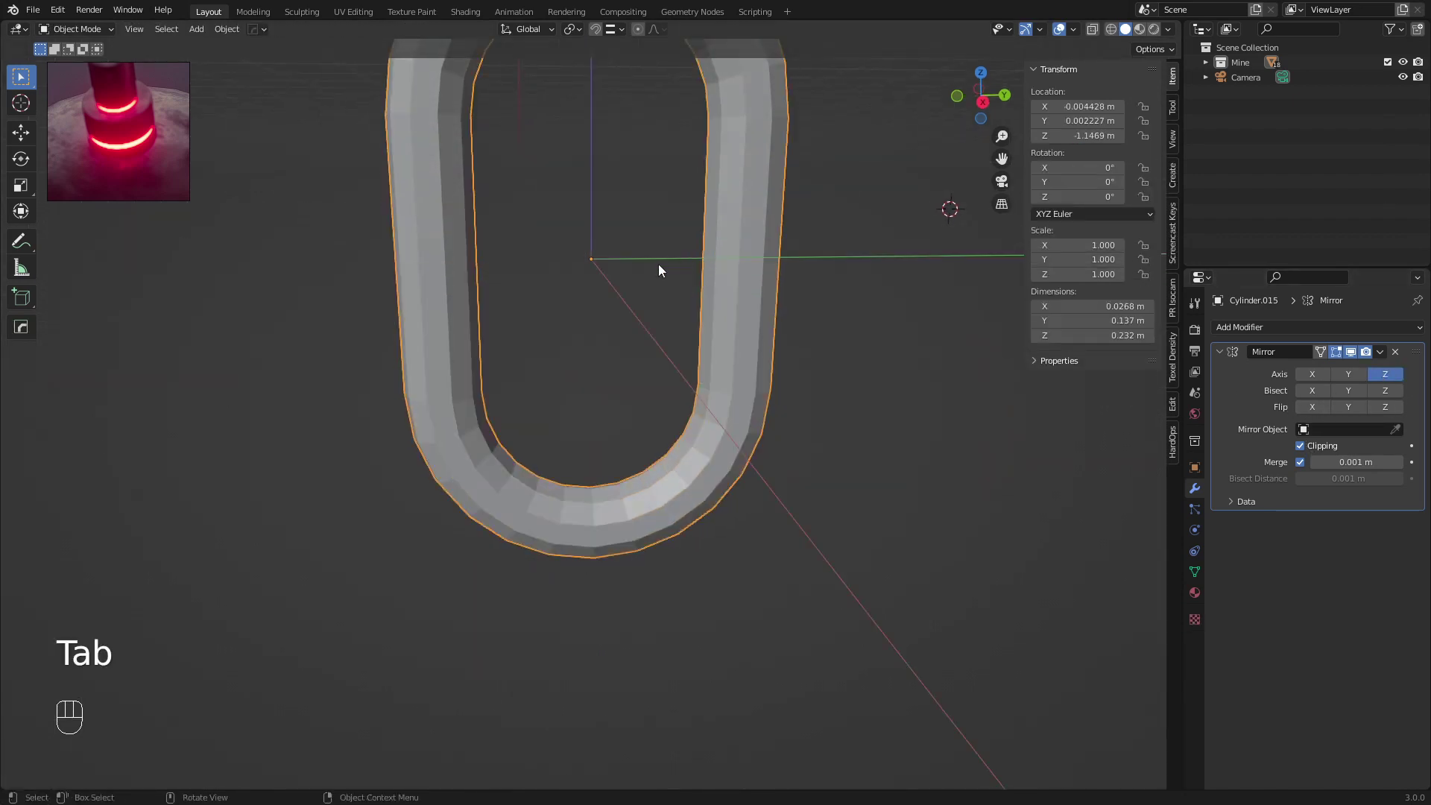
Shade the chain link smooth and turn off the option that limits transforms to origins
{"action": "mouse_move", "coordinate": [659, 264]}
{"action": "middle_mouse_down"}
{"action": "mouse_move", "coordinate": [561, 261]}
{"action": "mouse_move", "coordinate": [659, 261]}
{"action": "mouse_move", "coordinate": [644, 275]}
{"action": "mouse_move", "coordinate": [802, 266]}
{"action": "mouse_move", "coordinate": [619, 279]}
{"action": "middle_mouse_up"}
{"action": "scroll", "coordinate": [659, 261], "scroll_direction": "down", "scroll_amount": 5}
{"action": "right_click", "coordinate": [646, 249]}
{"action": "left_click", "coordinate": [646, 249]}
{"action": "left_click", "coordinate": [1156, 52]}
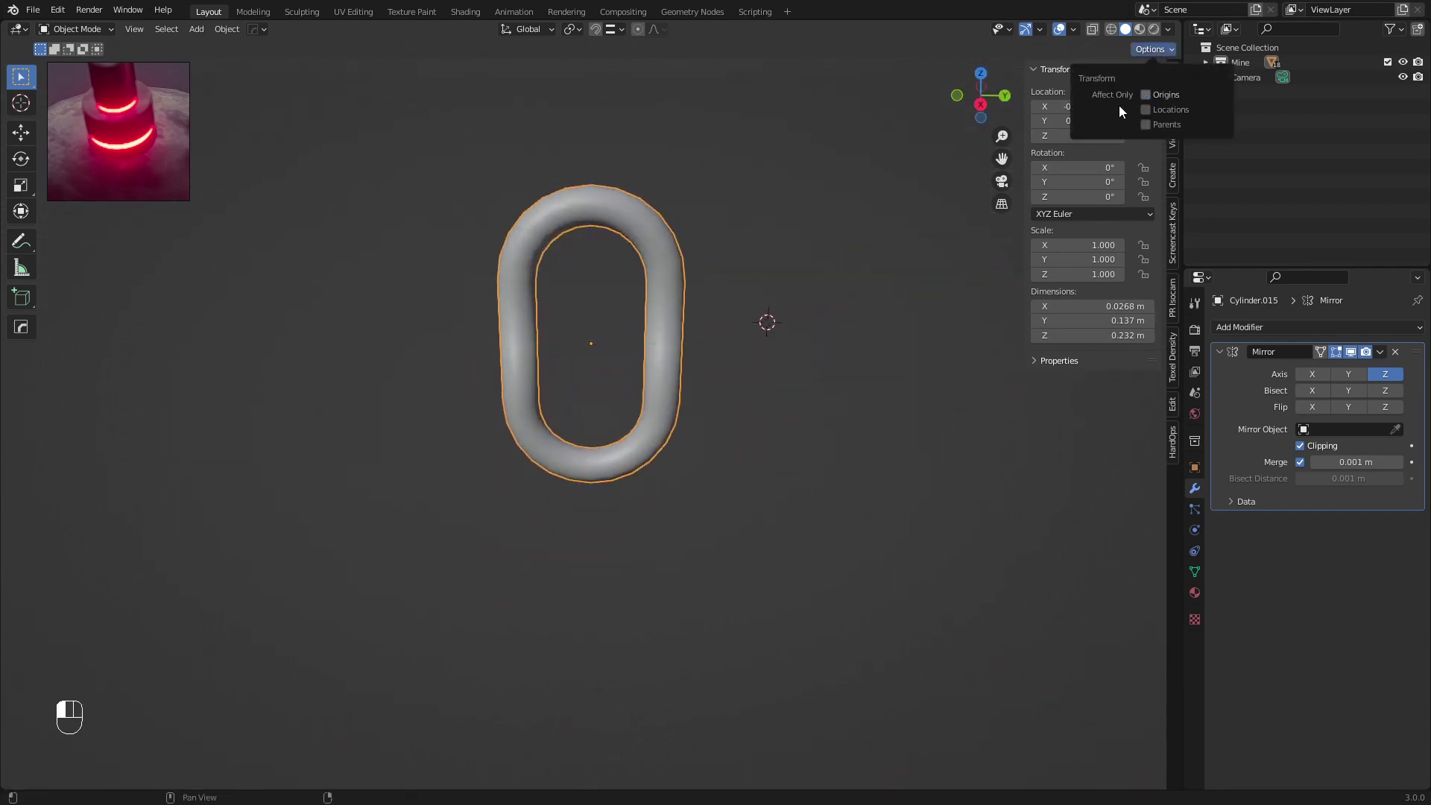
{"action": "key", "text": "z"}
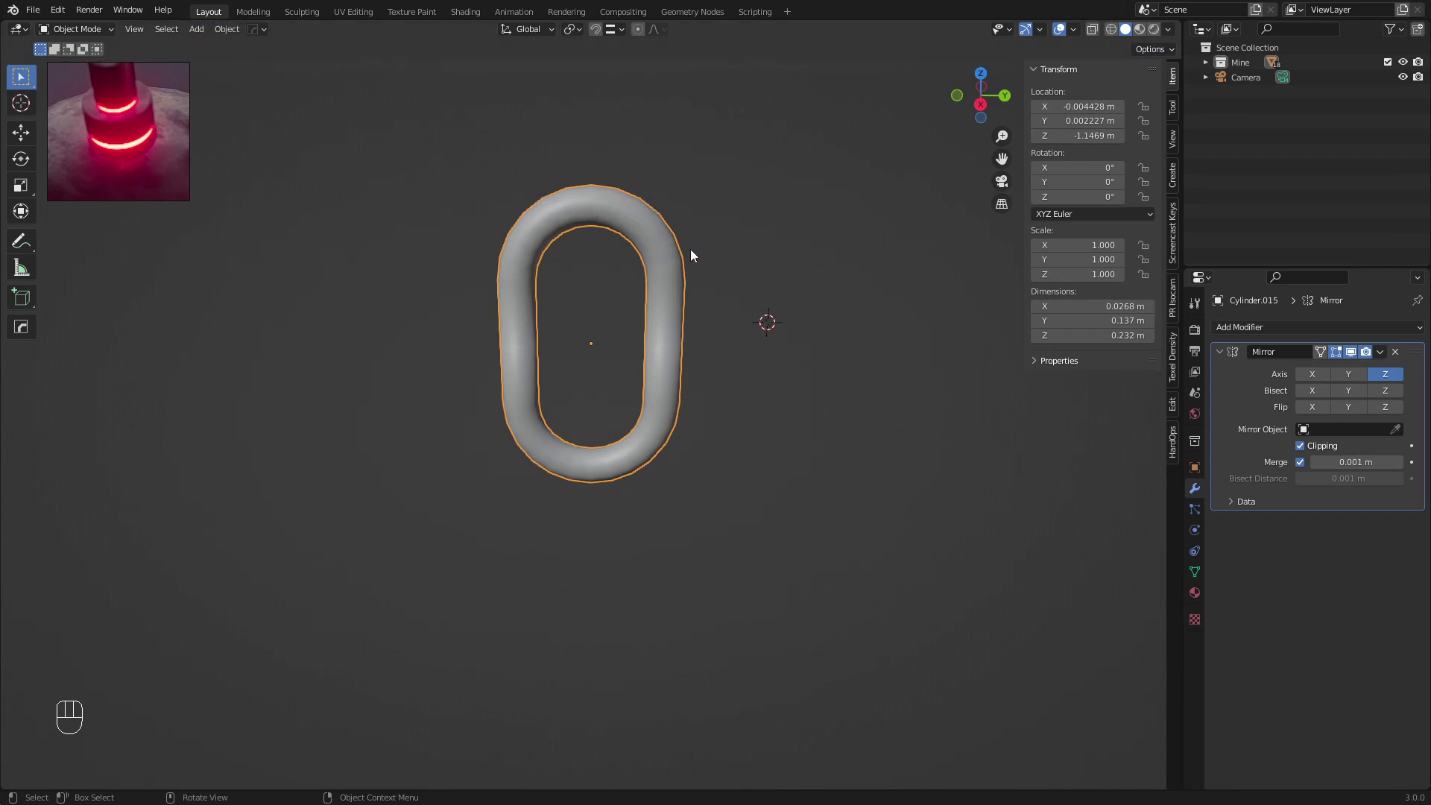
Leave local view and lower the chain link about 0.047 m along Z so its upper curve hangs in the hook
{"action": "key", "text": "KP_Divide"}
{"action": "middle_click_drag", "start_coordinate": [682, 272], "coordinate": [618, 443]}
{"action": "scroll", "coordinate": [619, 443], "scroll_direction": "up", "scroll_amount": 2}
{"action": "left_click", "coordinate": [615, 401]}
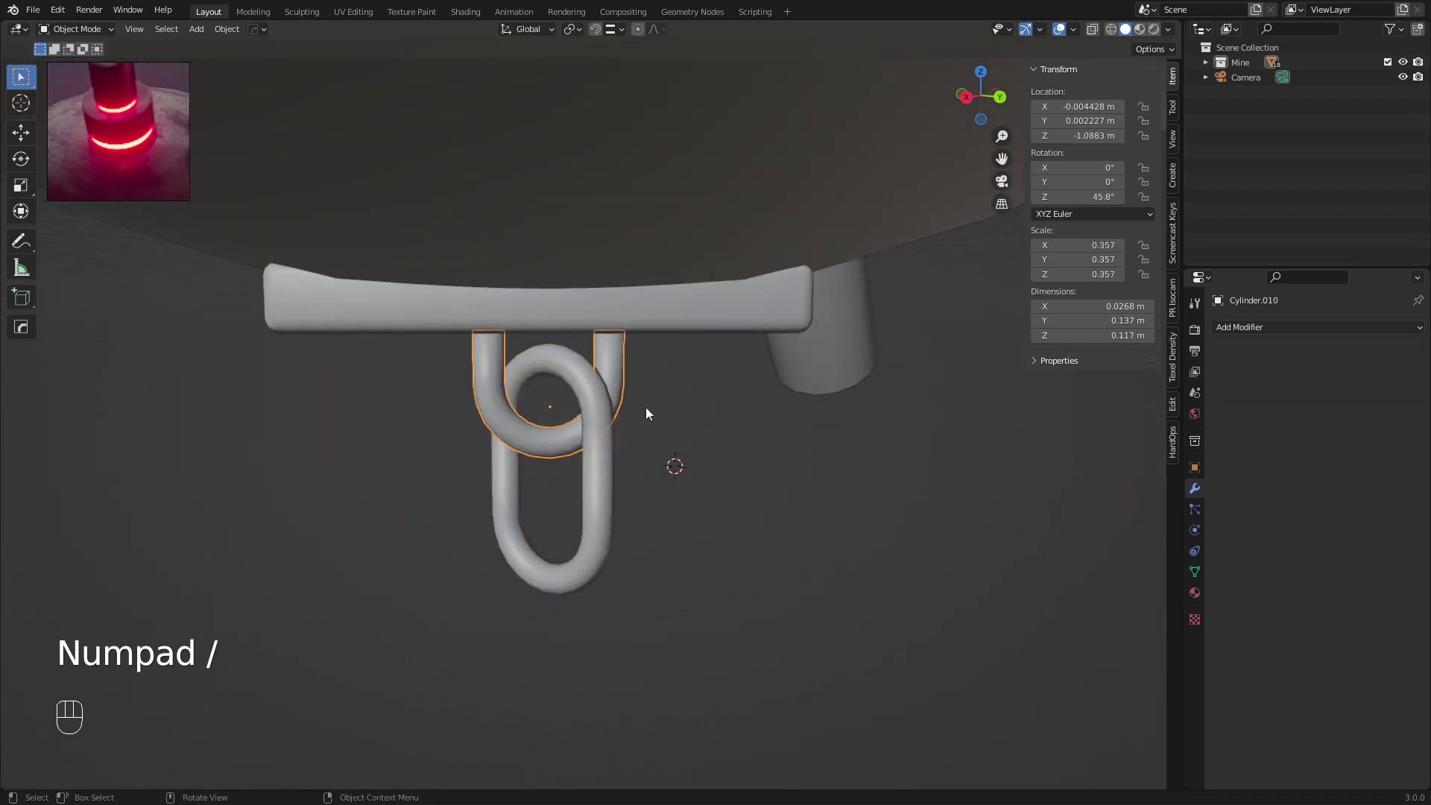
{"action": "left_click", "coordinate": [585, 412]}
{"action": "middle_click_drag", "start_coordinate": [741, 369], "coordinate": [736, 383]}
{"action": "key", "text": "g"}
{"action": "key", "text": "z"}
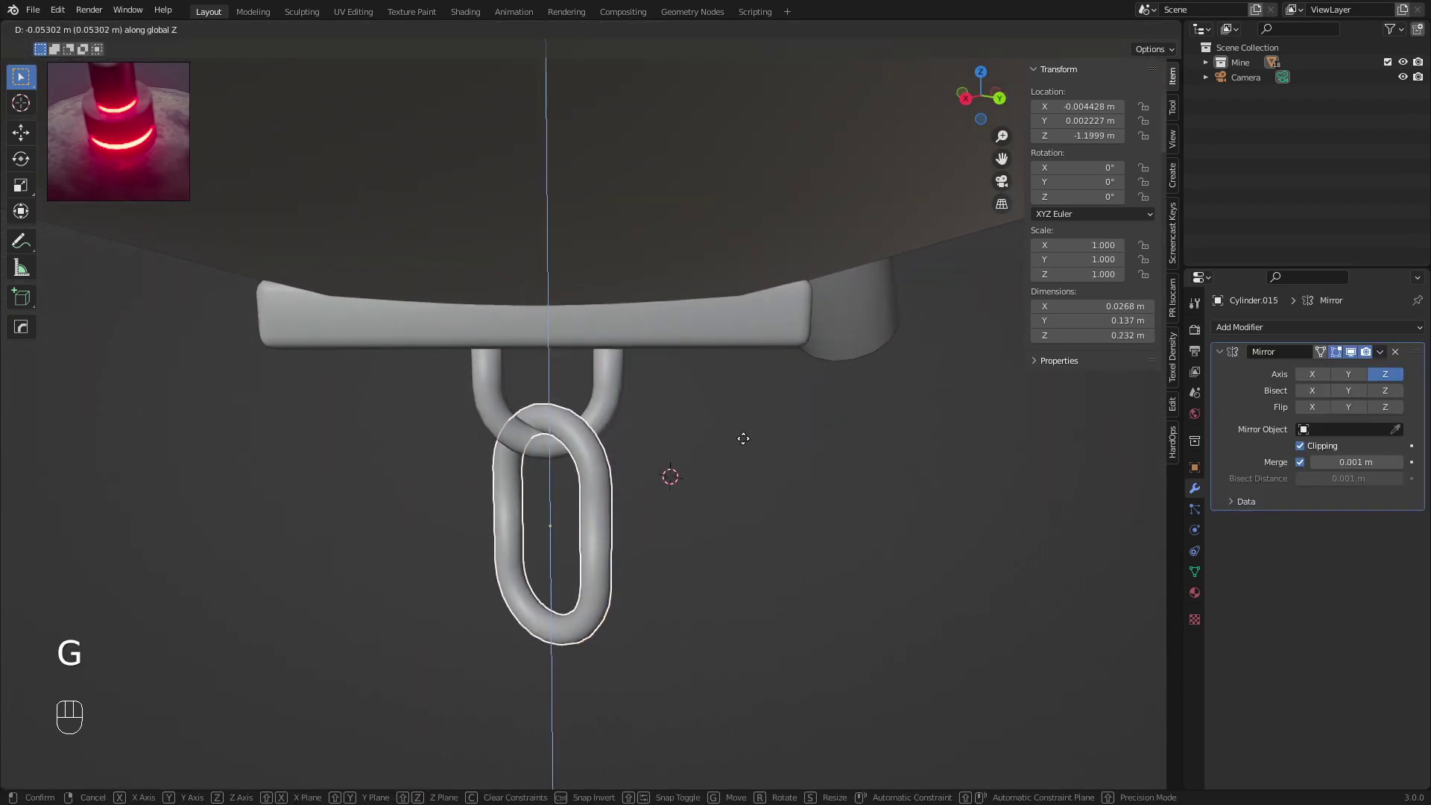
{"action": "left_click", "coordinate": [760, 437]}
Rotate the chain link about -25.6° around Z so it sits crosswise to the hook
{"action": "key", "text": "r"}
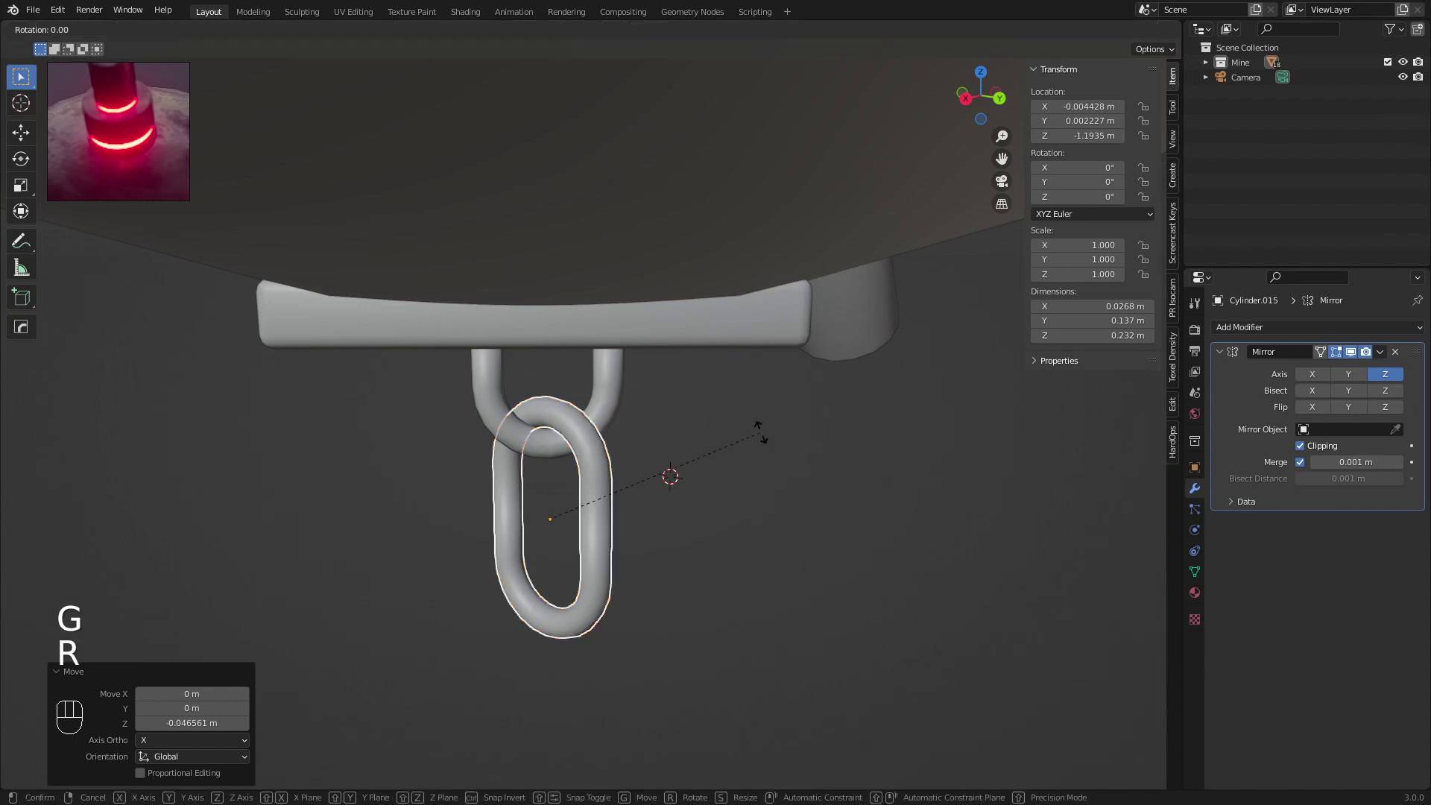
{"action": "key", "text": "z"}
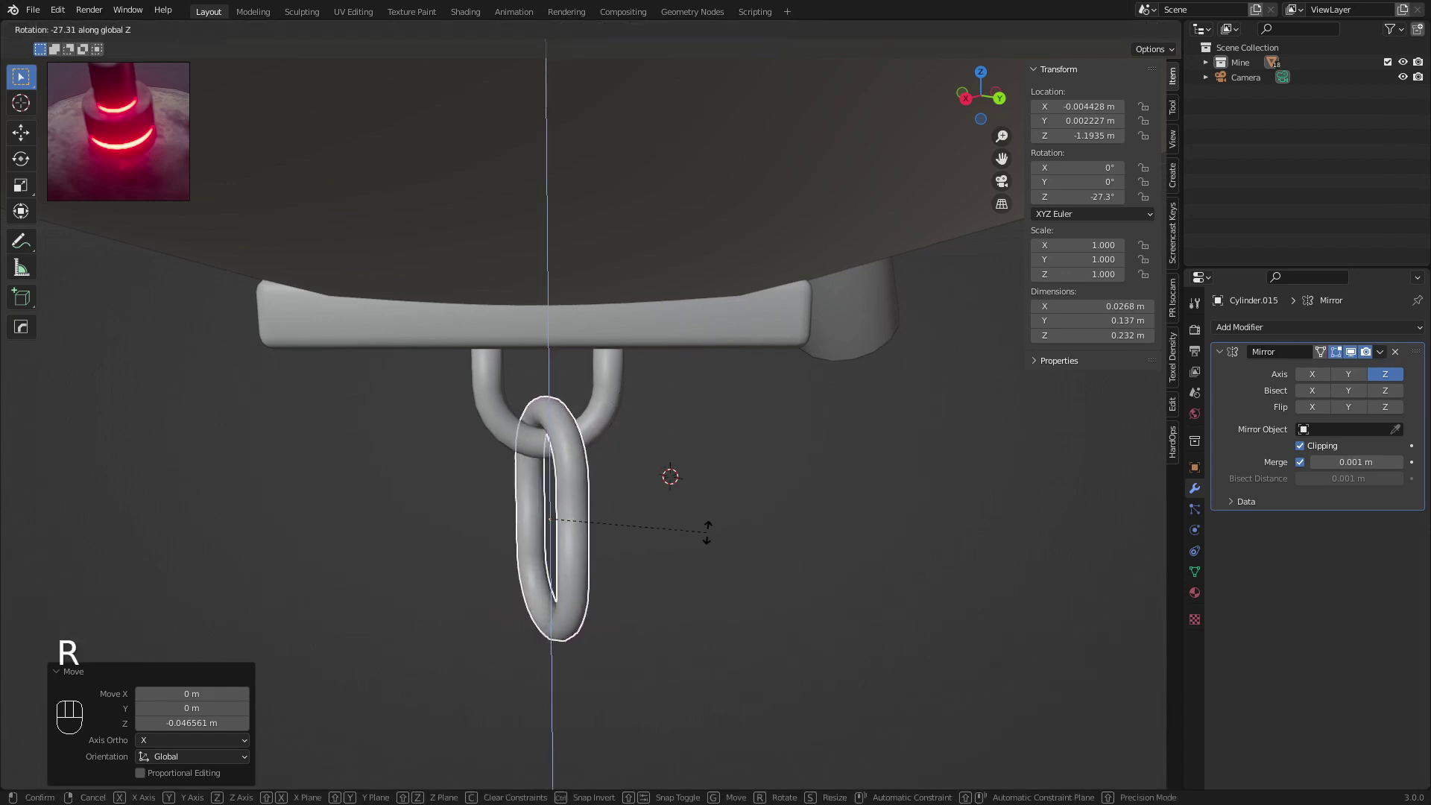
{"action": "left_click", "coordinate": [711, 531]}
{"action": "middle_click_drag", "start_coordinate": [608, 476], "coordinate": [651, 338]}
Try repeating the chain link with an Array modifier using relative offsets of 0 on X and -0.710 on Z, and remove the modifier
{"action": "left_click", "coordinate": [1220, 351]}
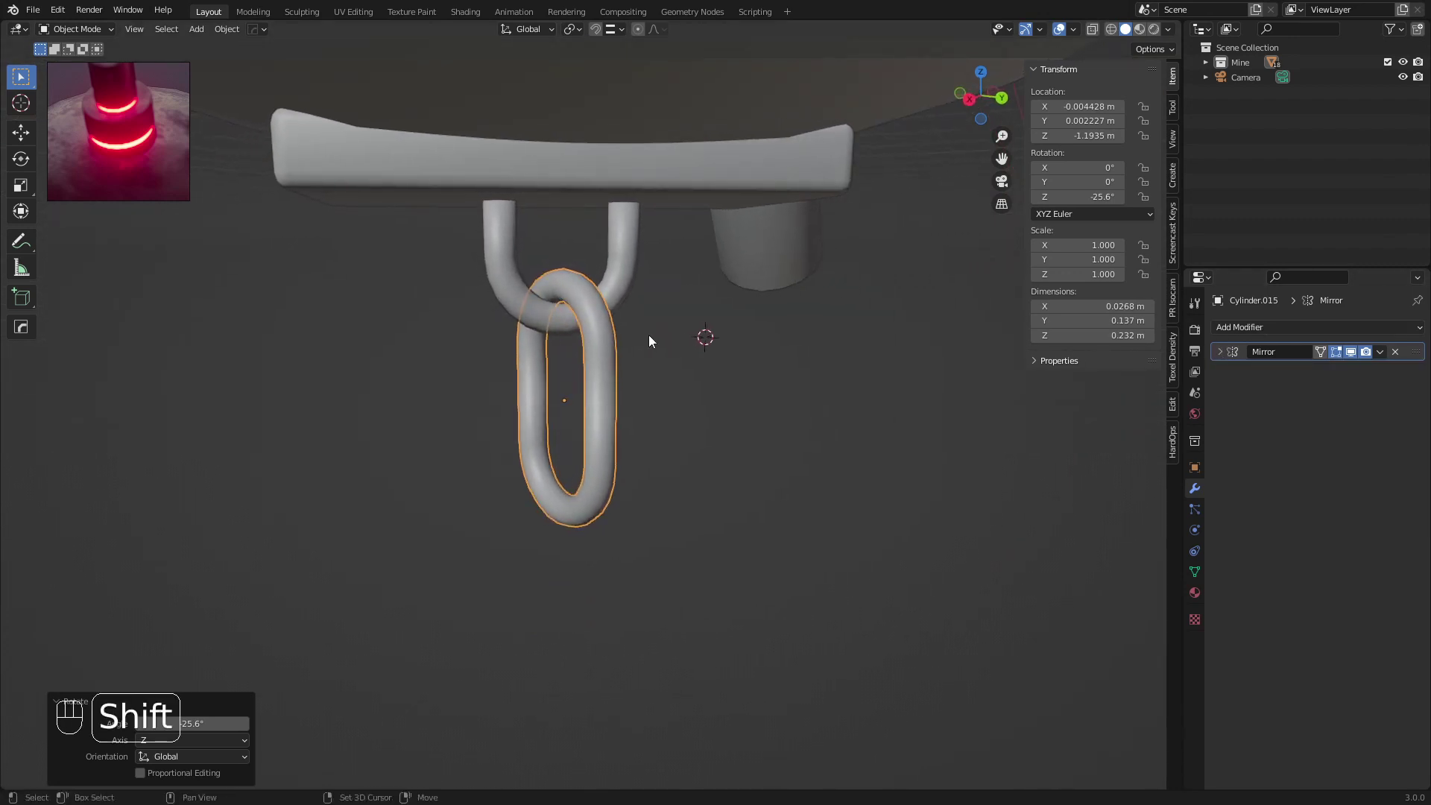
{"action": "left_click", "coordinate": [1257, 328]}
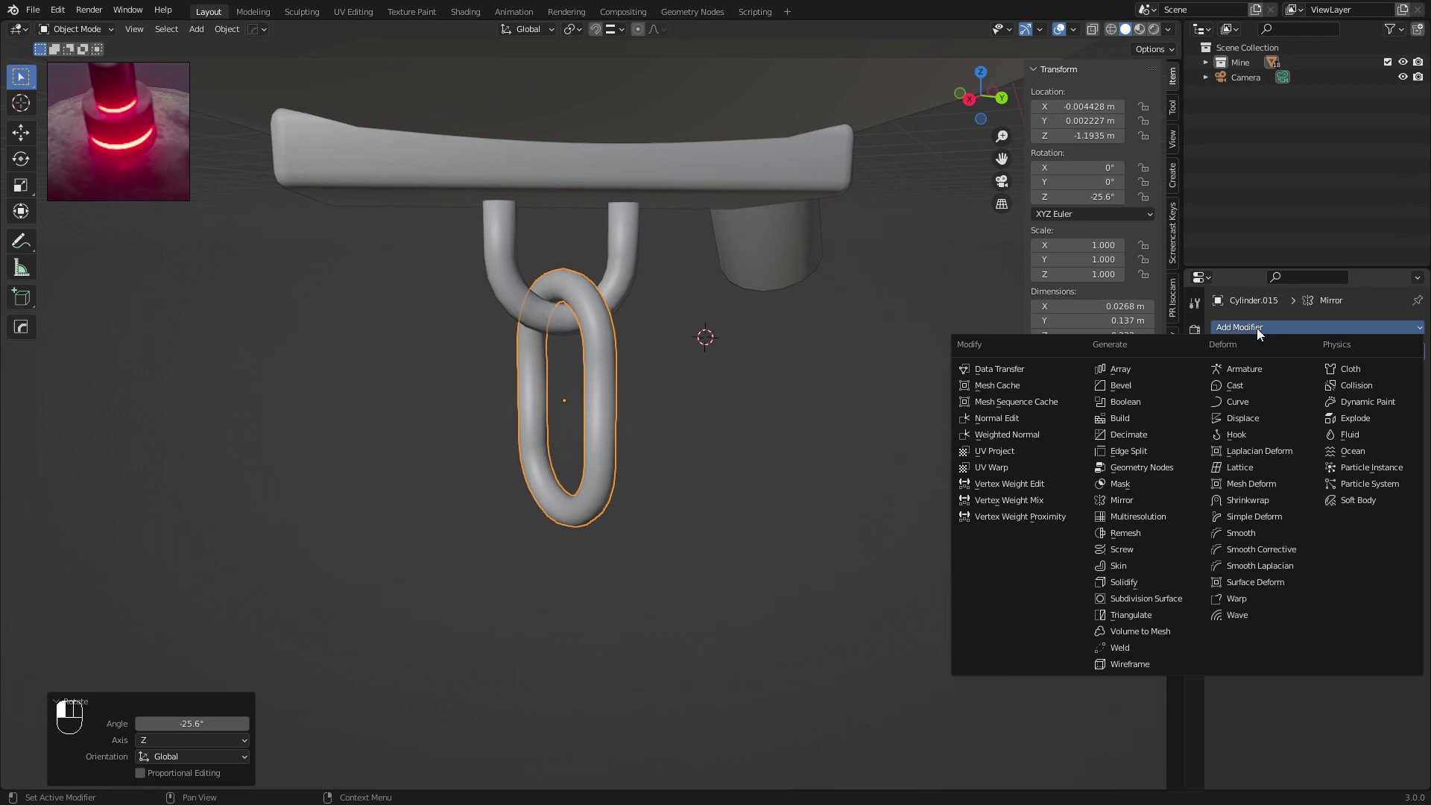
{"action": "left_click", "coordinate": [1130, 367]}
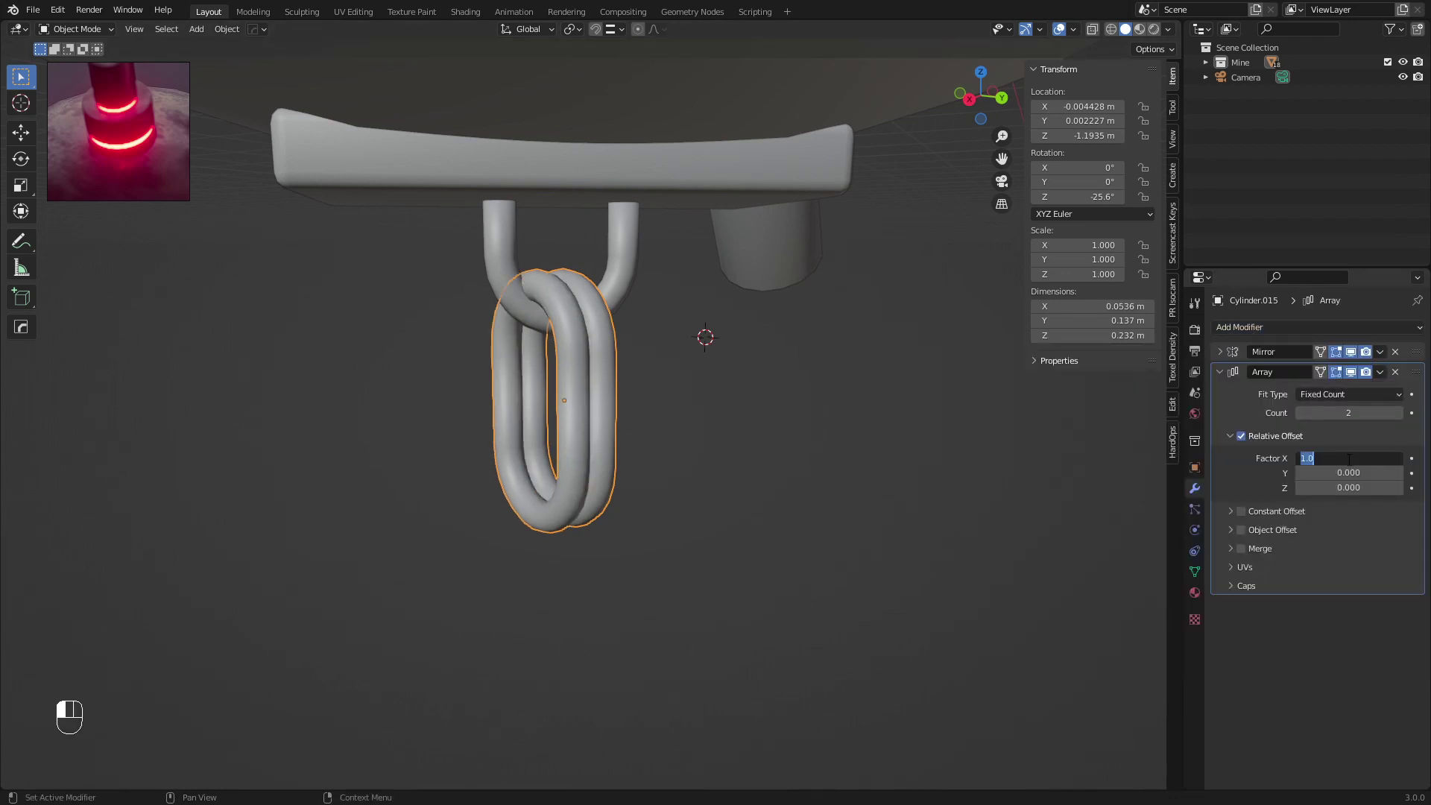
{"action": "type", "text": "0"}
{"action": "key", "text": "Return"}
{"action": "left_click", "coordinate": [1343, 489]}
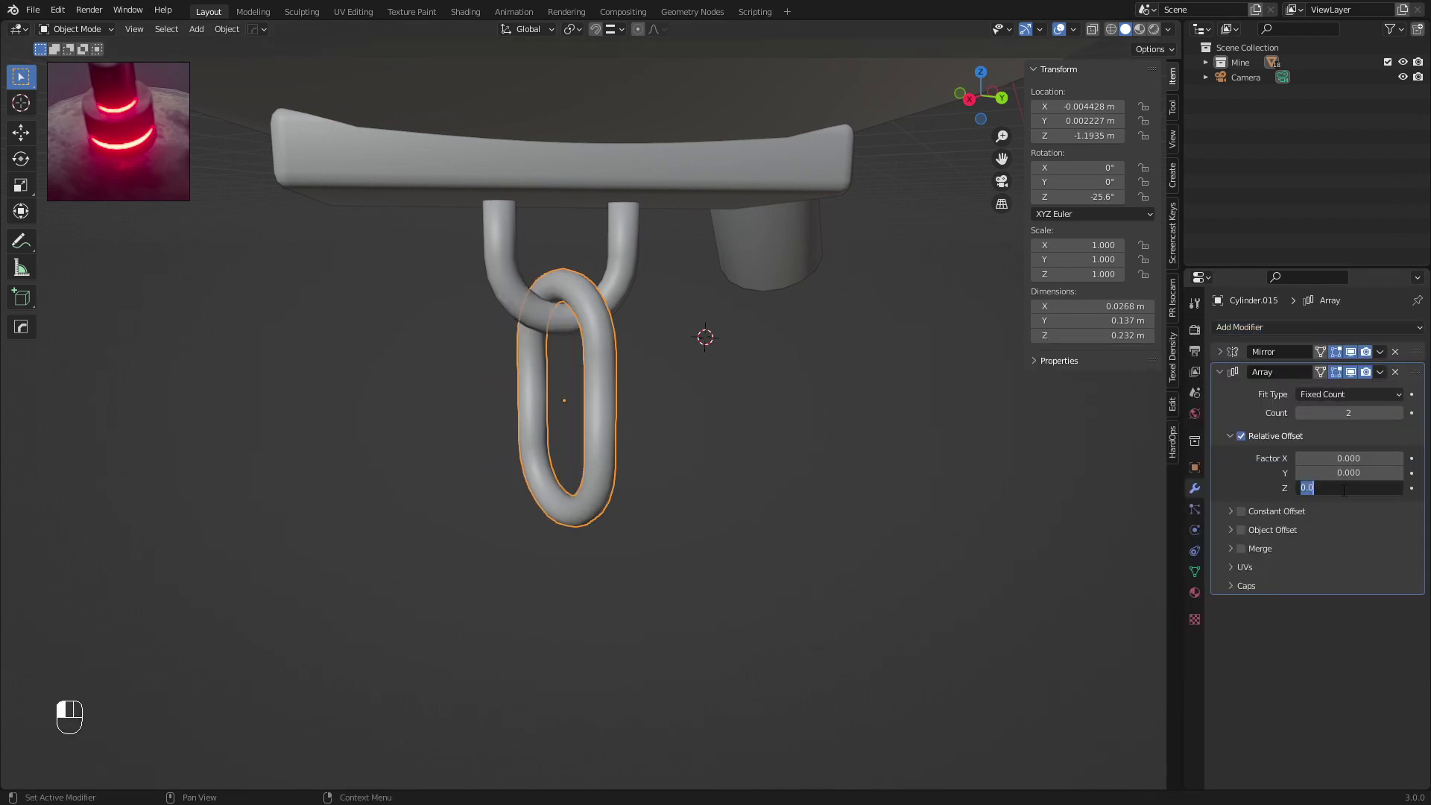
{"action": "type", "text": "1"}
{"action": "key", "text": "Return"}
{"action": "left_click", "coordinate": [1342, 489]}
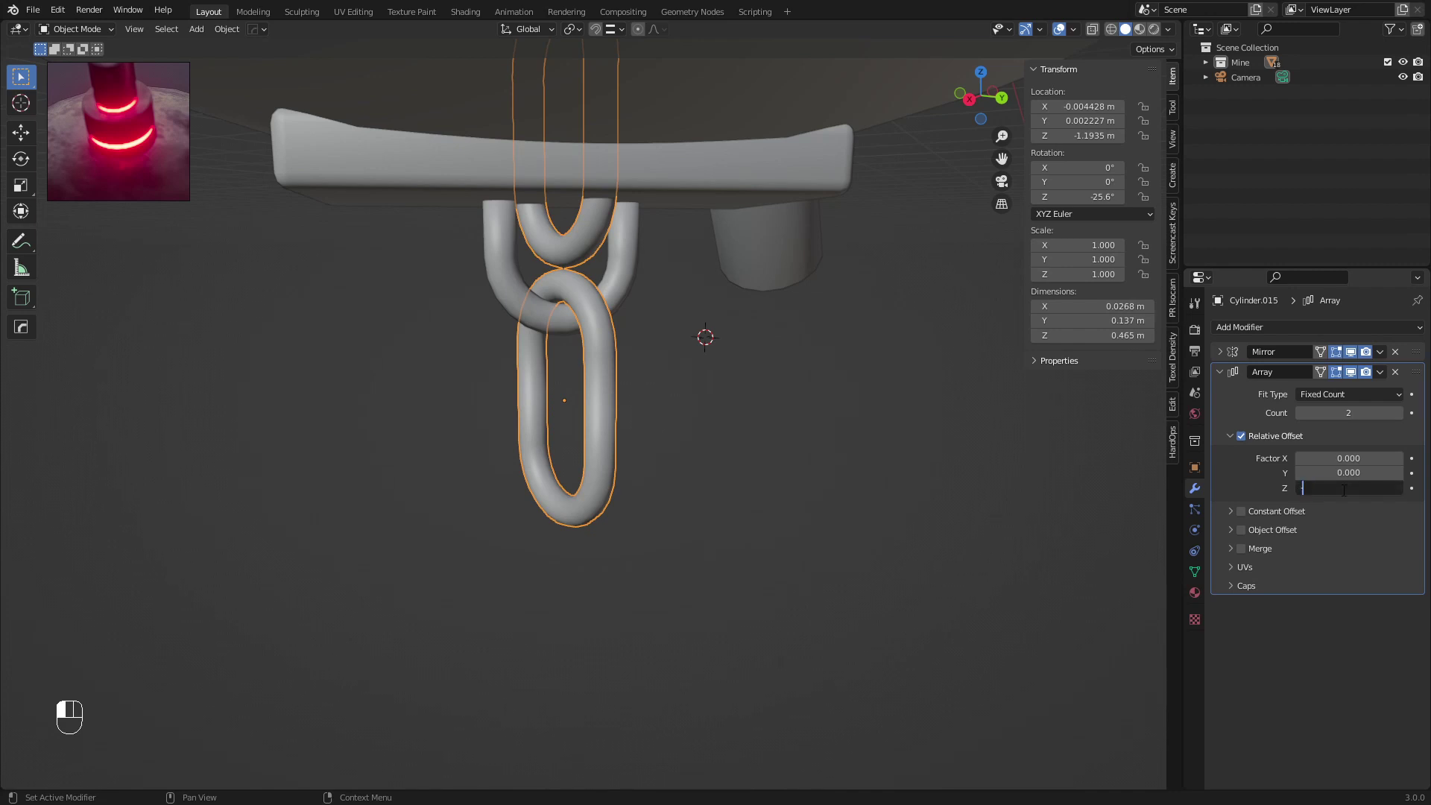
{"action": "type", "text": "-1"}
{"action": "key", "text": "Return"}
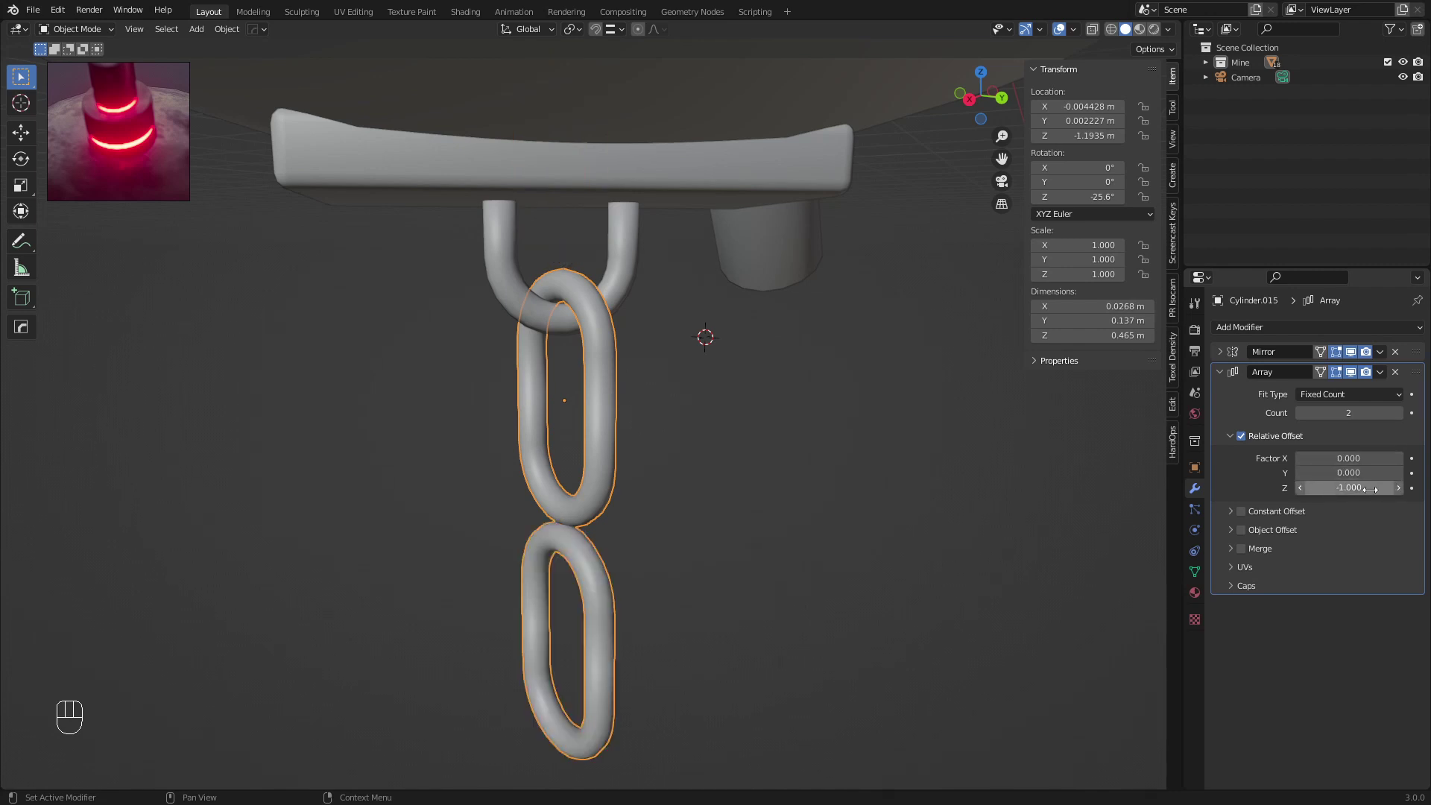
{"action": "mouse_move", "coordinate": [1369, 489]}
{"action": "left_mouse_down"}
{"action": "mouse_move", "coordinate": [1320, 489]}
{"action": "mouse_move", "coordinate": [1393, 489]}
{"action": "left_mouse_up"}
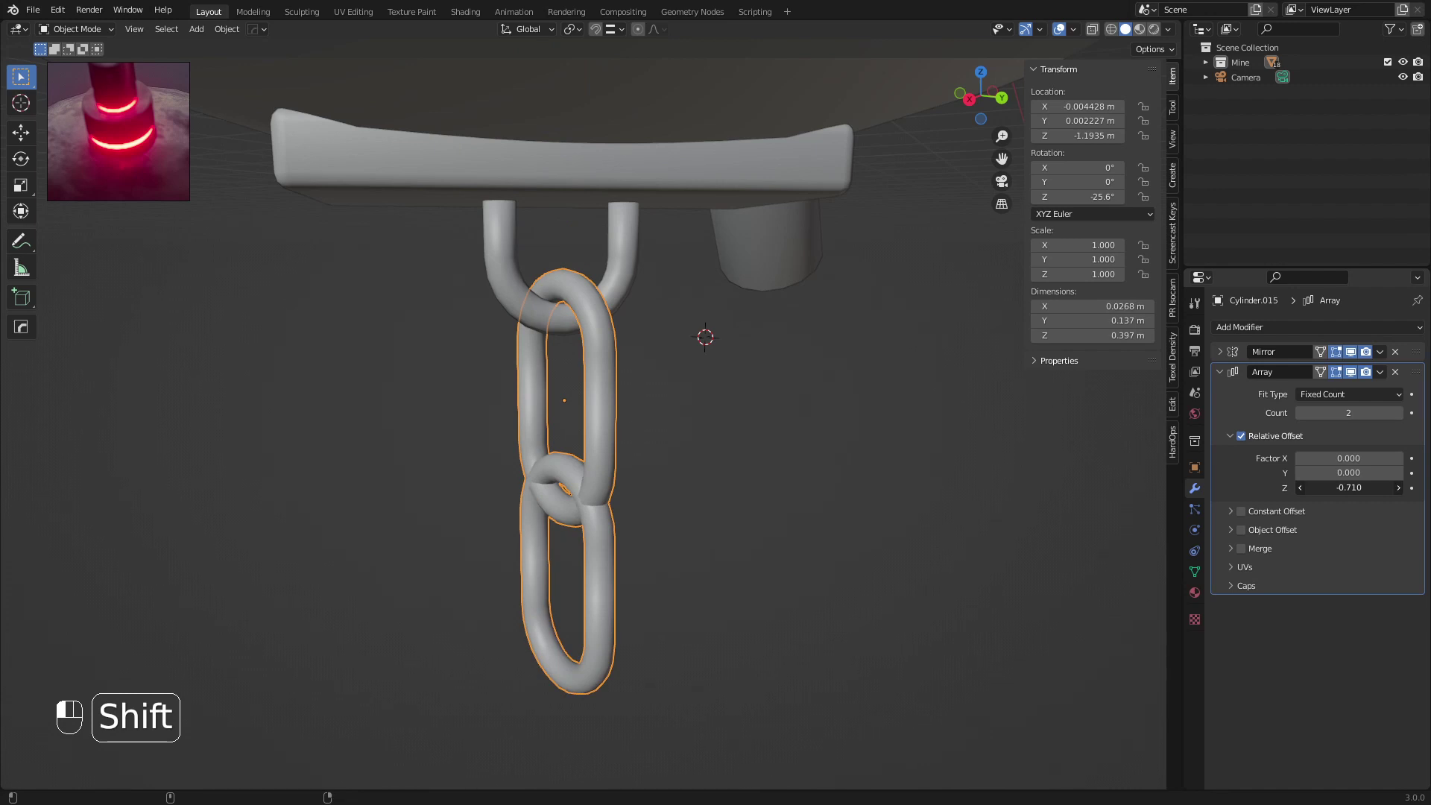
{"action": "left_click", "coordinate": [1395, 373]}
Duplicate the chain link about 0.165 m straight down along Z and rotate the copy about 94.7° around Z
{"action": "key", "text": "shift+d"}
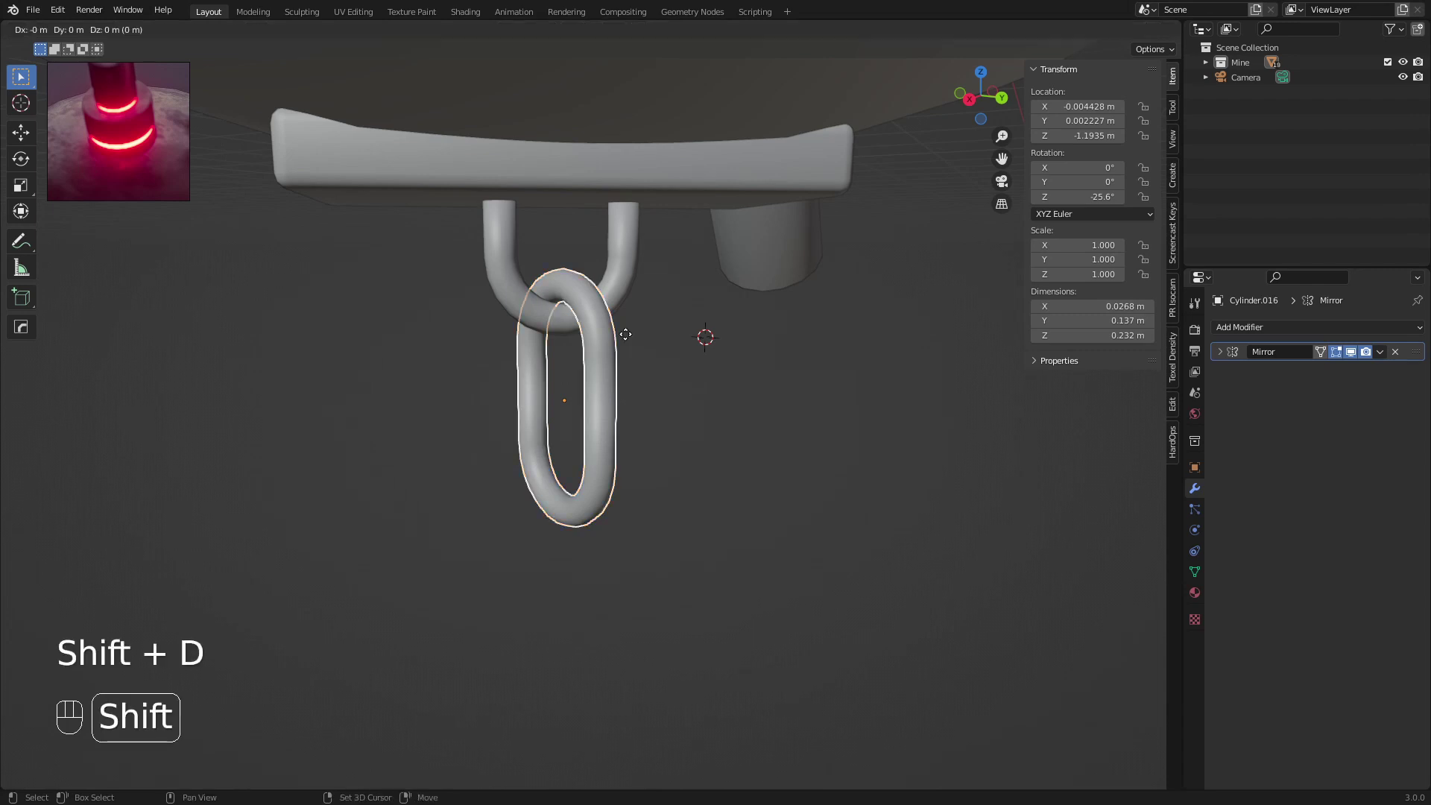
{"action": "key", "text": "z"}
{"action": "left_click", "coordinate": [663, 508]}
{"action": "key", "text": "r"}
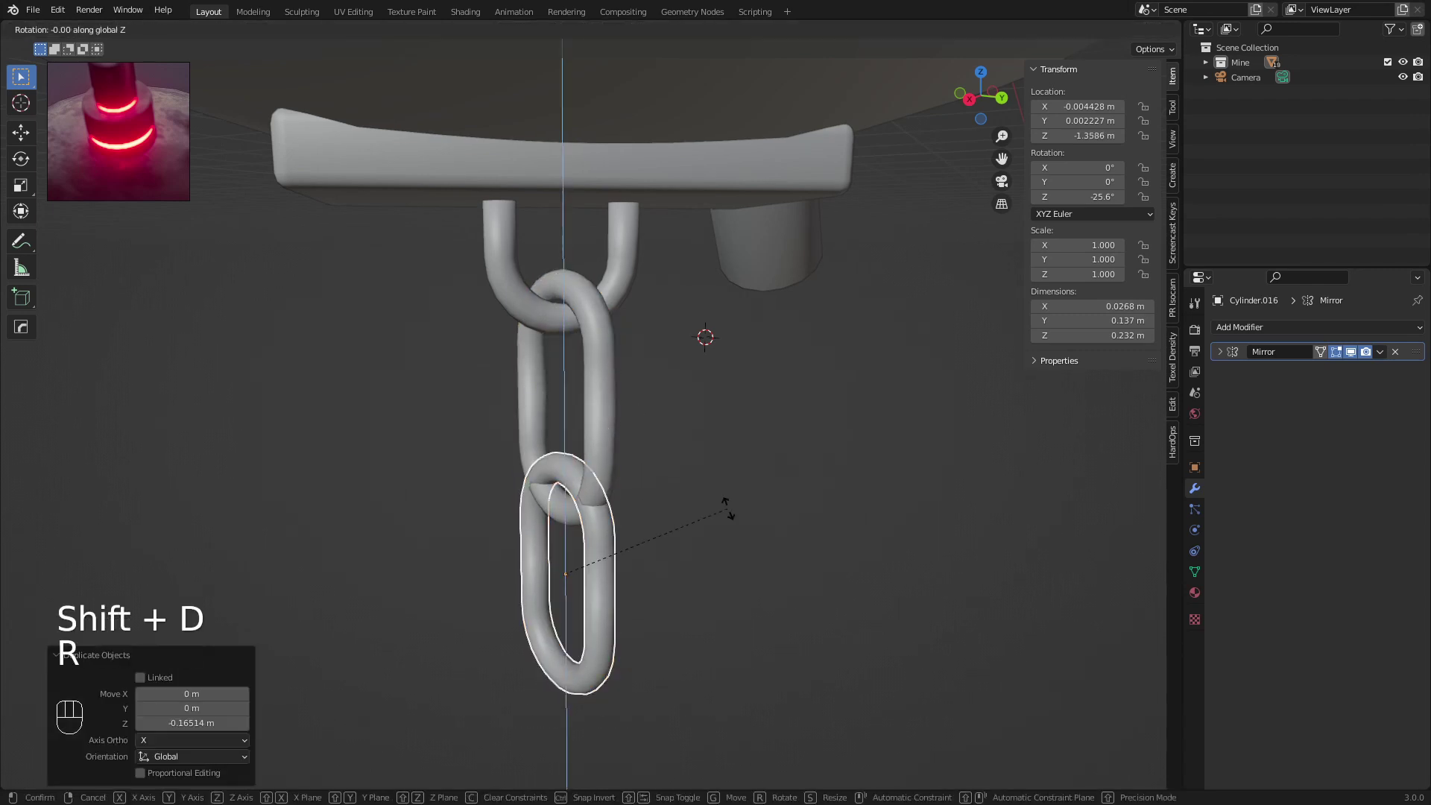
{"action": "left_click", "coordinate": [732, 511]}
Lower the duplicated link about 0.0125 m more along Z so it hangs from the upper link, and deselect everything
{"action": "key", "text": "g"}
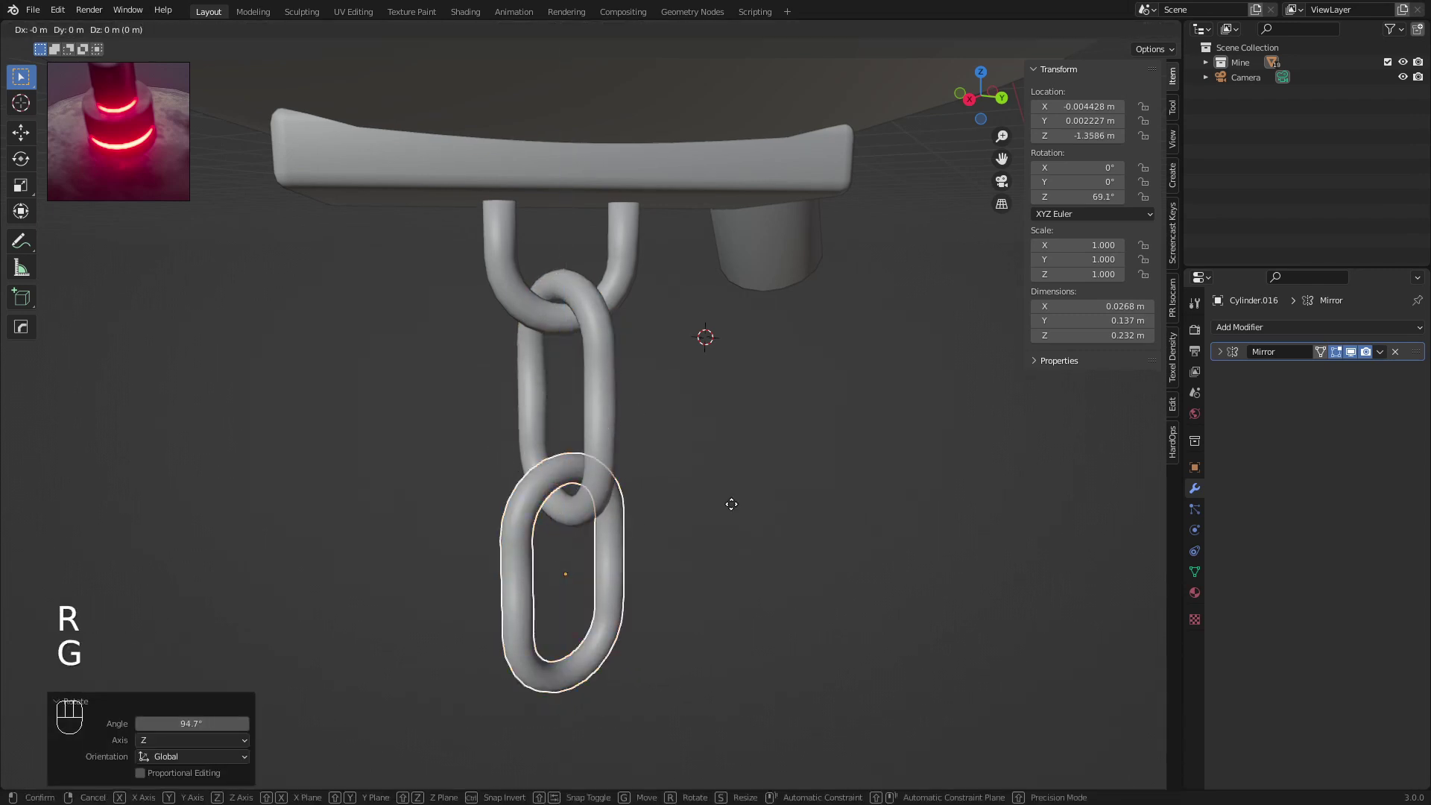
{"action": "left_click", "coordinate": [741, 596]}
{"action": "key", "text": "a"}
{"action": "key", "text": "a"}
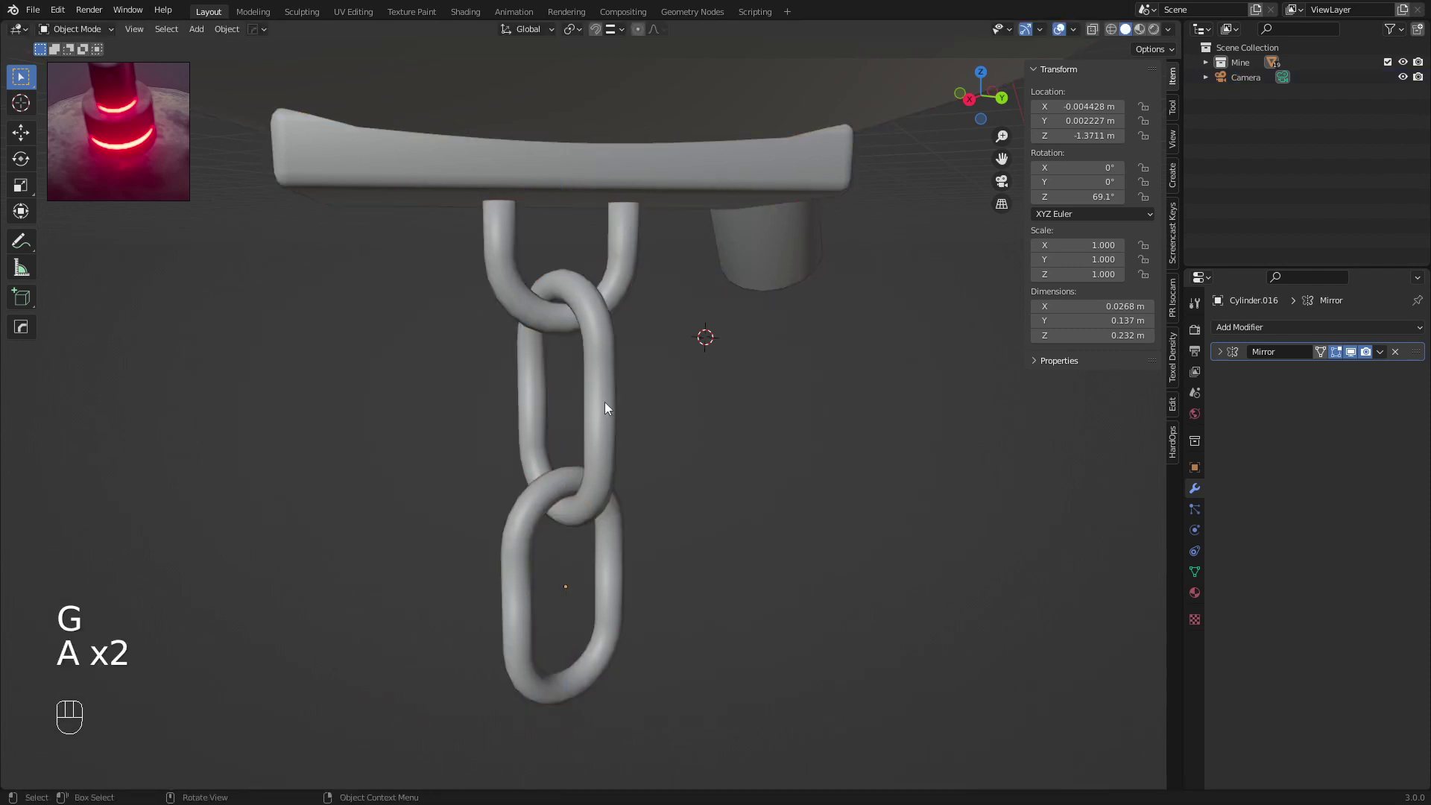
Apply the Mirror modifier on the upper chain link and on the lower chain link
{"action": "left_click", "coordinate": [610, 398]}
{"action": "left_click", "coordinate": [1382, 351]}
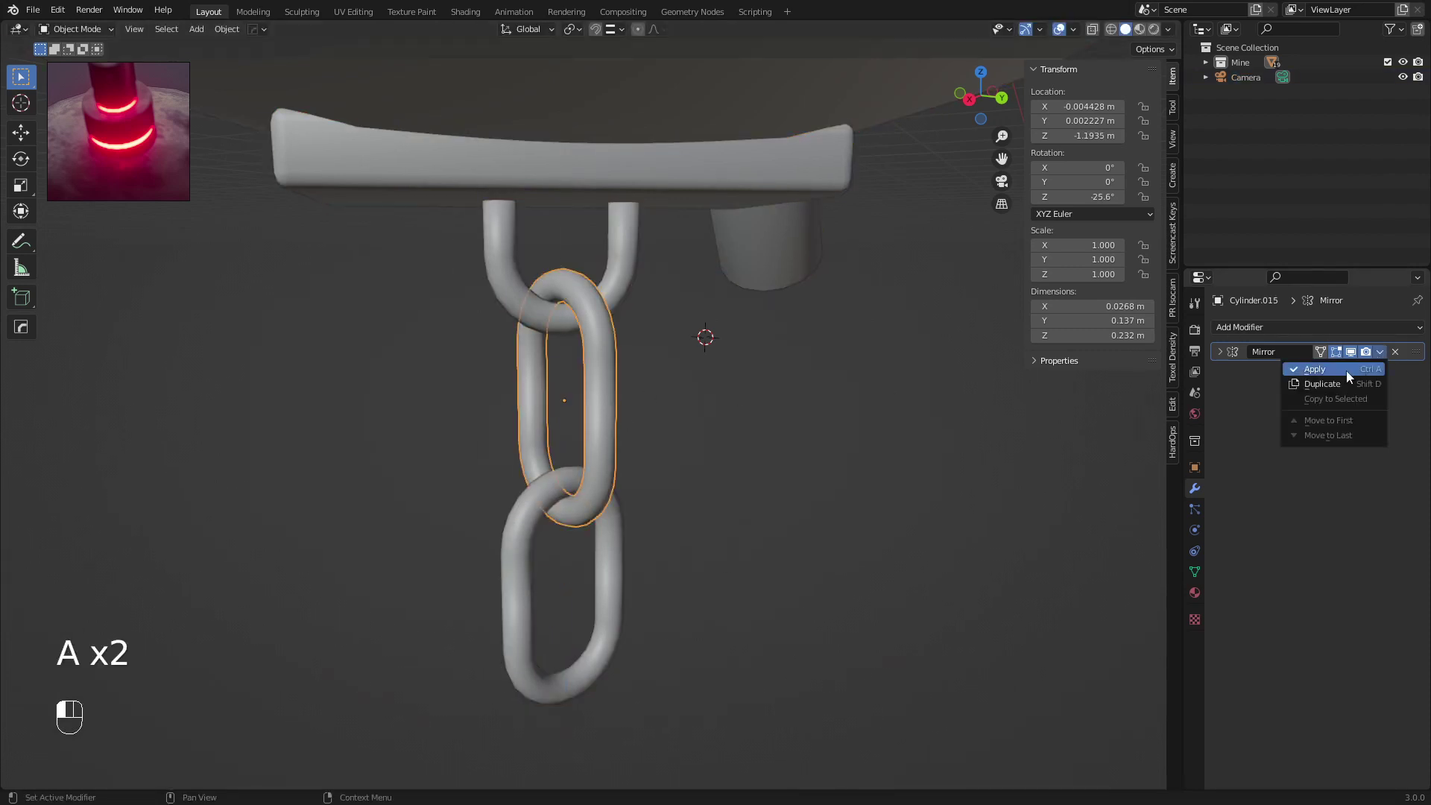
{"action": "left_click", "coordinate": [1346, 369]}
{"action": "left_click", "coordinate": [616, 530]}
{"action": "left_click", "coordinate": [1381, 352]}
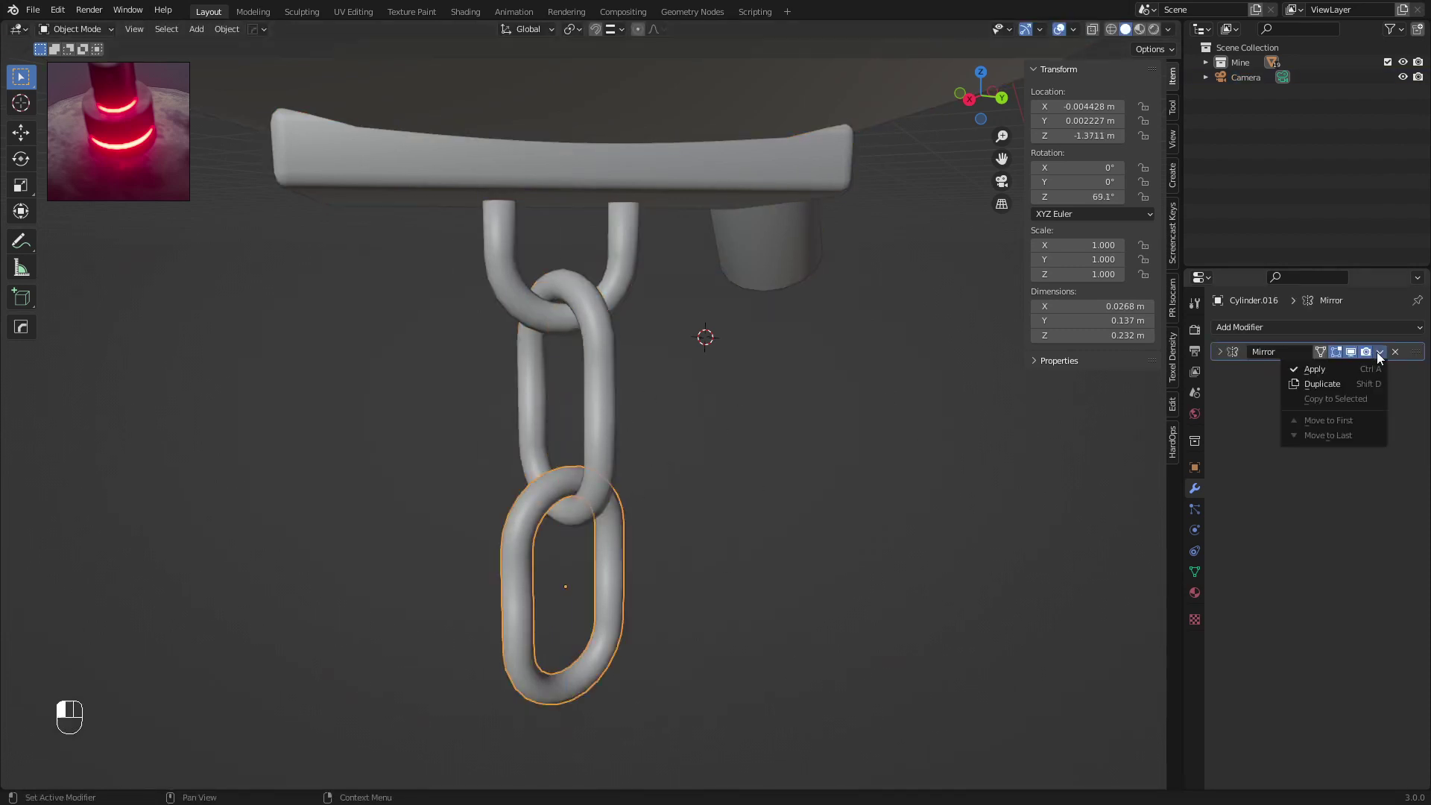
{"action": "left_click", "coordinate": [1346, 369]}
Join the two interlocking chain links into a single object and deselect everything
{"action": "middle_click_drag", "start_coordinate": [990, 369], "coordinate": [606, 382]}
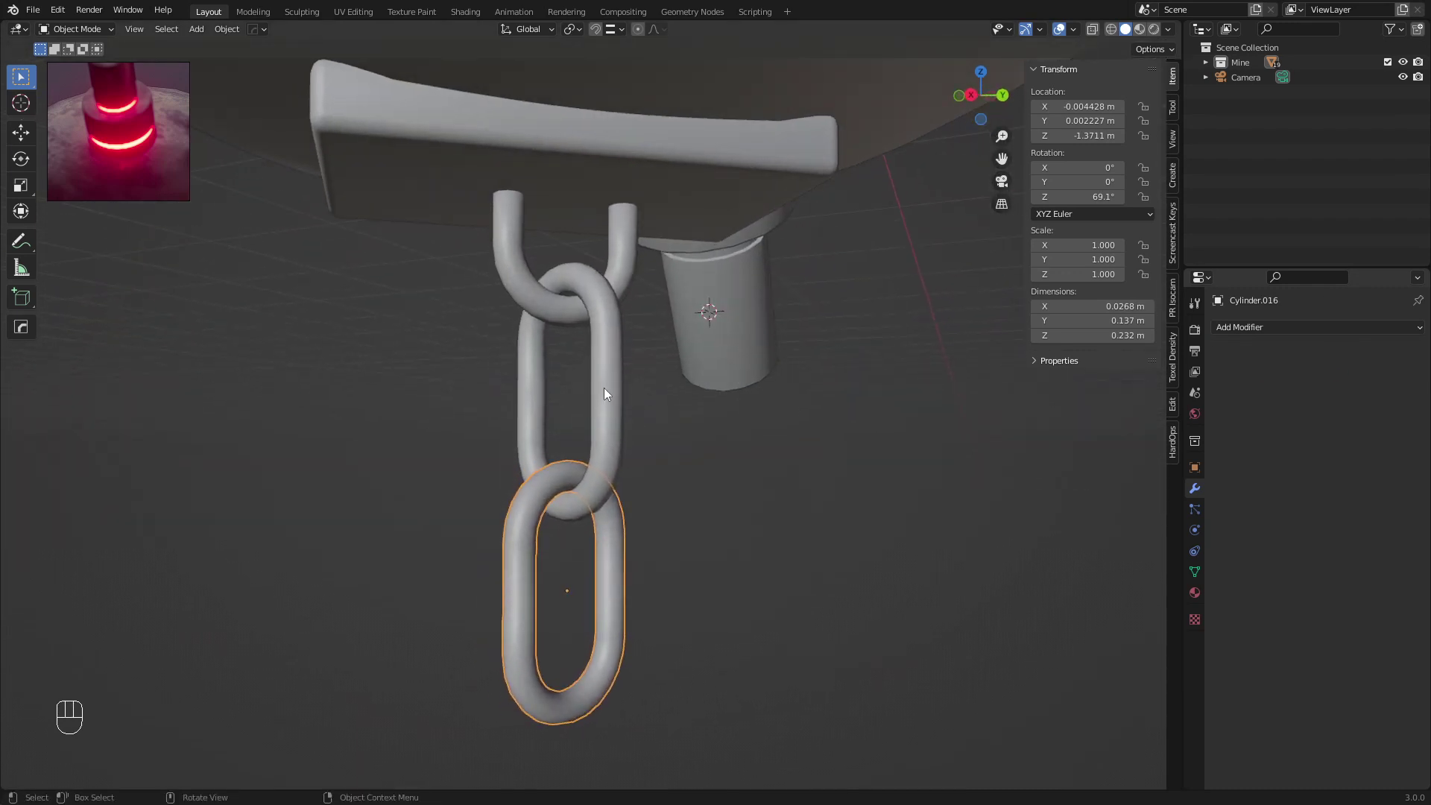
{"action": "left_click", "coordinate": [606, 382], "text": "shift"}
{"action": "left_click", "coordinate": [616, 634], "text": "shift"}
{"action": "middle_click_drag", "start_coordinate": [741, 377], "coordinate": [708, 414]}
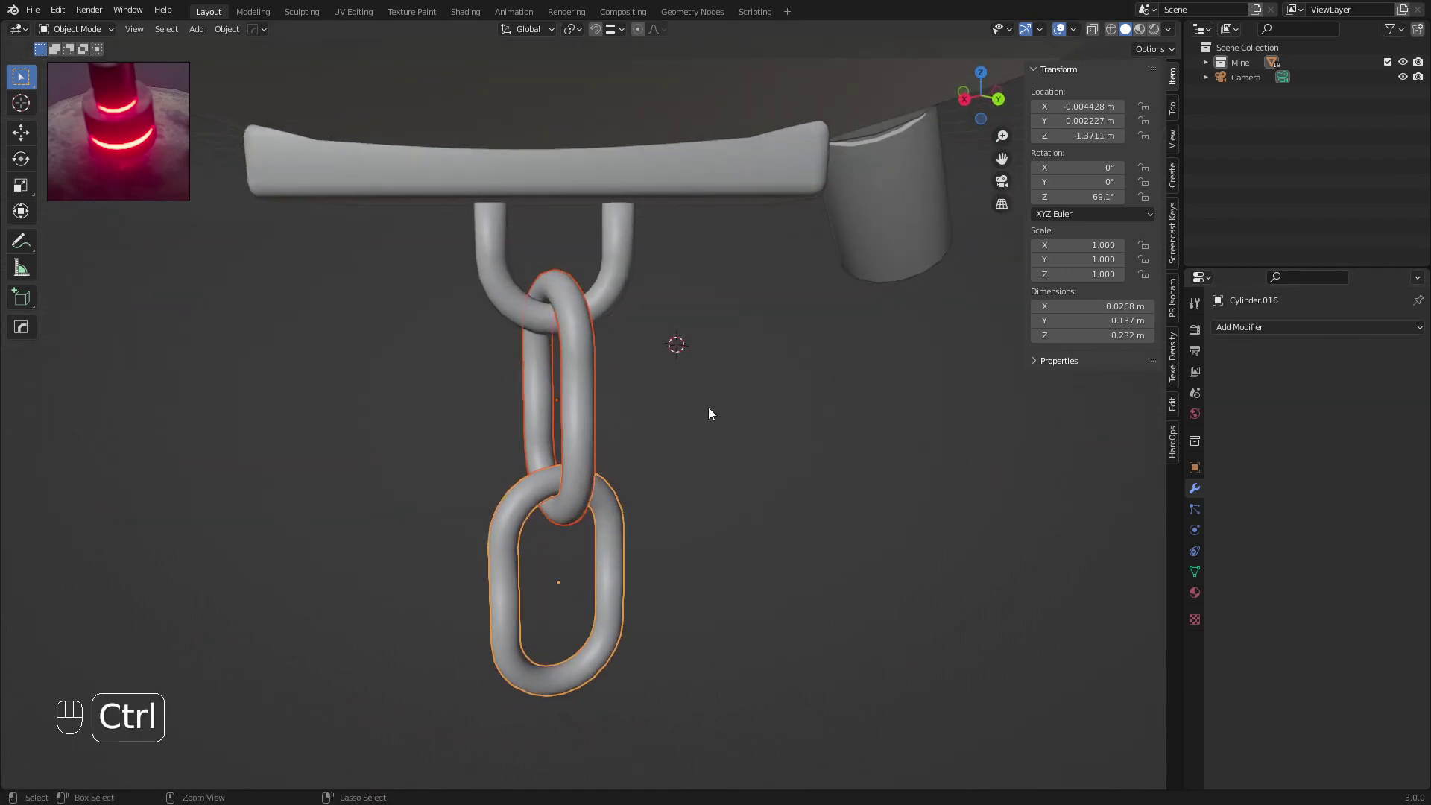
{"action": "key", "text": "ctrl+j"}
{"action": "key", "text": "a"}
{"action": "key", "text": "a"}
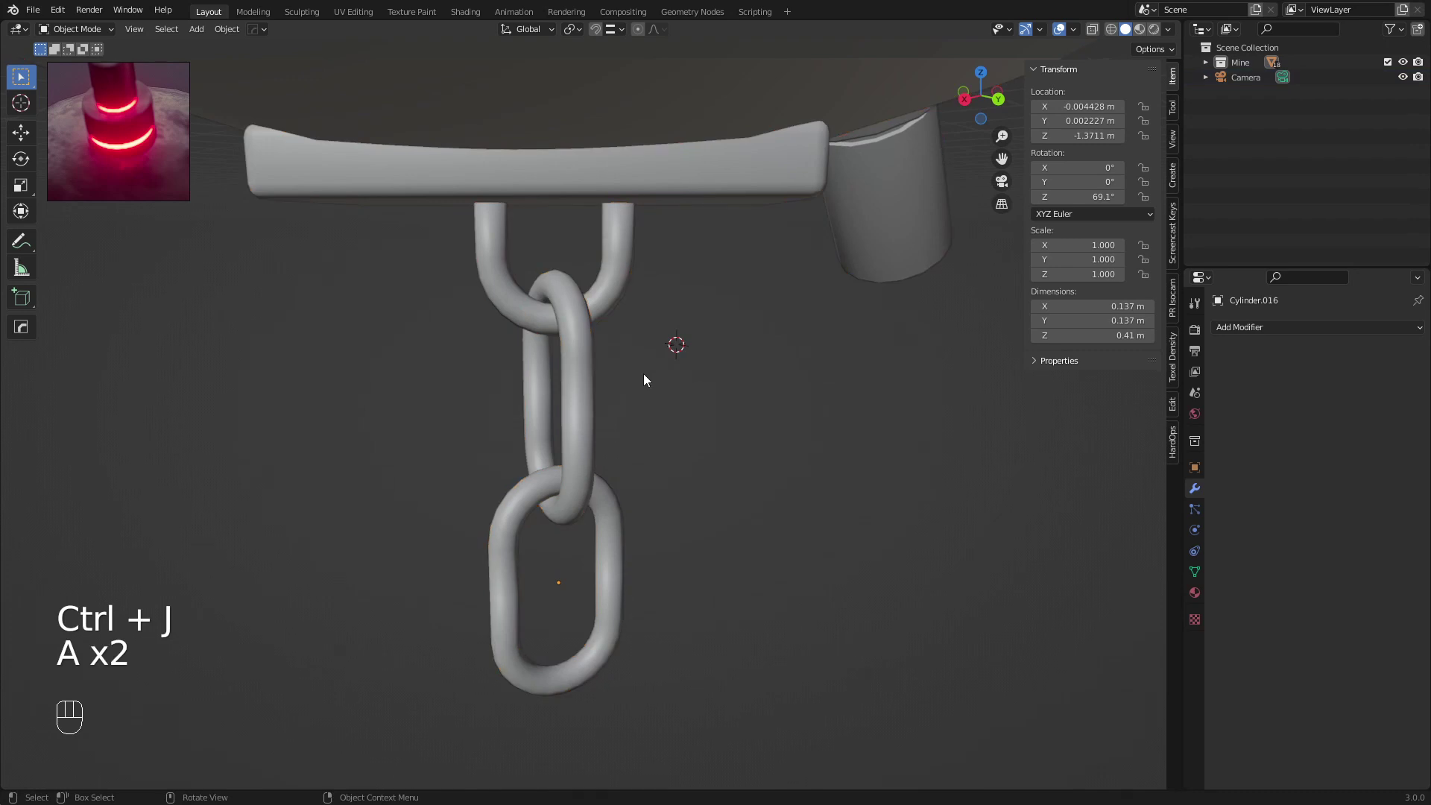
Add an Array modifier to the joined links with relative offset factors of 0 on X and -0.880 on Z
{"action": "middle_click_drag", "start_coordinate": [643, 380], "coordinate": [664, 369]}
{"action": "left_click", "coordinate": [619, 402]}
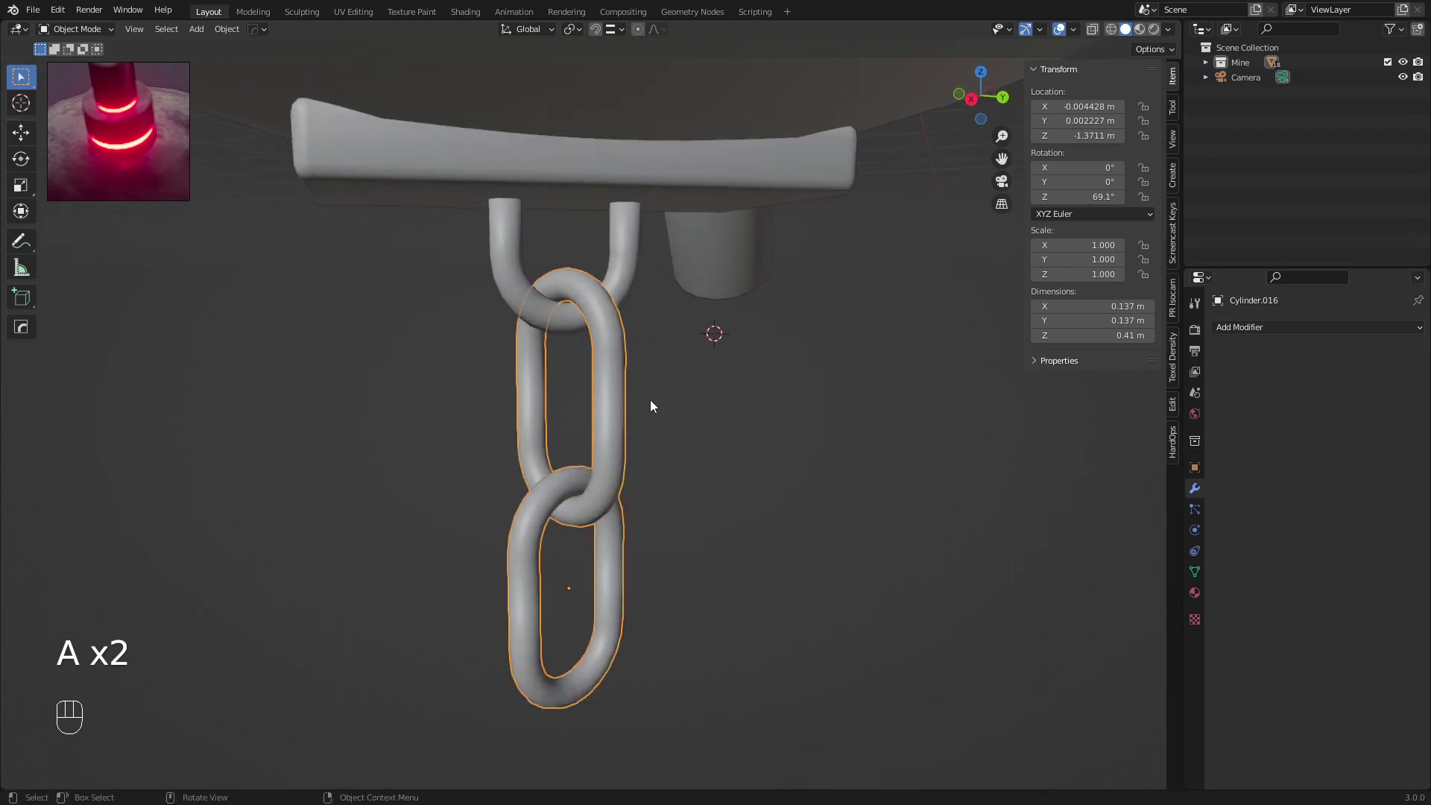
{"action": "left_click", "coordinate": [1284, 321]}
{"action": "left_click", "coordinate": [1103, 370]}
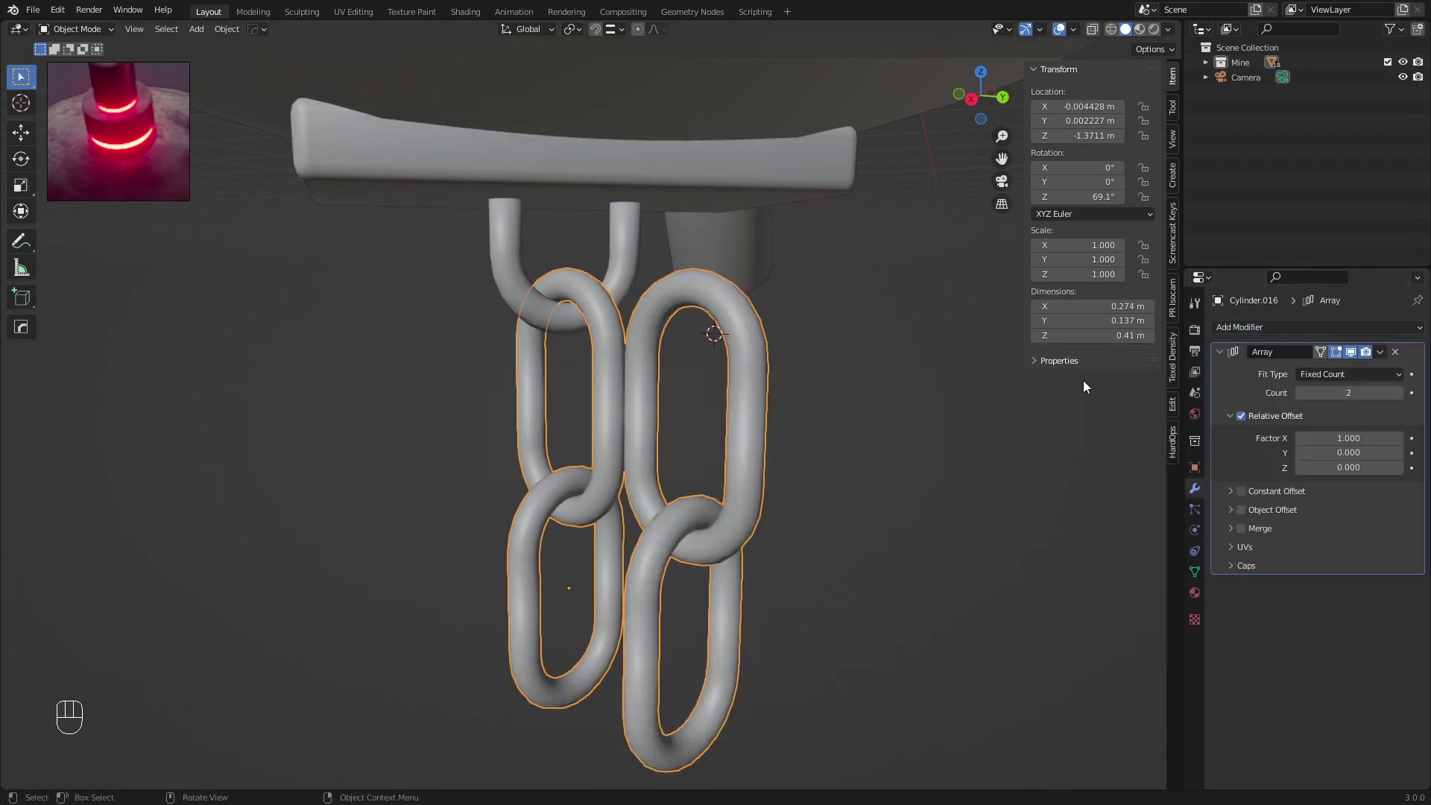
{"action": "double_click", "coordinate": [1349, 437]}
{"action": "type", "text": "0"}
{"action": "key", "text": "Return"}
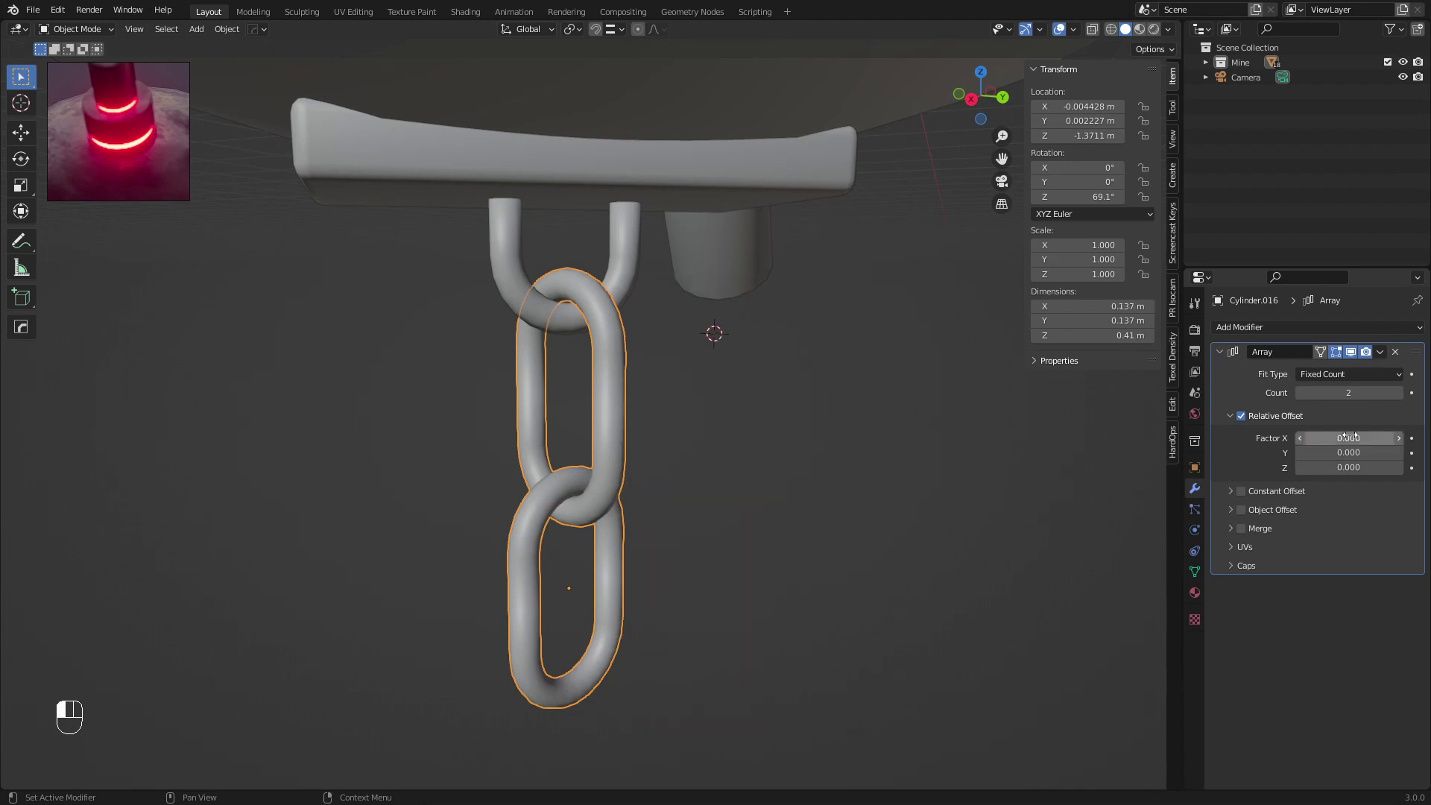
{"action": "left_click_drag", "start_coordinate": [1349, 467], "coordinate": [1286, 467]}
{"action": "scroll", "coordinate": [719, 355], "scroll_direction": "down", "scroll_amount": 4}
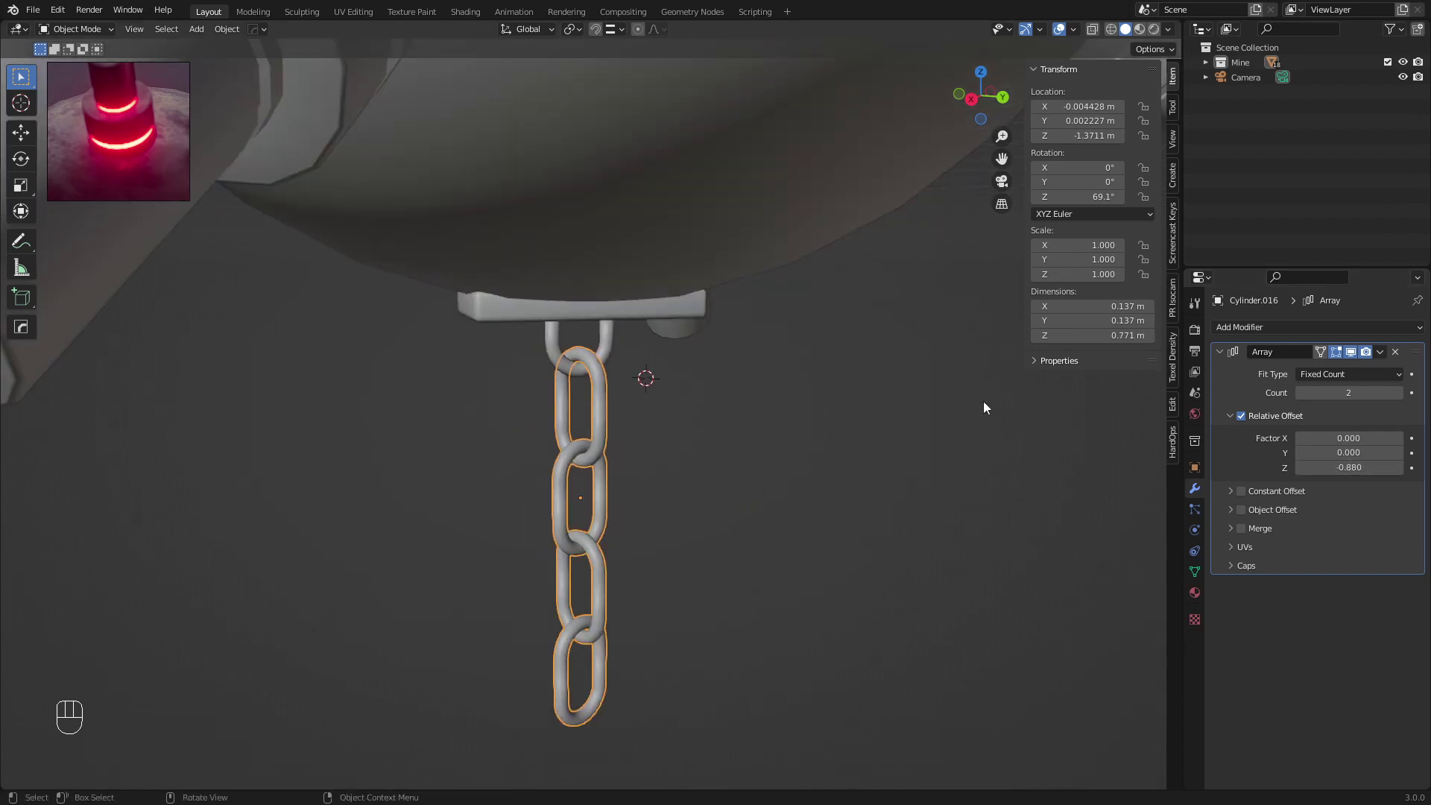
{"action": "middle_click_drag", "start_coordinate": [687, 459], "coordinate": [805, 446]}
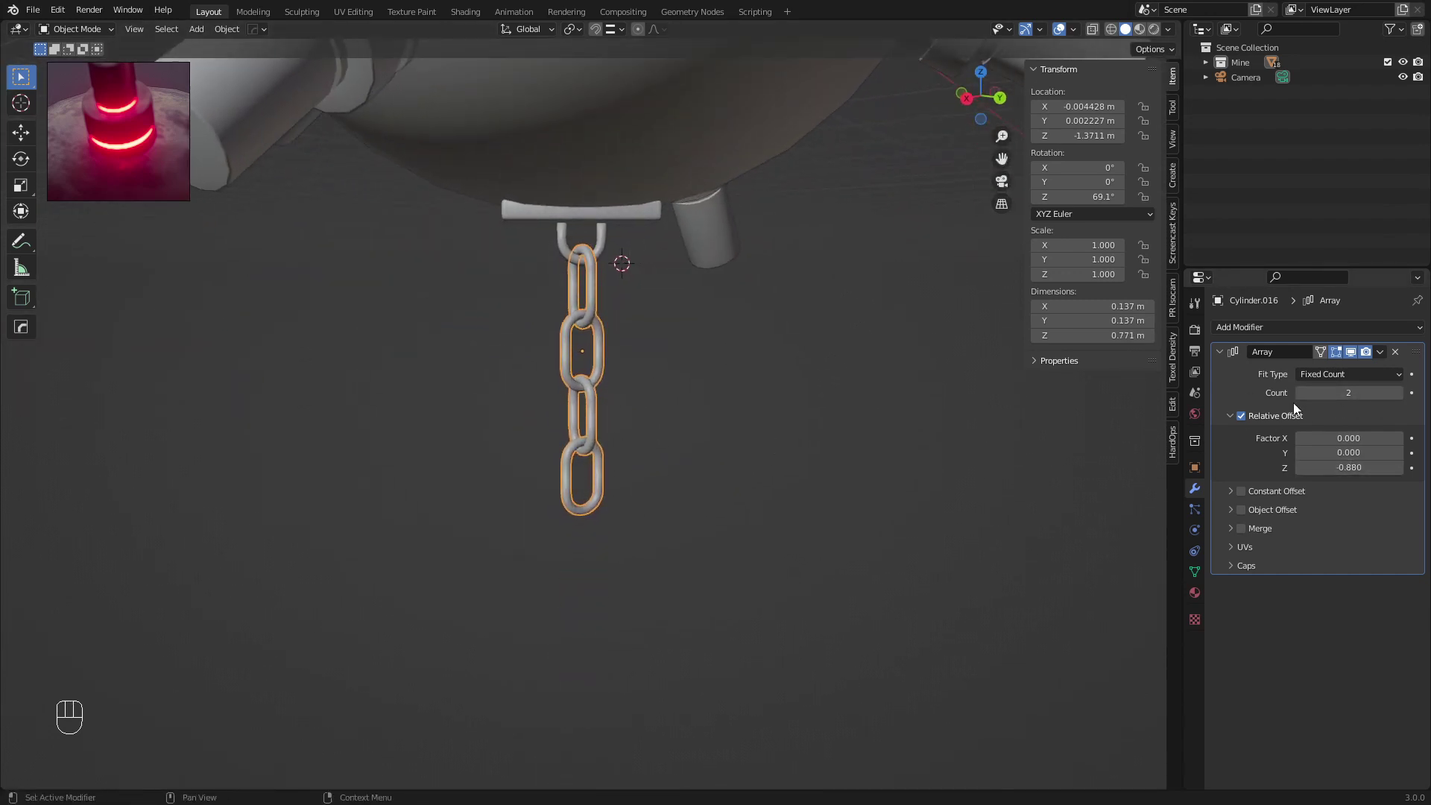
Raise the chain's Array count to 5, deselect everything and view the result through the camera
{"action": "left_click", "coordinate": [1399, 393]}
{"action": "left_click", "coordinate": [1399, 393]}
{"action": "left_click", "coordinate": [1399, 393]}
{"action": "scroll", "coordinate": [753, 422], "scroll_direction": "down", "scroll_amount": 3}
{"action": "middle_click_drag", "start_coordinate": [754, 422], "coordinate": [646, 470]}
{"action": "scroll", "coordinate": [647, 466], "scroll_direction": "down", "scroll_amount": 4}
{"action": "key", "text": "a"}
{"action": "key", "text": "a"}
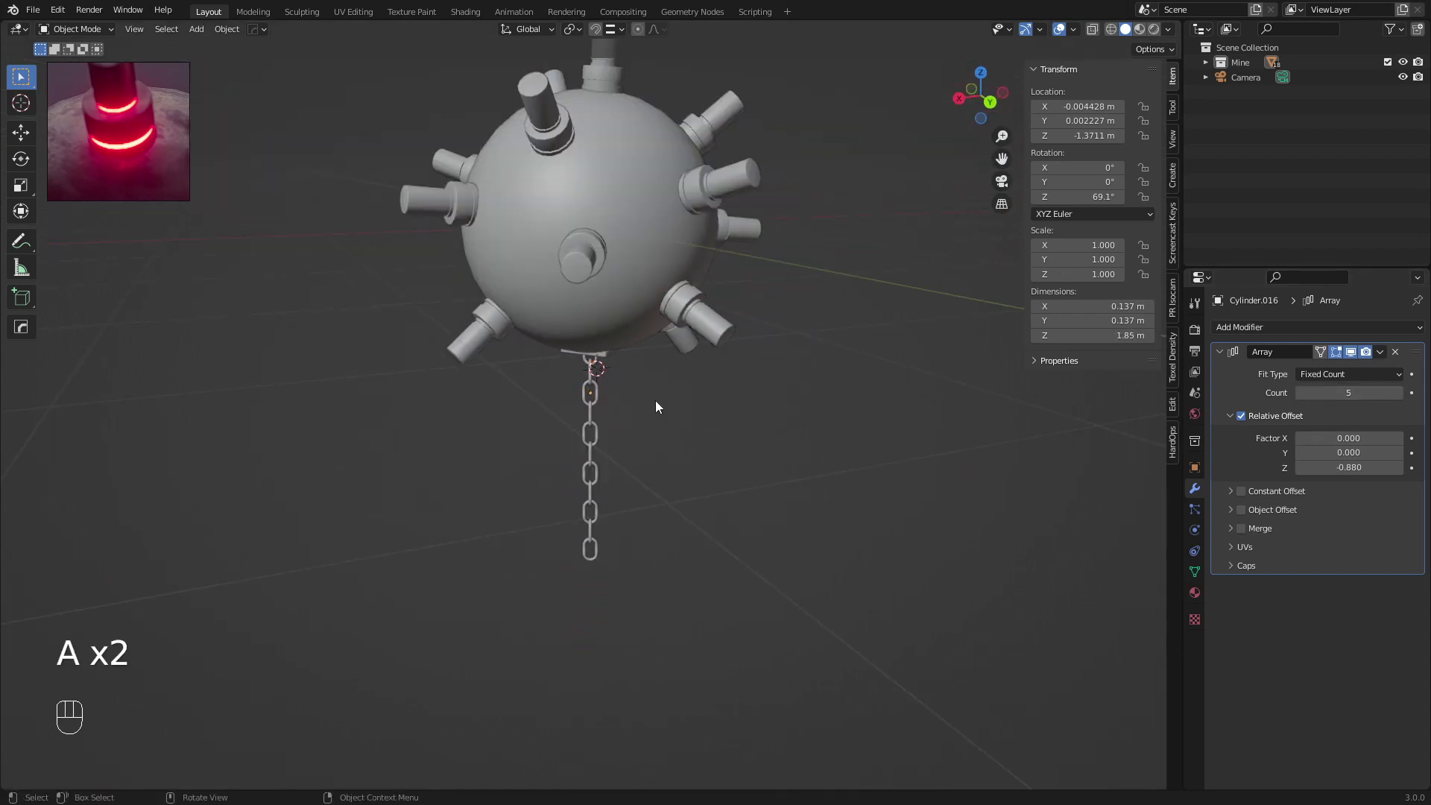
{"action": "key", "text": "KP_0"}
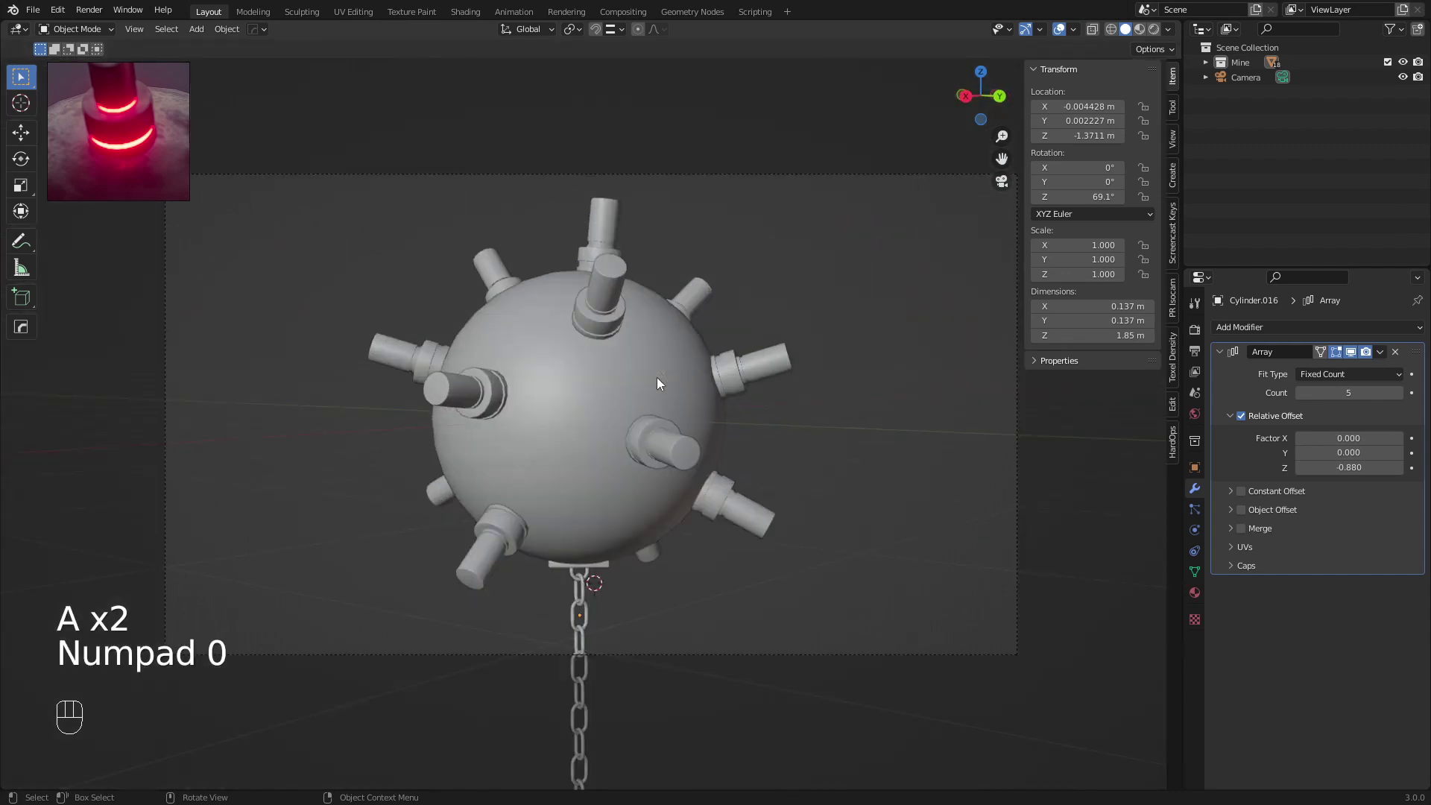
Check which material is assigned to the mount plate beneath the mine
{"action": "middle_click_drag", "start_coordinate": [538, 378], "coordinate": [567, 384]}
{"action": "middle_click_drag", "start_coordinate": [671, 575], "coordinate": [572, 488], "text": "shift"}
{"action": "scroll", "coordinate": [544, 375], "scroll_direction": "up", "scroll_amount": 5}
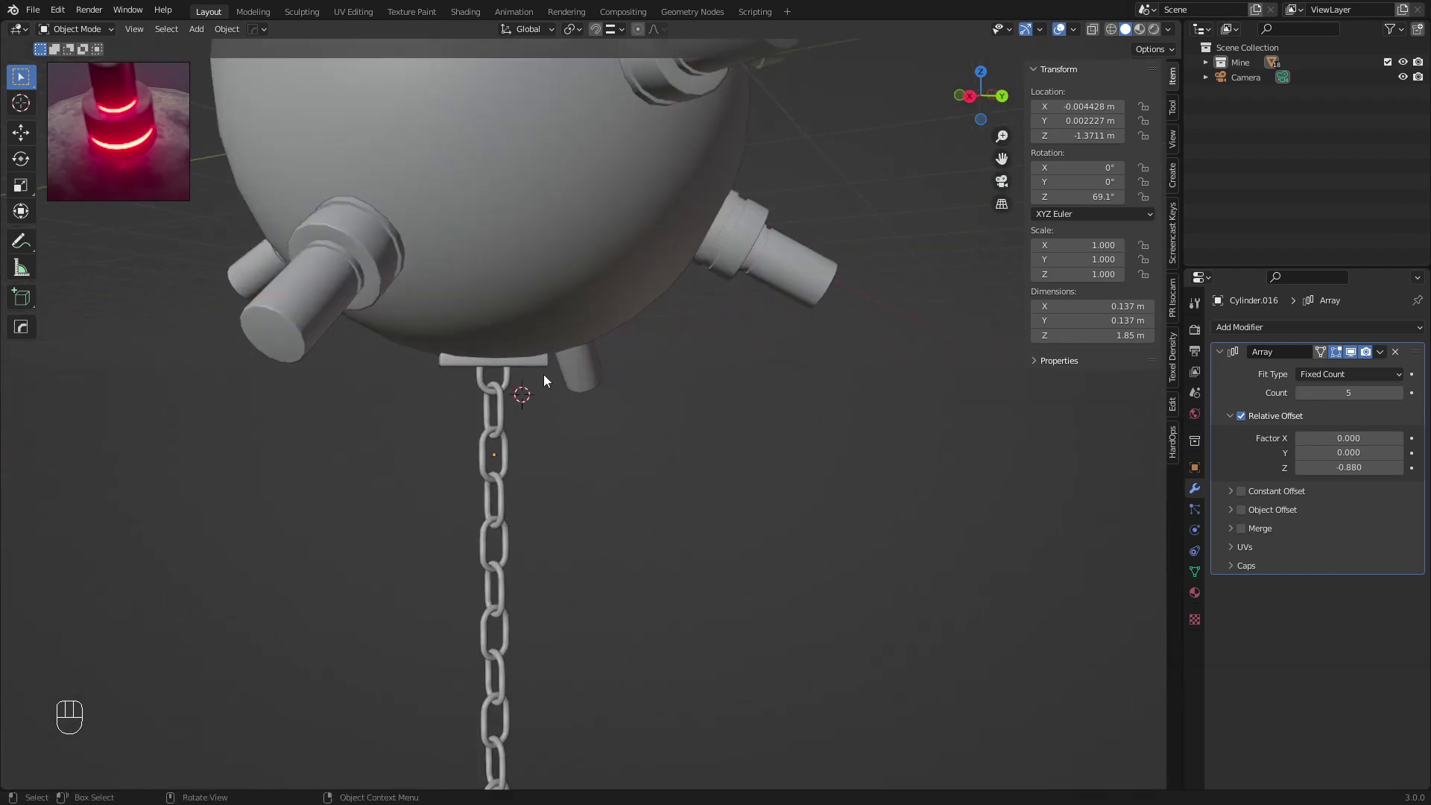
{"action": "left_click", "coordinate": [533, 359]}
{"action": "left_click", "coordinate": [520, 370]}
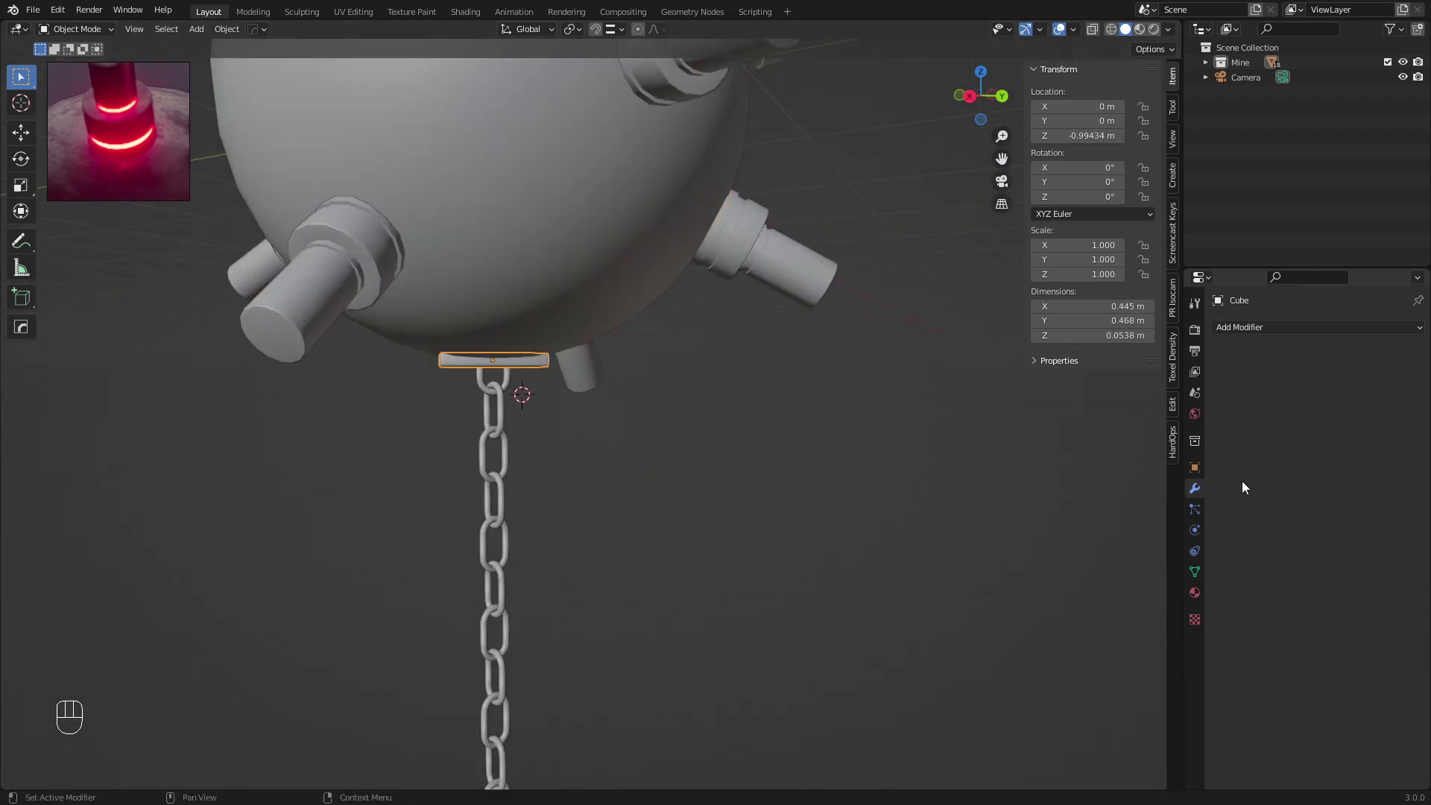
{"action": "left_click", "coordinate": [1195, 593]}
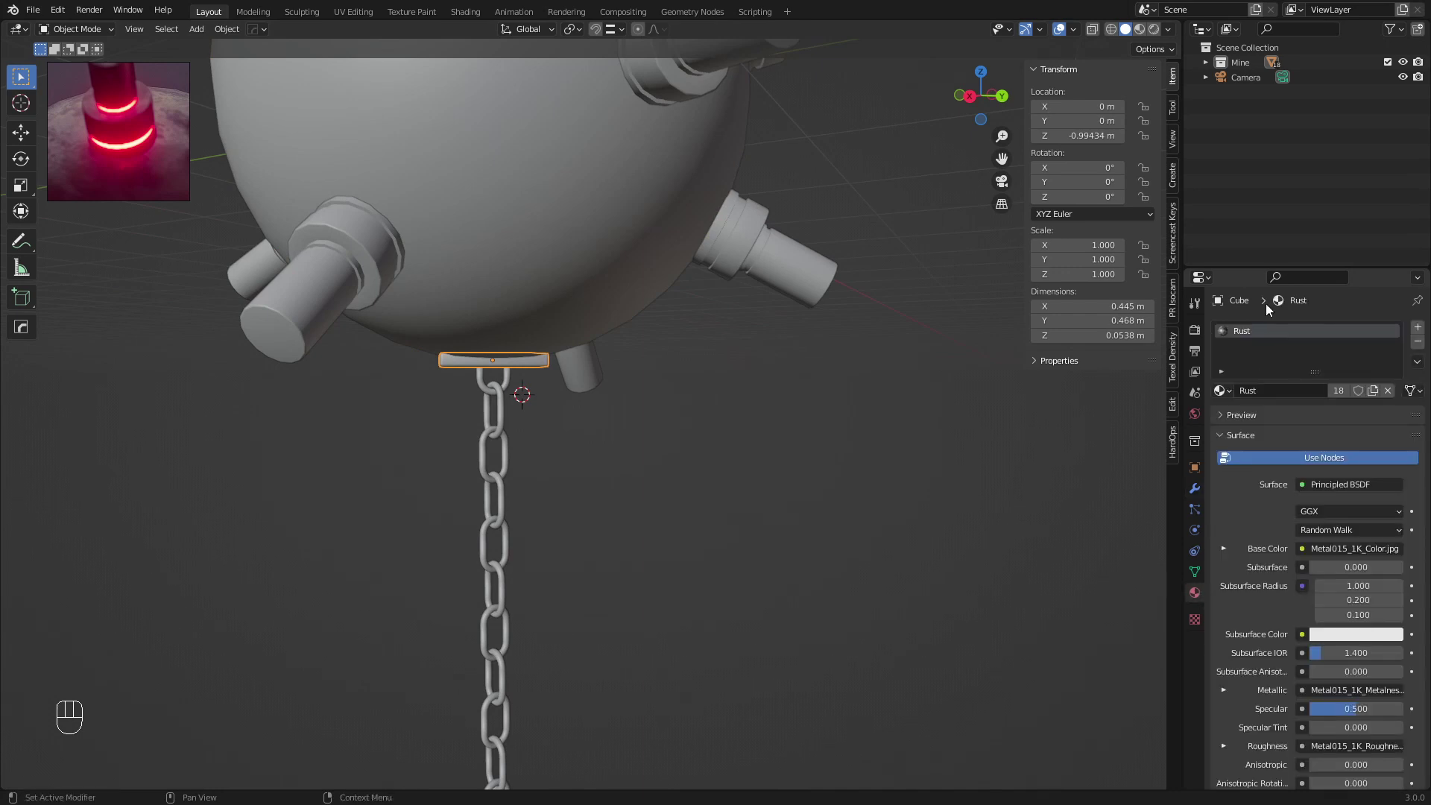
Unwrap the whole U-shaped hook with Smart UV Project at its default settings
{"action": "left_click", "coordinate": [498, 407]}
{"action": "left_click", "coordinate": [505, 386]}
{"action": "scroll", "coordinate": [522, 395], "scroll_direction": "up", "scroll_amount": 5}
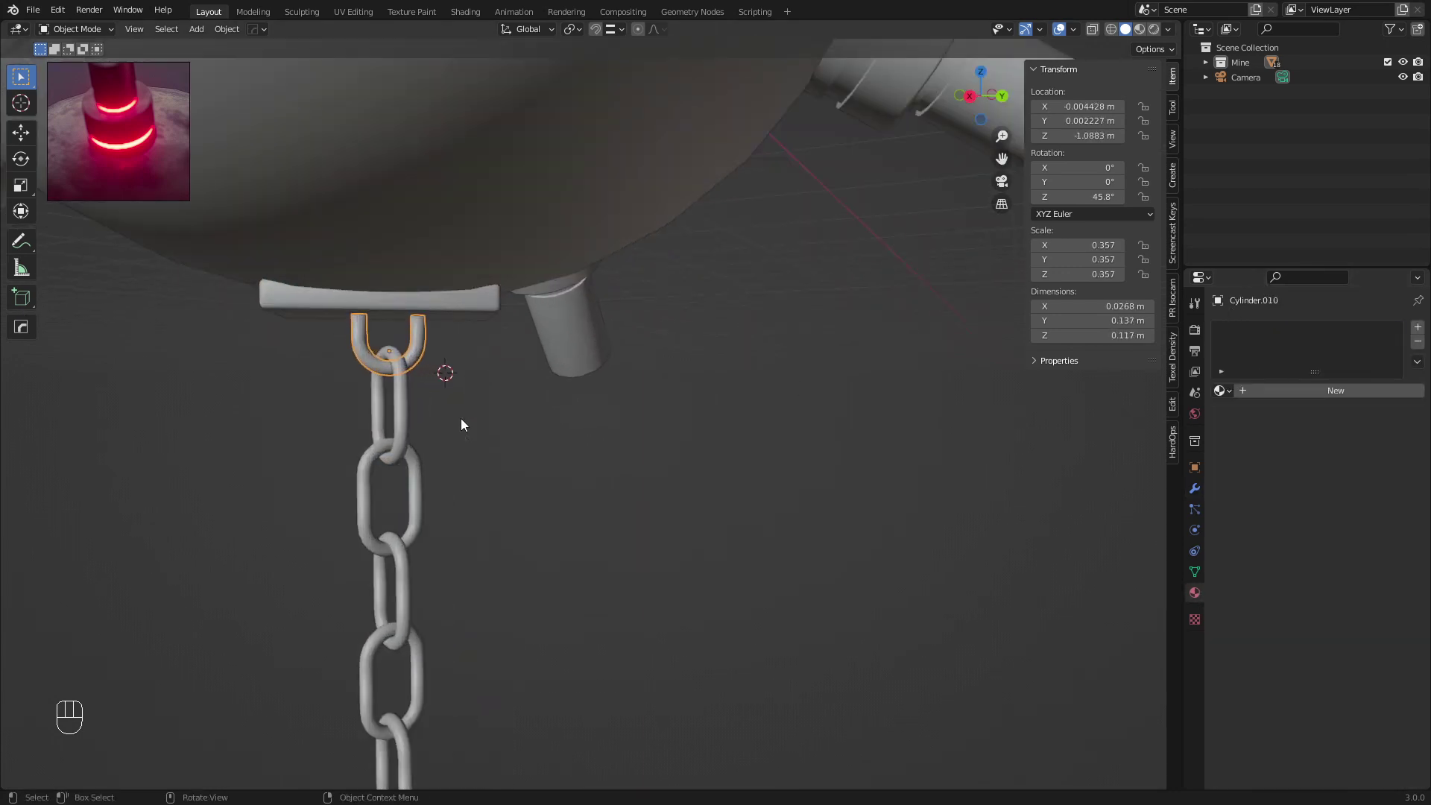
{"action": "key", "text": "Tab"}
{"action": "key", "text": "a"}
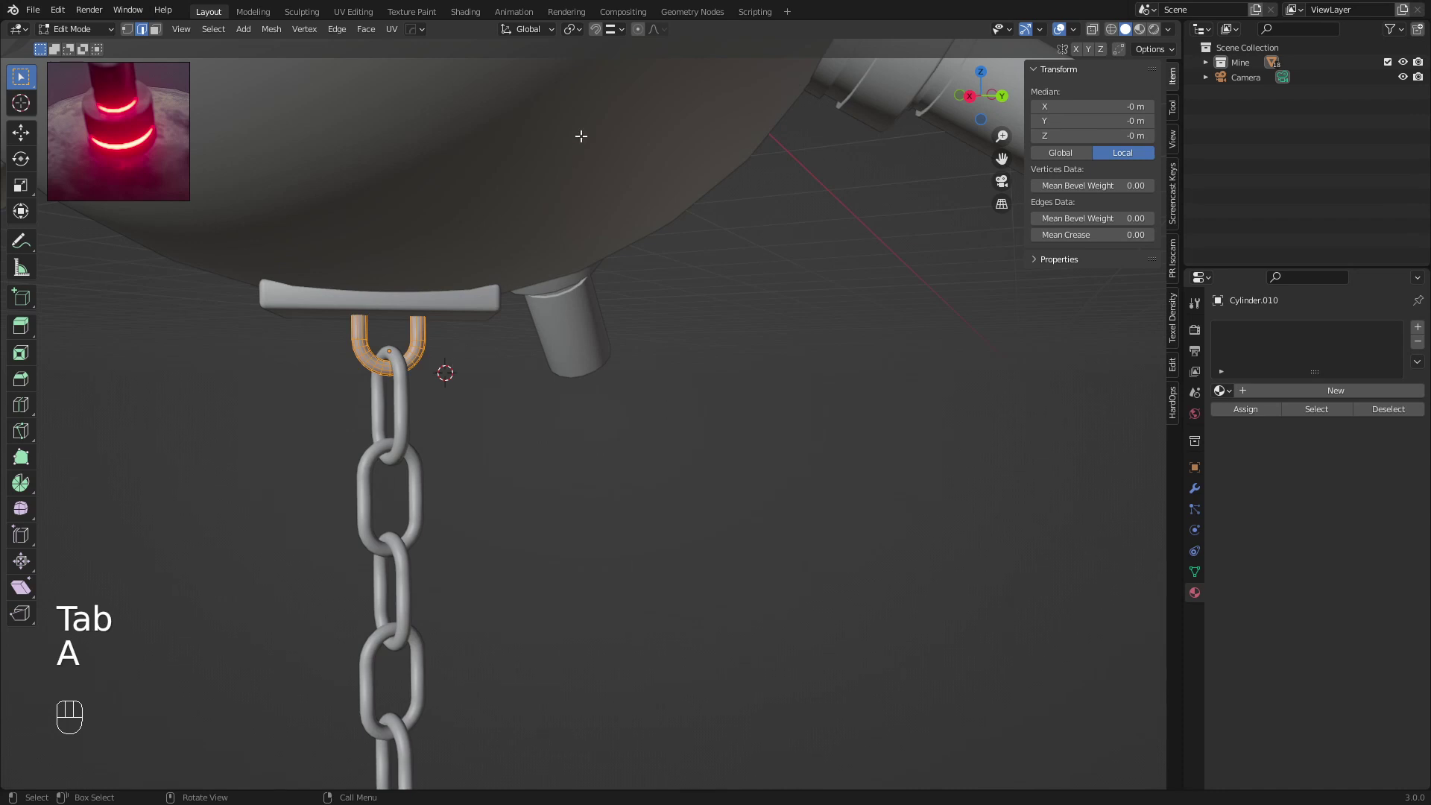
{"action": "left_click", "coordinate": [398, 29]}
{"action": "left_click", "coordinate": [422, 68]}
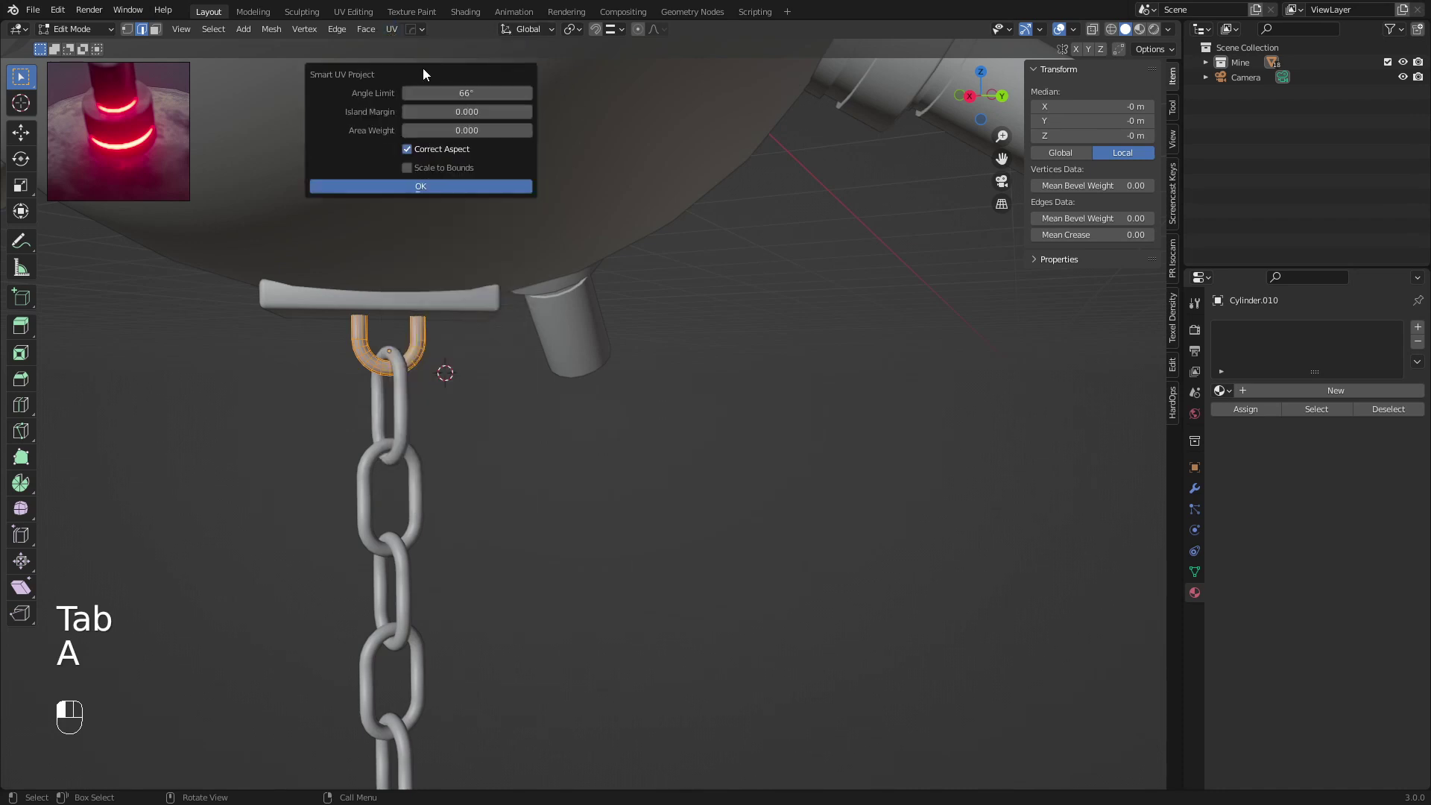
{"action": "left_click", "coordinate": [430, 182]}
{"action": "key", "text": "Tab"}
Unwrap all of the chain links' geometry with Smart UV Project at the default settings
{"action": "left_click", "coordinate": [414, 448]}
{"action": "key", "text": "Tab"}
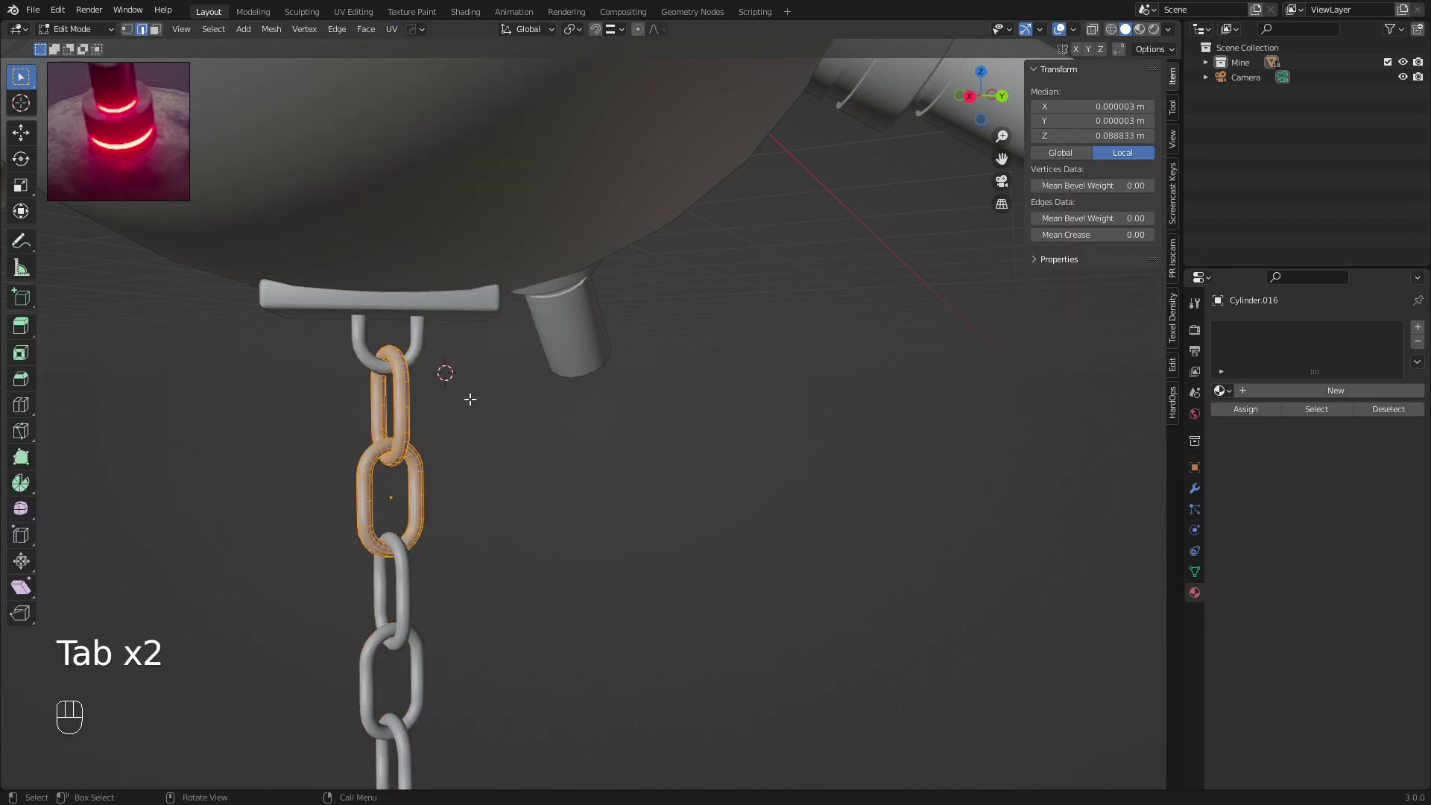
{"action": "key", "text": "a"}
{"action": "left_click", "coordinate": [392, 29]}
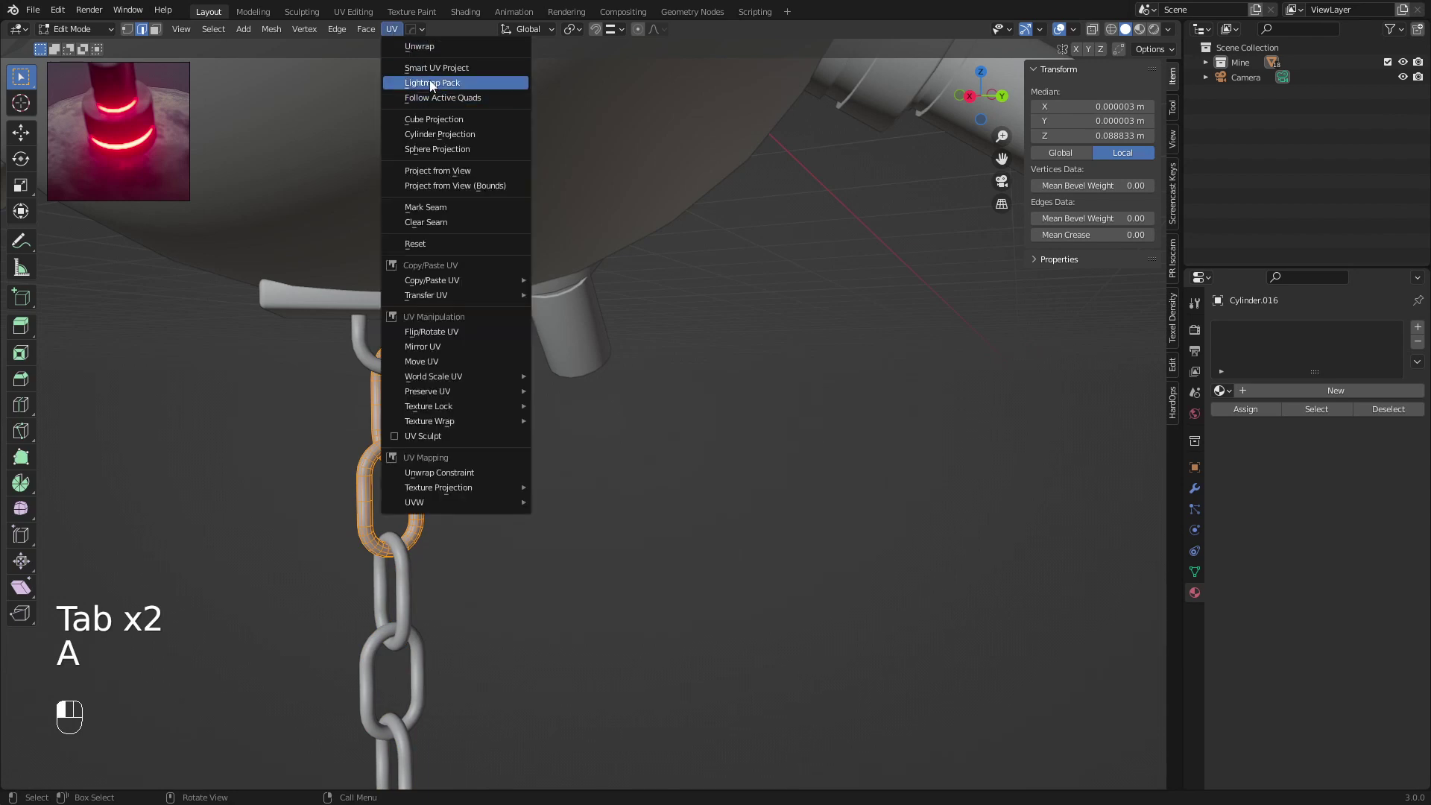
{"action": "left_click", "coordinate": [422, 75]}
{"action": "left_click", "coordinate": [459, 187]}
{"action": "key", "text": "Tab"}
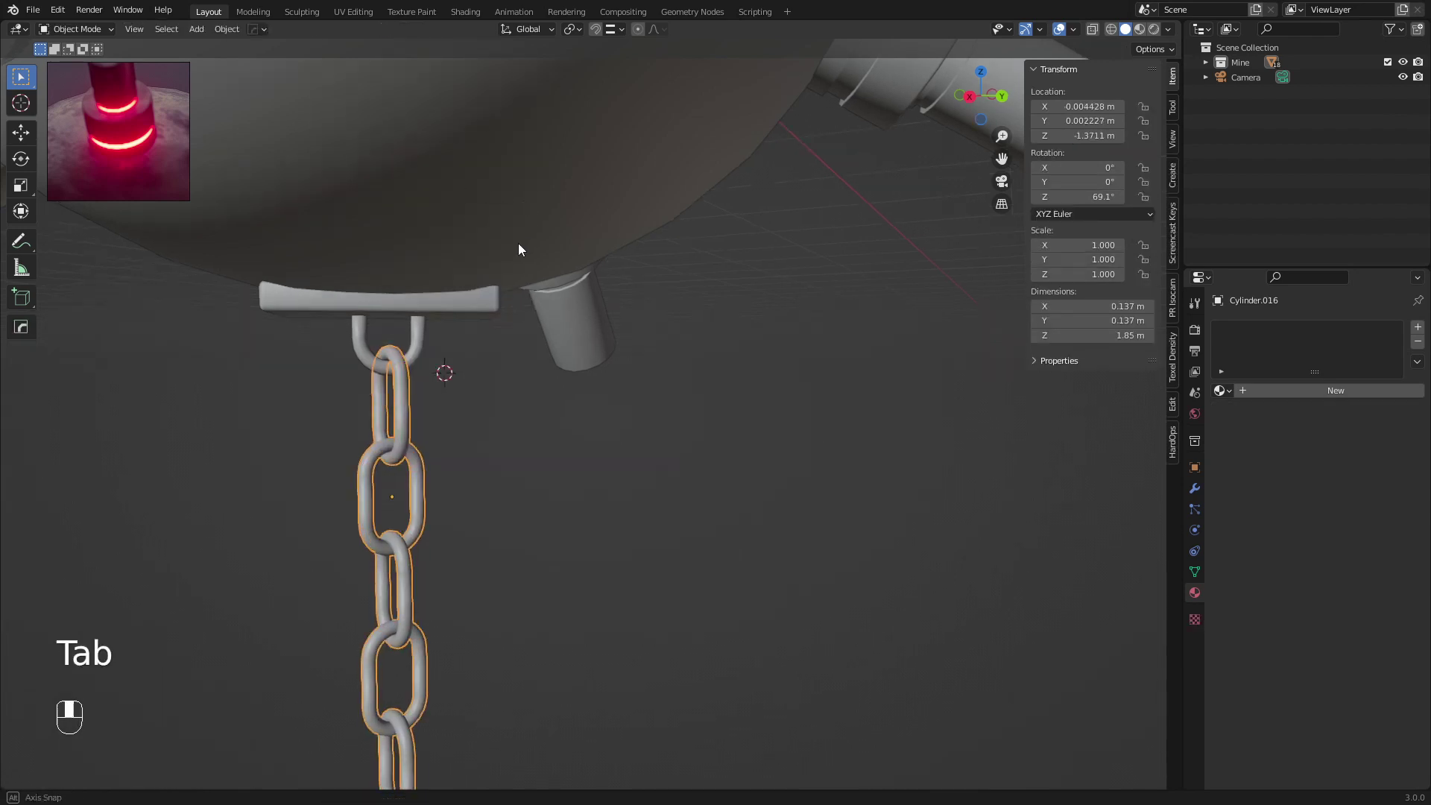
Switch the viewport to rendered shading and deselect everything
{"action": "key", "text": "z"}
{"action": "left_click", "coordinate": [504, 191]}
{"action": "scroll", "coordinate": [504, 194], "scroll_direction": "down", "scroll_amount": 4}
{"action": "key", "text": "a"}
{"action": "key", "text": "a"}
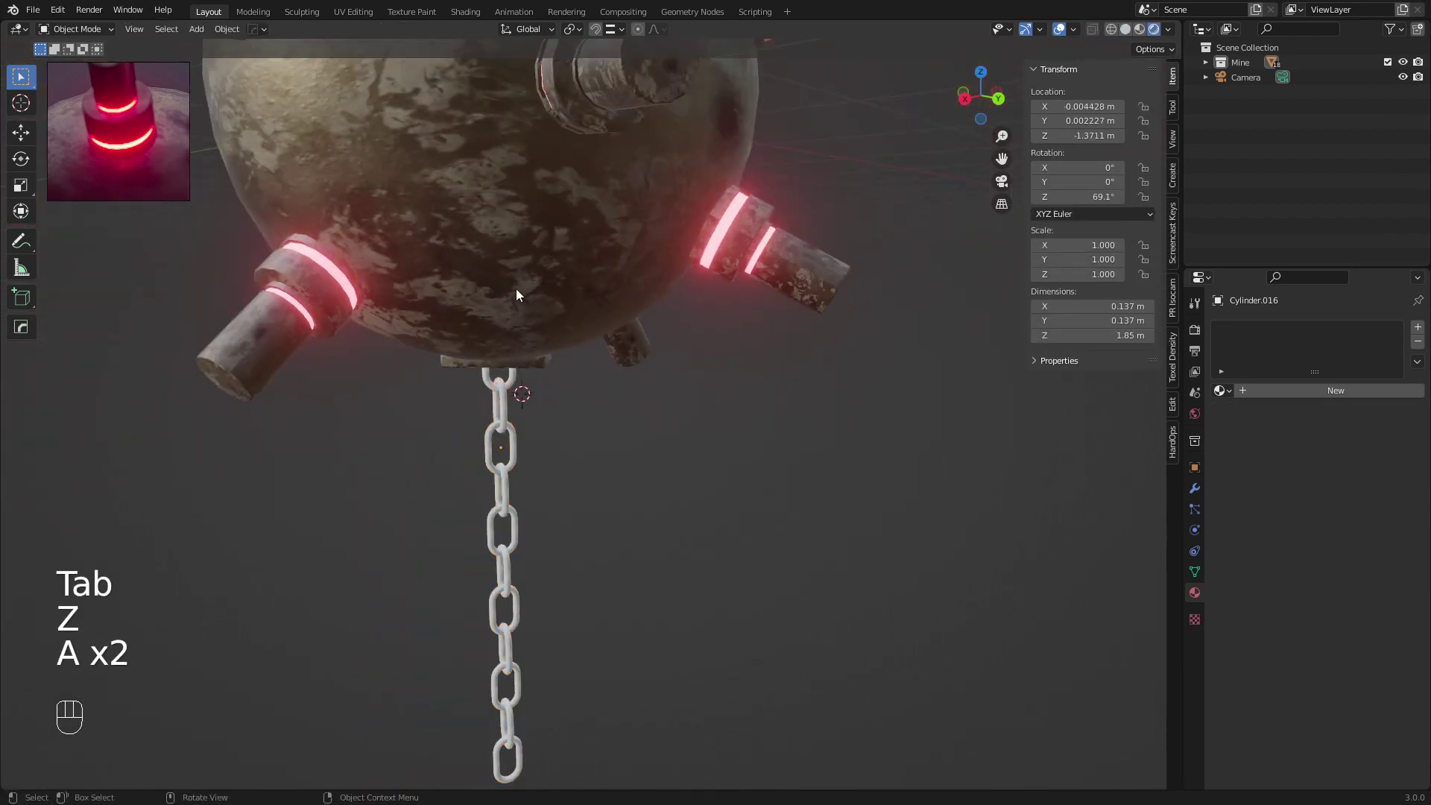
{"action": "middle_click_drag", "start_coordinate": [515, 289], "coordinate": [511, 260]}
Assign the existing Rust material to the U-shaped hook
{"action": "left_click", "coordinate": [500, 403]}
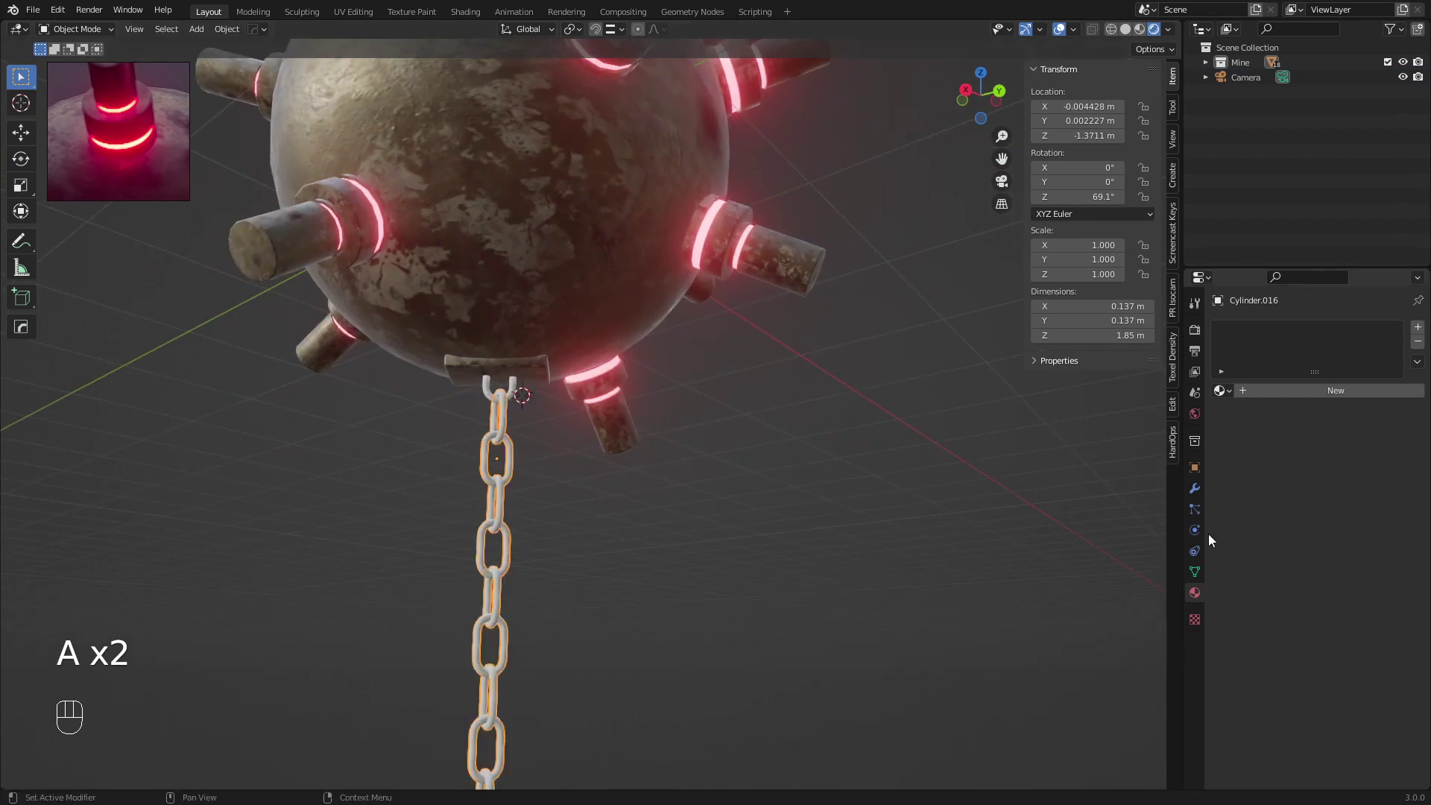
{"action": "scroll", "coordinate": [474, 395], "scroll_direction": "up", "scroll_amount": 4}
{"action": "left_click", "coordinate": [439, 363]}
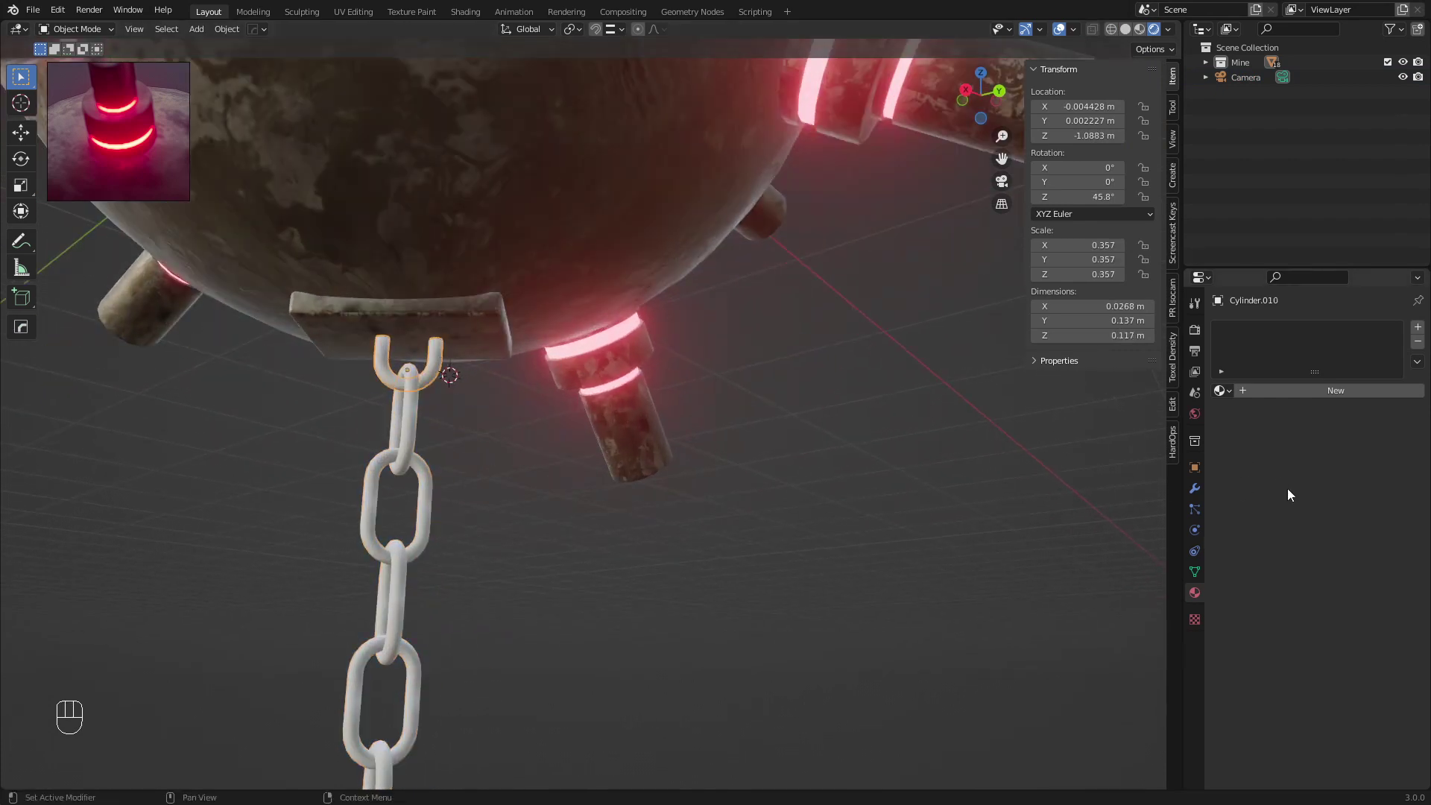
{"action": "left_click", "coordinate": [1223, 391]}
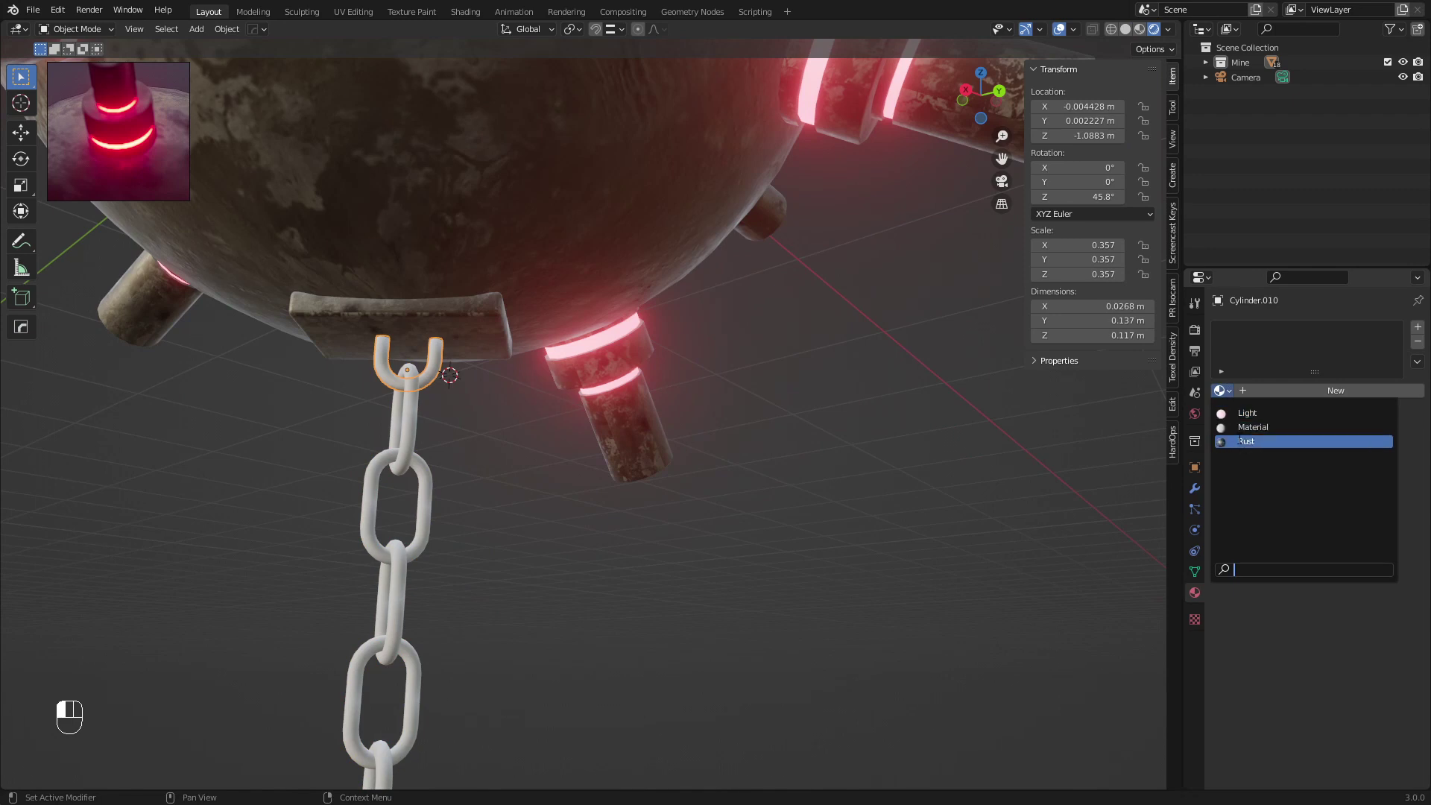
{"action": "left_click", "coordinate": [1267, 437]}
Assign the existing Rust material to the chain and deselect everything
{"action": "left_click", "coordinate": [414, 404]}
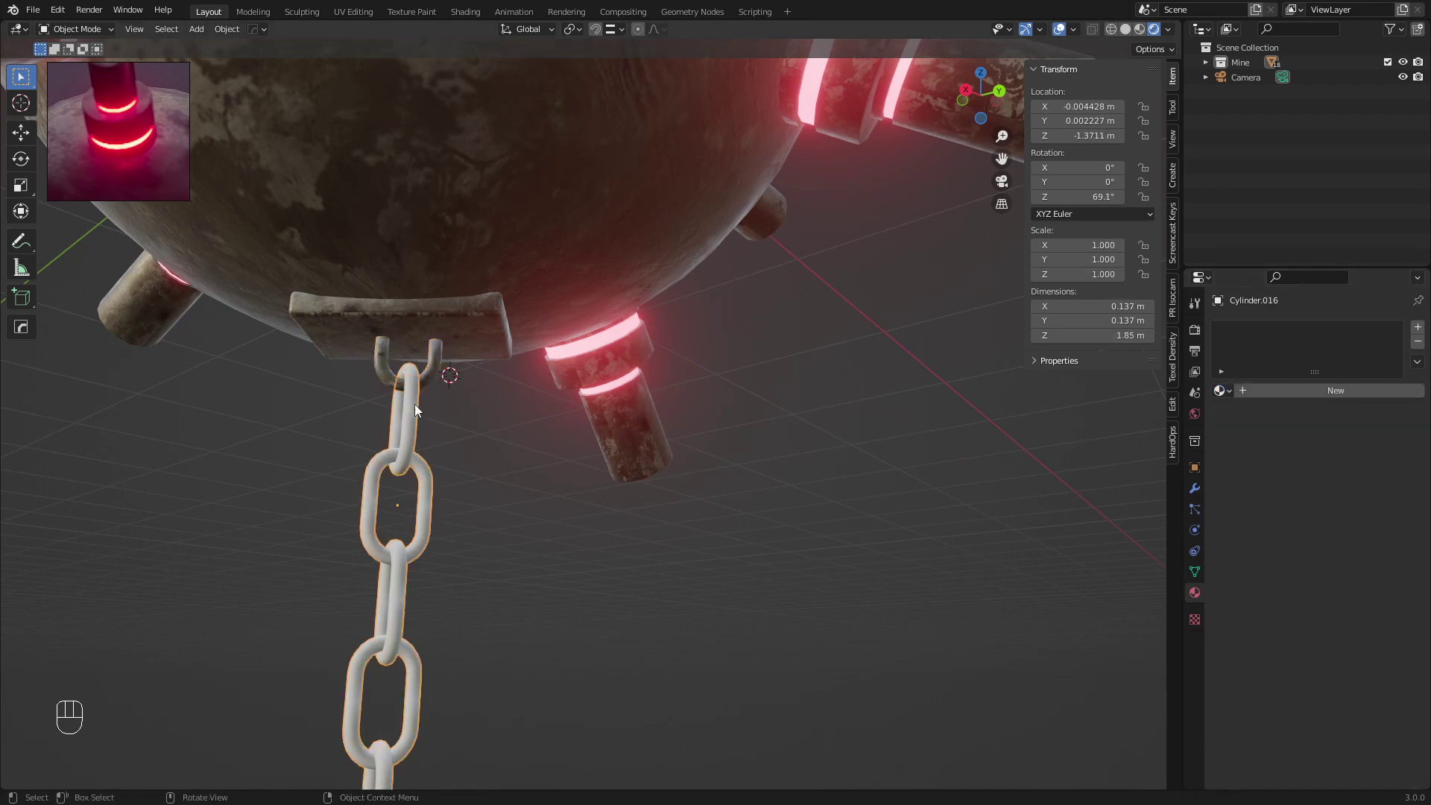
{"action": "left_click", "coordinate": [1223, 392]}
{"action": "left_click", "coordinate": [1267, 441]}
{"action": "key", "text": "a"}
{"action": "key", "text": "a"}
{"action": "scroll", "coordinate": [497, 267], "scroll_direction": "down", "scroll_amount": 8}
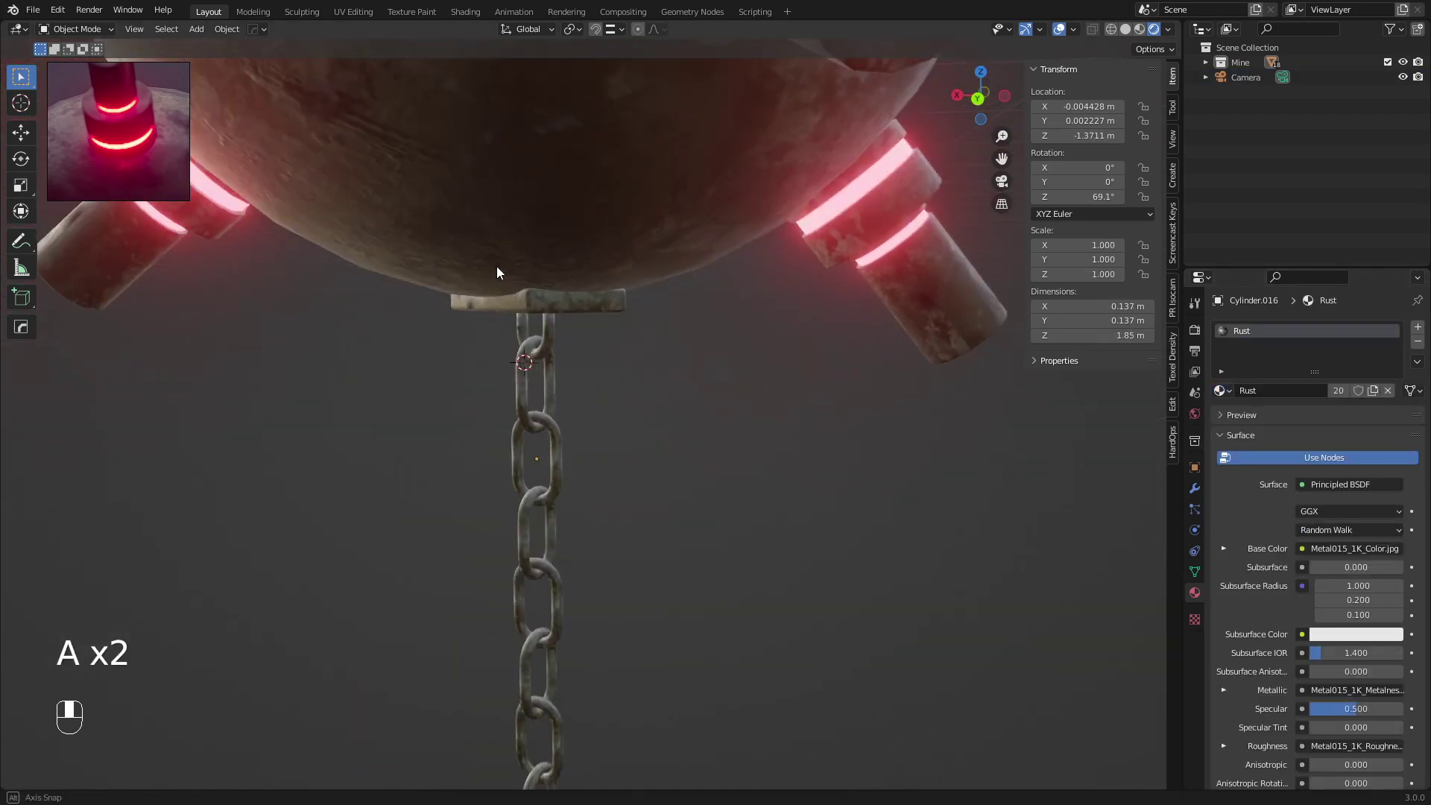
Inspect the rusted mine and chain through the camera and from other angles, hiding the transform sidebar
{"action": "middle_click_drag", "start_coordinate": [497, 266], "coordinate": [623, 230]}
{"action": "key", "text": "KP_0"}
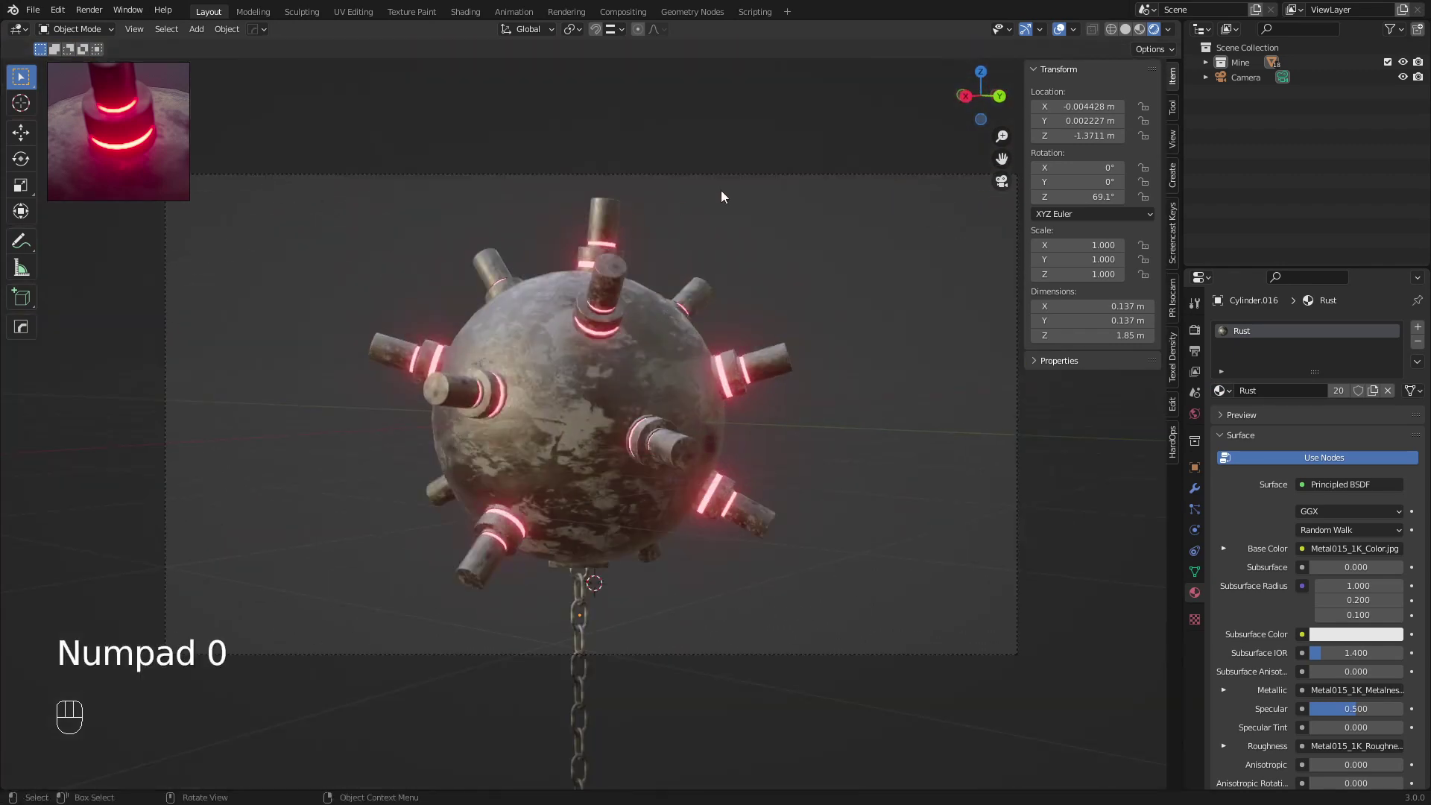
{"action": "key", "text": "n"}
{"action": "middle_click_drag", "start_coordinate": [579, 209], "coordinate": [570, 320]}
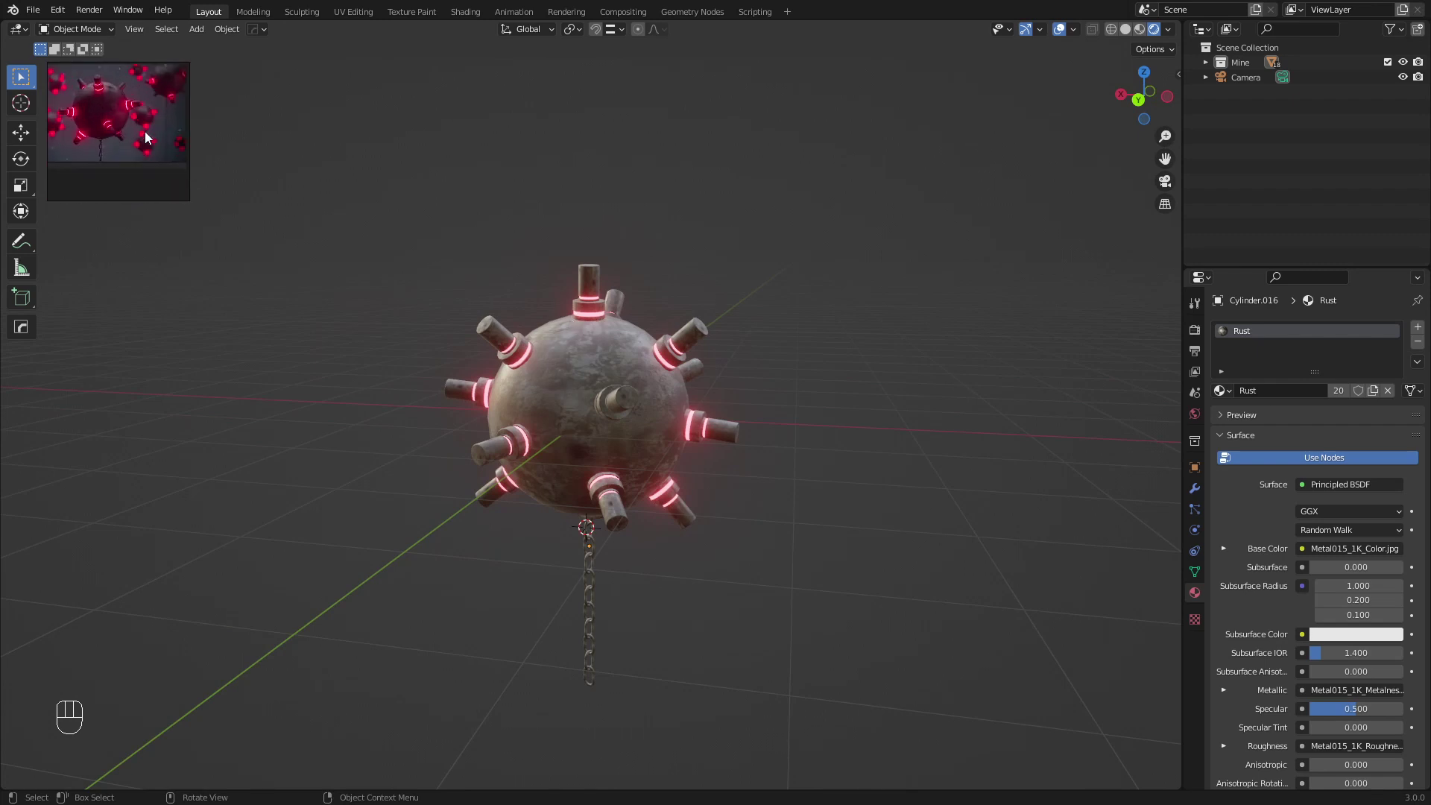
{"action": "middle_click_drag", "start_coordinate": [498, 354], "coordinate": [611, 358]}
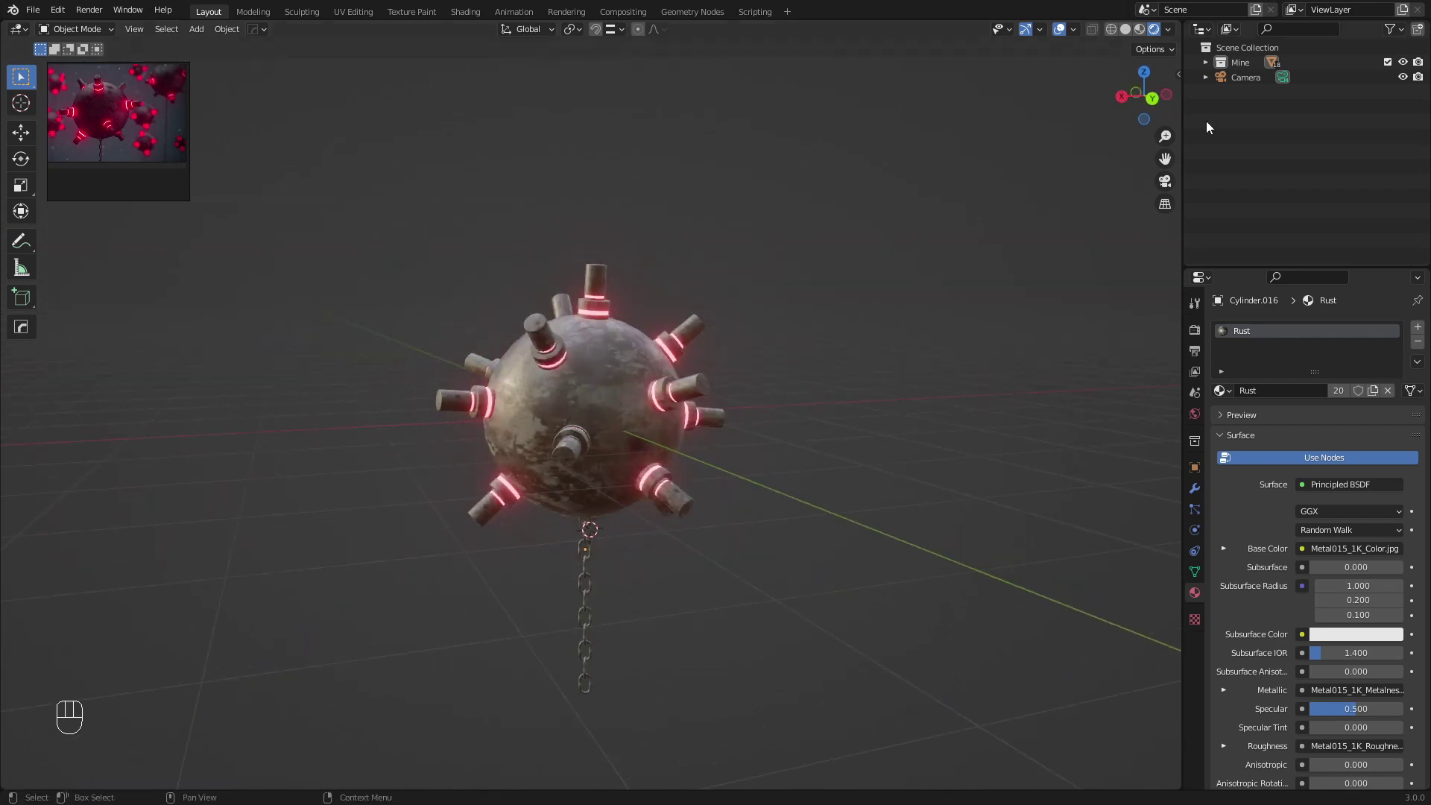
Switch the viewport to solid shading and duplicate the Mine collection
{"action": "left_click", "coordinate": [1241, 62]}
{"action": "key", "text": "z"}
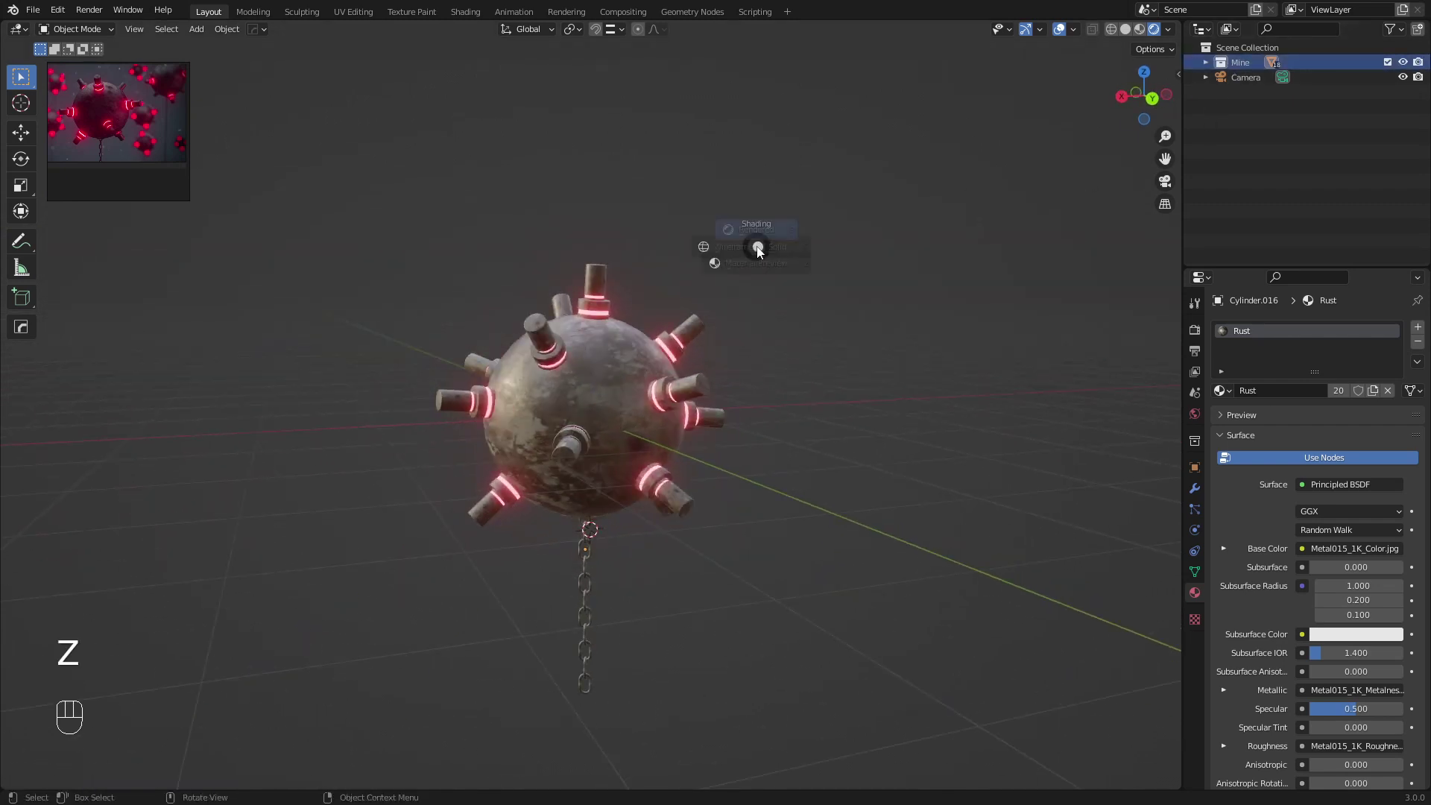
{"action": "left_click", "coordinate": [753, 246]}
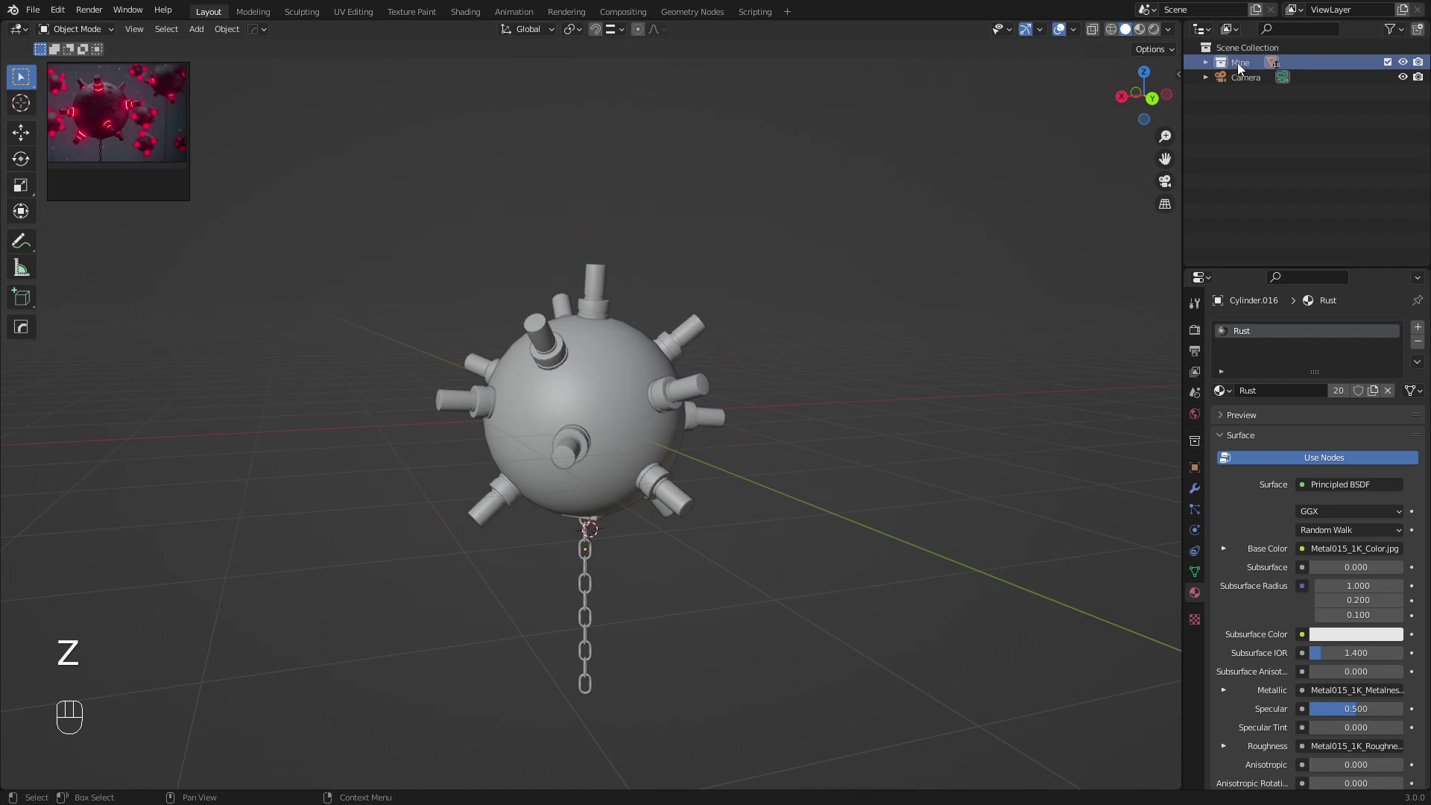
{"action": "right_click", "coordinate": [1242, 65]}
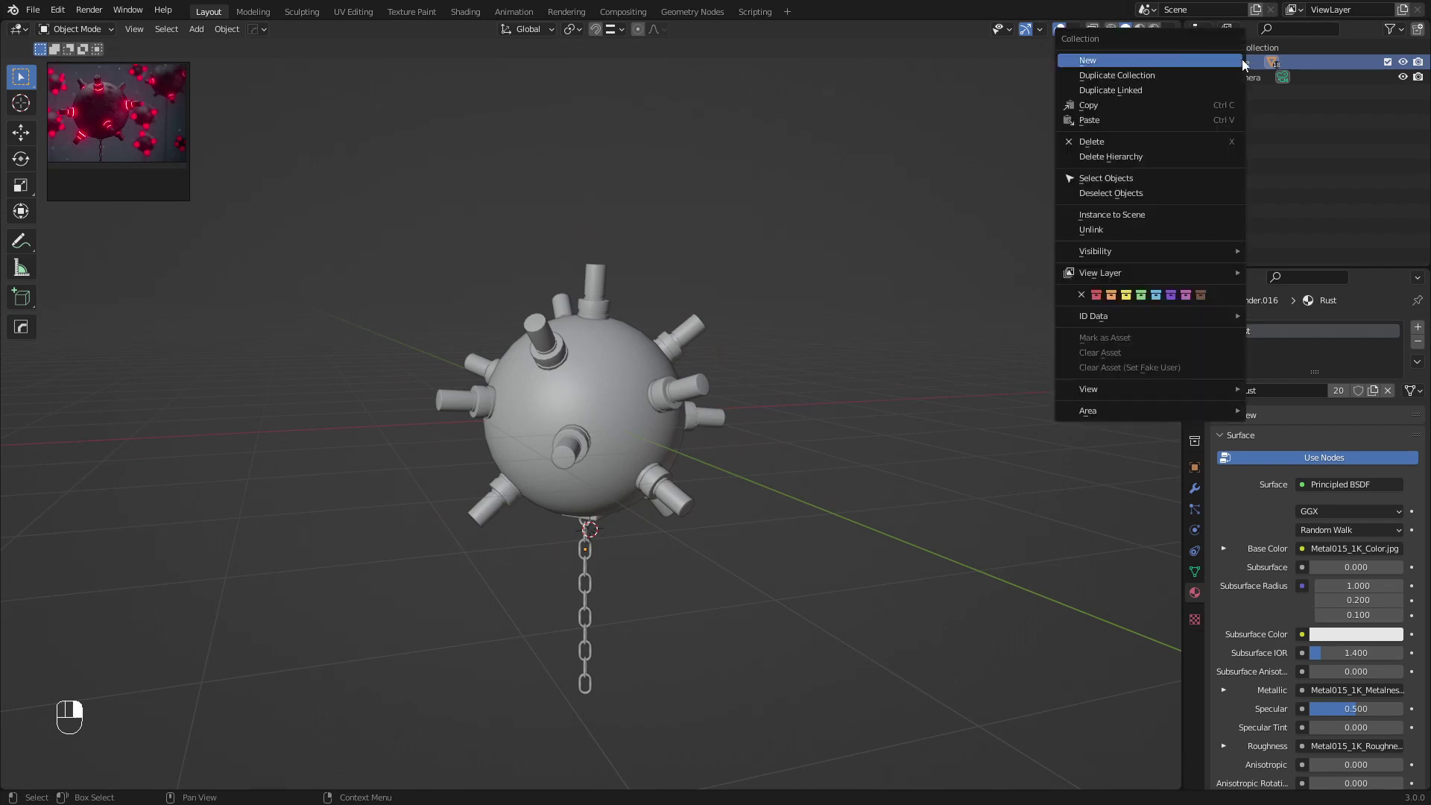
{"action": "left_click", "coordinate": [1116, 76]}
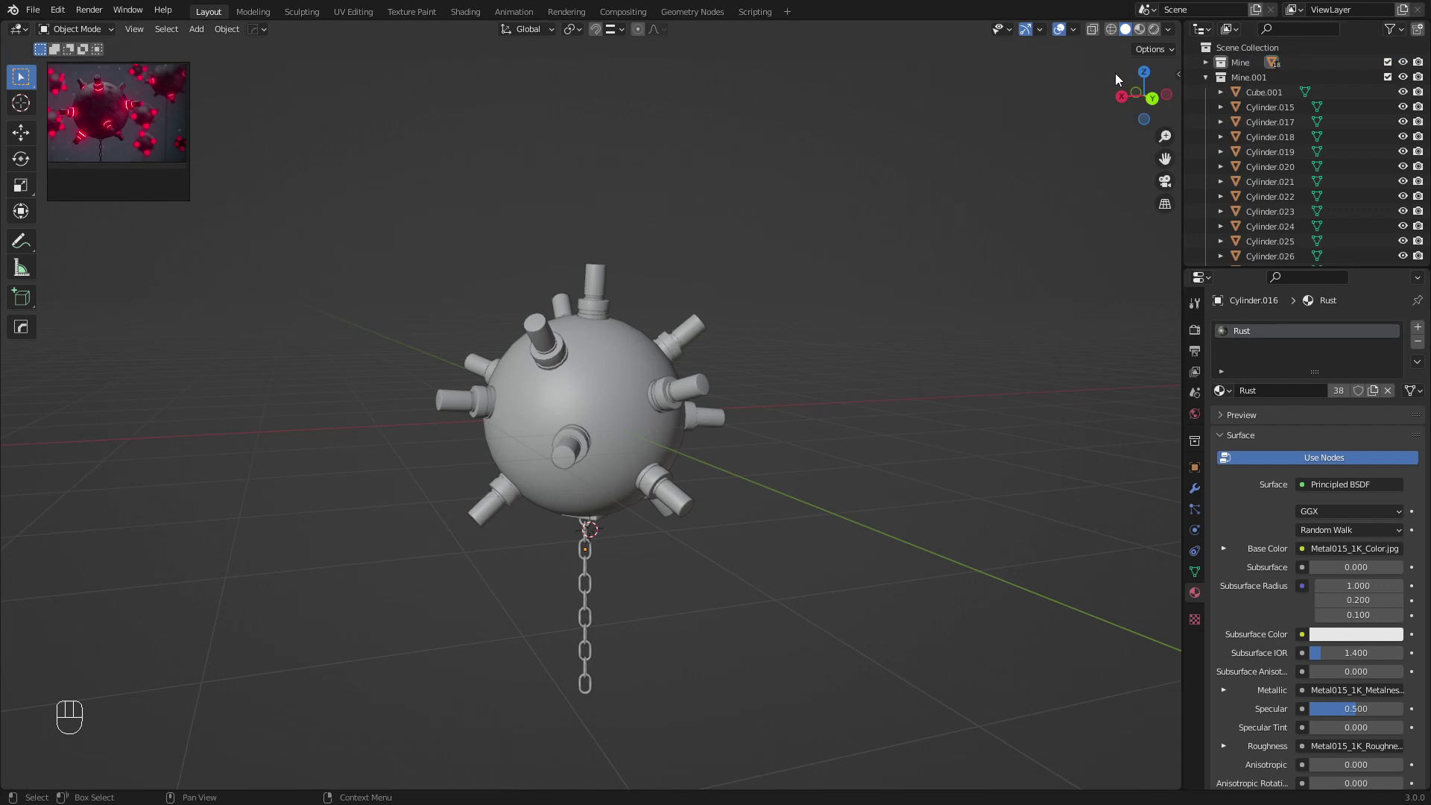
Select all objects of the duplicated mine collection and move them horizontally about 1.13 m in X and -4.32 m in Y
{"action": "left_click", "coordinate": [1207, 77]}
{"action": "right_click", "coordinate": [1254, 79]}
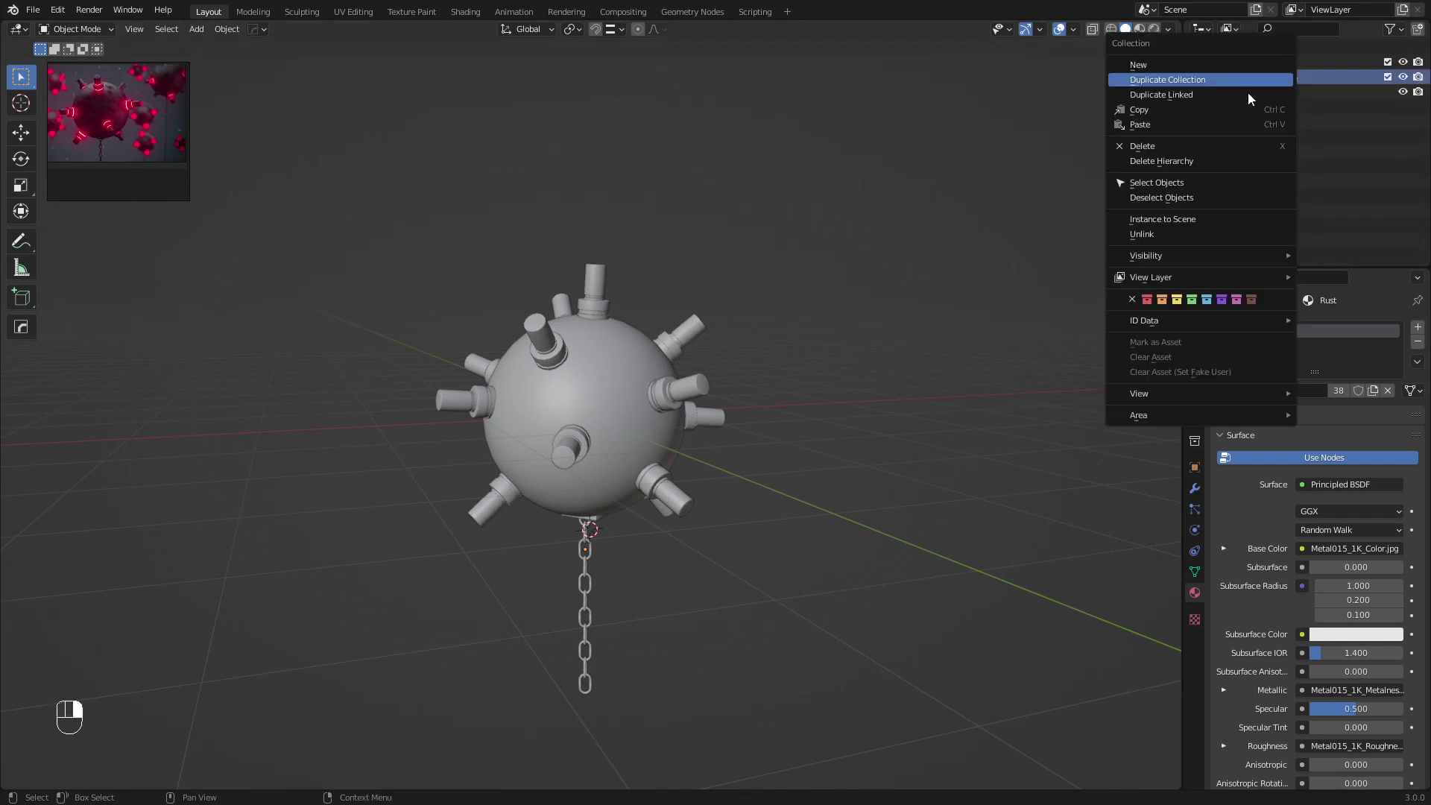
{"action": "left_click", "coordinate": [1172, 186]}
{"action": "key", "text": "g"}
{"action": "key", "text": "shift+z"}
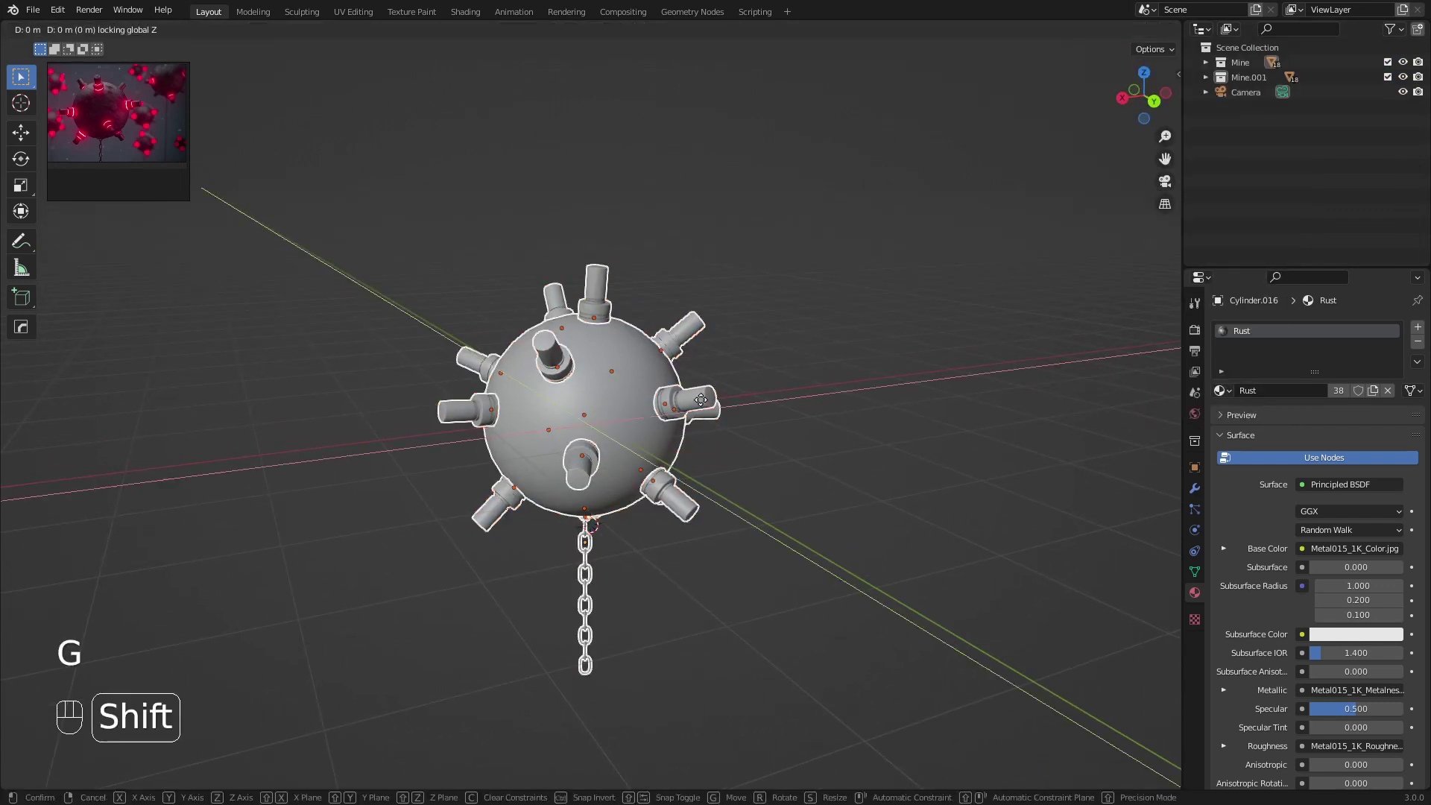
{"action": "left_click", "coordinate": [498, 331]}
{"action": "mouse_move", "coordinate": [498, 331]}
{"action": "middle_mouse_down"}
{"action": "mouse_move", "coordinate": [569, 275]}
{"action": "mouse_move", "coordinate": [477, 337]}
{"action": "mouse_move", "coordinate": [536, 355]}
{"action": "mouse_move", "coordinate": [517, 348]}
{"action": "middle_mouse_up"}
Raise the duplicated mine above the level of the original and deselect everything
{"action": "key", "text": "g"}
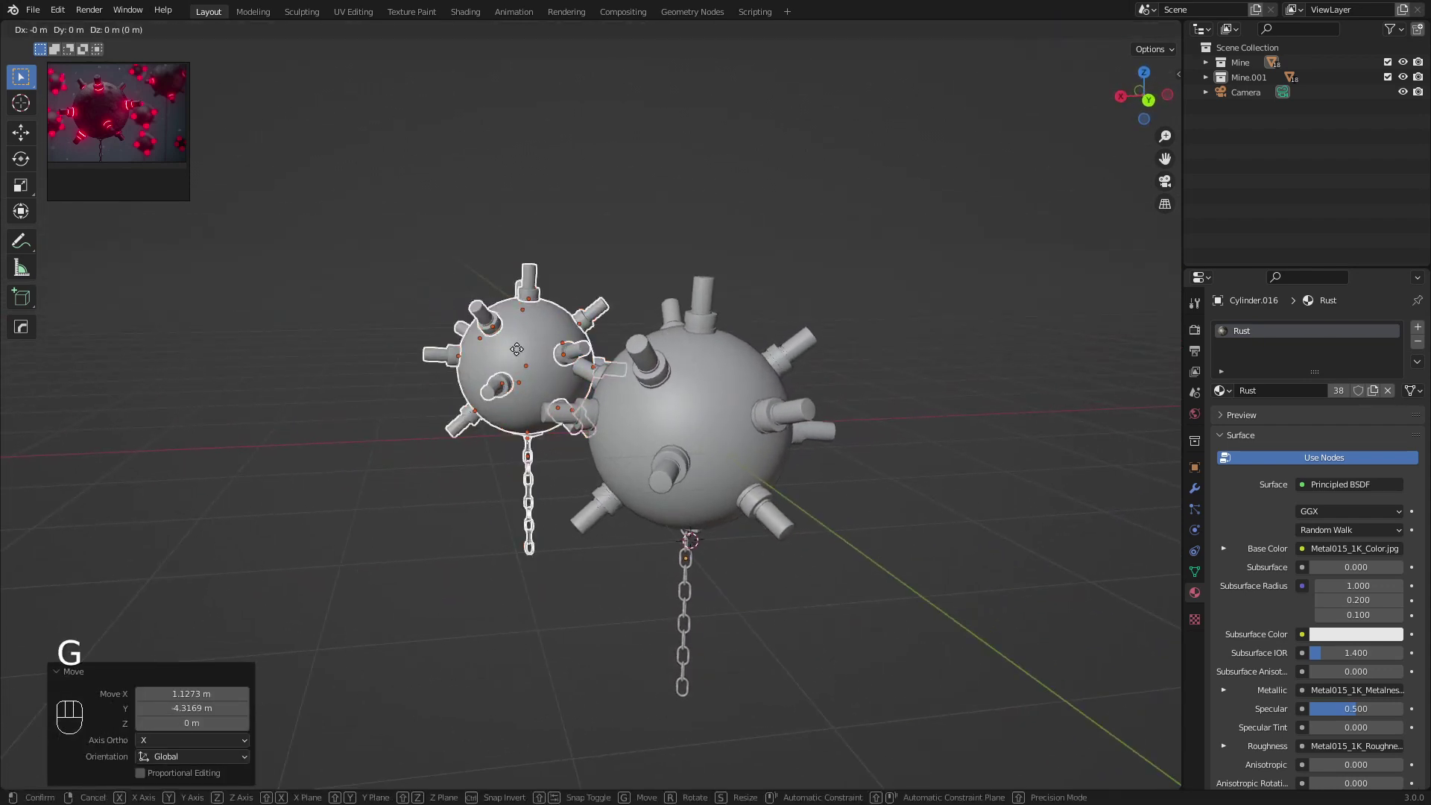
{"action": "left_click", "coordinate": [665, 239]}
{"action": "key", "text": "a"}
{"action": "key", "text": "a"}
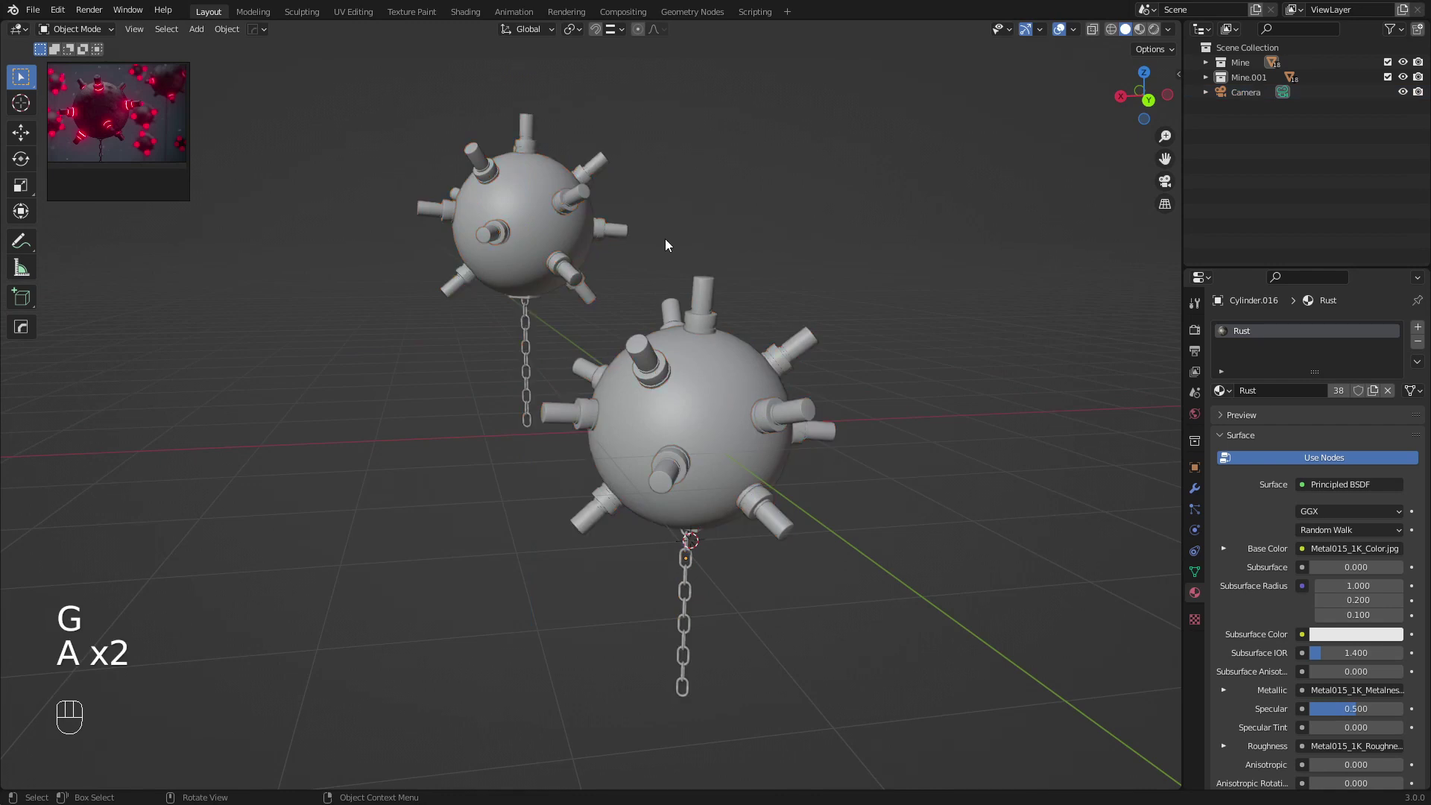
Reselect the duplicated mine and move it about -4.26 m in X, 5.37 m in Y and 0.19 m in Z through the camera
{"action": "key", "text": "KP_0"}
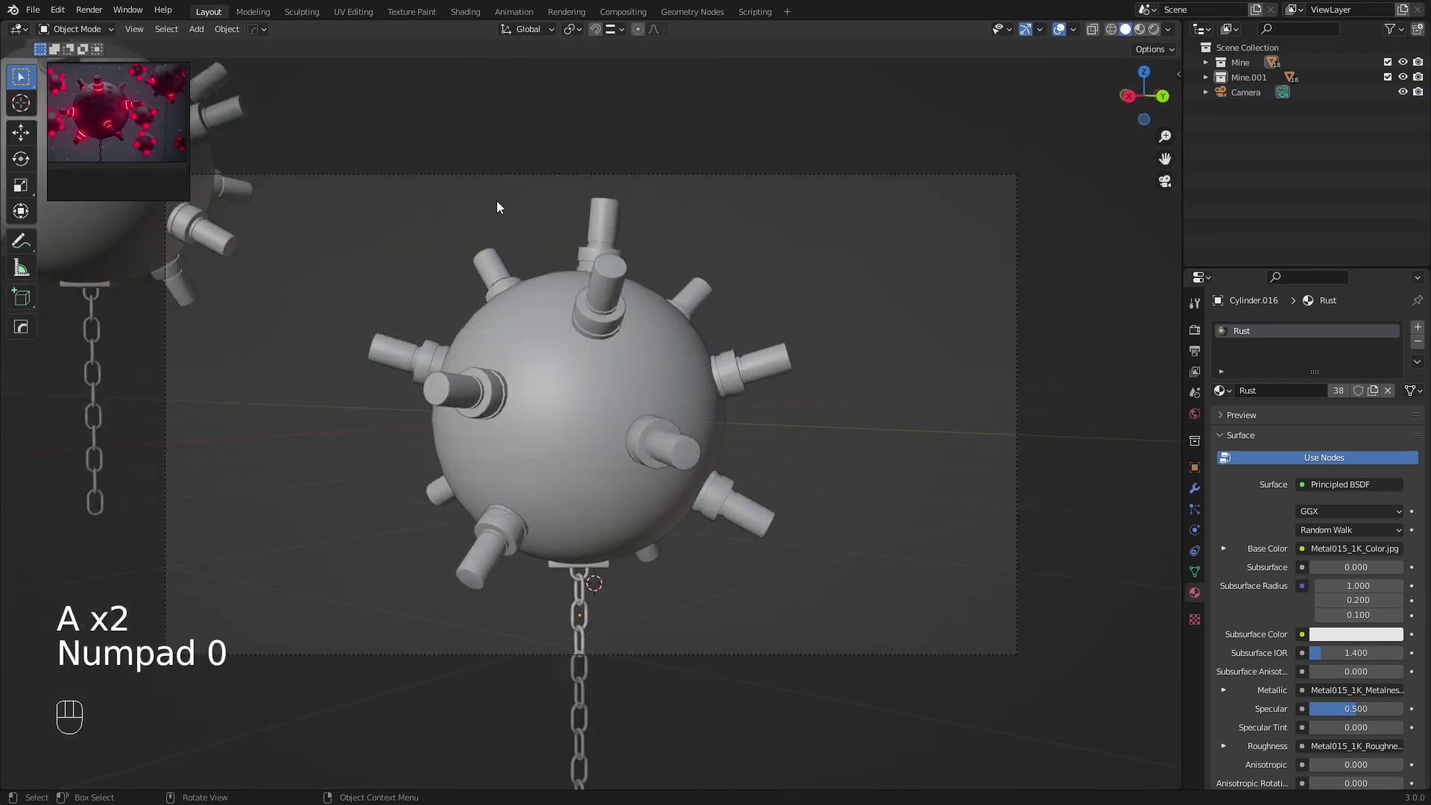
{"action": "middle_click_drag", "start_coordinate": [496, 200], "coordinate": [470, 231]}
{"action": "scroll", "coordinate": [469, 231], "scroll_direction": "down", "scroll_amount": 2}
{"action": "left_click_drag", "start_coordinate": [267, 131], "coordinate": [441, 357]}
{"action": "key", "text": "KP_0"}
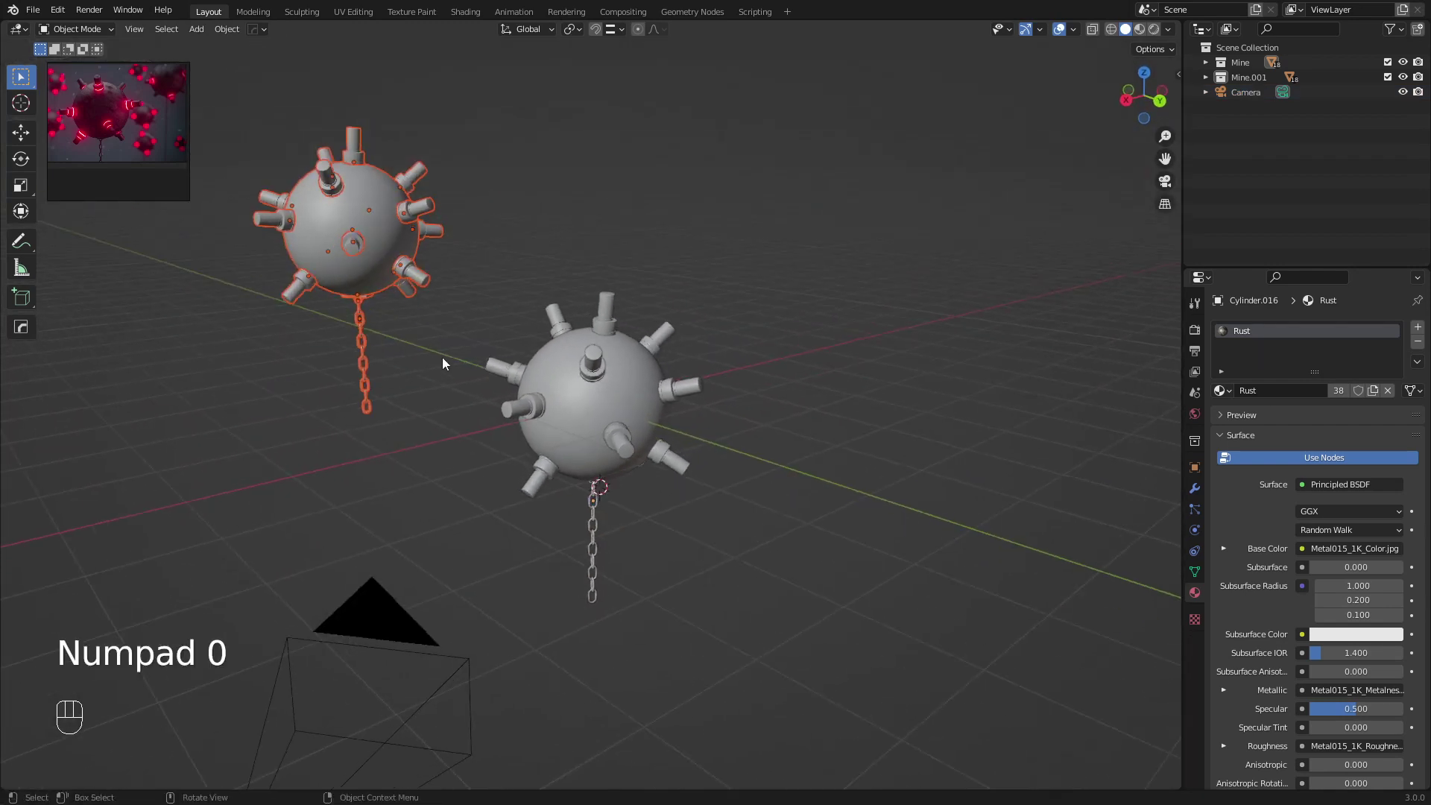
{"action": "key", "text": "g"}
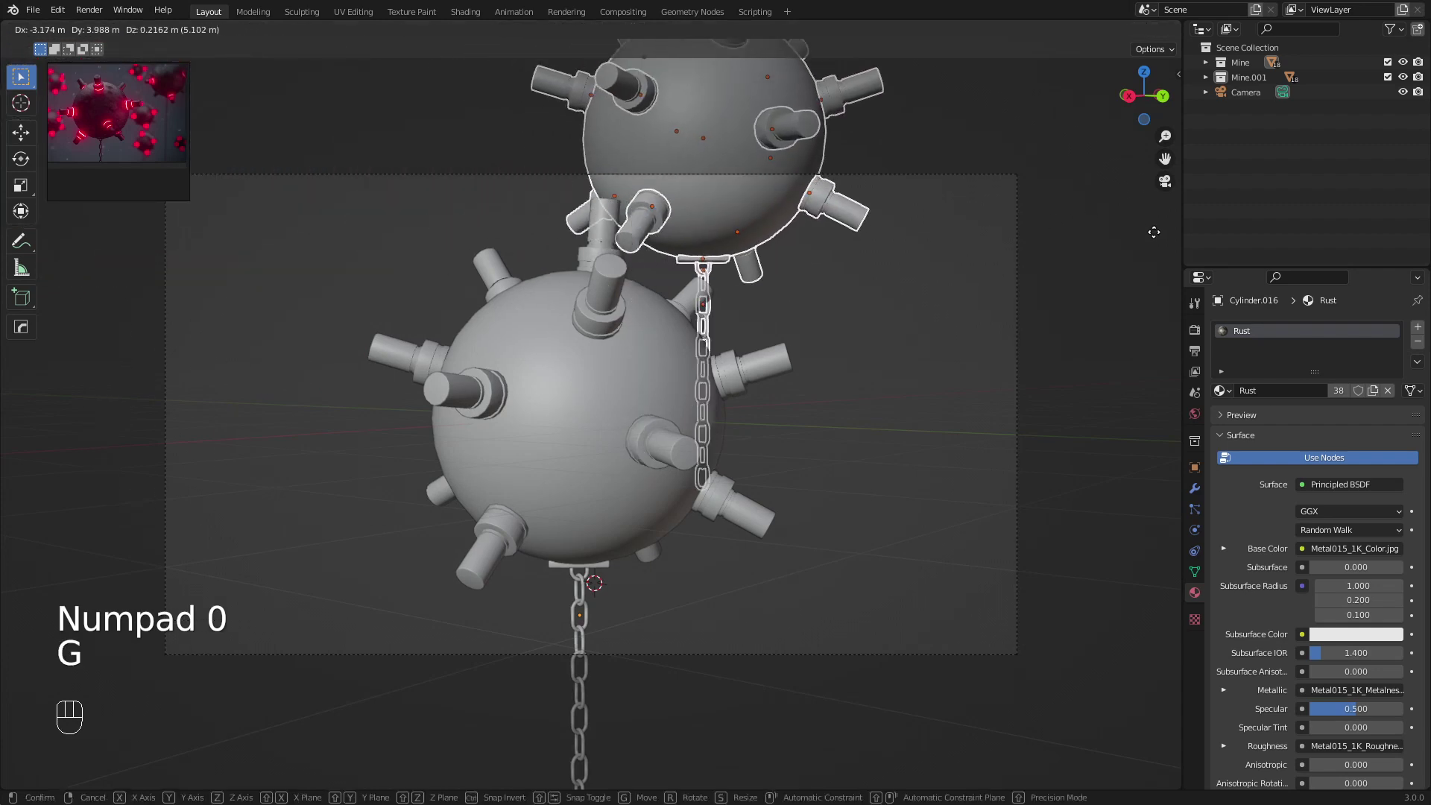
{"action": "left_click", "coordinate": [731, 280]}
{"action": "middle_click_drag", "start_coordinate": [730, 280], "coordinate": [785, 320]}
{"action": "scroll", "coordinate": [786, 320], "scroll_direction": "down", "scroll_amount": 3}
{"action": "key", "text": "g"}
{"action": "key", "text": "y"}
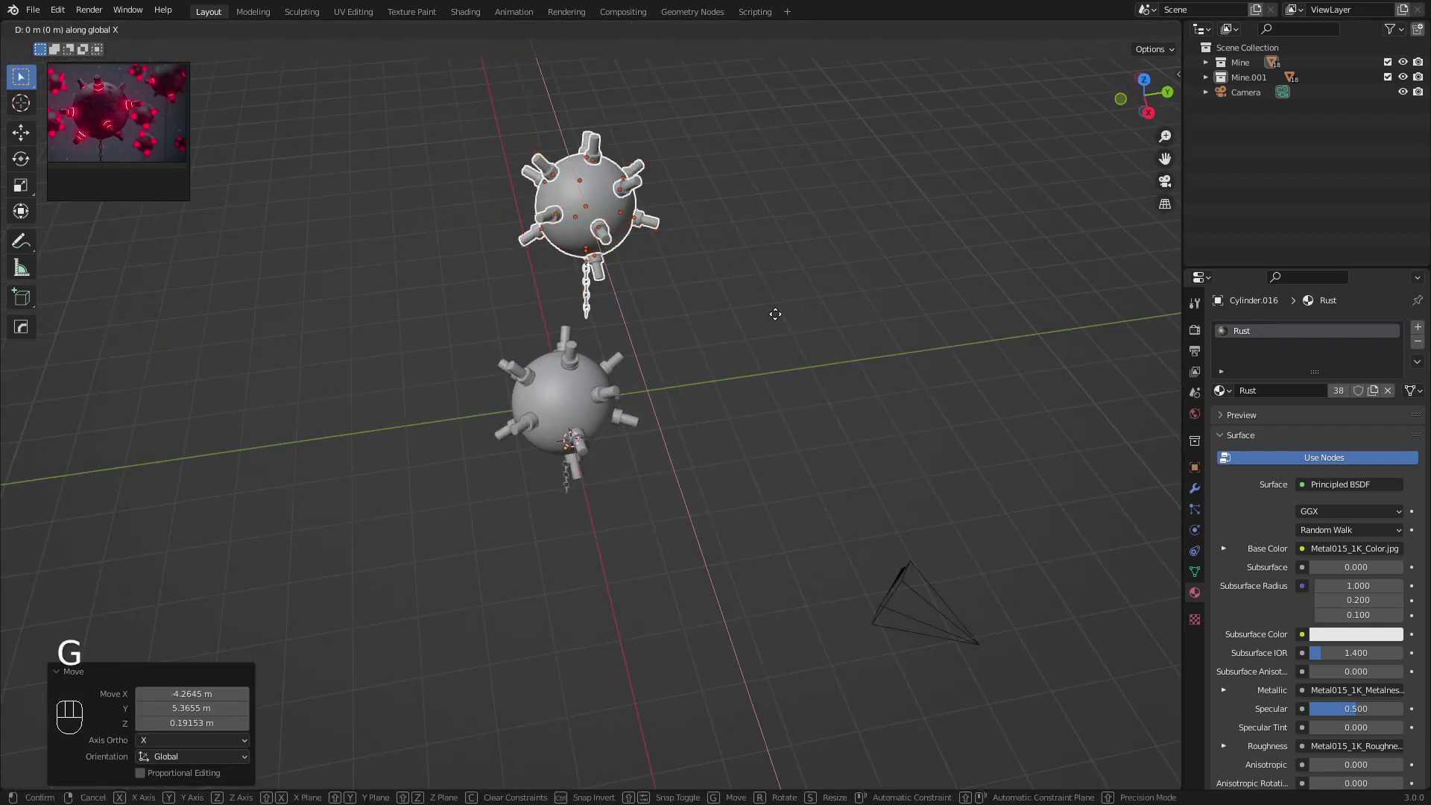
{"action": "key", "text": "Escape"}
From the top view, move the duplicated mine horizontally about -2.59 m in X and -2.84 m in Y, away from the camera
{"action": "key", "text": "KP_7"}
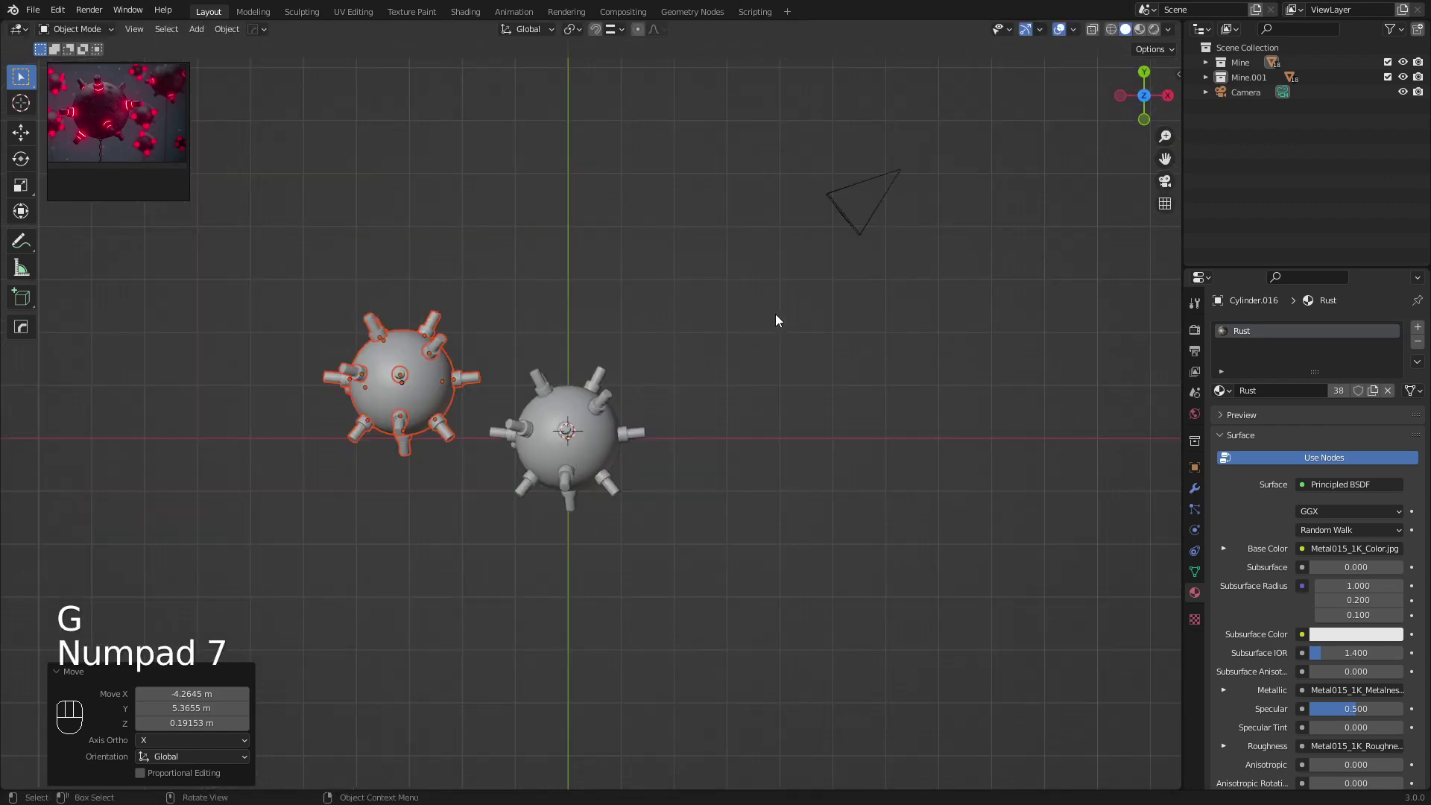
{"action": "key", "text": "g"}
{"action": "key", "text": "shift+z"}
{"action": "left_click", "coordinate": [638, 464]}
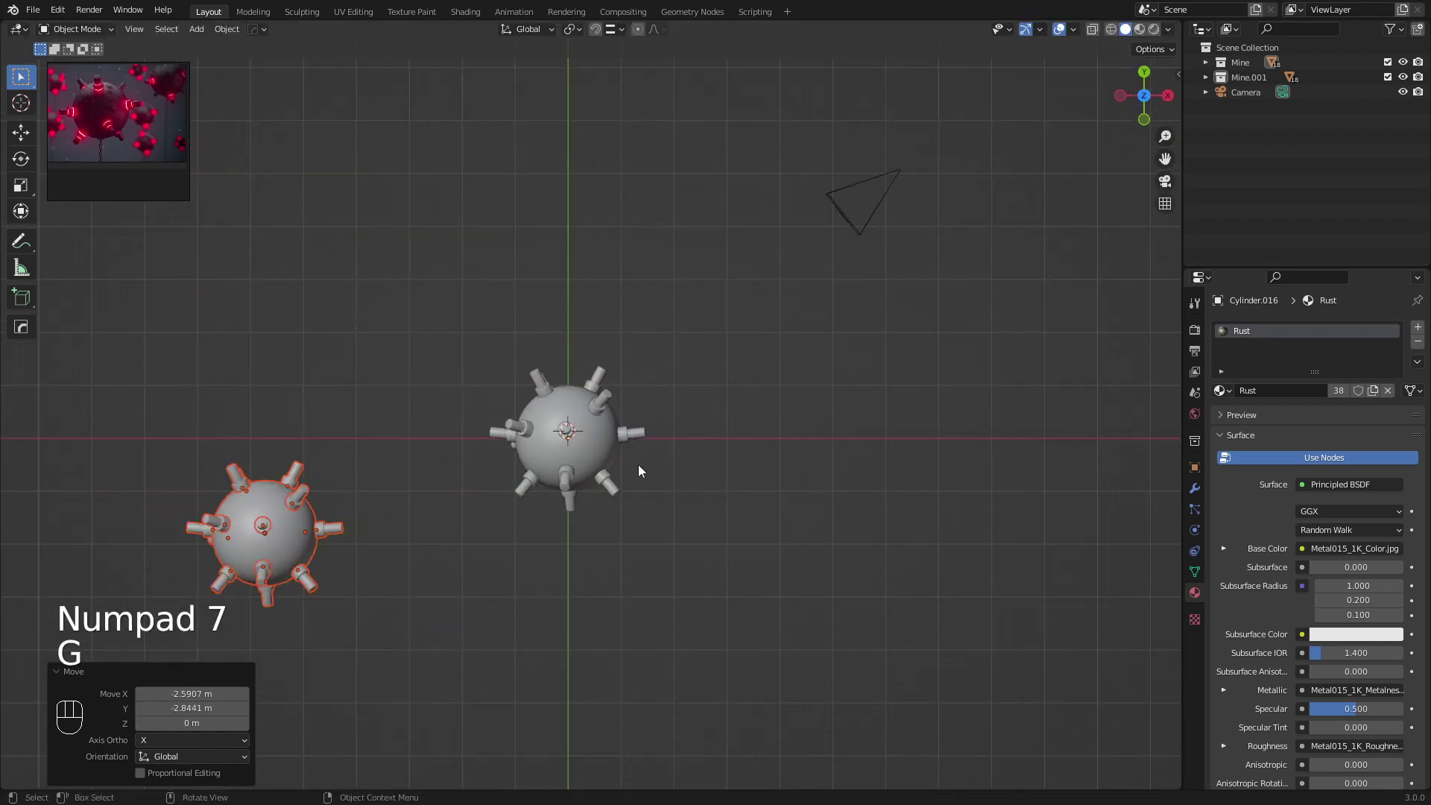
In the camera view, shift the duplicated mine horizontally about -0.85 m in X and 0.96 m in Y toward the frame's upper-right corner
{"action": "key", "text": "KP_0"}
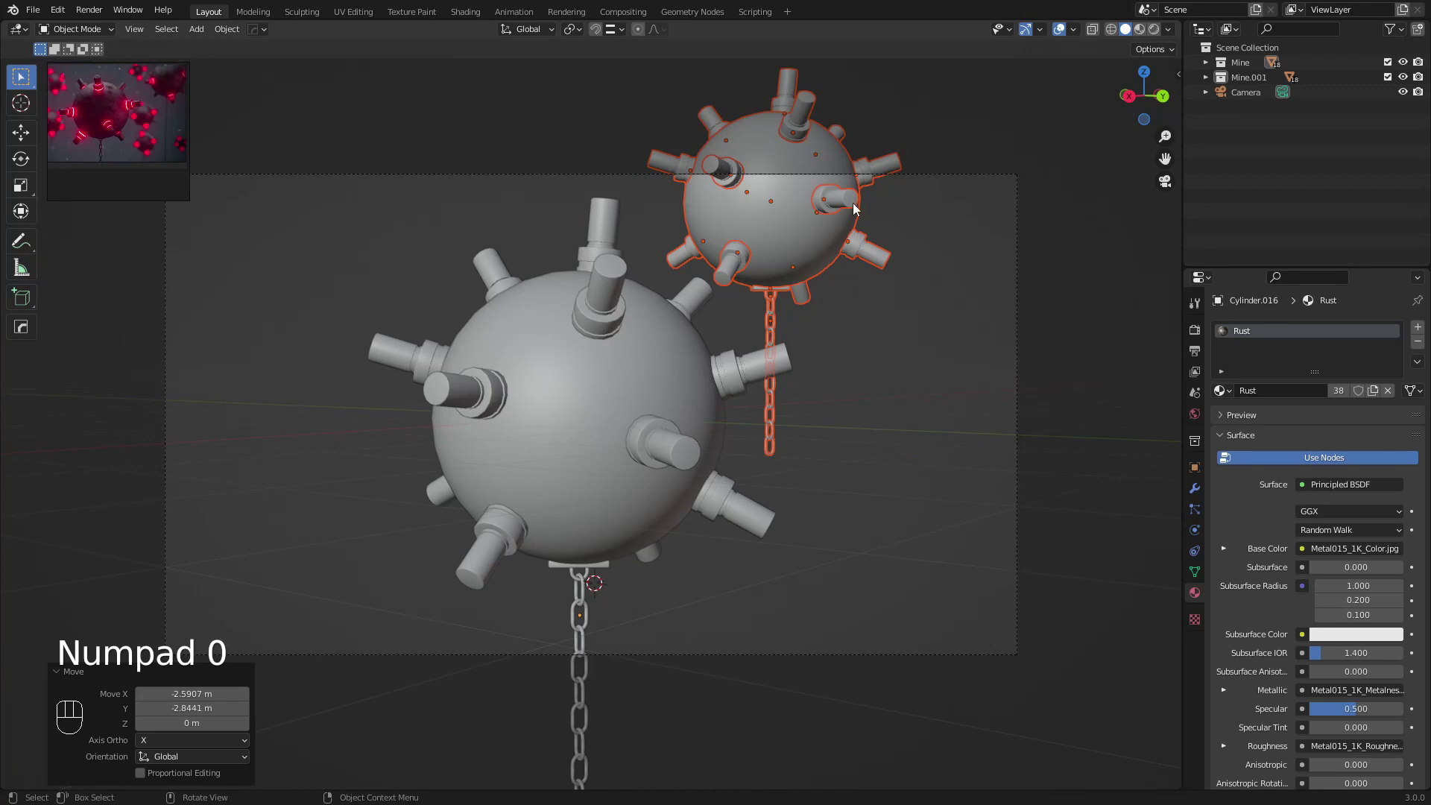
{"action": "key", "text": "g"}
{"action": "key", "text": "shift+z"}
{"action": "left_click", "coordinate": [964, 214]}
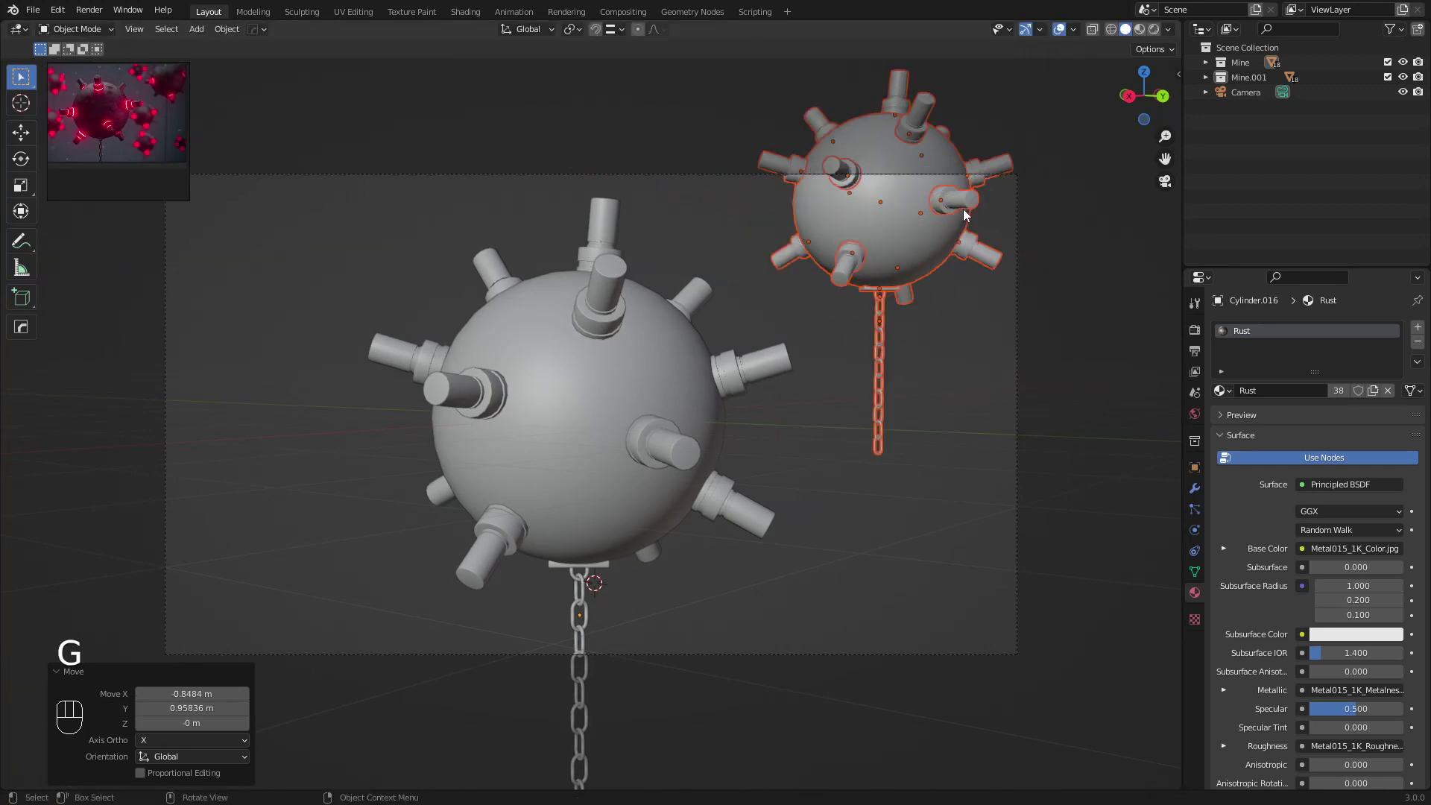
Lengthen the duplicated mine's chain by setting its Array modifier count to 12
{"action": "left_click", "coordinate": [896, 355]}
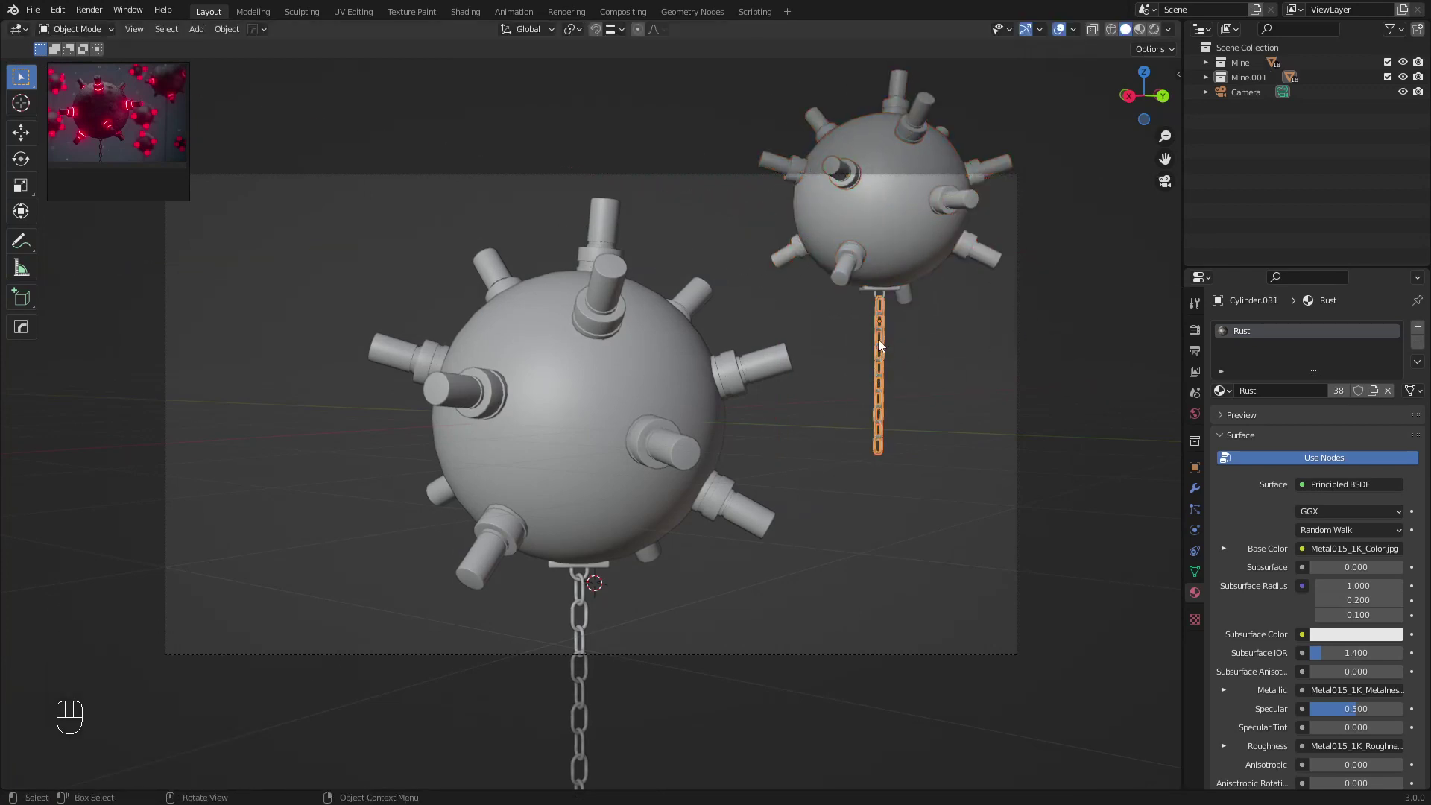
{"action": "left_click", "coordinate": [1206, 77]}
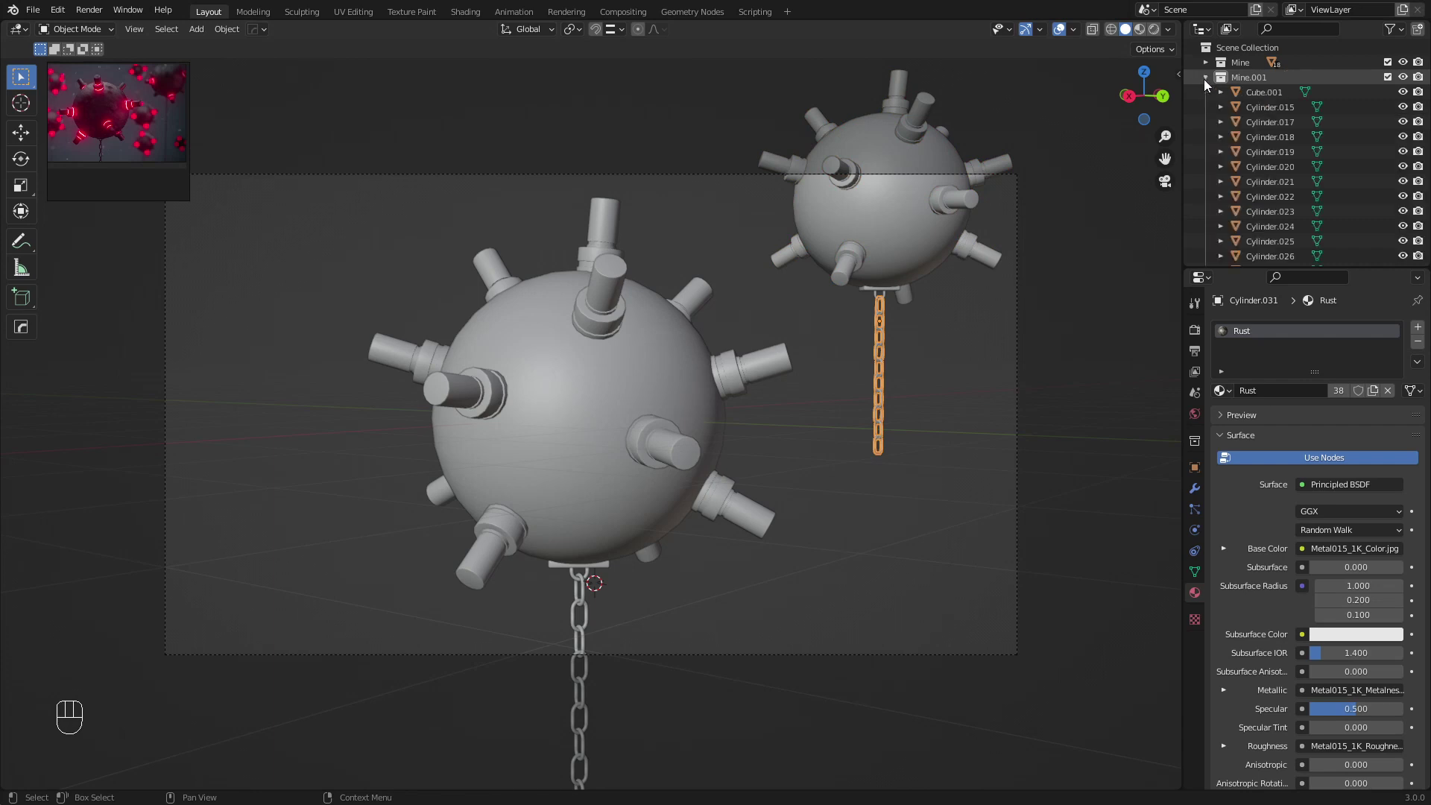
{"action": "scroll", "coordinate": [1273, 158], "scroll_direction": "down", "scroll_amount": 5}
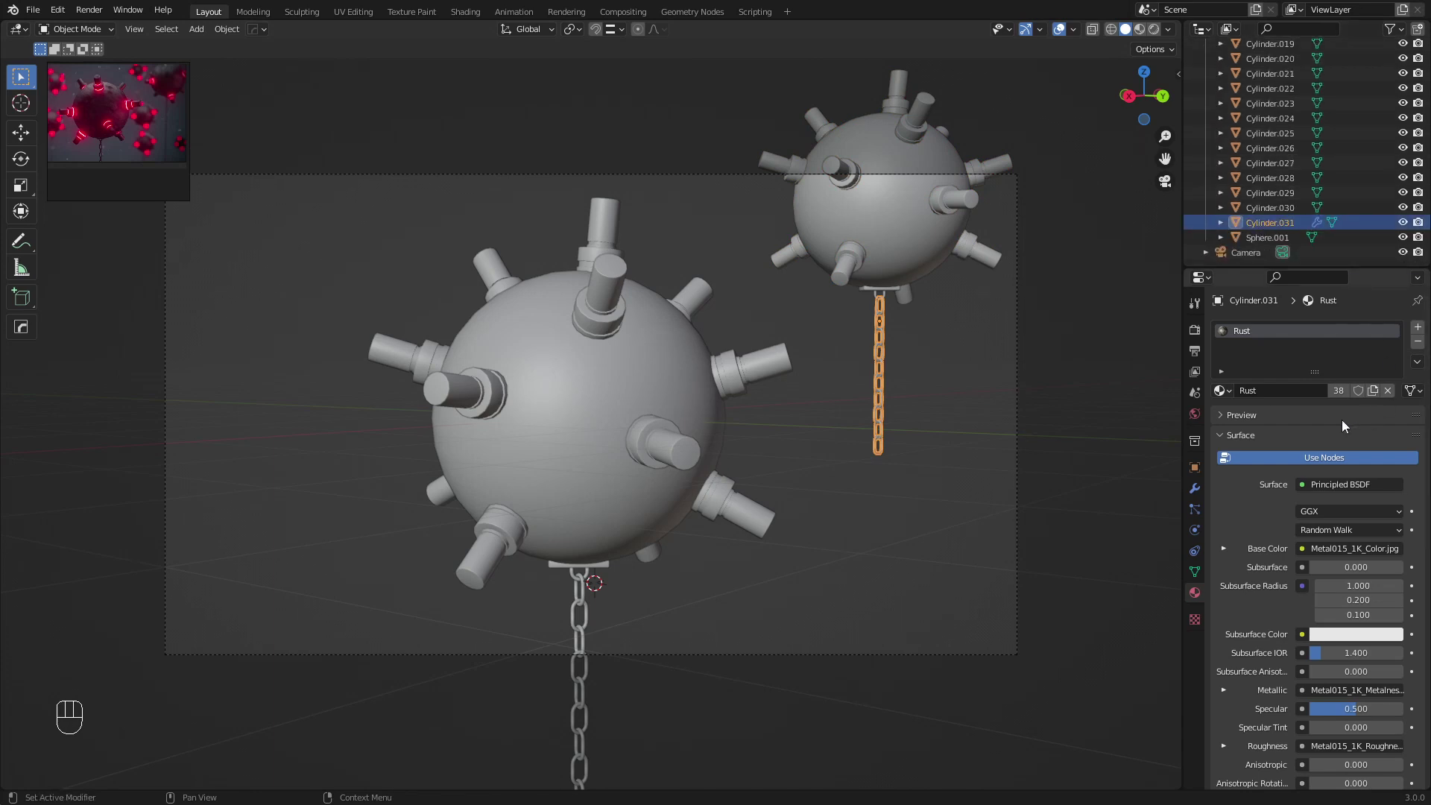
{"action": "left_click", "coordinate": [1195, 489]}
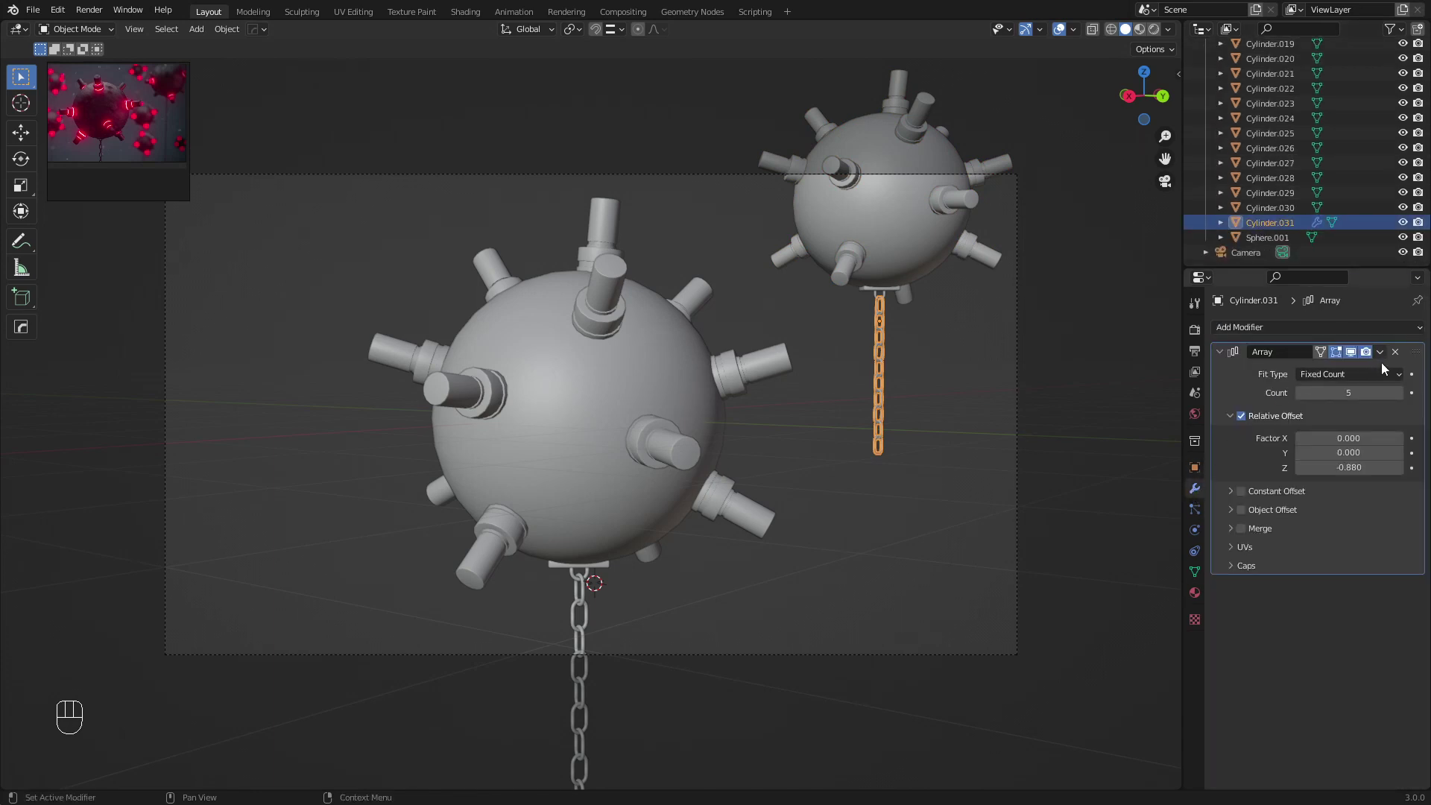
{"action": "left_click", "coordinate": [1400, 393]}
{"action": "left_click", "coordinate": [1401, 393]}
{"action": "left_click", "coordinate": [1401, 393]}
{"action": "left_click", "coordinate": [1400, 393]}
{"action": "left_click", "coordinate": [1401, 393]}
{"action": "left_click", "coordinate": [1401, 393]}
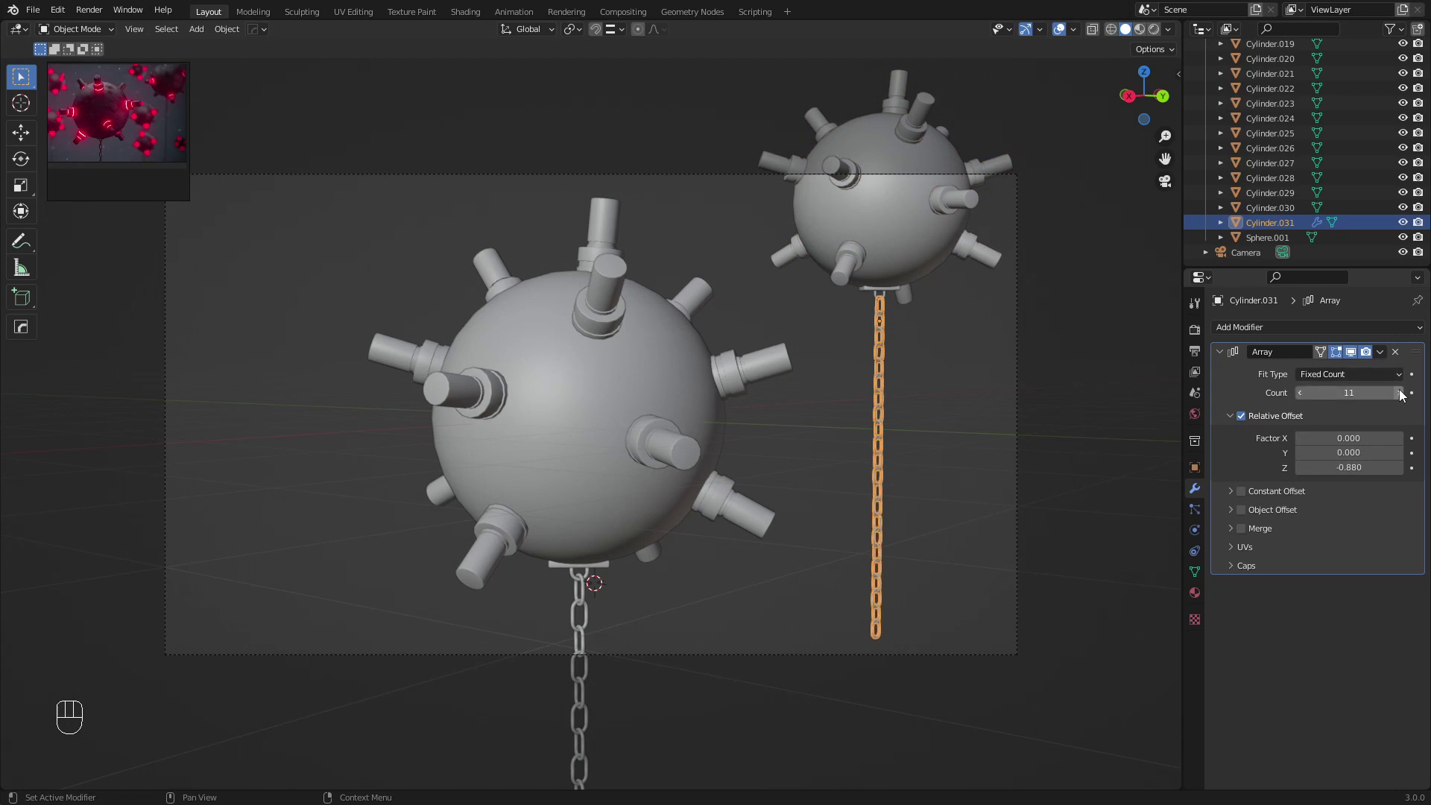
{"action": "left_click", "coordinate": [1401, 392]}
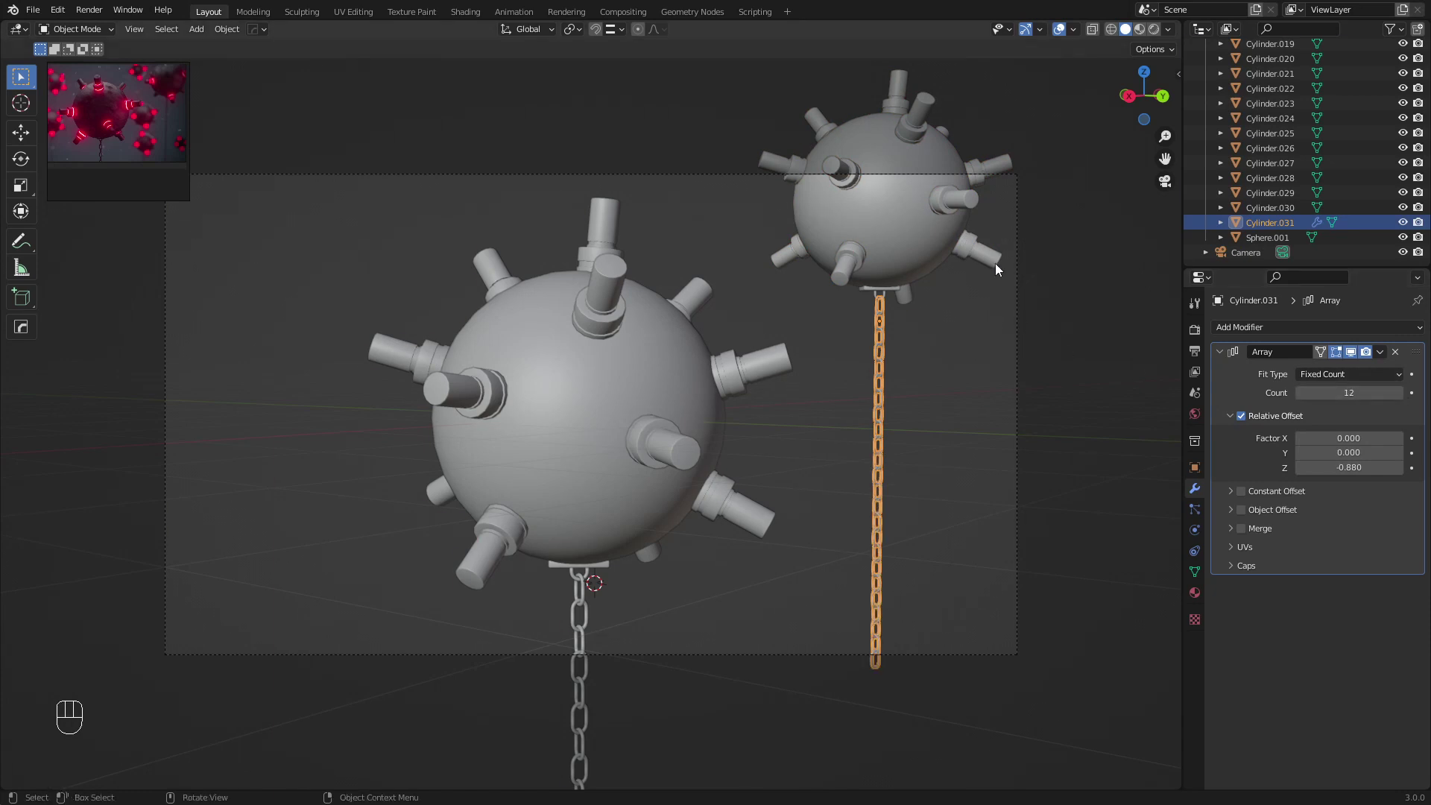
Deselect everything and switch the viewport to rendered shading
{"action": "key", "text": "a"}
{"action": "key", "text": "a"}
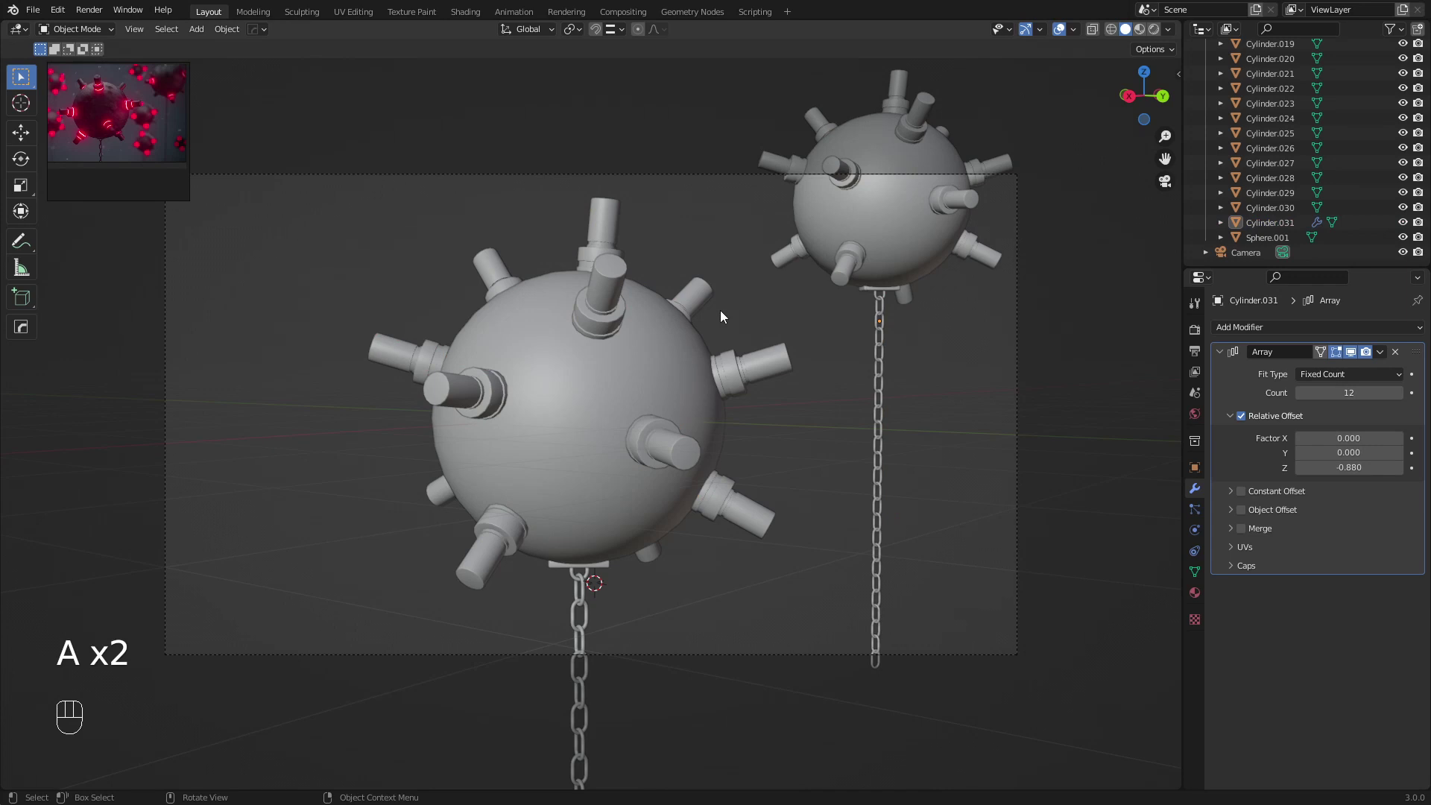
{"action": "key", "text": "z"}
{"action": "left_click", "coordinate": [719, 225]}
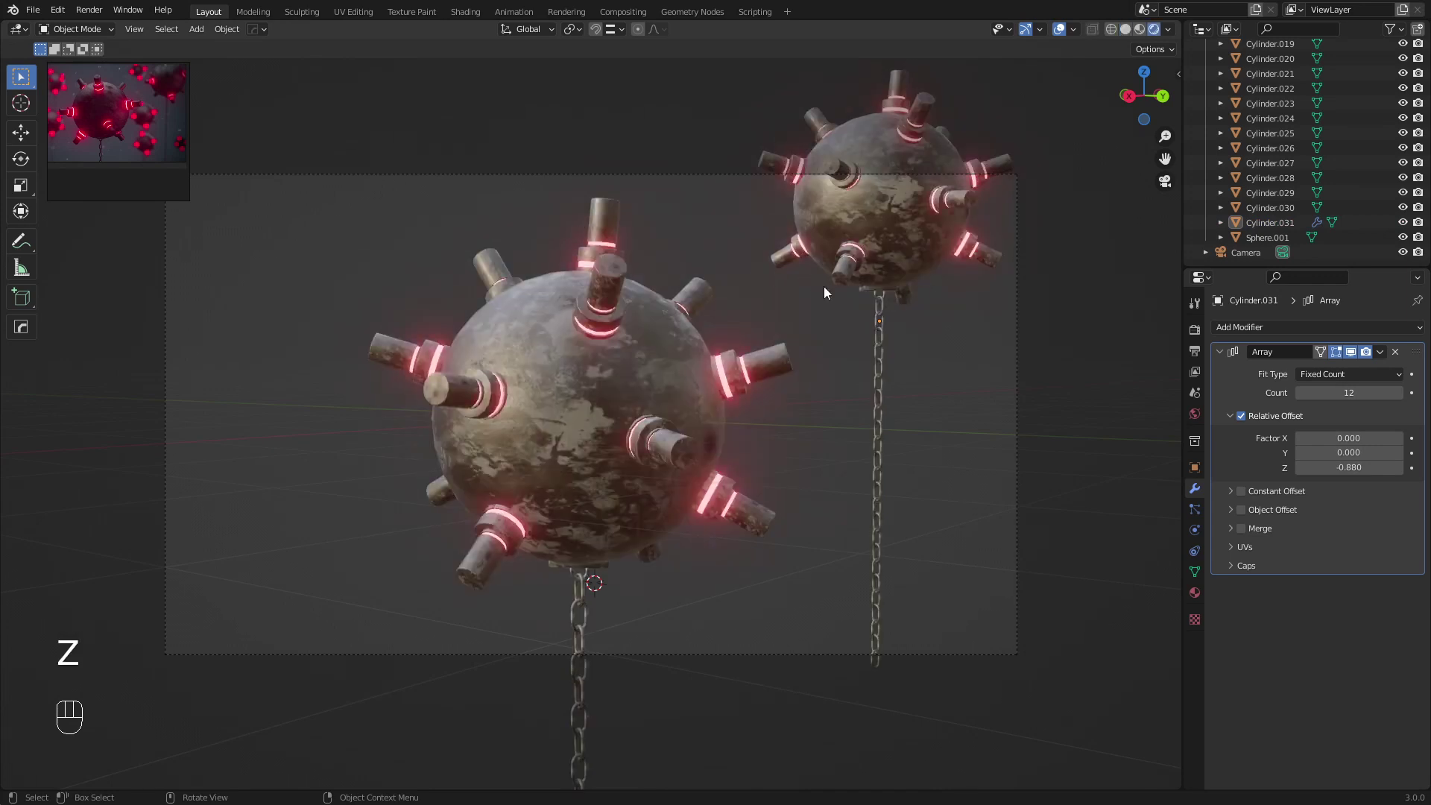
Inspect both mines and their glowing rings from several angles, including a close-up of the original
{"action": "middle_click_drag", "start_coordinate": [705, 296], "coordinate": [531, 309]}
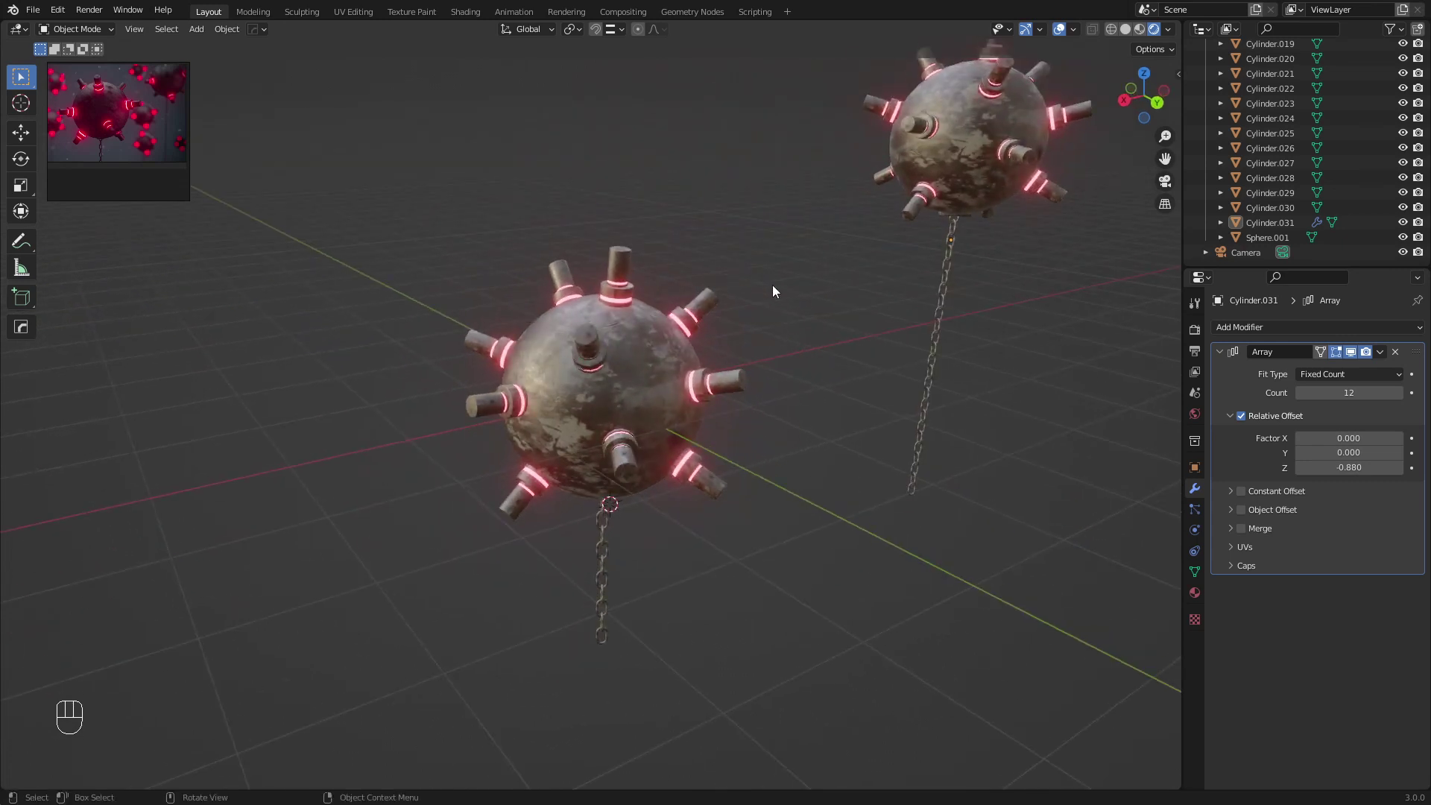
{"action": "mouse_move", "coordinate": [773, 291]}
{"action": "middle_mouse_down"}
{"action": "mouse_move", "coordinate": [812, 288]}
{"action": "mouse_move", "coordinate": [801, 287]}
{"action": "middle_mouse_up"}
{"action": "middle_click_drag", "start_coordinate": [838, 289], "coordinate": [792, 268]}
{"action": "scroll", "coordinate": [760, 298], "scroll_direction": "up", "scroll_amount": 5}
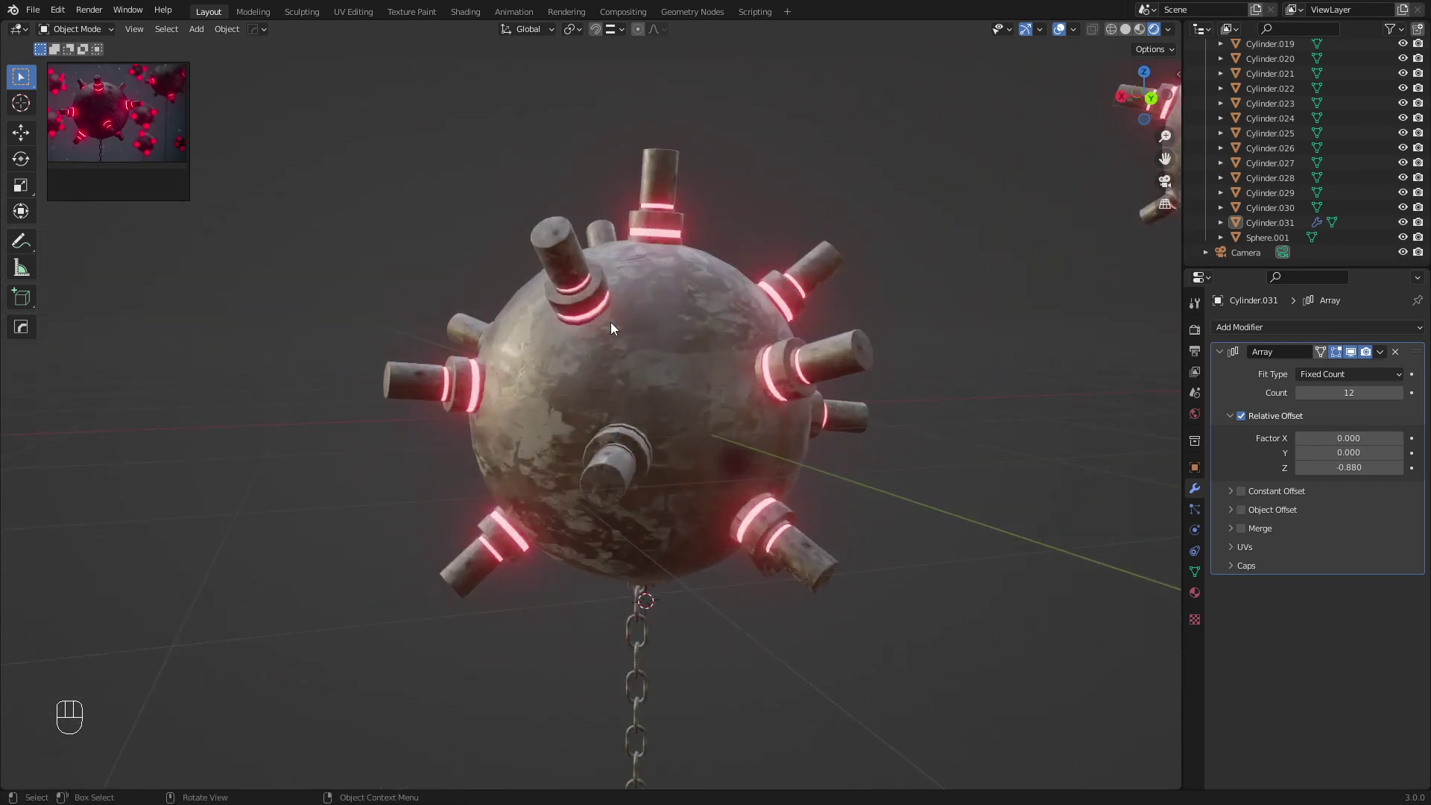
{"action": "middle_click_drag", "start_coordinate": [610, 322], "coordinate": [512, 329]}
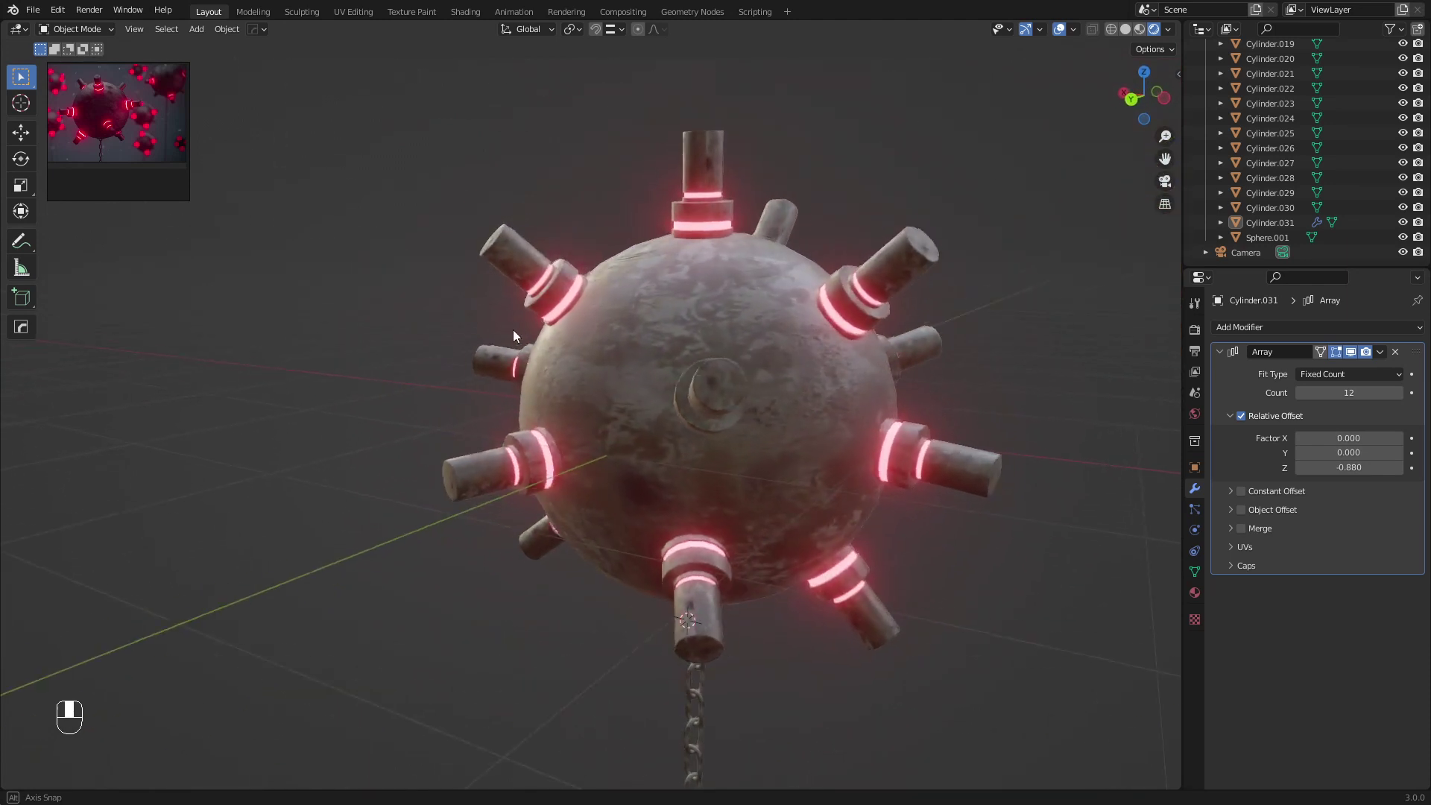
Check the Auto Smooth normals setting on the original mine's protruding cylinders while viewing them from different angles
{"action": "left_click", "coordinate": [870, 287]}
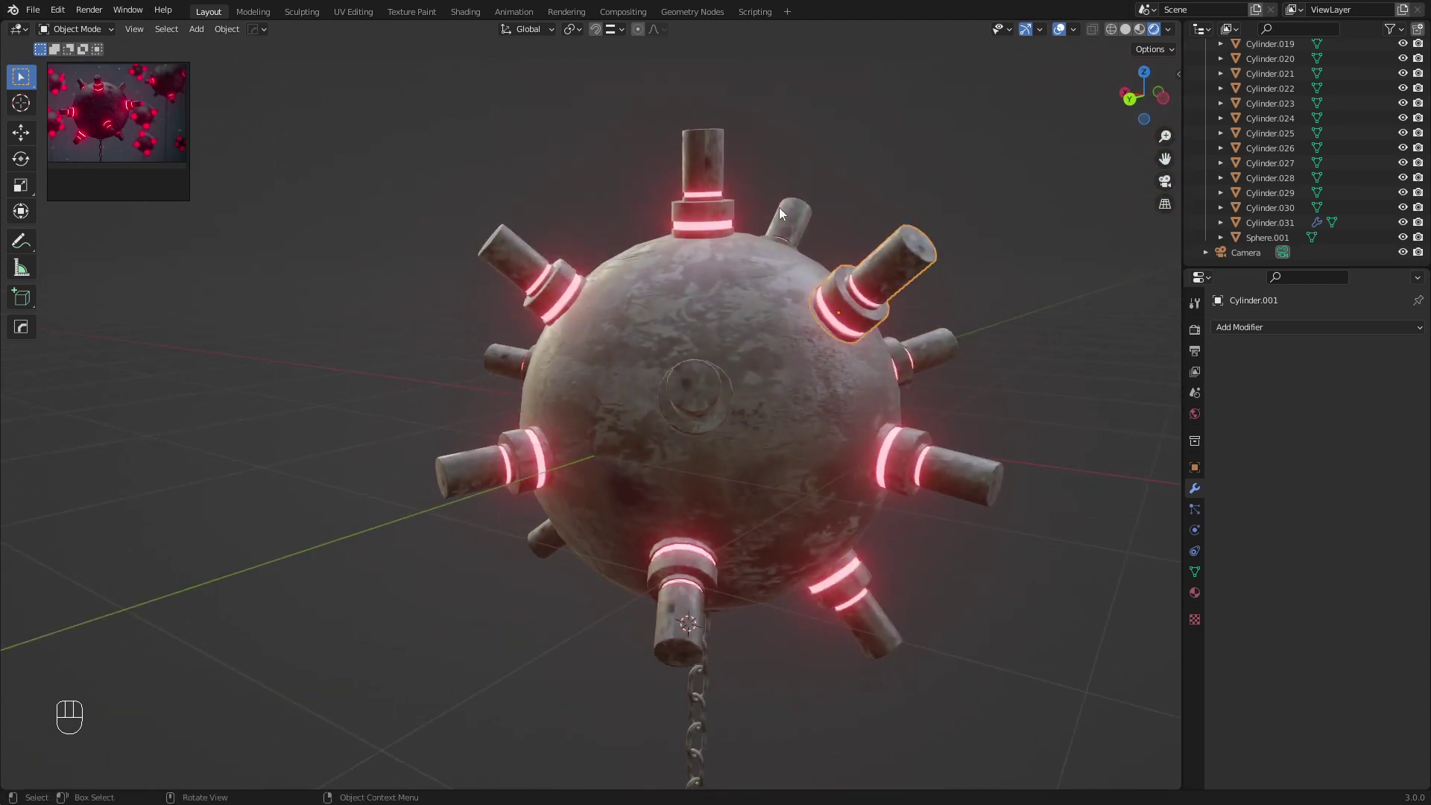
{"action": "left_click", "coordinate": [729, 210]}
{"action": "left_click", "coordinate": [540, 276]}
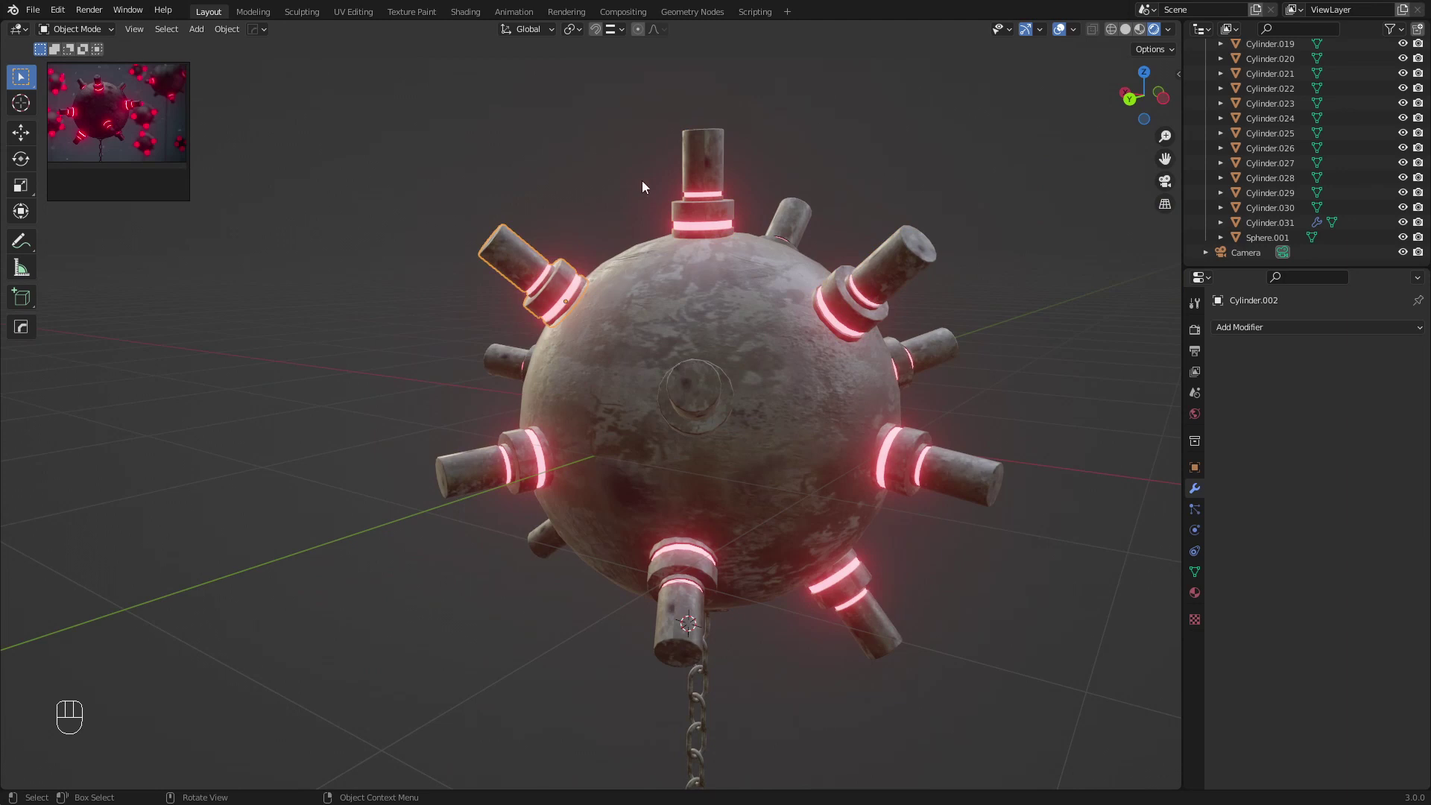
{"action": "mouse_move", "coordinate": [666, 265]}
{"action": "middle_mouse_down"}
{"action": "mouse_move", "coordinate": [662, 235]}
{"action": "mouse_move", "coordinate": [677, 224]}
{"action": "mouse_move", "coordinate": [678, 264]}
{"action": "middle_mouse_up"}
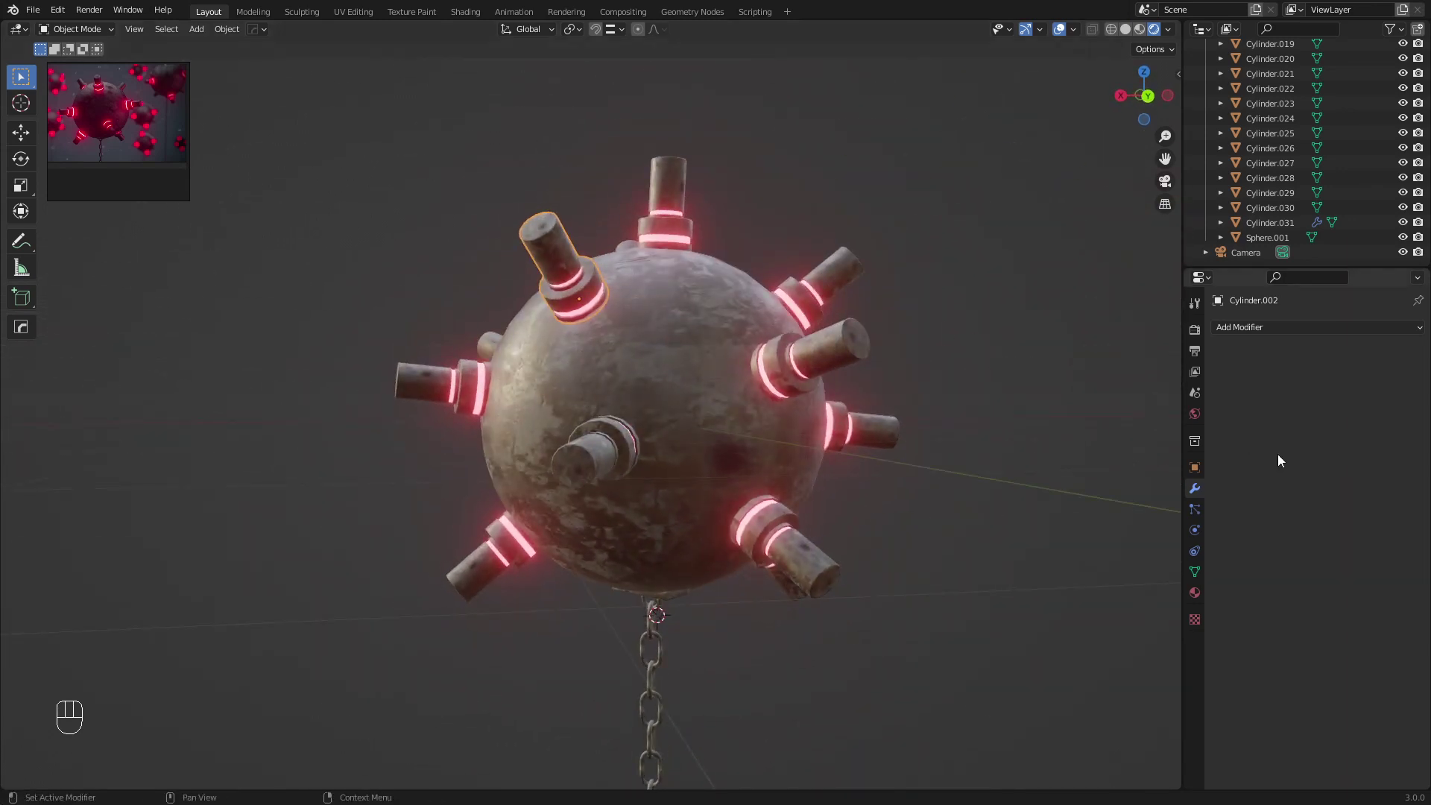
{"action": "left_click", "coordinate": [1194, 572]}
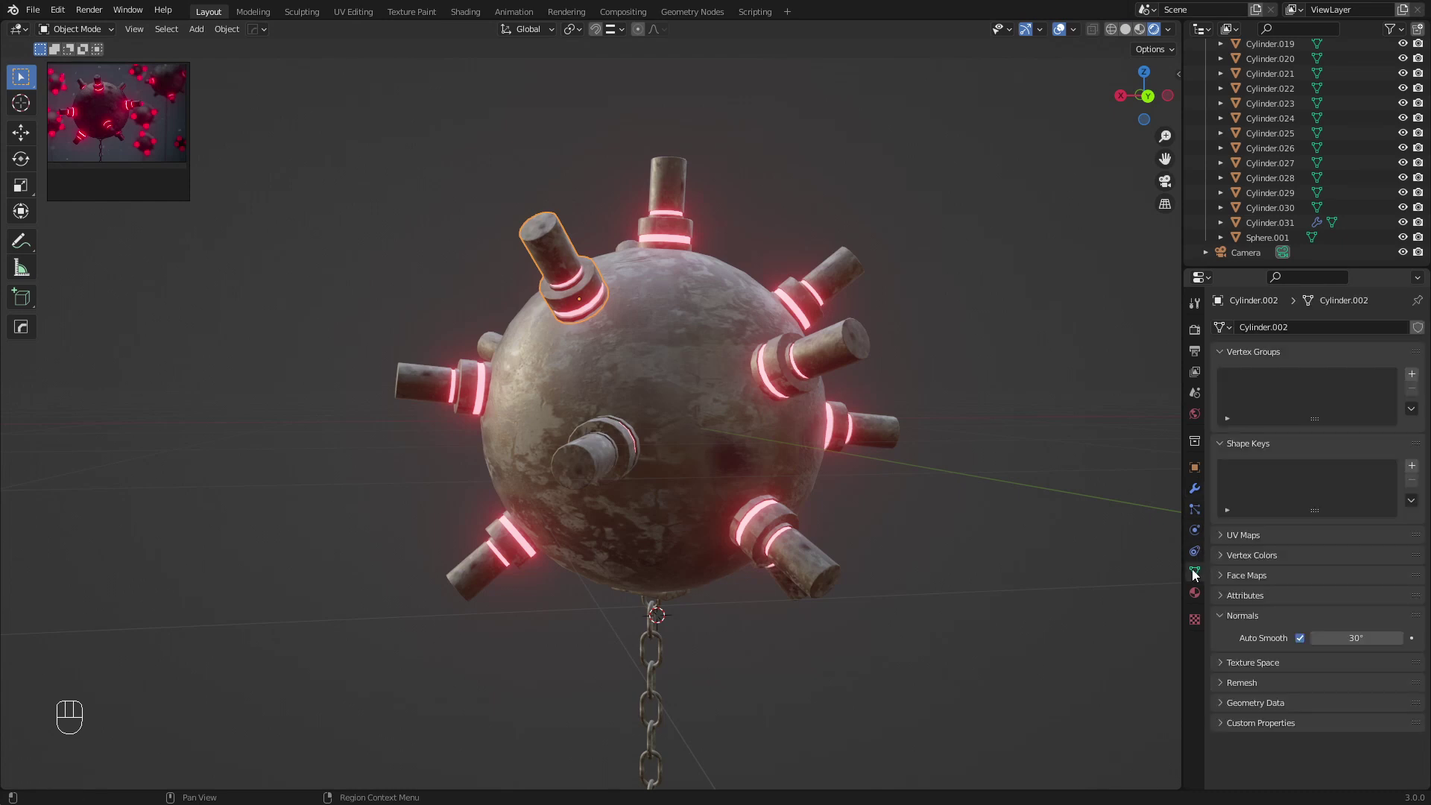
{"action": "middle_click_drag", "start_coordinate": [645, 237], "coordinate": [741, 242]}
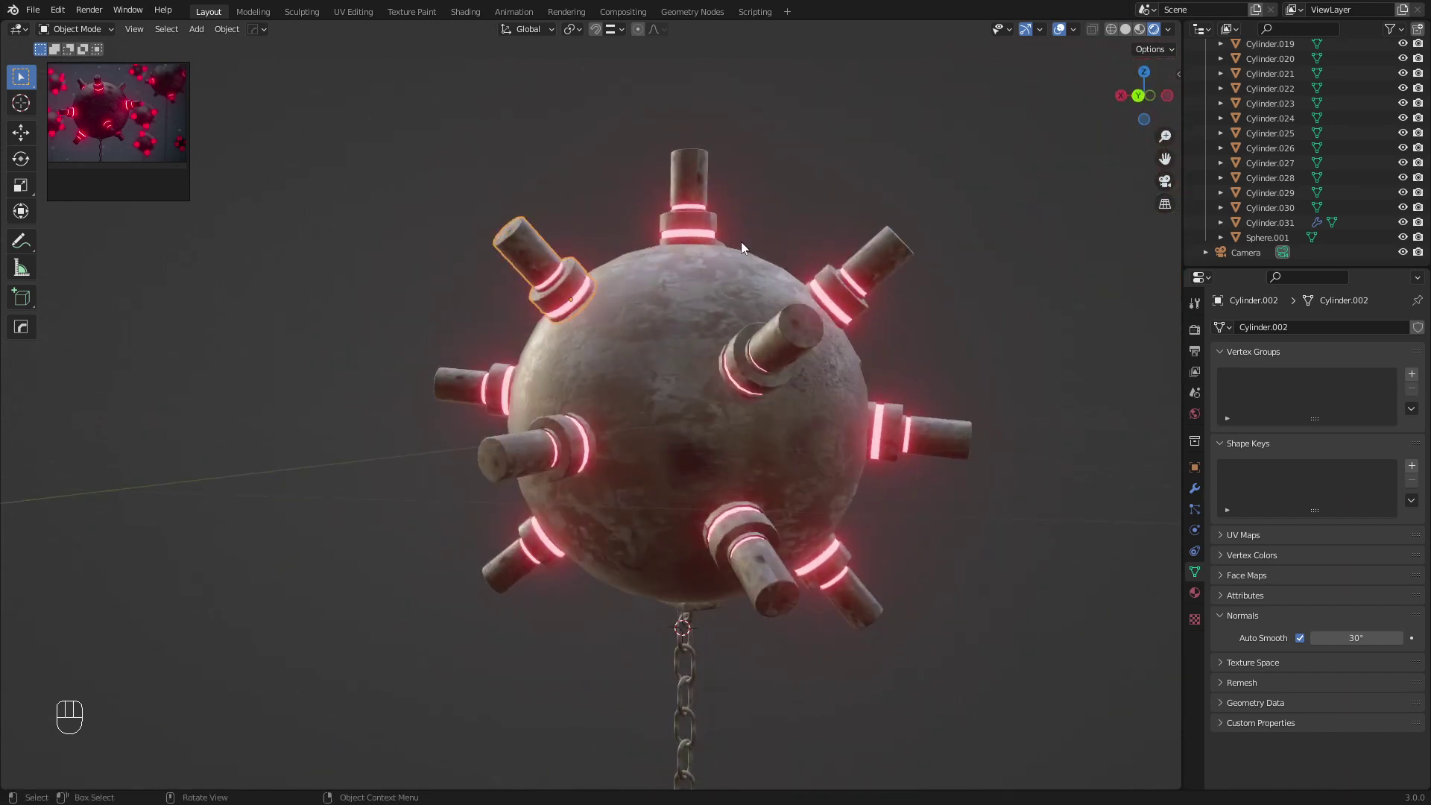
{"action": "left_click", "coordinate": [790, 347]}
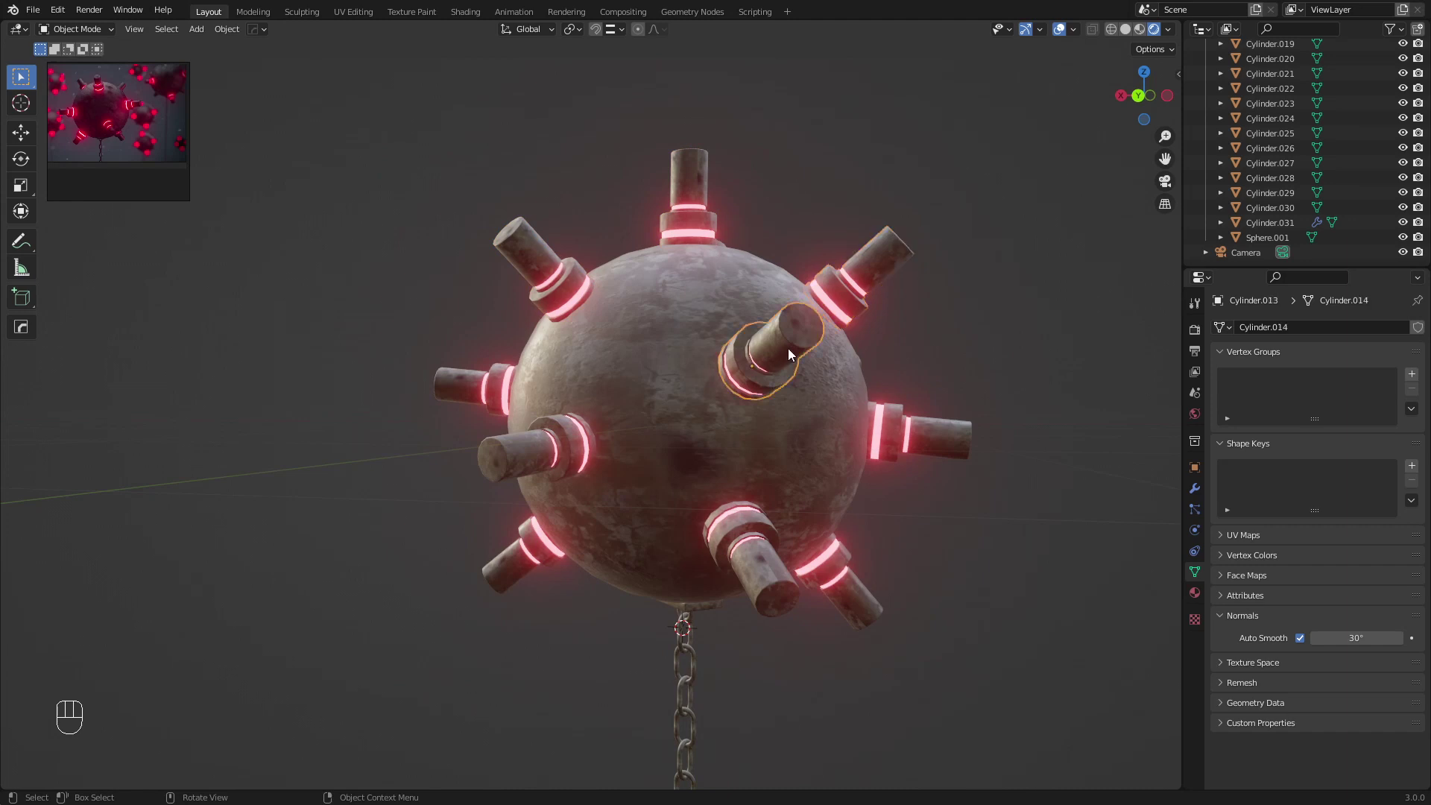
{"action": "middle_click_drag", "start_coordinate": [789, 348], "coordinate": [728, 304]}
{"action": "scroll", "coordinate": [729, 304], "scroll_direction": "down", "scroll_amount": 3}
{"action": "scroll", "coordinate": [752, 312], "scroll_direction": "up", "scroll_amount": 2}
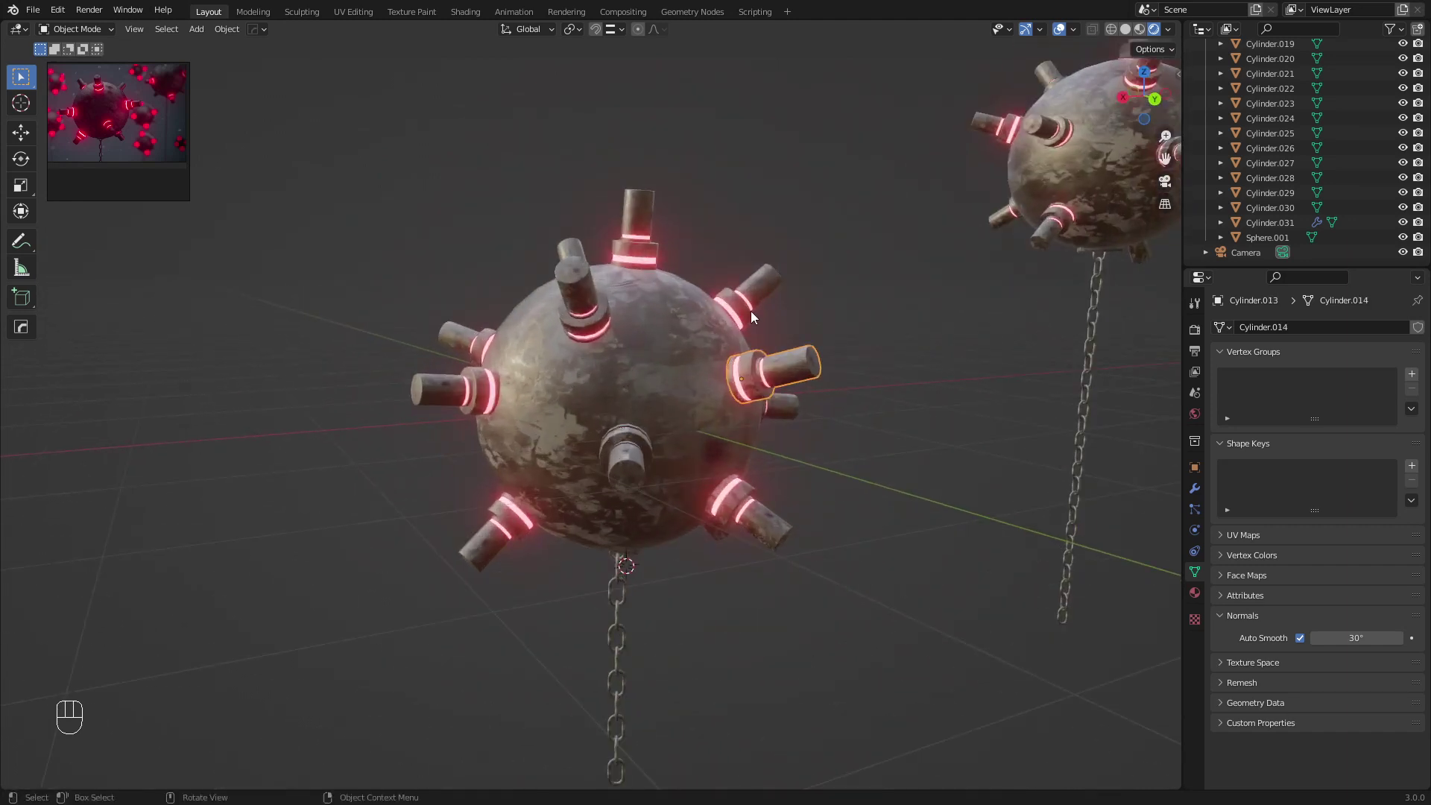